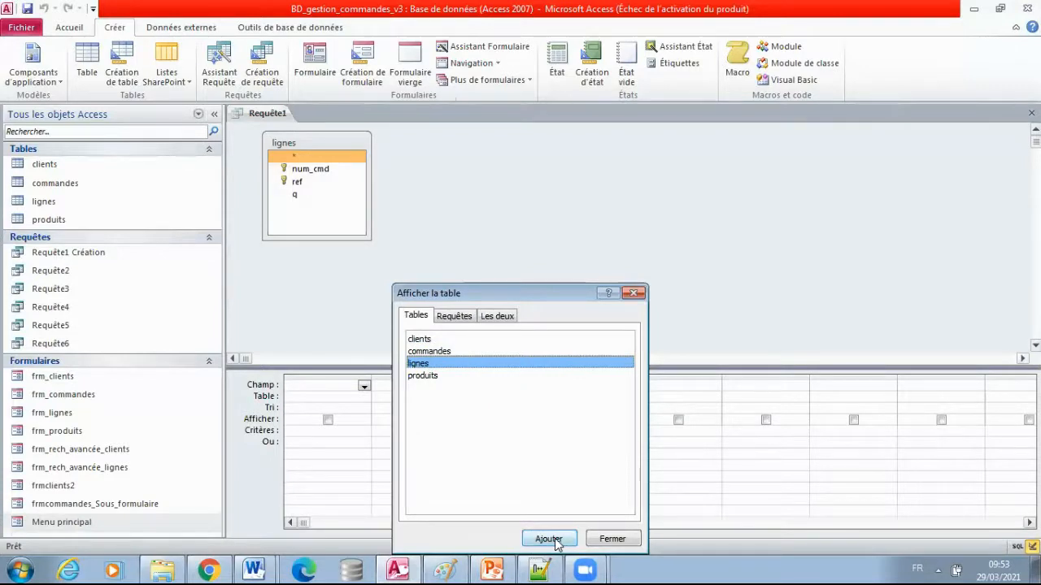
# - Finish choosing tables and add the num_cmd, ref and q fields of the lignes table to the query grid
pyautogui.click(630, 540)
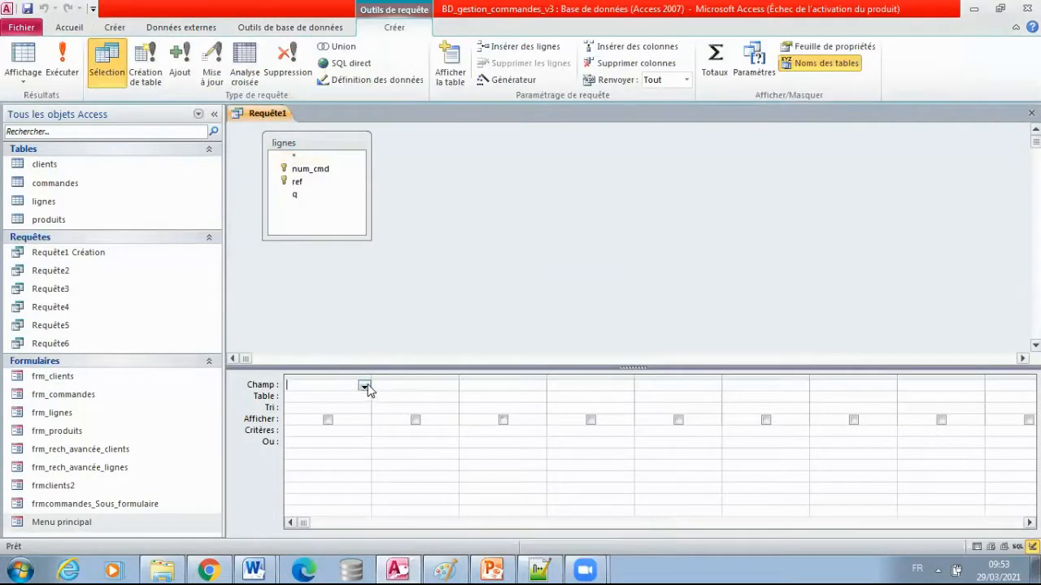
pyautogui.click(364, 386)
pyautogui.click(309, 407)
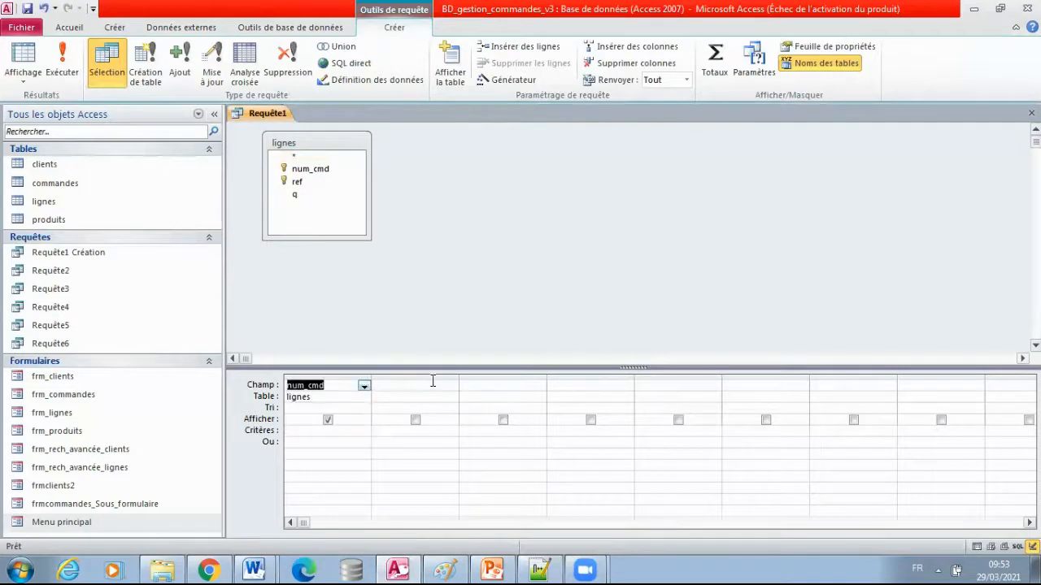
pyautogui.click(431, 377)
pyautogui.click(433, 383)
pyautogui.click(451, 386)
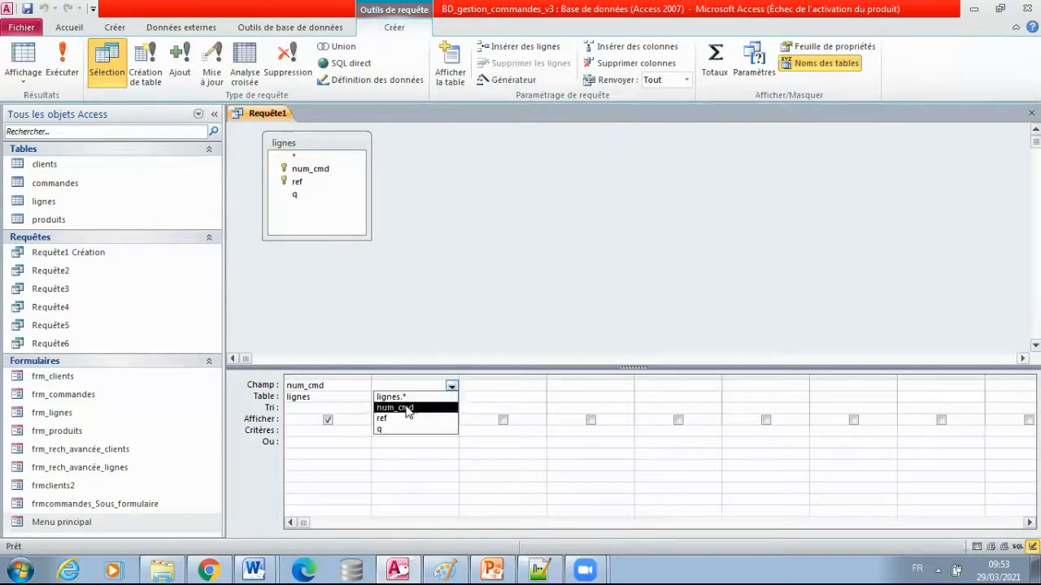
pyautogui.click(386, 418)
pyautogui.click(486, 384)
pyautogui.click(539, 387)
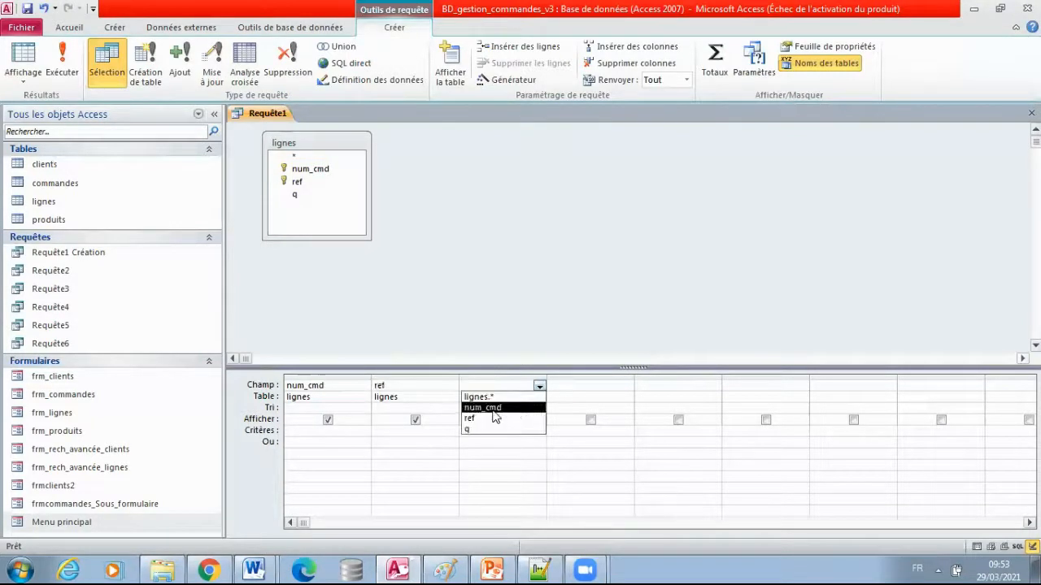
pyautogui.click(468, 428)
# - Following exercise 7 in the Word document, set the query criteria to ref ="PRD03" and q >=20, or num_cmd >5
pyautogui.click(395, 430)
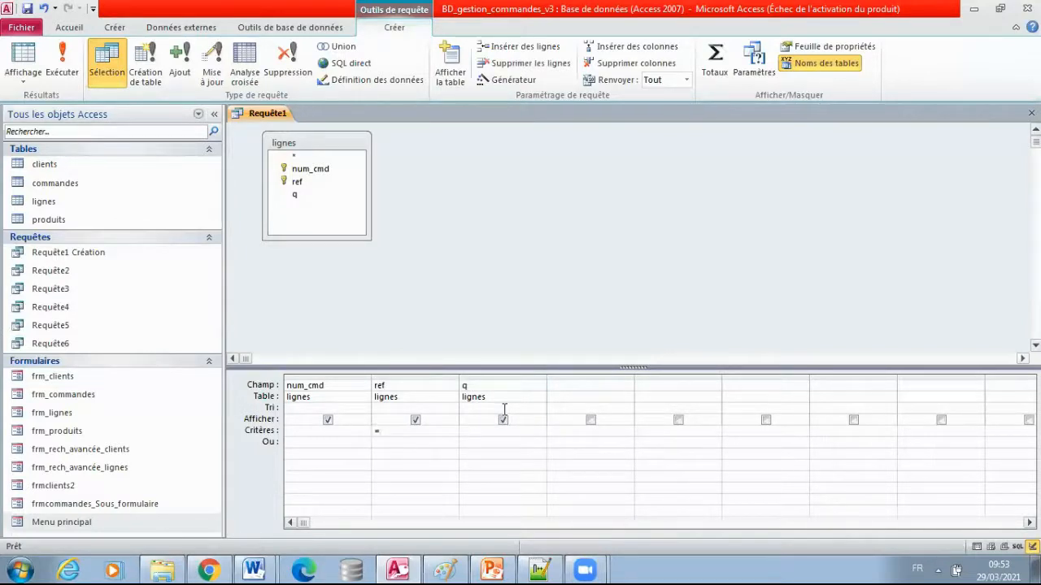
pyautogui.write('="PRD03')
pyautogui.moveTo(268, 569)
pyautogui.click(278, 535)
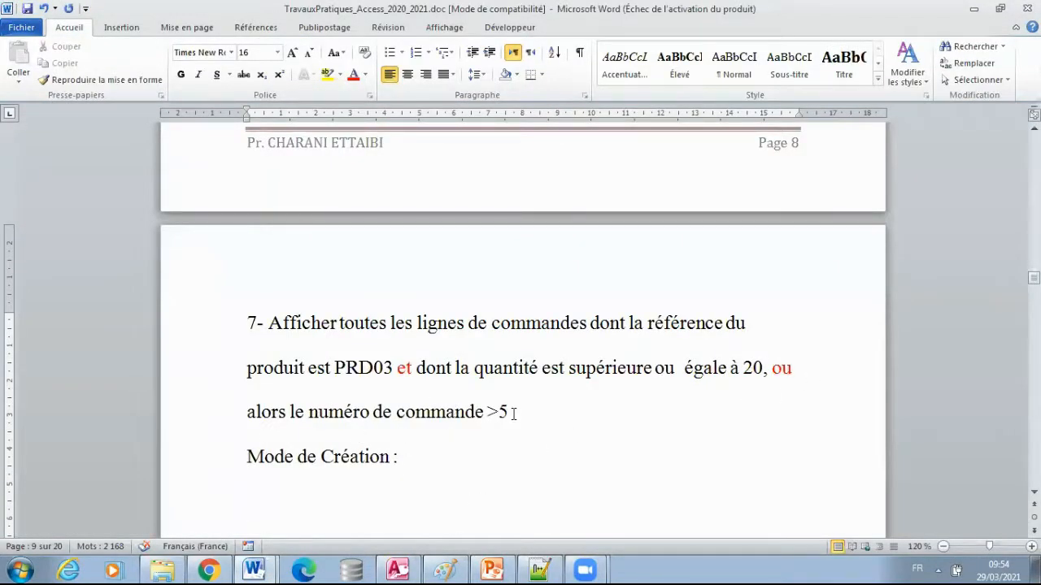
pyautogui.moveTo(512, 413); pyautogui.dragTo(342, 414)
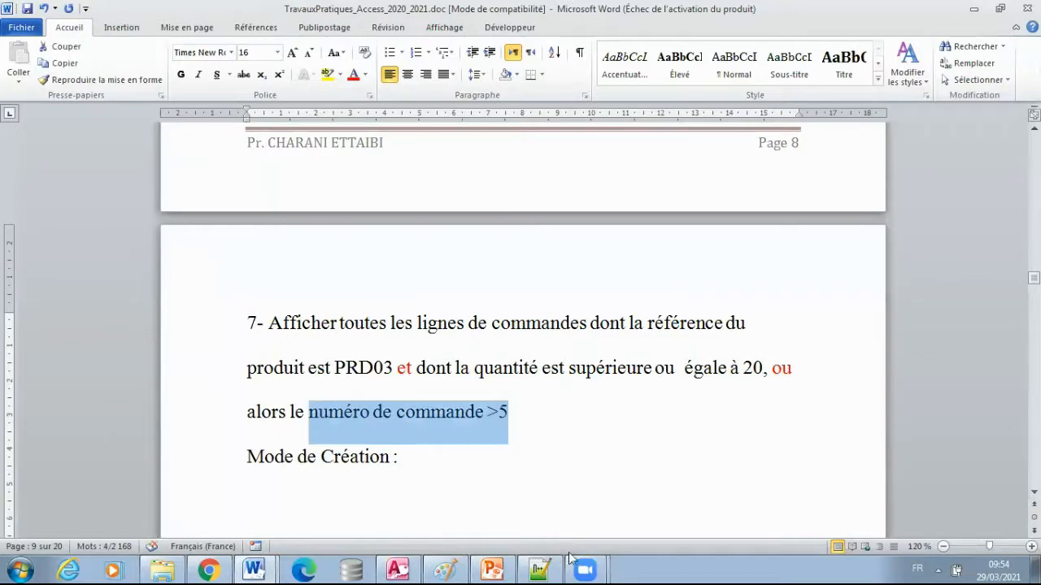
pyautogui.click(398, 569)
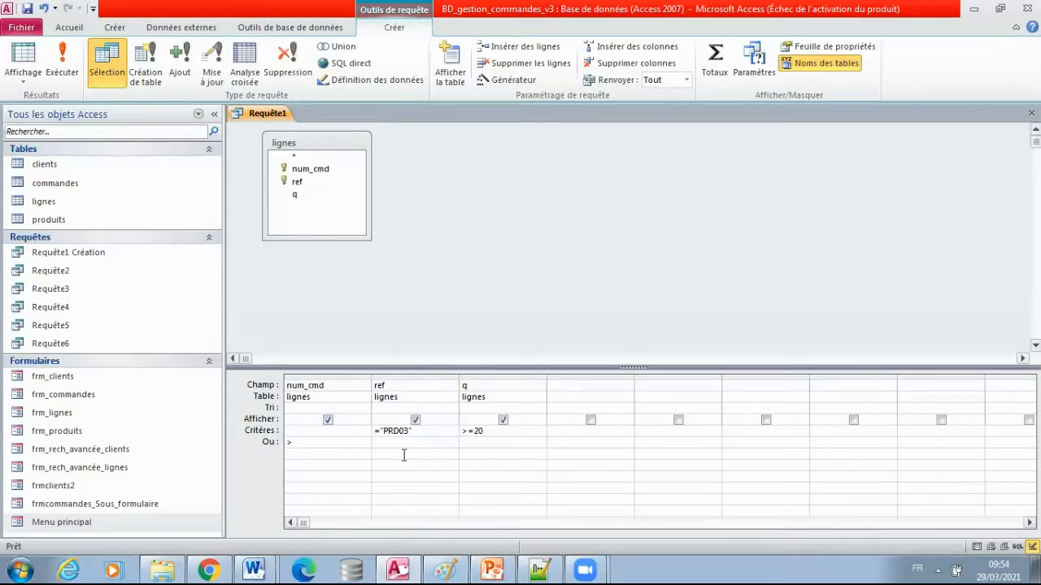
pyautogui.write('5')
pyautogui.click(297, 430)
# - Run the query to check the order lines it returns and go back to its design view
pyautogui.click(70, 70)
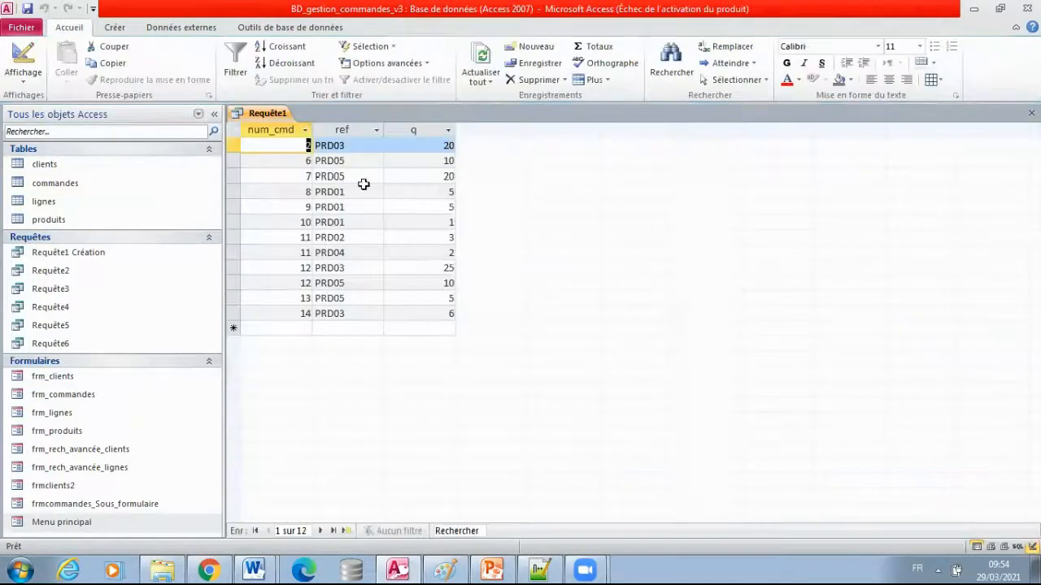
pyautogui.rightClick(262, 116)
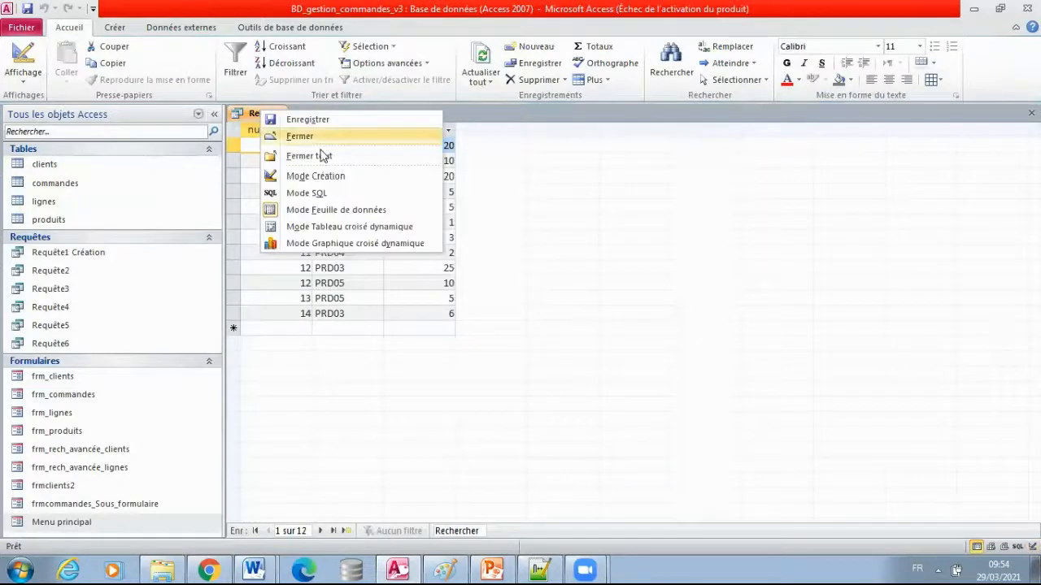
pyautogui.click(336, 175)
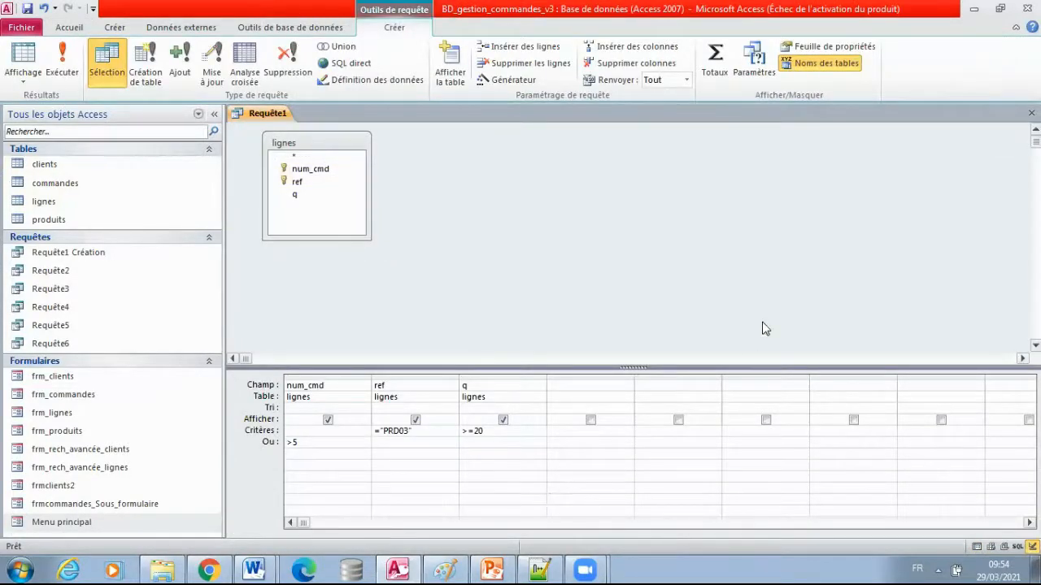
# - Paste the screenshot of the query design into Paint and select the grid portion holding the three fields and criteria, about 423 × 109 px
pyautogui.click(438, 567)
pyautogui.hotkey('ctrl', 'v')
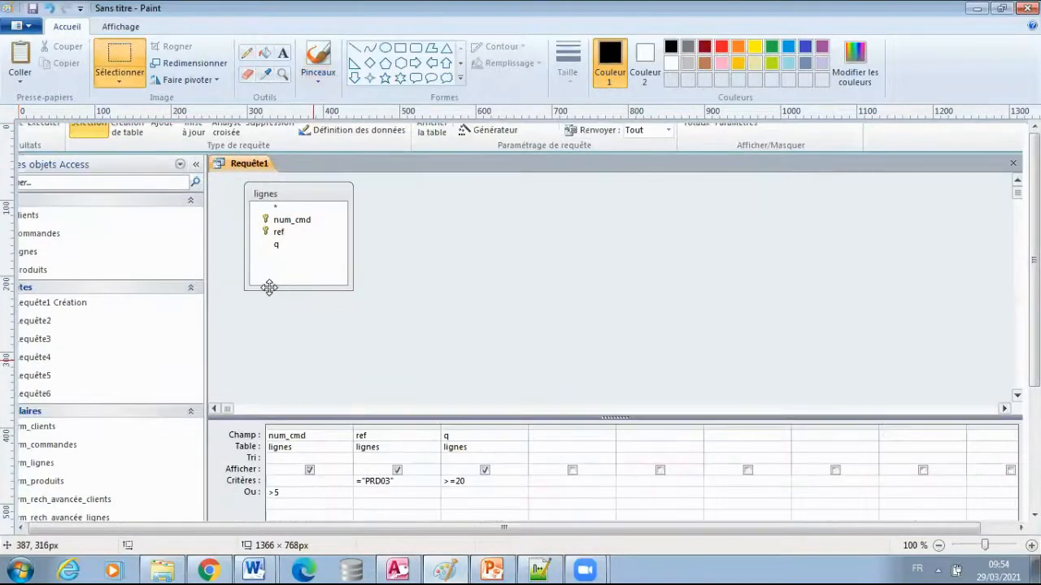
pyautogui.moveTo(269, 287); pyautogui.dragTo(242, 203)
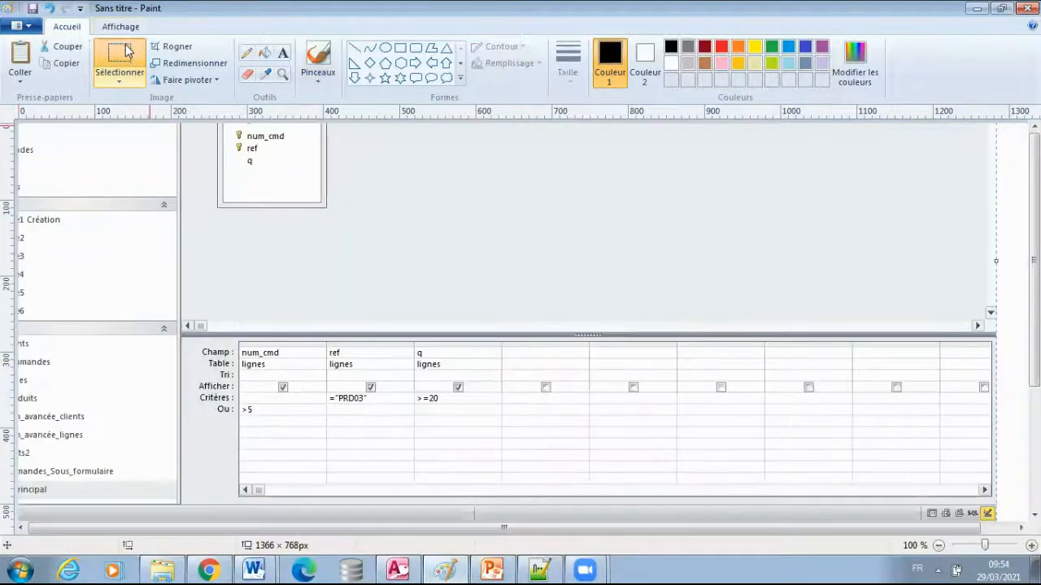
pyautogui.moveTo(183, 340); pyautogui.dragTo(503, 418)
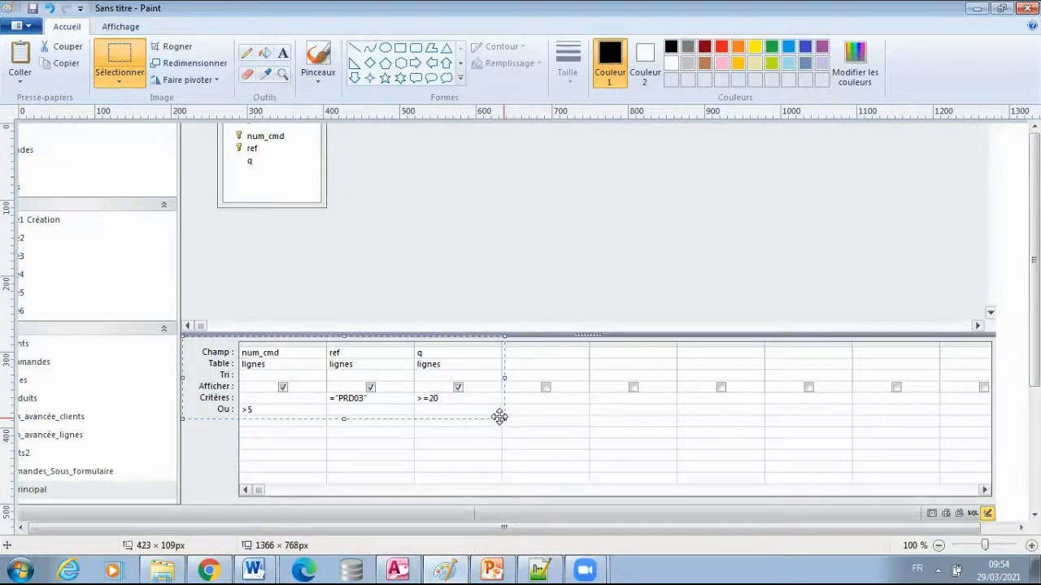
# - Switch to the TravauxPratiques_Access_2020_2021.doc document in Word and paste the query grid image below "Mode de Création :"
pyautogui.moveTo(257, 566)
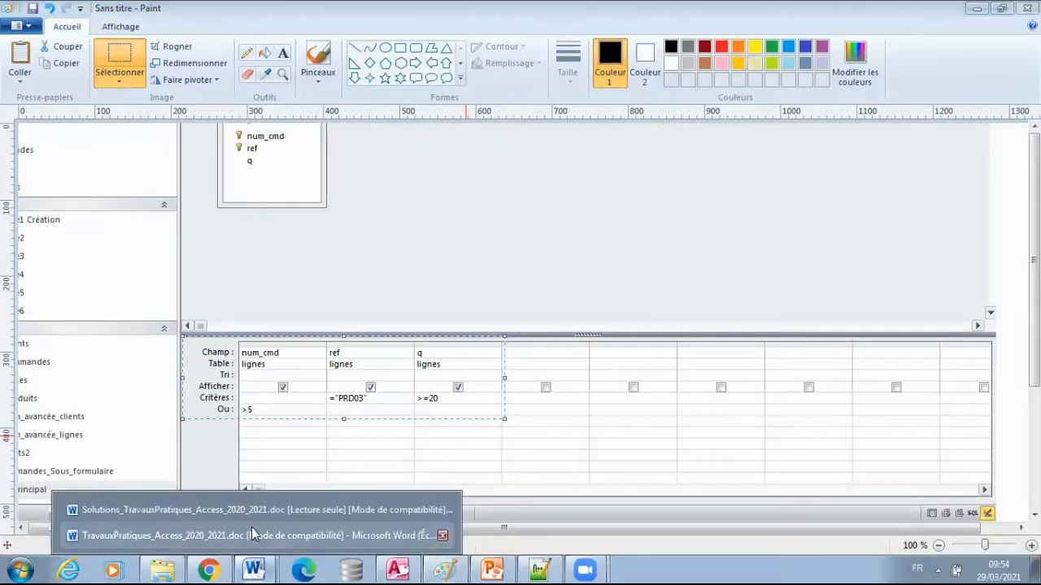
pyautogui.click(252, 531)
pyautogui.click(272, 478)
pyautogui.click(400, 458)
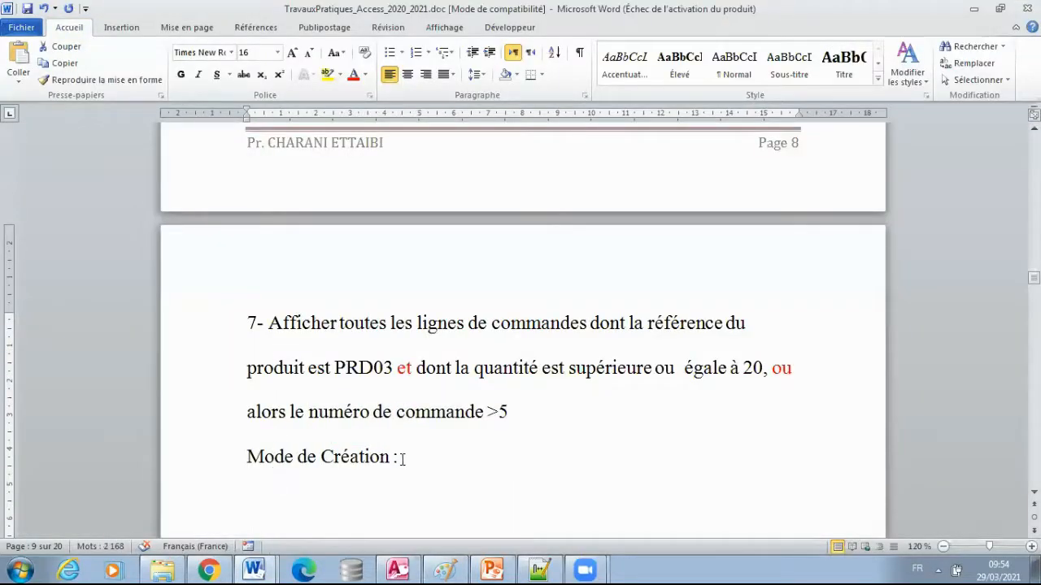
pyautogui.hotkey('ctrl', 'v')
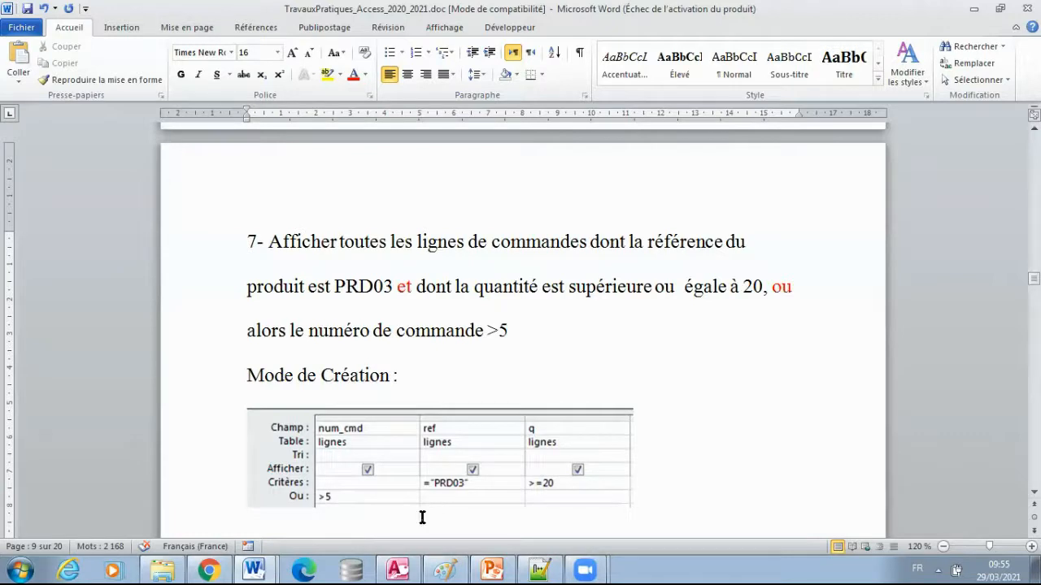
# - Switch to Notepad++ and begin the SQL version of the query with SELECT Num_cmd, Ref, Q
pyautogui.click(540, 569)
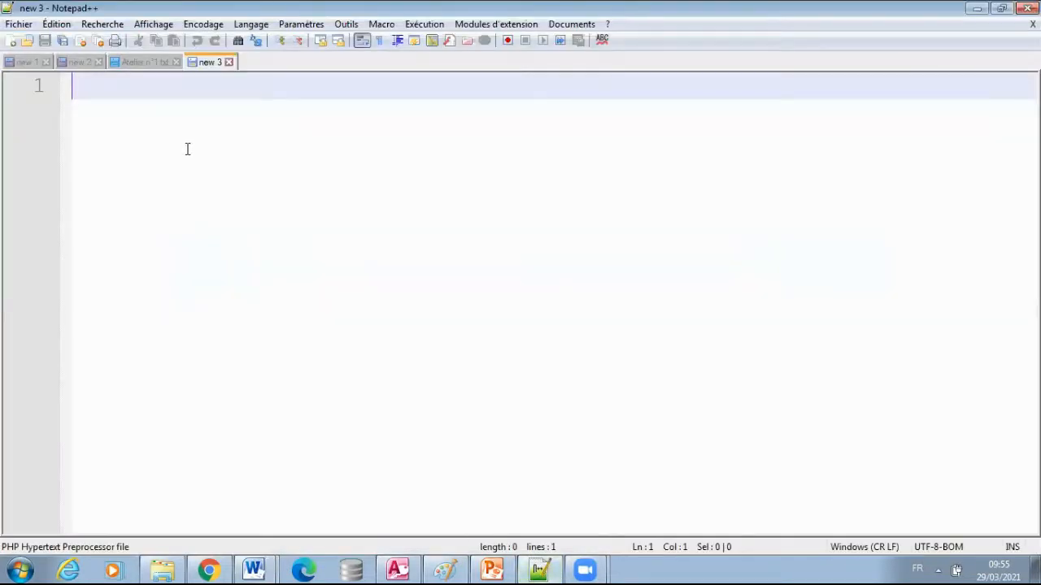
pyautogui.write('SE')
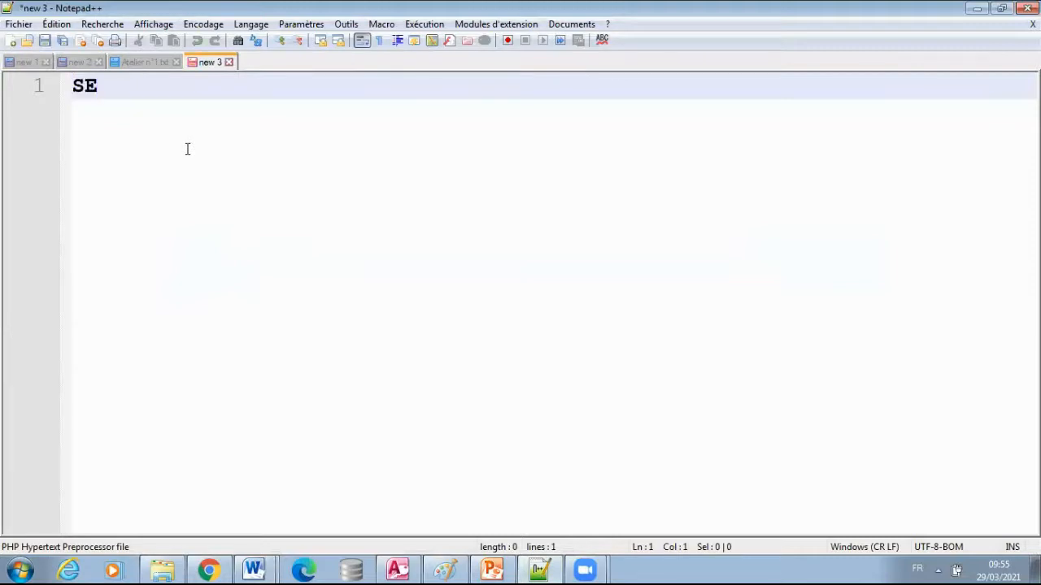
pyautogui.write('LECT Numè')
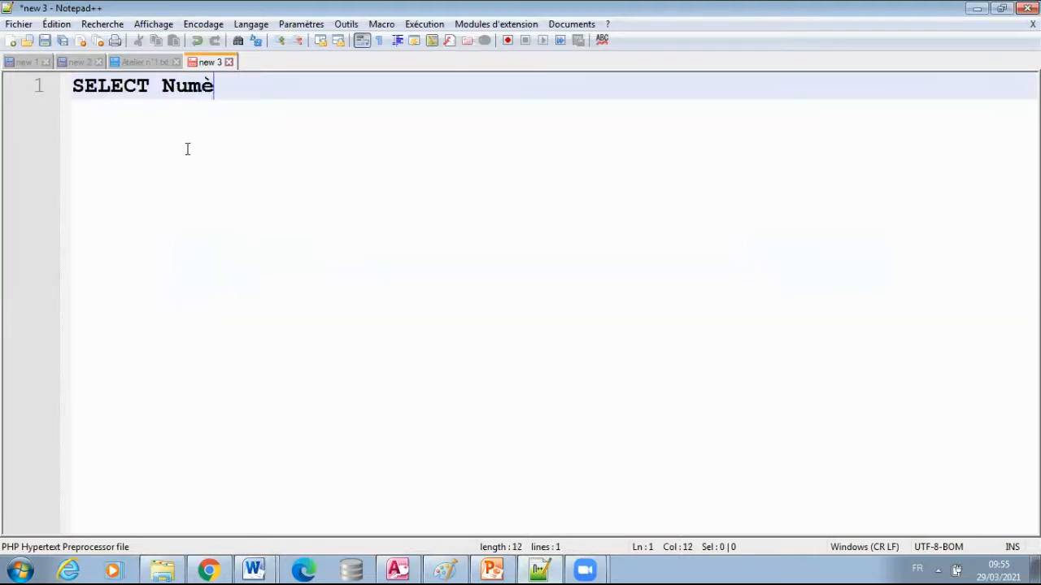
pyautogui.press('BackSpace')
pyautogui.write('_cmd, ')
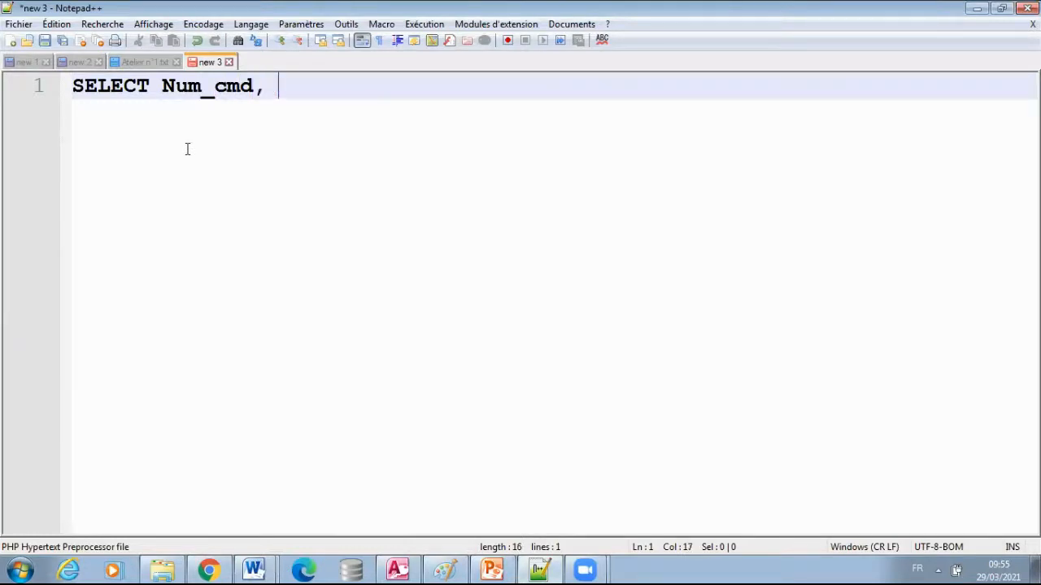
pyautogui.write('Ref, Q')
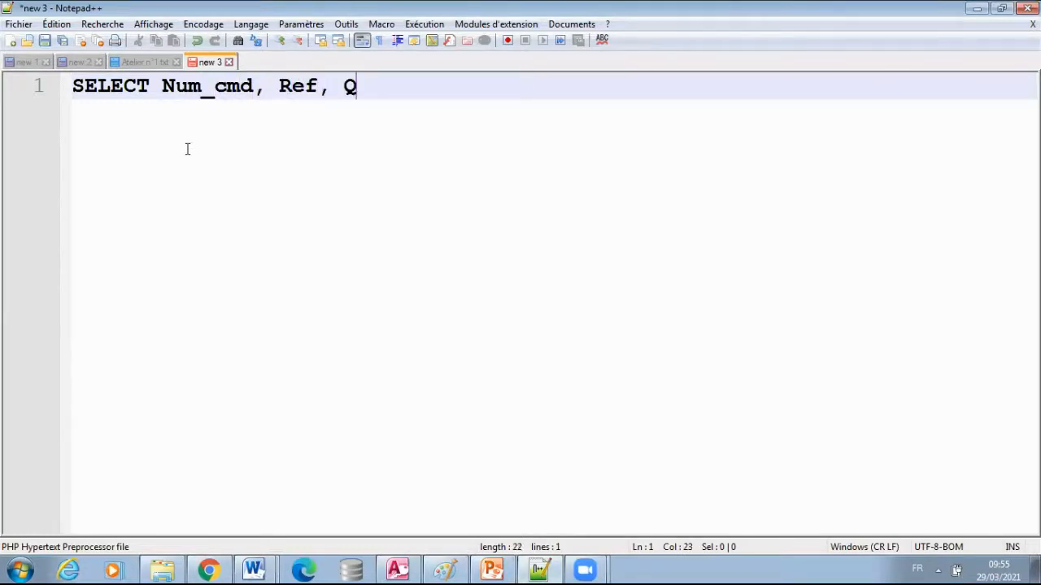
# - Change the last selected field to lowercase q, without any autocompleted text, and start a new line
pyautogui.press('Return')
pyautogui.press('BackSpace')
pyautogui.press('BackSpace')
pyautogui.write('q')
pyautogui.press('Return')
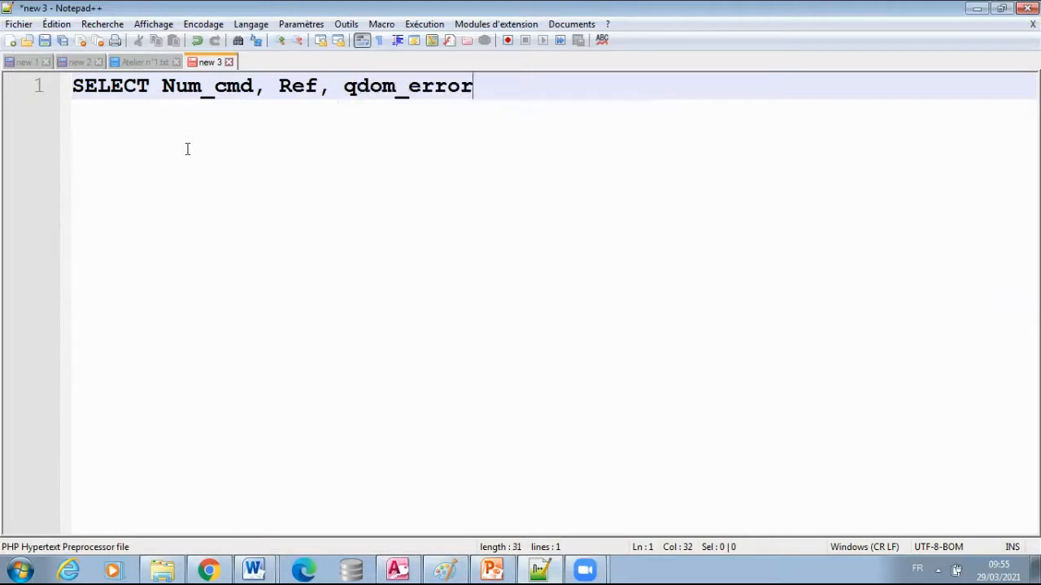
pyautogui.press('BackSpace')
pyautogui.press('Return')
pyautogui.press('BackSpace')
pyautogui.press('BackSpace')
pyautogui.press('BackSpace')
pyautogui.press('BackSpace')
pyautogui.press('BackSpace')
pyautogui.press('BackSpace')
pyautogui.press('BackSpace')
pyautogui.press('BackSpace')
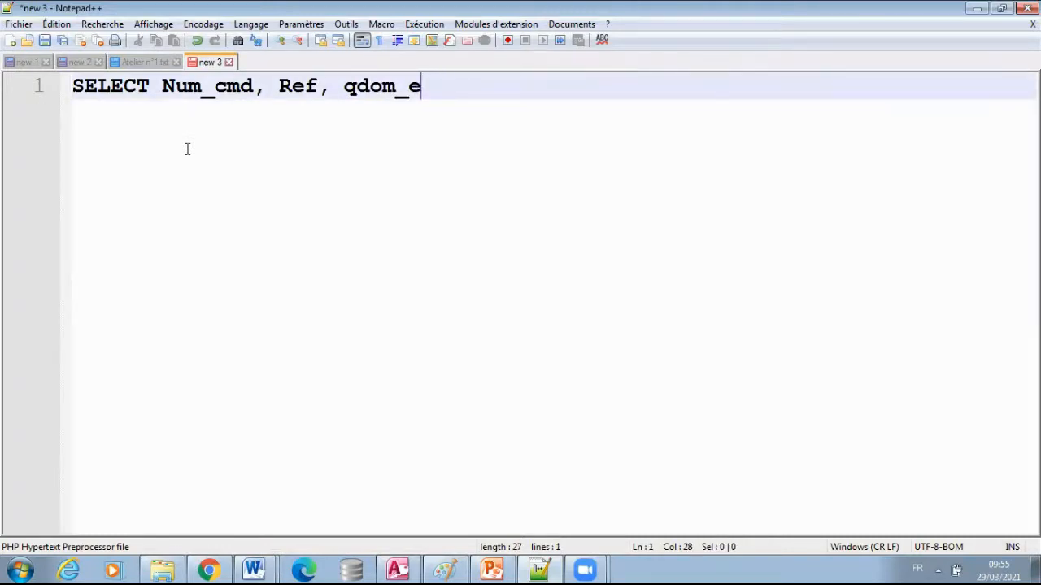
pyautogui.press('BackSpace')
pyautogui.press('Return')
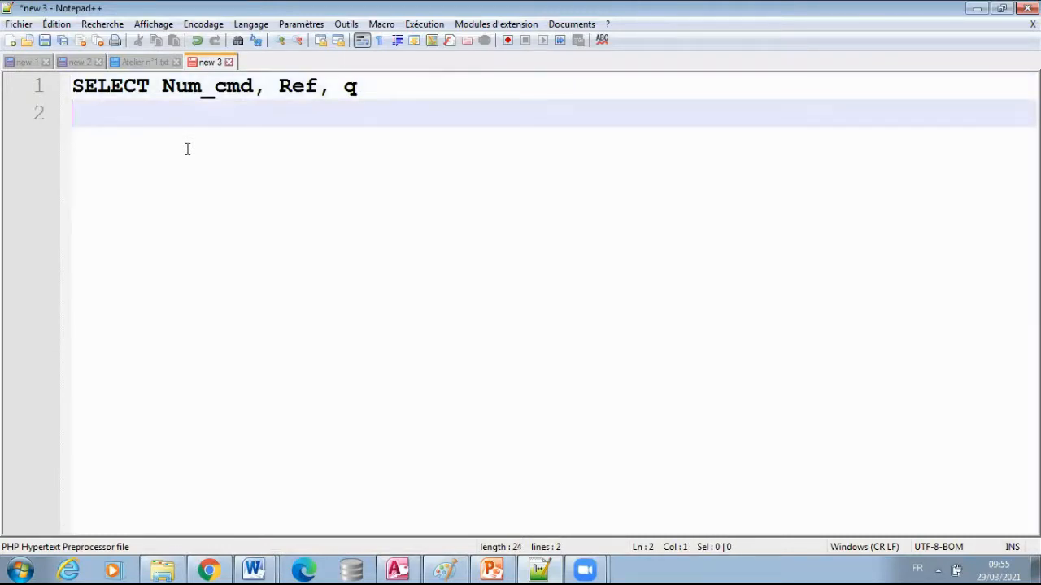
# - Write the clause FROM lignes on the second line of the query
pyautogui.write('FROM')
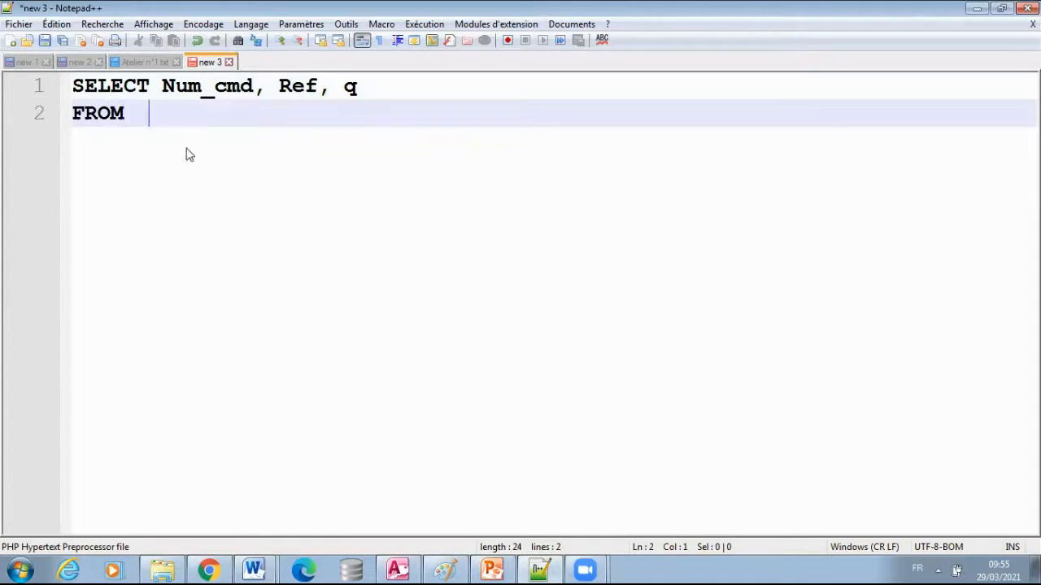
pyautogui.write('  ligneqs*')
pyautogui.press('Return')
pyautogui.press('BackSpace')
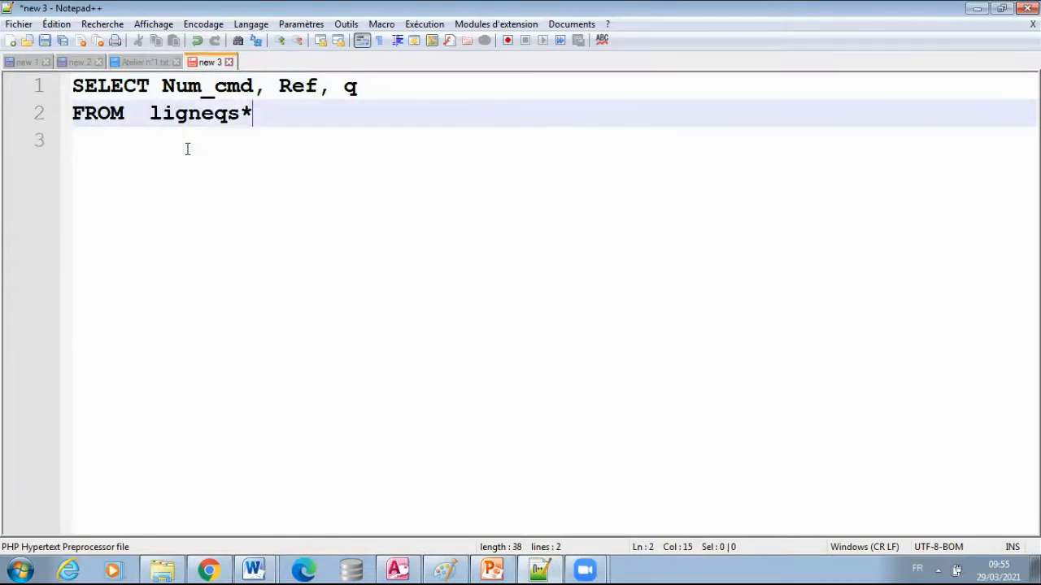
pyautogui.press('BackSpace')
pyautogui.press('BackSpace')
pyautogui.press('BackSpace')
pyautogui.write('s')
pyautogui.press('Return')
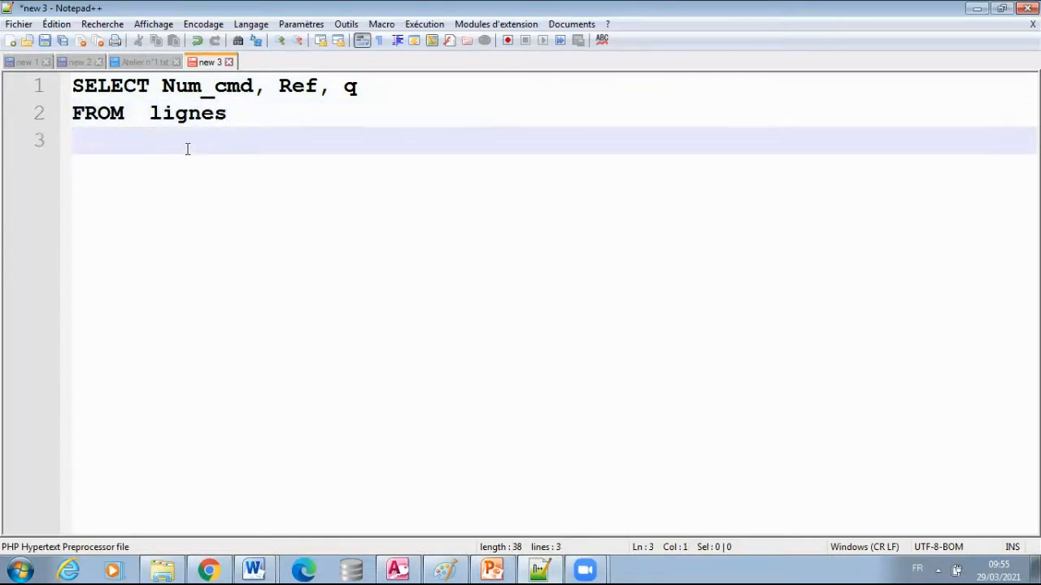
# - Begin the third line of the query with WHERE (Ref="PRD03") AND
pyautogui.write('WHEER')
pyautogui.press('BackSpace')
pyautogui.press('BackSpace')
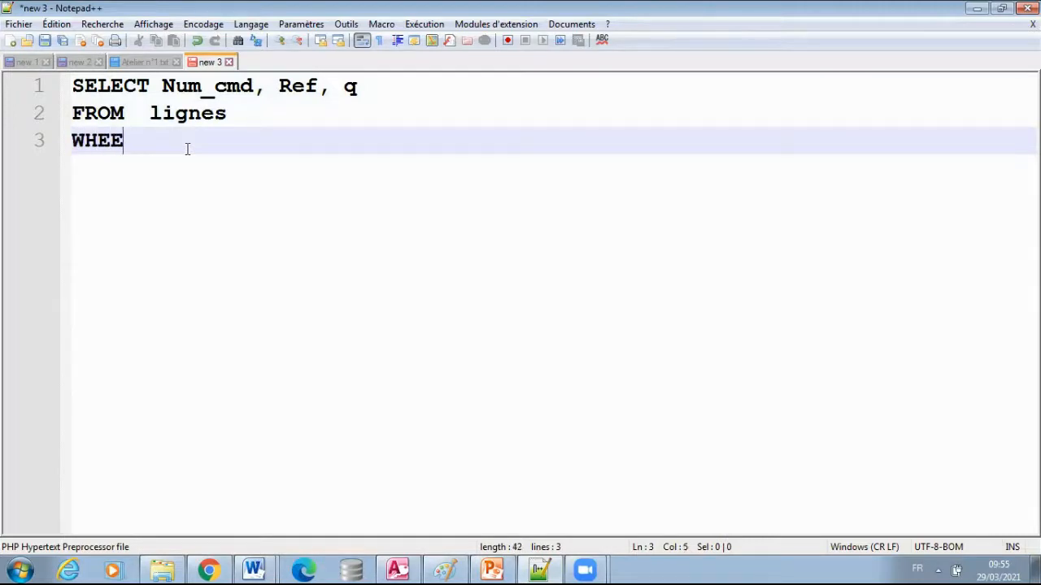
pyautogui.write('RE (')
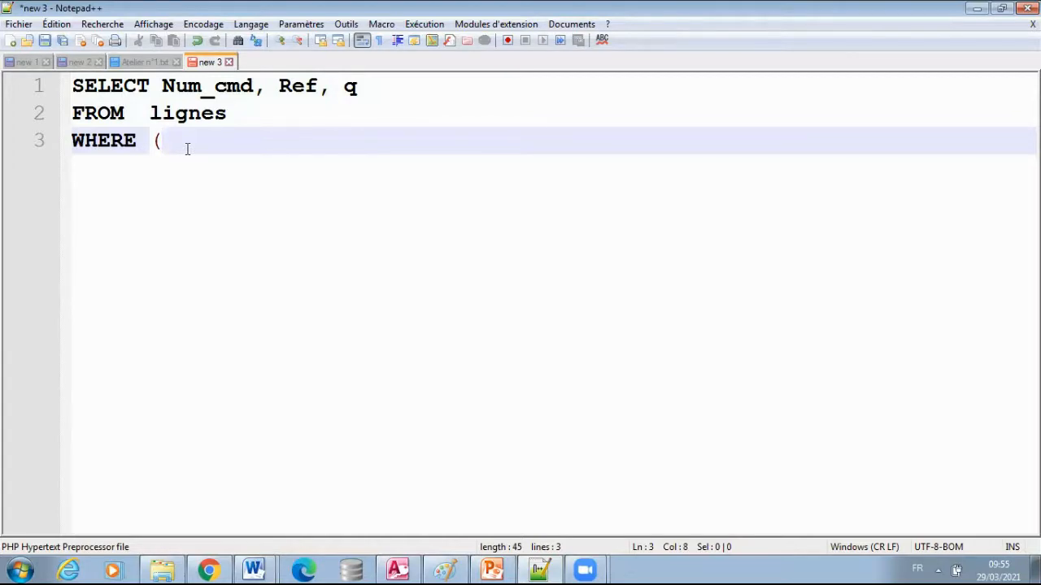
pyautogui.write('Ref')
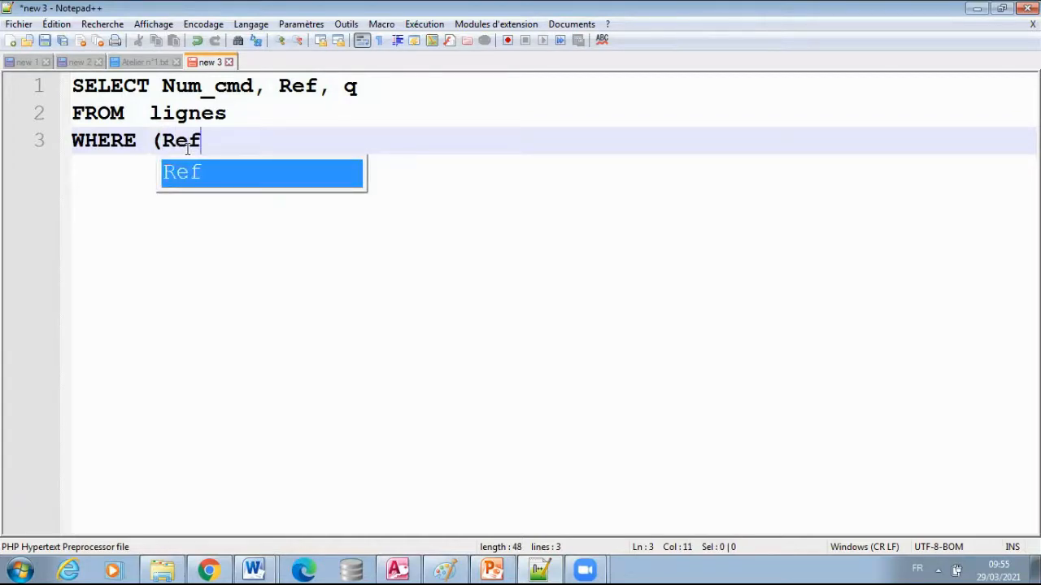
pyautogui.write('="')
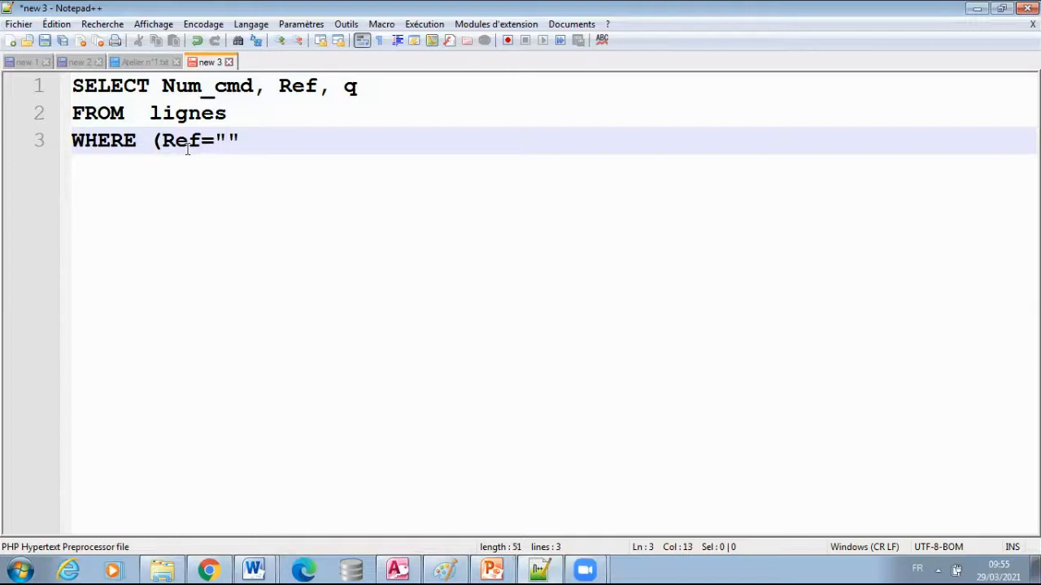
pyautogui.write('PRD')
pyautogui.write('03')
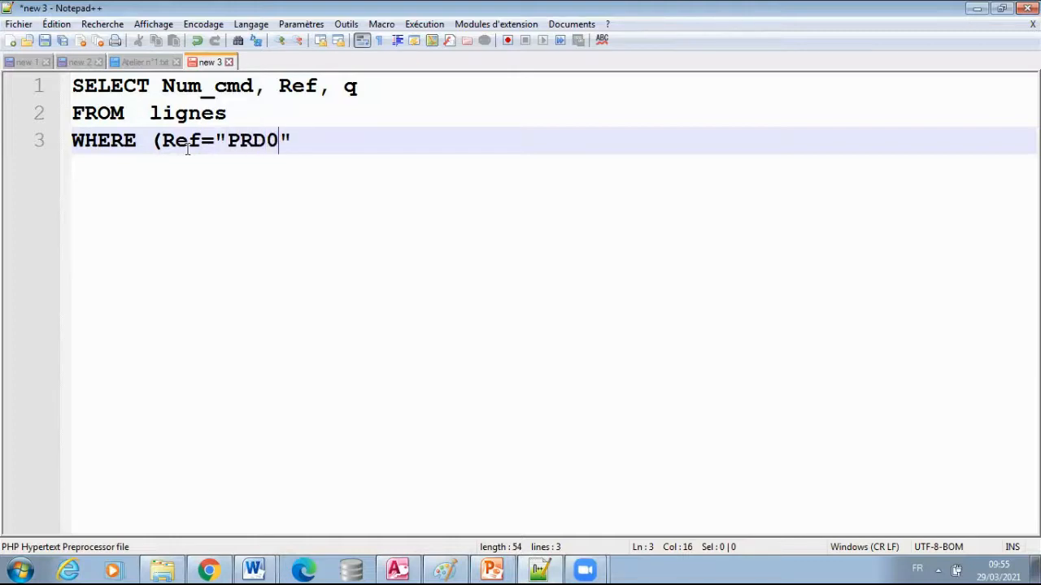
pyautogui.write('") AND ')
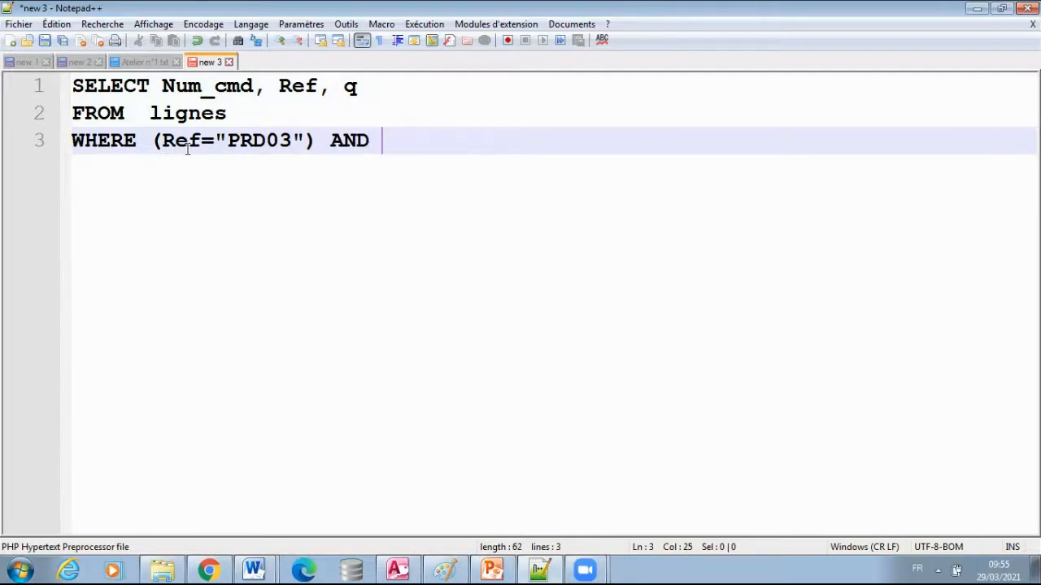
# - Add the condition (q>=20) after AND and enclose both conditions in an outer pair of parentheses without stray spaces
pyautogui.write('(q')
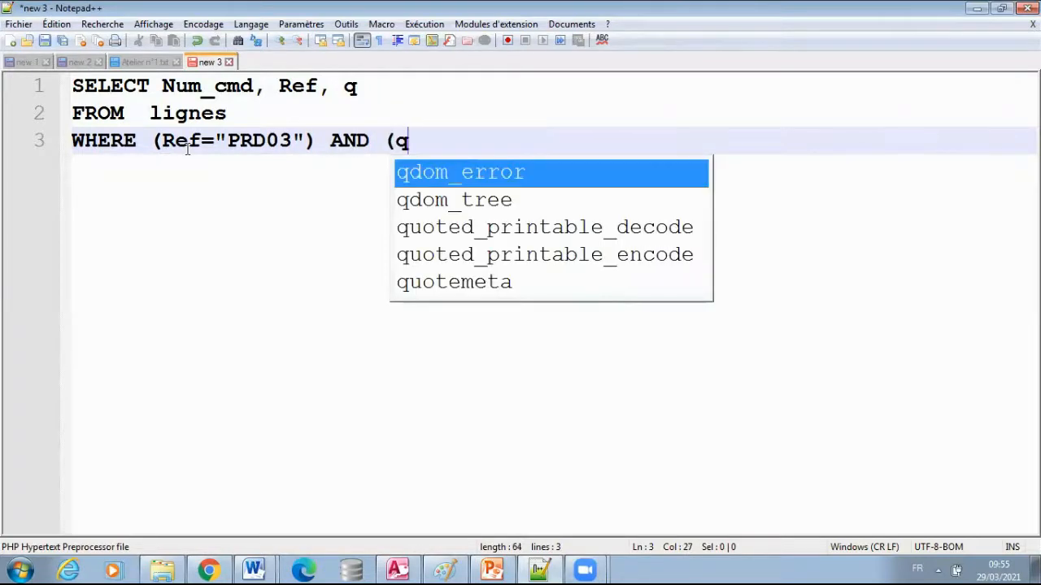
pyautogui.write('>=')
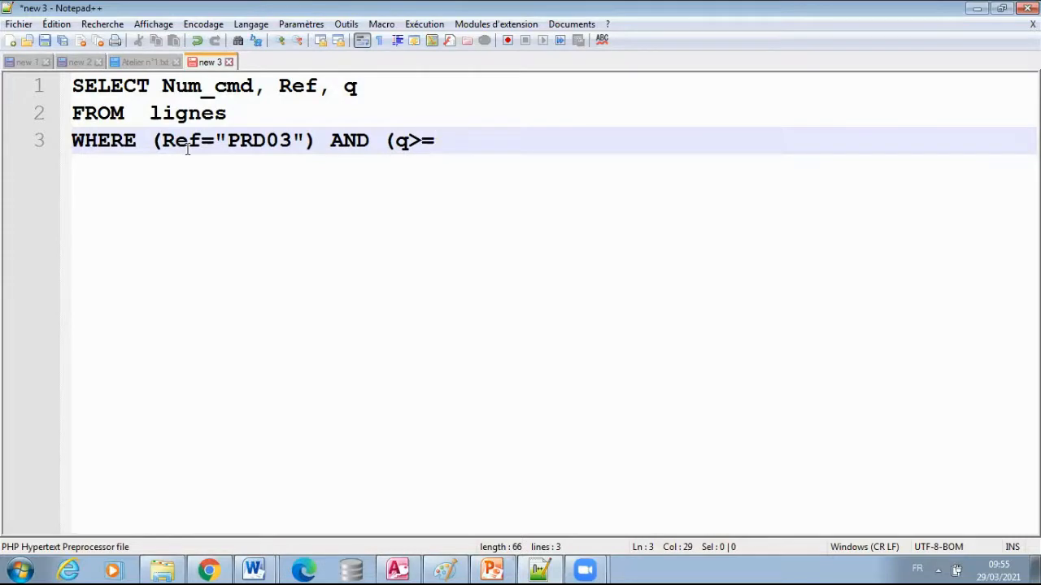
pyautogui.write('20) )')
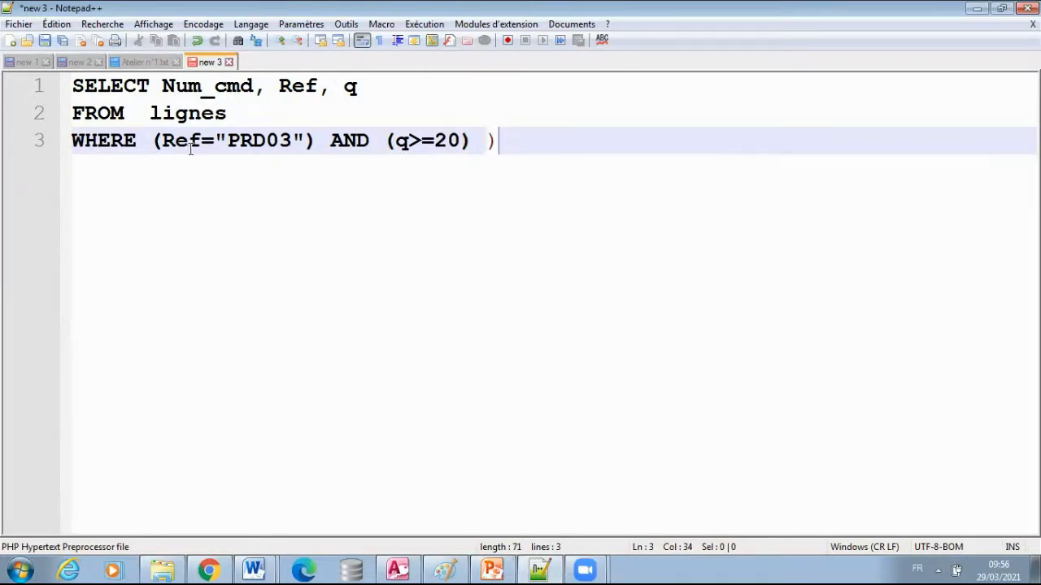
pyautogui.click(154, 141)
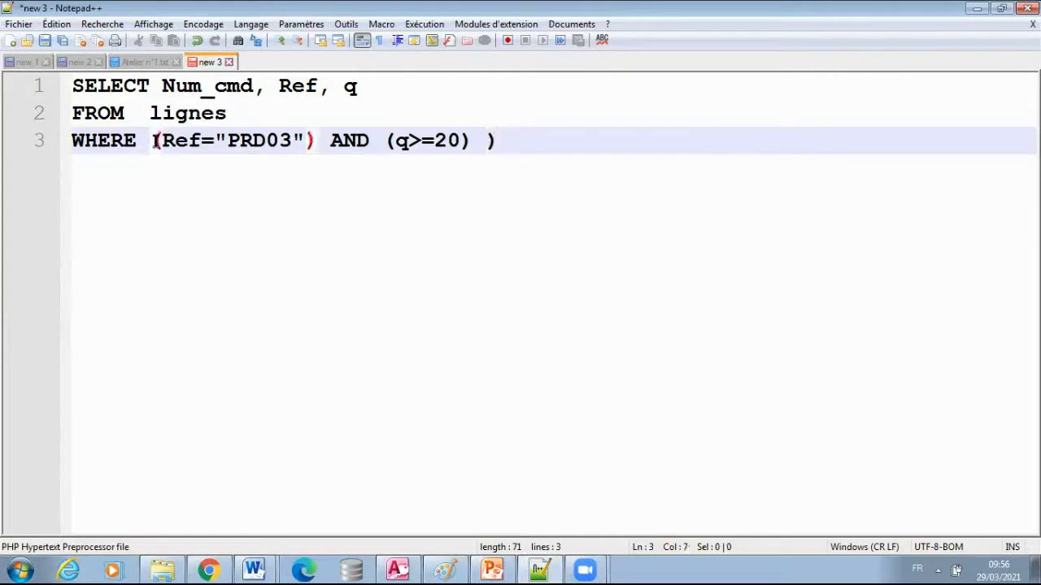
pyautogui.write('(')
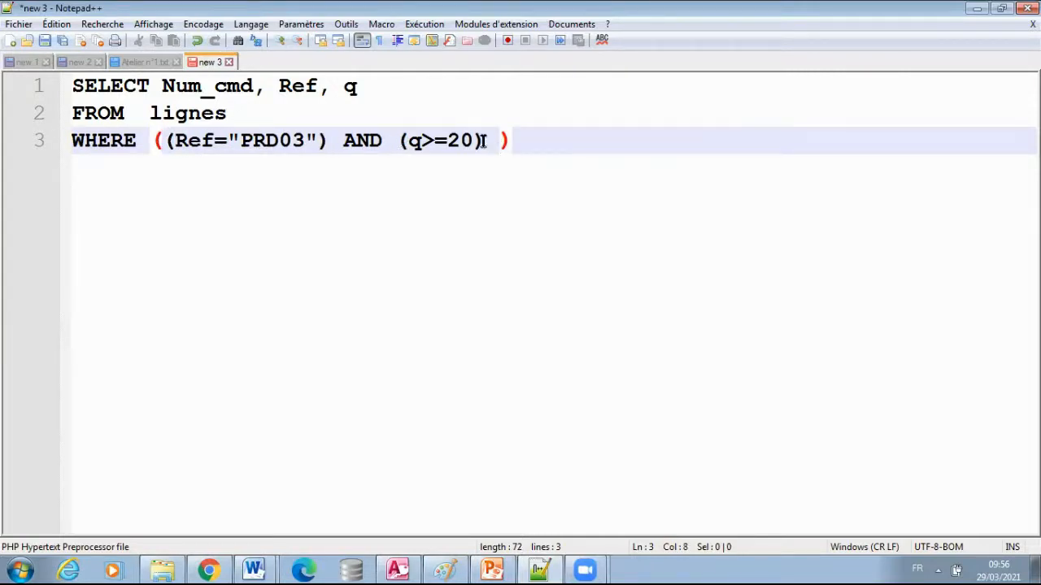
pyautogui.click(485, 141)
pyautogui.press('Delete')
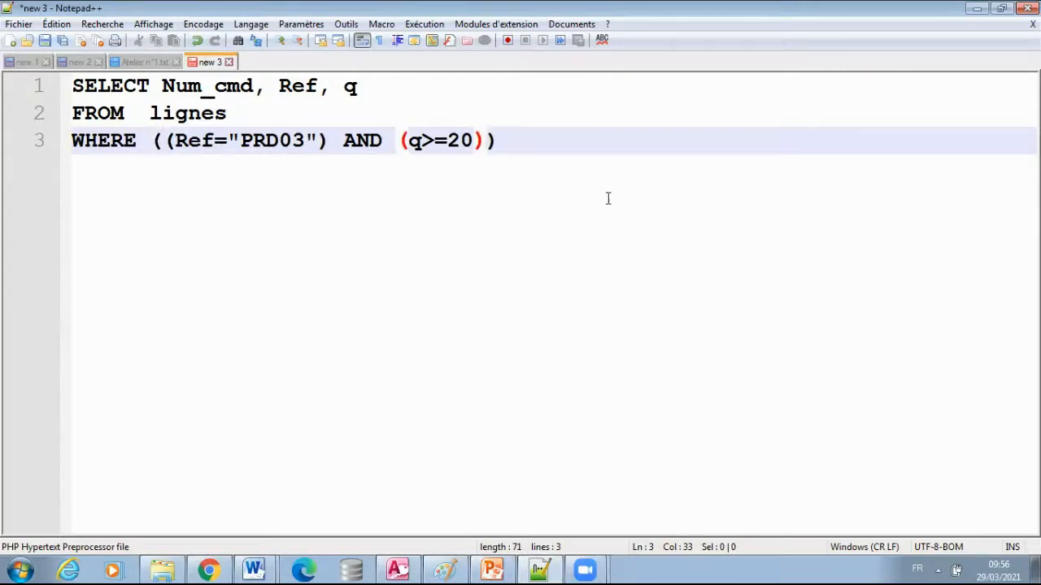
# - Complete the WHERE clause with OR (Num_cmd>5); and start a new line
pyautogui.click(529, 149)
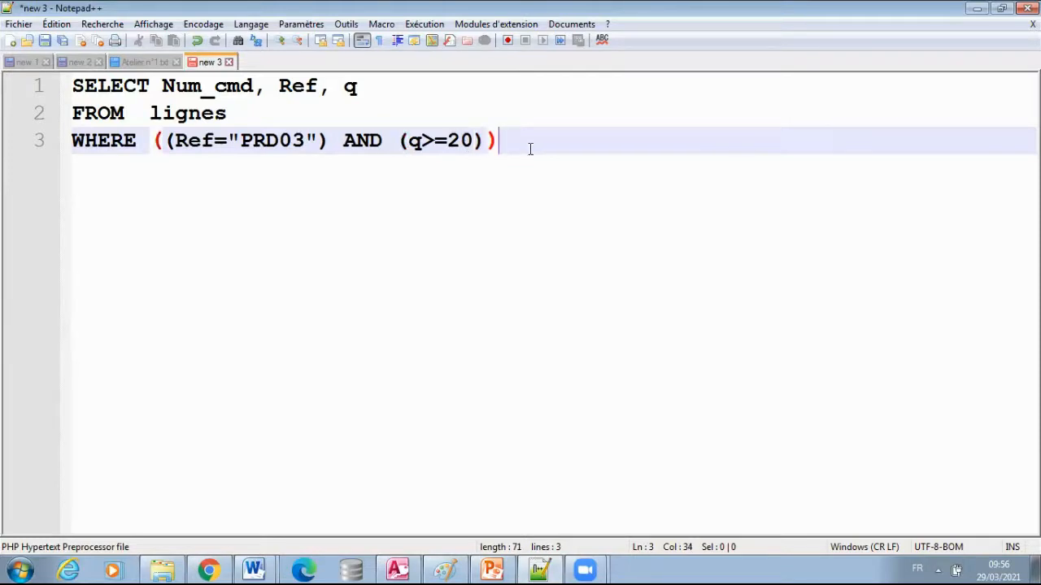
pyautogui.write('OR (')
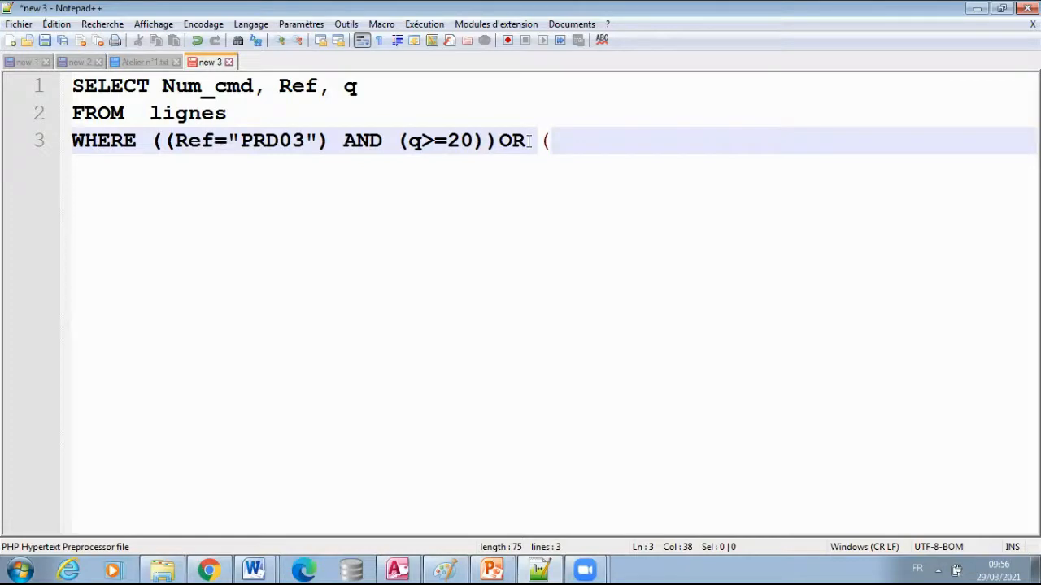
pyautogui.write('Num_cmd')
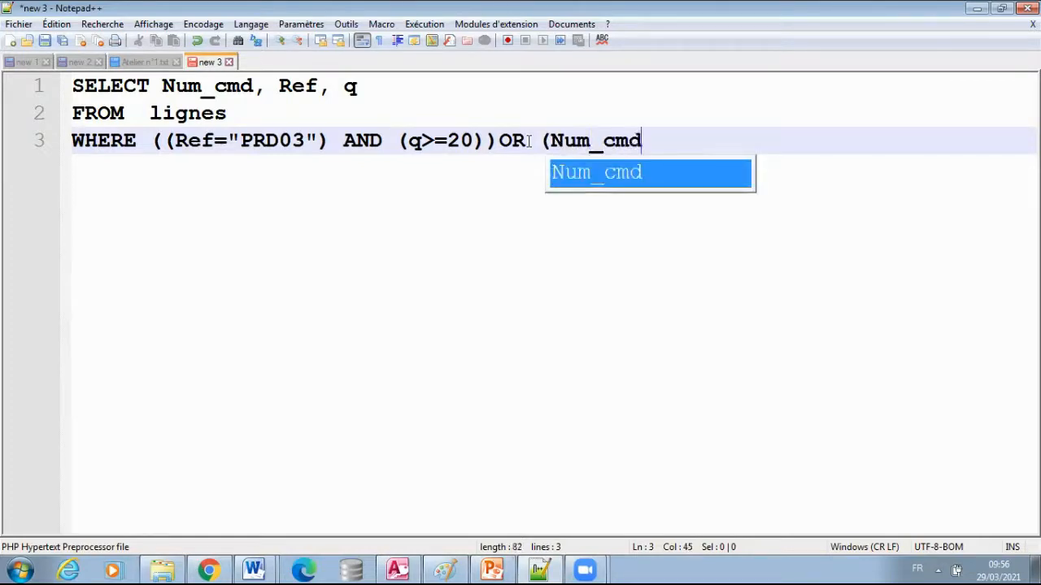
pyautogui.write('>')
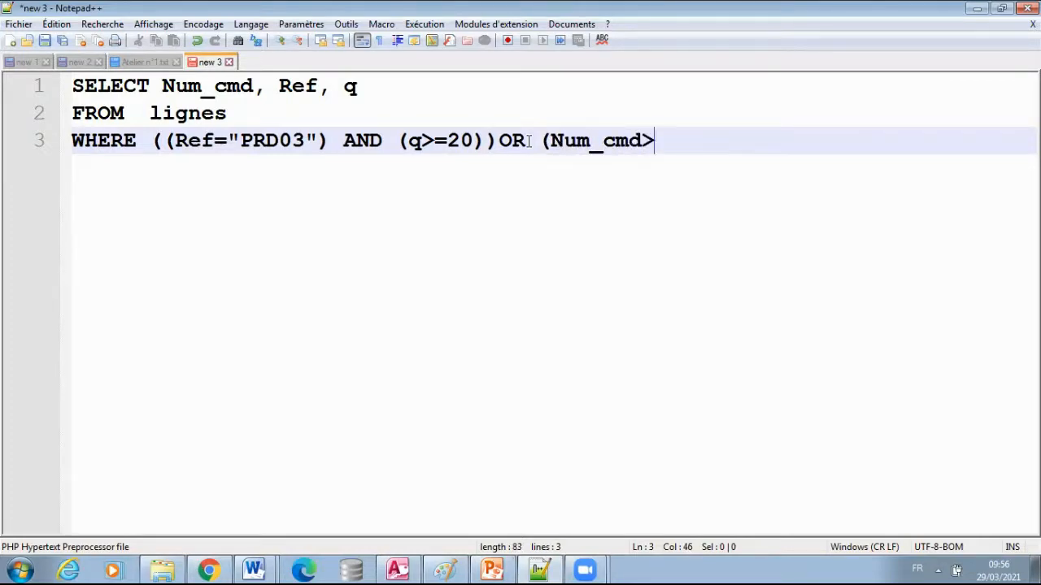
pyautogui.write('5);')
pyautogui.press('Return')
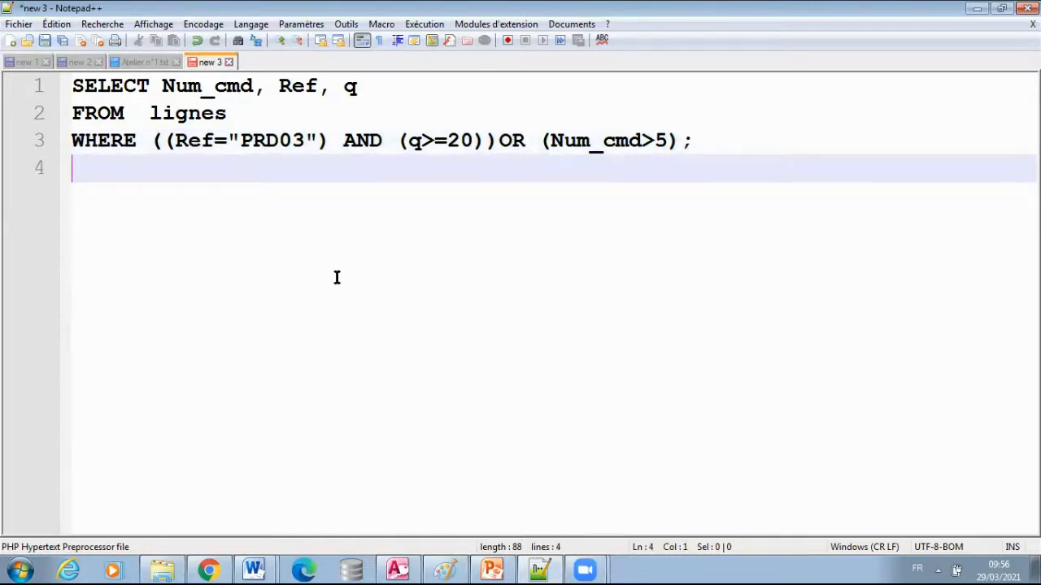
# - Switch to Paint, paste the screenshot of the SQL editor and copy only the area around the three-line query
pyautogui.click(445, 569)
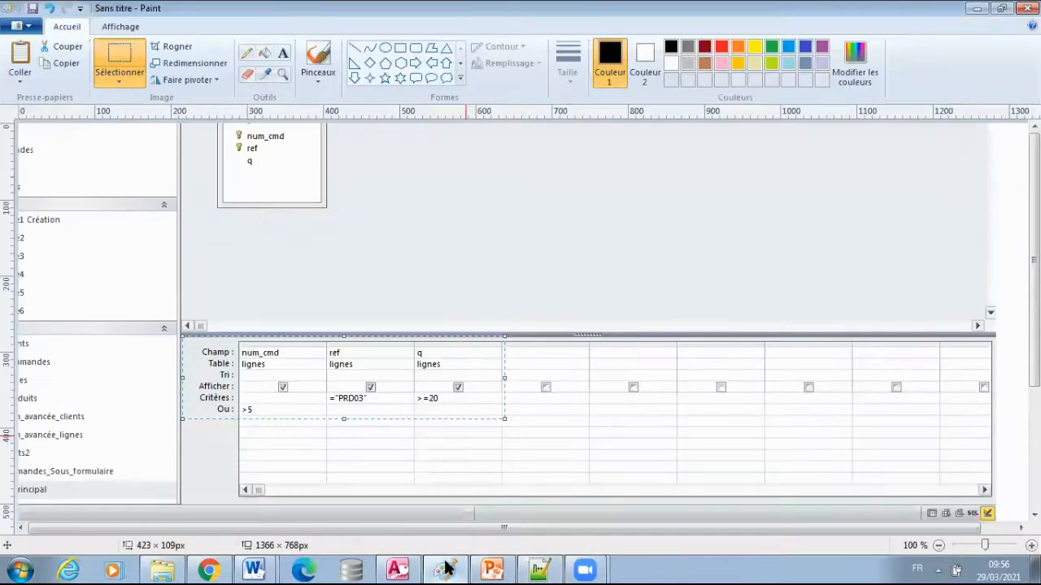
pyautogui.hotkey('ctrl', 'v')
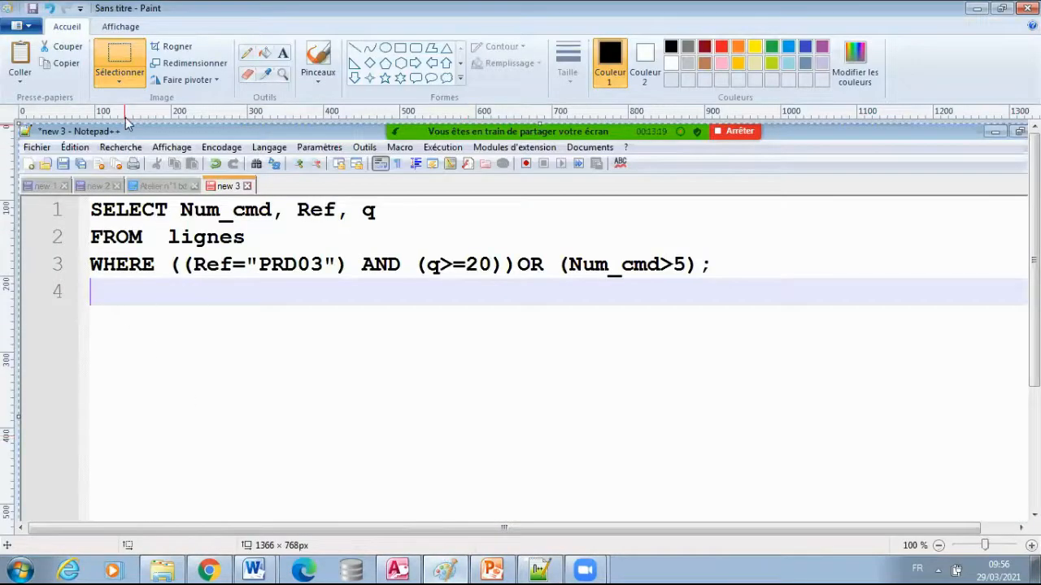
pyautogui.click(112, 55)
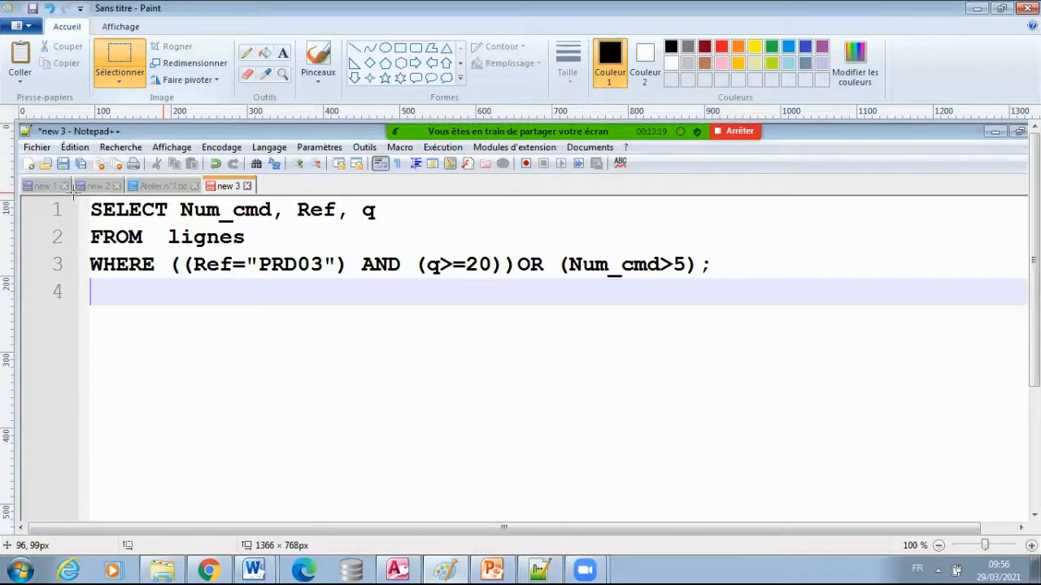
pyautogui.moveTo(75, 193); pyautogui.dragTo(724, 295)
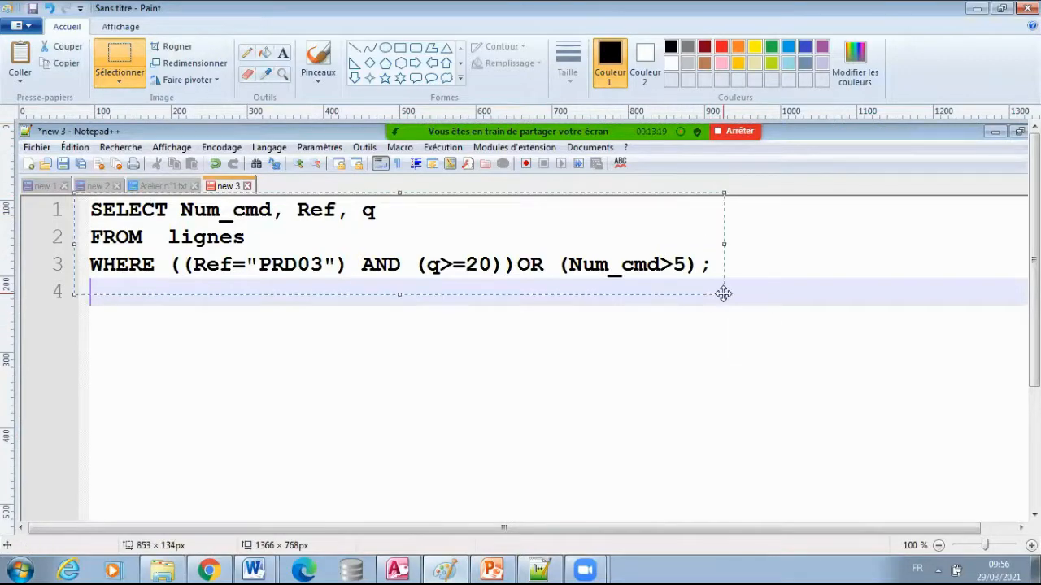
# - Switch to TravauxPratiques_Access_2020_2021.doc in Word and remove the empty line between the grid image and "Mode SQL :"
pyautogui.moveTo(255, 569)
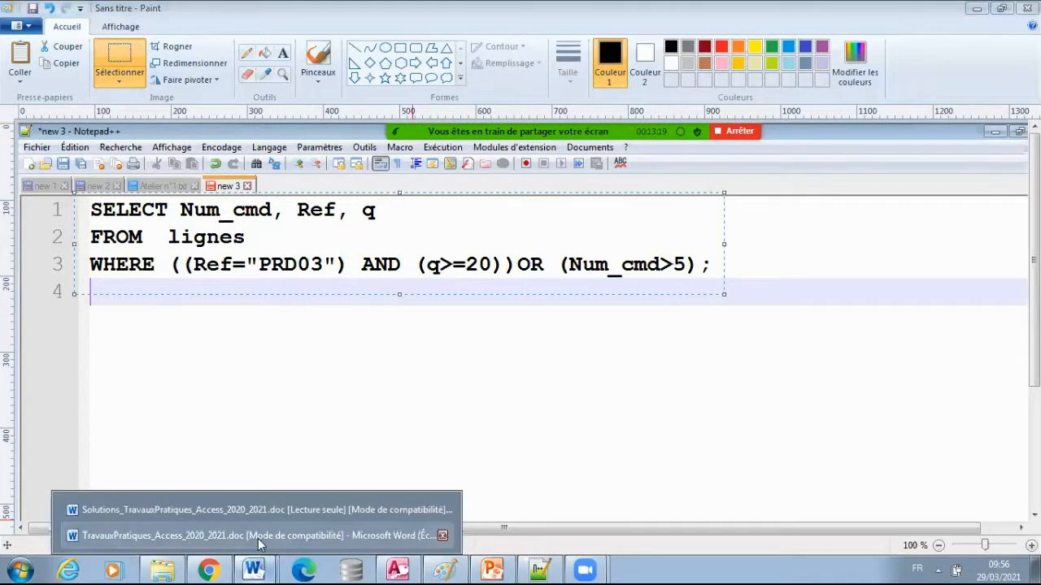
pyautogui.click(258, 539)
pyautogui.scroll(-4, 332, 479)
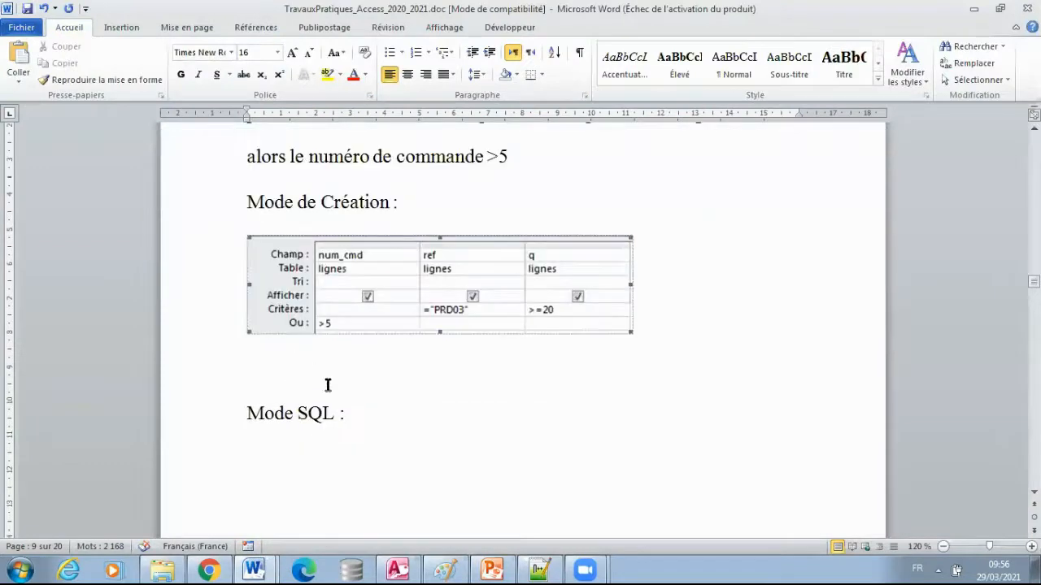
pyautogui.click(368, 386)
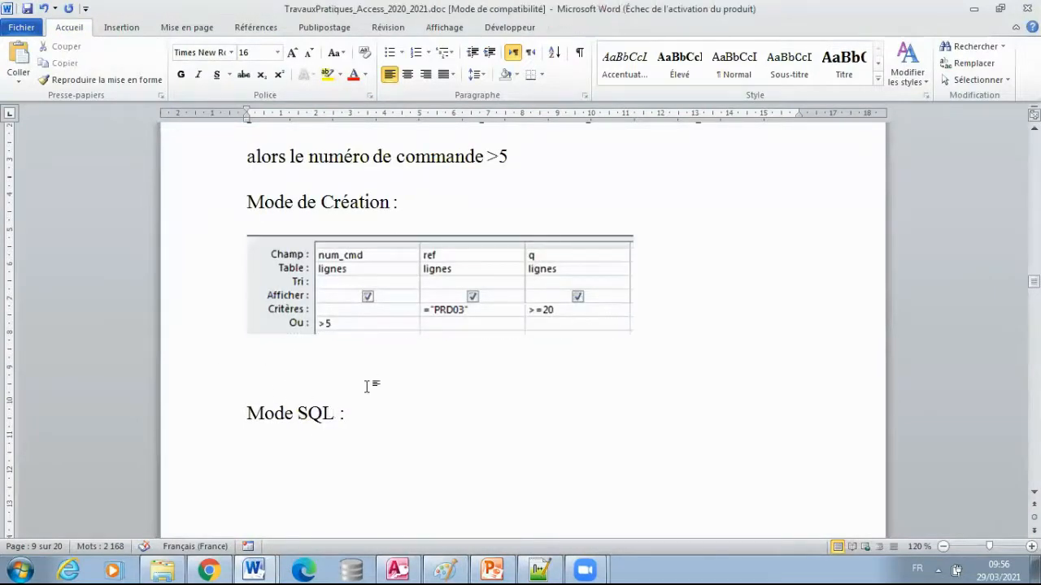
pyautogui.press('Delete')
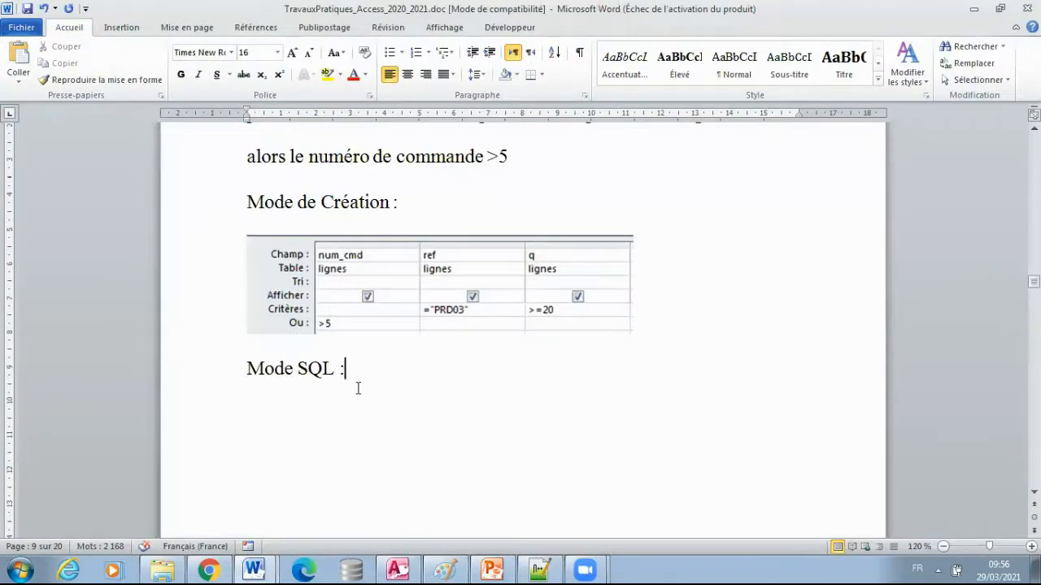
# - Paste the SQL query image below "Mode SQL :" and add the line "Paramétrage :" underneath it
pyautogui.write('SELECT Num_cmd, Ref, q FROM  lignes WHERE ((Ref="PRD03") AND (q>=20))OR (Num_cmd>5);')
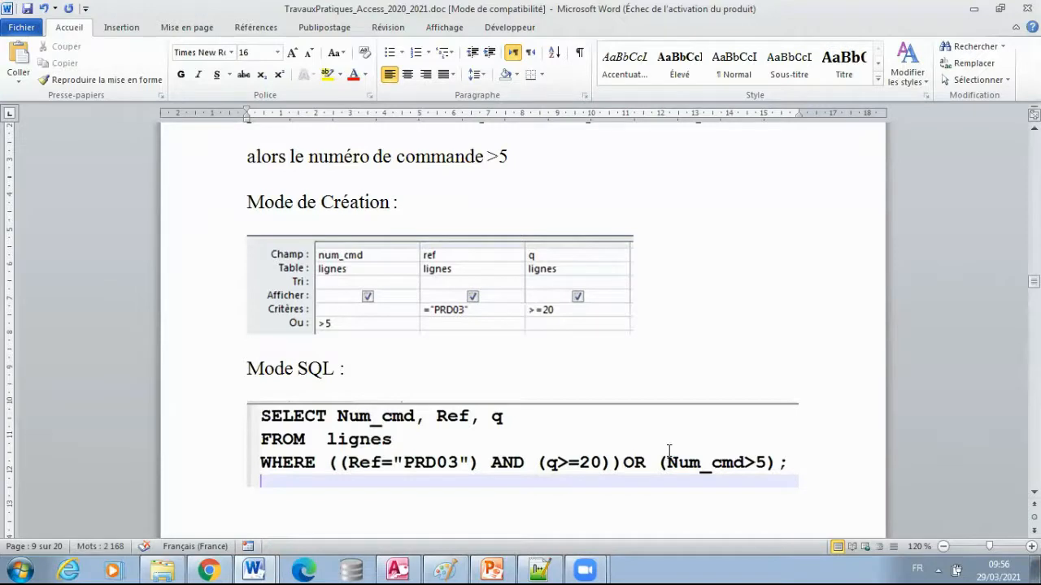
pyautogui.write('Paramétrage :')
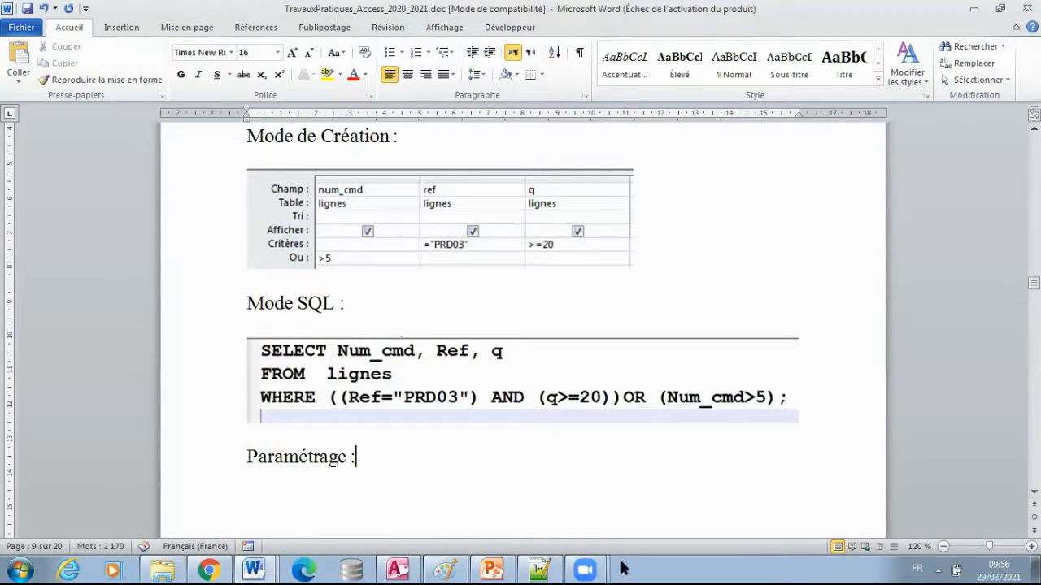
# - Switch to Access, set the num_cmd Ou criterion to >[Entrer le Numéro de Commande>à] and fit the column width to it
pyautogui.click(397, 569)
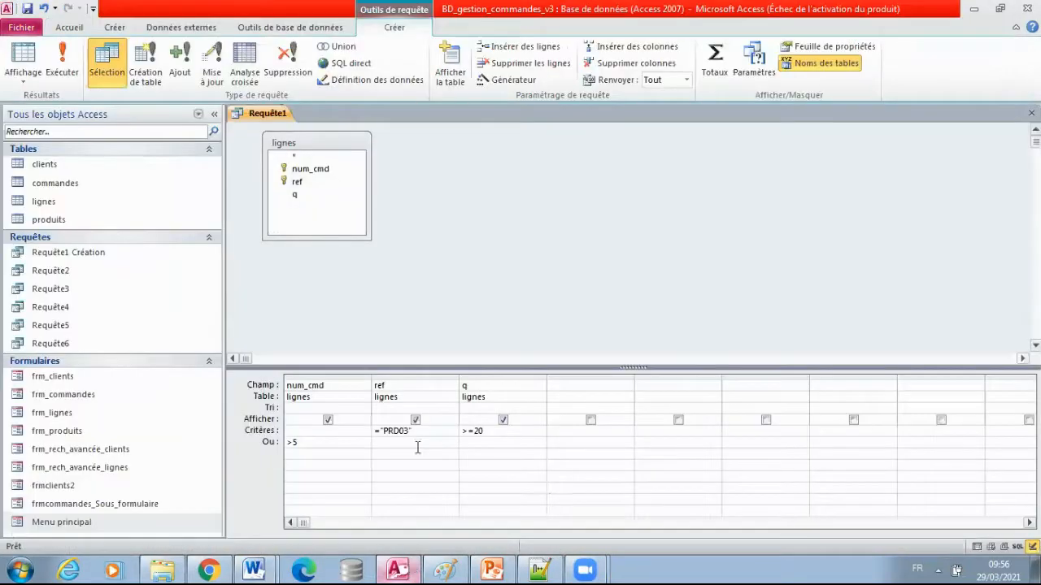
pyautogui.doubleClick(295, 441)
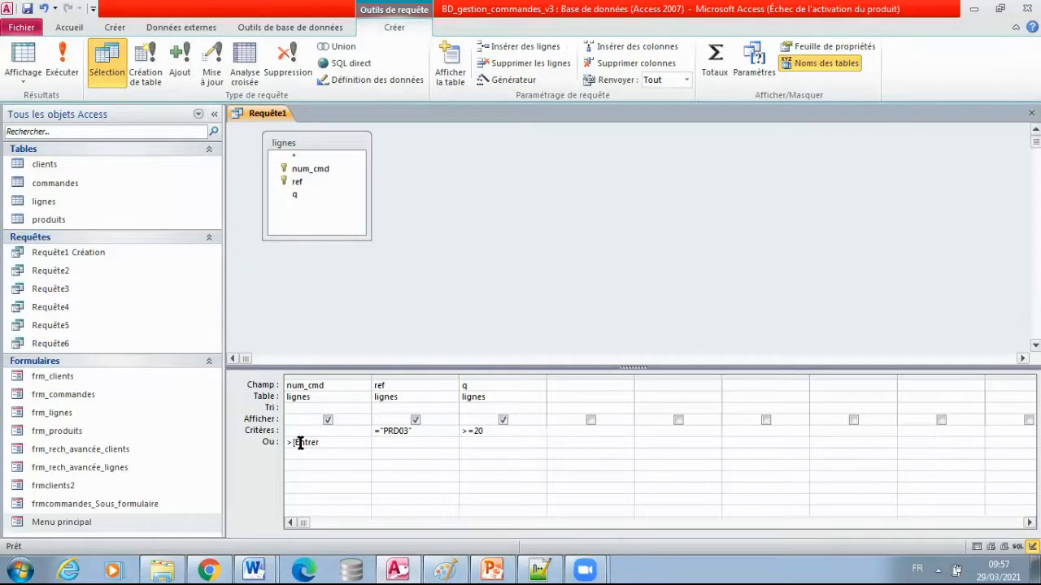
pyautogui.write('éro de')
pyautogui.write(' Comma')
pyautogui.write('nde>à')
pyautogui.click(378, 475)
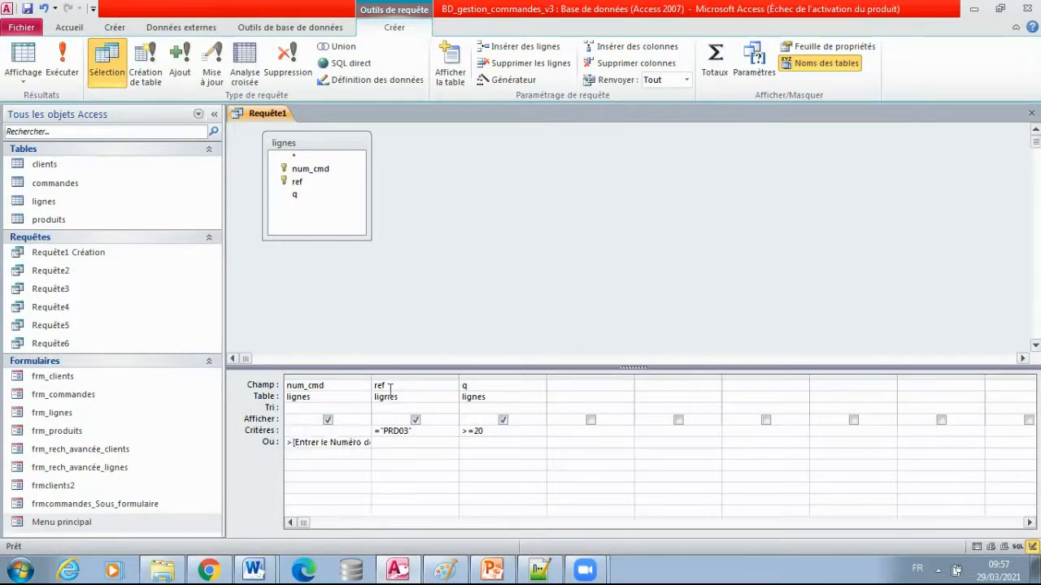
pyautogui.doubleClick(372, 374)
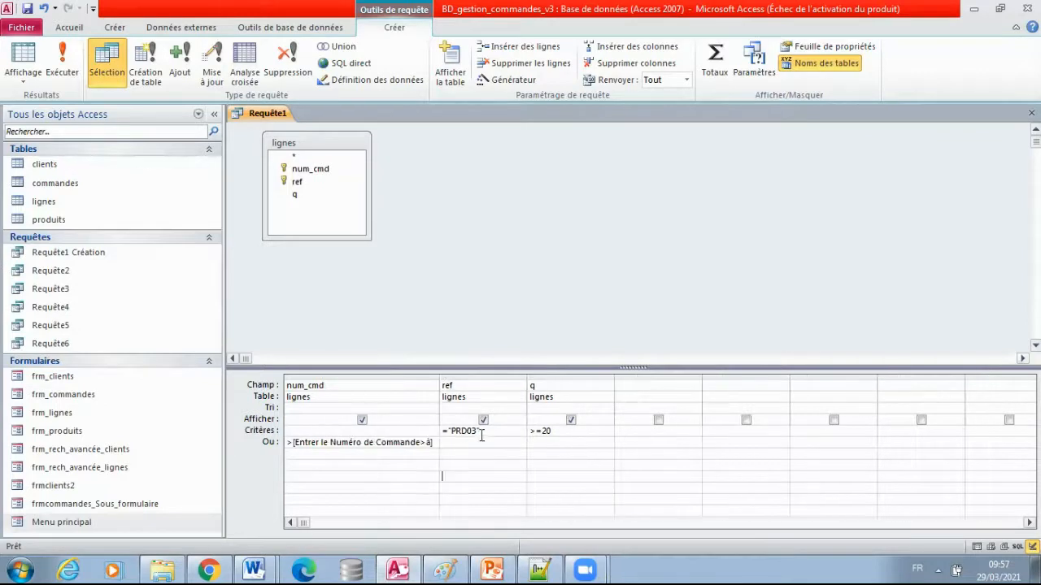
# - Replace the ref criterion with =[Entrer la référence:] and fit the column width to it
pyautogui.moveTo(482, 431); pyautogui.dragTo(450, 430)
pyautogui.press('Delete')
pyautogui.write(']')
pyautogui.click(514, 477)
pyautogui.doubleClick(526, 376)
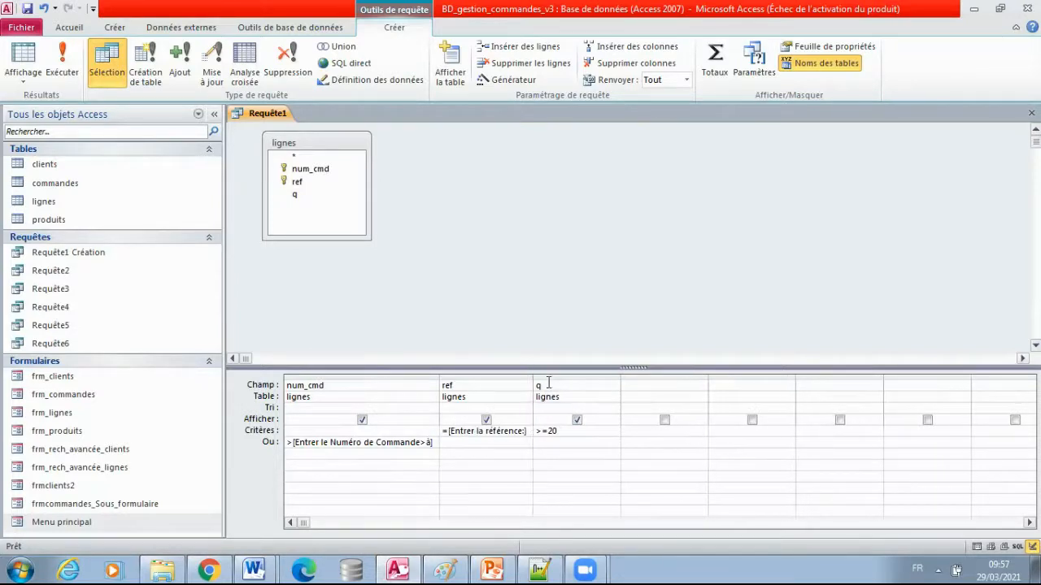
# - Replace the q criterion with >=[Entrer la qte >= à] and fit the column width to it
pyautogui.doubleClick(551, 432)
pyautogui.press('BackSpace')
pyautogui.write(']')
pyautogui.click(602, 463)
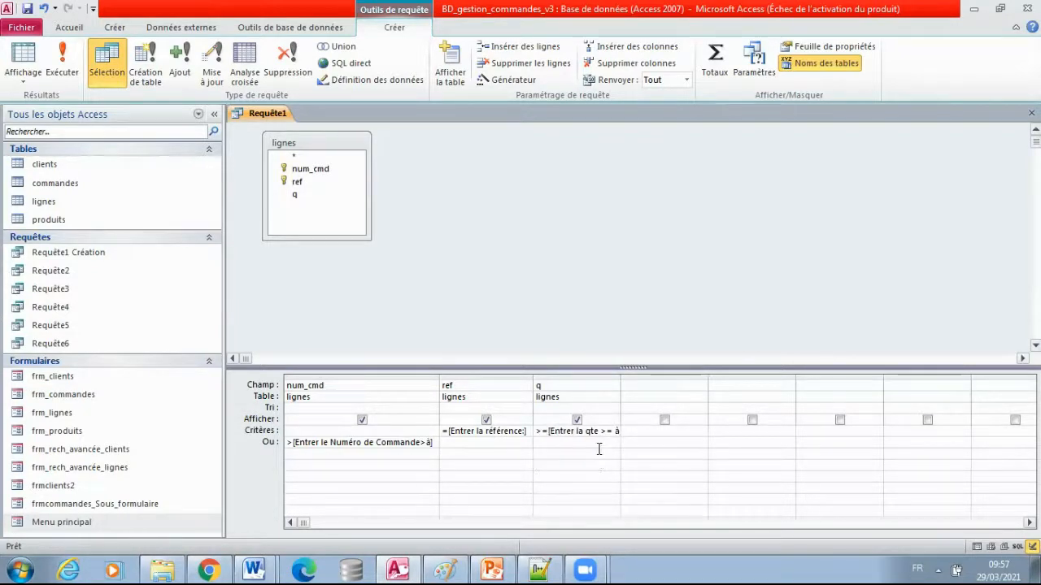
pyautogui.doubleClick(618, 378)
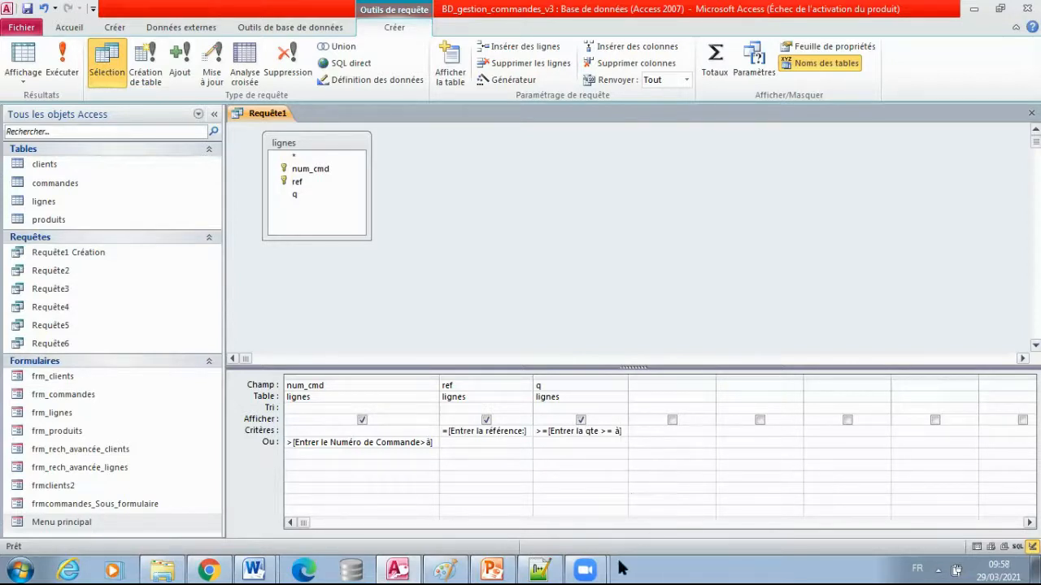
# - Paste the Access screenshot into Paint and select the criteria grid from num_cmd to q for copying
pyautogui.click(449, 568)
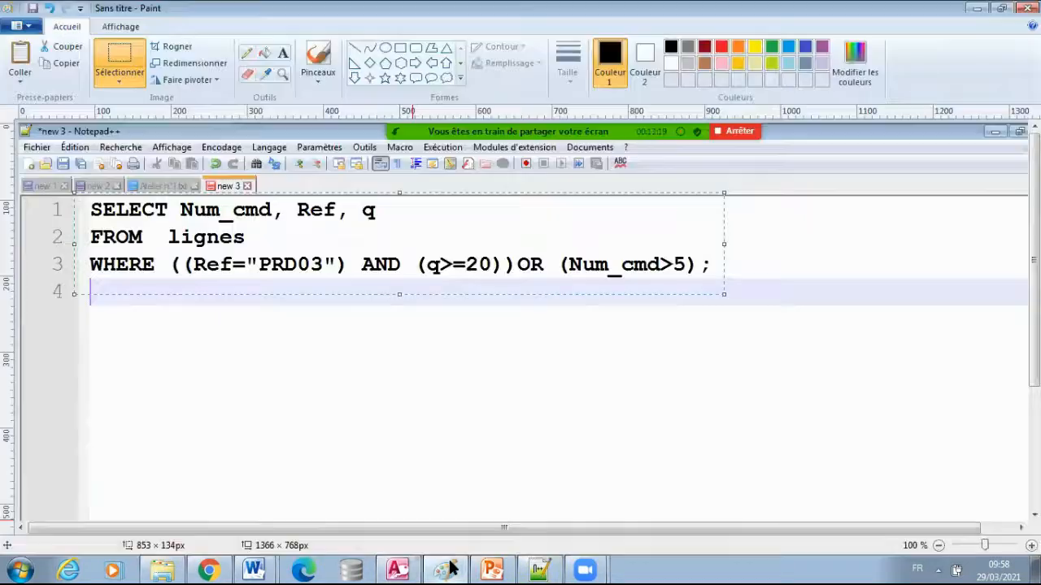
pyautogui.hotkey('ctrl', 'v')
pyautogui.moveTo(306, 390); pyautogui.dragTo(248, 336)
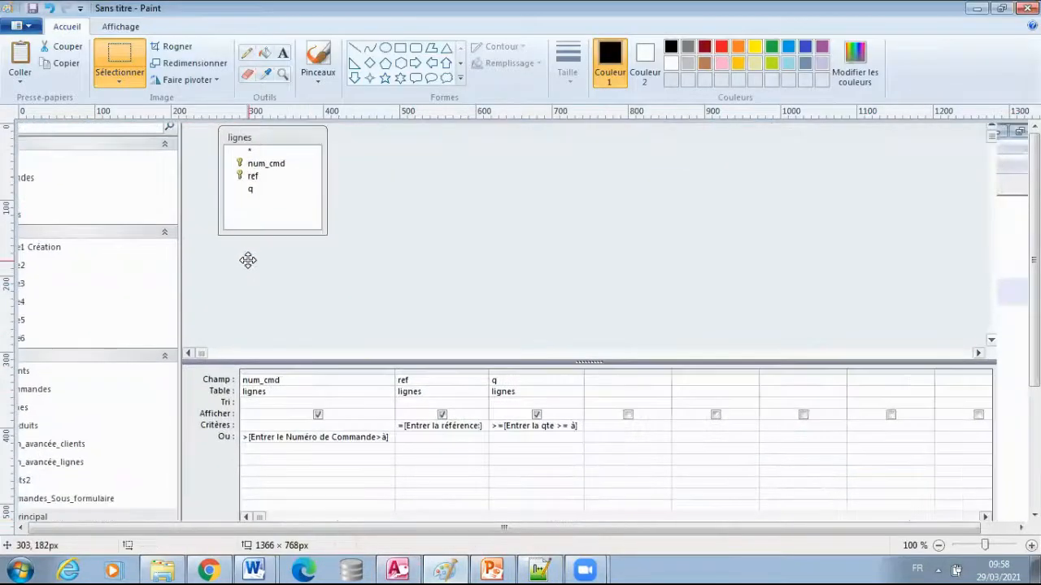
pyautogui.click(122, 55)
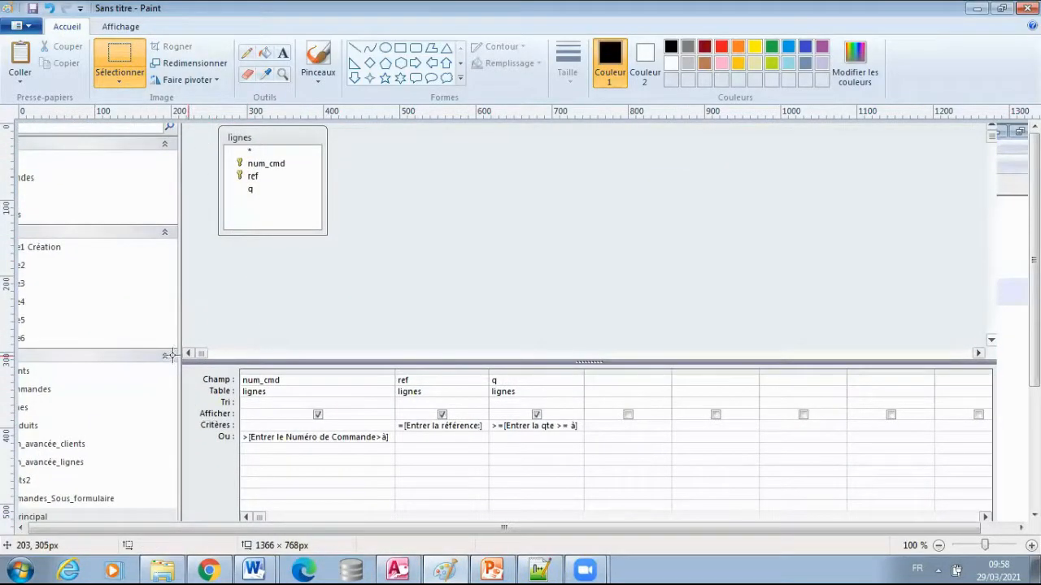
pyautogui.moveTo(183, 369); pyautogui.dragTo(591, 451)
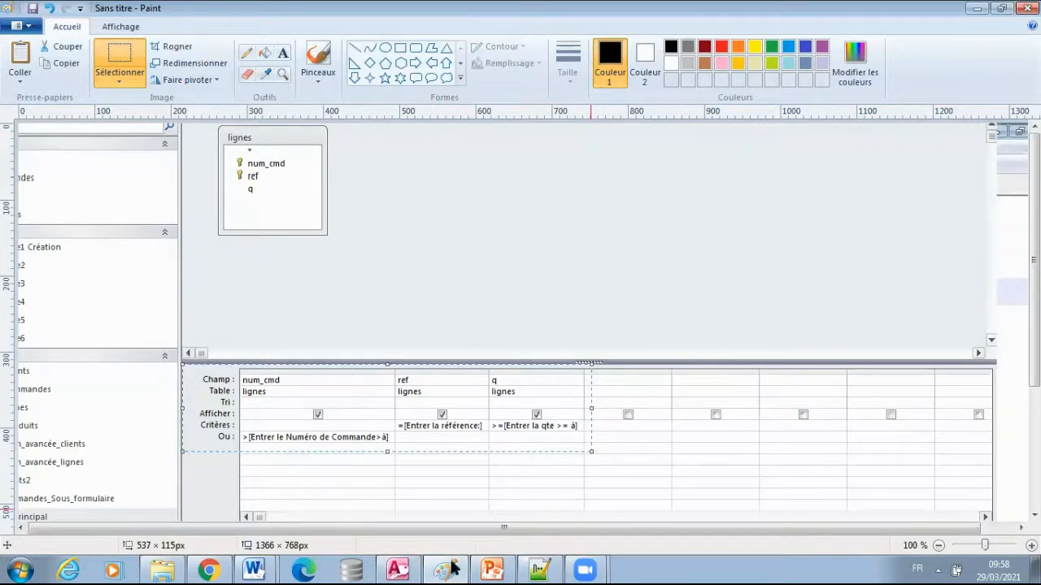
# - Paste the criteria grid image below "Paramétrage :" in the TravauxPratiques_Access_2020_2021.doc Word document and add a new line after it
pyautogui.click(253, 569)
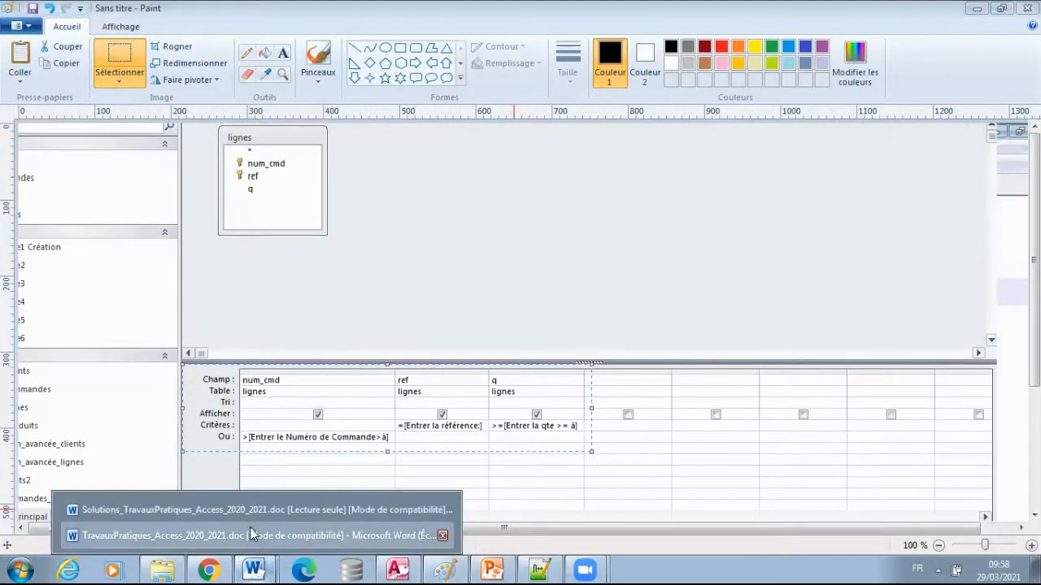
pyautogui.click(250, 527)
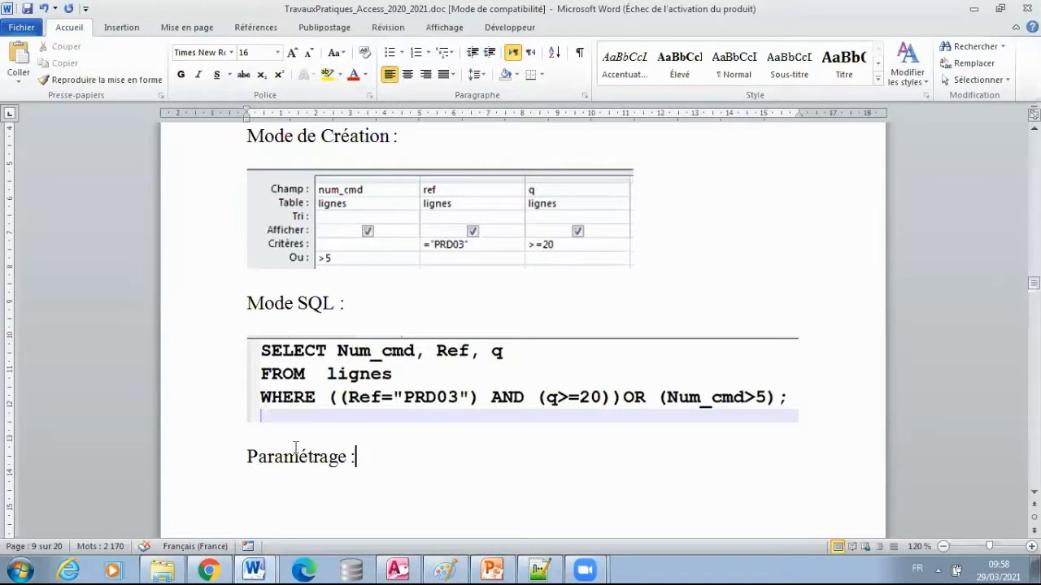
pyautogui.click(385, 499)
pyautogui.hotkey('ctrl', 'v')
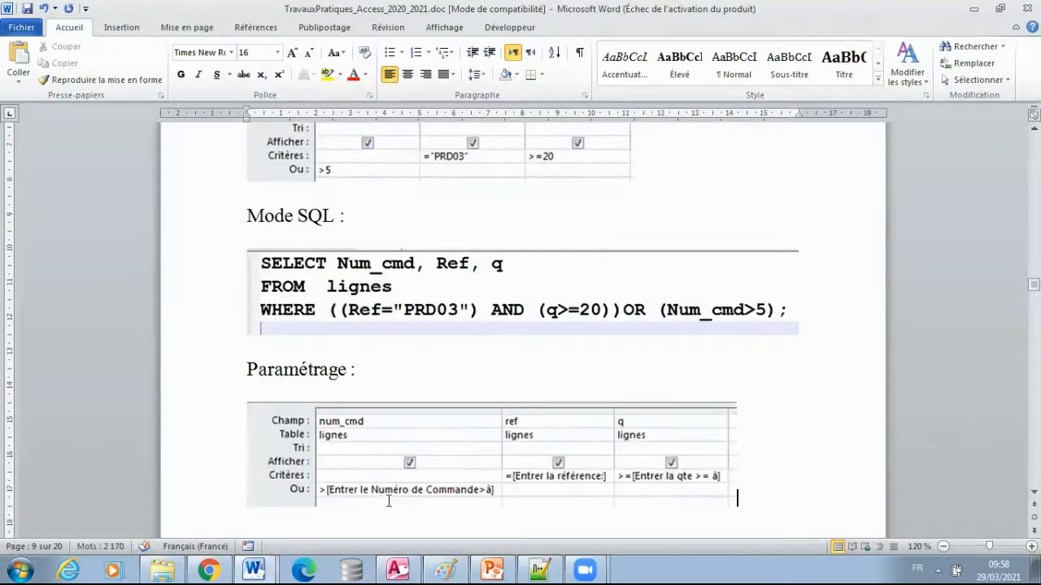
pyautogui.press('Return')
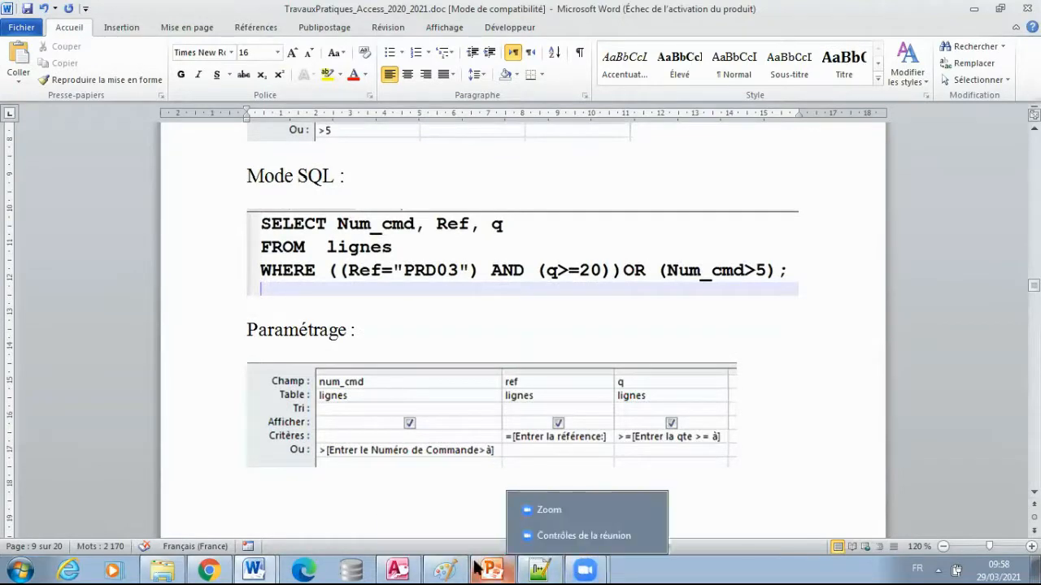
# - Run the parameterized query in Access, move the reference prompt clear of the grid, and select its screenshot in Paint for copying
pyautogui.click(403, 569)
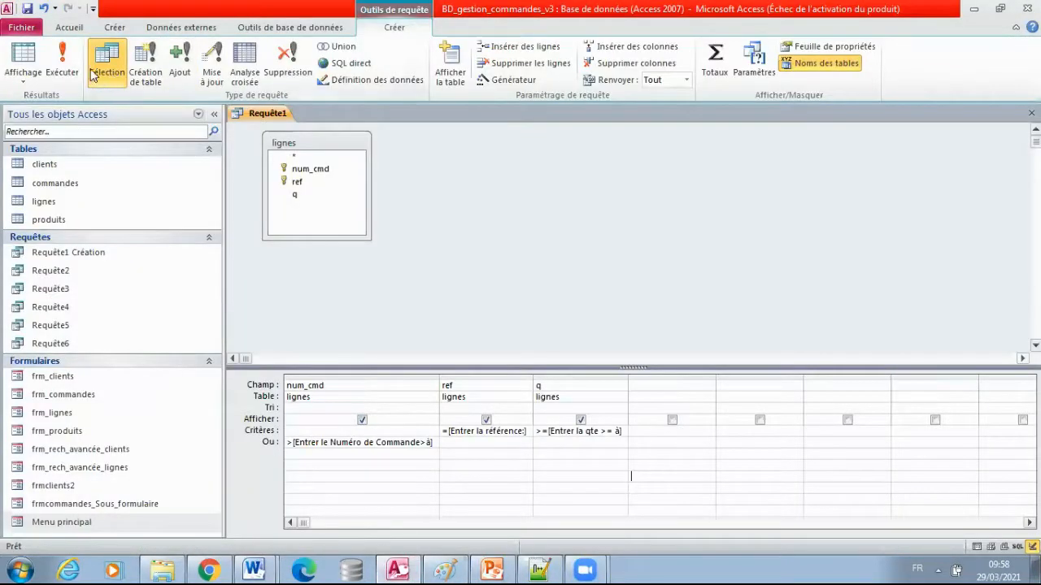
pyautogui.click(61, 64)
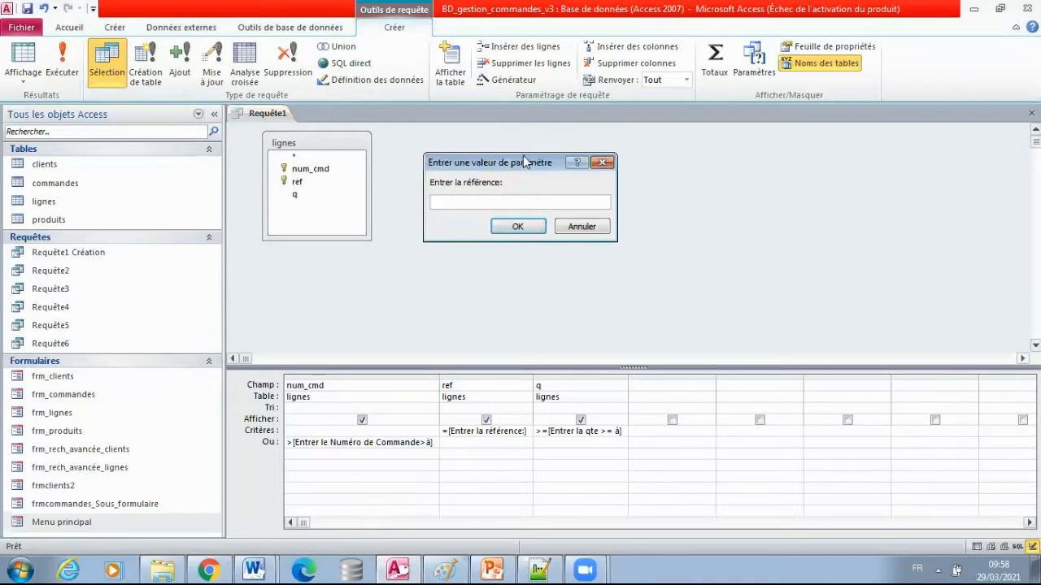
pyautogui.moveTo(522, 161); pyautogui.dragTo(350, 277)
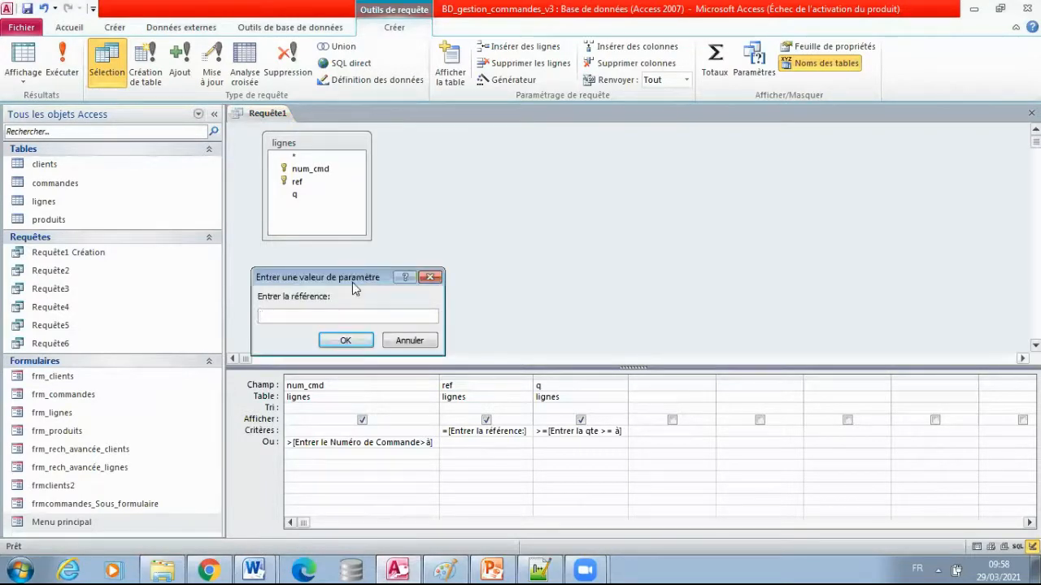
pyautogui.click(445, 569)
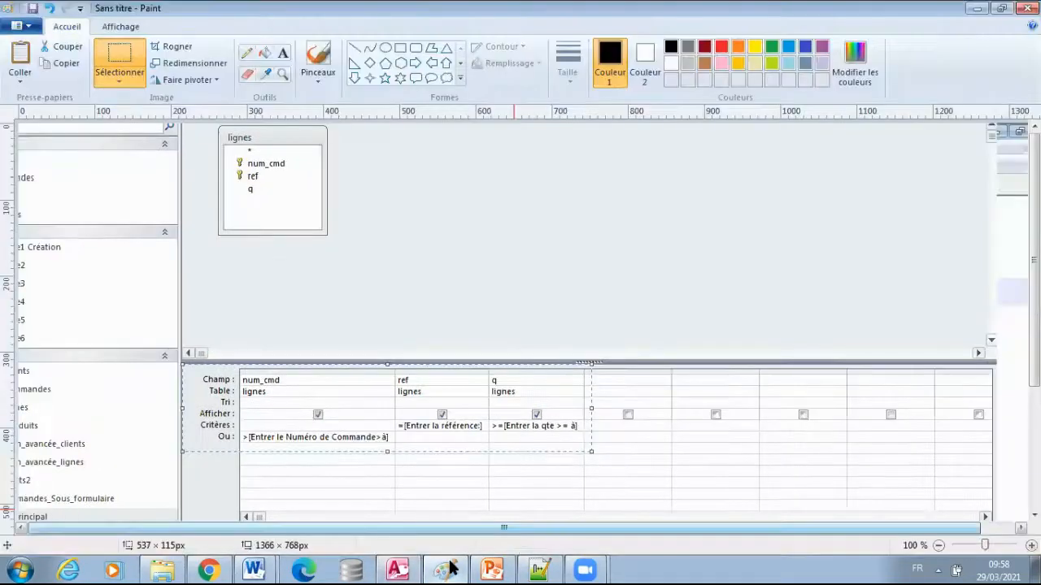
pyautogui.hotkey('ctrl', 'v')
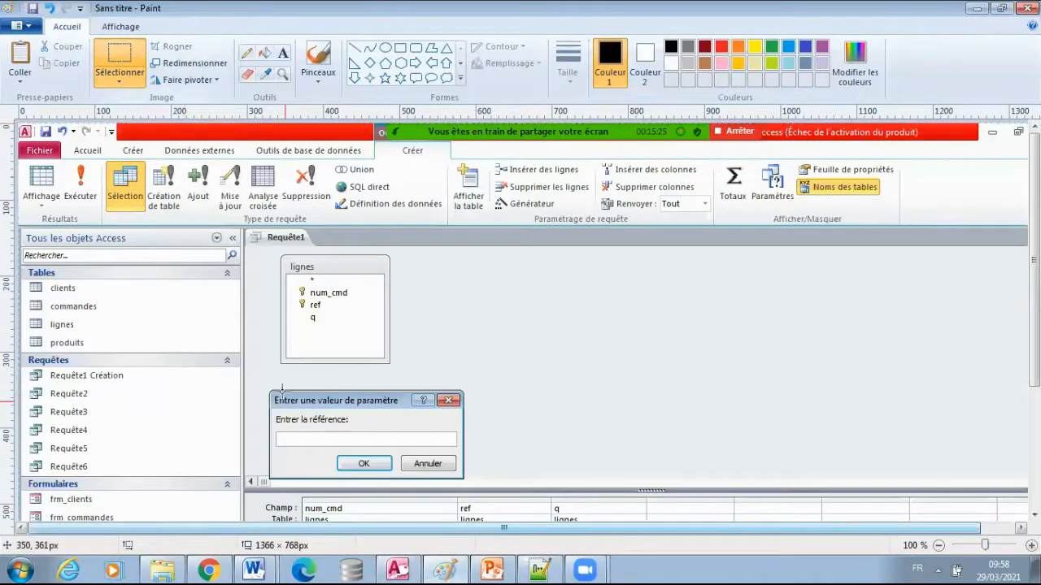
pyautogui.moveTo(271, 391)
pyautogui.mouseDown()
pyautogui.moveTo(334, 402)
pyautogui.moveTo(460, 467)
pyautogui.moveTo(464, 480)
pyautogui.mouseUp()
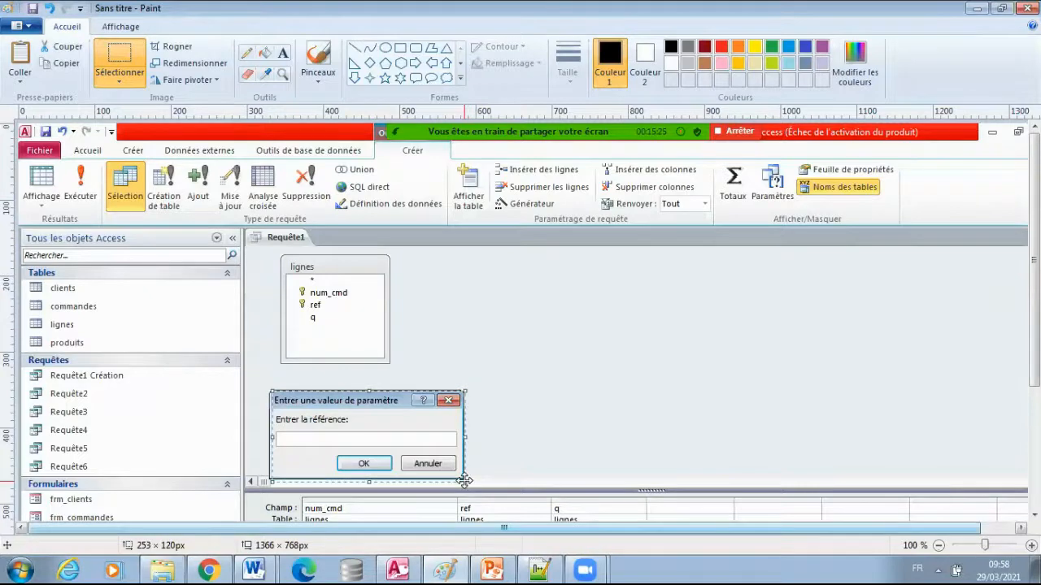
# - Switch to the TravauxPratiques Word document and paste the reference prompt image on a new line between "Paramétrage :" and the criteria grid
pyautogui.click(252, 567)
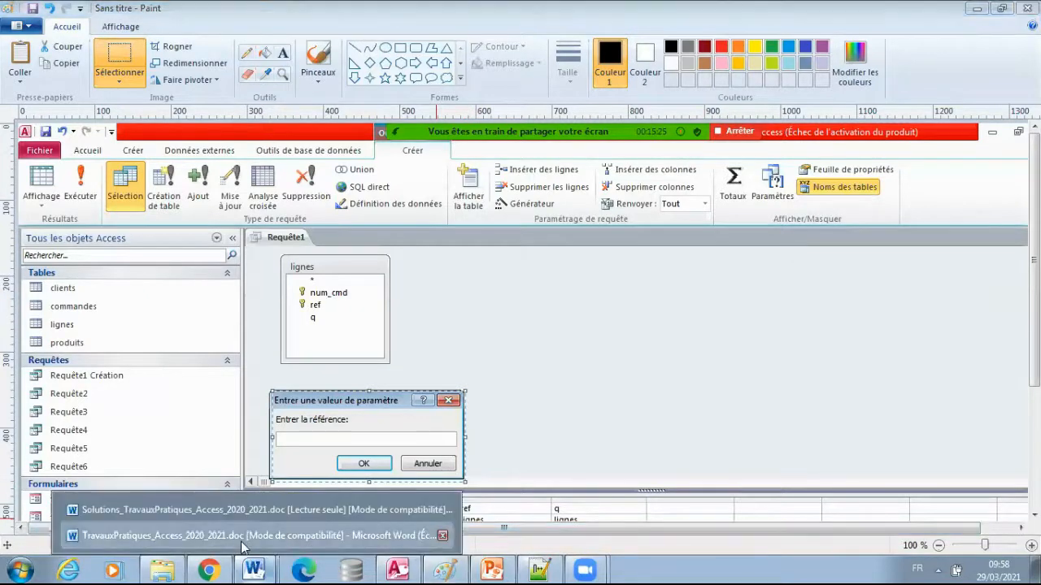
pyautogui.click(242, 540)
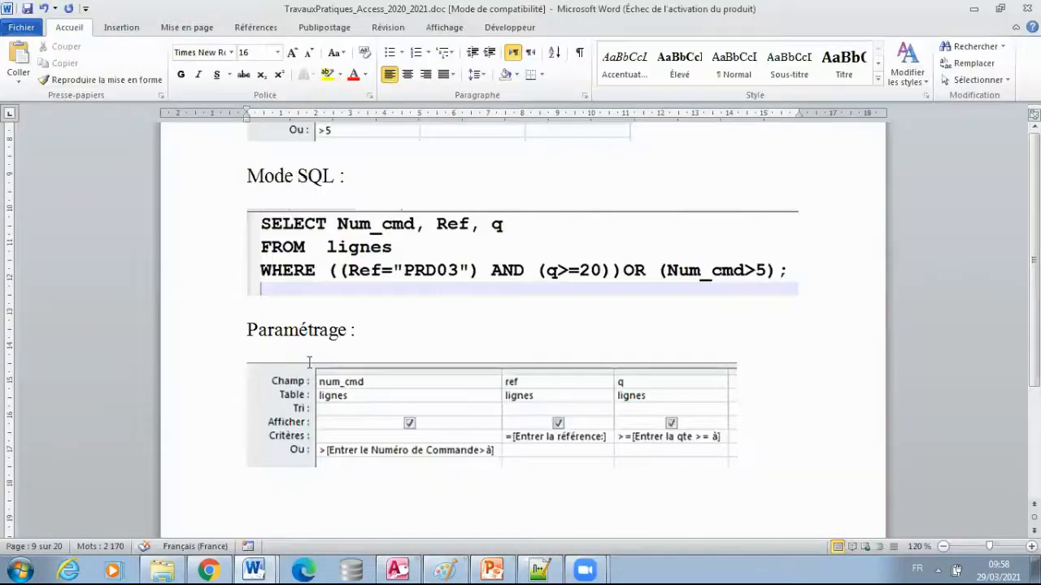
pyautogui.click(391, 339)
pyautogui.press('Return')
pyautogui.hotkey('ctrl', 'v')
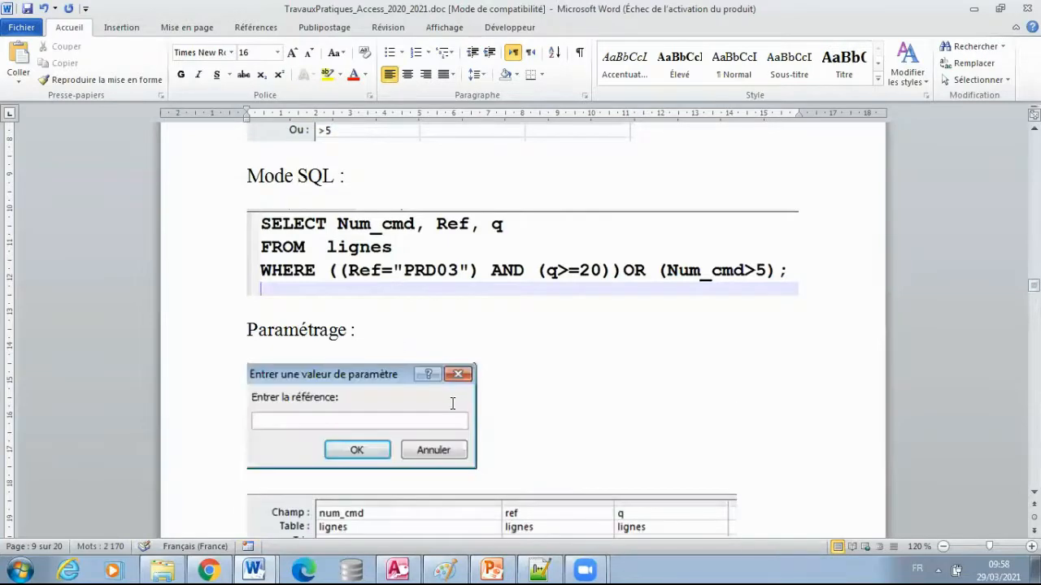
# - Return to Access and answer the reference parameter prompt with PRD01
pyautogui.click(397, 569)
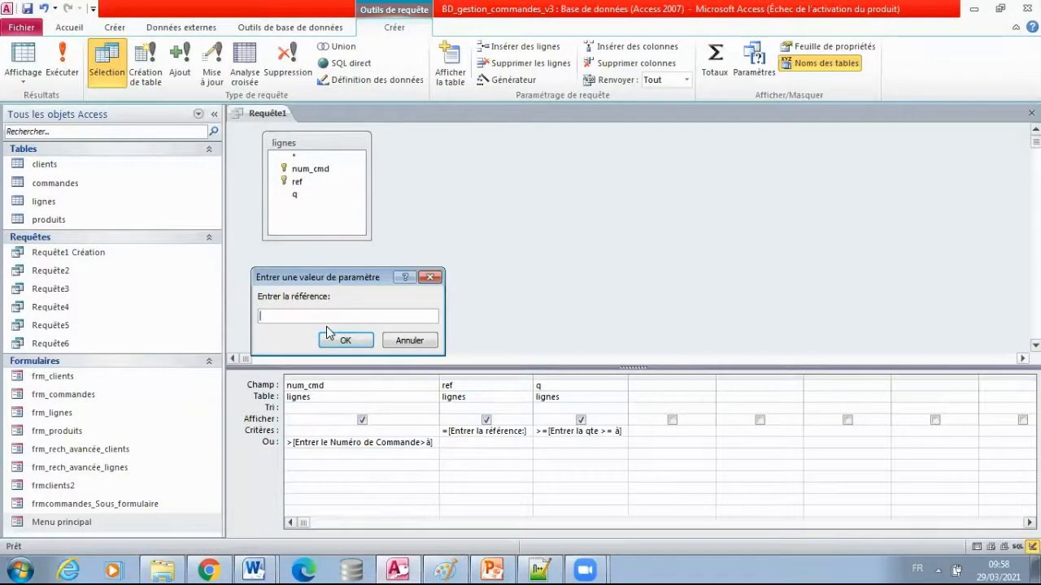
pyautogui.write('PRD')
pyautogui.write('01')
pyautogui.click(327, 331)
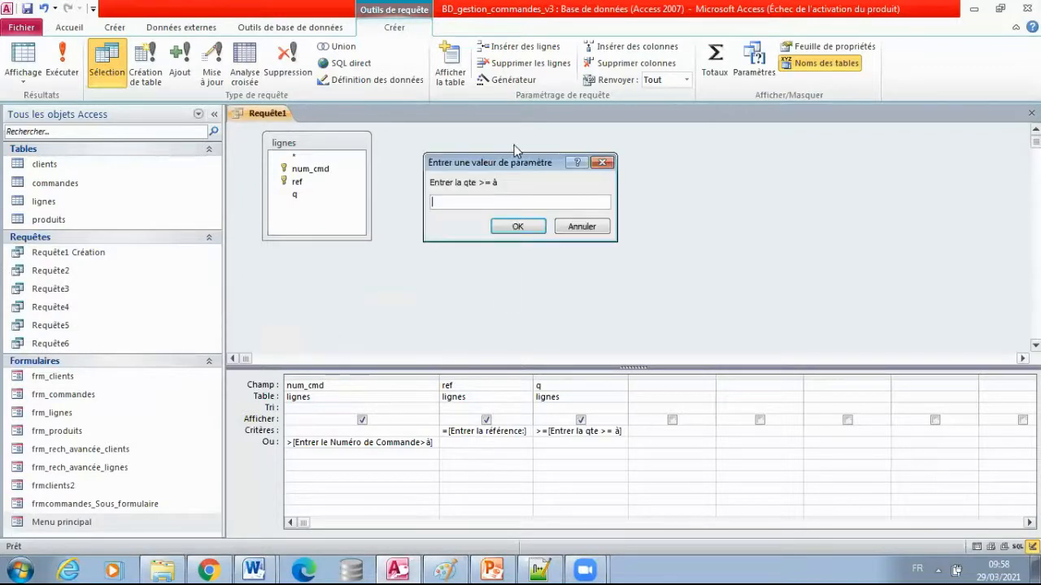
# - Move the quantity prompt, crop its screenshot in Paint, and paste it beside the reference prompt image in Word
pyautogui.moveTo(505, 166); pyautogui.dragTo(339, 274)
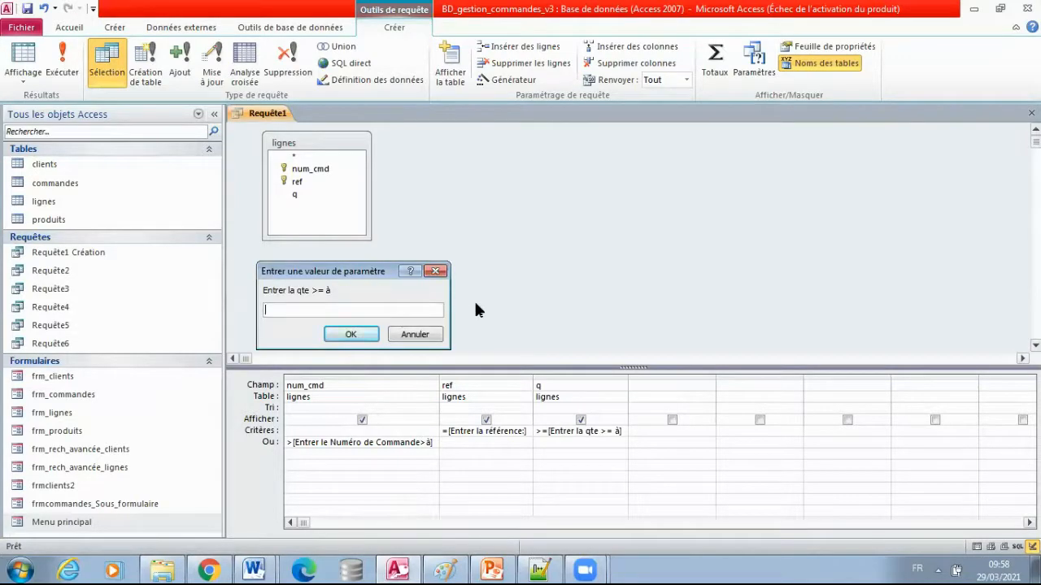
pyautogui.click(448, 567)
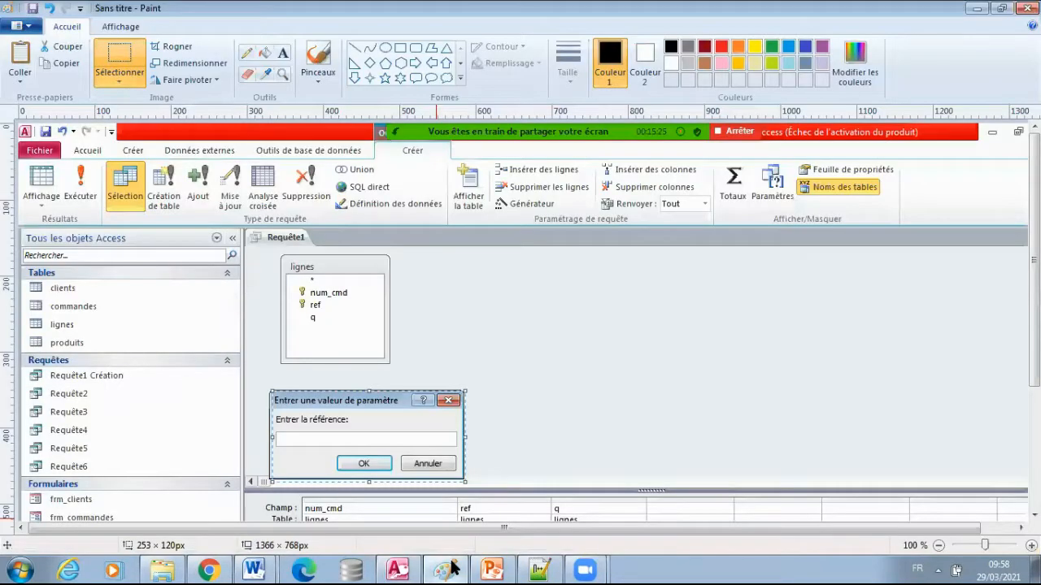
pyautogui.hotkey('ctrl', 'v')
pyautogui.click(109, 59)
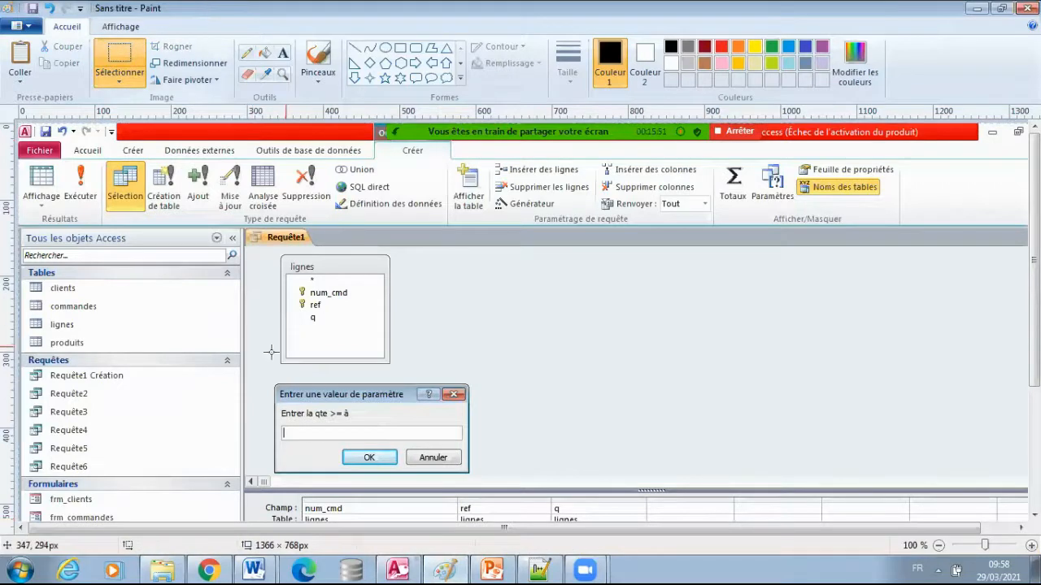
pyautogui.moveTo(266, 384)
pyautogui.mouseDown()
pyautogui.moveTo(460, 428)
pyautogui.moveTo(472, 473)
pyautogui.mouseUp()
pyautogui.moveTo(254, 569)
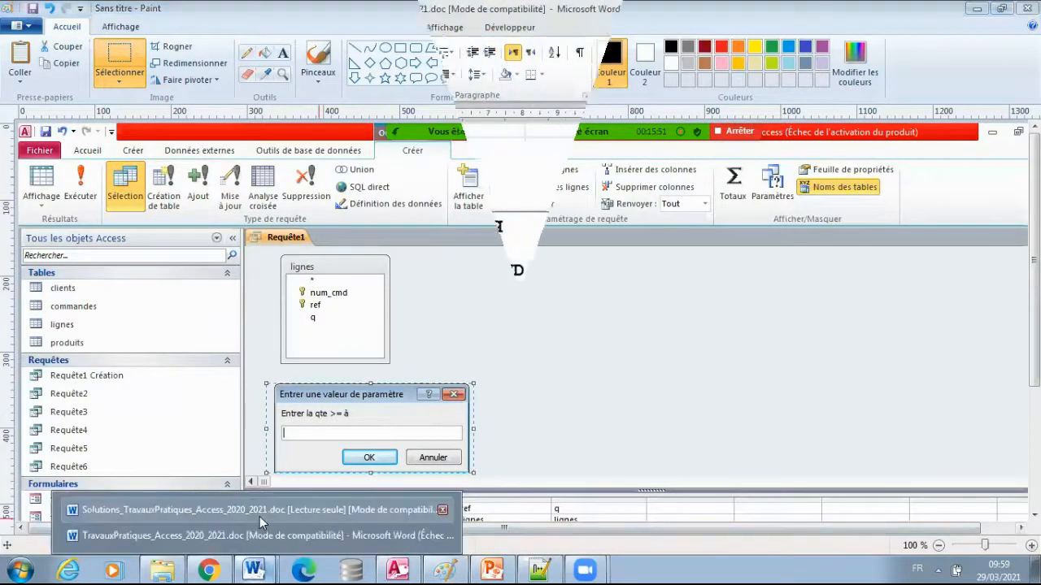
pyautogui.click(260, 517)
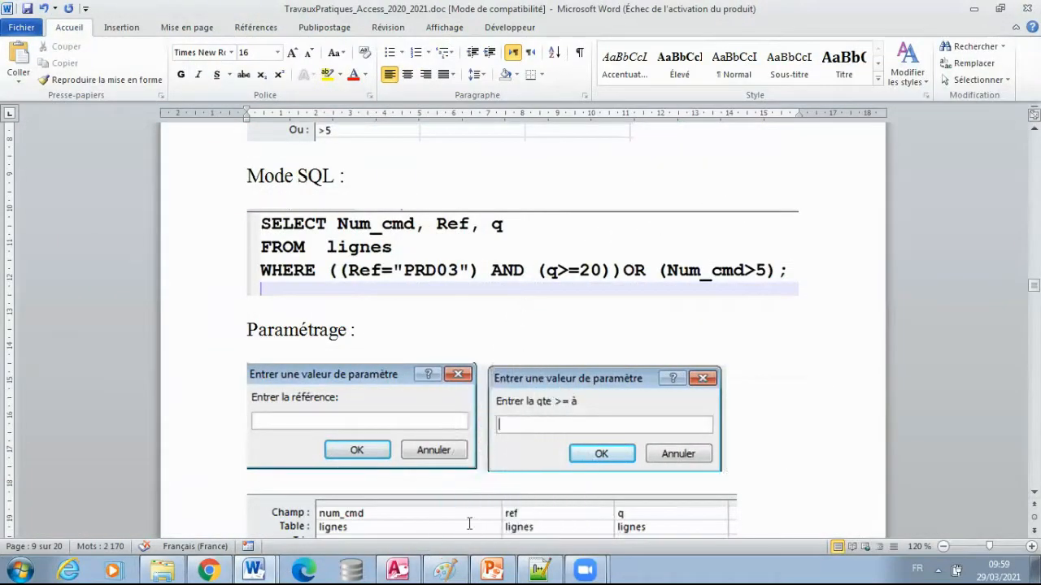
# - Switch back to Access and answer the "Entrer la qte >= à" prompt with 20
pyautogui.click(405, 568)
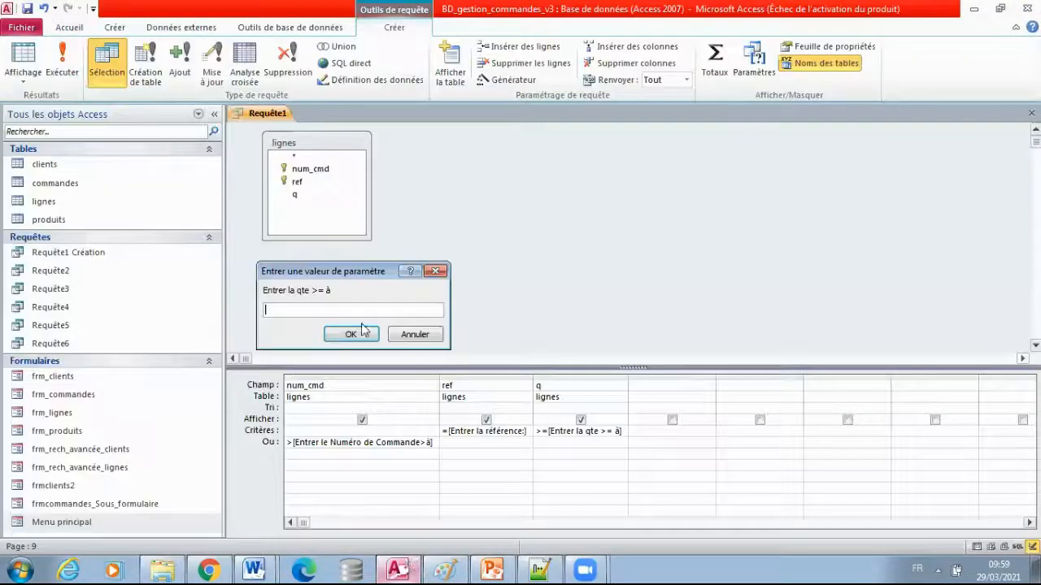
pyautogui.write('20')
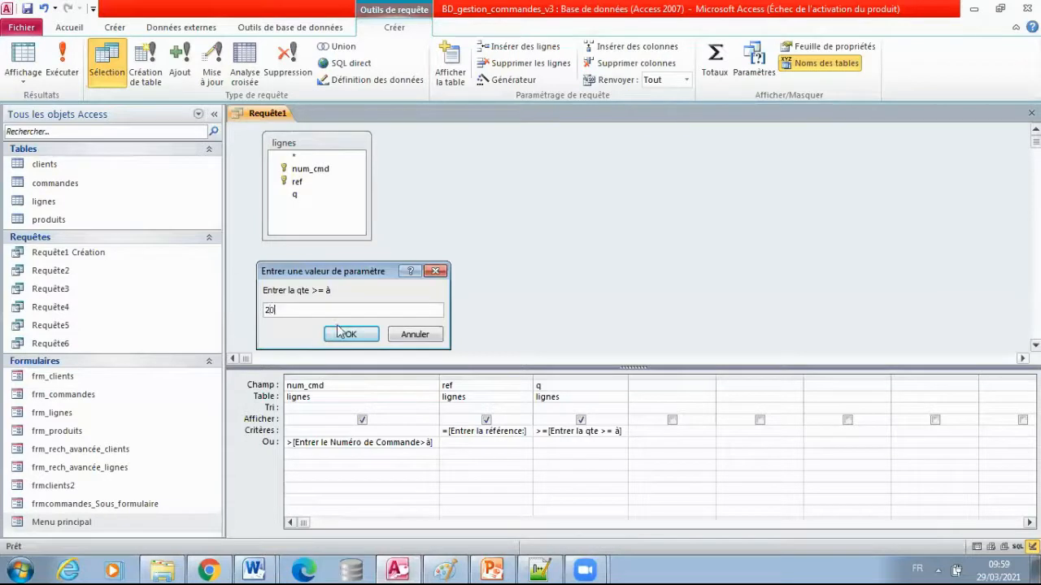
pyautogui.click(366, 340)
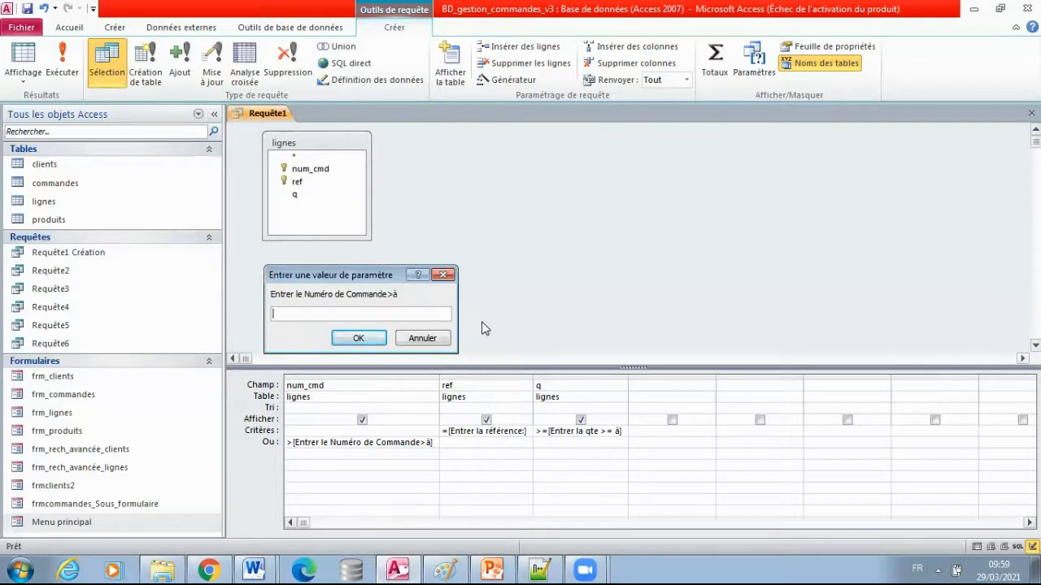
# - Paste the order-number prompt screenshot into Paint and select the prompt window for copying
pyautogui.click(447, 569)
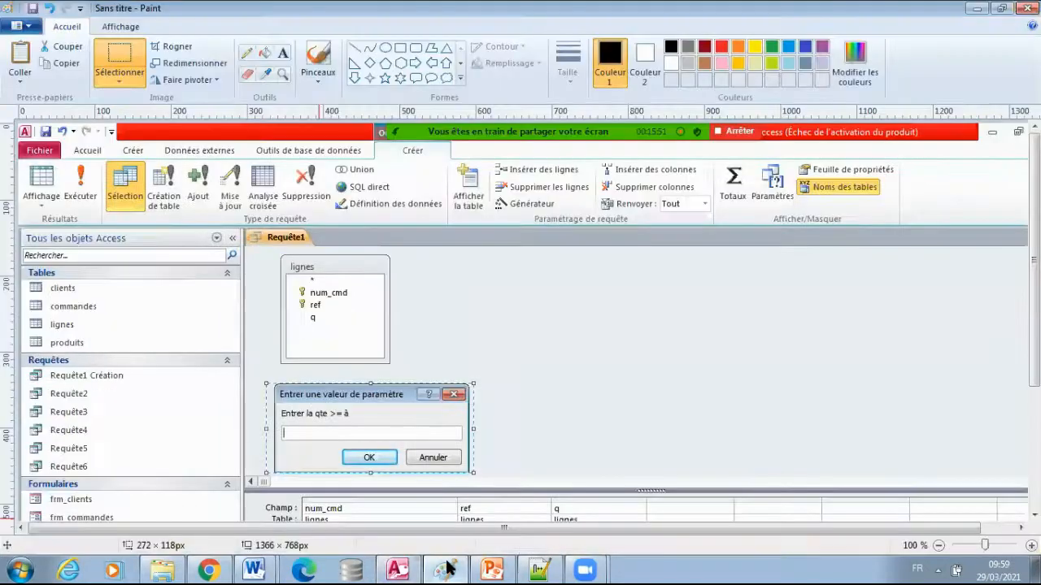
pyautogui.hotkey('ctrl', 'v')
pyautogui.click(120, 58)
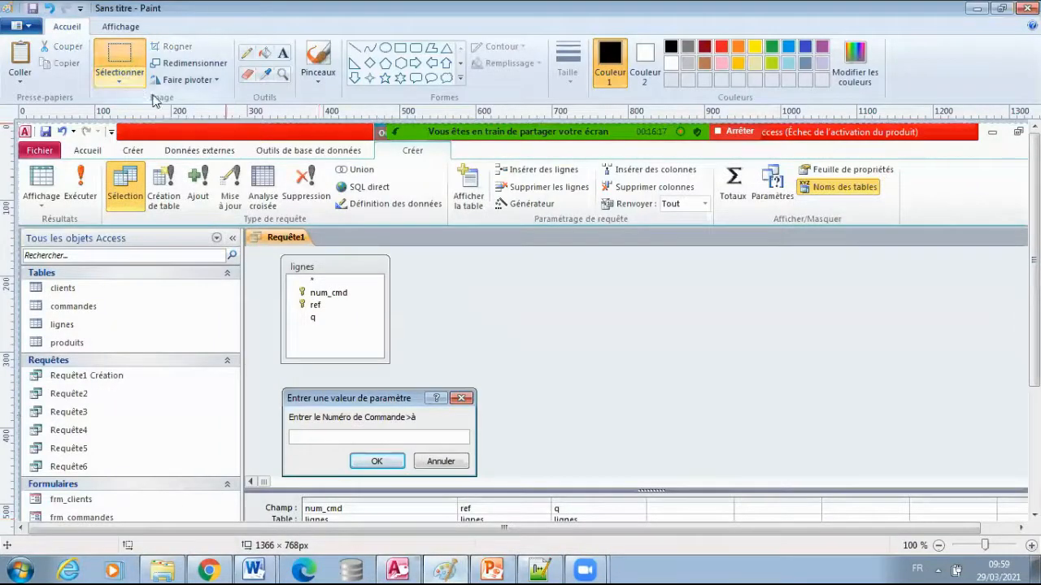
pyautogui.moveTo(283, 388)
pyautogui.mouseDown()
pyautogui.moveTo(460, 442)
pyautogui.moveTo(478, 478)
pyautogui.mouseUp()
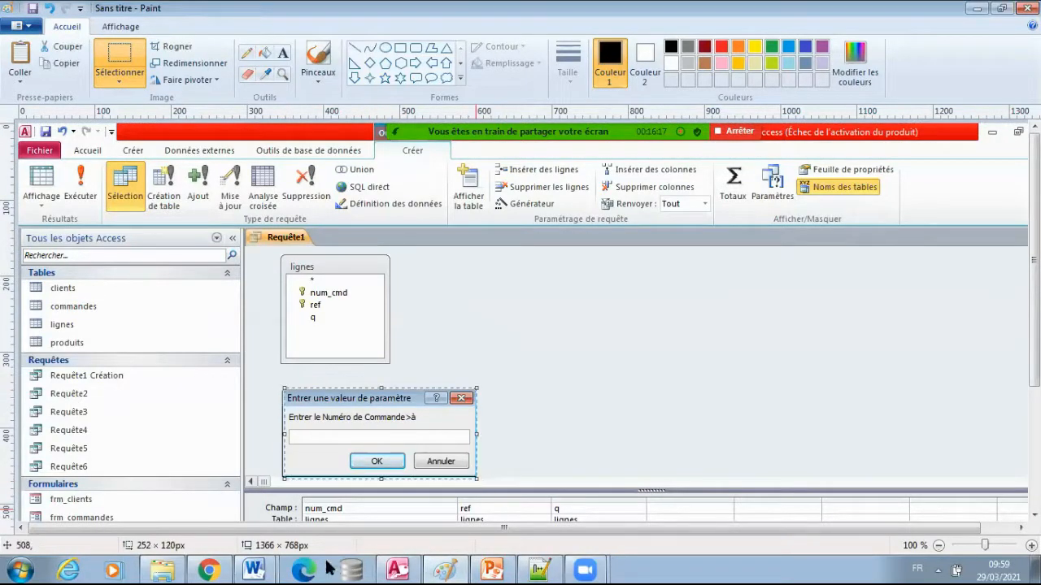
# - Paste the "Entrer le Numéro de Commande>à" prompt image after the quantity prompt image in the Word document
pyautogui.moveTo(262, 569)
pyautogui.click(309, 536)
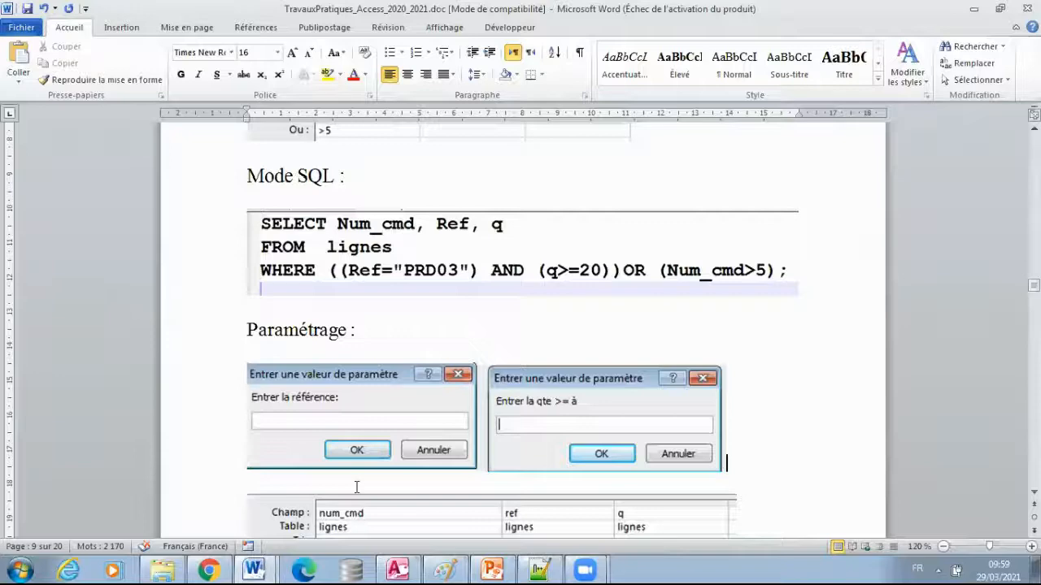
pyautogui.click(704, 468)
pyautogui.hotkey('ctrl', 'v')
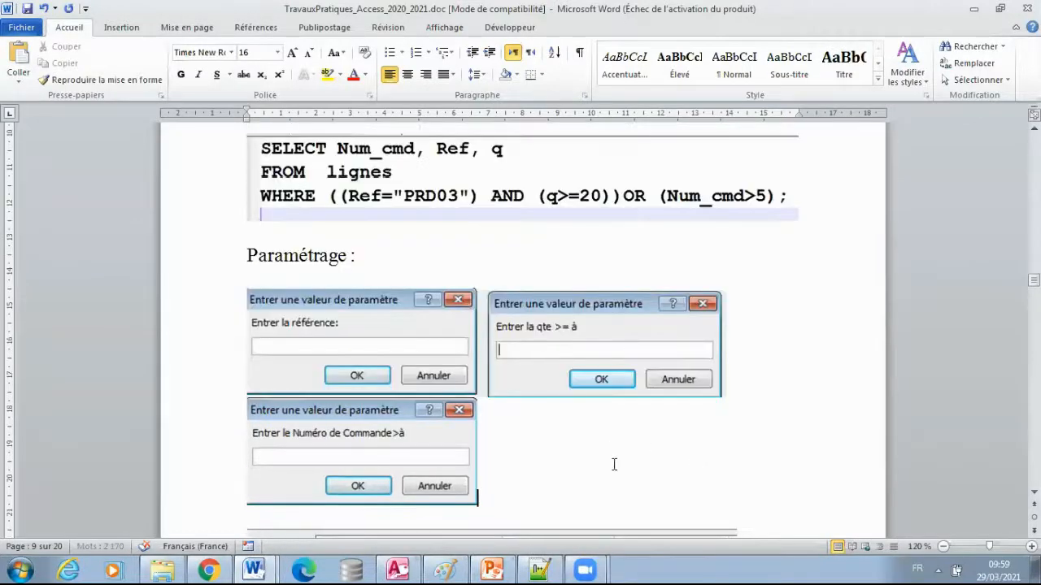
# - Draw an arrow about 7.2 cm high and 6.4 cm wide from the reference prompt image to the ref criterion in the design grid image
pyautogui.scroll(-3, 615, 464)
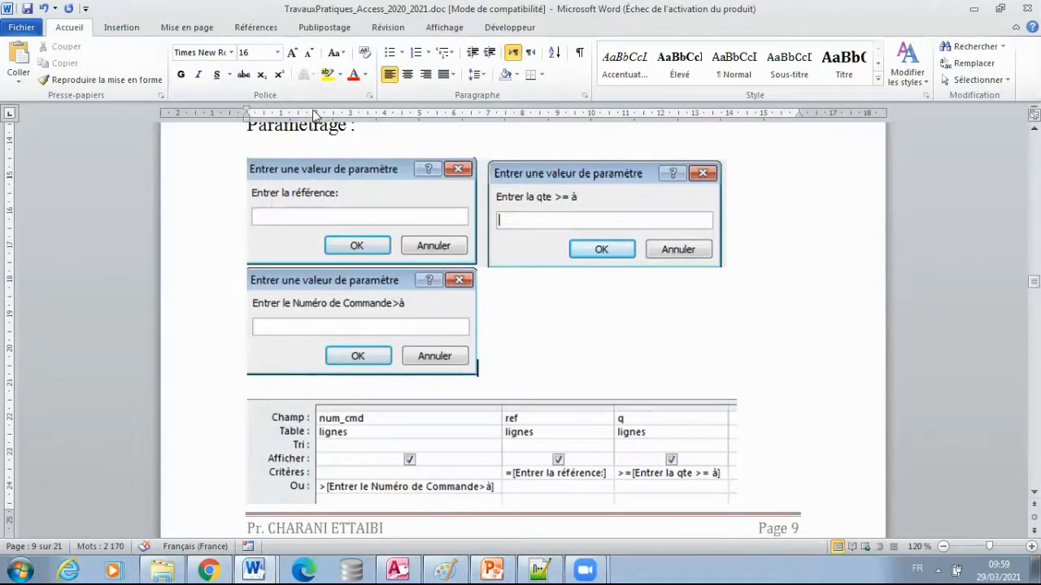
pyautogui.click(133, 29)
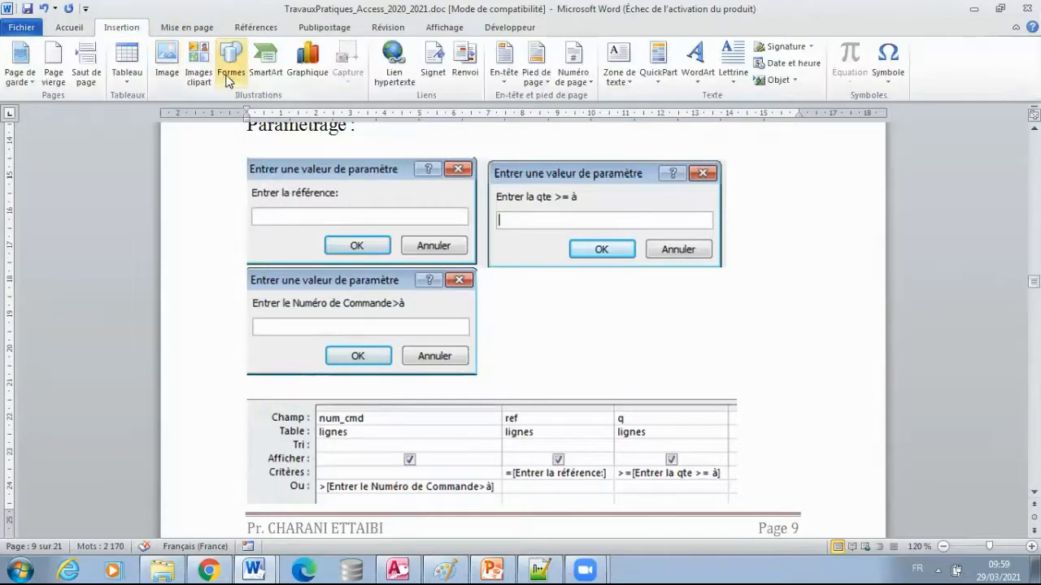
pyautogui.click(230, 75)
pyautogui.click(255, 111)
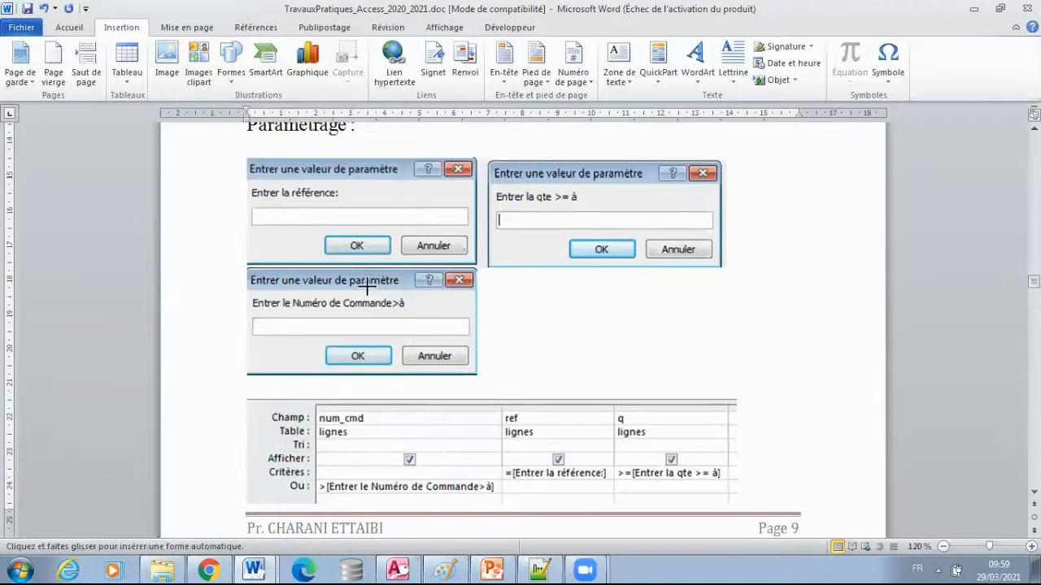
pyautogui.moveTo(358, 217)
pyautogui.mouseDown()
pyautogui.moveTo(572, 476)
pyautogui.moveTo(578, 464)
pyautogui.mouseUp()
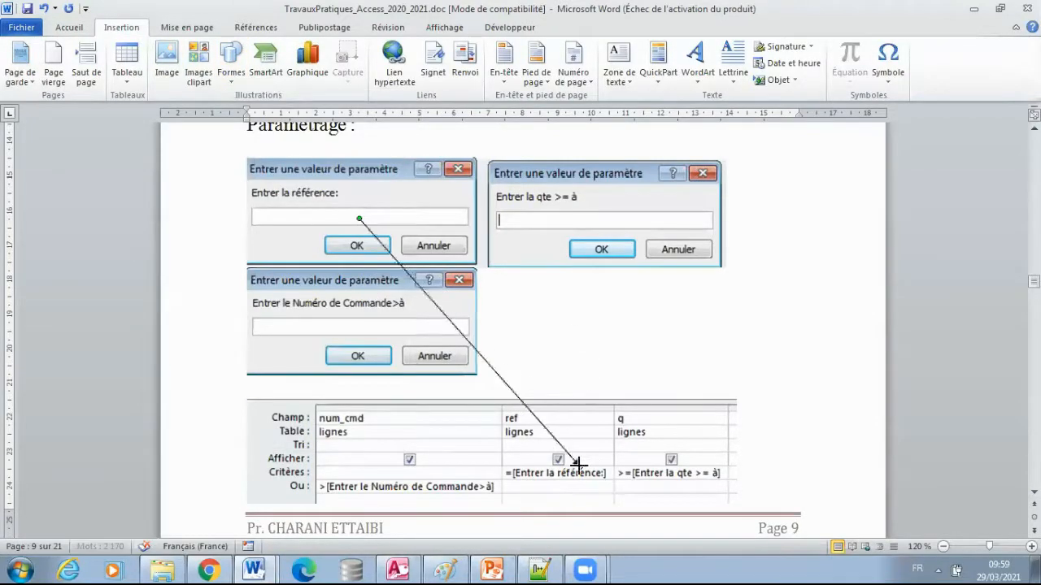
# - Duplicate the arrow and position the copy from the "Entrer la qte >= à" prompt image to the q criterion
pyautogui.hotkey('ctrl', 'v')
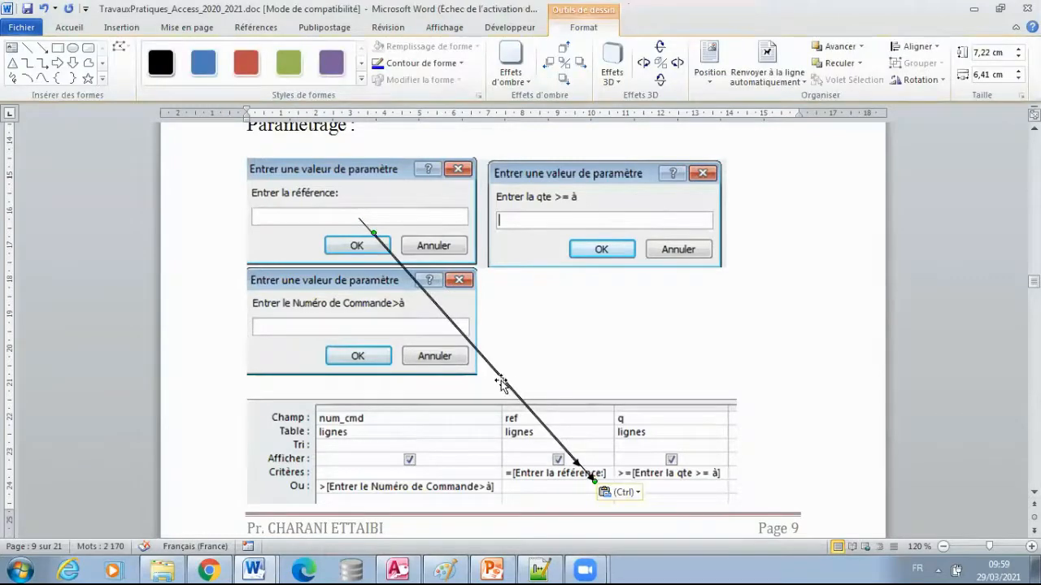
pyautogui.moveTo(510, 374); pyautogui.dragTo(648, 359)
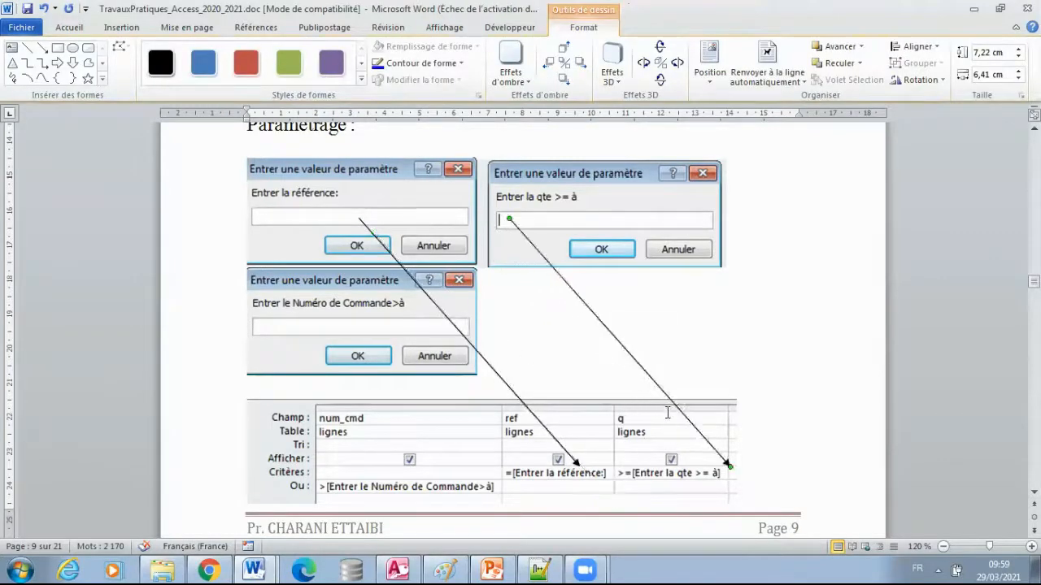
pyautogui.moveTo(728, 466); pyautogui.dragTo(692, 457)
# - Add another arrow copy from the order-number prompt to the num_cmd criterion, resized to about 4.6 cm high and 3.4 cm wide
pyautogui.hotkey('ctrl', 'v')
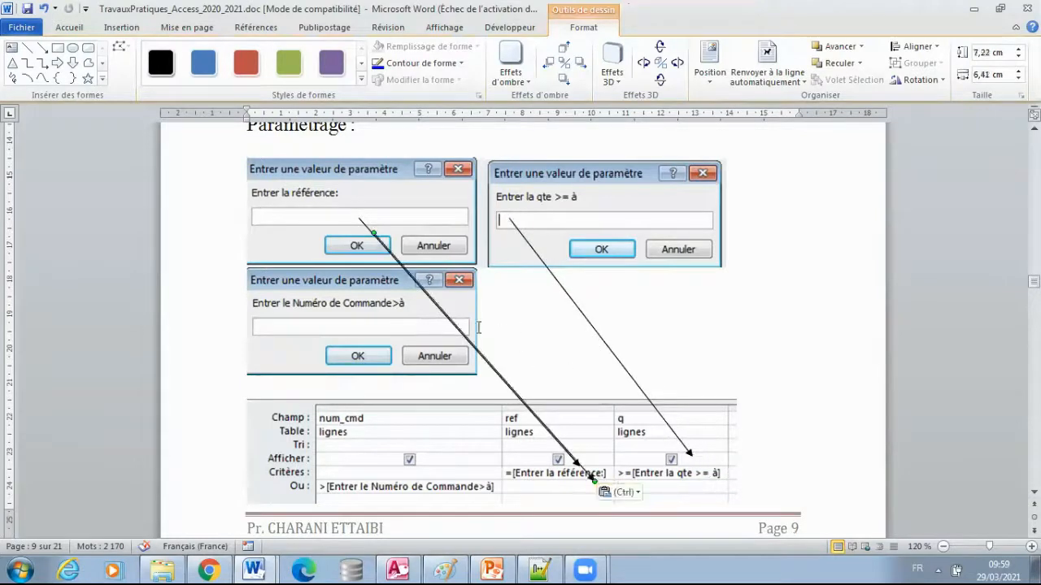
pyautogui.moveTo(474, 346); pyautogui.dragTo(383, 432)
pyautogui.scroll(-2, 479, 519)
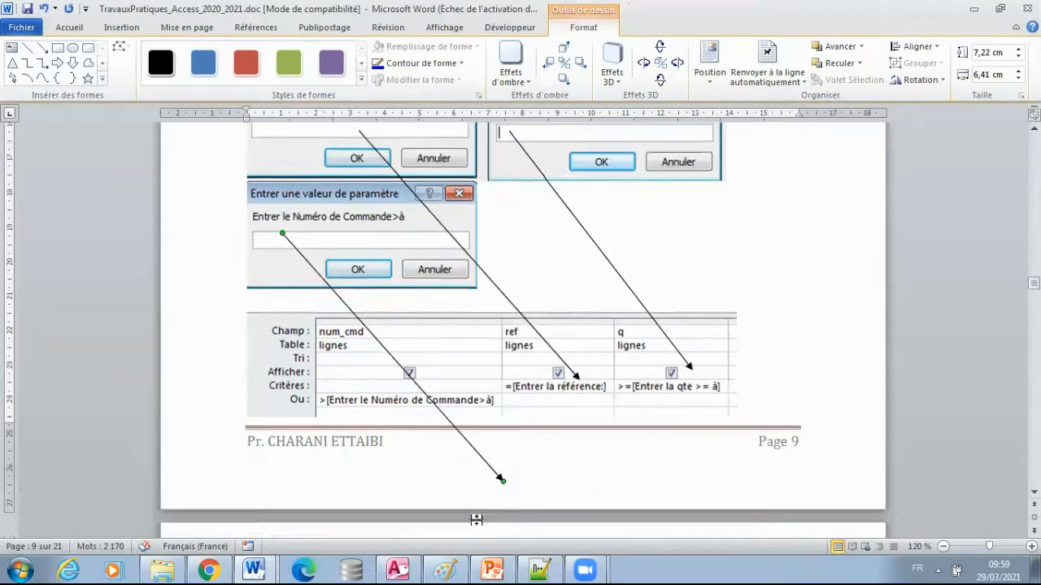
pyautogui.moveTo(502, 481); pyautogui.dragTo(398, 388)
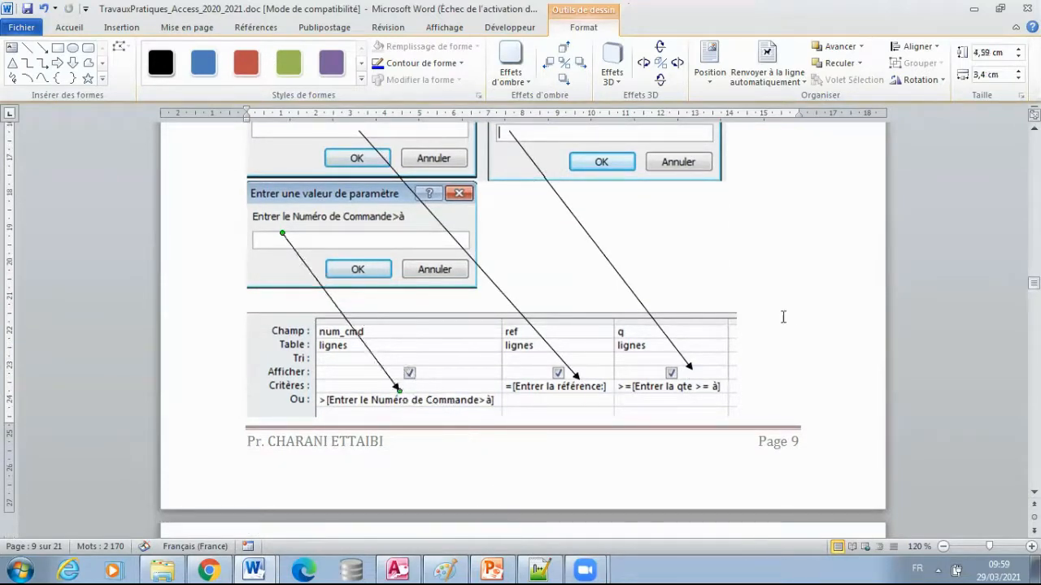
pyautogui.scroll(1, 788, 315)
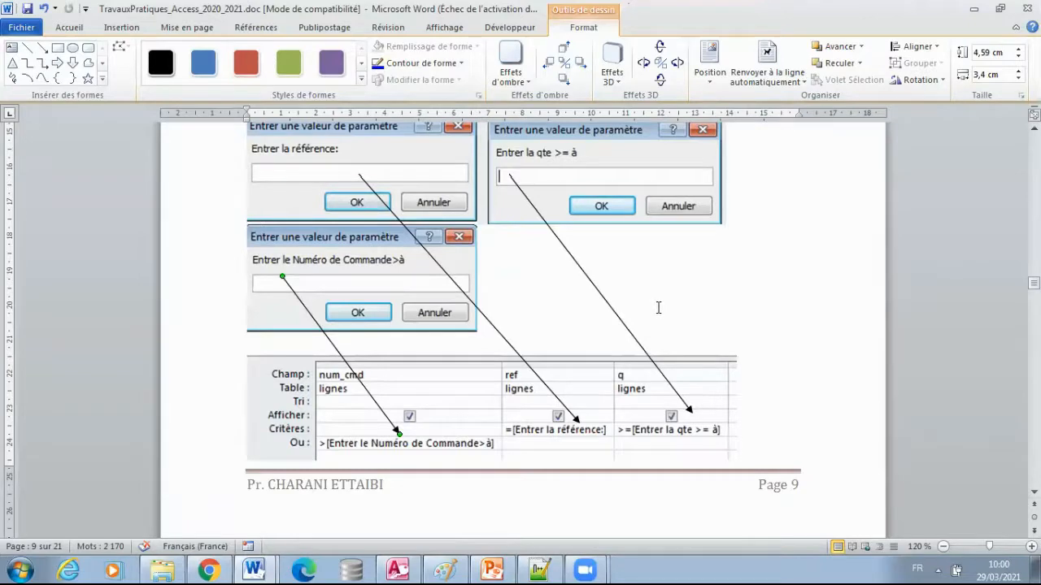
pyautogui.scroll(-2, 556, 512)
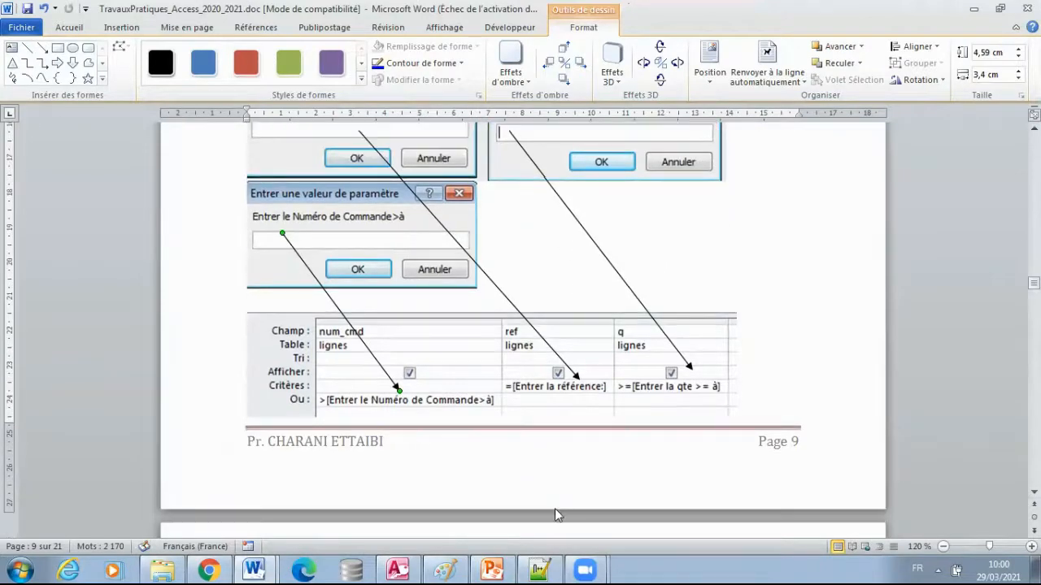
# - Switch to Notepad++ and add the heading line "--------Paramétrage" below the SQL query, followed by a new line
pyautogui.click(397, 569)
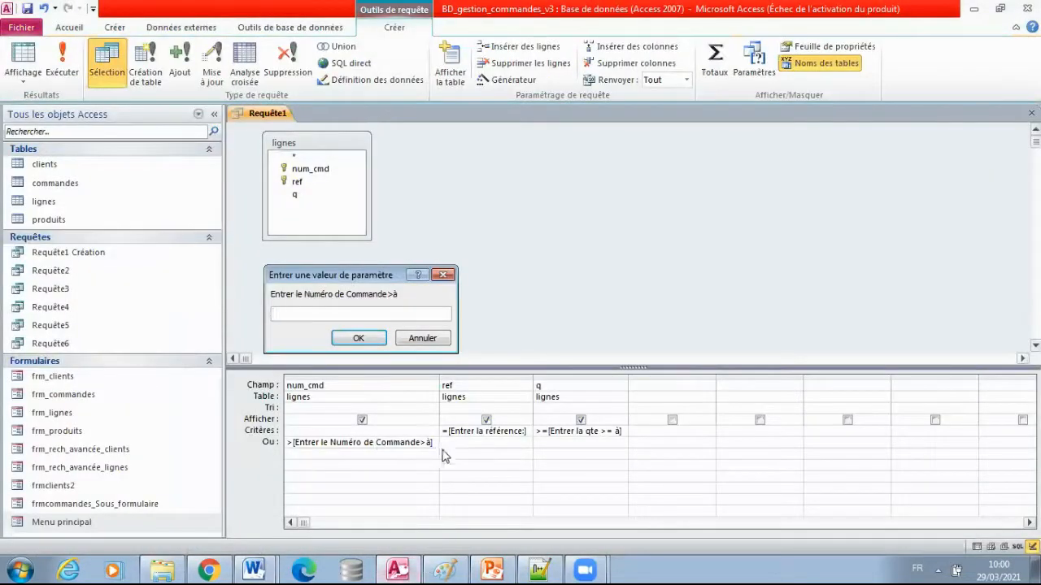
pyautogui.click(537, 569)
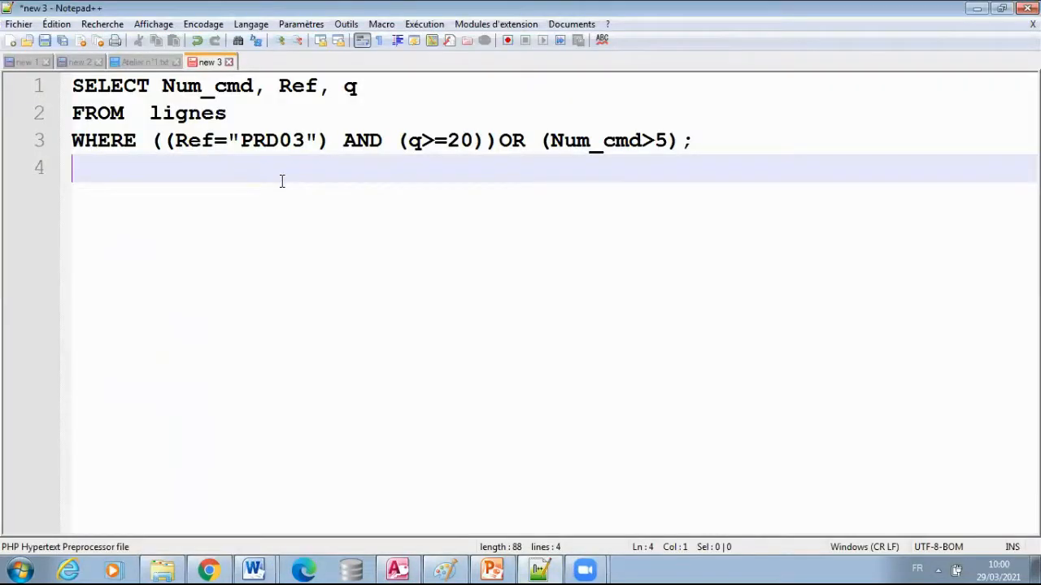
pyautogui.write('--------Pra')
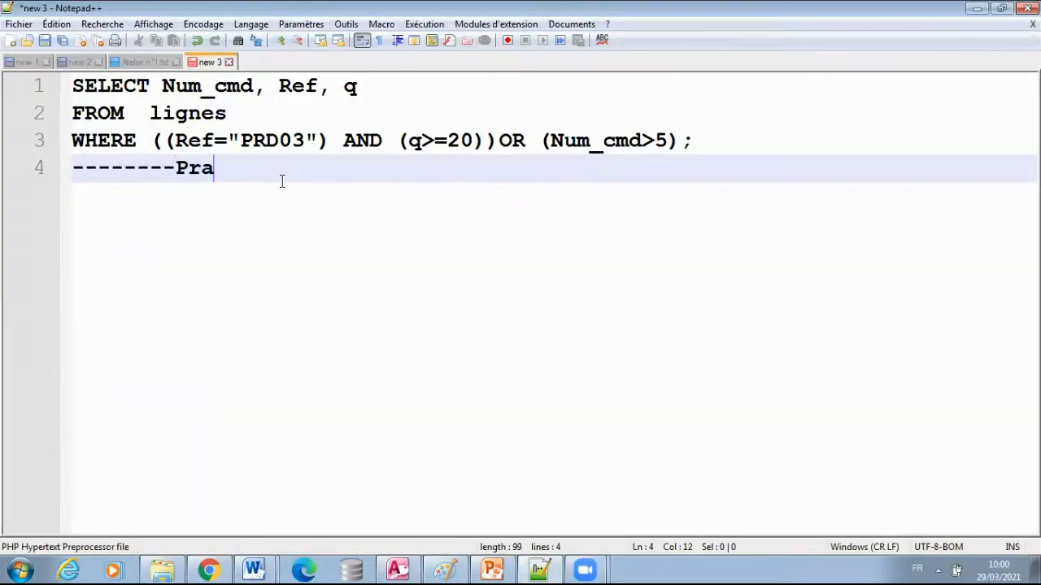
pyautogui.press('BackSpace')
pyautogui.press('BackSpace')
pyautogui.write('aramétrage')
pyautogui.press('Return')
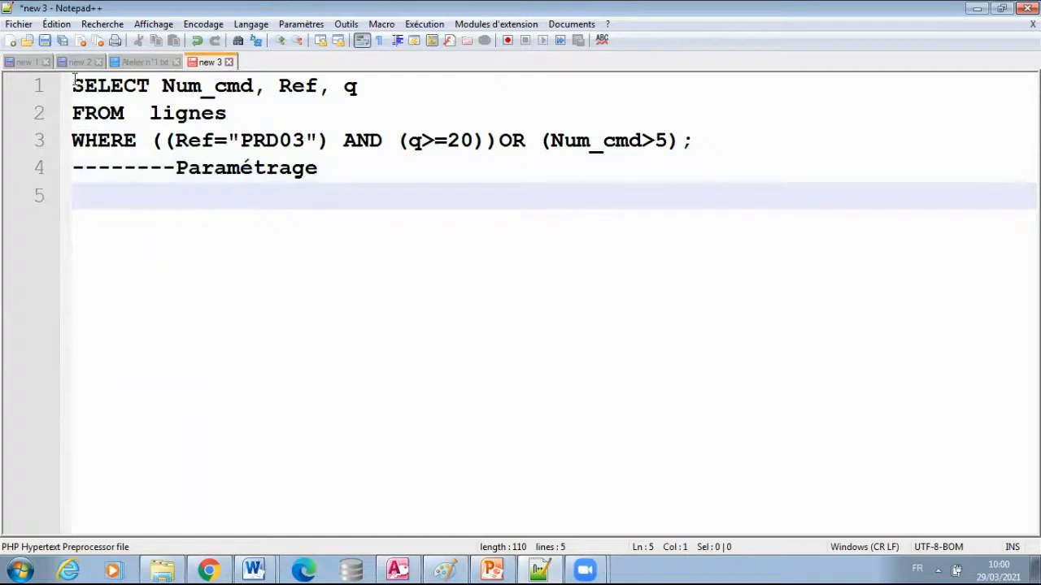
# - Duplicate the three-line SELECT query under the Paramétrage heading and insert a blank line above that heading
pyautogui.moveTo(74, 81); pyautogui.dragTo(739, 146)
pyautogui.hotkey('ctrl', 'c')
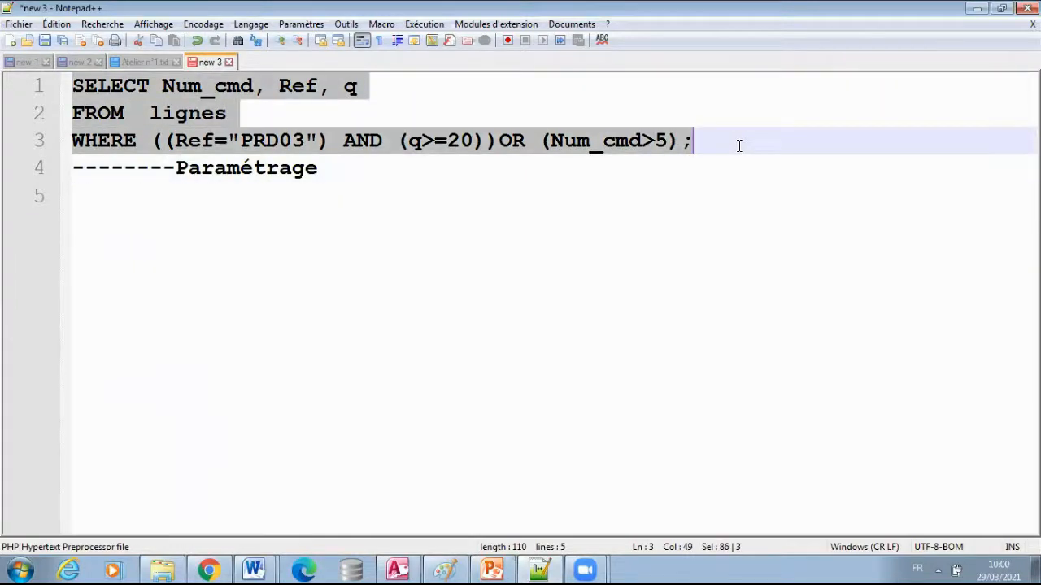
pyautogui.click(232, 241)
pyautogui.hotkey('ctrl', 'v')
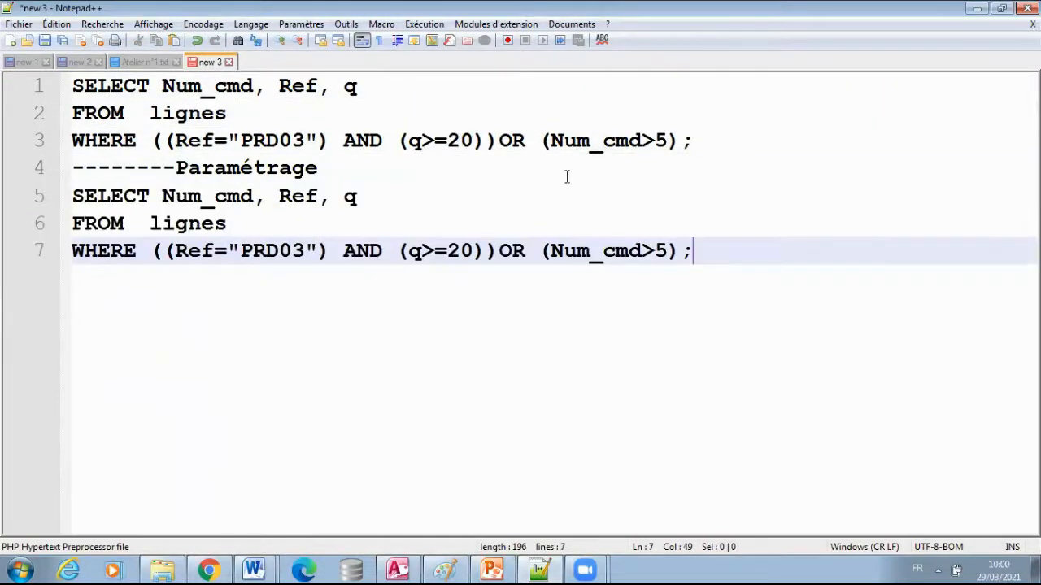
pyautogui.click(721, 141)
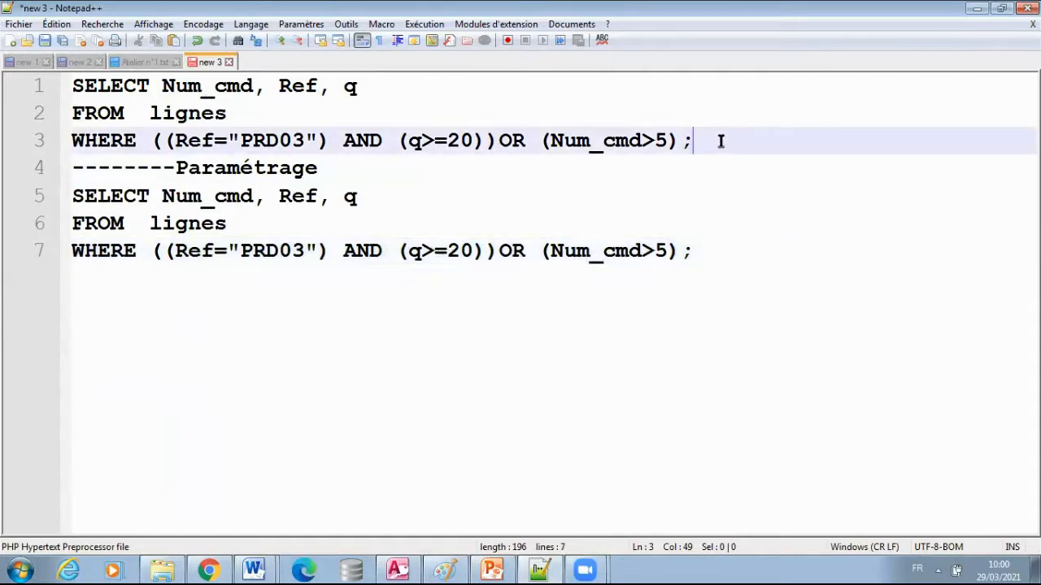
pyautogui.press('Return')
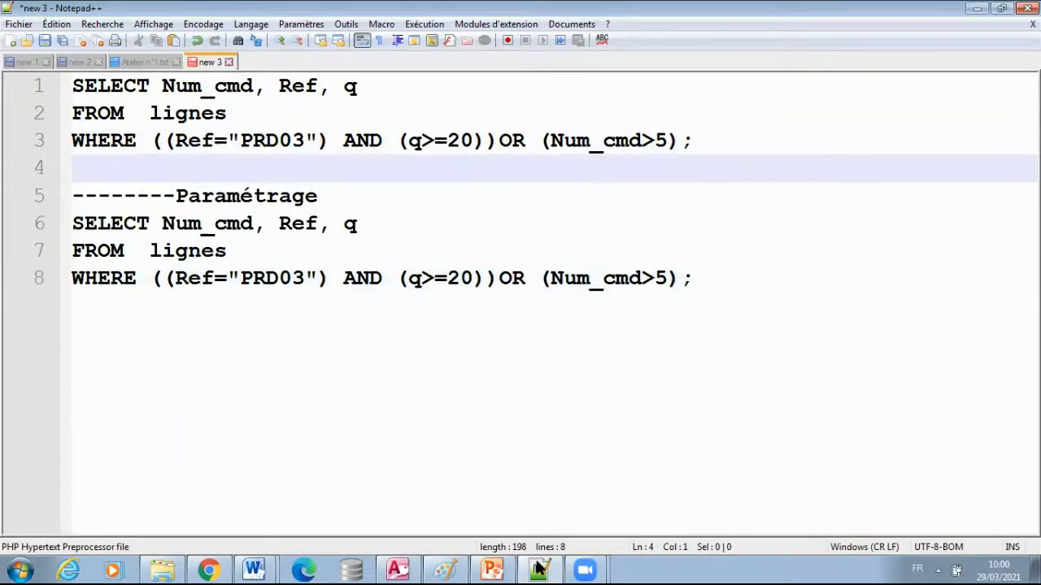
# - Switch to Access, answer the "Entrer le Numéro de Commande>à" prompt to run the query, and reopen it in Design view
pyautogui.click(398, 569)
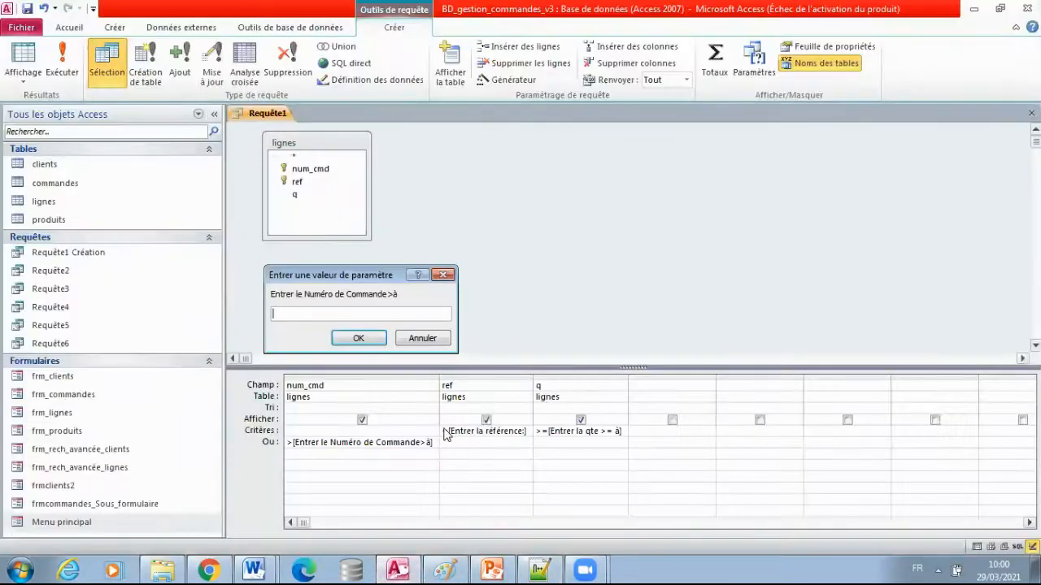
pyautogui.click(448, 436)
pyautogui.write('1')
pyautogui.press('Return')
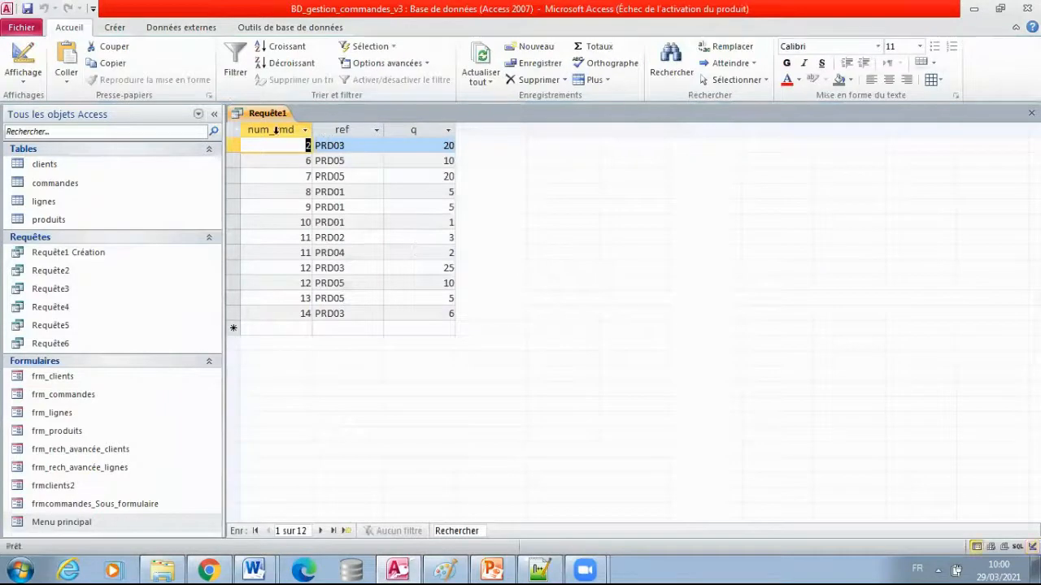
pyautogui.rightClick(261, 114)
pyautogui.click(337, 176)
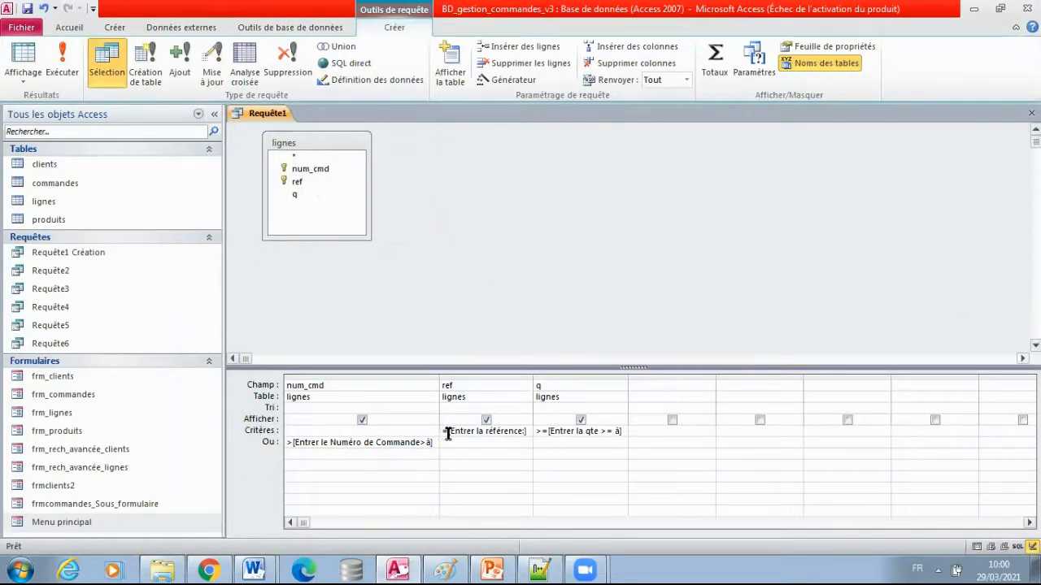
# - Copy [Entrer la référence:] from the ref criterion and substitute it for "PRD03" in the Paramétrage query in Notepad++
pyautogui.moveTo(447, 434); pyautogui.dragTo(527, 436)
pyautogui.hotkey('ctrl', 'c')
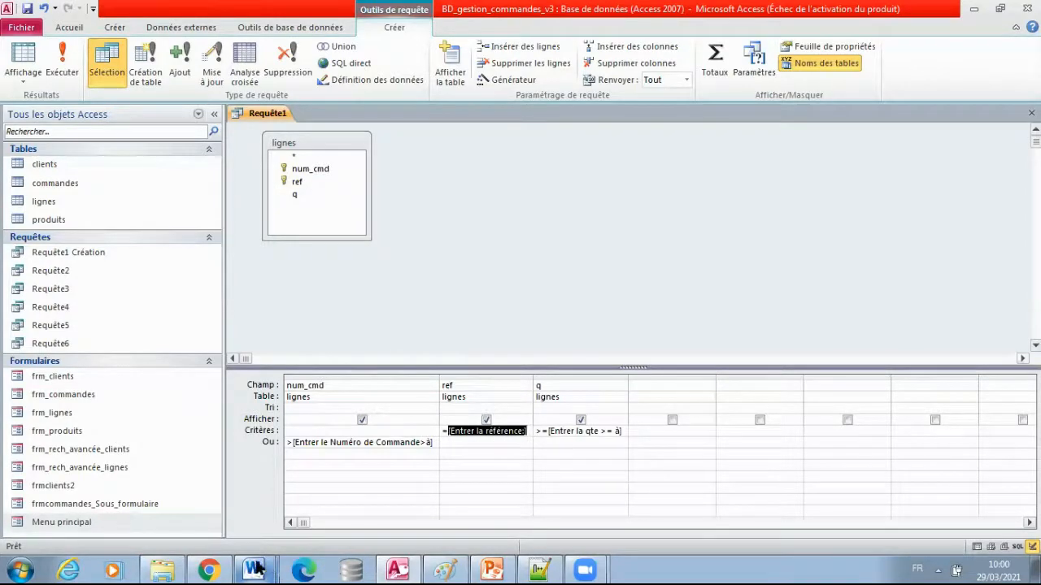
pyautogui.click(539, 569)
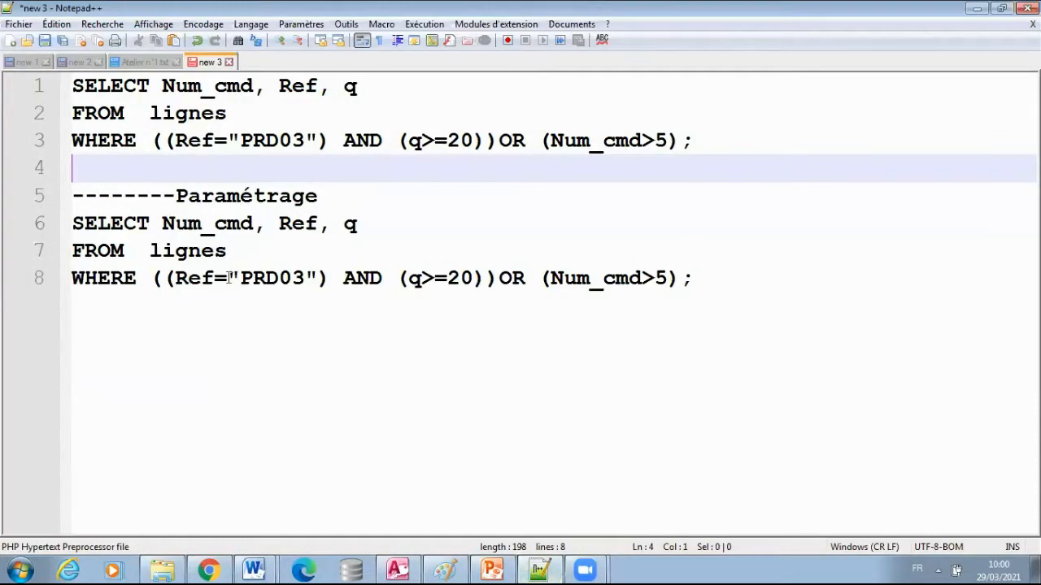
pyautogui.moveTo(229, 278); pyautogui.dragTo(316, 293)
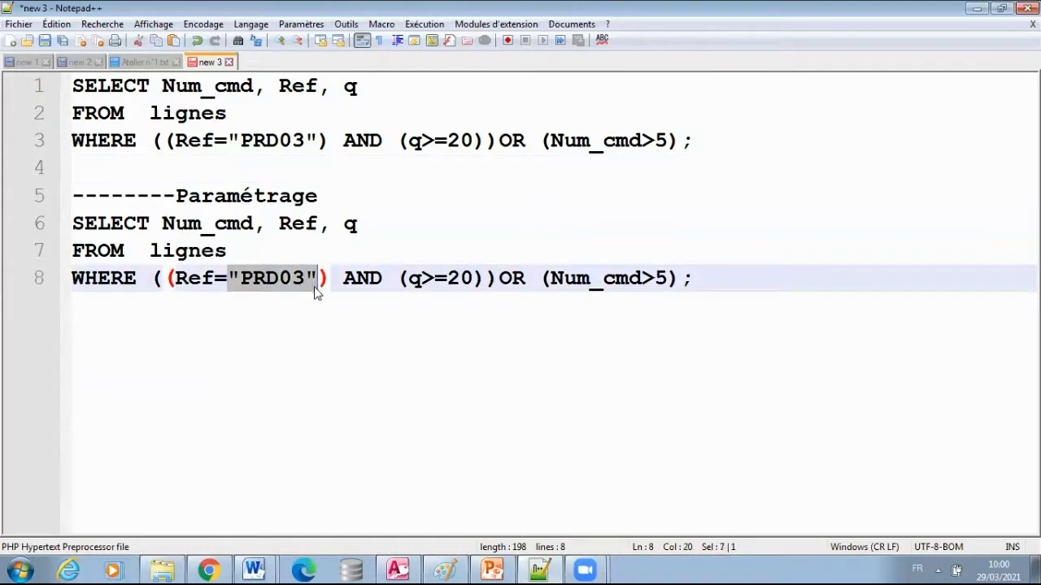
pyautogui.hotkey('ctrl', 'v')
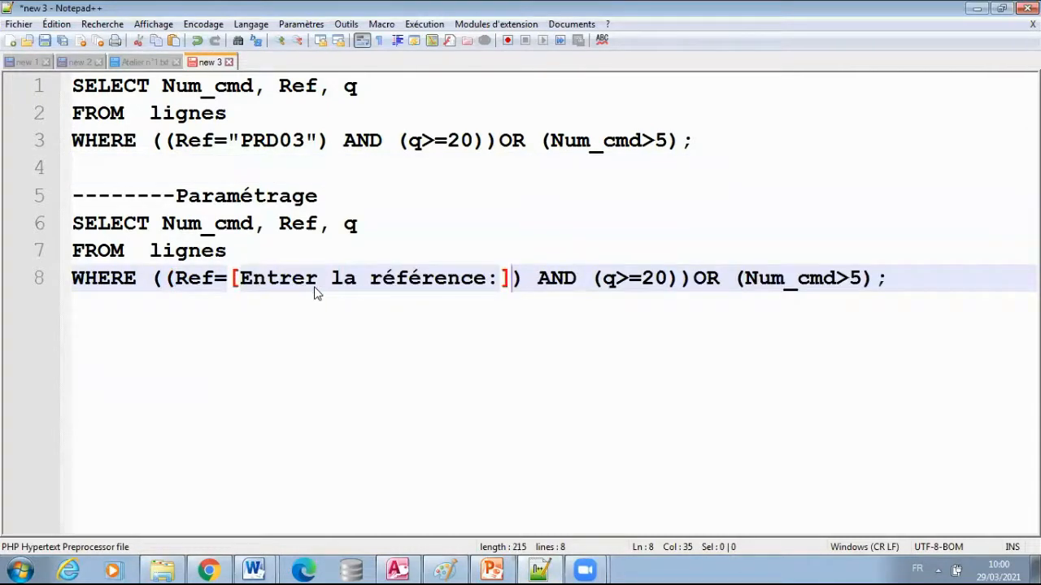
pyautogui.click(528, 306)
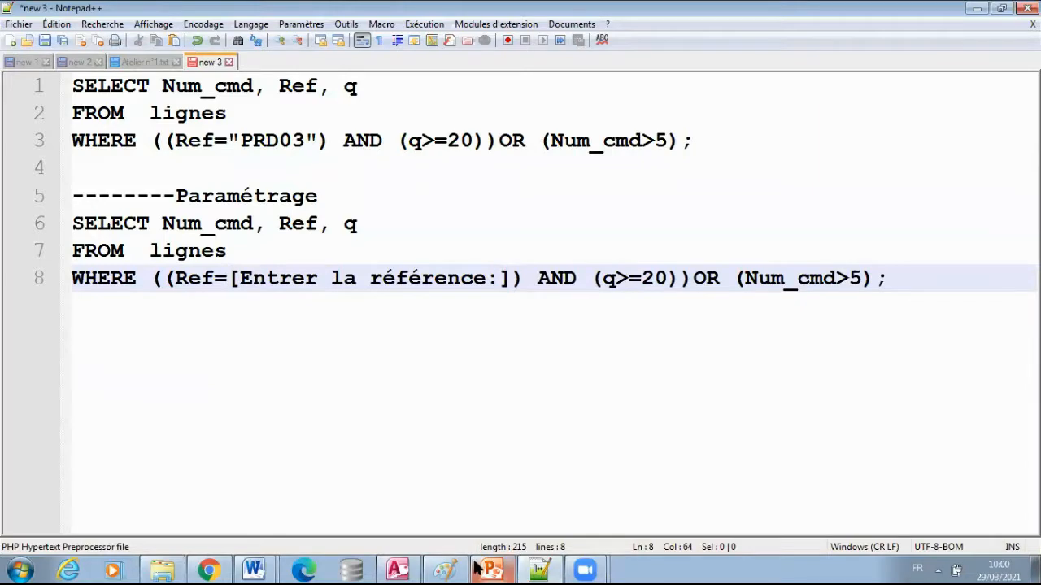
# - Replace 20 in the Paramétrage query with [Entrer la qte >= à] copied from Access, and put the OR condition on a new line
pyautogui.click(398, 569)
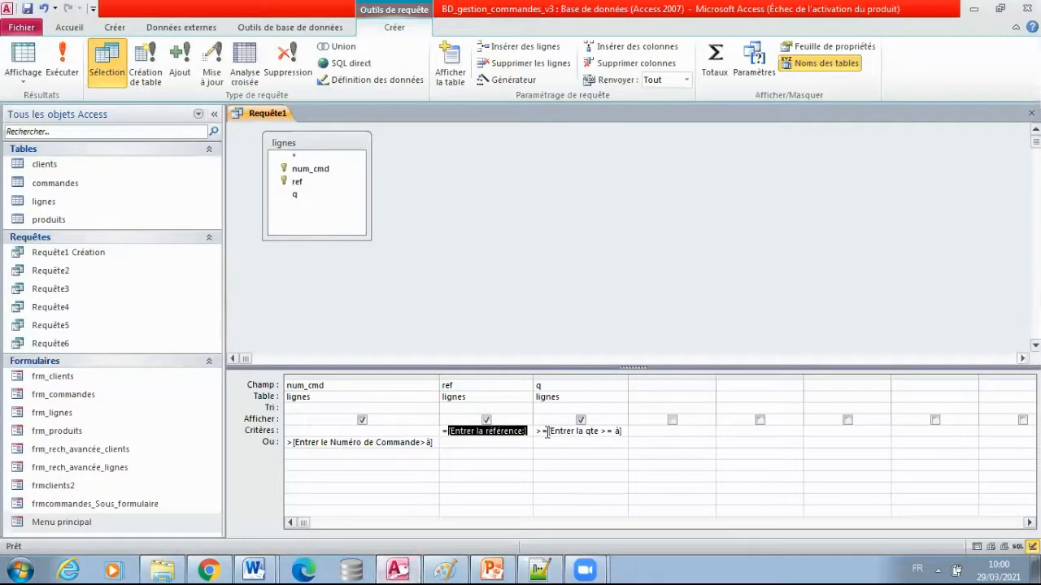
pyautogui.moveTo(547, 433); pyautogui.dragTo(668, 443)
pyautogui.hotkey('ctrl', 'c')
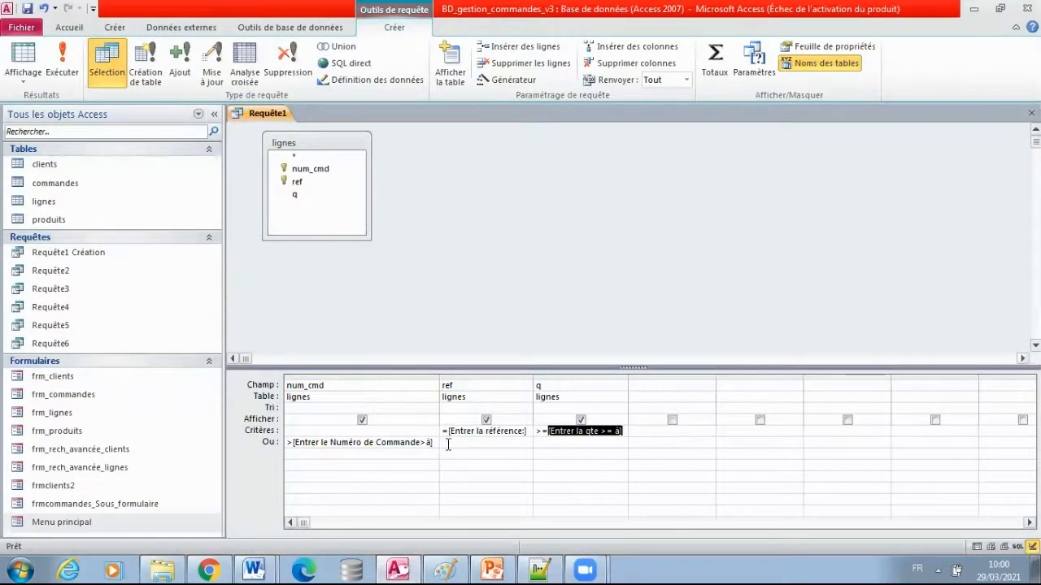
pyautogui.click(539, 569)
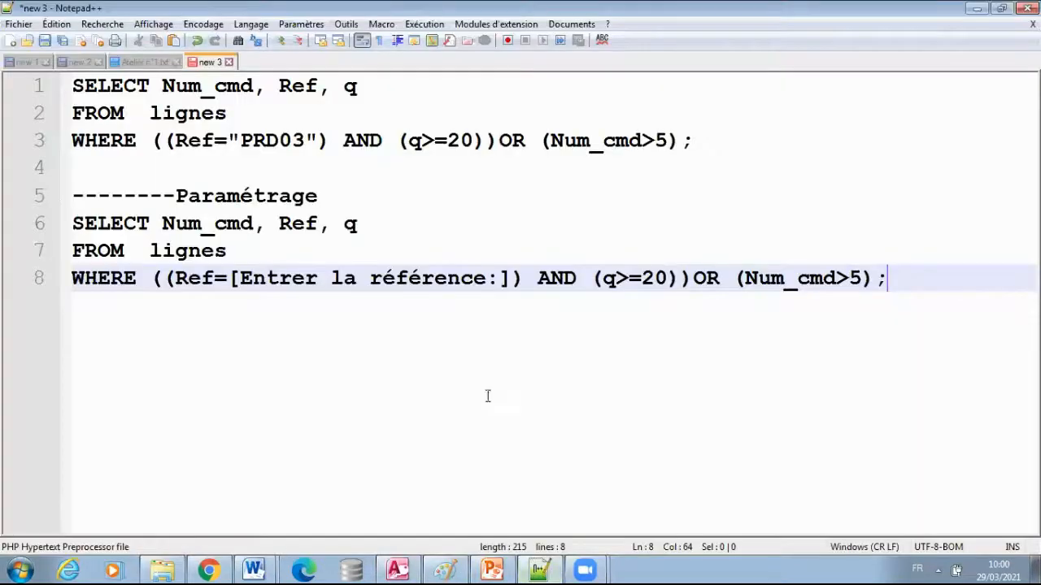
pyautogui.moveTo(642, 279); pyautogui.dragTo(667, 280)
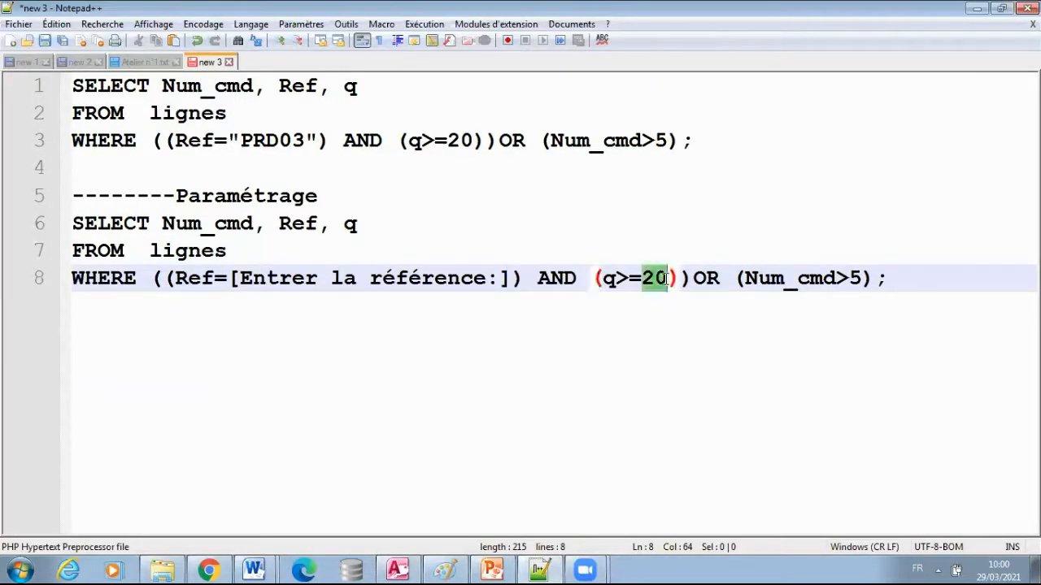
pyautogui.hotkey('ctrl', 'v')
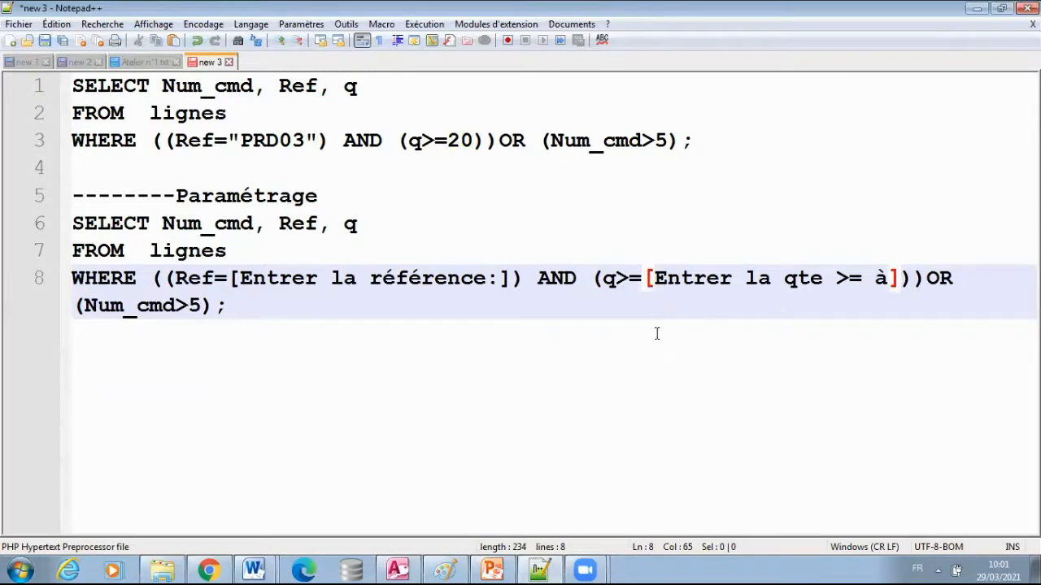
pyautogui.click(927, 278)
pyautogui.press('Return')
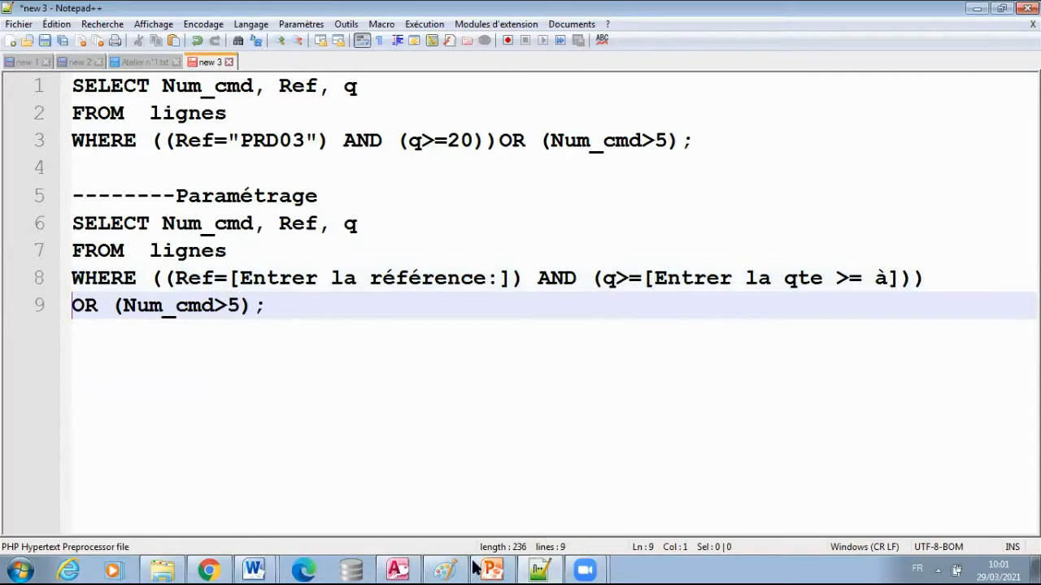
# - Copy [Entrer le Numéro de Commande>à] from the num_cmd criterion in Access and substitute it for 5 in the Paramétrage query in Notepad++
pyautogui.click(397, 570)
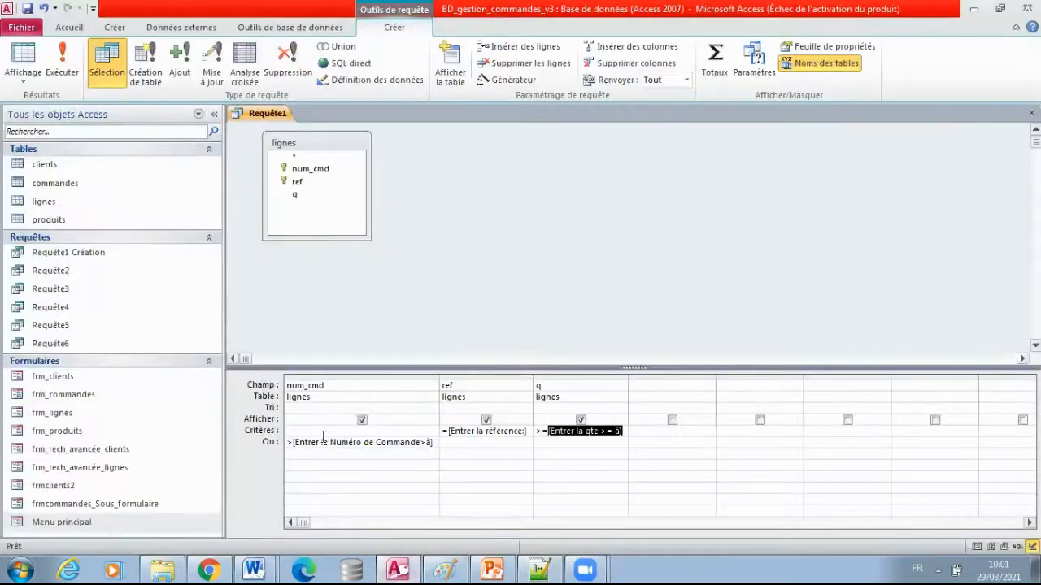
pyautogui.moveTo(295, 442); pyautogui.dragTo(453, 443)
pyautogui.hotkey('ctrl', 'c')
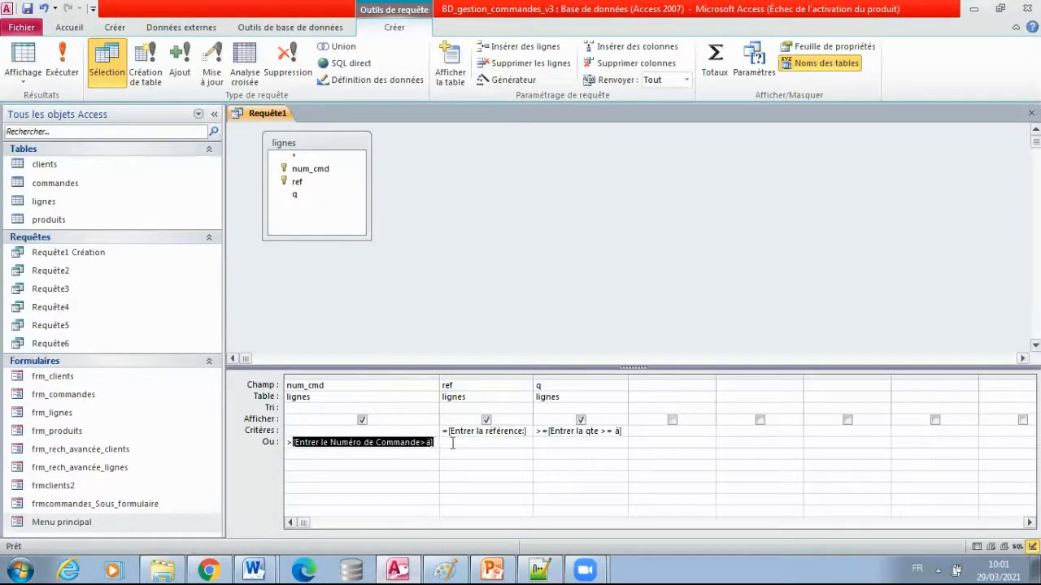
pyautogui.click(537, 569)
pyautogui.doubleClick(233, 307)
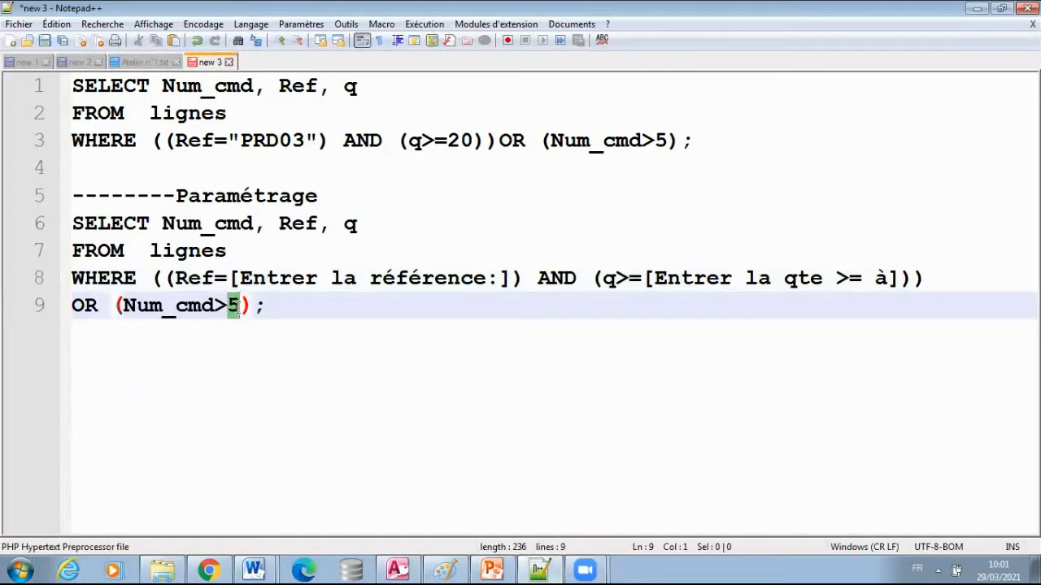
pyautogui.hotkey('ctrl', 'v')
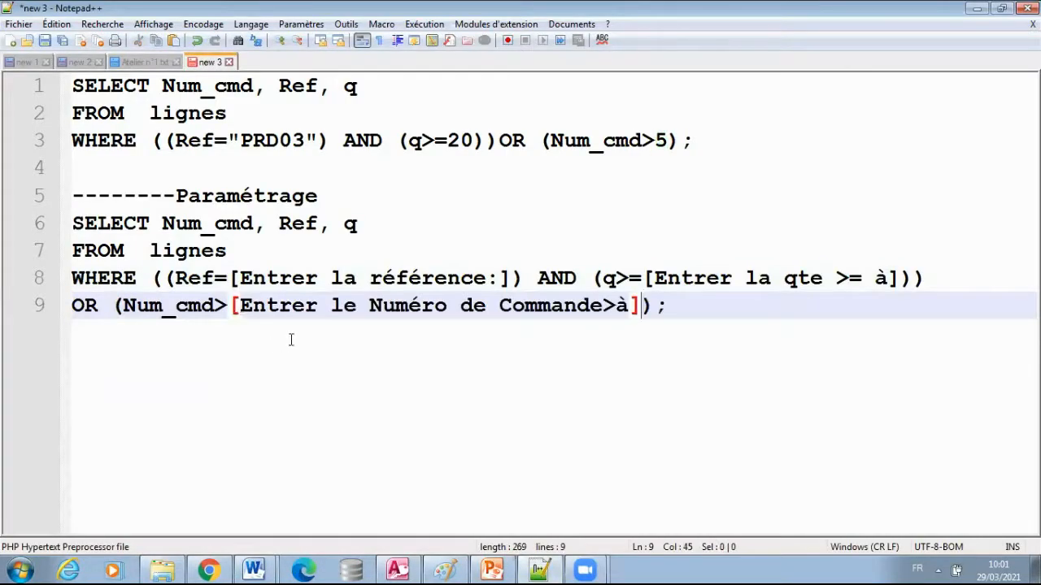
pyautogui.press('End')
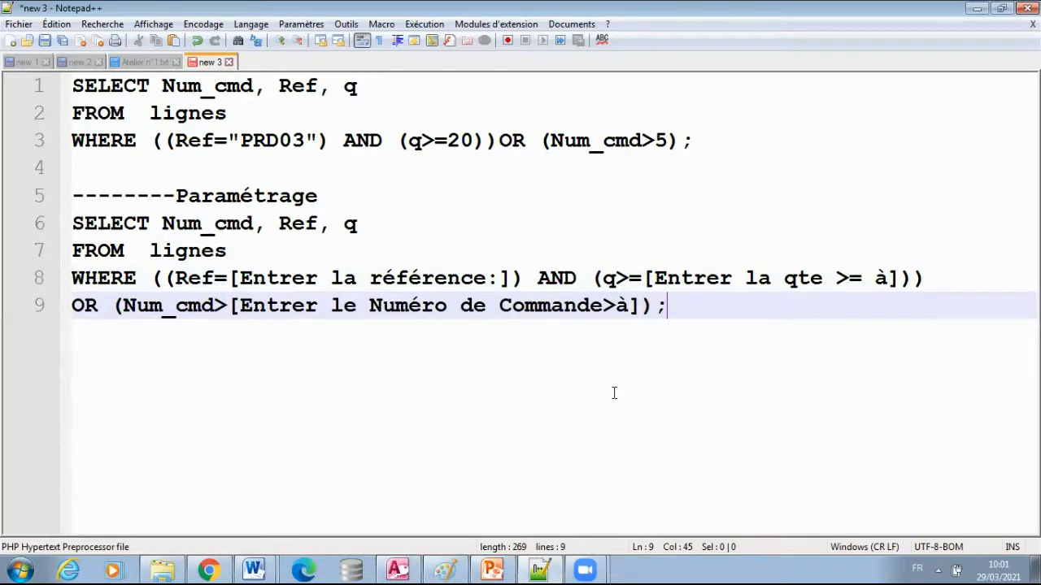
# - Switch to Paint, paste the Notepad++ screenshot, and select the region containing the Paramétrage heading and its query
pyautogui.click(443, 569)
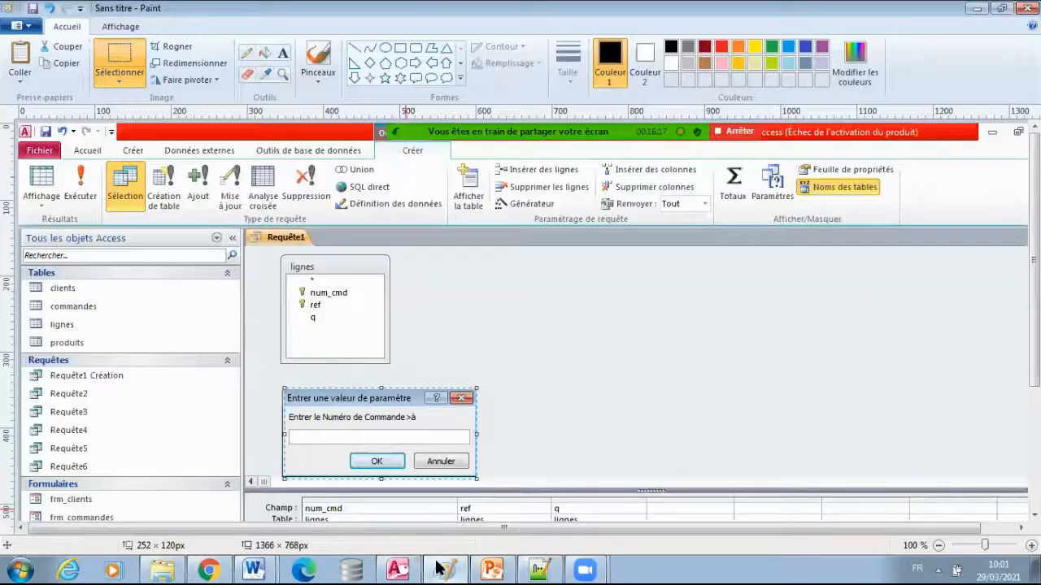
pyautogui.hotkey('ctrl', 'v')
pyautogui.click(129, 55)
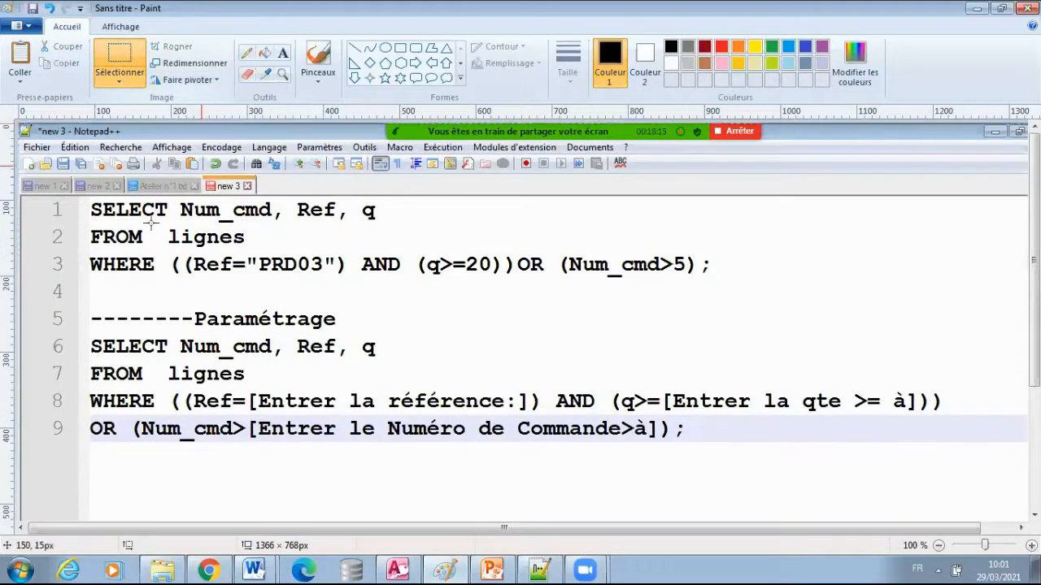
pyautogui.moveTo(82, 304)
pyautogui.mouseDown()
pyautogui.moveTo(738, 465)
pyautogui.moveTo(963, 461)
pyautogui.mouseUp()
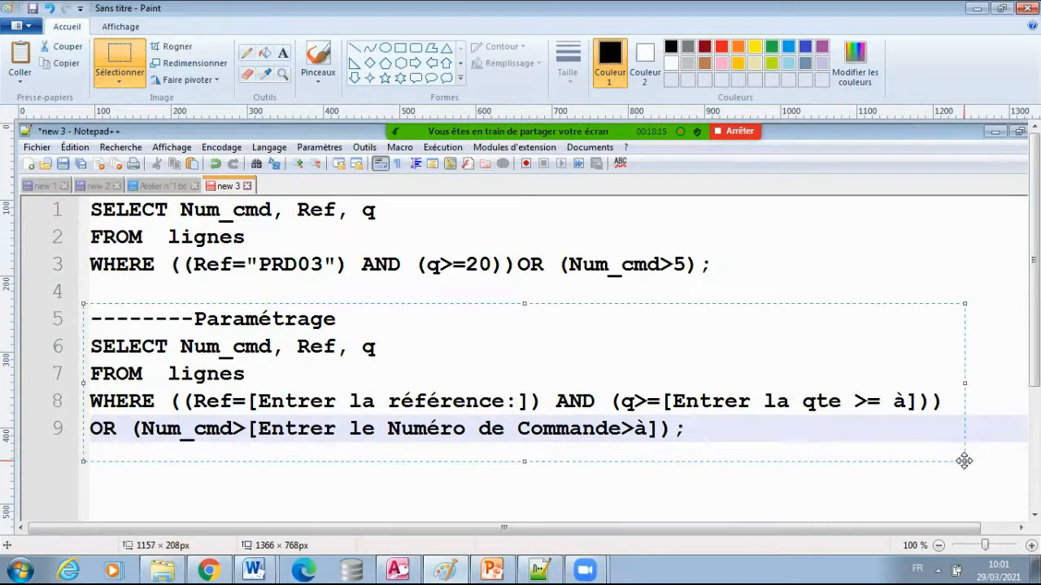
# - Switch to TravauxPratiques_Access_2020_2021.doc in Word and insert the Paramétrage query capture on the blank page after the criteria grid
pyautogui.moveTo(272, 568)
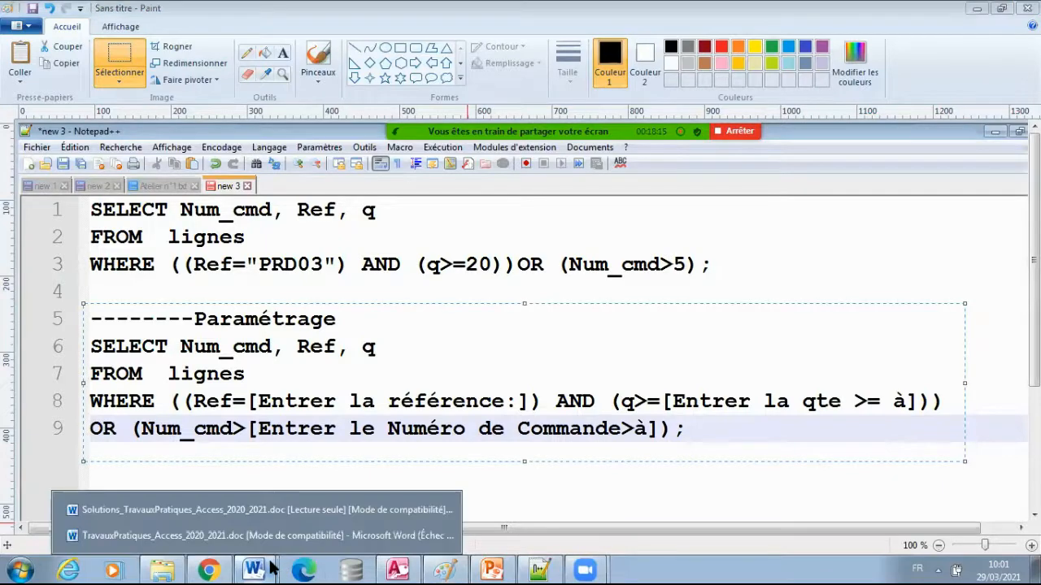
pyautogui.click(214, 534)
pyautogui.scroll(3, 294, 358)
pyautogui.scroll(3, 294, 358)
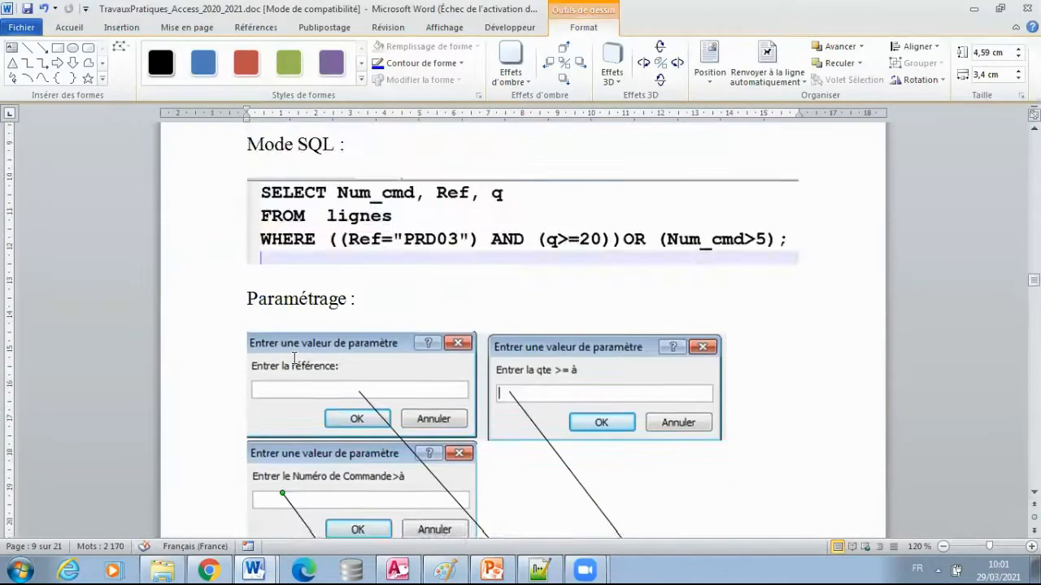
pyautogui.scroll(-10, 294, 358)
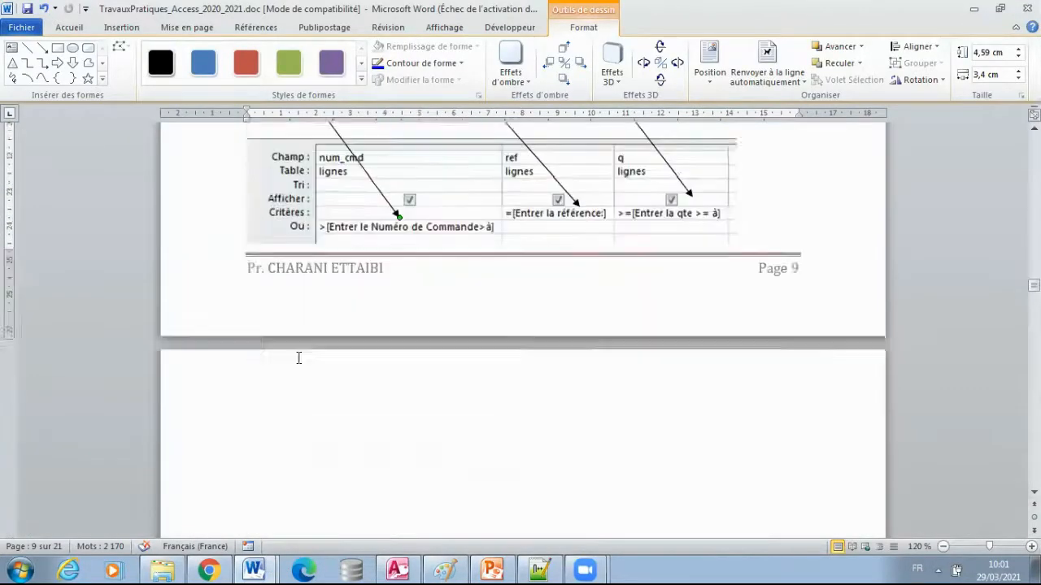
pyautogui.click(307, 324)
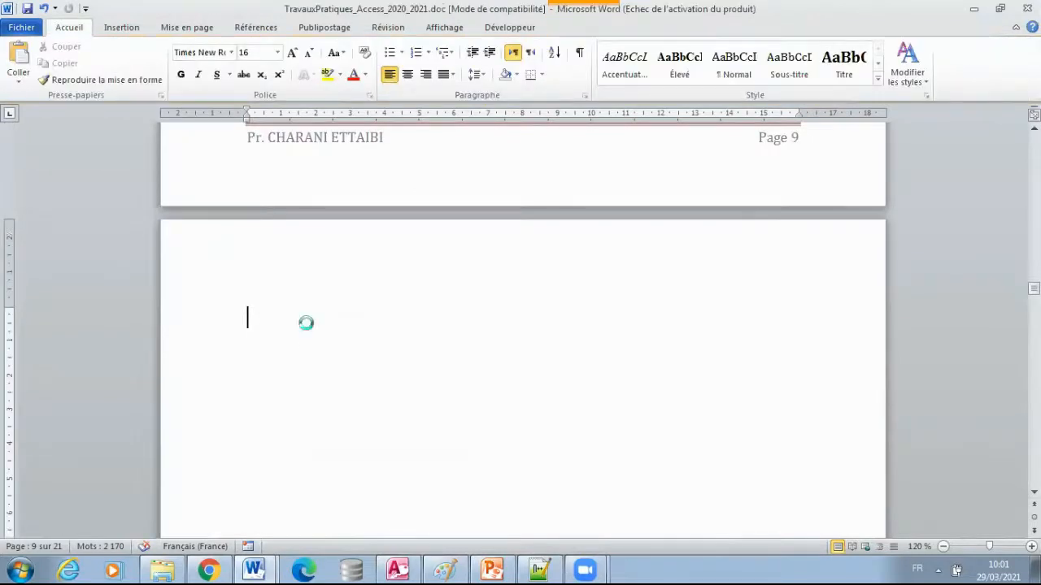
pyautogui.write('--------Paramétrage SELECT Num_cmd, Ref, q FROM  lignes WHERE ((Ref=[Entrer la référence:]) AND (q>=[Entrer la qte >= à])) OR (Num_cmd>[Entrer le Numéro de Commande>à]);')
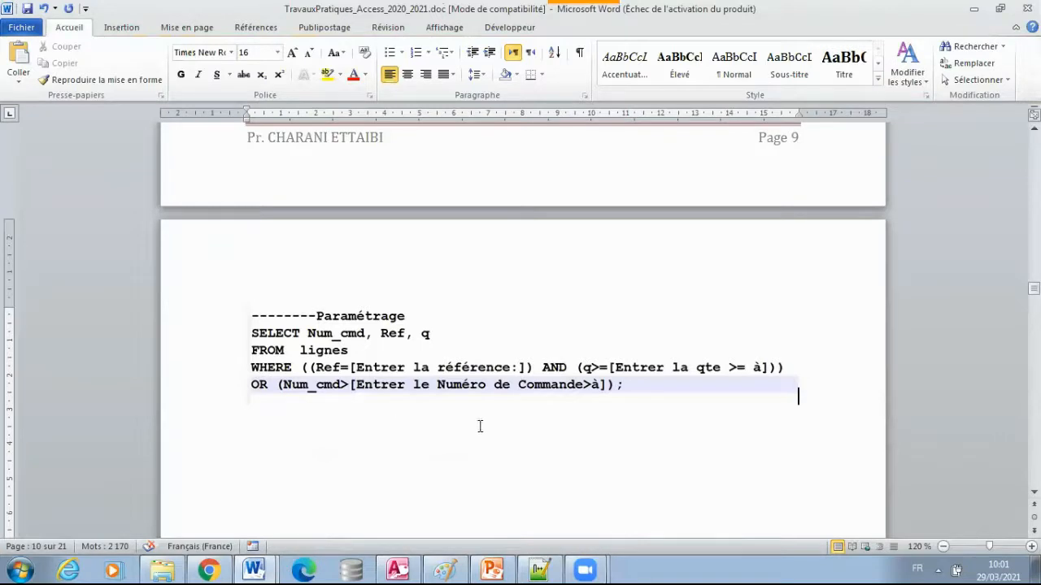
# - Remove the empty space between the inserted Paramétrage capture and the exercise 8 statement
pyautogui.click(467, 428)
pyautogui.click(787, 438)
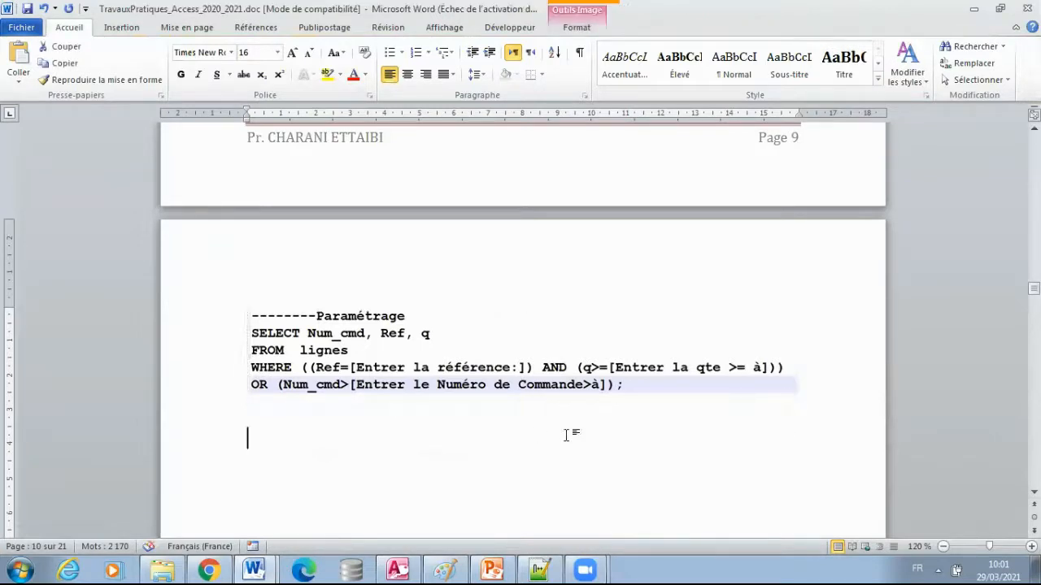
pyautogui.press('Delete')
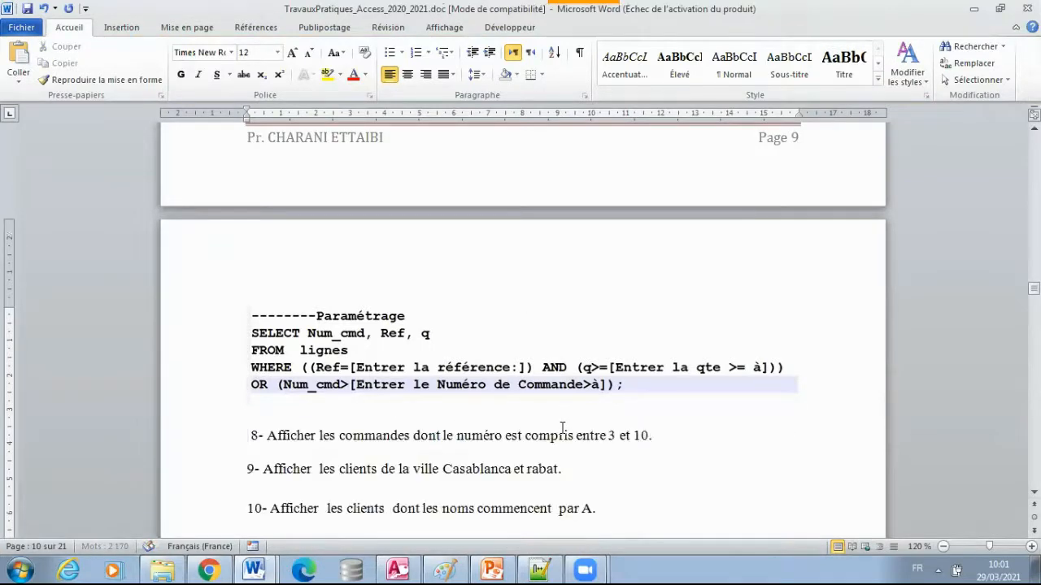
# - Add an empty line after the exercise 8 statement and enlarge the statement's font size to 16
pyautogui.click(704, 437)
pyautogui.press('Return')
pyautogui.click(177, 435)
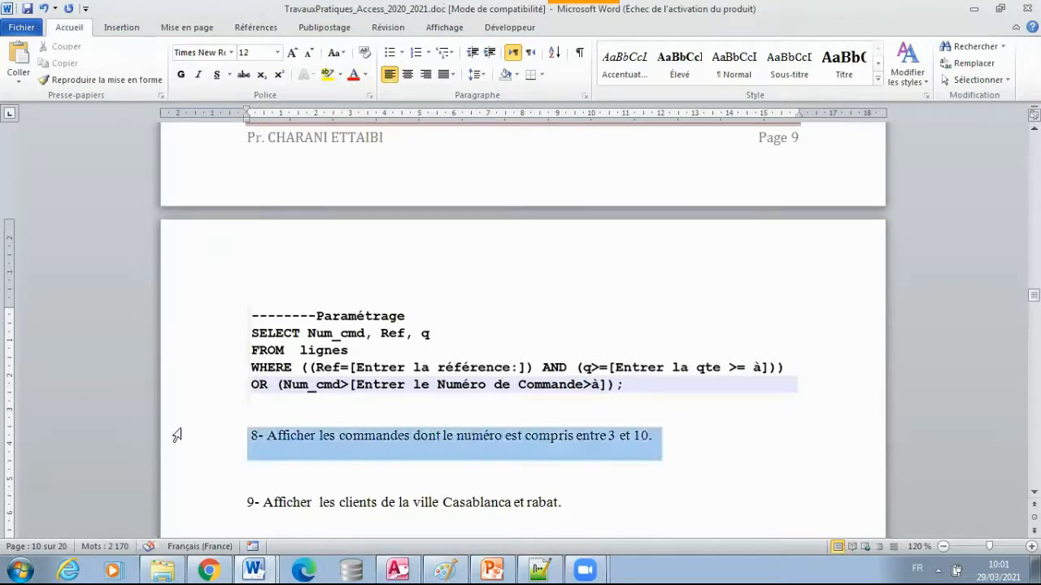
pyautogui.click(293, 53)
pyautogui.click(293, 53)
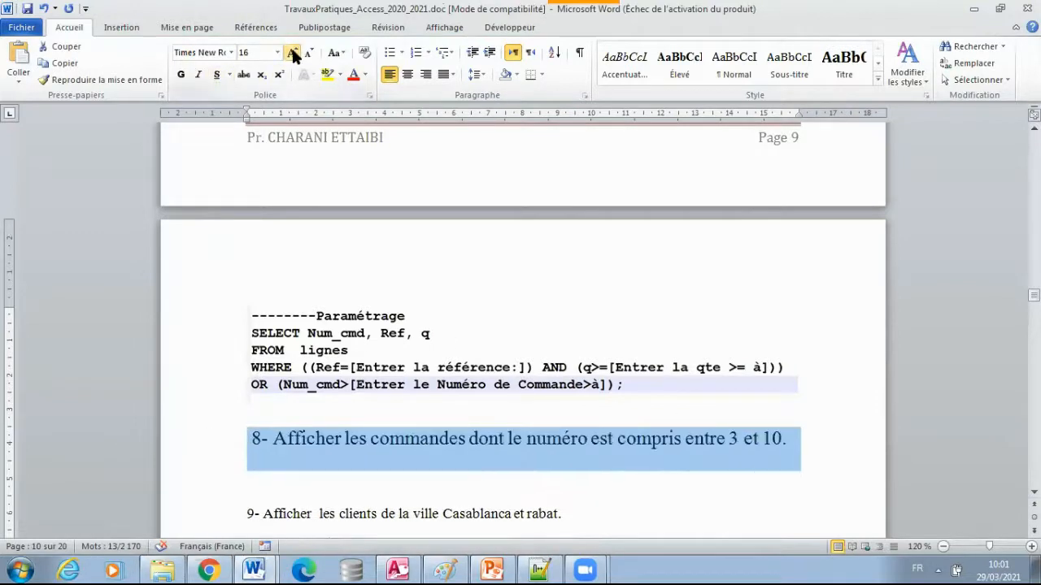
pyautogui.click(316, 472)
# - Add the lines "Mode de Création :" and "Manière1 :" below the exercise 8 statement
pyautogui.click(827, 441)
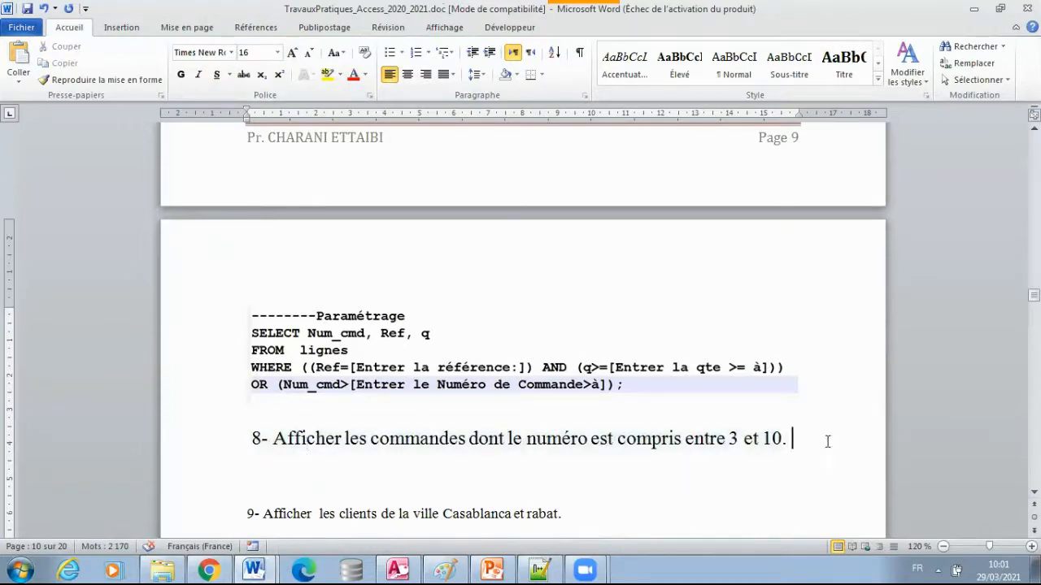
pyautogui.press('Return')
pyautogui.write('Mod')
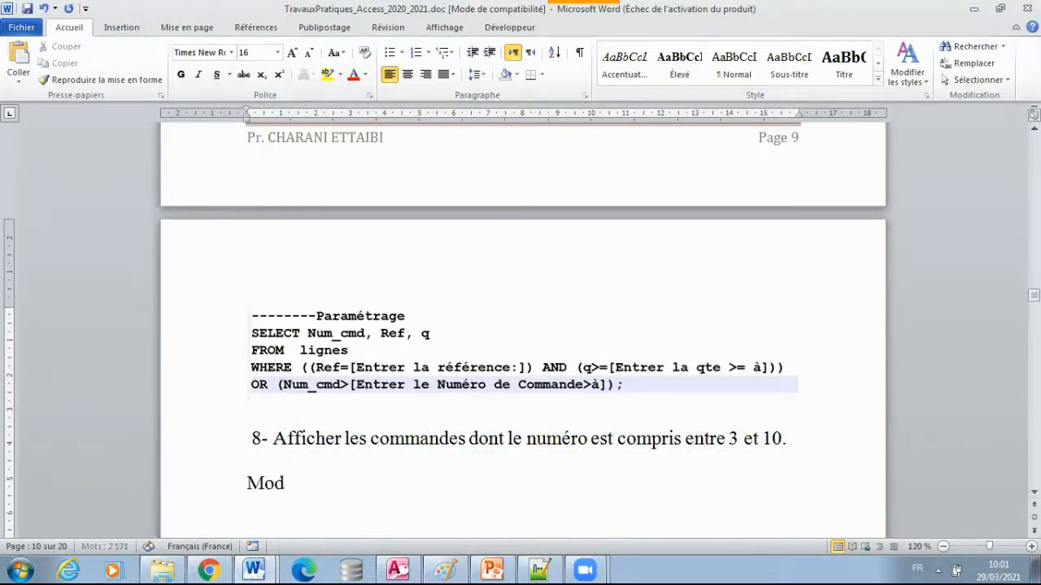
pyautogui.write('e de Création')
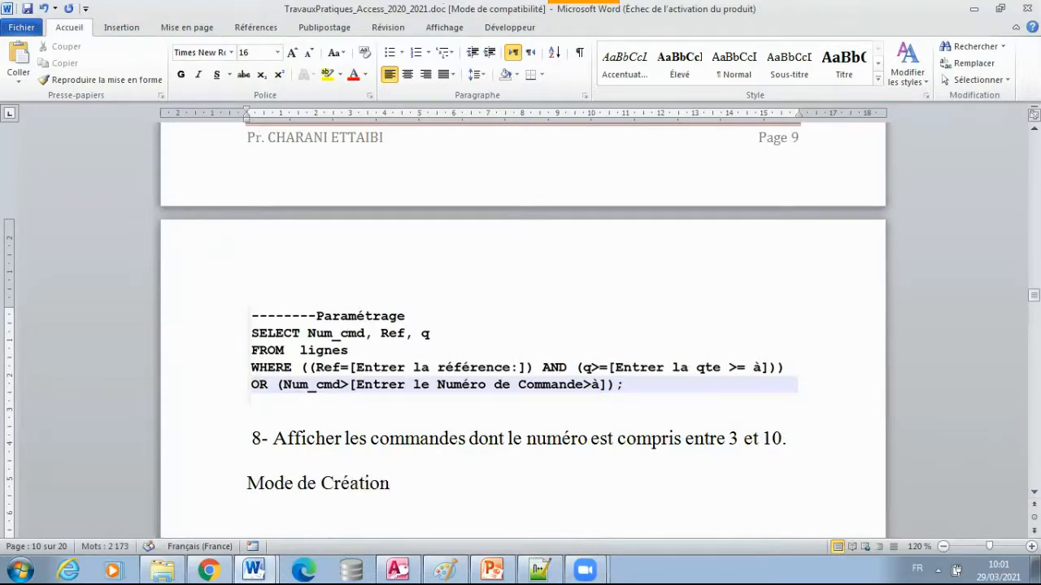
pyautogui.write(' :')
pyautogui.press('Return')
pyautogui.click(408, 492)
pyautogui.press('Return')
pyautogui.write('Maniè')
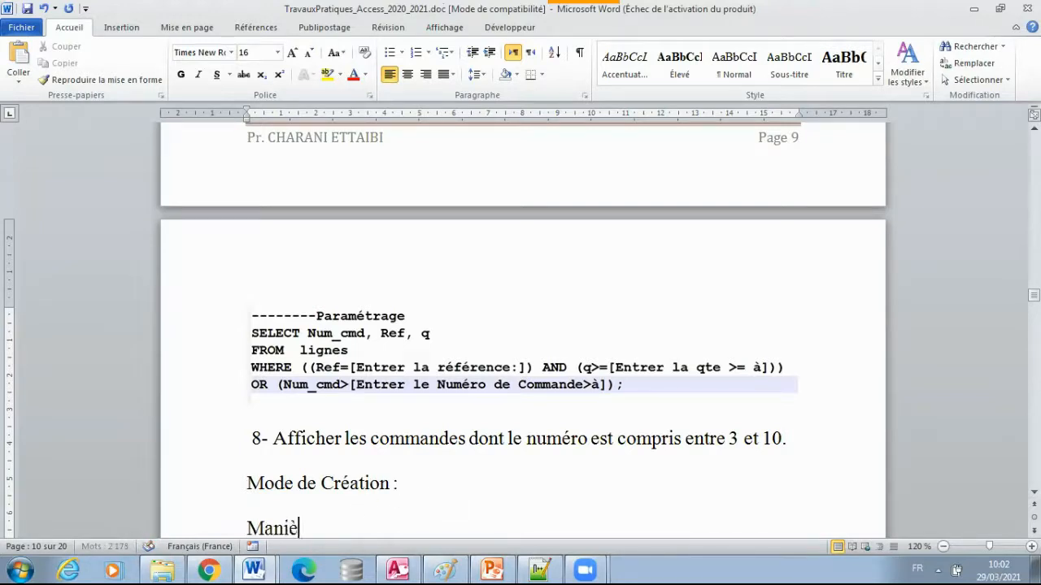
pyautogui.write('re1 :')
pyautogui.press('Return')
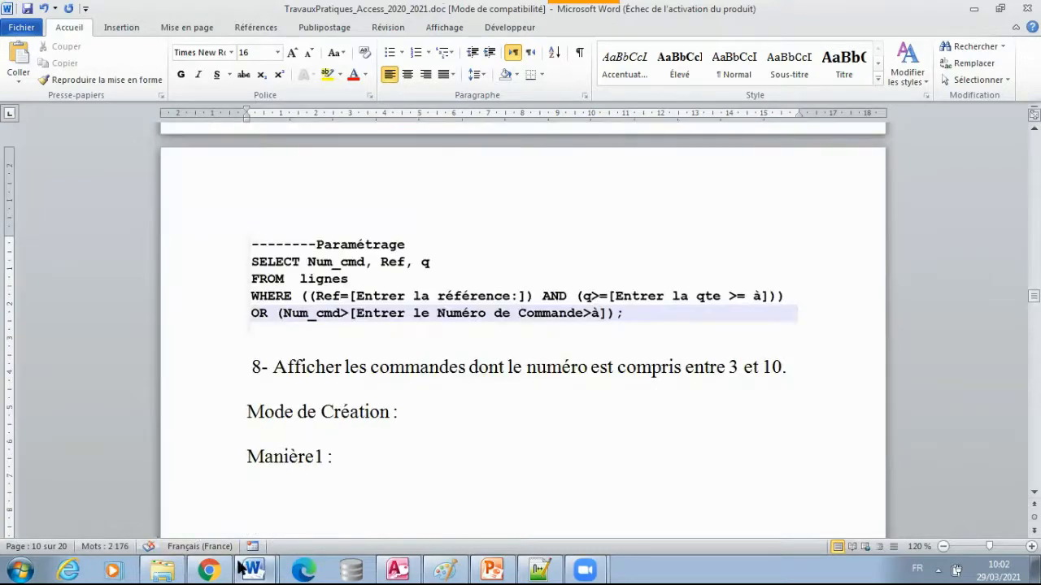
# - Switch to Access and close the open lignes query, saving it as Requête7
pyautogui.click(397, 570)
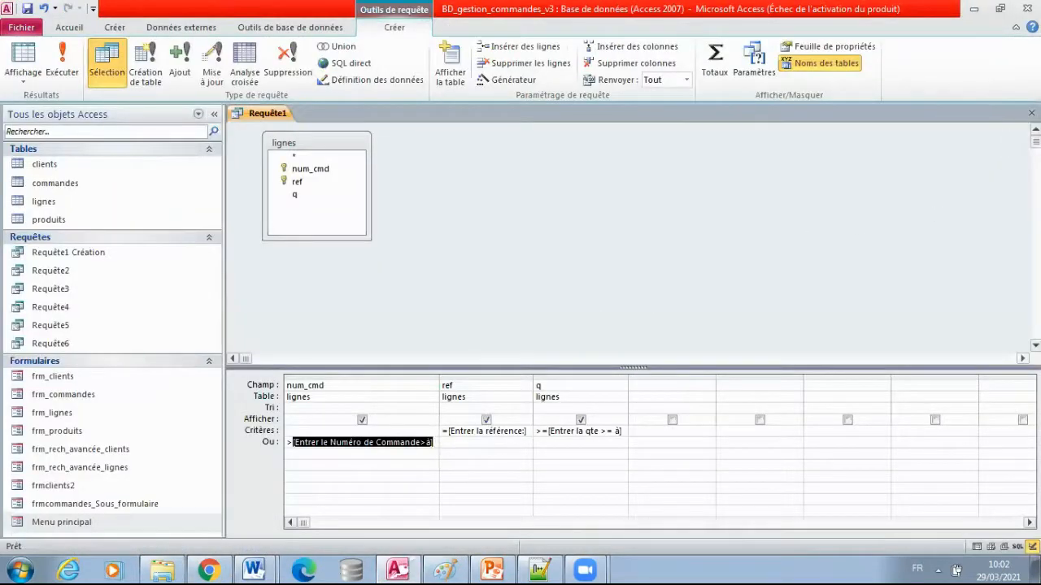
pyautogui.click(1031, 113)
pyautogui.click(440, 322)
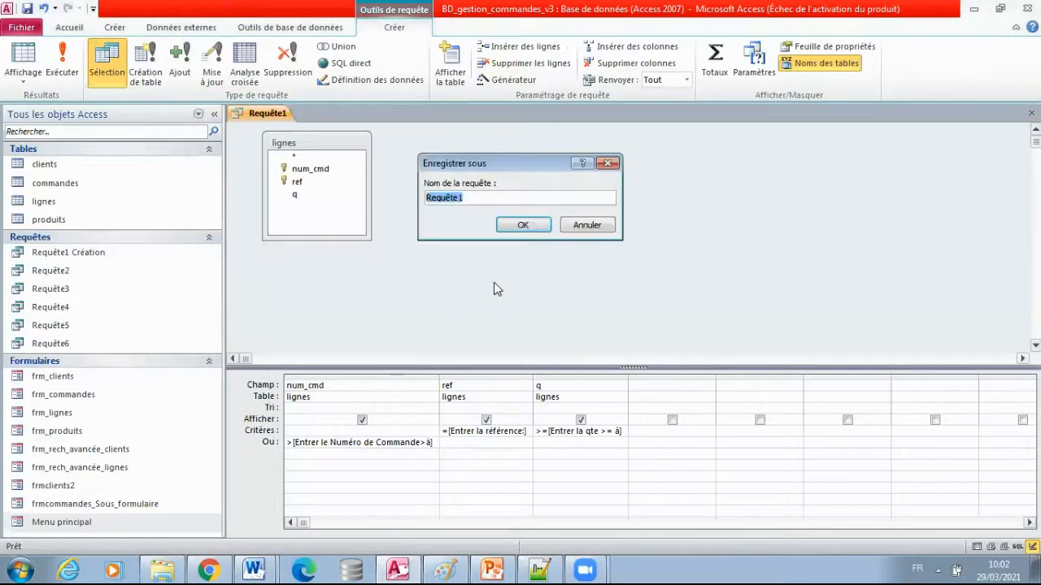
pyautogui.click(480, 200)
pyautogui.write('7')
pyautogui.click(523, 225)
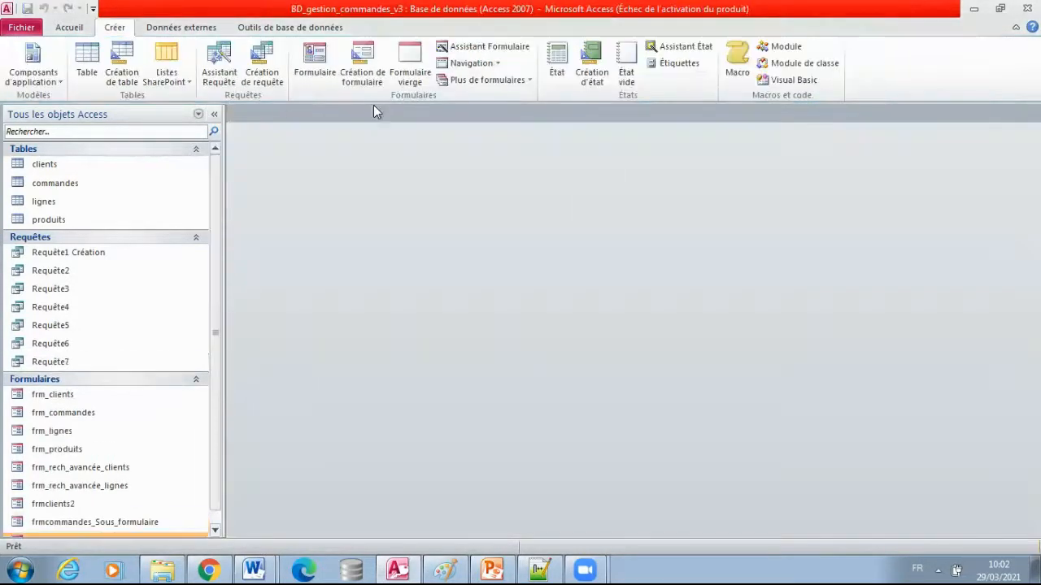
# - Create a new query in Design view based on the commandes table
pyautogui.click(270, 81)
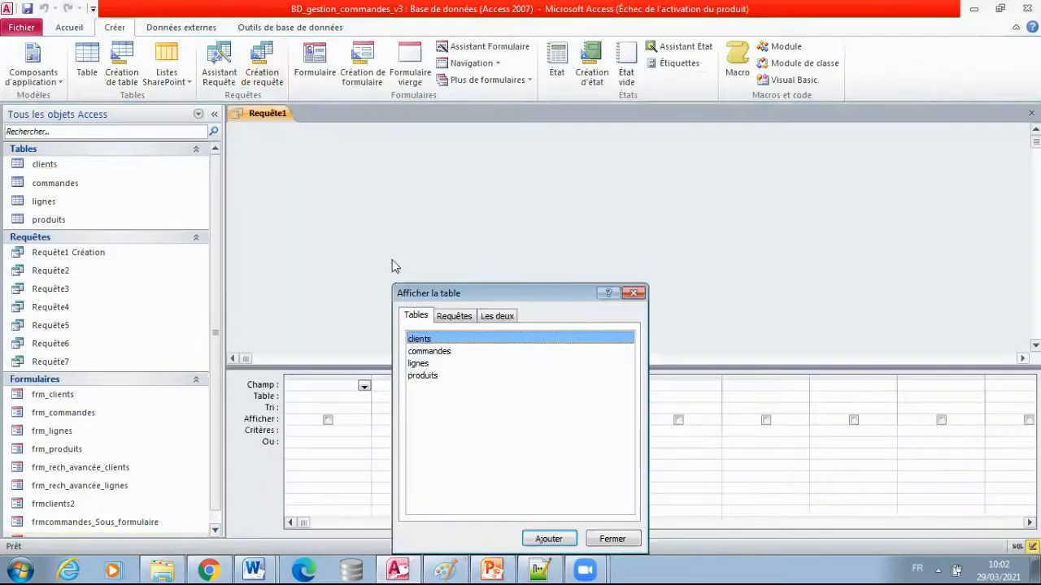
pyautogui.click(436, 352)
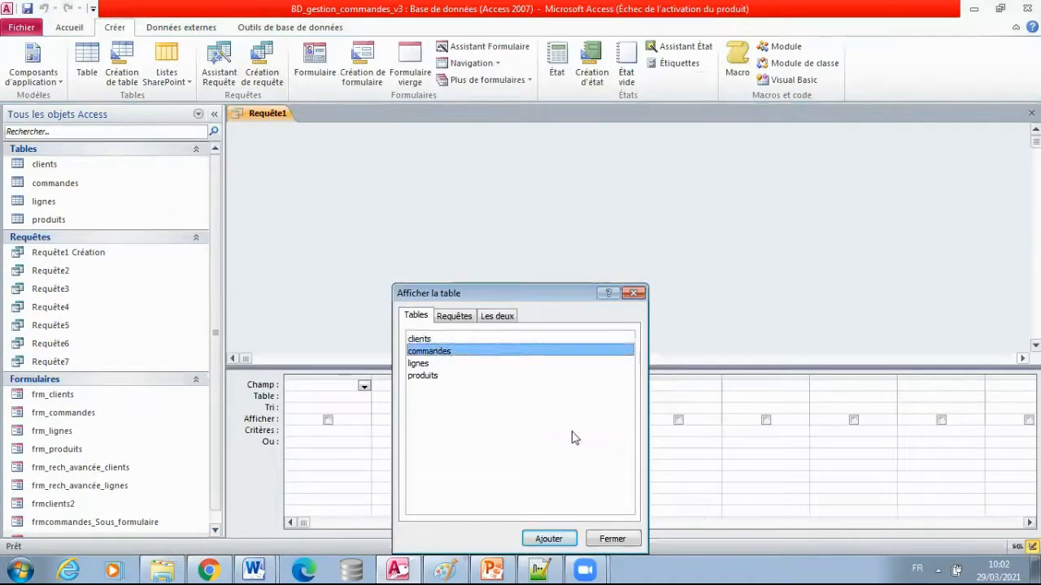
pyautogui.click(548, 539)
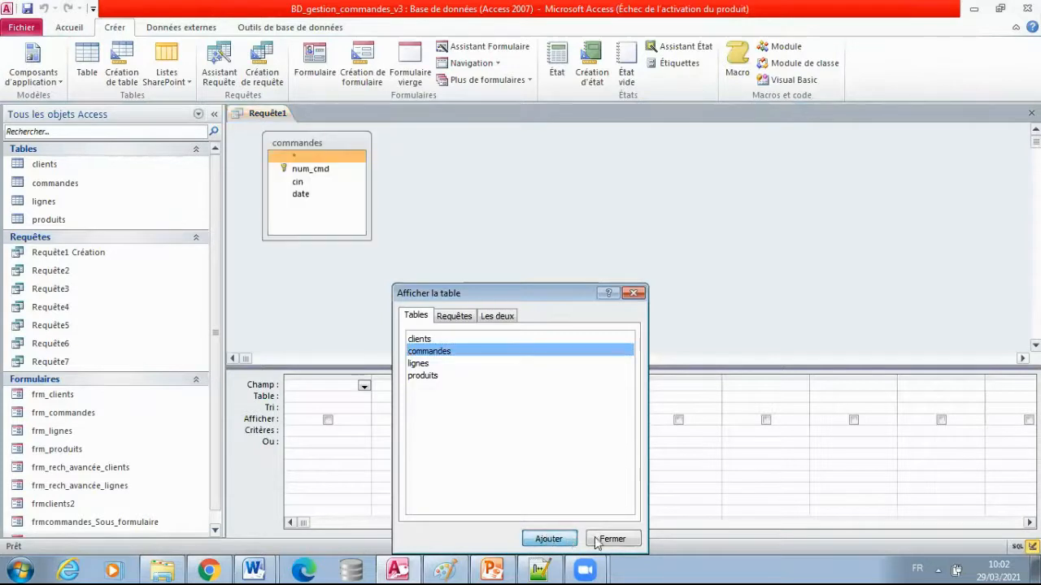
pyautogui.click(612, 539)
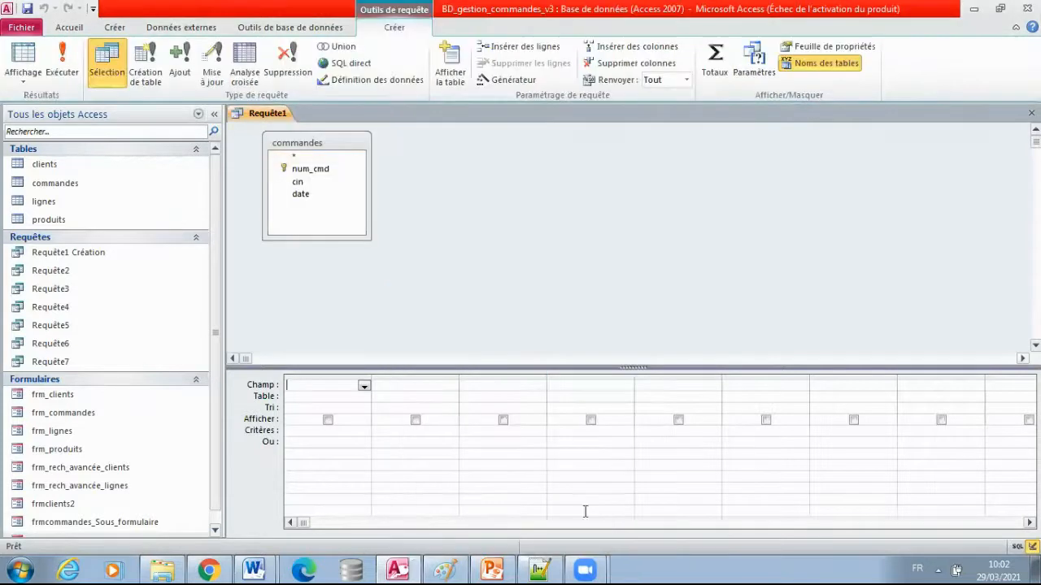
# - Fill the query grid with the commandes fields num_cmd, num_cmd again, cin and date, in that order
pyautogui.click(364, 386)
pyautogui.click(348, 406)
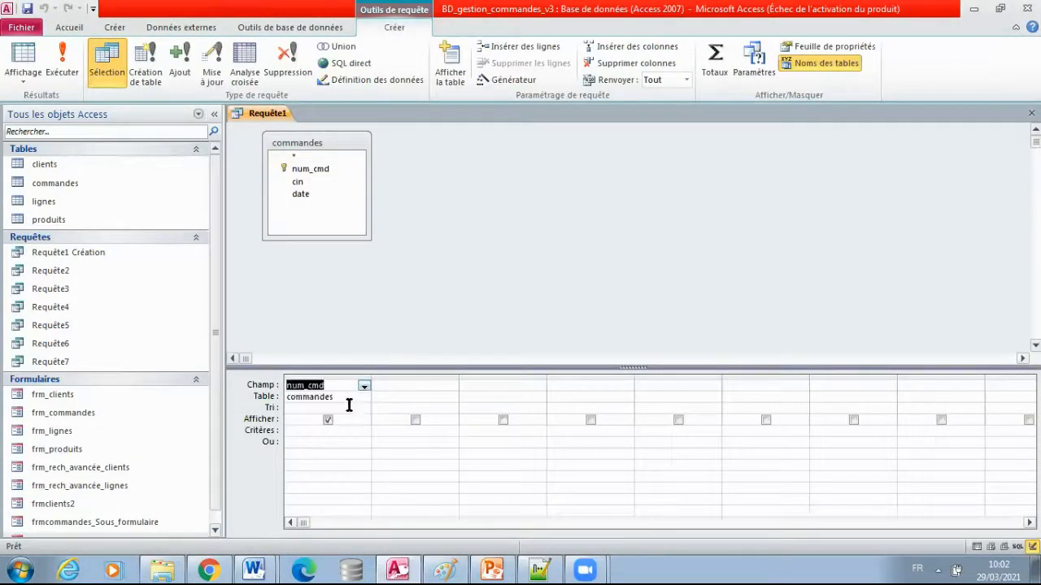
pyautogui.click(432, 385)
pyautogui.click(451, 386)
pyautogui.click(432, 409)
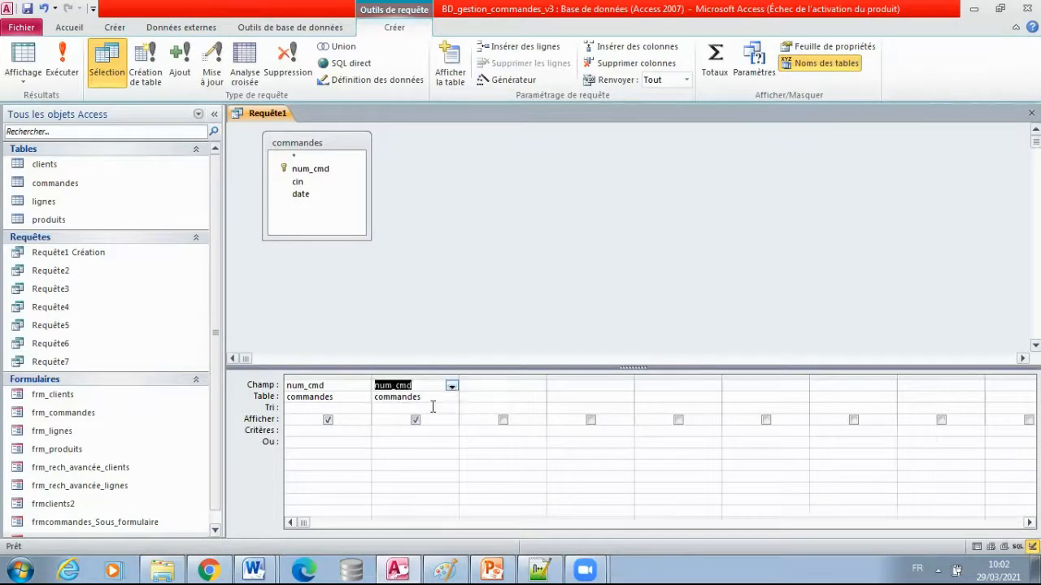
pyautogui.click(492, 384)
pyautogui.click(539, 386)
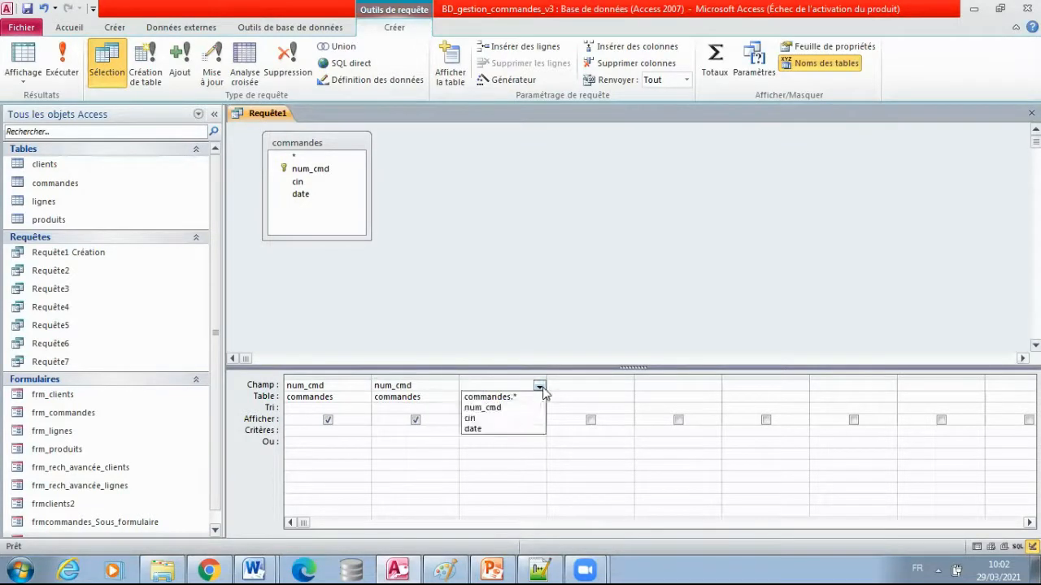
pyautogui.click(494, 417)
pyautogui.click(630, 387)
pyautogui.click(627, 386)
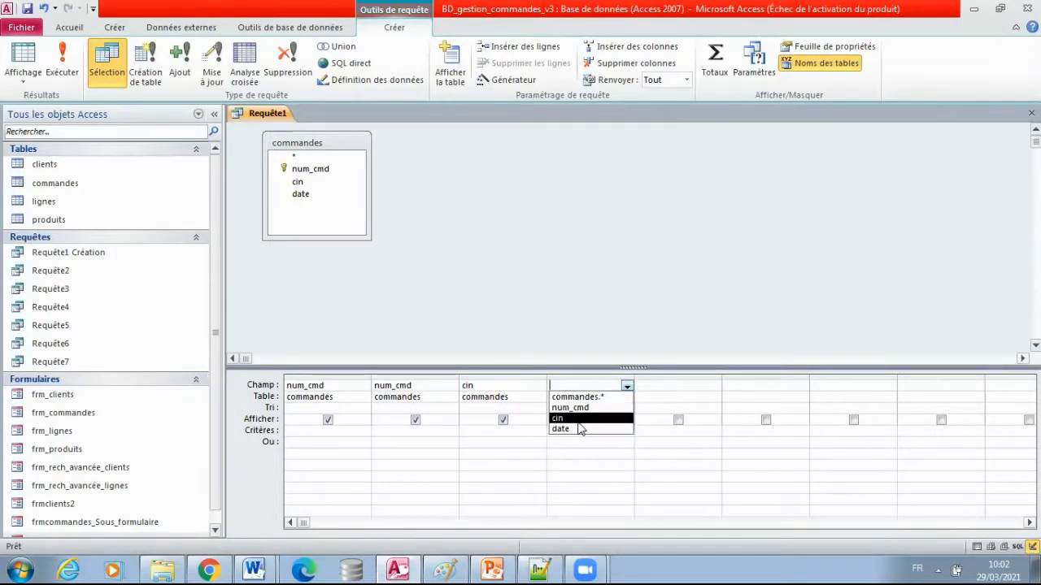
pyautogui.click(579, 428)
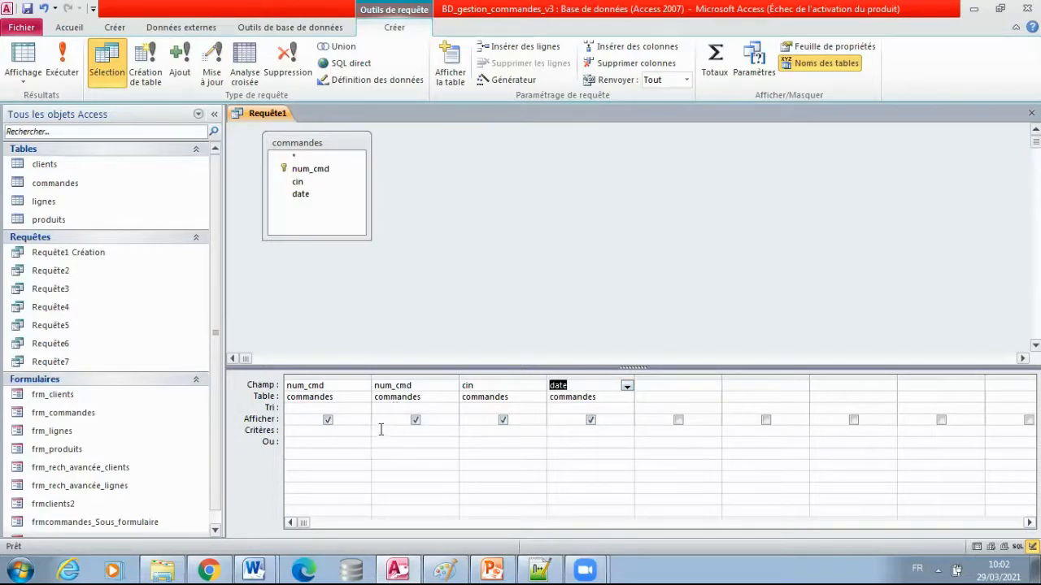
# - Switch to the TravauxPratiques document in Word and check the exercise 8 statement
pyautogui.click(259, 569)
pyautogui.click(261, 535)
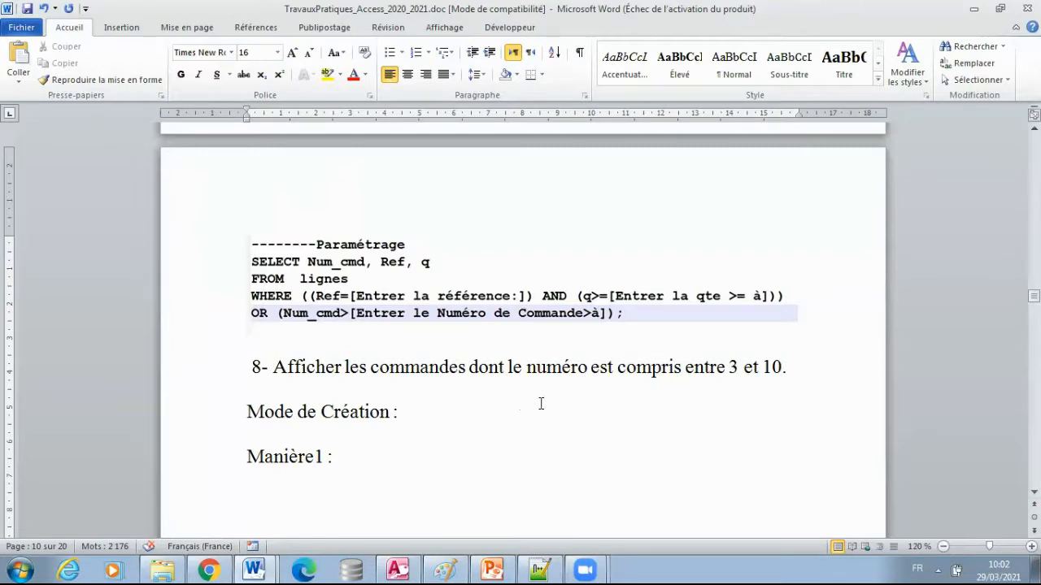
# - Switch to Access, set the criteria >=3 on the first num_cmd column and <=10 on the second, and run the query
pyautogui.doubleClick(731, 368)
pyautogui.doubleClick(769, 368)
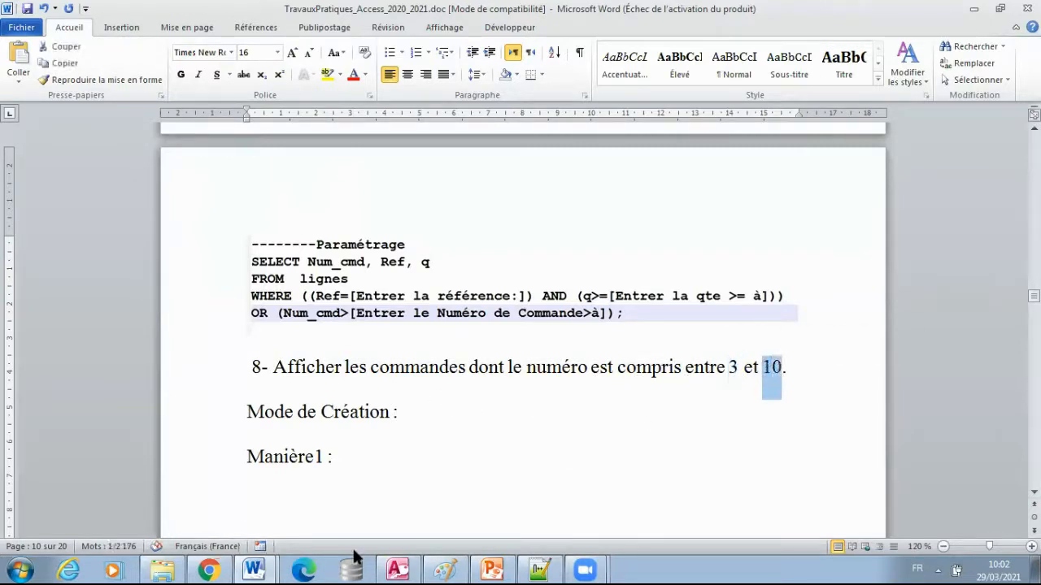
pyautogui.click(398, 569)
pyautogui.click(314, 434)
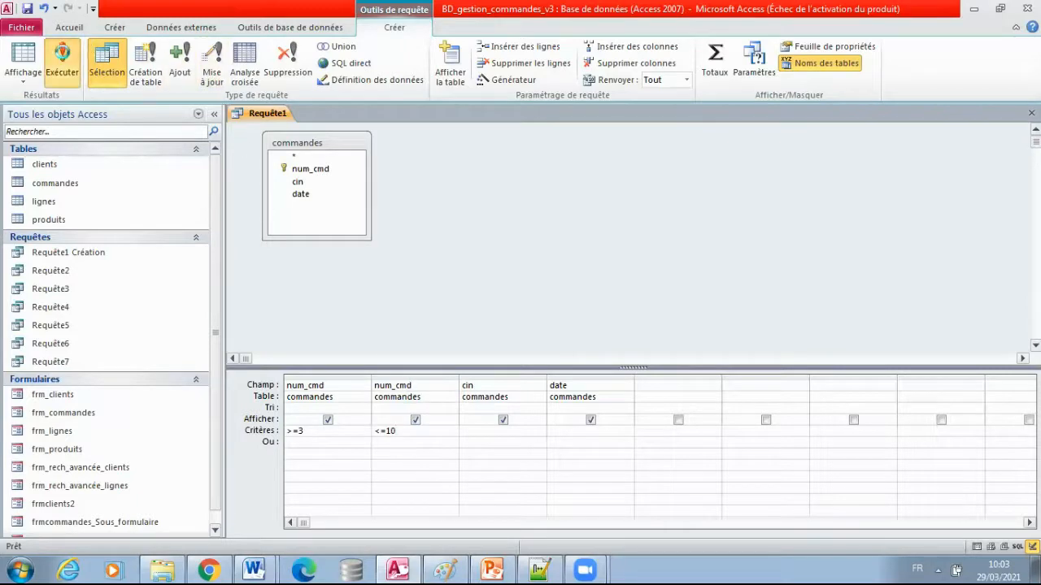
pyautogui.click(62, 62)
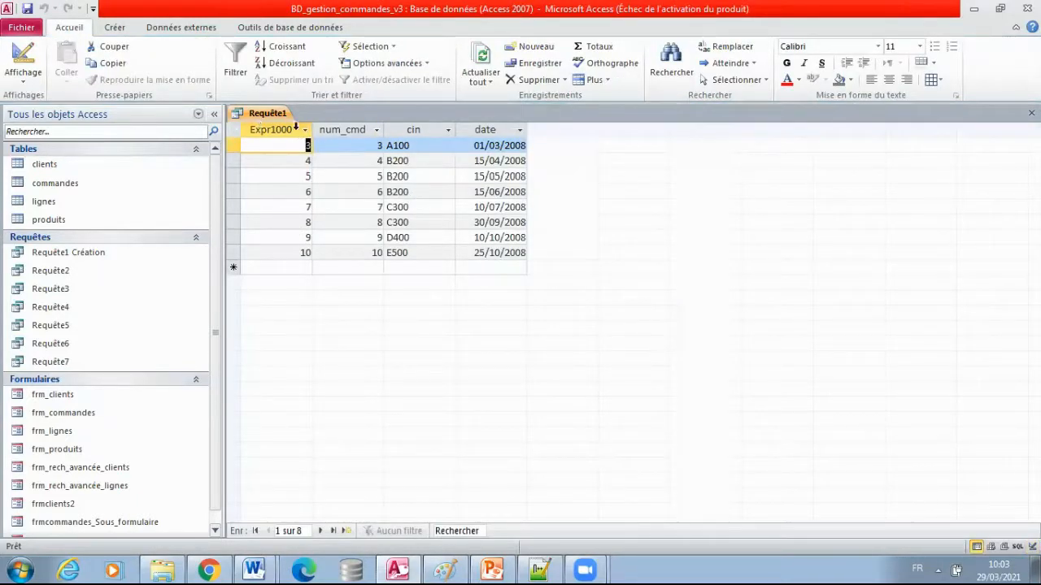
# - Hide the second num_cmd column from the query output, run the query again and return to Design view
pyautogui.rightClick(254, 114)
pyautogui.click(322, 184)
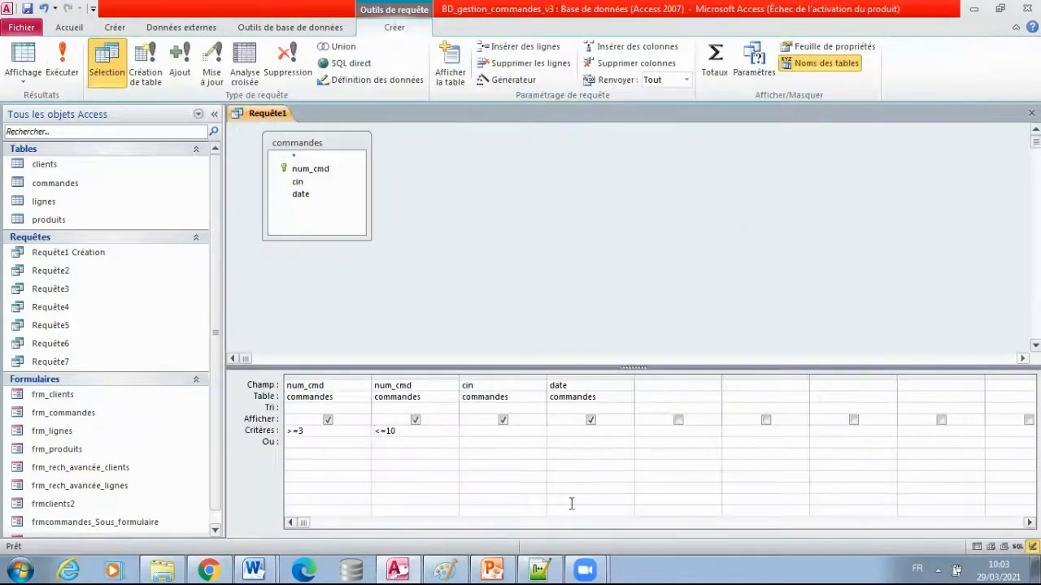
pyautogui.click(416, 419)
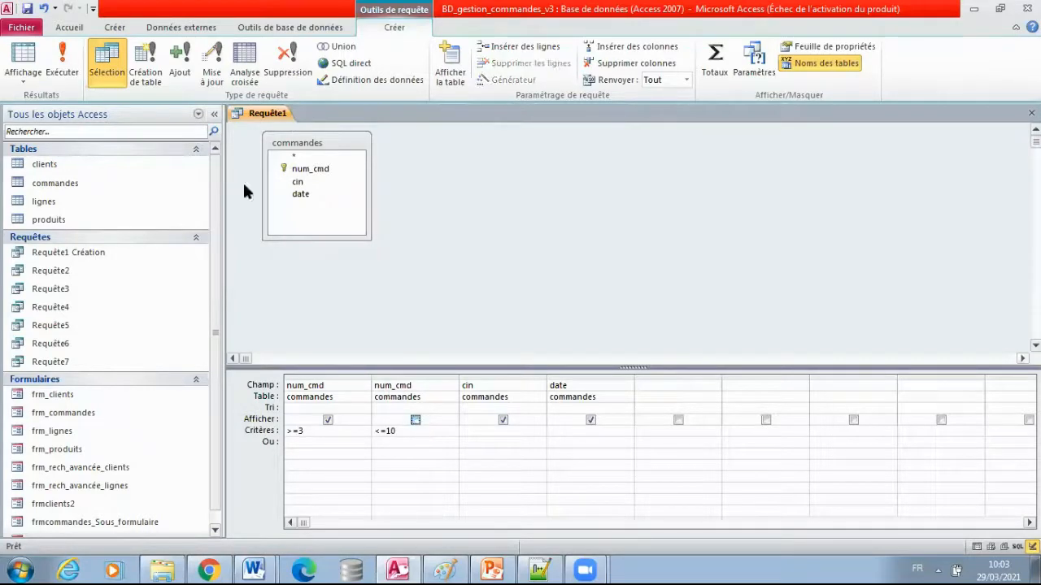
pyautogui.click(61, 61)
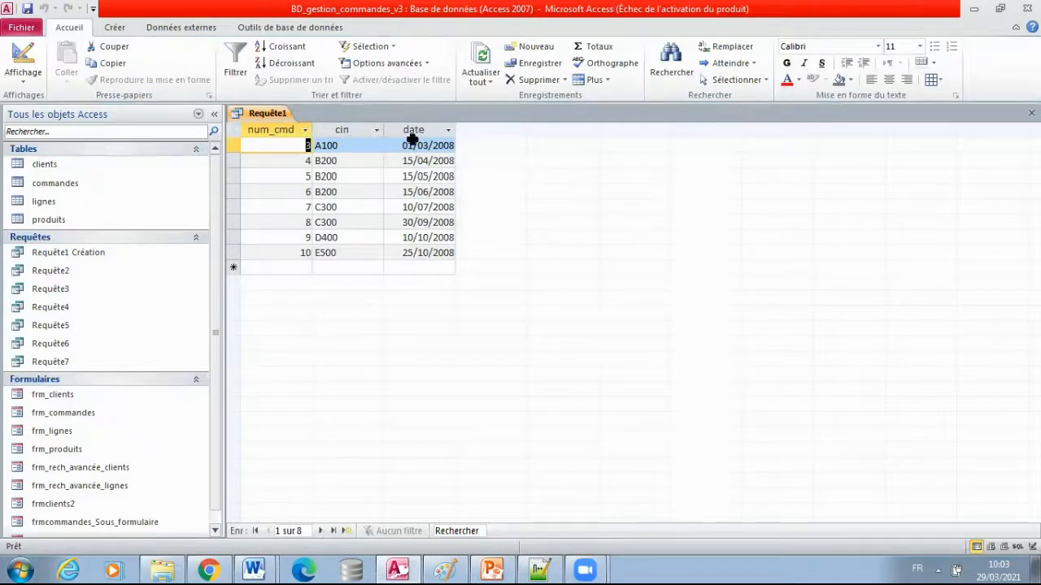
pyautogui.rightClick(265, 116)
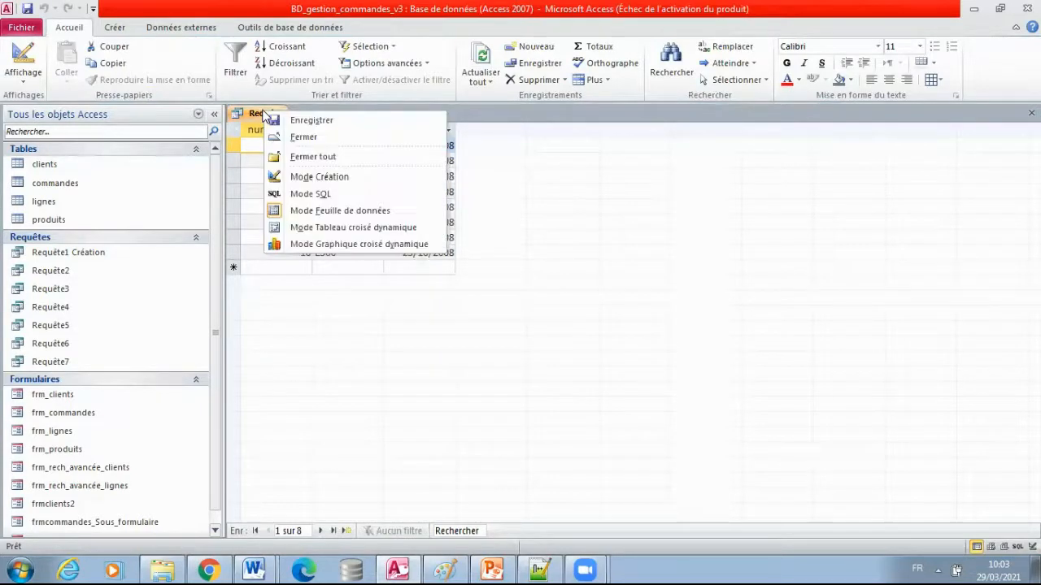
pyautogui.click(330, 177)
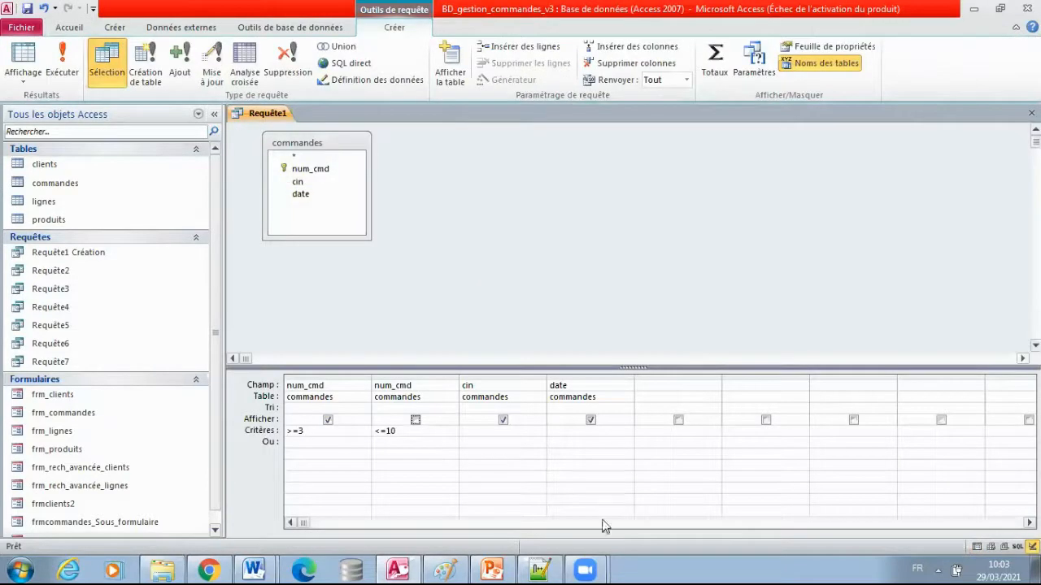
# - Paste a screenshot of the query design into Paint and copy the grid area covering the four fields and their criteria
pyautogui.click(668, 502)
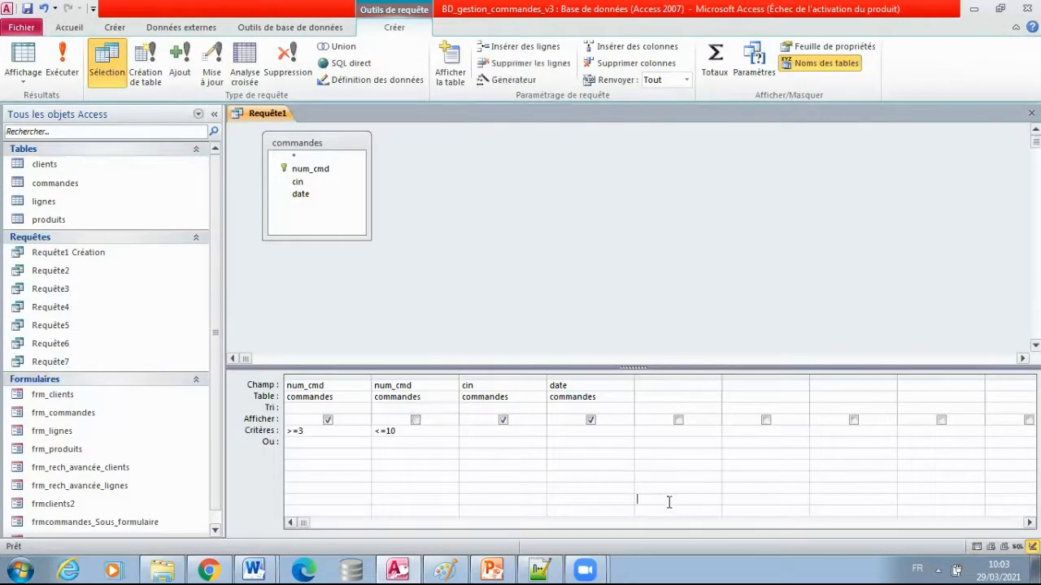
pyautogui.click(439, 569)
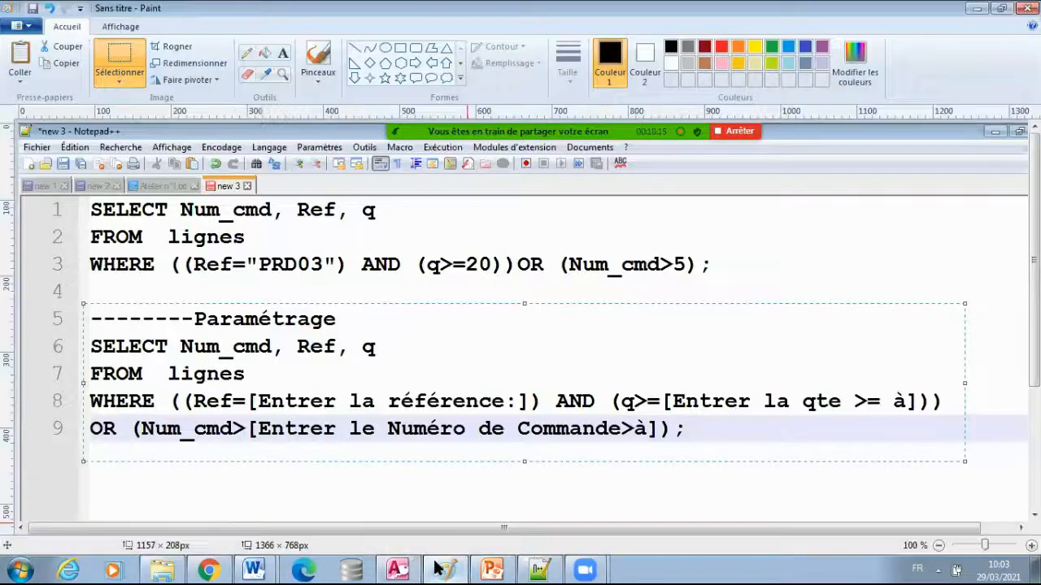
pyautogui.hotkey('ctrl', 'v')
pyautogui.moveTo(287, 434); pyautogui.dragTo(220, 271)
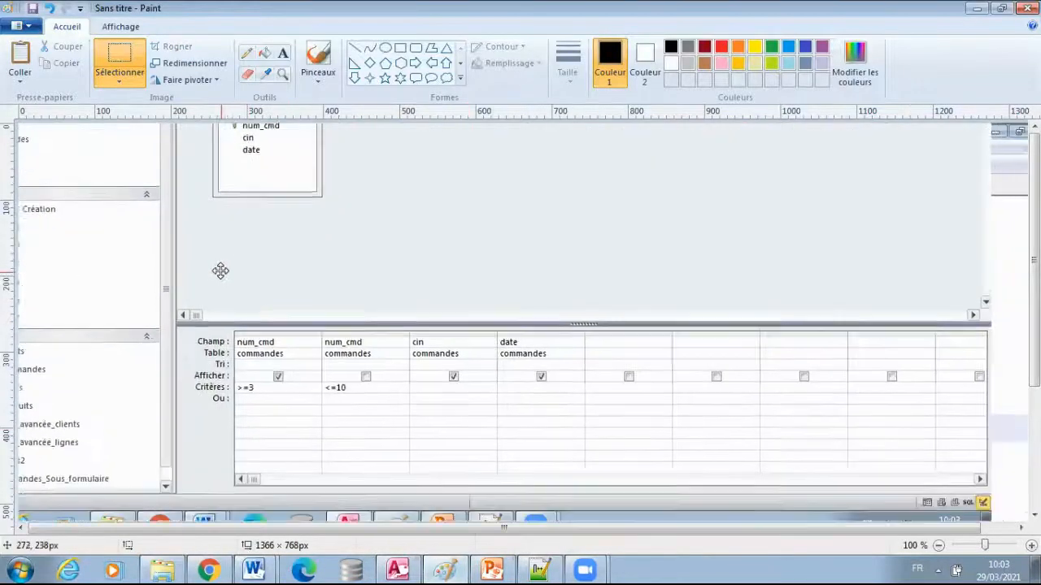
pyautogui.click(115, 50)
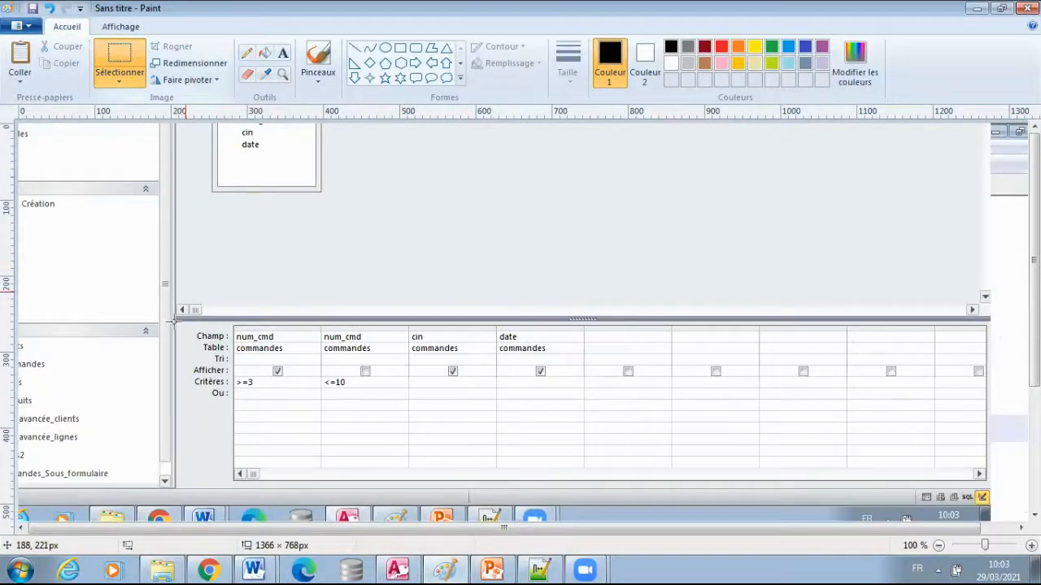
pyautogui.moveTo(174, 320); pyautogui.dragTo(577, 408)
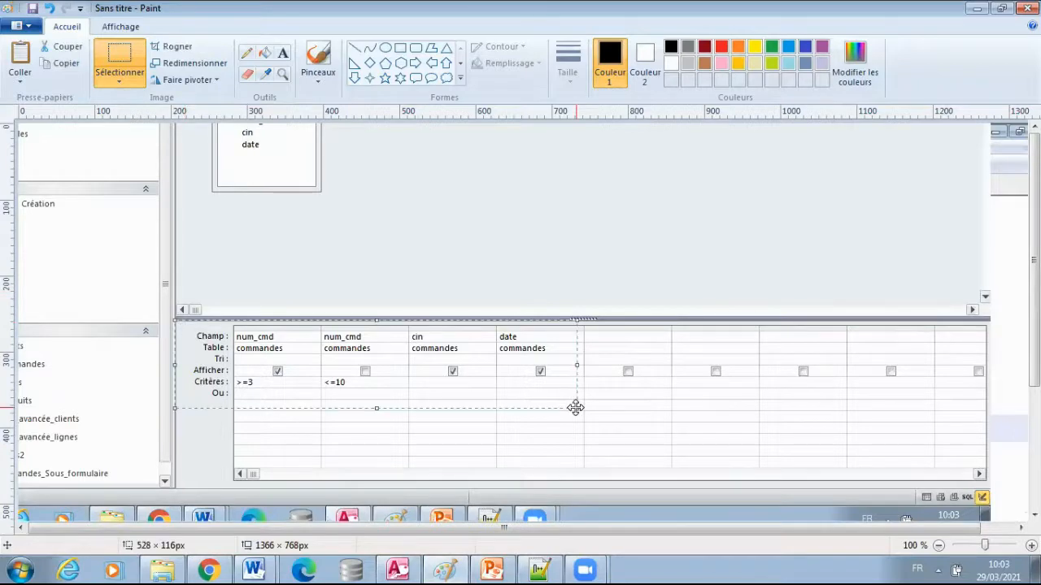
# - Switch to the TravauxPratiques document in Word and paste the grid picture under the "Manière1 :" heading
pyautogui.click(254, 569)
pyautogui.click(244, 537)
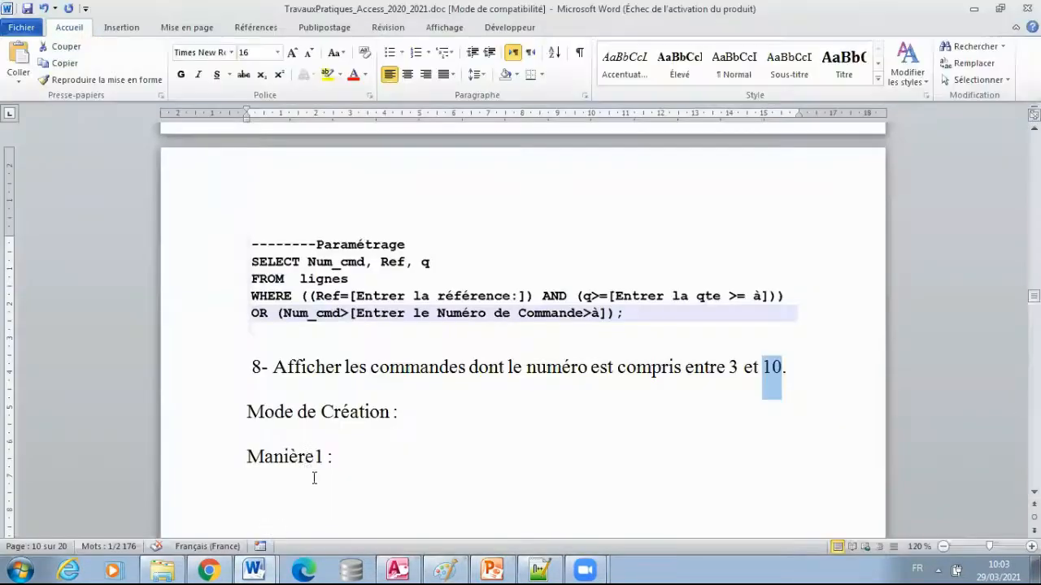
pyautogui.click(369, 467)
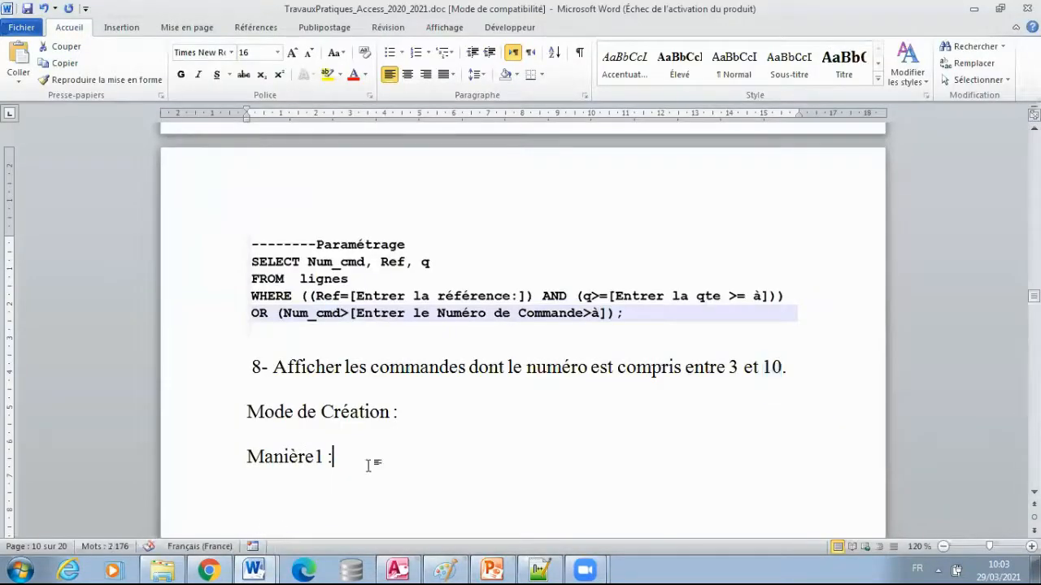
pyautogui.hotkey('ctrl', 'v')
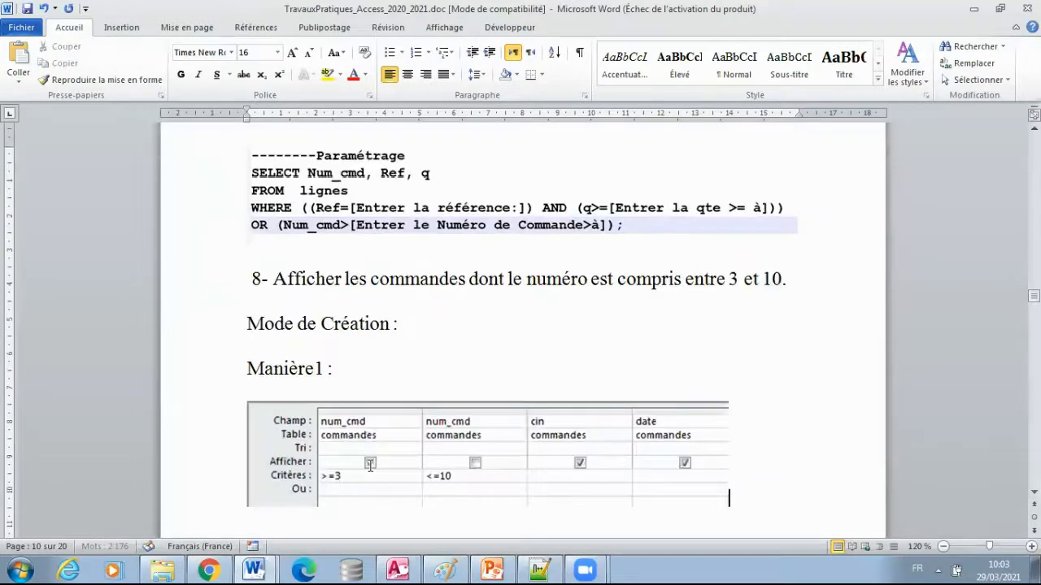
# - Duplicate the "Manière1 :" heading below the pasted picture and change the copy to "Manière2 :"
pyautogui.click(217, 373)
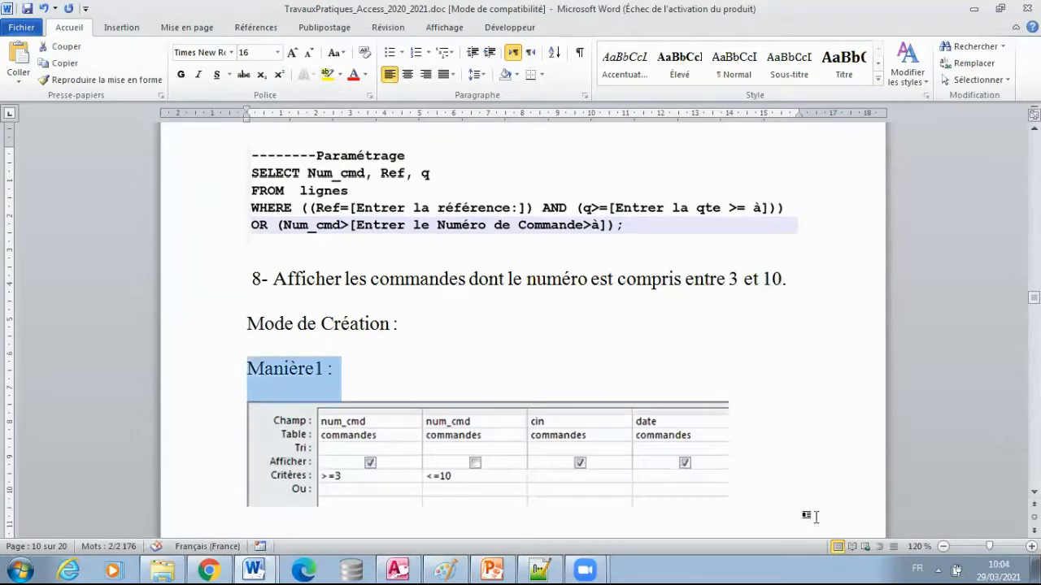
pyautogui.click(768, 496)
pyautogui.write('Manière1 :')
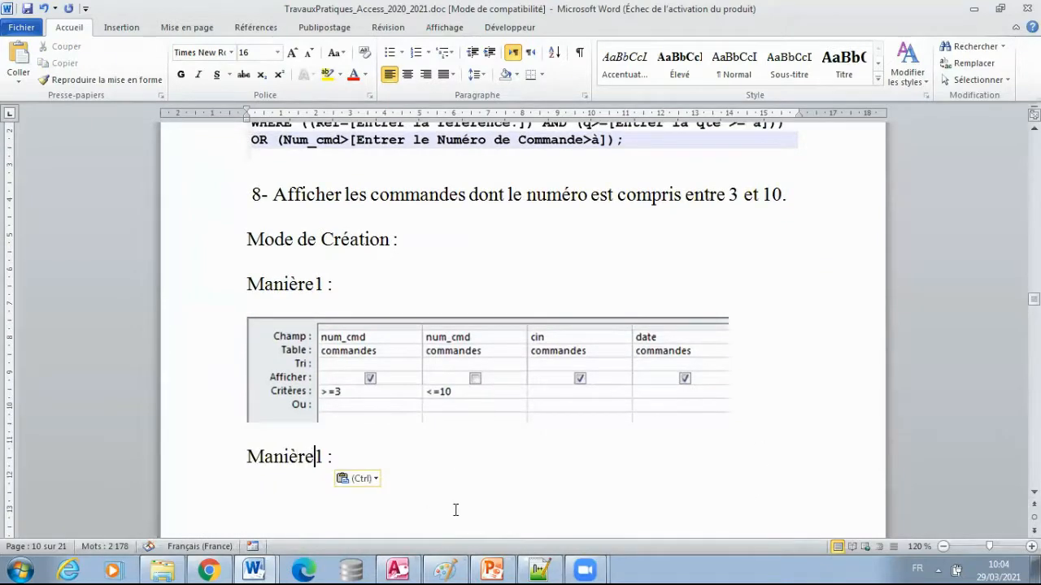
pyautogui.write('2')
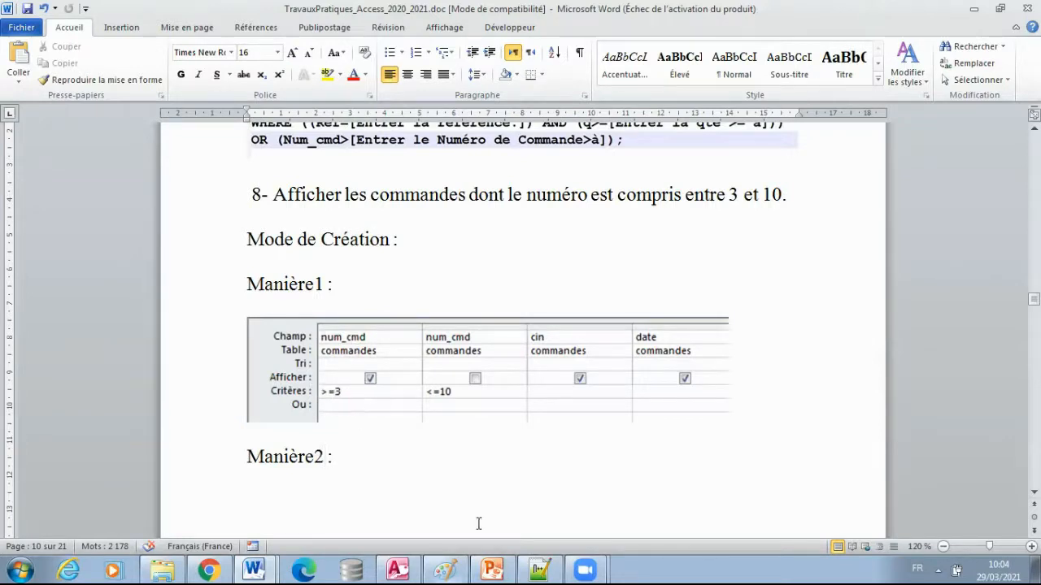
# - Switch to Access and close the open commandes query, saving it as Requête8
pyautogui.click(396, 569)
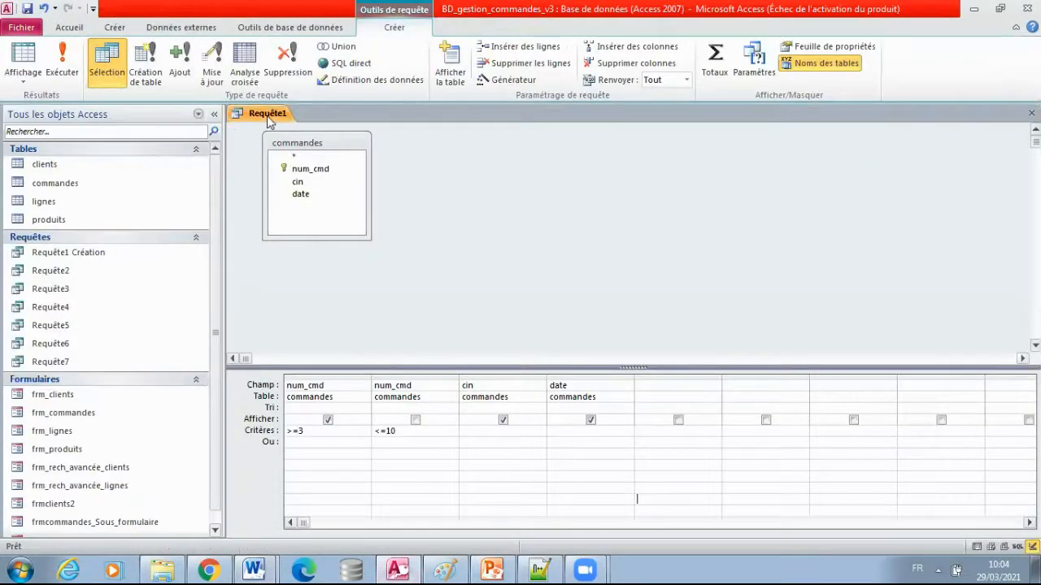
pyautogui.click(1031, 113)
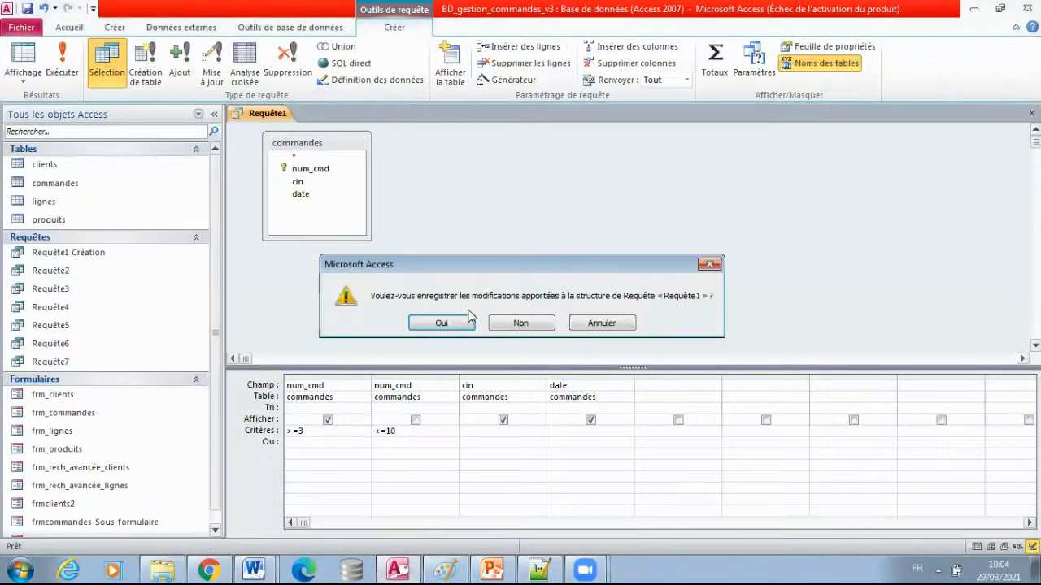
pyautogui.click(459, 321)
pyautogui.click(483, 196)
pyautogui.press('BackSpace')
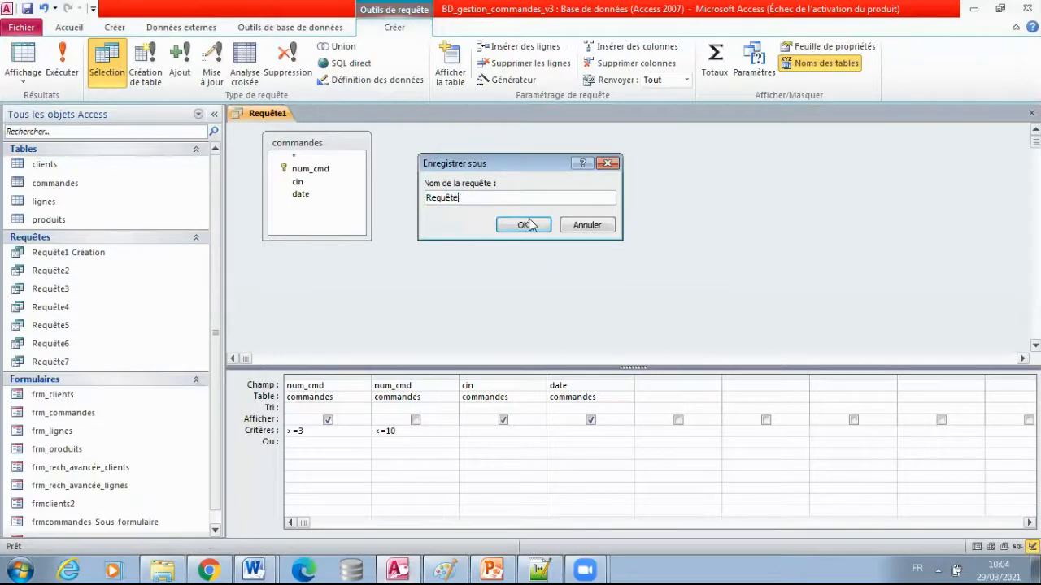
pyautogui.write('8')
pyautogui.click(510, 223)
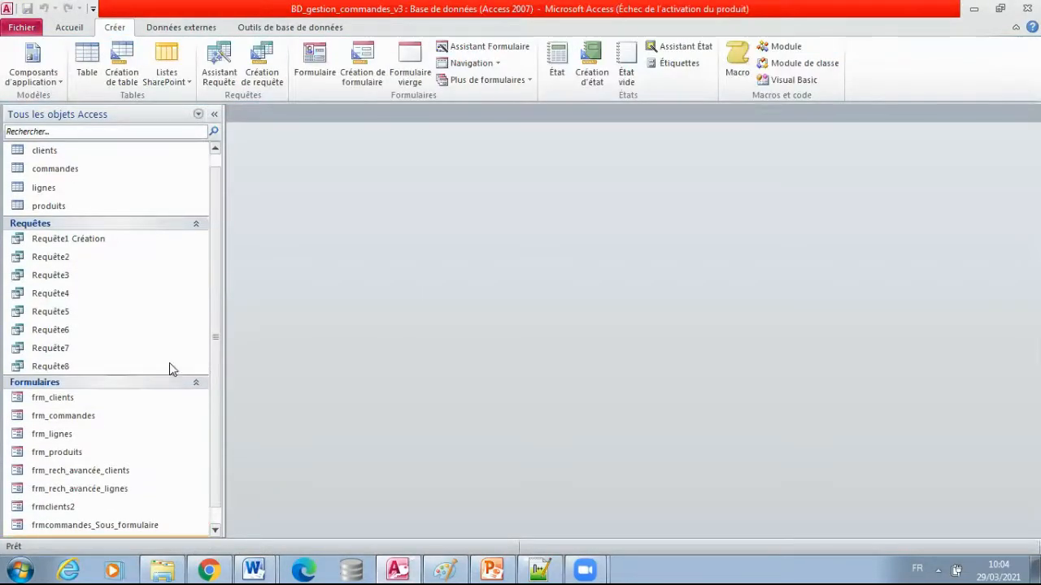
# - Reopen Requête8 in Design view to show its num_cmd criterion in the query grid
pyautogui.rightClick(169, 363)
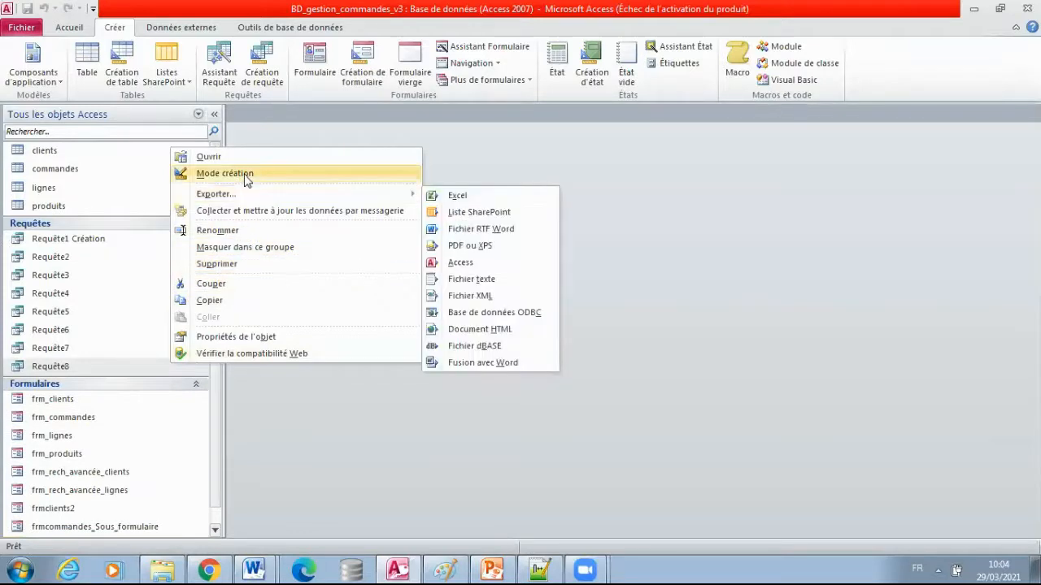
pyautogui.click(246, 178)
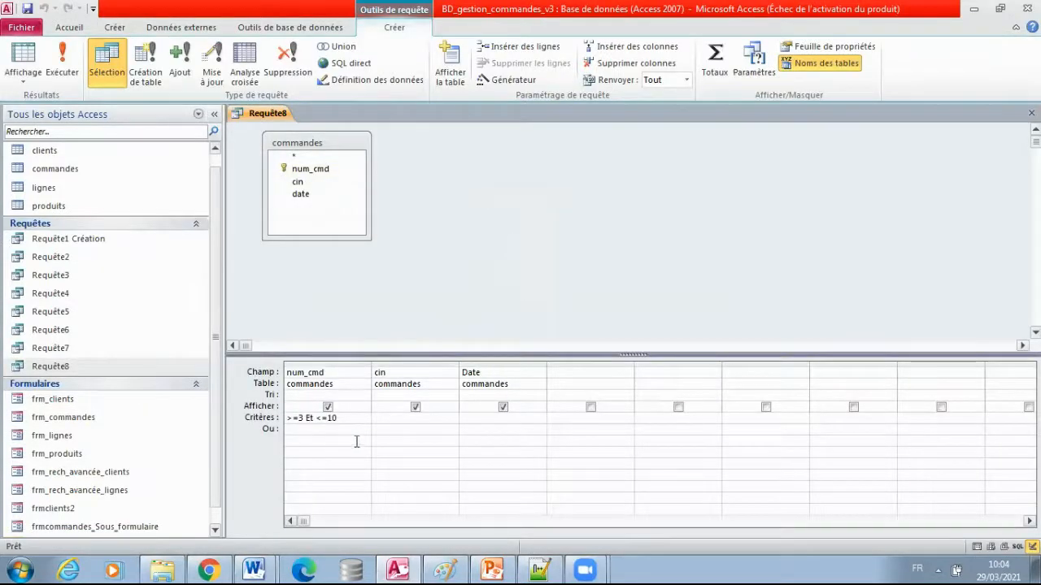
pyautogui.click(323, 441)
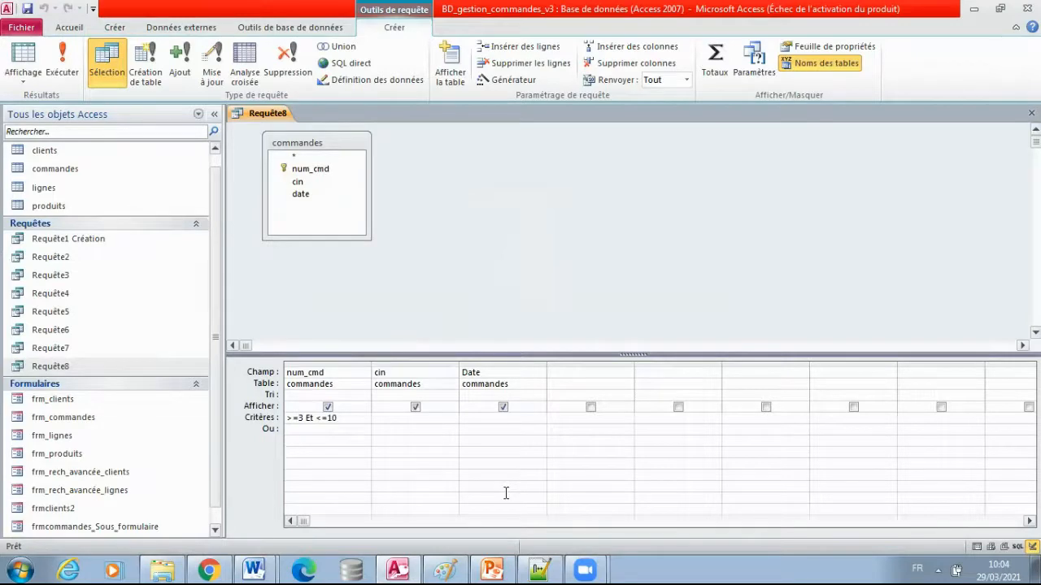
# - Paste a screenshot of the Requête8 design into Paint and copy the grid area covering num_cmd, cin and Date
pyautogui.click(446, 570)
pyautogui.hotkey('ctrl', 'v')
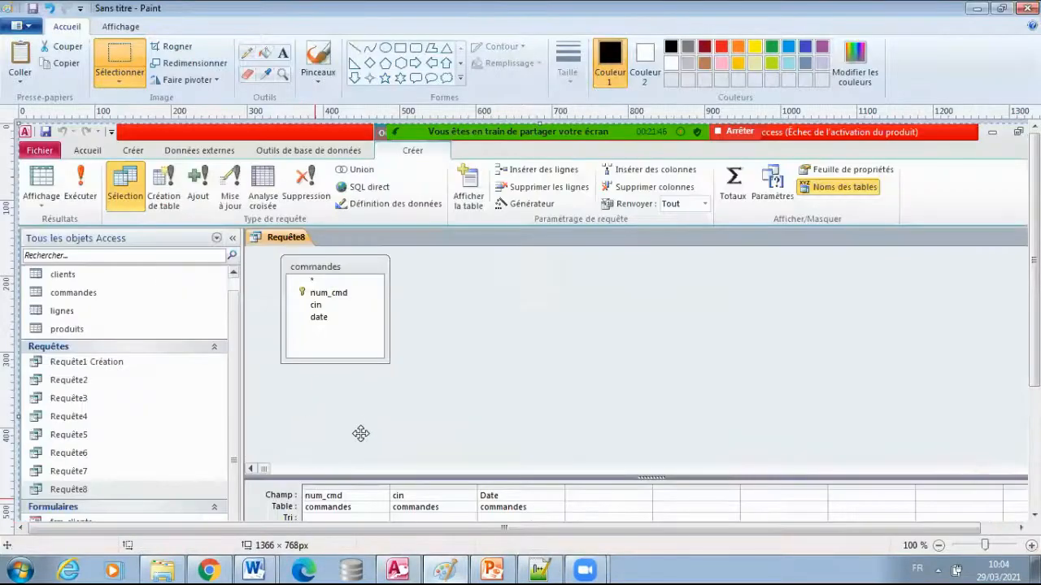
pyautogui.moveTo(360, 432); pyautogui.dragTo(316, 230)
pyautogui.click(111, 72)
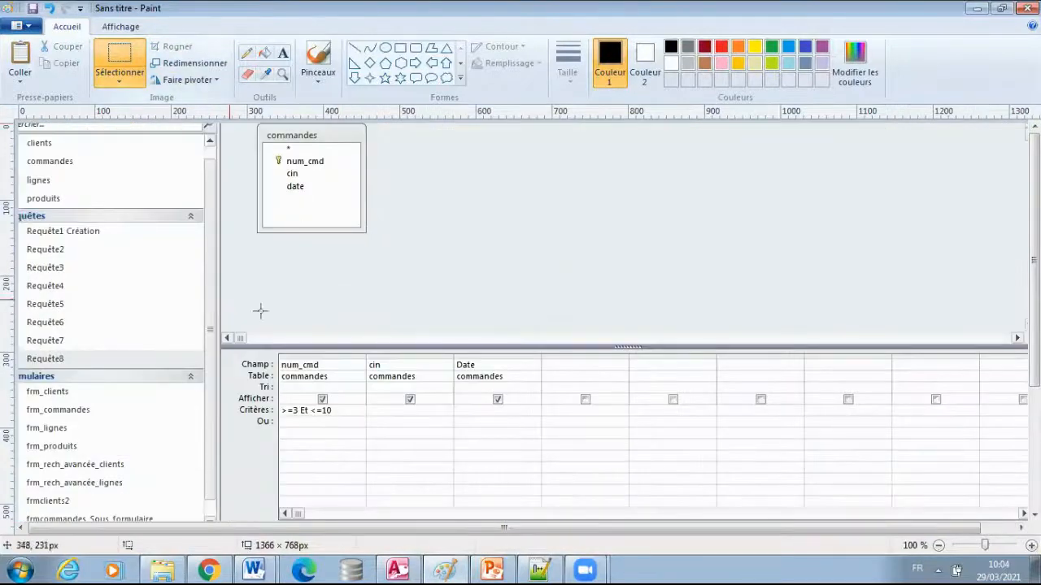
pyautogui.moveTo(216, 351); pyautogui.dragTo(540, 432)
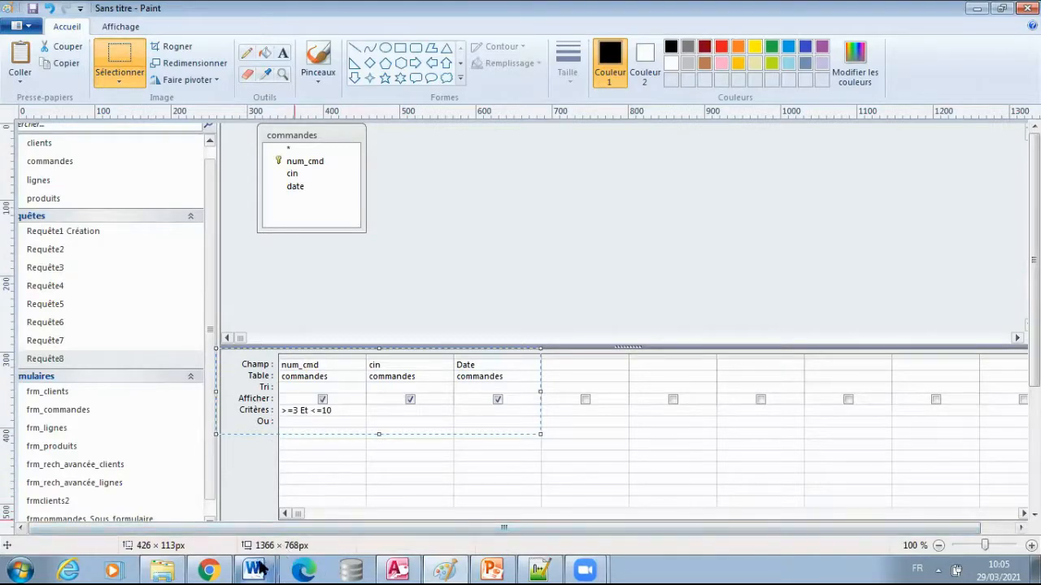
# - Switch to the TravauxPratiques document in Word and paste the grid picture under "Manière2 :", followed by a new line
pyautogui.moveTo(259, 569)
pyautogui.click(229, 535)
pyautogui.click(365, 456)
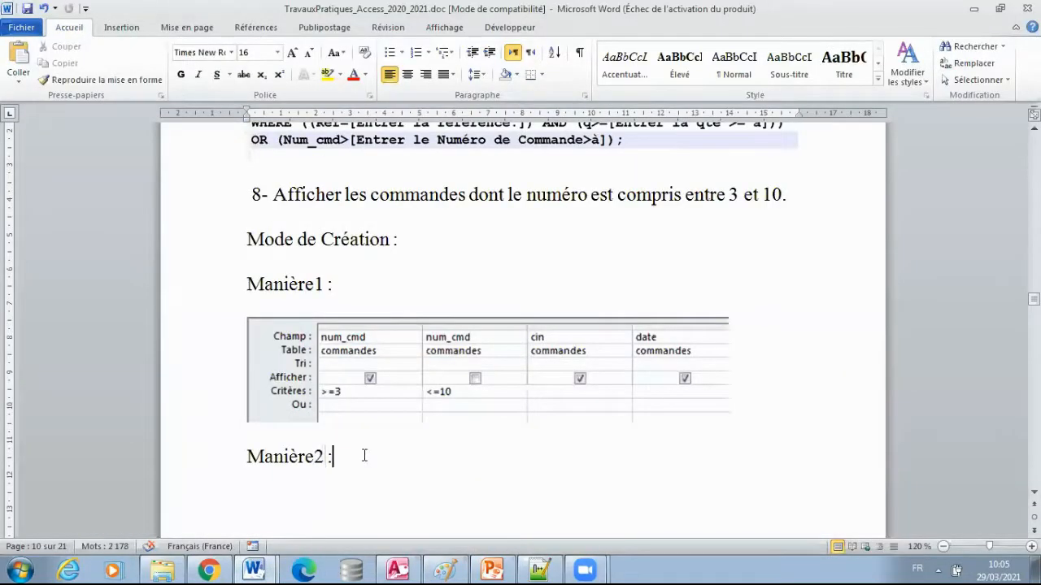
pyautogui.press('Return')
pyautogui.hotkey('ctrl', 'v')
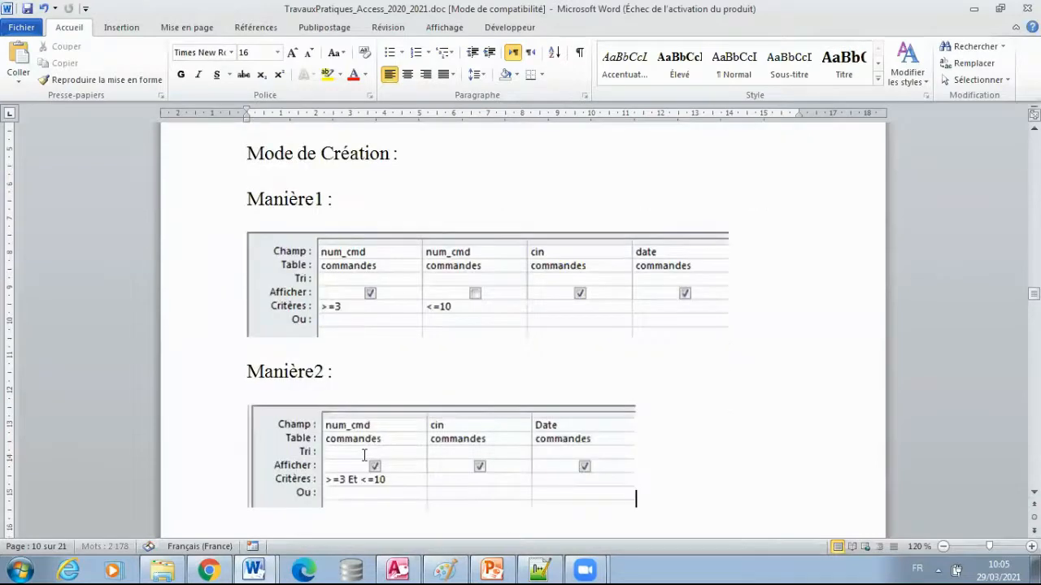
pyautogui.press('Return')
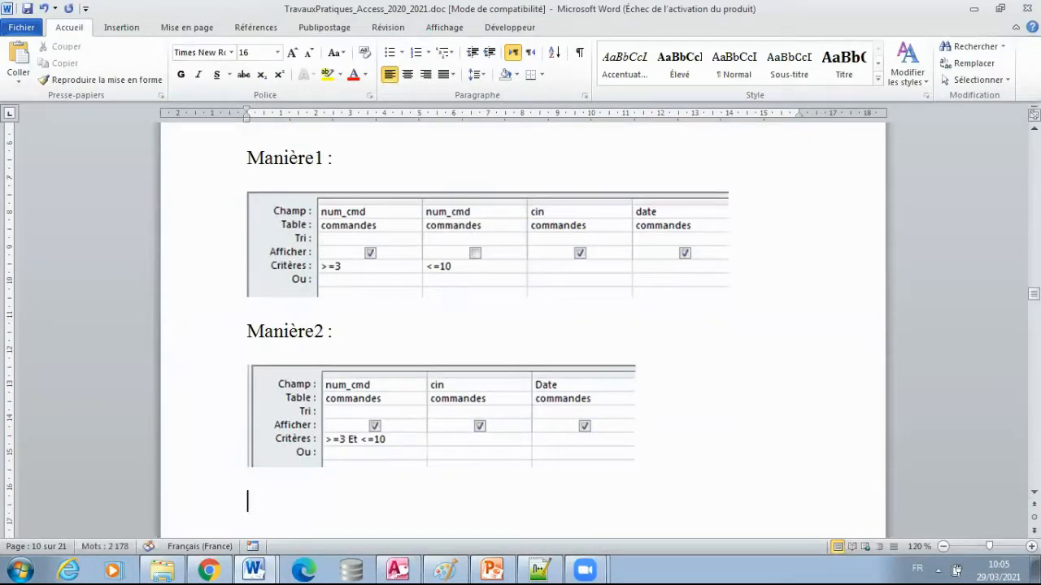
# - Copy the "Manière2 :" heading below the second grid picture, change it to "Manière3 :" and add a new line
pyautogui.click(224, 335)
pyautogui.hotkey('ctrl', 'c')
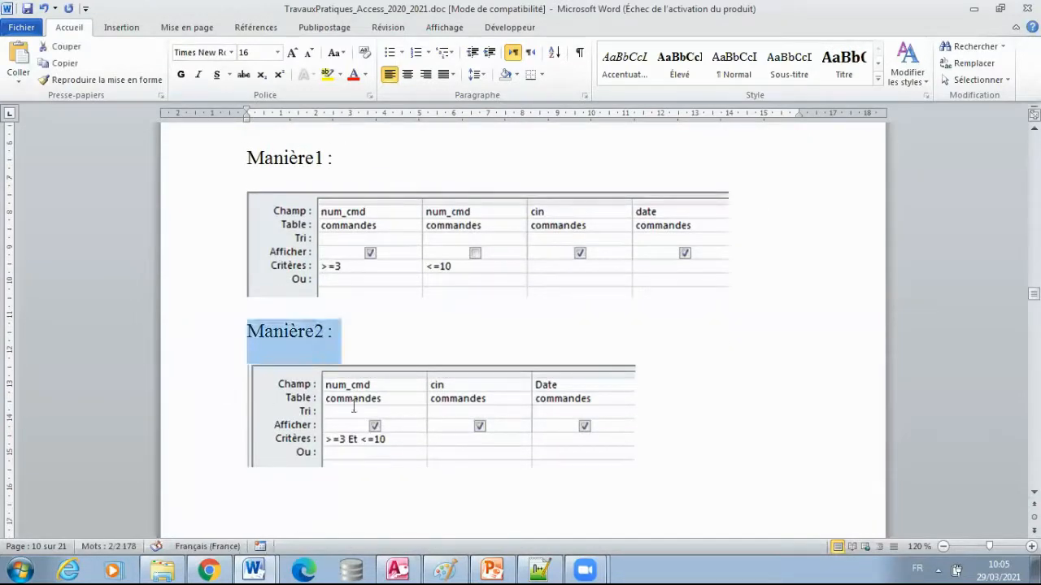
pyautogui.click(301, 487)
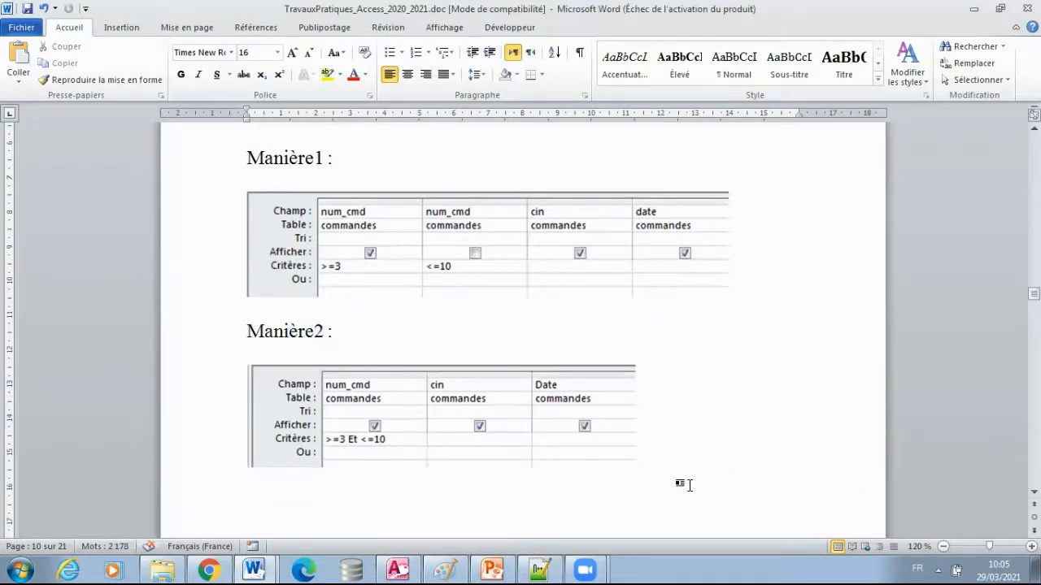
pyautogui.hotkey('ctrl', 'v')
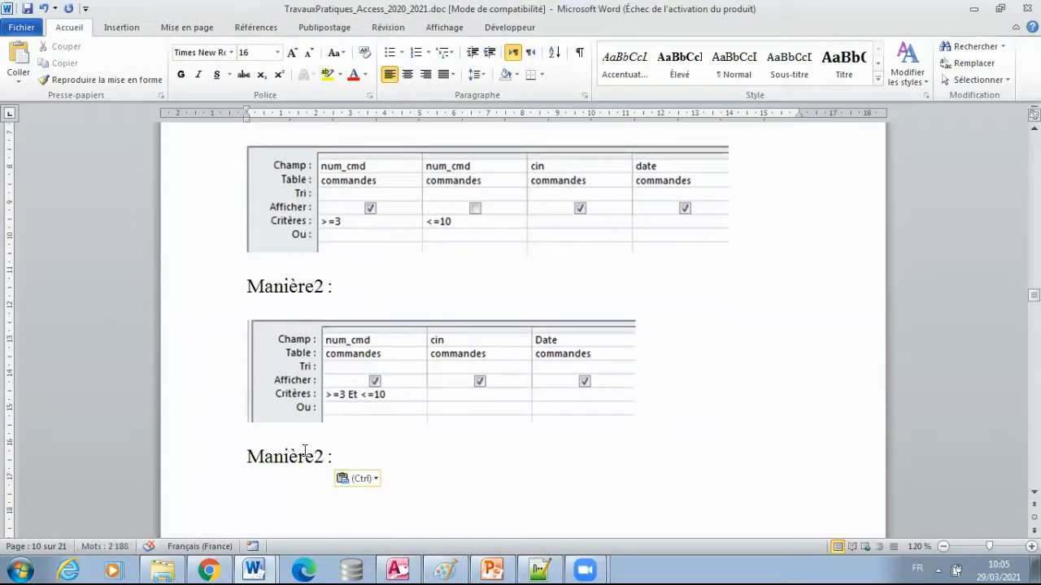
pyautogui.moveTo(316, 459); pyautogui.dragTo(324, 460)
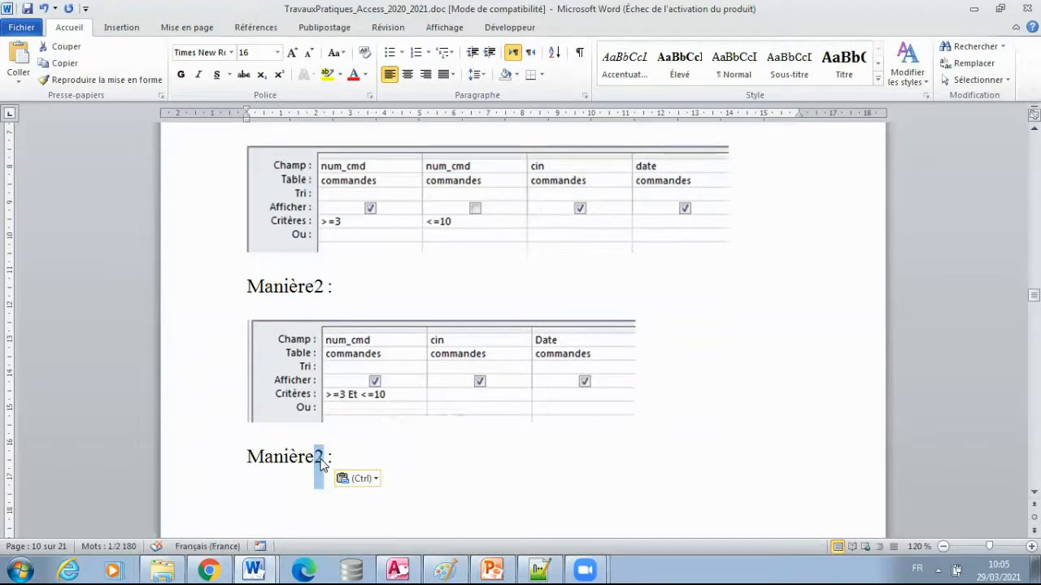
pyautogui.write('3')
pyautogui.click(363, 467)
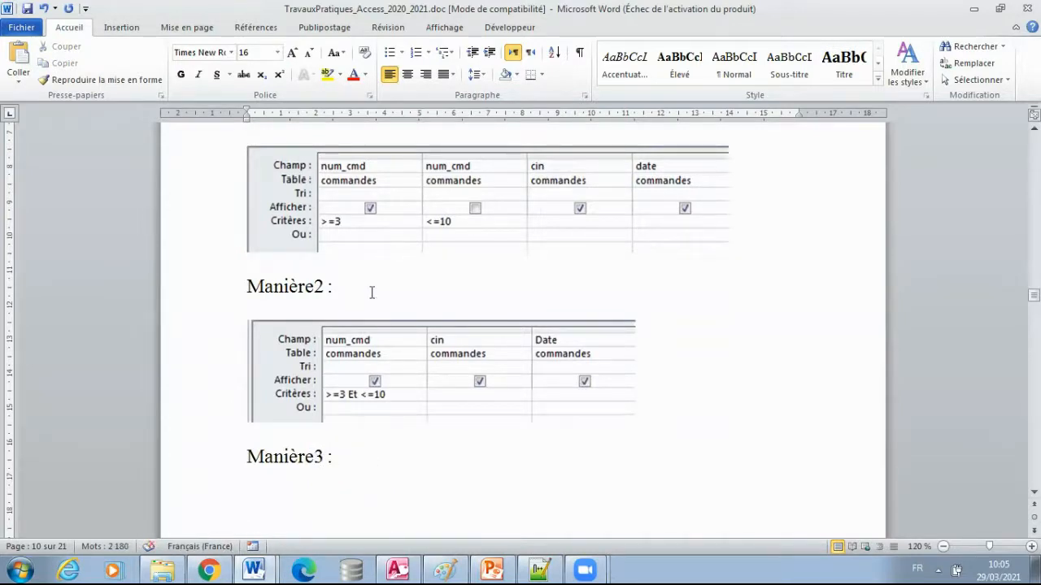
pyautogui.press('Return')
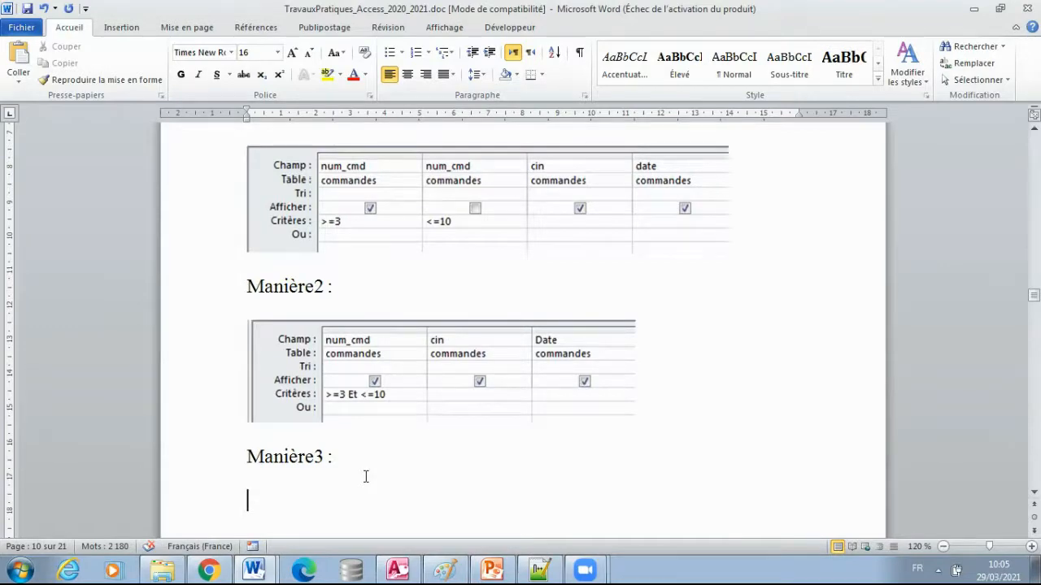
# - Switch to Access and replace the num_cmd criterion of Requête8 with Entre 3 et 10
pyautogui.click(404, 567)
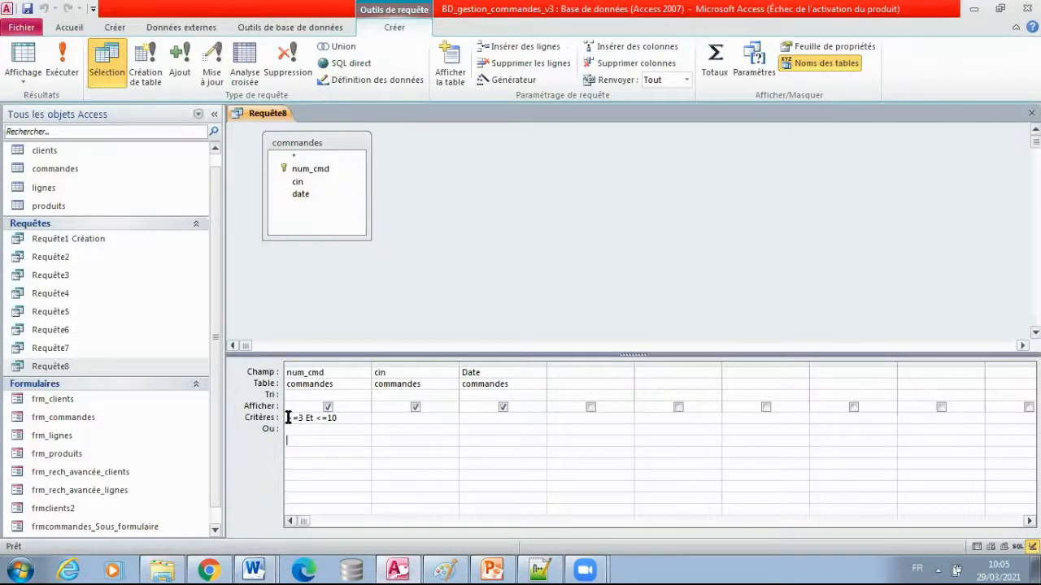
pyautogui.moveTo(285, 418); pyautogui.dragTo(429, 438)
pyautogui.press('BackSpace')
pyautogui.write('Entre 3  et')
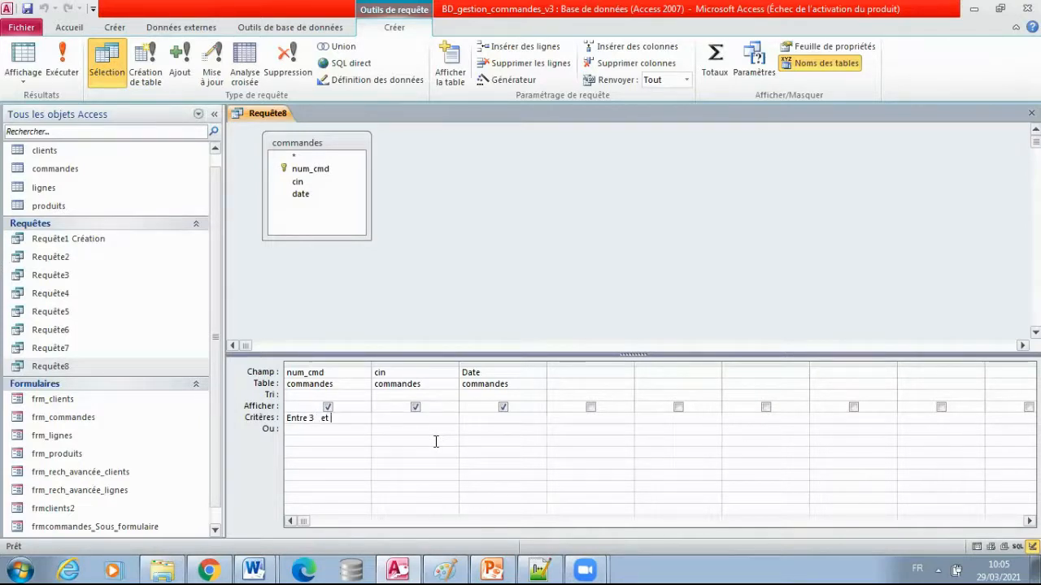
pyautogui.write(' 10')
pyautogui.click(354, 443)
# - Run Requête8 to check its records, and return to its Design view
pyautogui.click(63, 59)
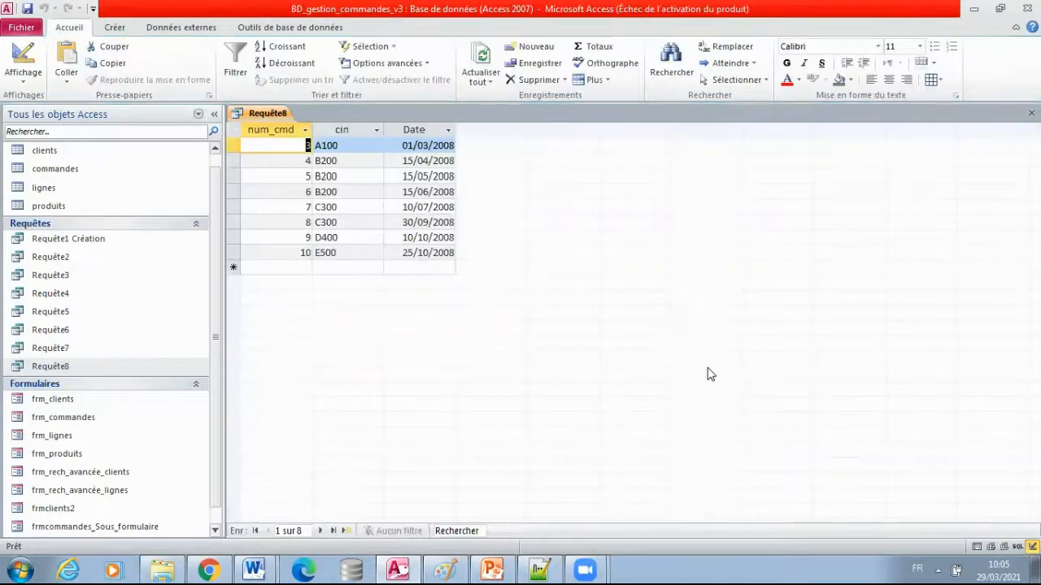
pyautogui.rightClick(267, 114)
pyautogui.click(350, 172)
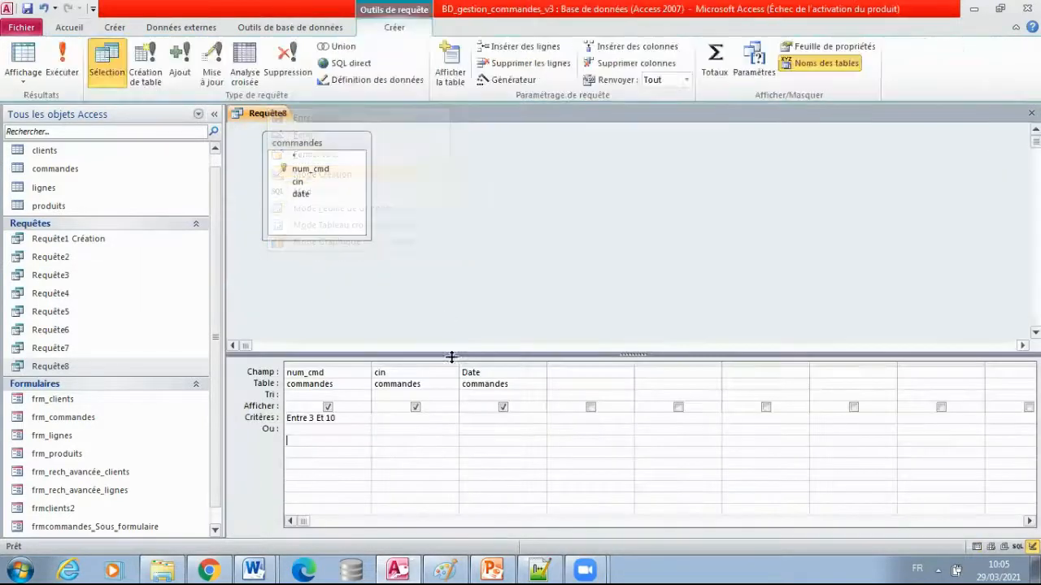
pyautogui.click(449, 465)
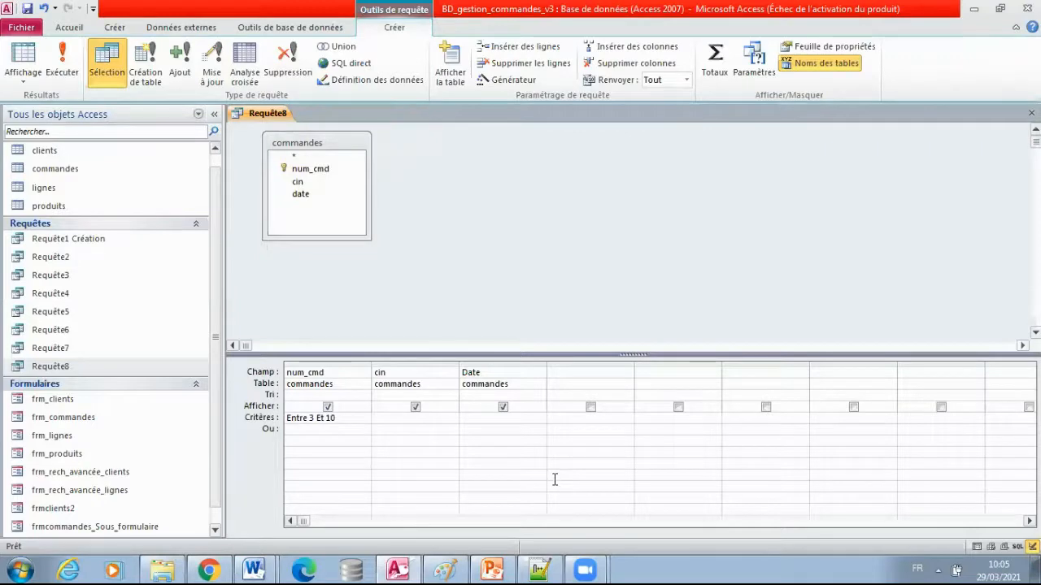
# - Switch to Paint, paste a screenshot of the Requête8 design and copy the grid area covering num_cmd, cin and Date
pyautogui.click(455, 569)
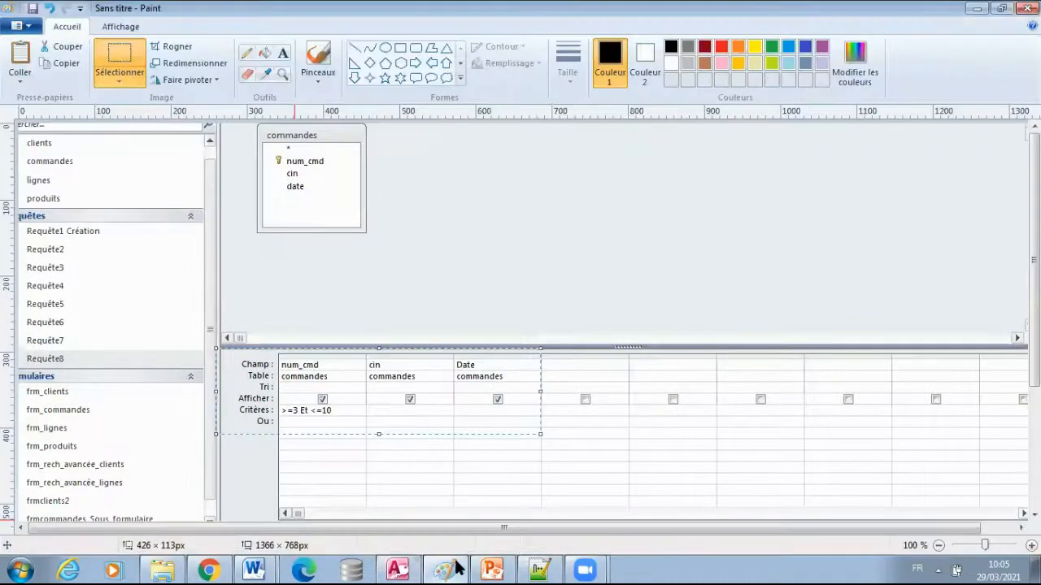
pyautogui.hotkey('ctrl', 'v')
pyautogui.scroll(-3, 323, 414)
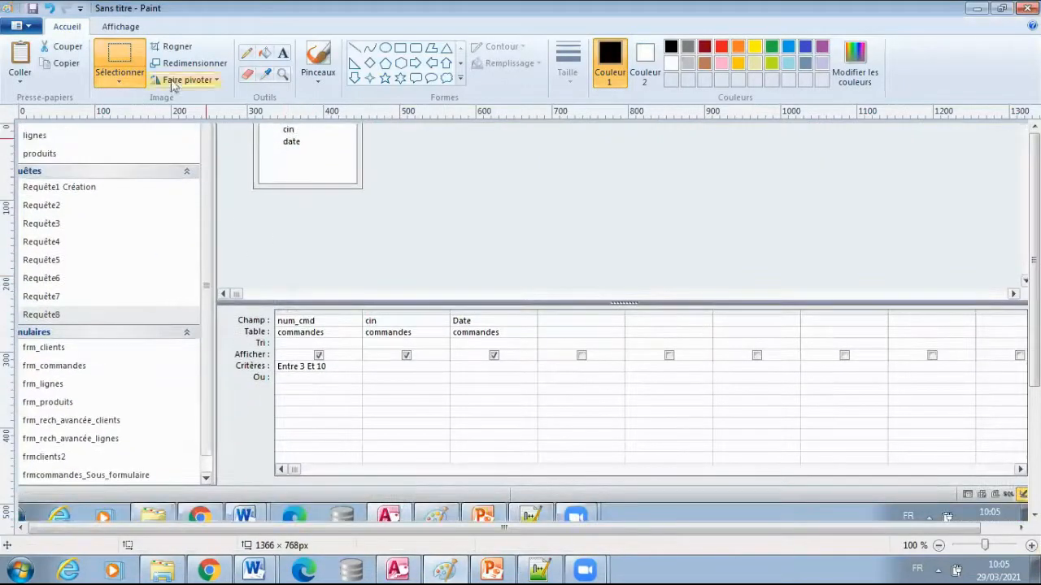
pyautogui.click(130, 61)
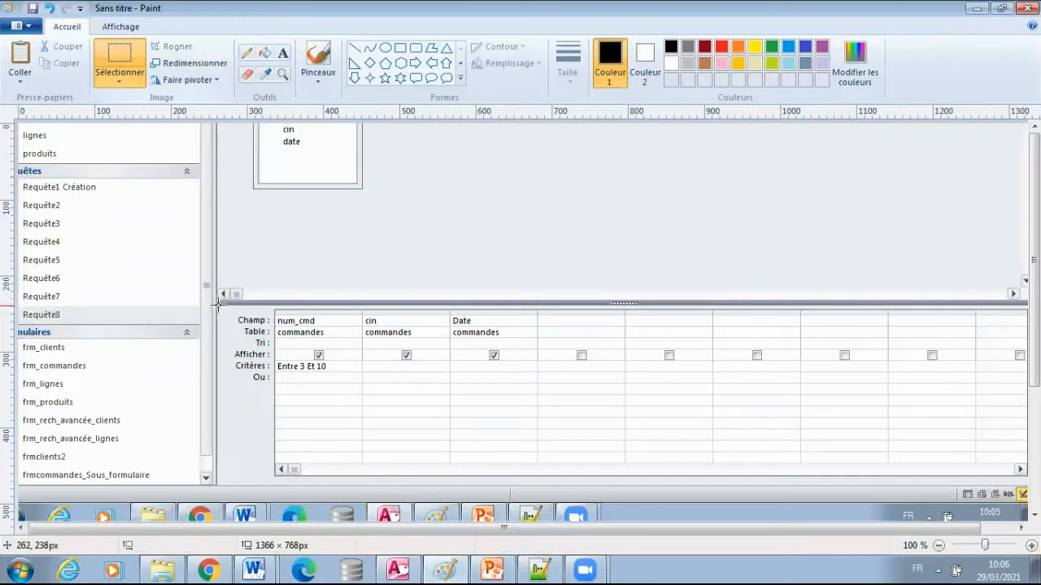
pyautogui.moveTo(217, 305); pyautogui.dragTo(533, 387)
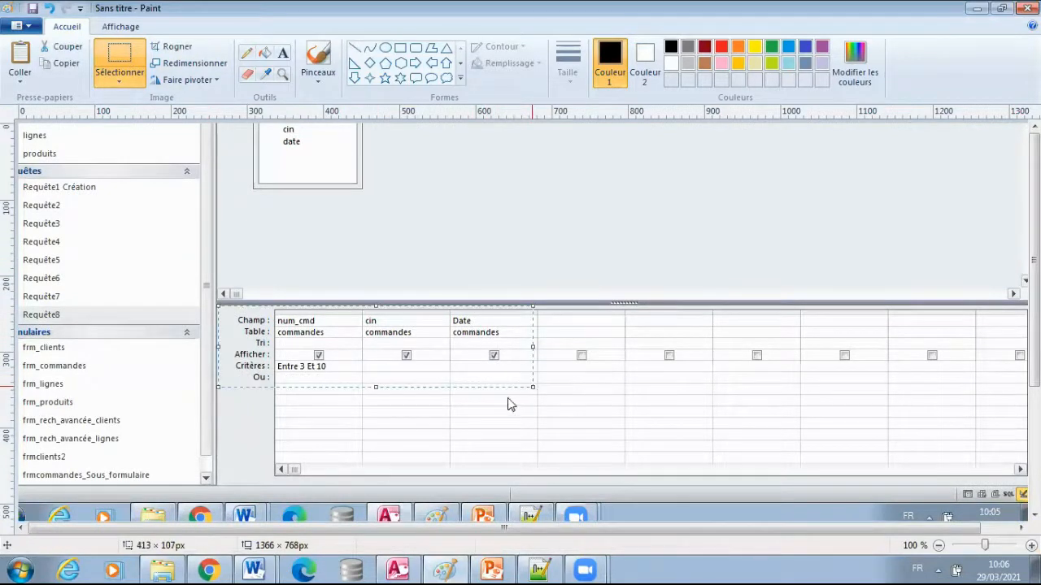
# - Switch to the TravauxPratiques document in Word, paste the grid picture under "Manière3 :" and add the line "Mode SQL :" below
pyautogui.moveTo(254, 569)
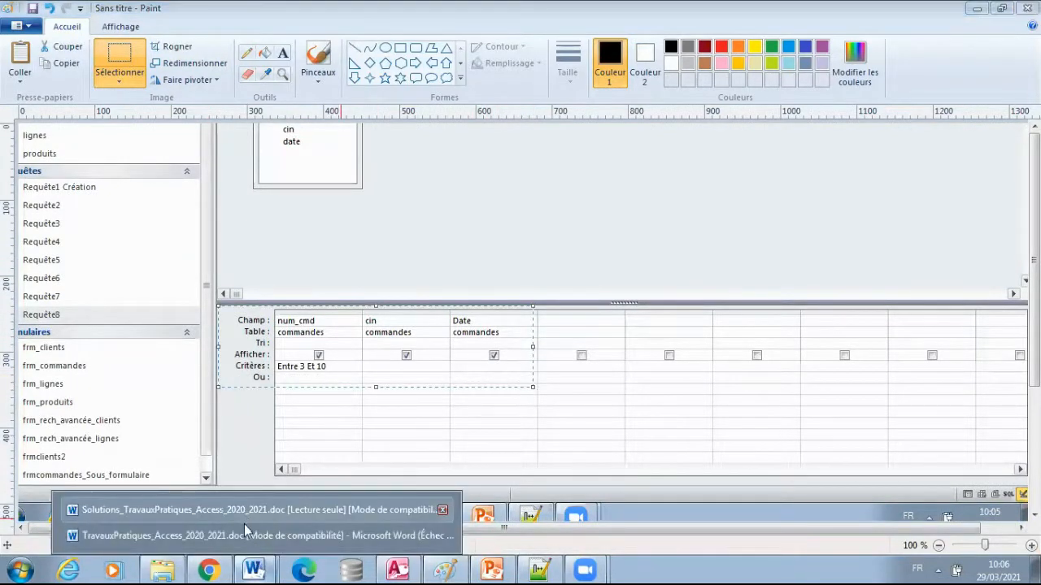
pyautogui.click(245, 532)
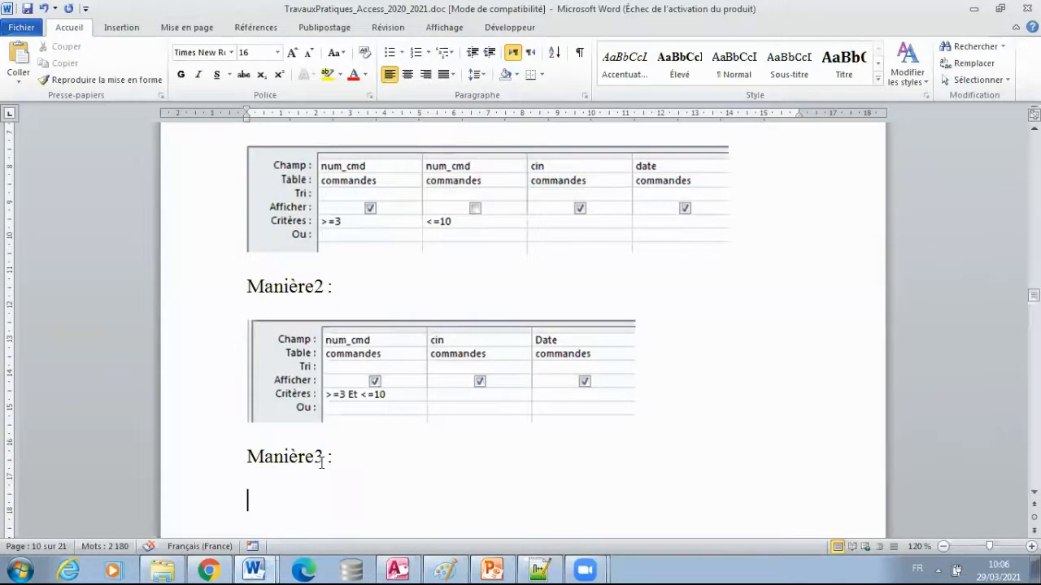
pyautogui.hotkey('ctrl', 'v')
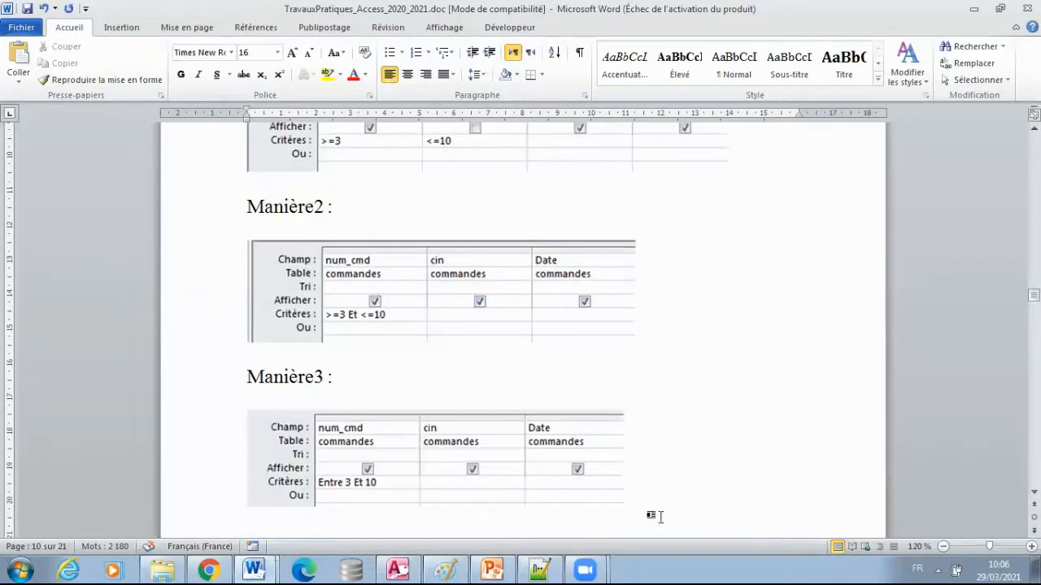
pyautogui.press('Return')
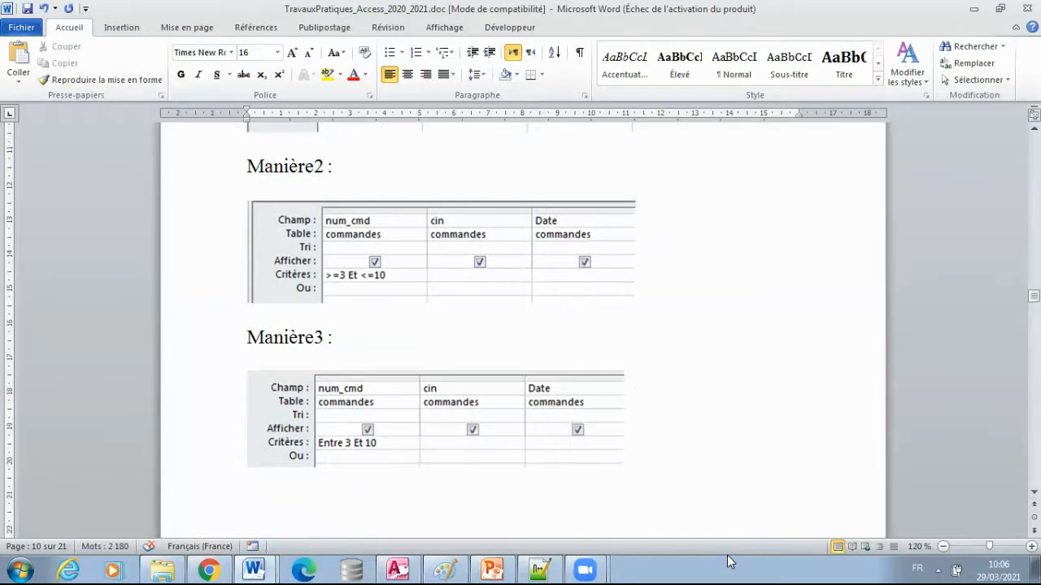
pyautogui.write('Mode SQL')
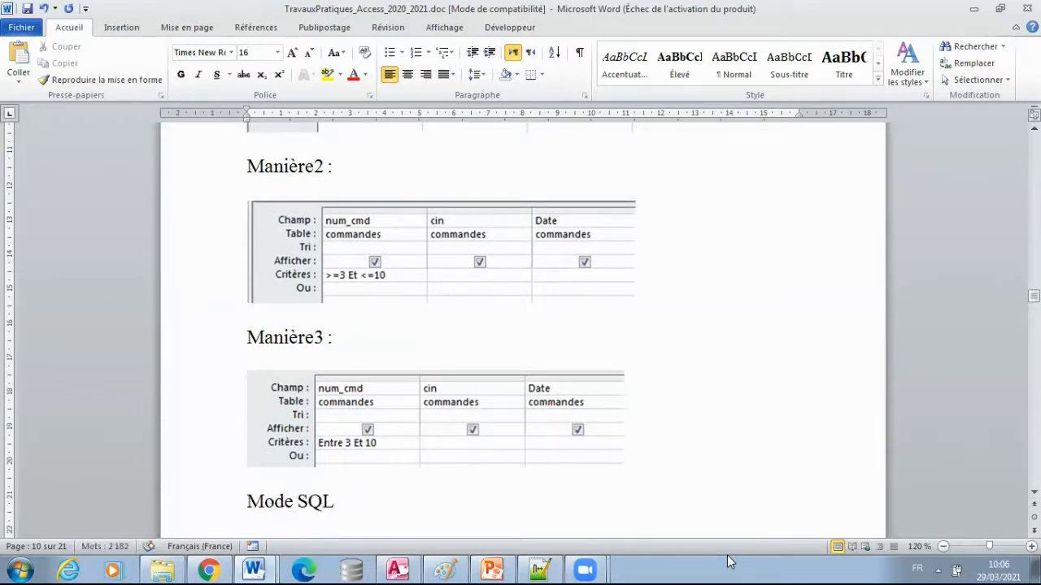
pyautogui.write(' :')
# - Switch to Notepad++ and create a new file starting with the line SELECT Num_cmd, Cin, Date
pyautogui.click(527, 569)
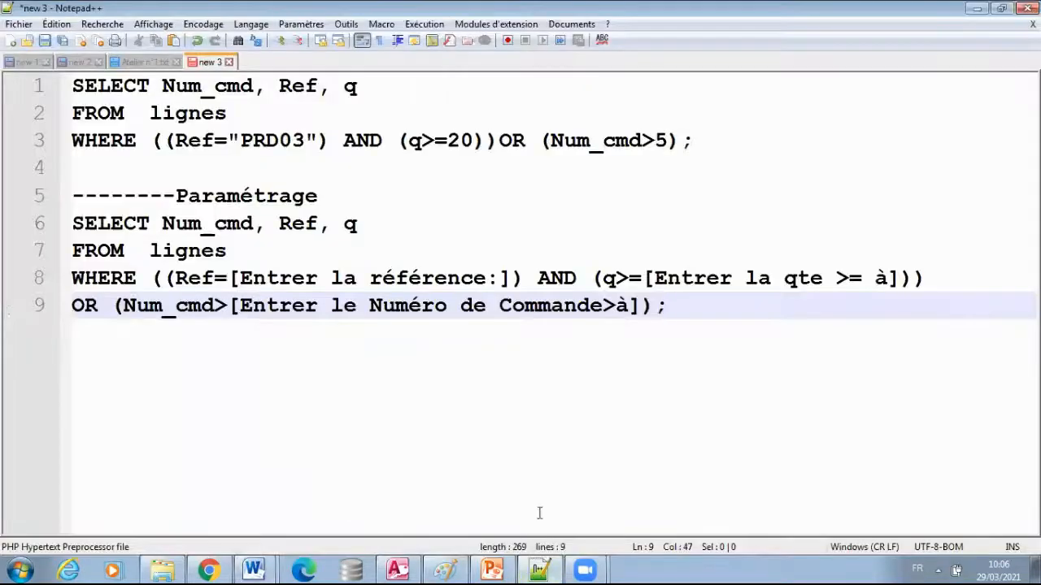
pyautogui.click(11, 40)
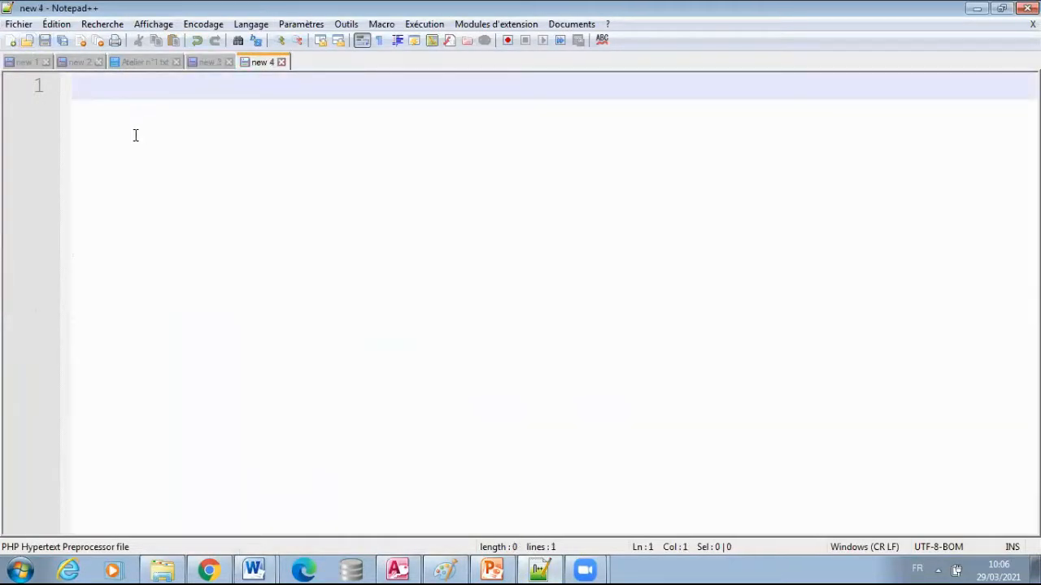
pyautogui.write('SE')
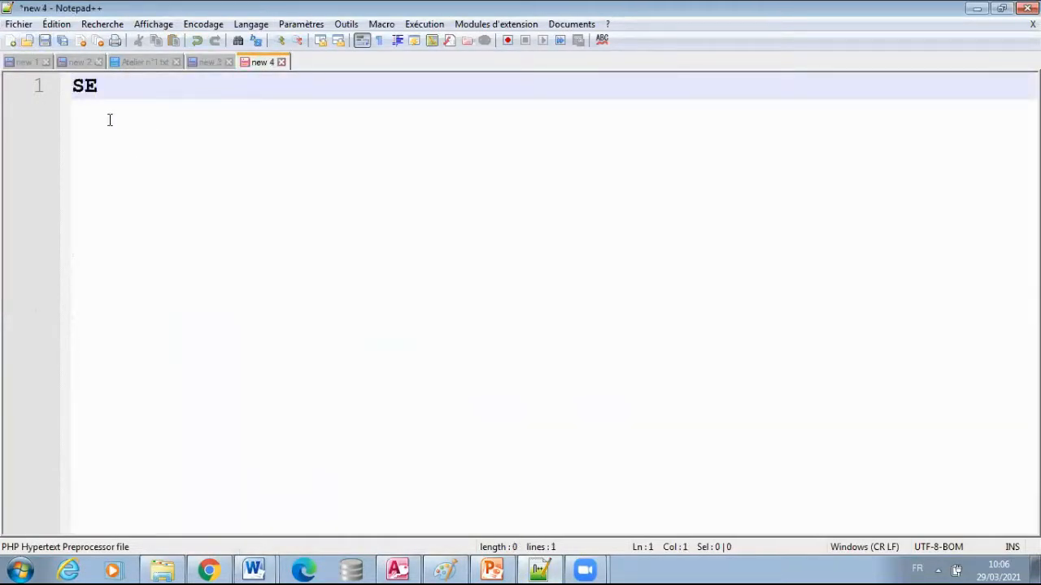
pyautogui.write('LECT Num_cmd')
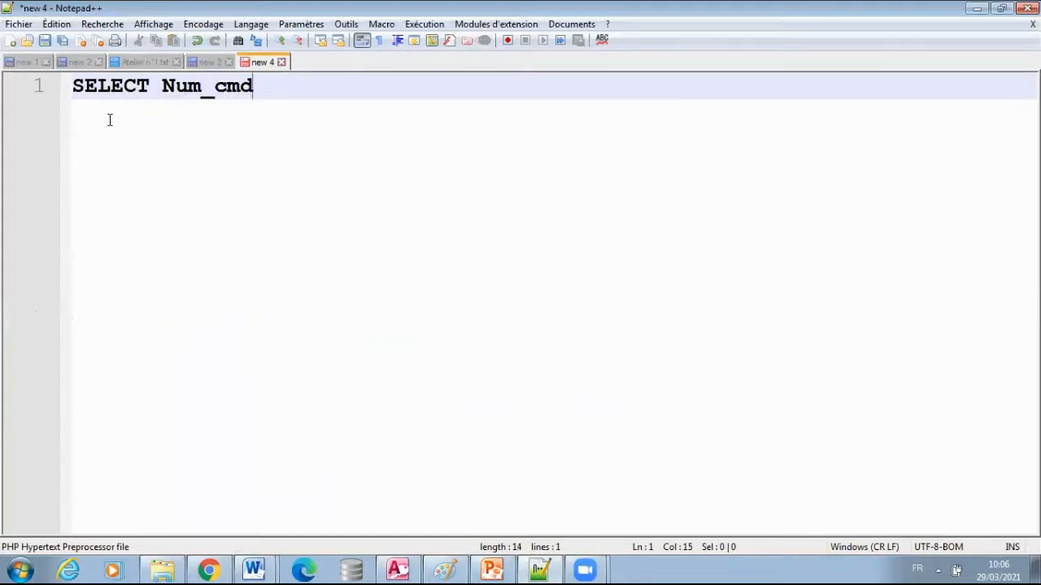
pyautogui.write(', Cin, Date')
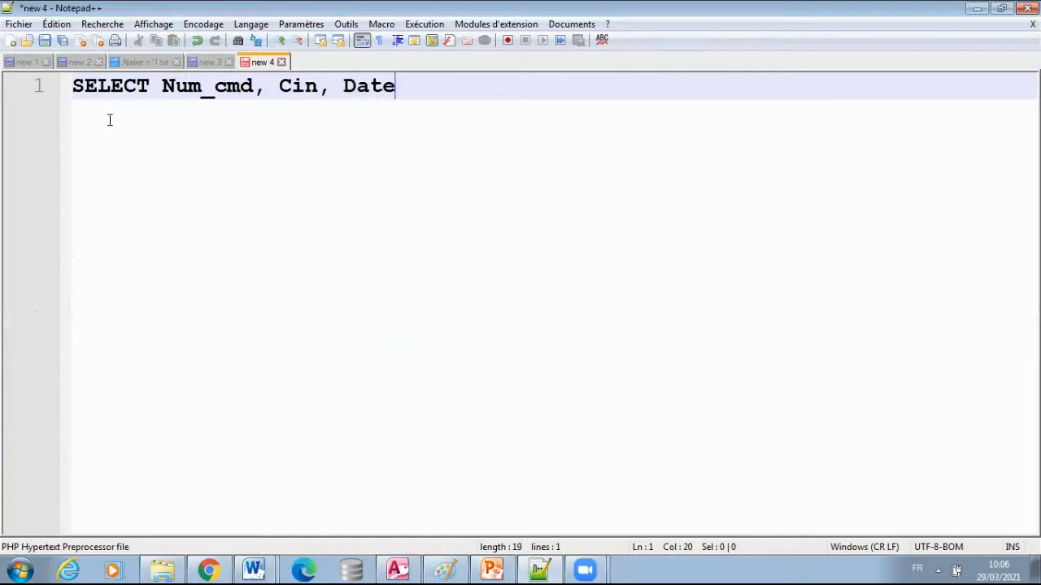
pyautogui.press('Return')
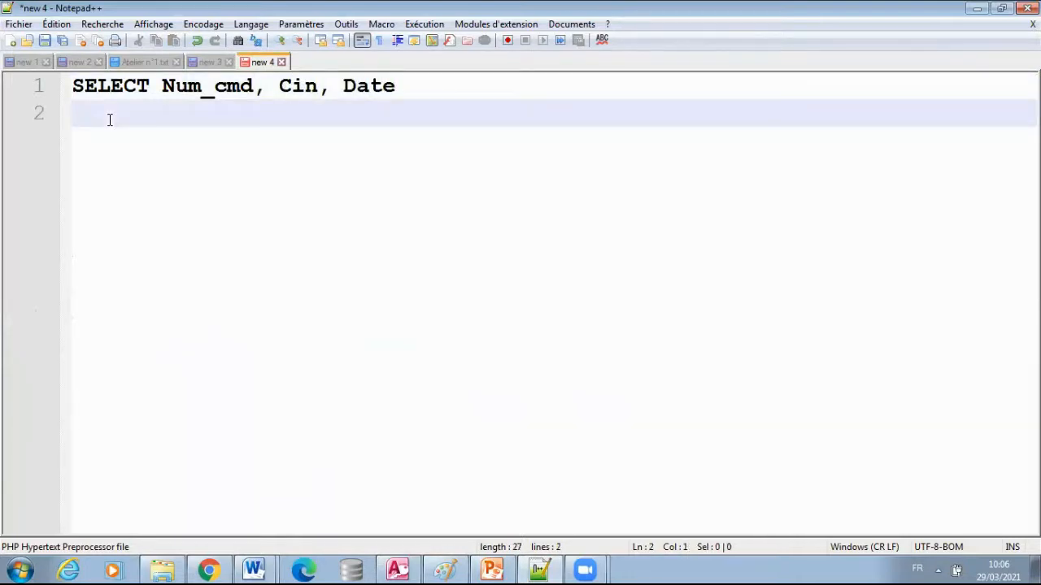
# - Add the line FROM Commandes to the query and start a WHERE line beneath it
pyautogui.write('FROM Colmma')
pyautogui.press('BackSpace')
pyautogui.press('BackSpace')
pyautogui.press('BackSpace')
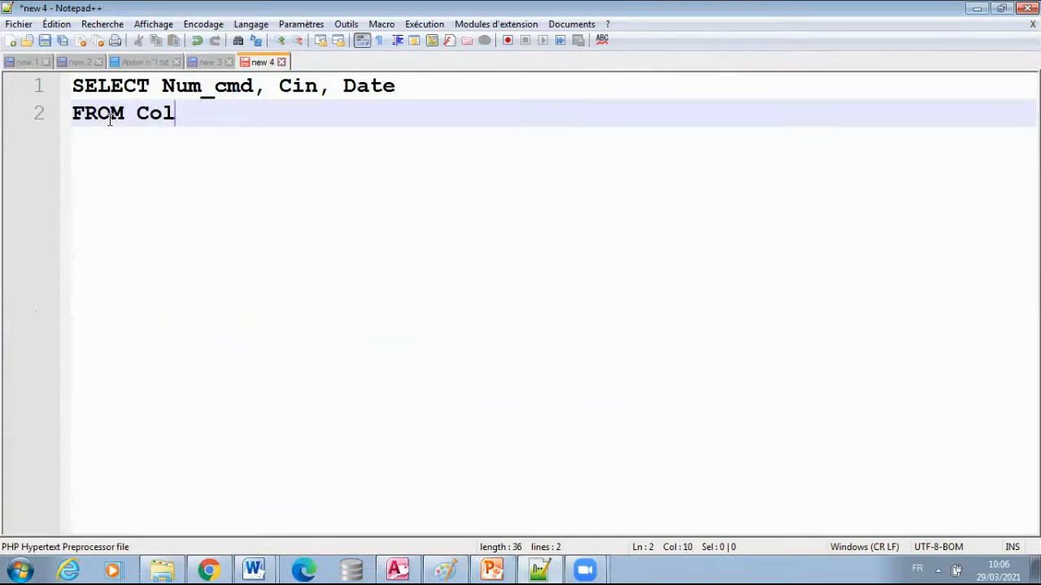
pyautogui.press('BackSpace')
pyautogui.write('mmandes')
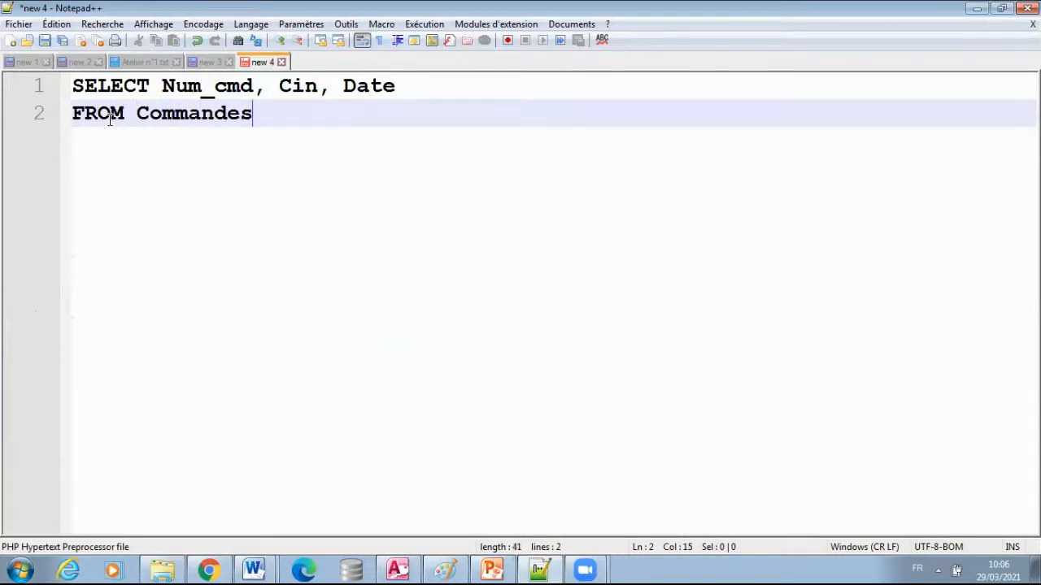
pyautogui.press('Return')
pyautogui.write('WHEER')
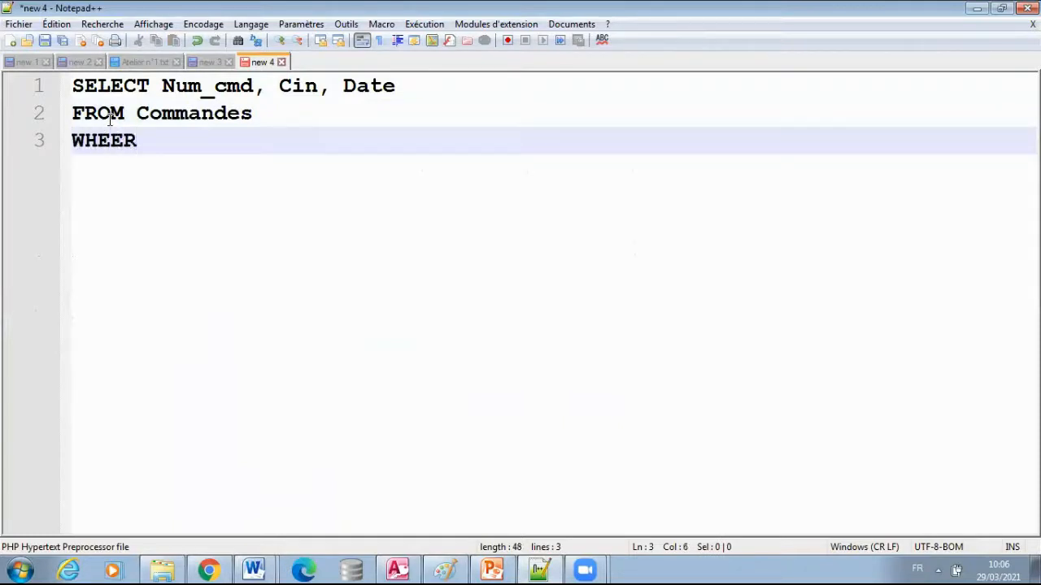
pyautogui.press('BackSpace')
pyautogui.press('BackSpace')
pyautogui.write('RE')
# - Insert the comment line "-------Manière1" above the SELECT statement
pyautogui.click(70, 93)
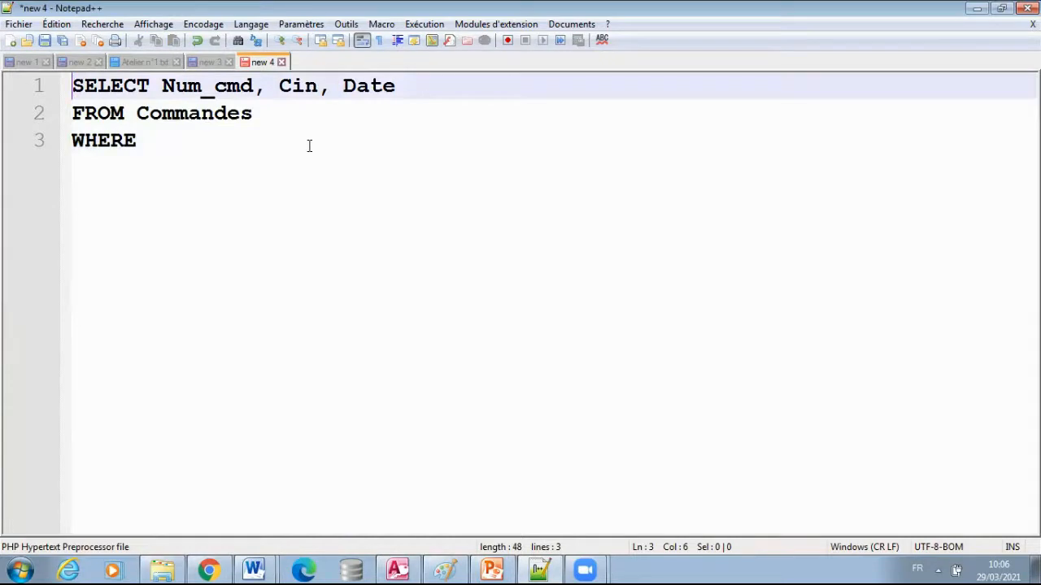
pyautogui.press('Return')
pyautogui.press('Up')
pyautogui.write('-------')
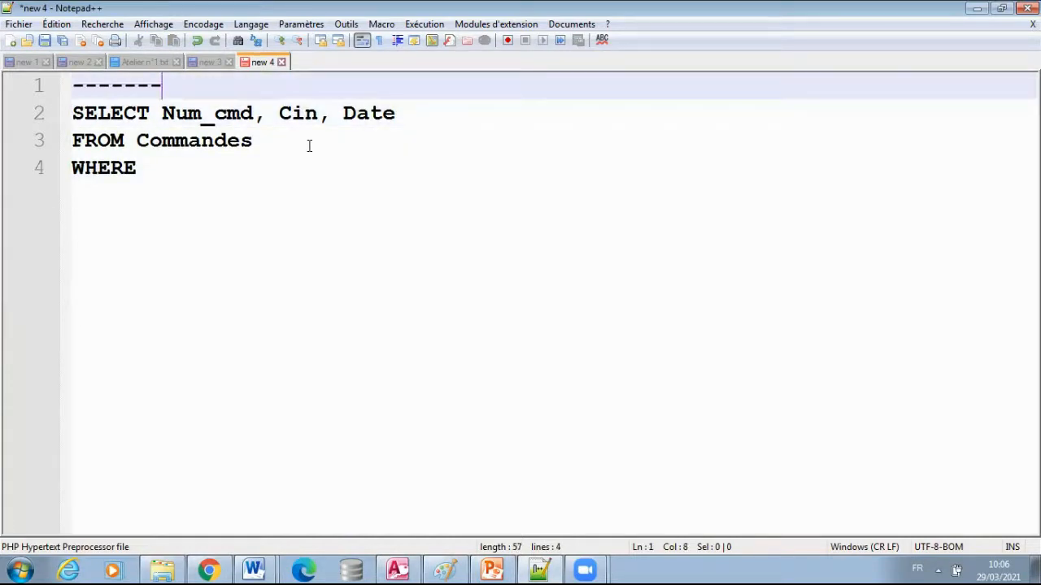
pyautogui.write('Manière')
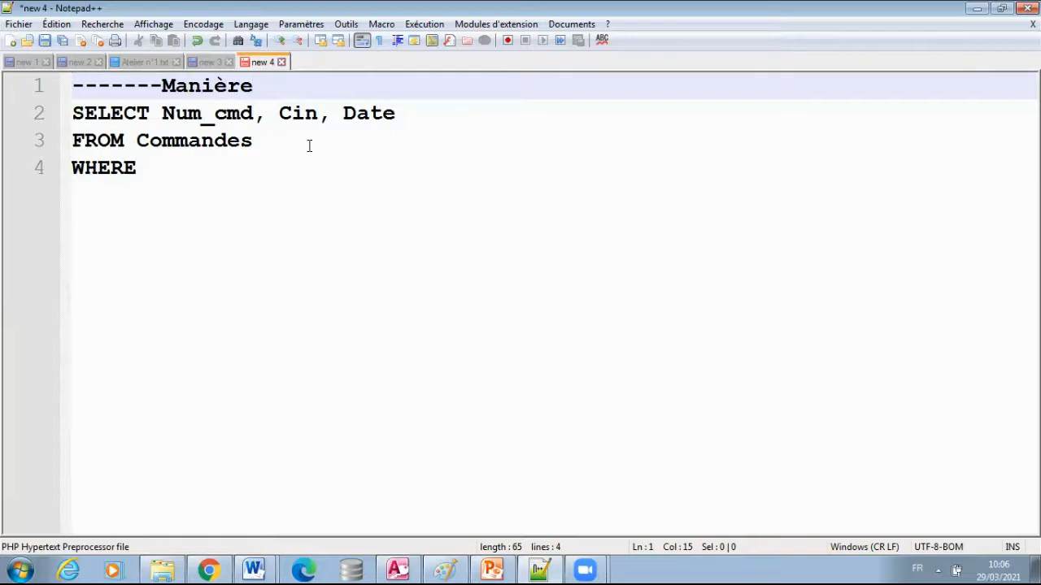
pyautogui.write('1')
# - Complete the WHERE line with the condition (Num_cmd>=3) AND (Num_cmd<=10); and leave a blank line beneath it
pyautogui.click(164, 173)
pyautogui.write('(')
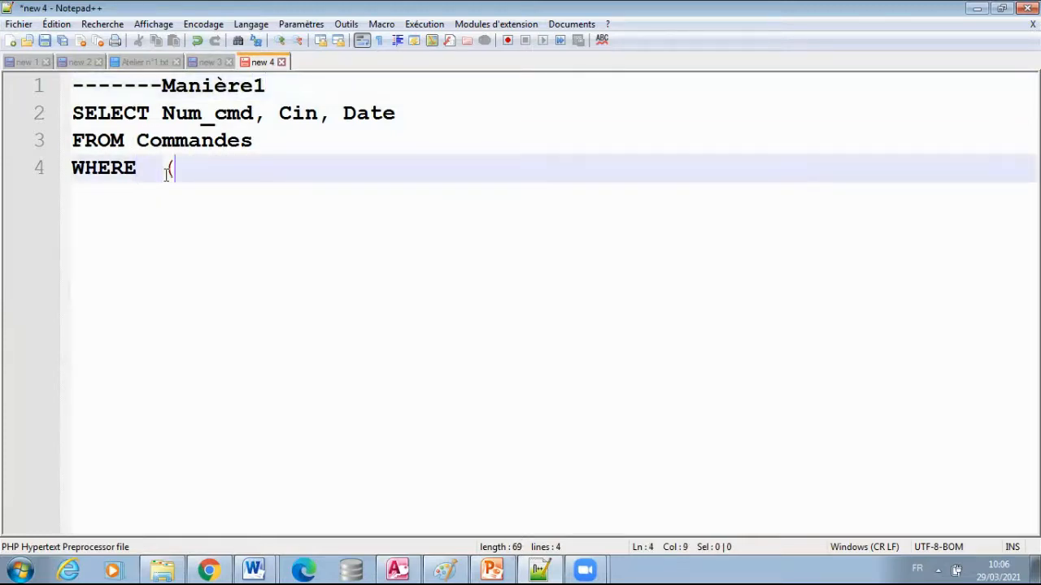
pyautogui.write('Num_cmd')
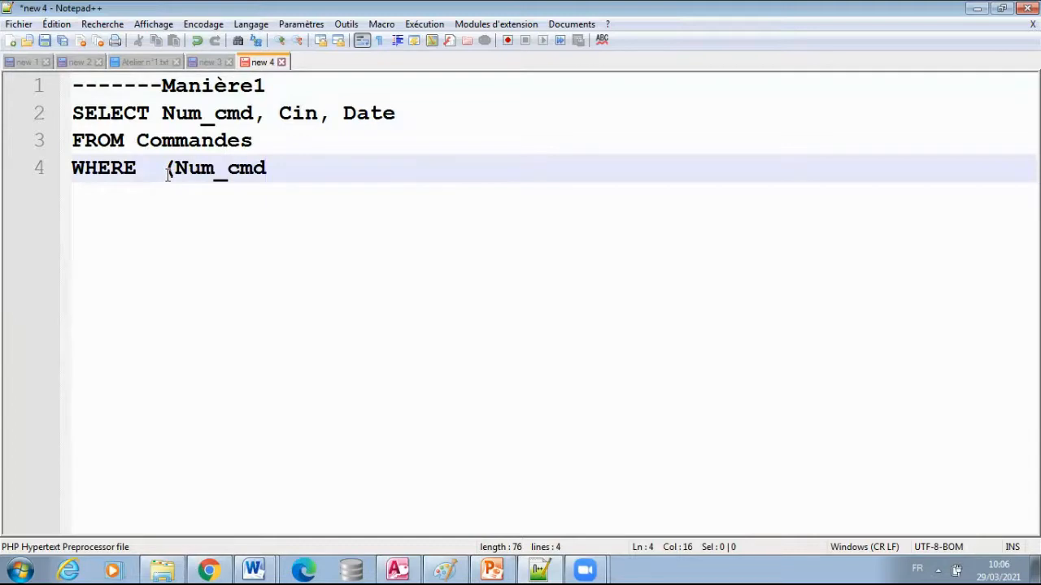
pyautogui.write('>=3)   AND')
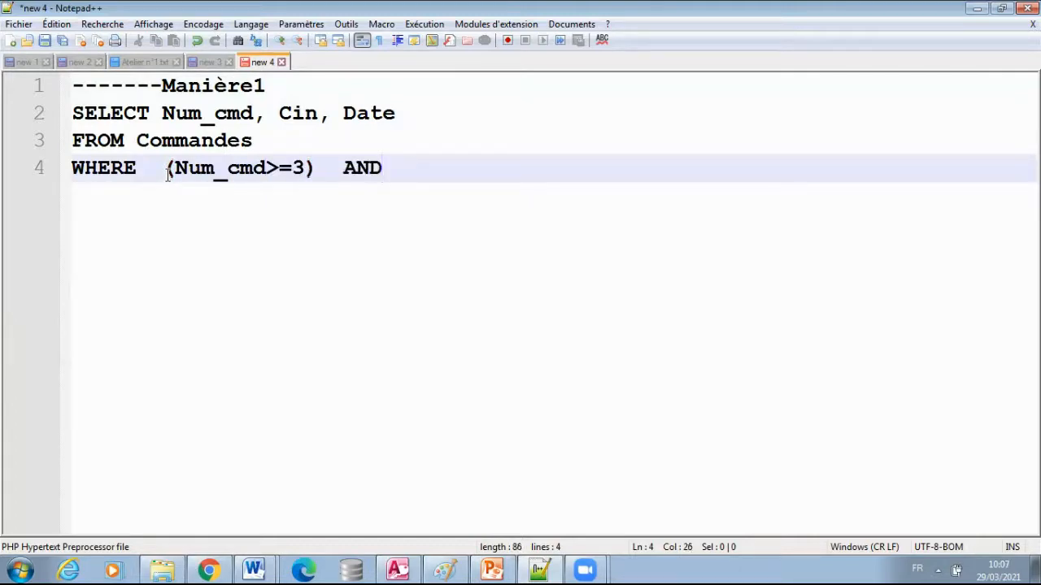
pyautogui.write('(Num_cmd')
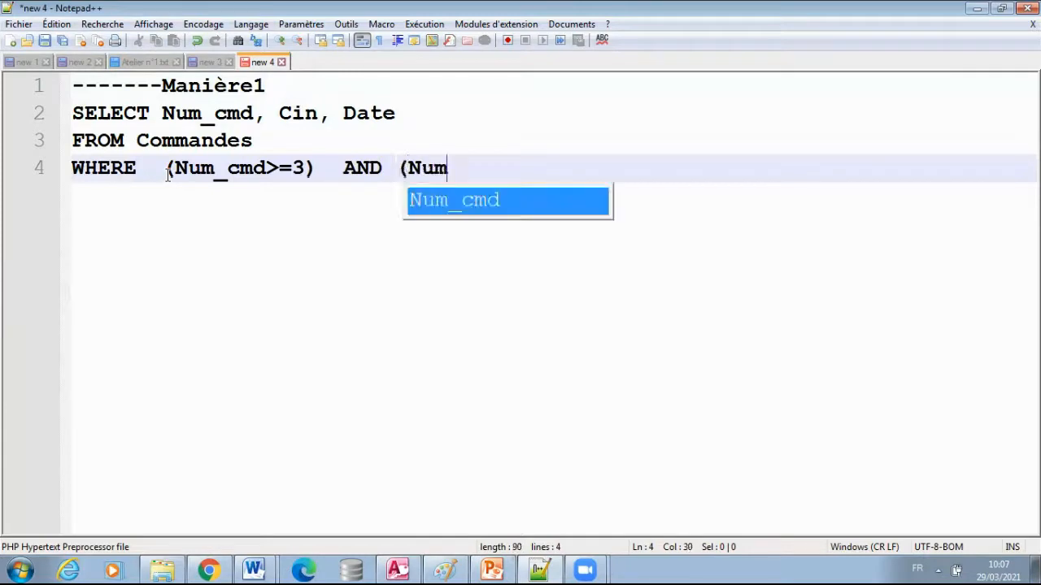
pyautogui.write('<')
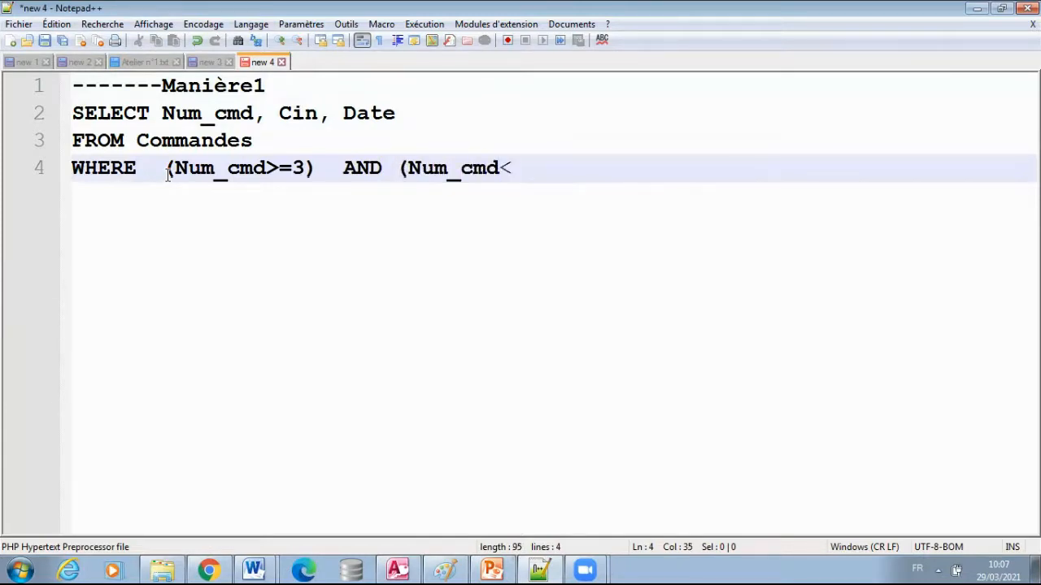
pyautogui.write('=10);')
pyautogui.press('Return')
pyautogui.press('Return')
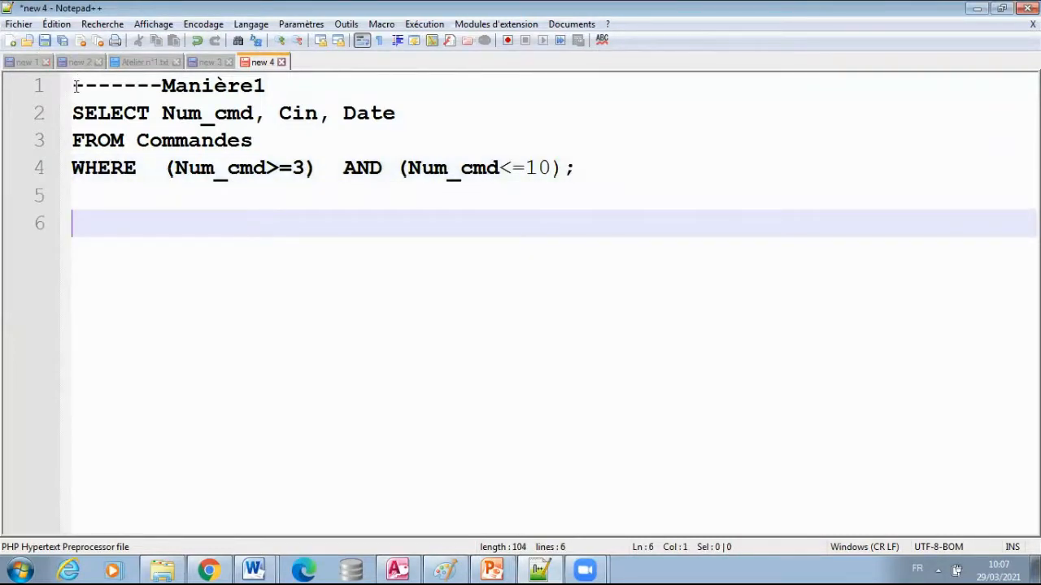
# - Duplicate the whole commented query below the first one and change the copy's comment to Manière2
pyautogui.moveTo(72, 86); pyautogui.dragTo(644, 173)
pyautogui.hotkey('ctrl', 'c')
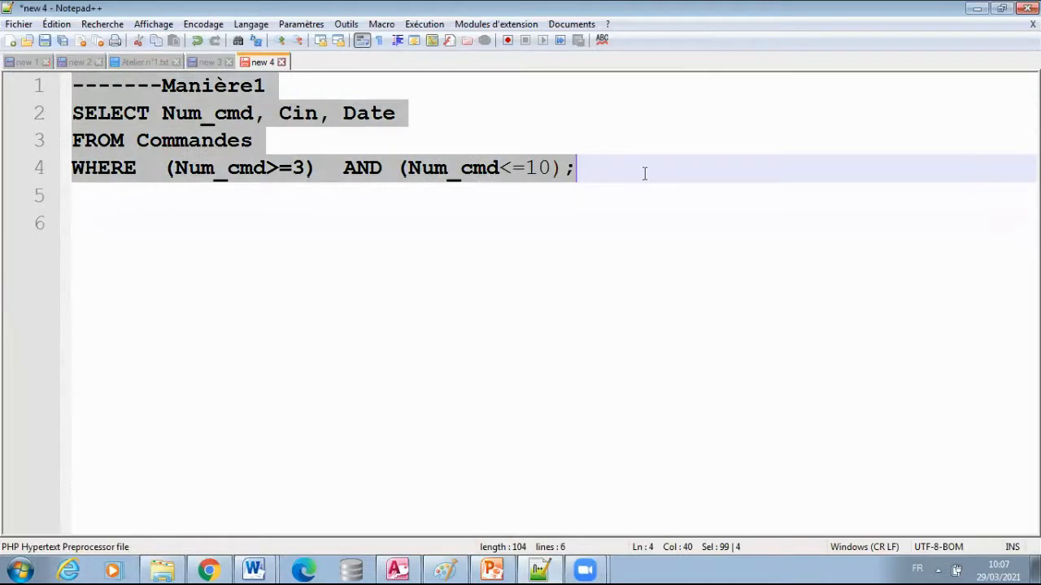
pyautogui.click(131, 214)
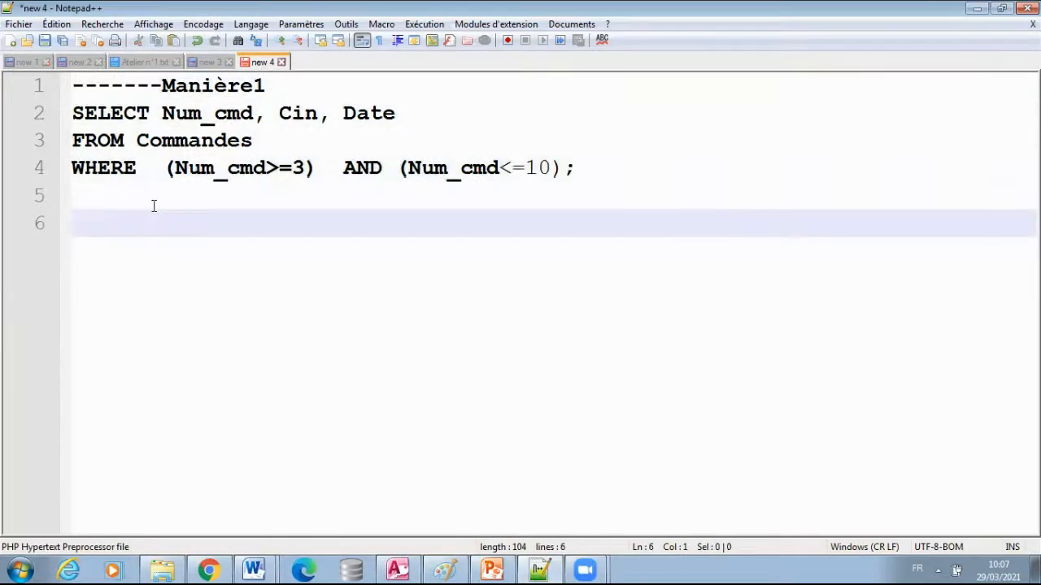
pyautogui.hotkey('ctrl', 'v')
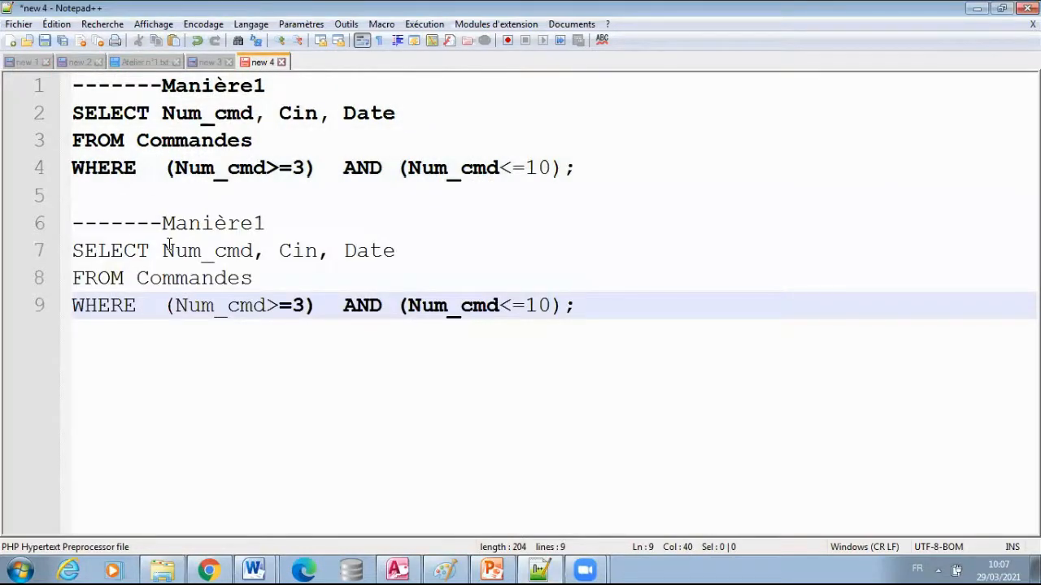
pyautogui.click(280, 221)
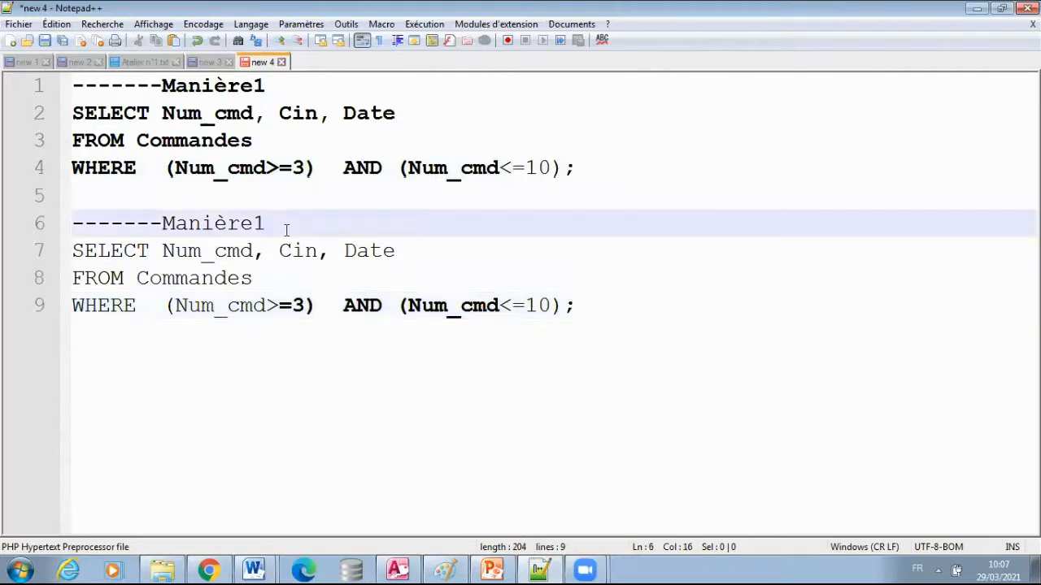
pyautogui.press('BackSpace')
pyautogui.write('2')
# - Rewrite the second query's condition without parentheses as Num_cmd between 3 AND 10; and add a new line after it
pyautogui.moveTo(266, 304); pyautogui.dragTo(551, 312)
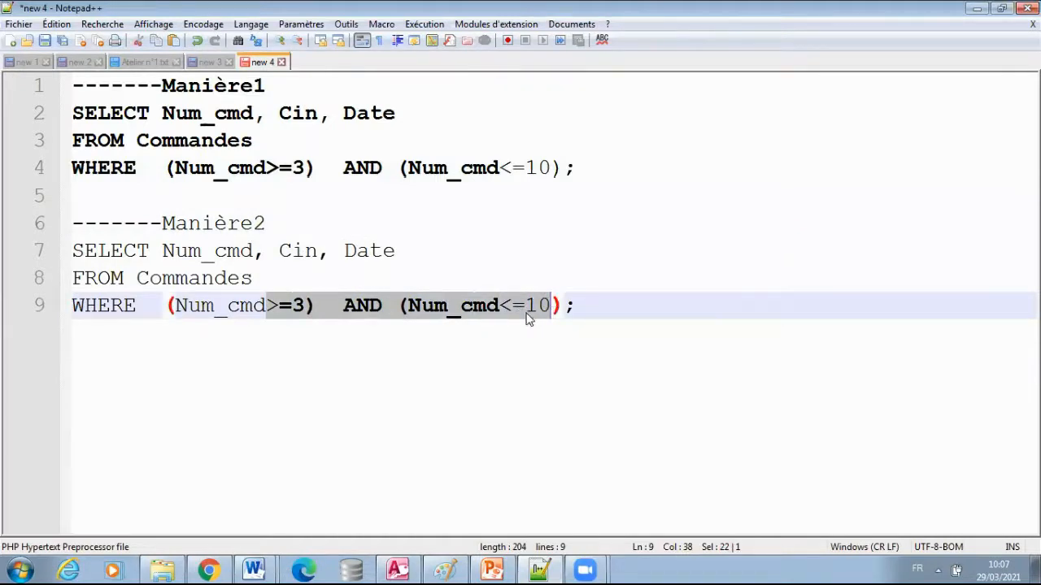
pyautogui.write('betwee')
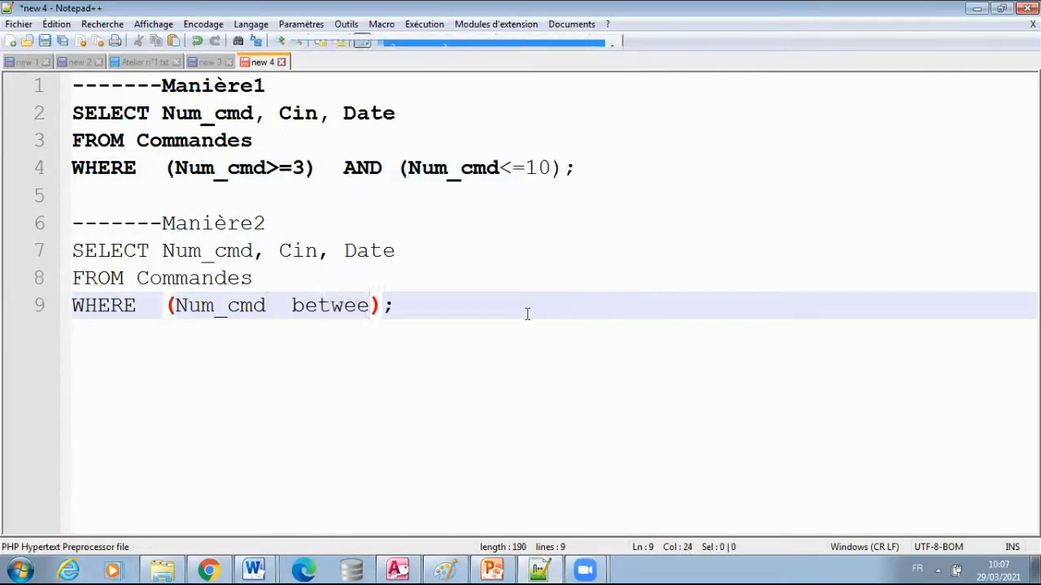
pyautogui.write('n 3  ')
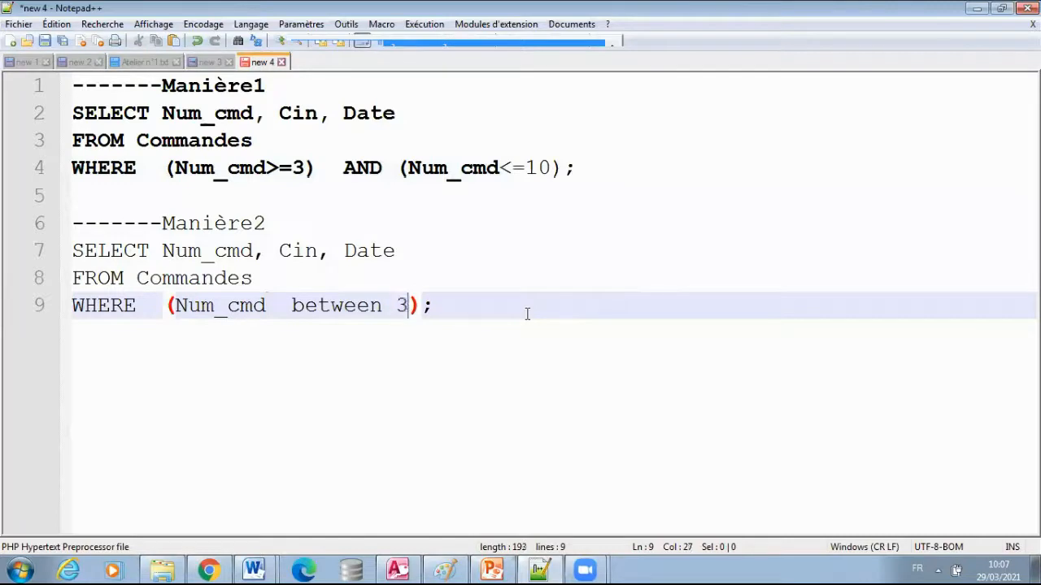
pyautogui.write('A')
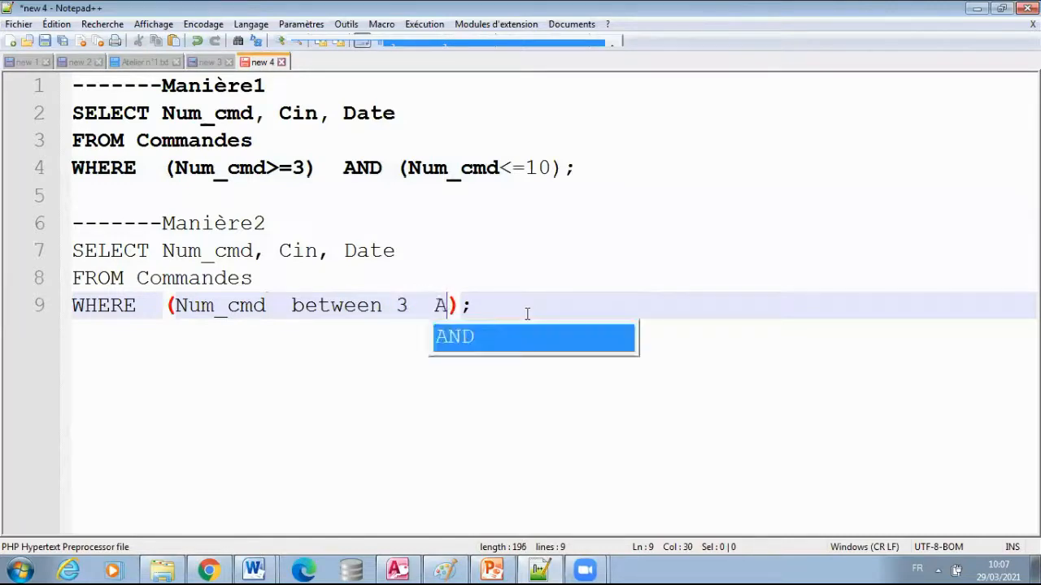
pyautogui.write('ND ')
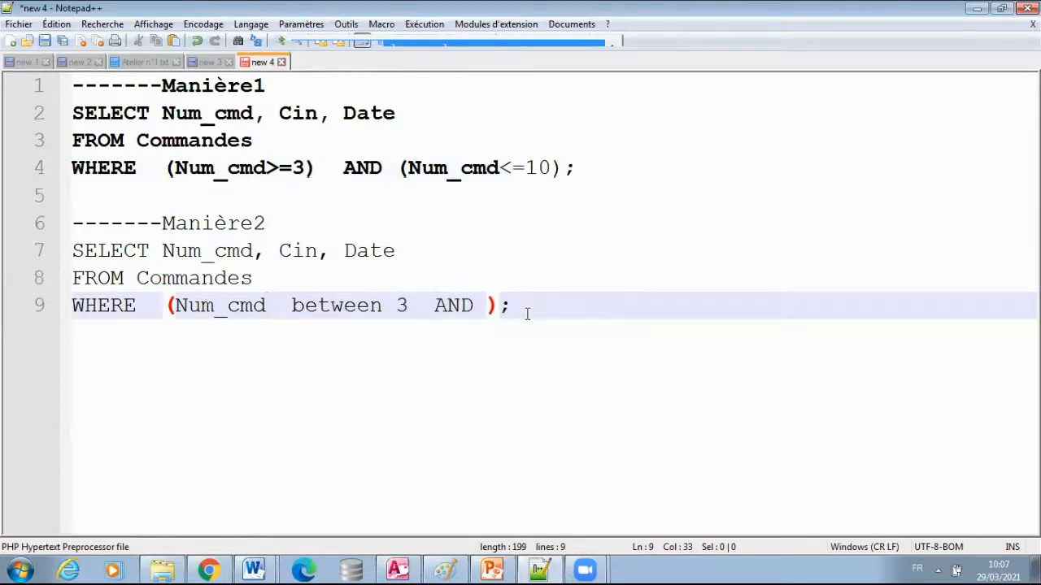
pyautogui.write('10')
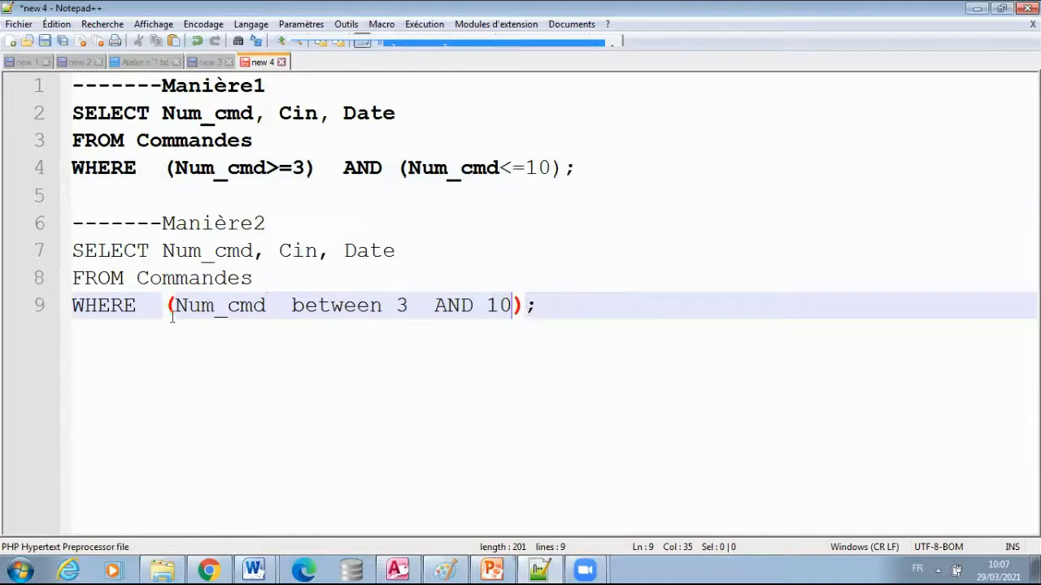
pyautogui.press('BackSpace')
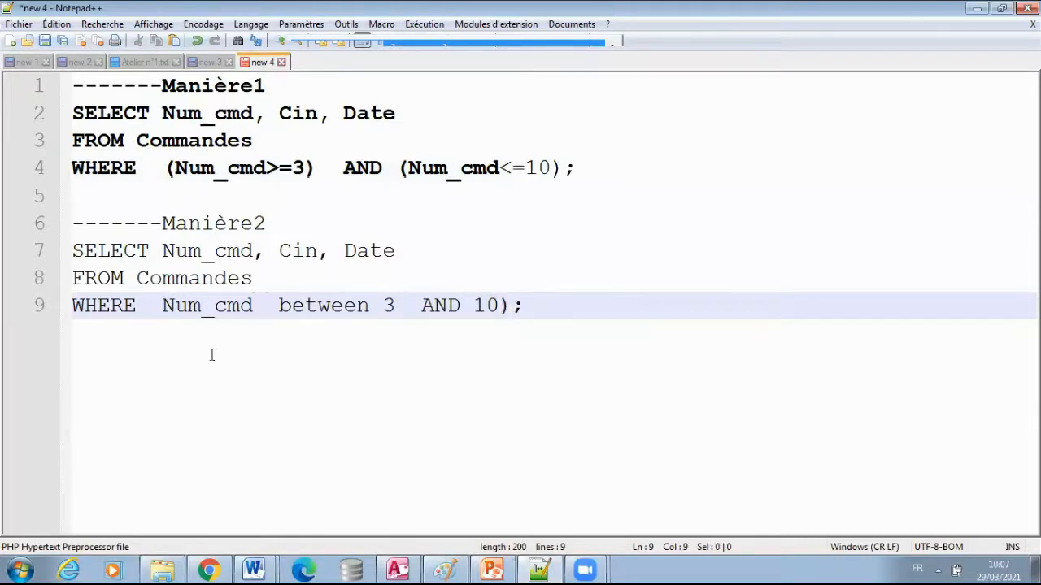
pyautogui.click(505, 314)
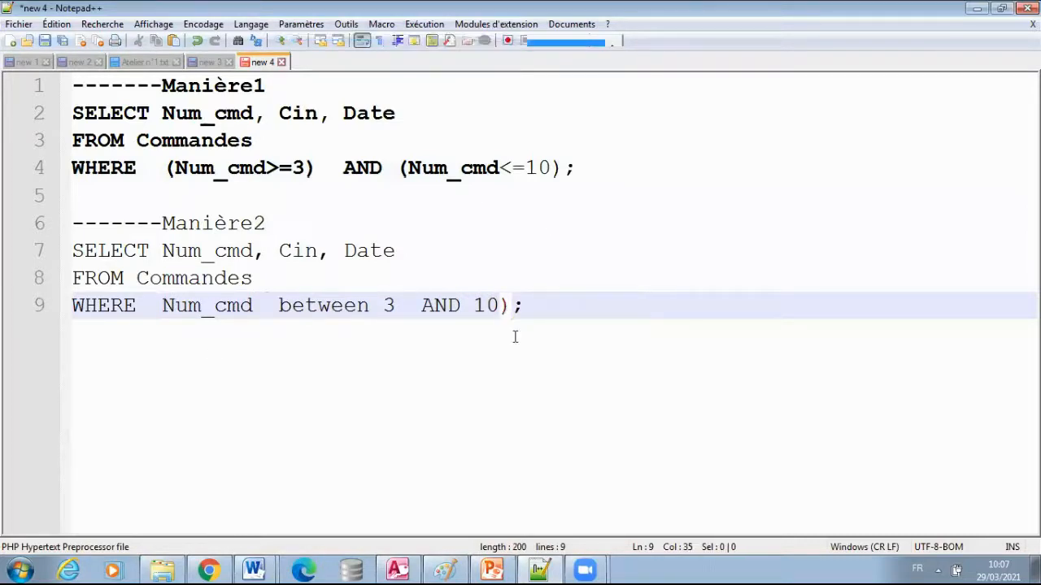
pyautogui.press('BackSpace')
pyautogui.press('Return')
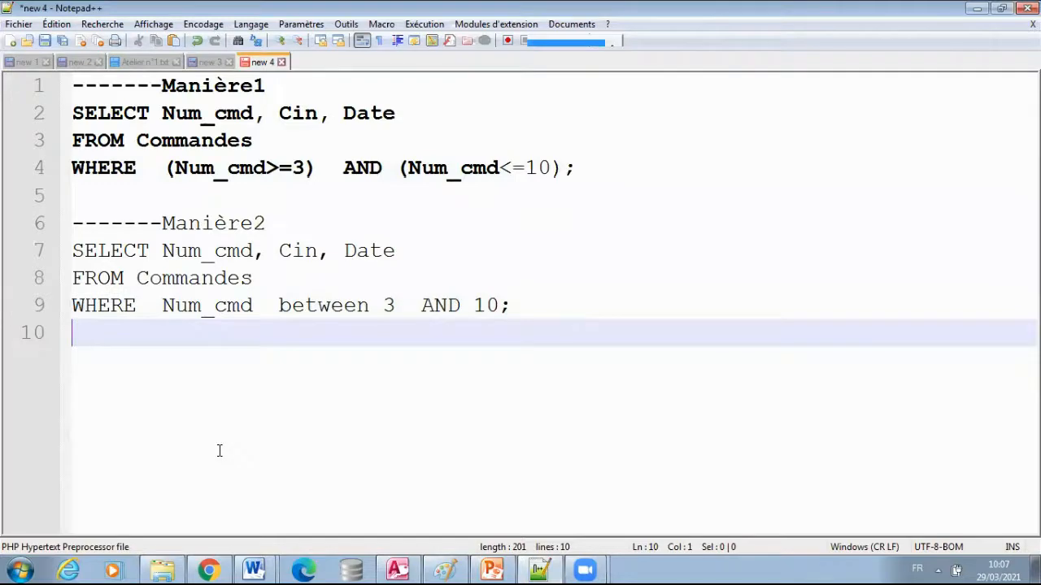
# - Switch to Paint, paste the screenshot of the Notepad++ window and select the area holding both queries, about 730 × 341 px
pyautogui.click(445, 569)
pyautogui.hotkey('ctrl', 'v')
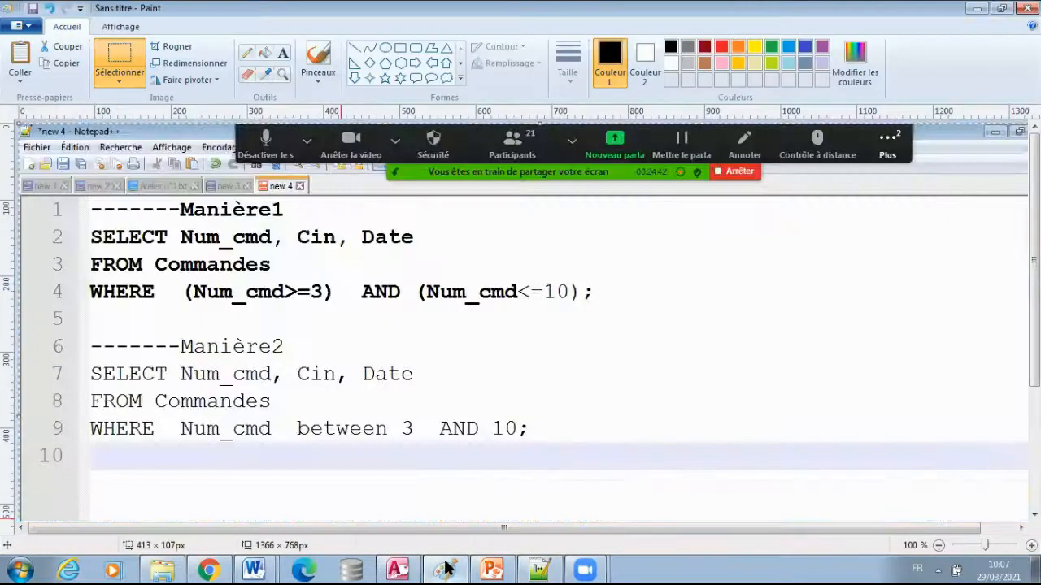
pyautogui.click(124, 48)
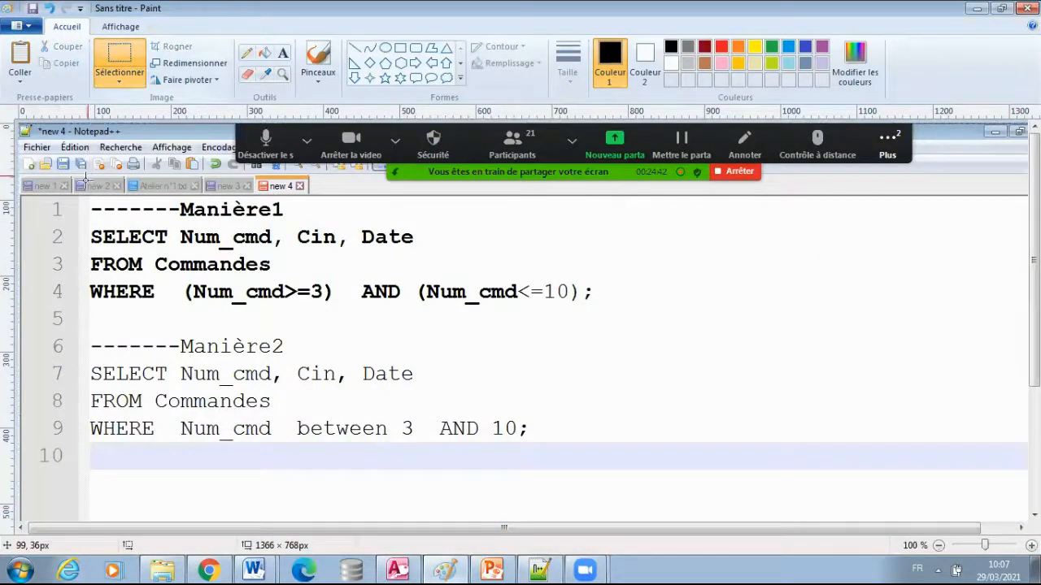
pyautogui.moveTo(72, 197); pyautogui.dragTo(628, 453)
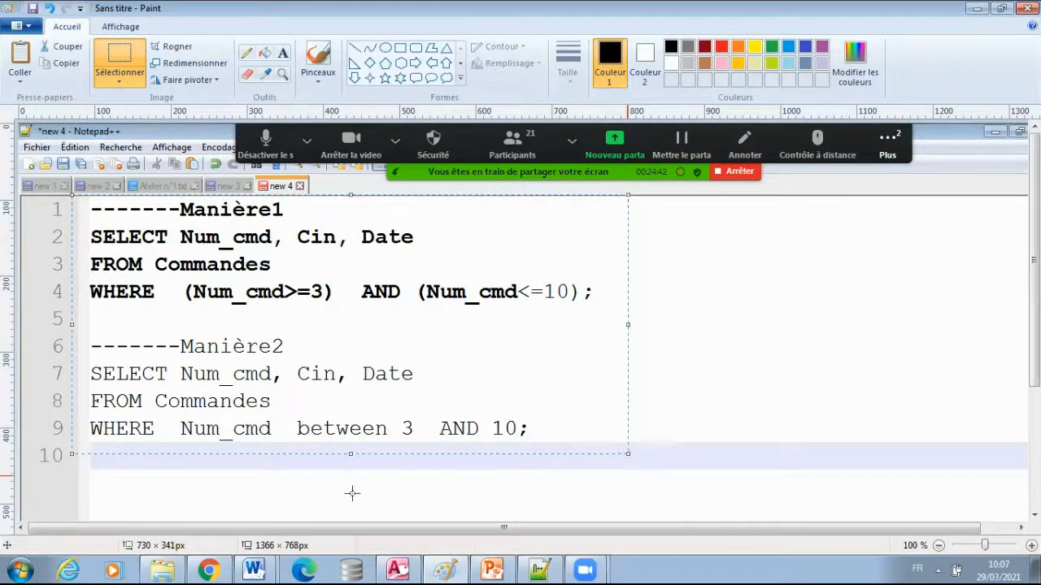
# - Switch to the TravauxPratiques document in Word, paste the queries picture under "Mode SQL :" and add the line "Paramétrage :" below it
pyautogui.moveTo(254, 570)
pyautogui.click(244, 536)
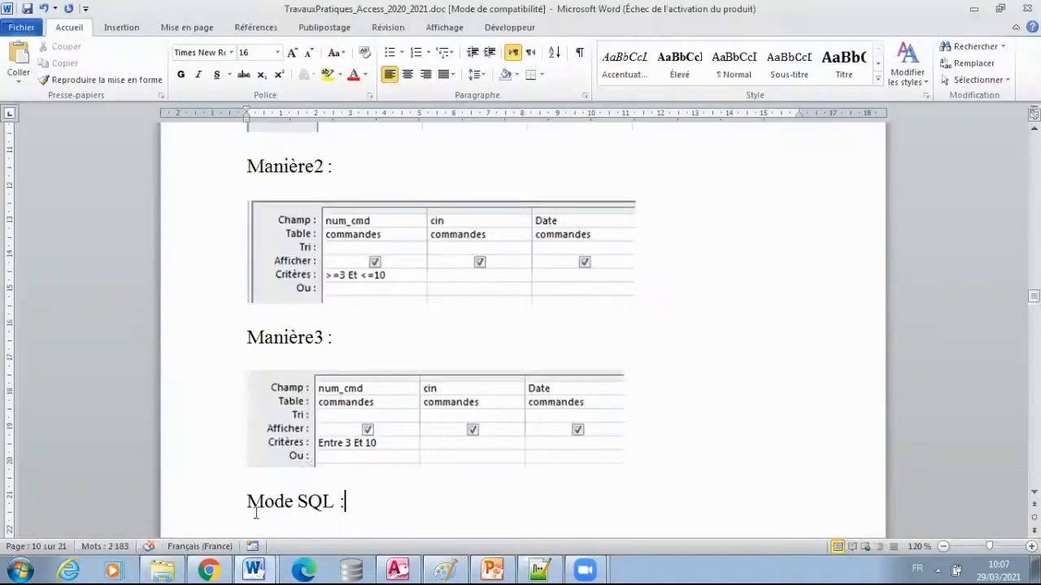
pyautogui.scroll(-2, 317, 480)
pyautogui.click(317, 480)
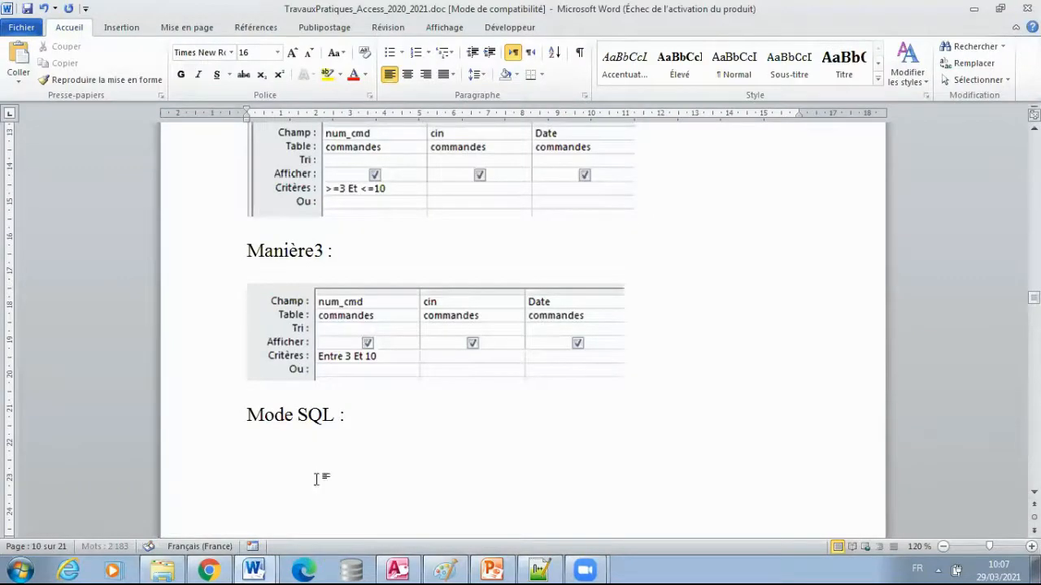
pyautogui.hotkey('ctrl', 'v')
pyautogui.scroll(-1, 402, 466)
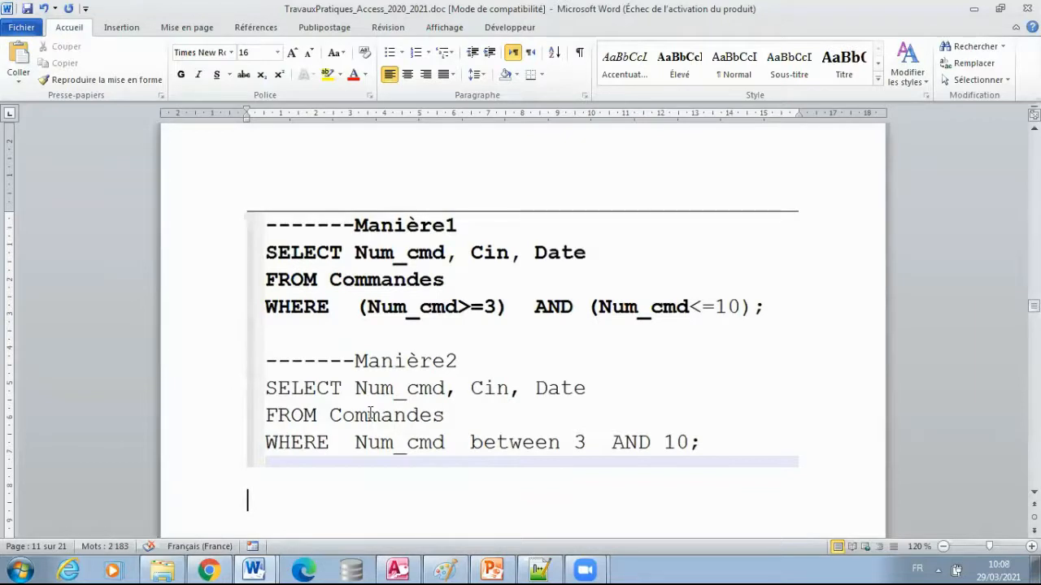
pyautogui.write('Paramétrage')
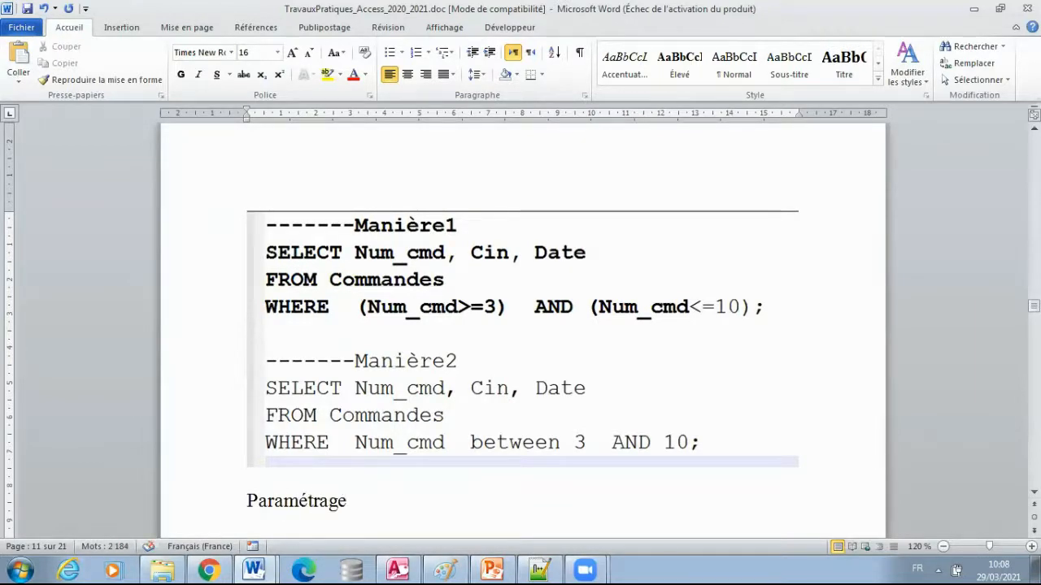
pyautogui.write(' :')
# - Switch to Access and change the num_cmd criterion of Requête8 to Entre [ValMin] Et [ValMax], widening the column to fit
pyautogui.click(397, 569)
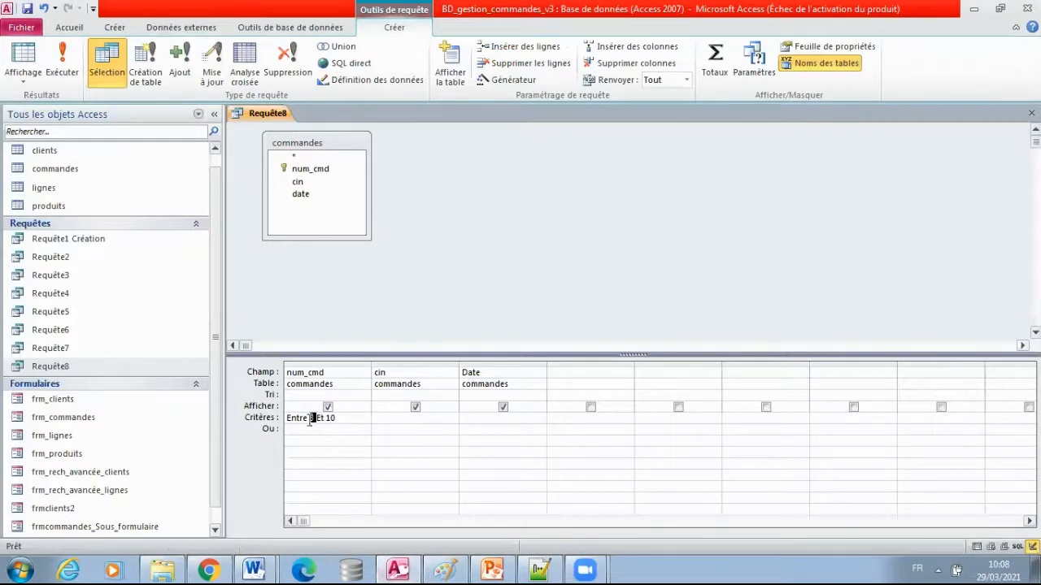
pyautogui.press('BackSpace')
pyautogui.write('[Va')
pyautogui.press('BackSpace')
pyautogui.write('alMin')
pyautogui.moveTo(372, 370); pyautogui.dragTo(429, 371)
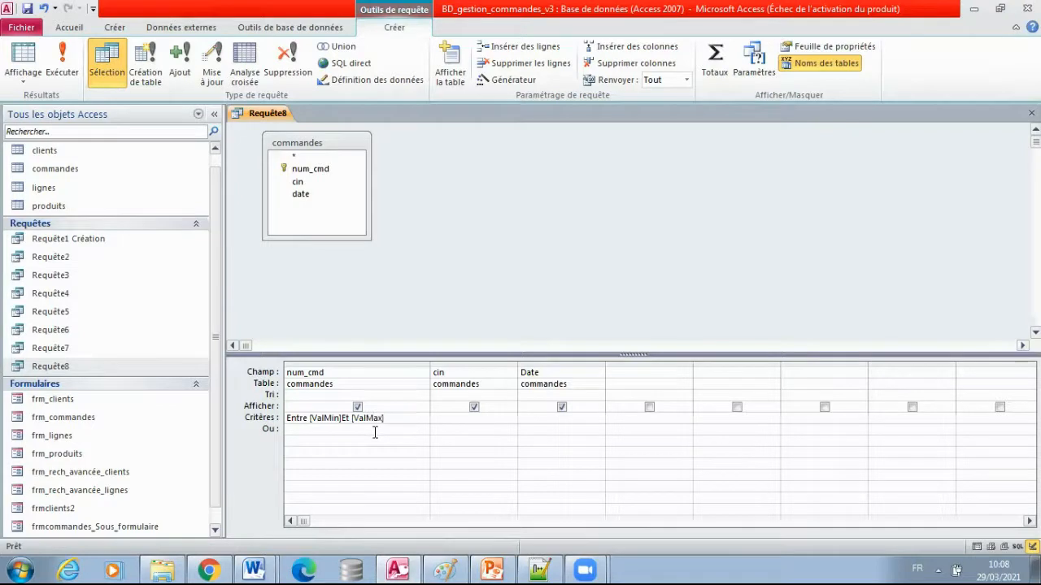
pyautogui.click(358, 457)
# - Run Requête8, paste a screenshot of its ValMin parameter prompt into Paint and select only the dialog, about 252 × 123 px
pyautogui.click(63, 62)
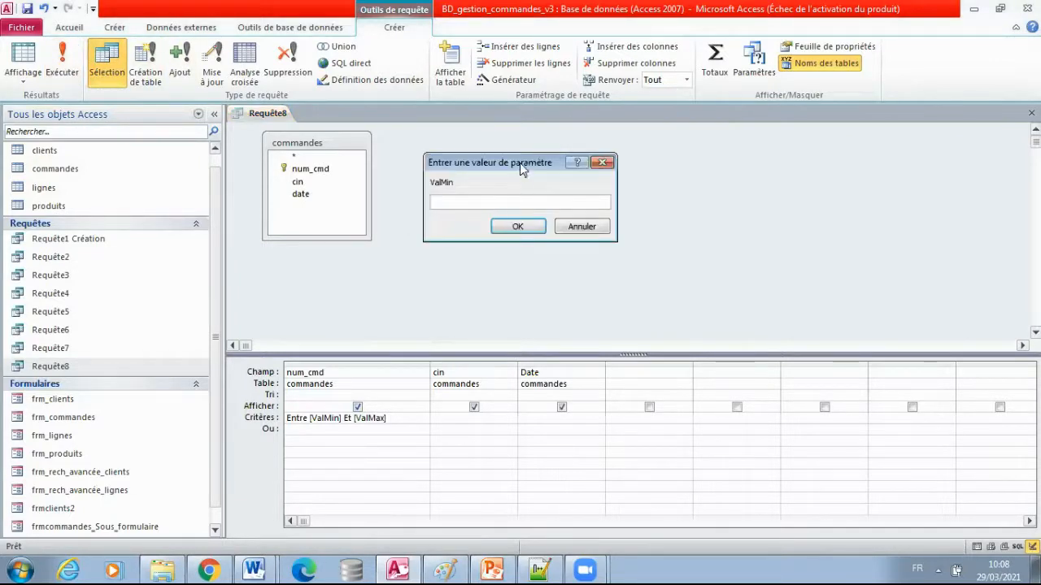
pyautogui.moveTo(521, 165); pyautogui.dragTo(368, 264)
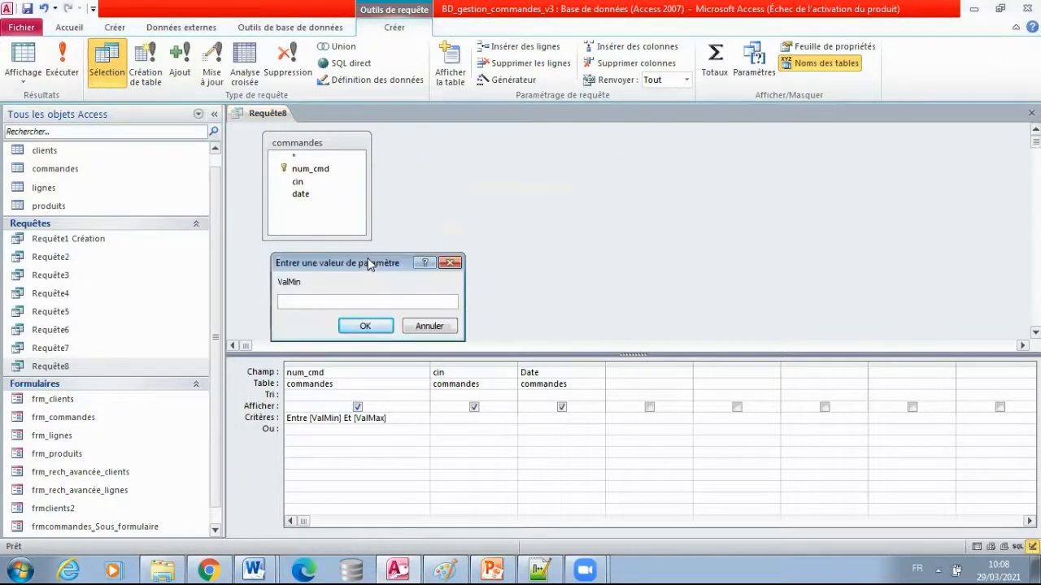
pyautogui.click(455, 569)
pyautogui.hotkey('ctrl', 'v')
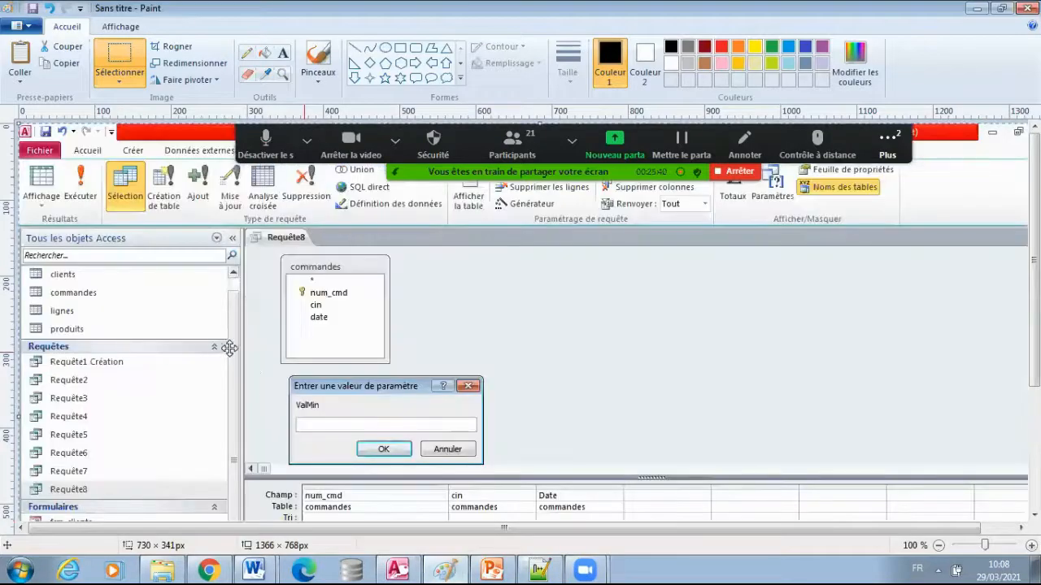
pyautogui.moveTo(235, 383)
pyautogui.mouseDown()
pyautogui.moveTo(203, 243)
pyautogui.moveTo(382, 289)
pyautogui.moveTo(453, 326)
pyautogui.mouseUp()
pyautogui.click(125, 57)
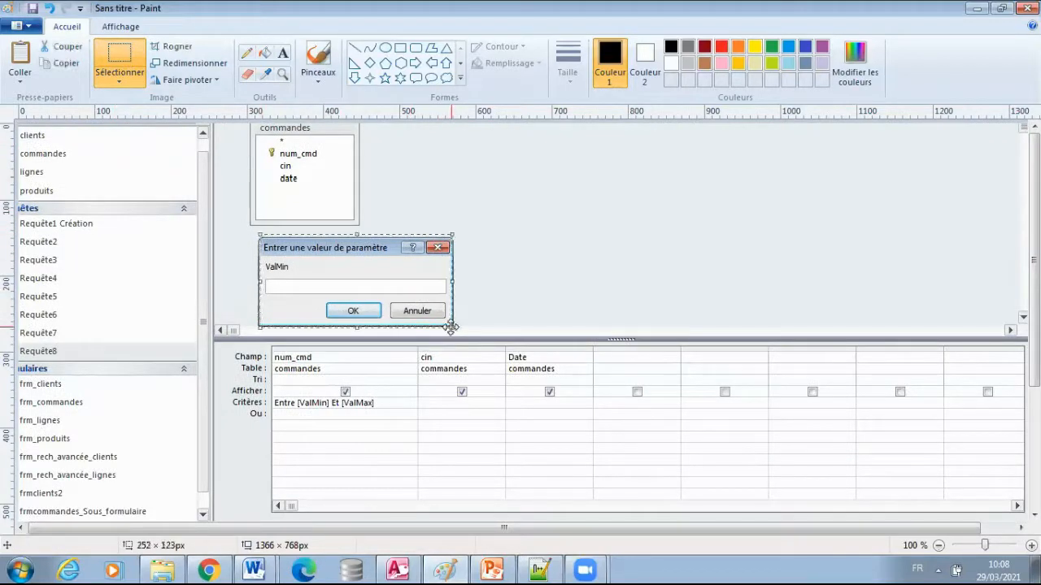
# - Switch to the Word document, paste the ValMin prompt picture under "Paramétrage :" and start a new line below it
pyautogui.moveTo(254, 571)
pyautogui.click(292, 534)
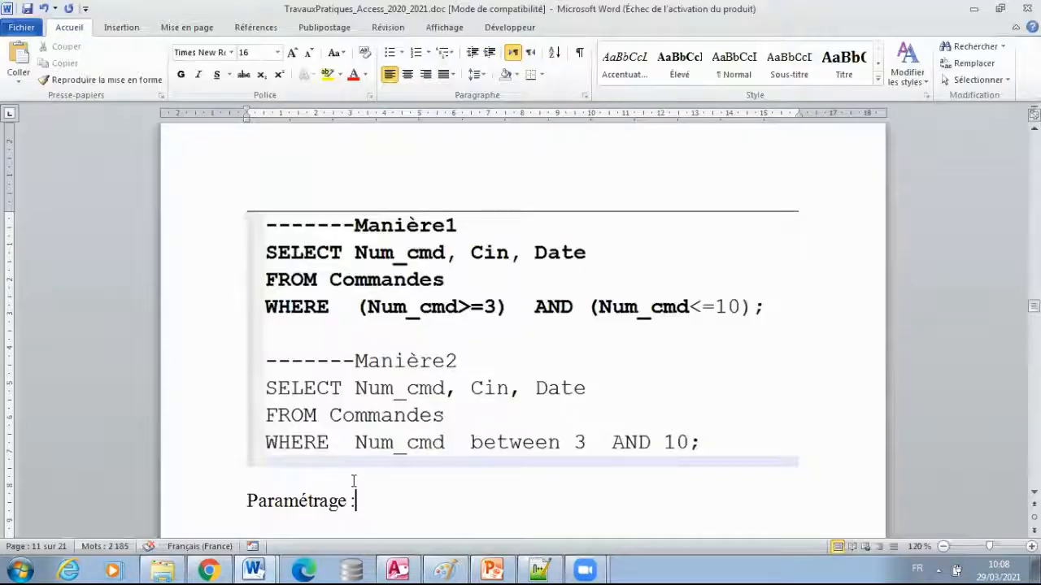
pyautogui.press('Return')
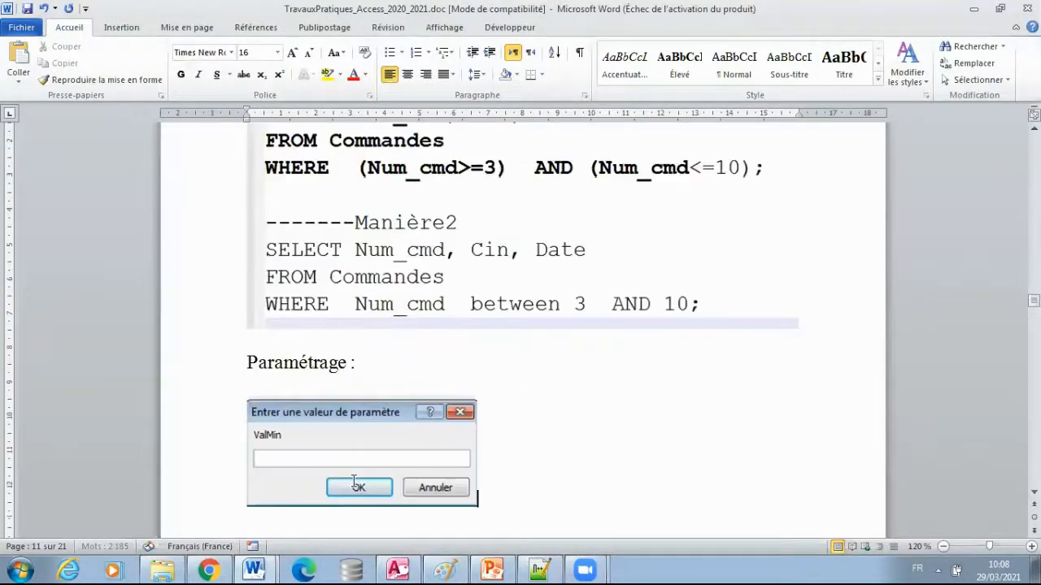
pyautogui.press('Return')
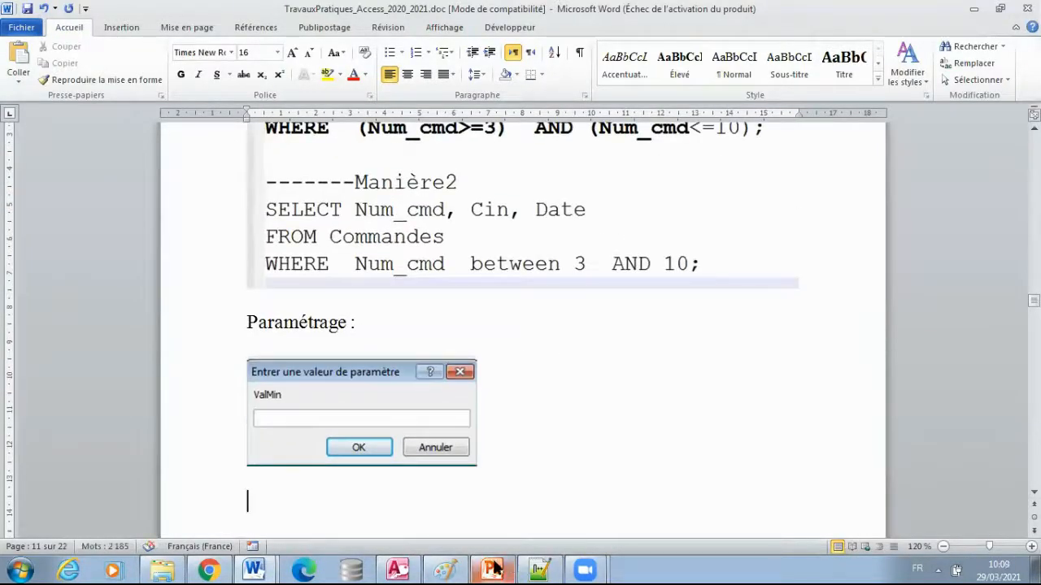
# - Switch to Paint, select the design grid area of about 498 × 105 px, and paste it into the TravauxPratiques Word document below the ValMin prompt
pyautogui.click(443, 569)
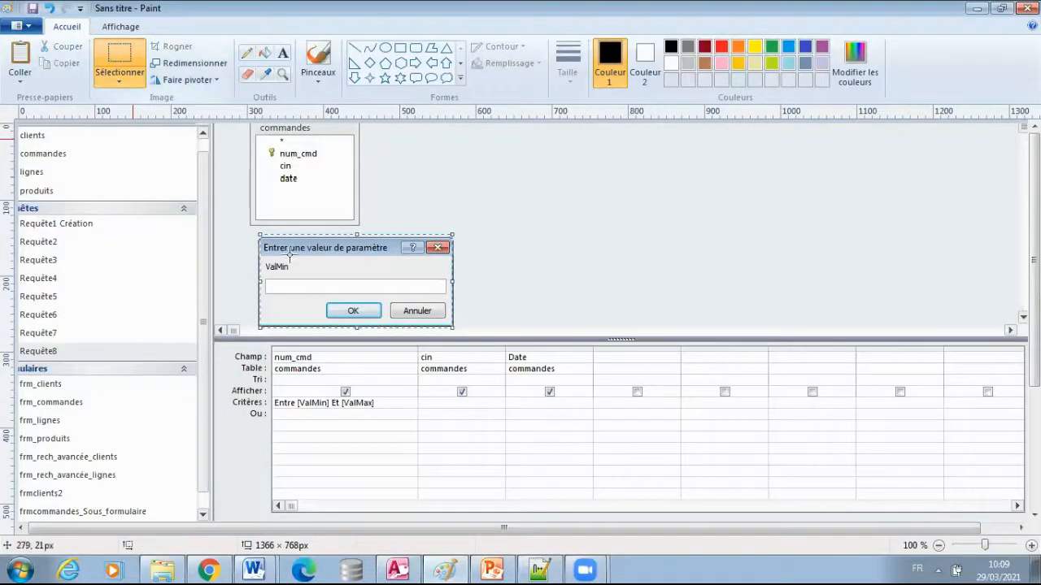
pyautogui.moveTo(215, 340)
pyautogui.mouseDown()
pyautogui.moveTo(546, 400)
pyautogui.moveTo(593, 420)
pyautogui.mouseUp()
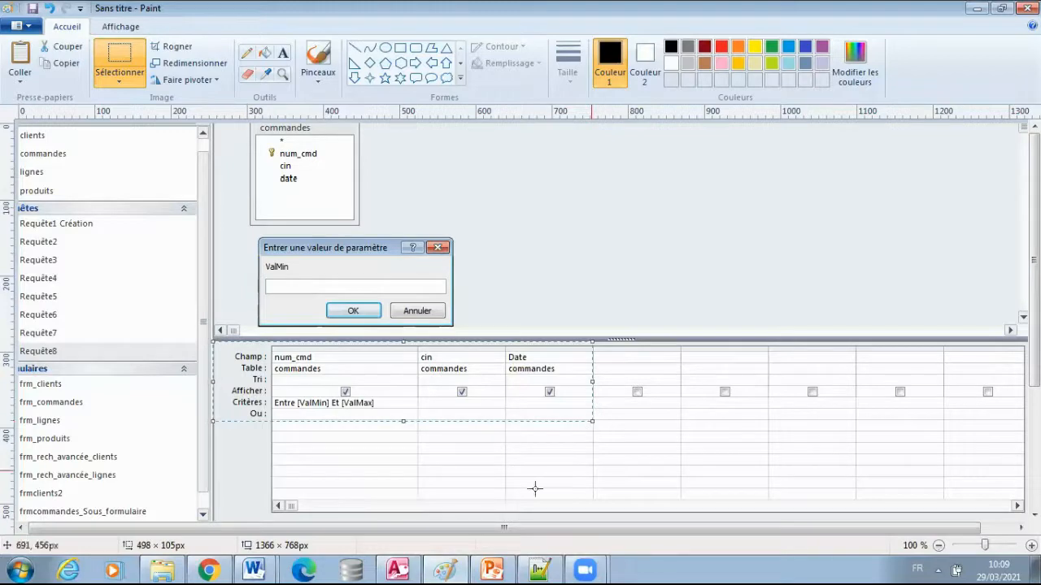
pyautogui.click(257, 569)
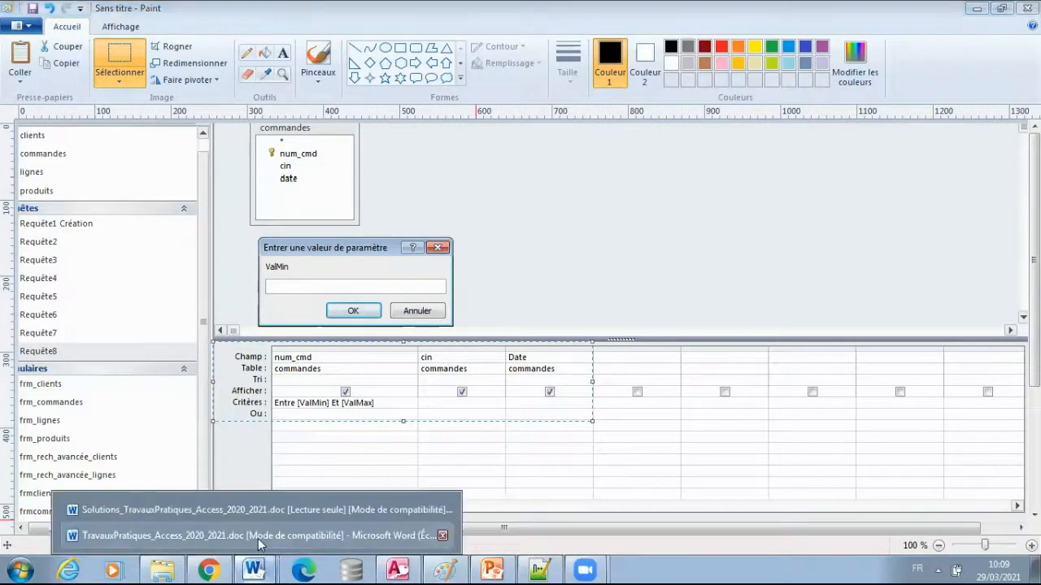
pyautogui.click(258, 539)
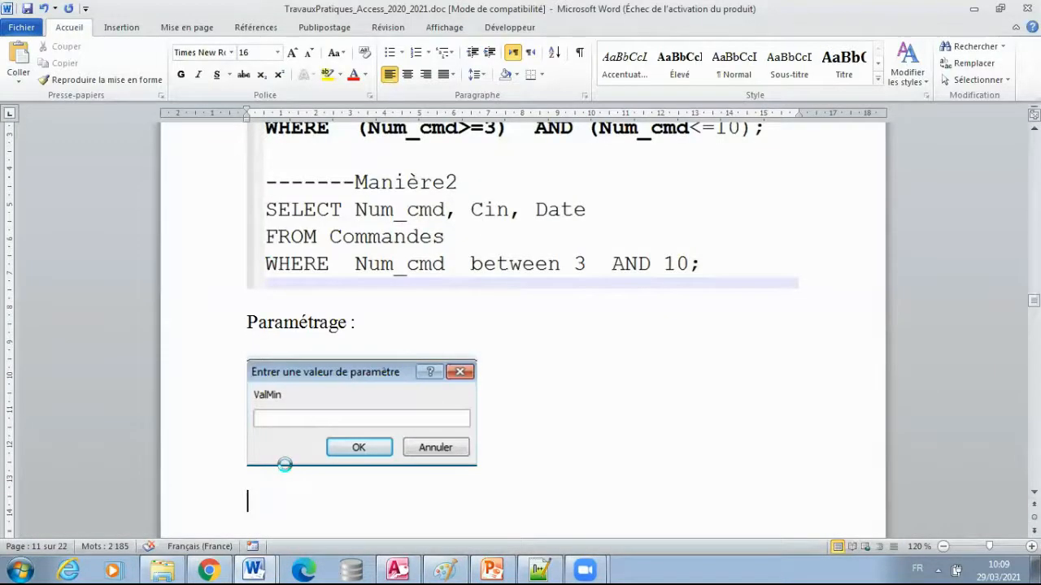
pyautogui.hotkey('ctrl', 'v')
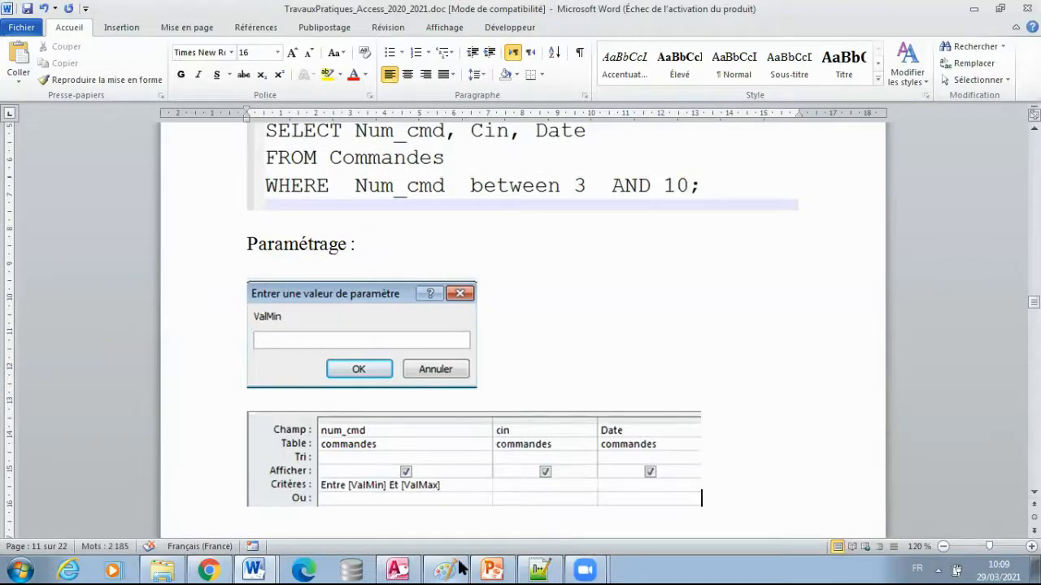
# - Switch to Access and submit 3 as the ValMin parameter of Requête8
pyautogui.click(398, 569)
pyautogui.write('3')
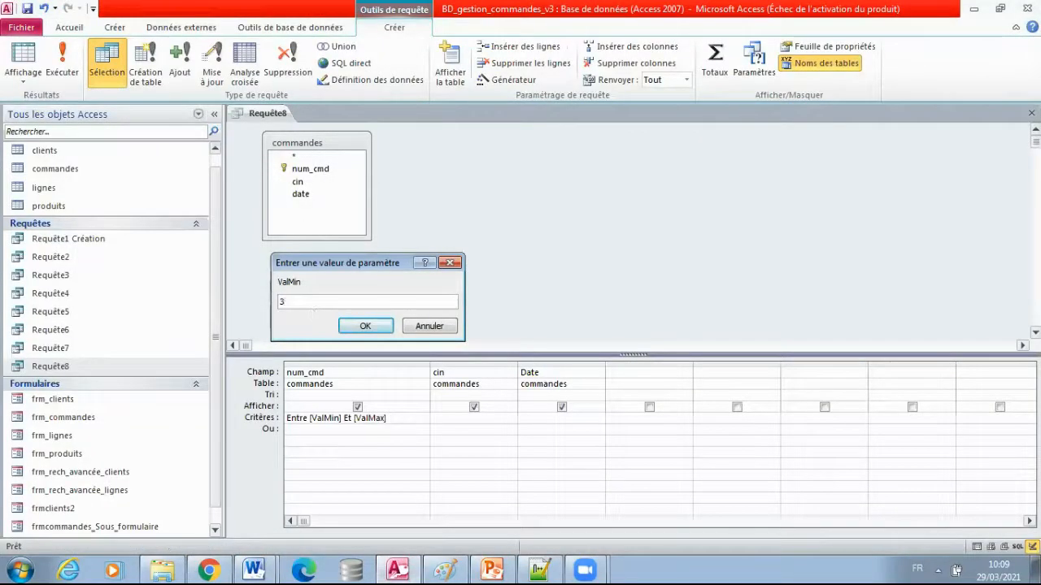
pyautogui.click(364, 327)
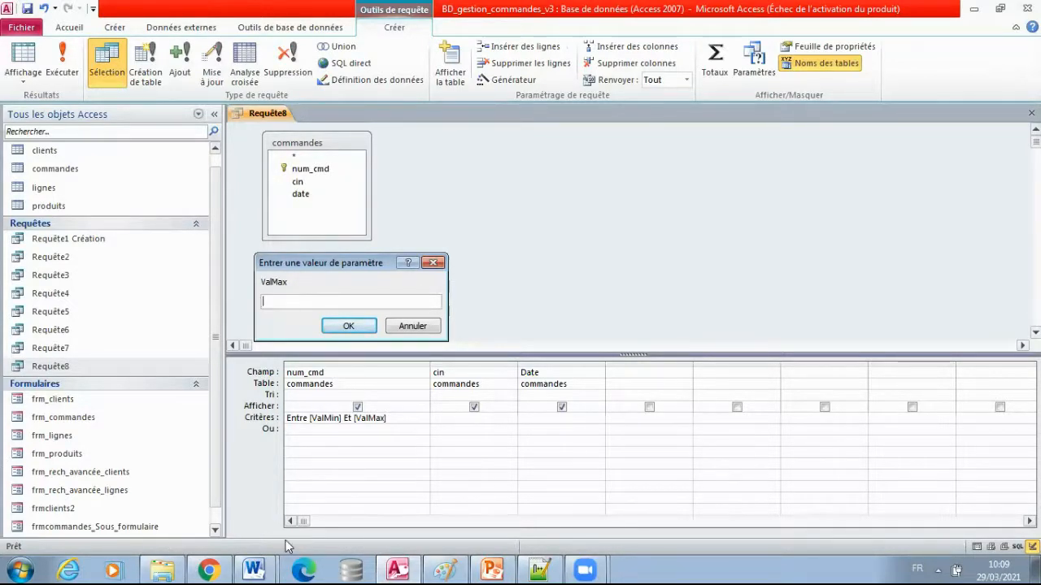
# - Paste a screenshot of the ValMax prompt into Paint, select only the dialog, about 257 × 123 px, and paste it beside the ValMin picture in Word
pyautogui.click(446, 569)
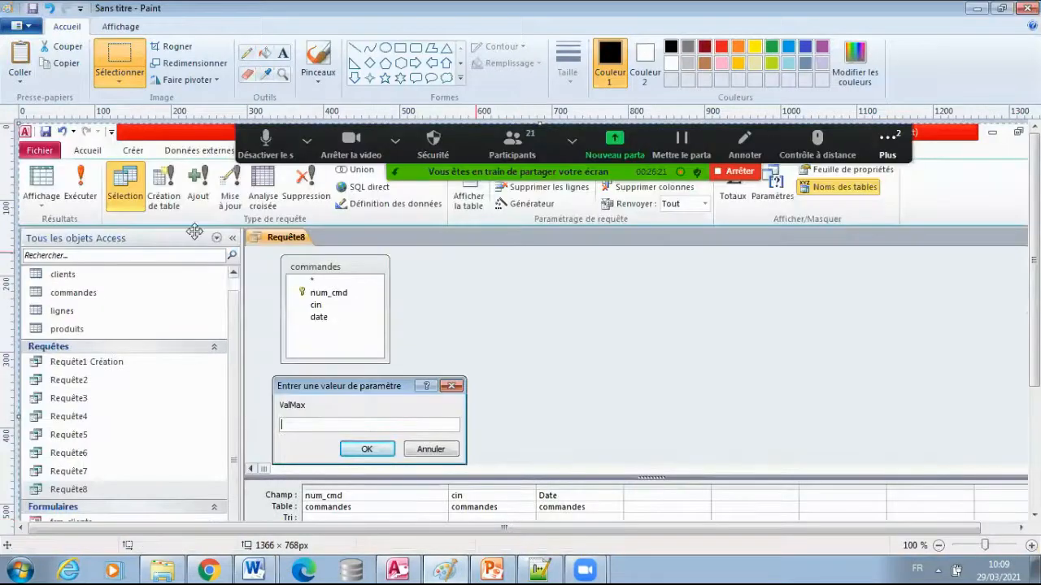
pyautogui.click(105, 28)
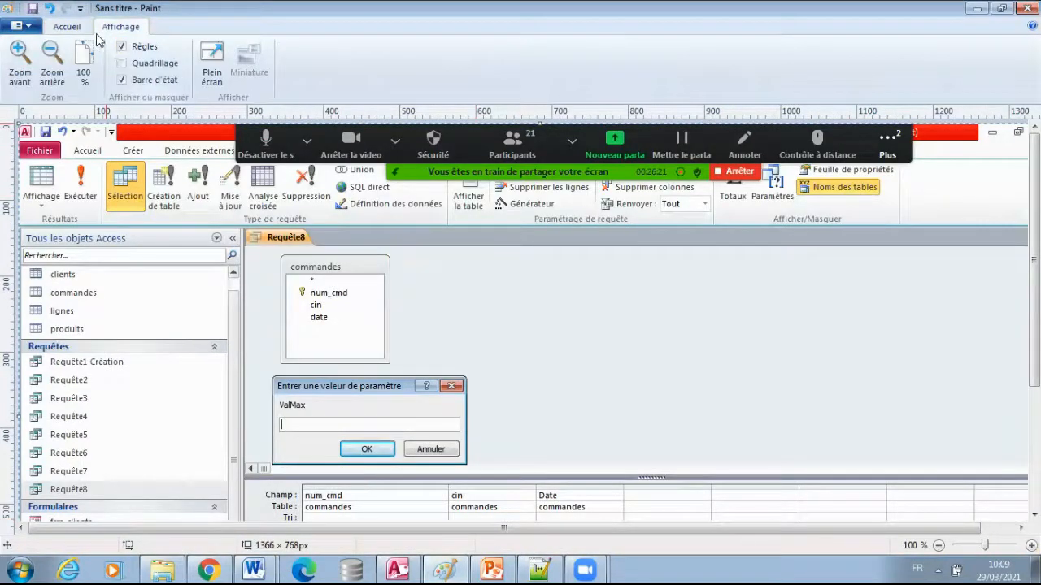
pyautogui.click(71, 27)
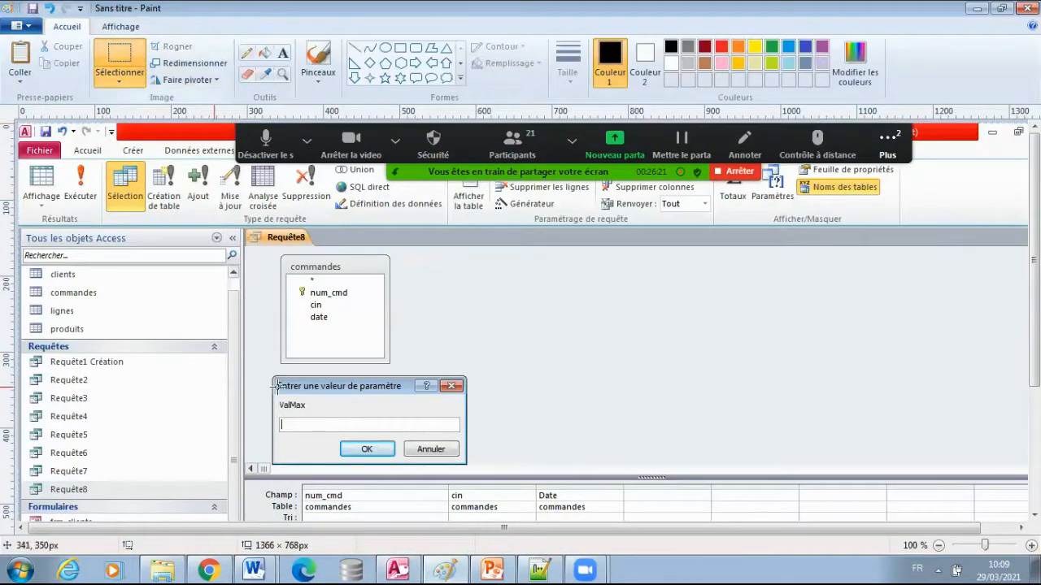
pyautogui.moveTo(273, 377)
pyautogui.mouseDown()
pyautogui.moveTo(440, 413)
pyautogui.moveTo(469, 470)
pyautogui.mouseUp()
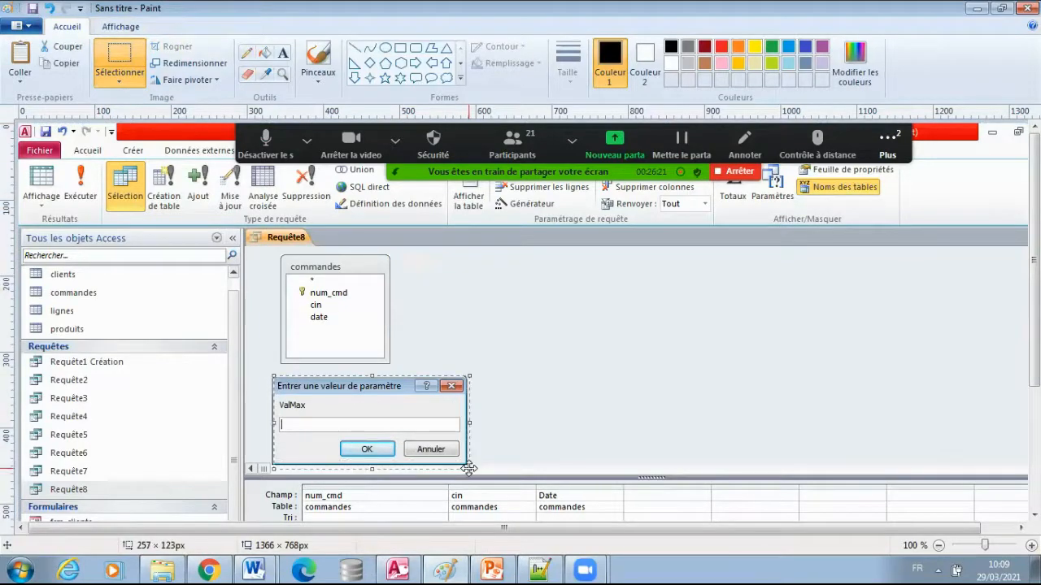
pyautogui.click(261, 557)
pyautogui.click(546, 364)
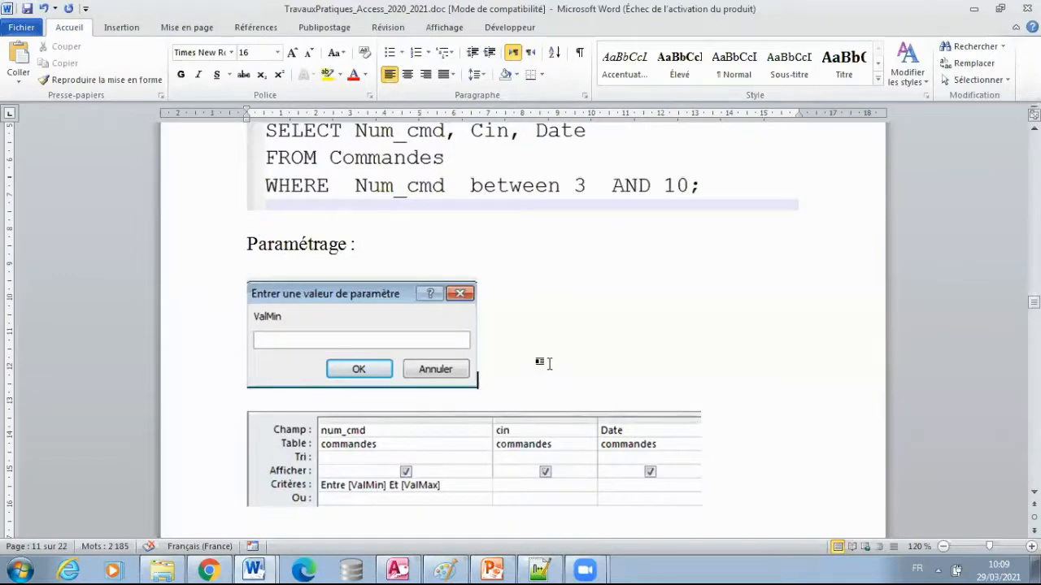
pyautogui.hotkey('ctrl', 'v')
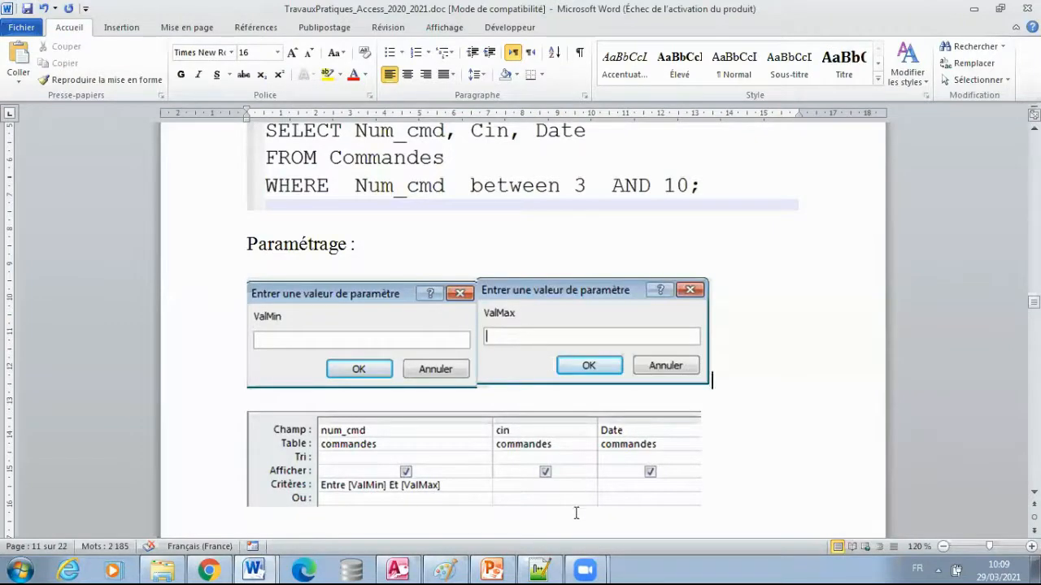
# - Switch to Access, submit 10 as the ValMax parameter and return Requête8 to design view
pyautogui.click(398, 570)
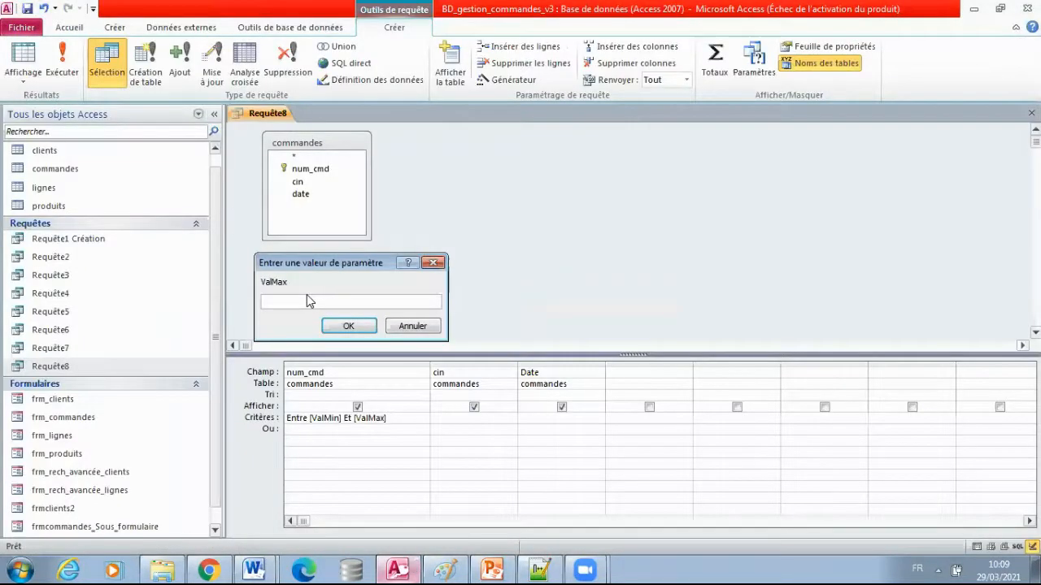
pyautogui.write('10')
pyautogui.press('Return')
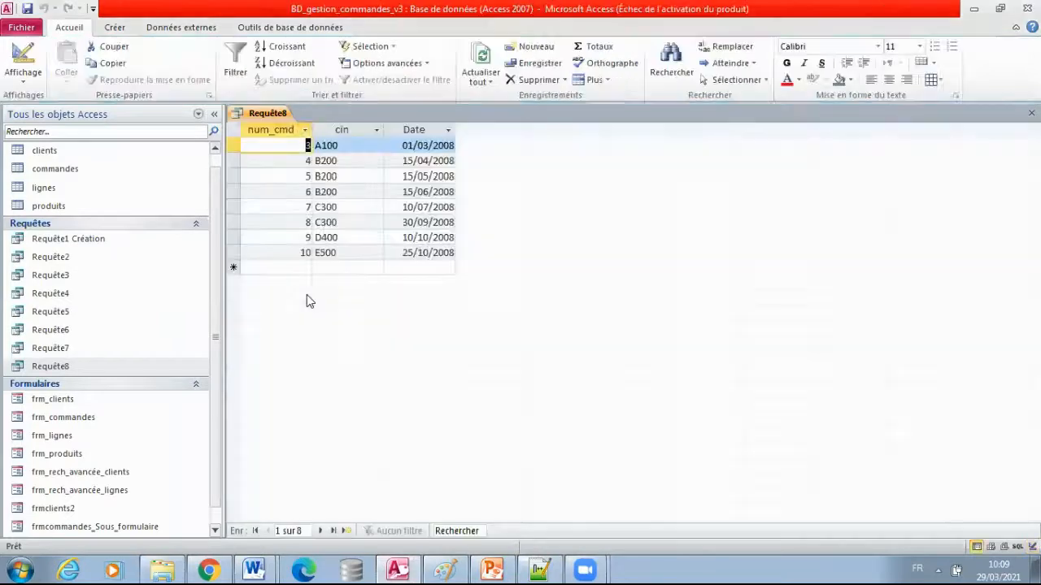
pyautogui.rightClick(278, 115)
pyautogui.click(327, 177)
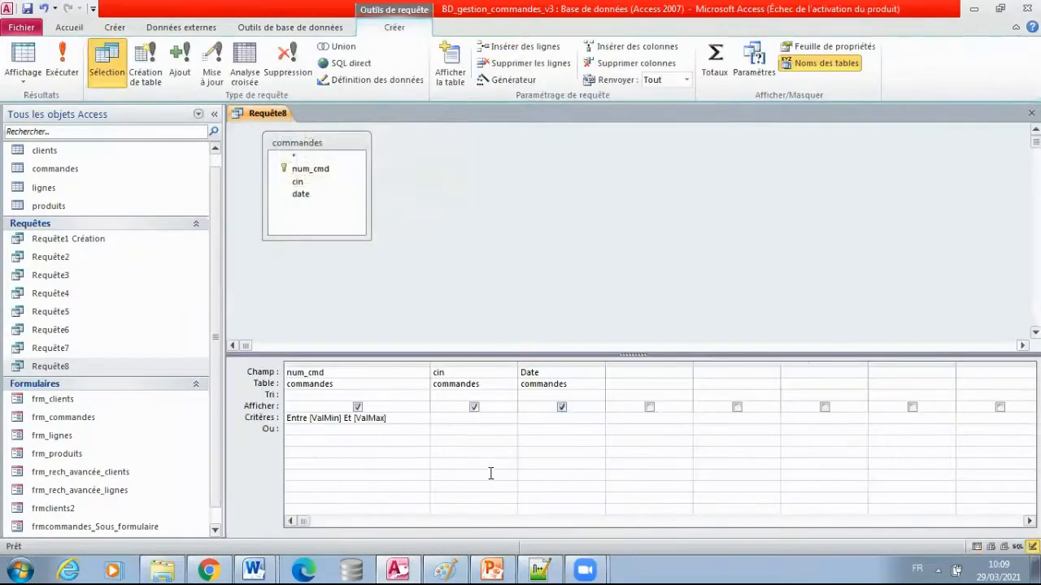
pyautogui.click(488, 469)
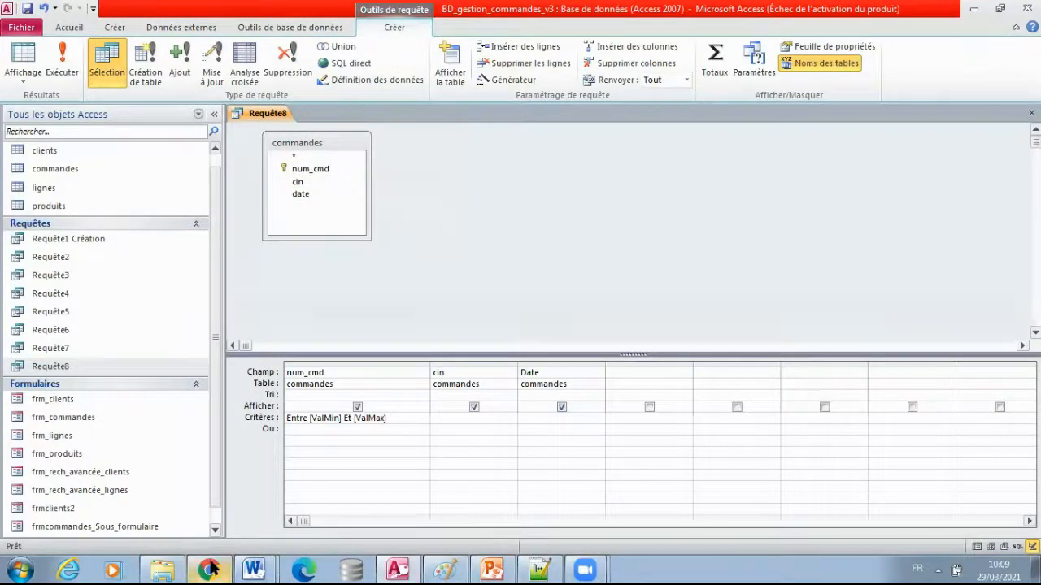
# - Switch to the TravauxPratiques Word document and draw an arrow about 4 cm high and 1,63 cm wide from the ValMin prompt to [ValMin] in the criteria
pyautogui.moveTo(254, 569)
pyautogui.click(293, 537)
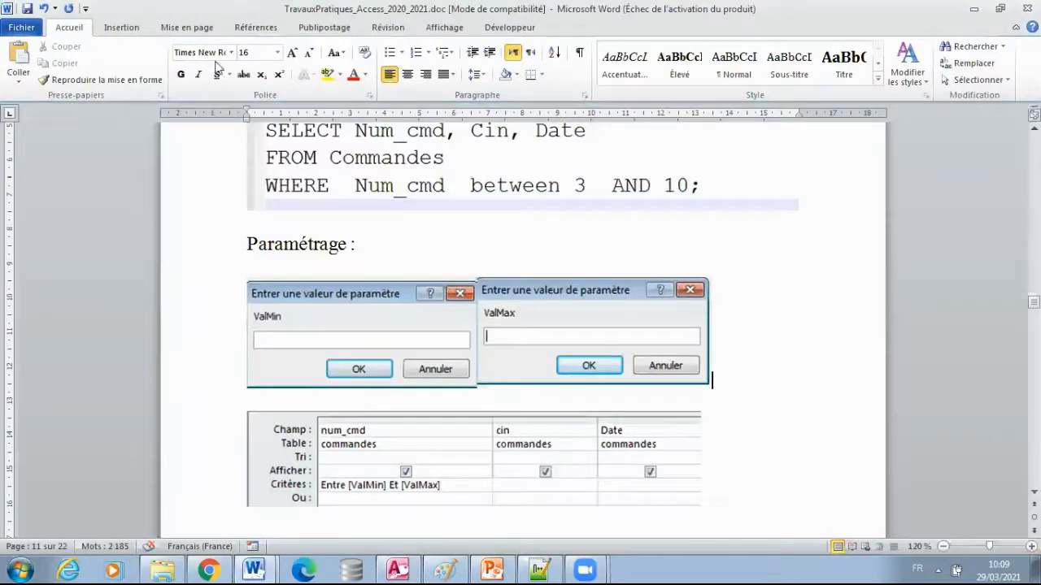
pyautogui.click(118, 31)
pyautogui.click(229, 78)
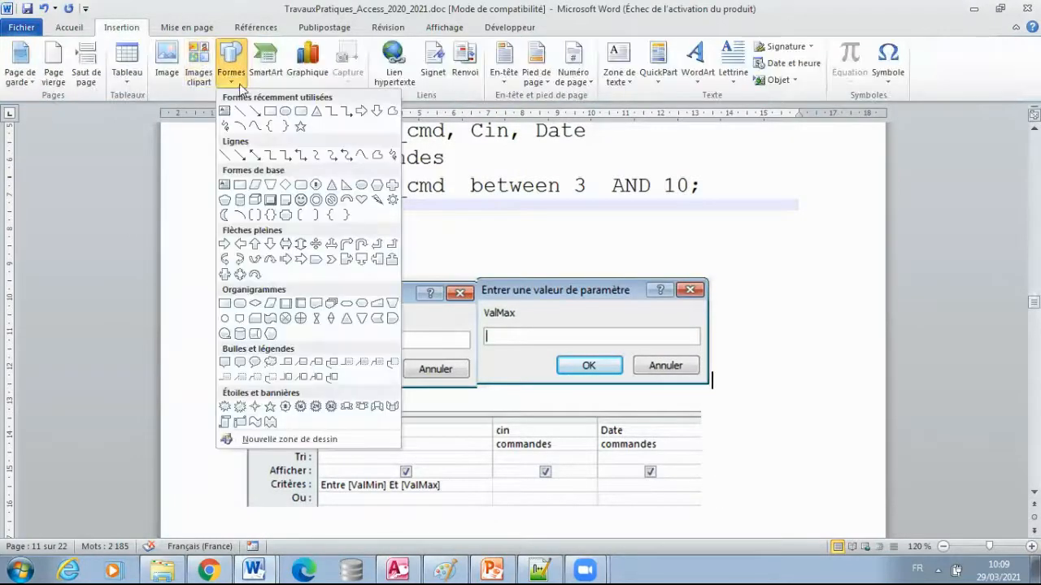
pyautogui.click(253, 110)
pyautogui.moveTo(309, 340); pyautogui.dragTo(366, 478)
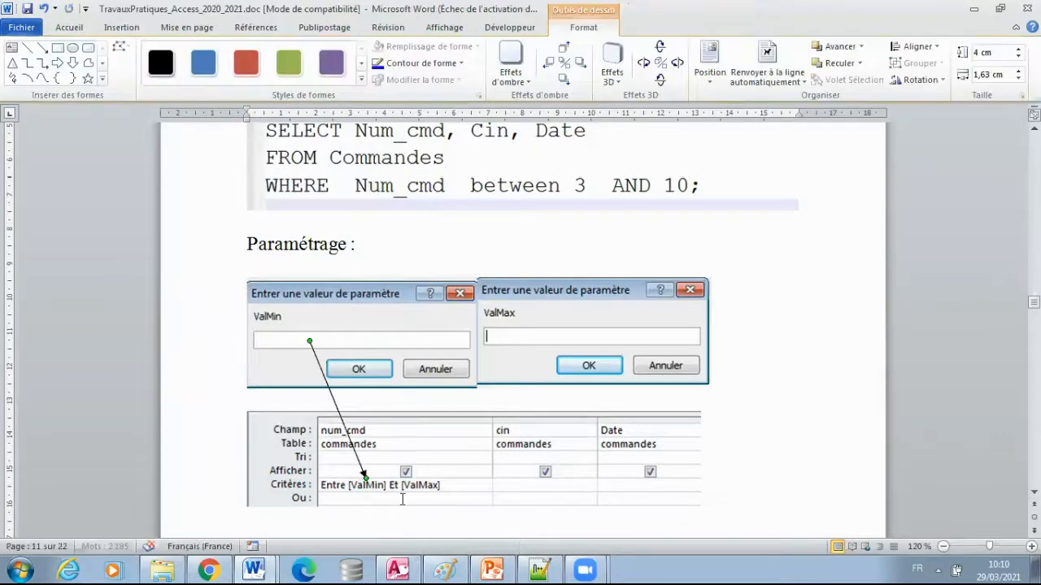
# - Duplicate the arrow and place the copy from the ValMax prompt to [ValMax] in the criteria, about 2,15 cm wide
pyautogui.hotkey('ctrl', 'c')
pyautogui.hotkey('ctrl', 'v')
pyautogui.moveTo(355, 425); pyautogui.dragTo(531, 411)
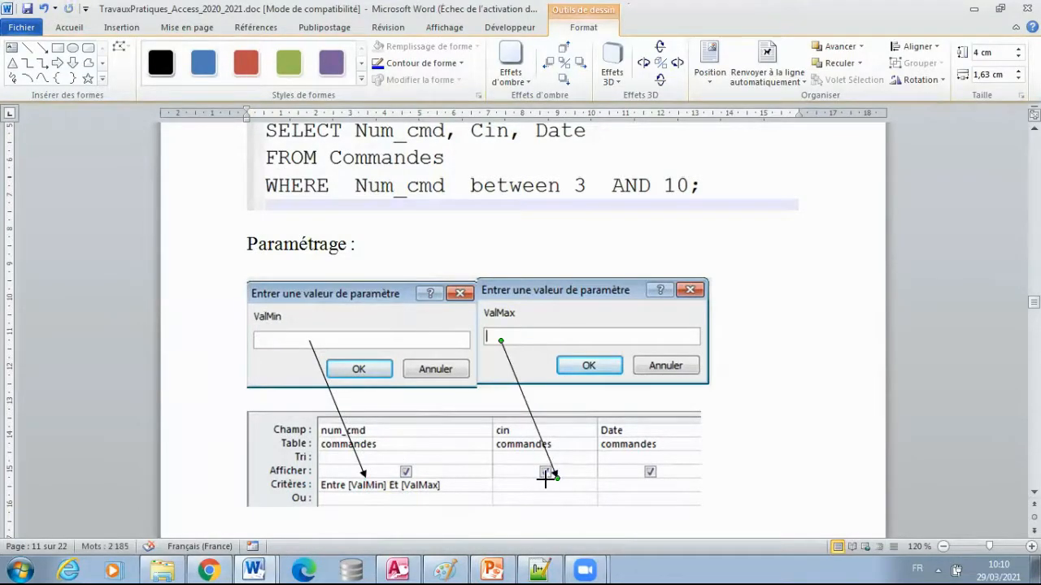
pyautogui.moveTo(422, 481); pyautogui.dragTo(427, 478)
pyautogui.click(554, 517)
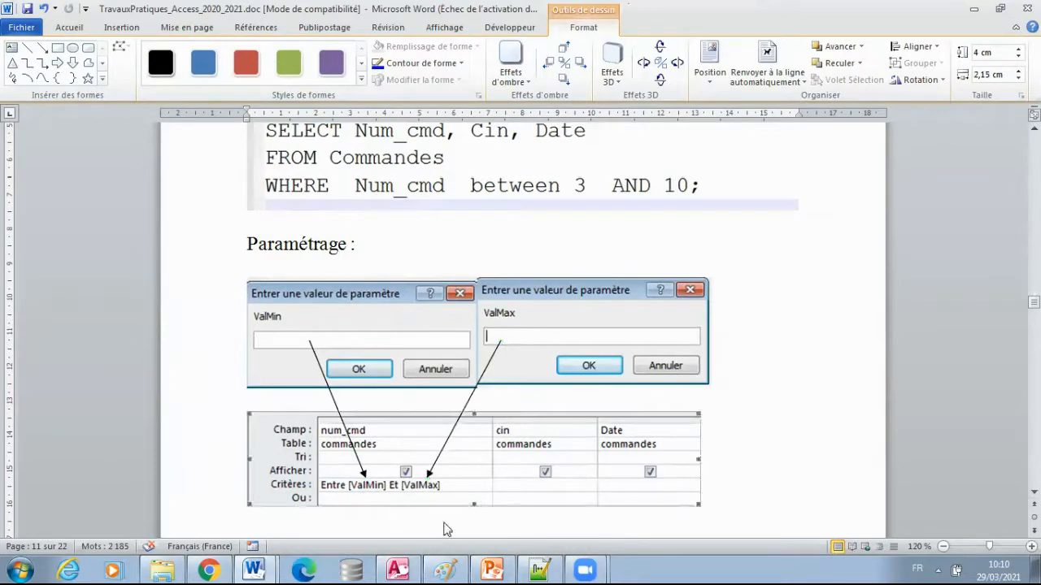
pyautogui.click(726, 492)
pyautogui.scroll(-1, 723, 490)
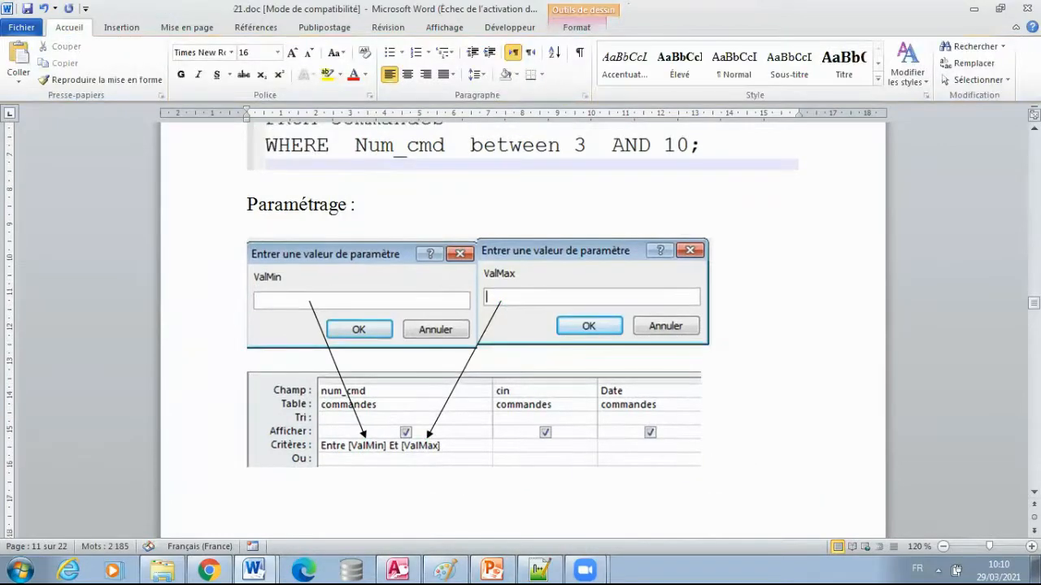
# - Switch to Notepad++ and add the heading line "--------Paramétrage" below the Manière2 query, leaving an empty line between them
pyautogui.click(541, 569)
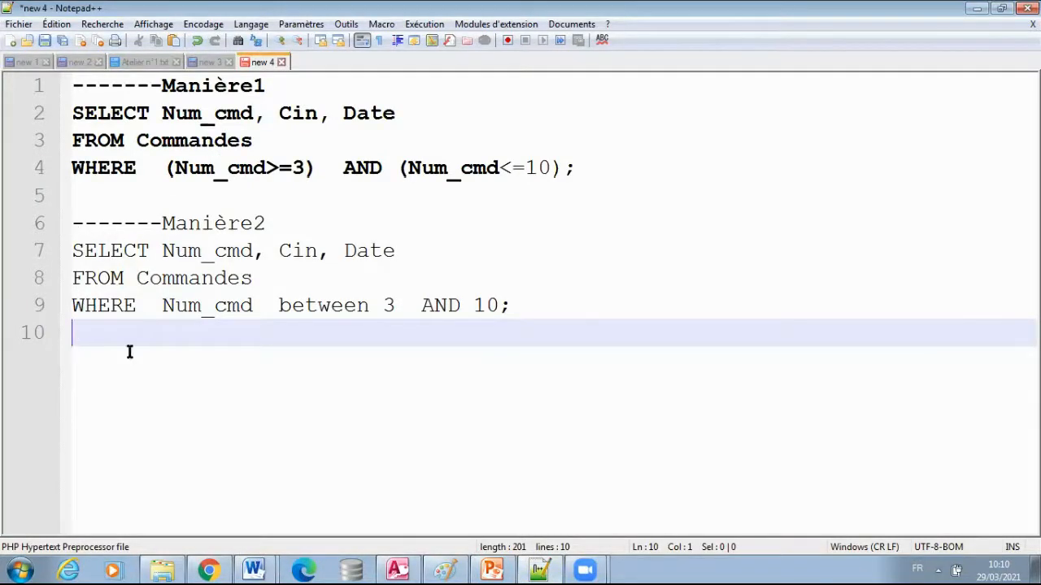
pyautogui.press('Return')
pyautogui.write('-')
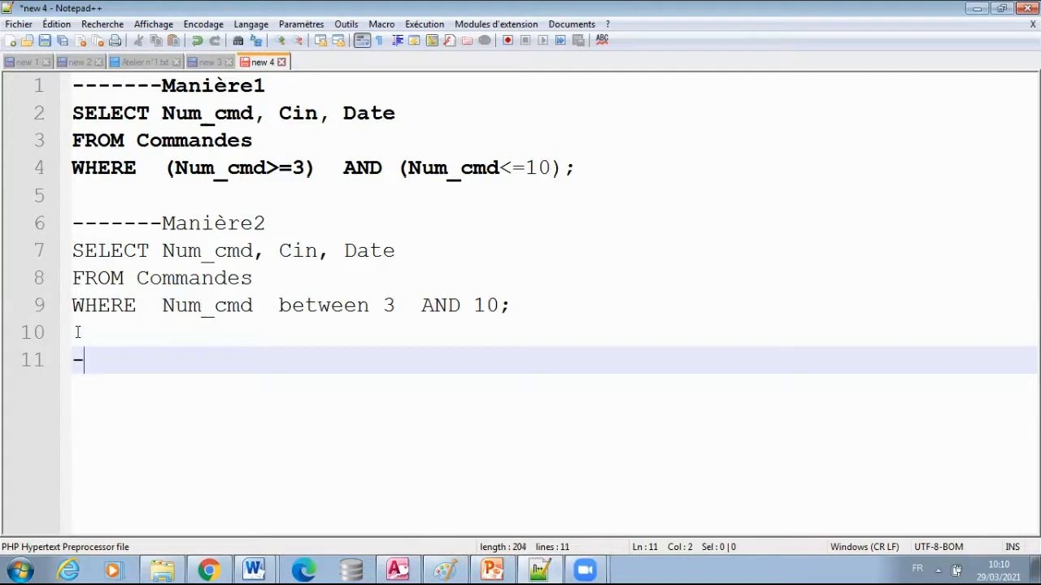
pyautogui.write('-------Par')
pyautogui.write('amétrage')
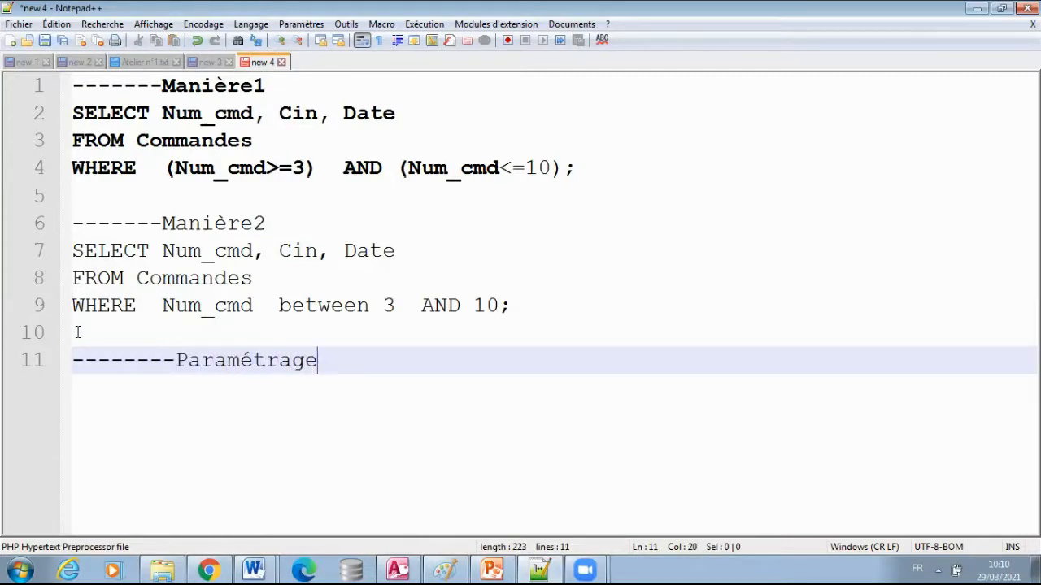
# - Copy the three-line Manière2 query and paste it under the Paramétrage heading
pyautogui.click(74, 251)
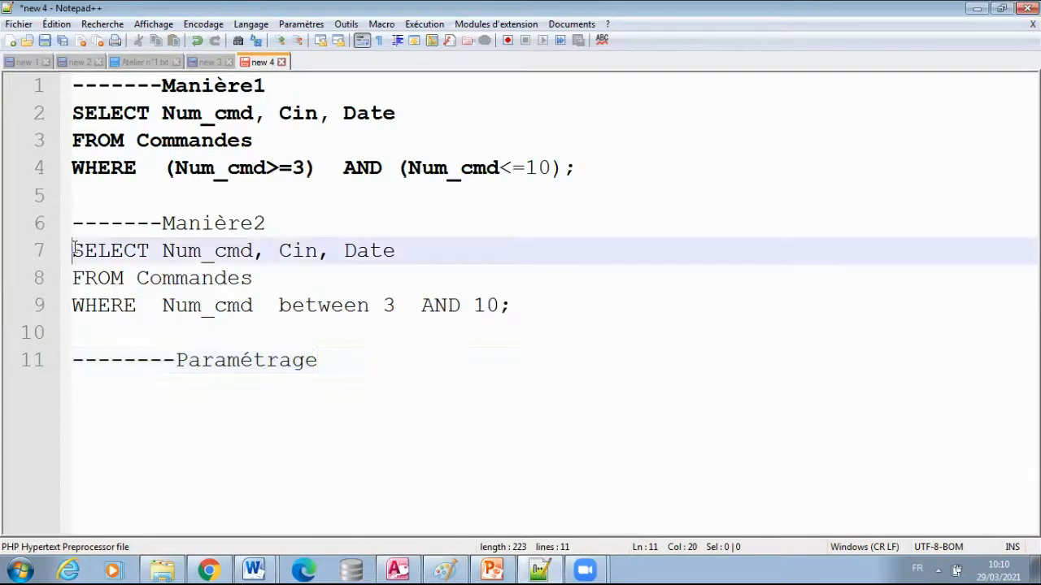
pyautogui.moveTo(74, 251); pyautogui.dragTo(572, 326)
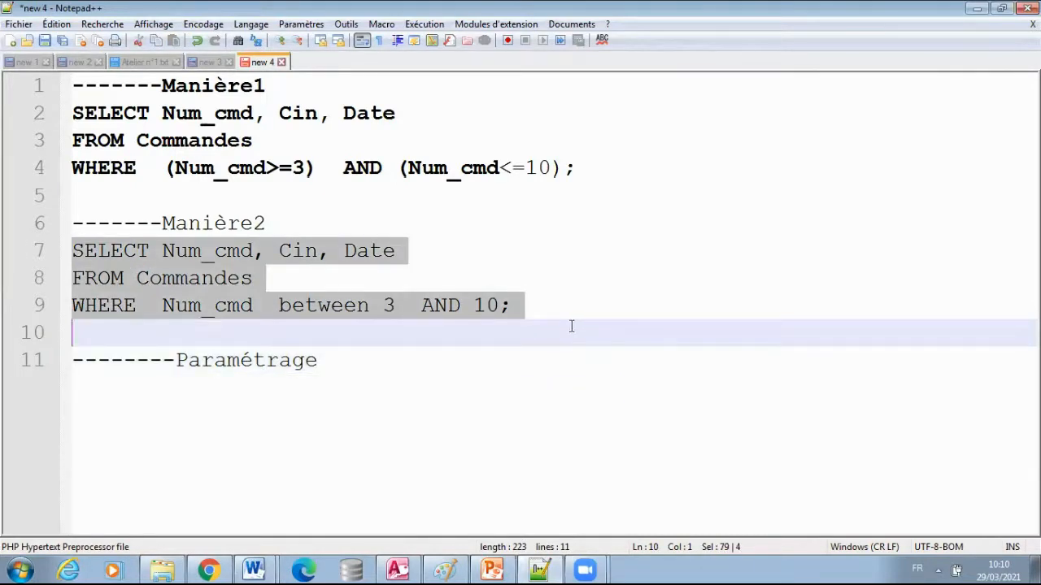
pyautogui.click(234, 384)
pyautogui.press('Return')
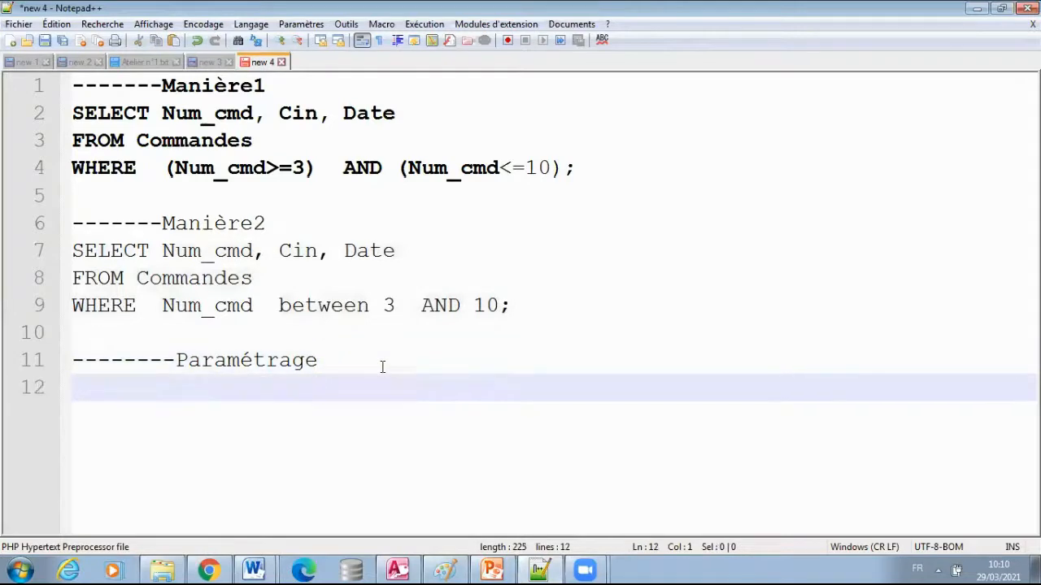
pyautogui.hotkey('ctrl', 'v')
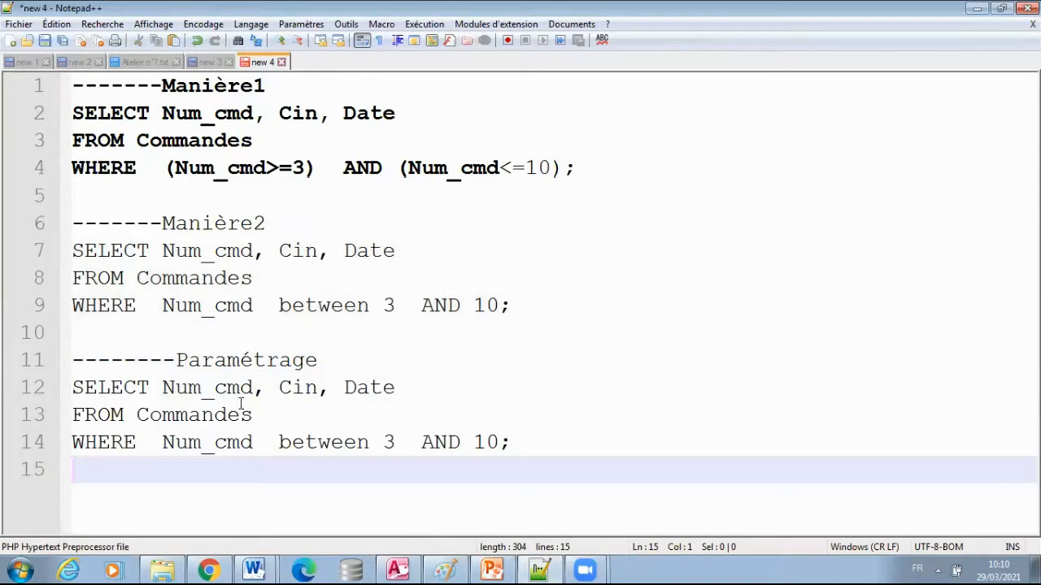
# - Replace the lower bound 3 in the Paramétrage query's WHERE line with [VaMin]
pyautogui.click(390, 443)
pyautogui.doubleClick(400, 440)
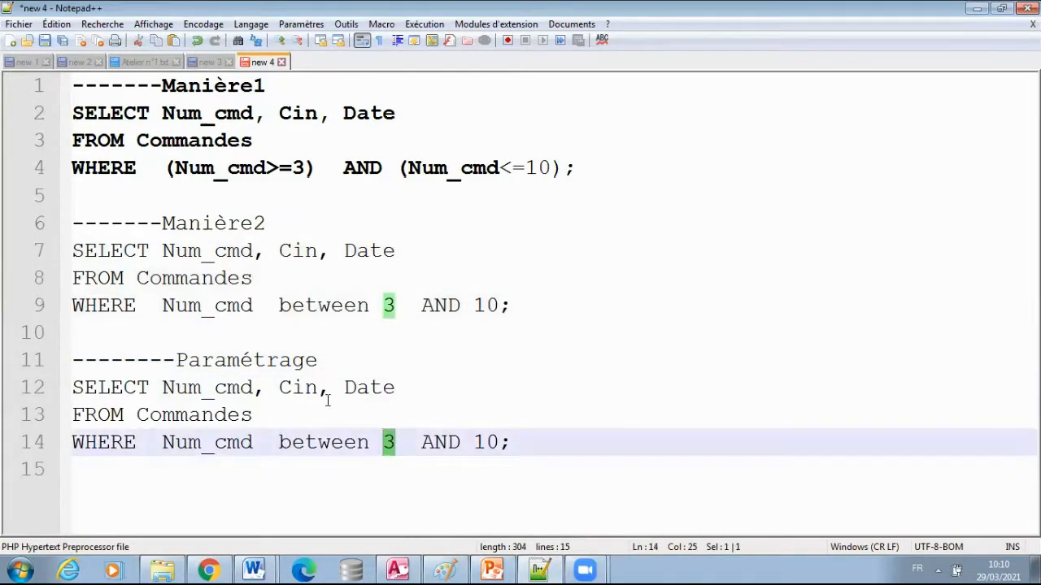
pyautogui.write('[VAm')
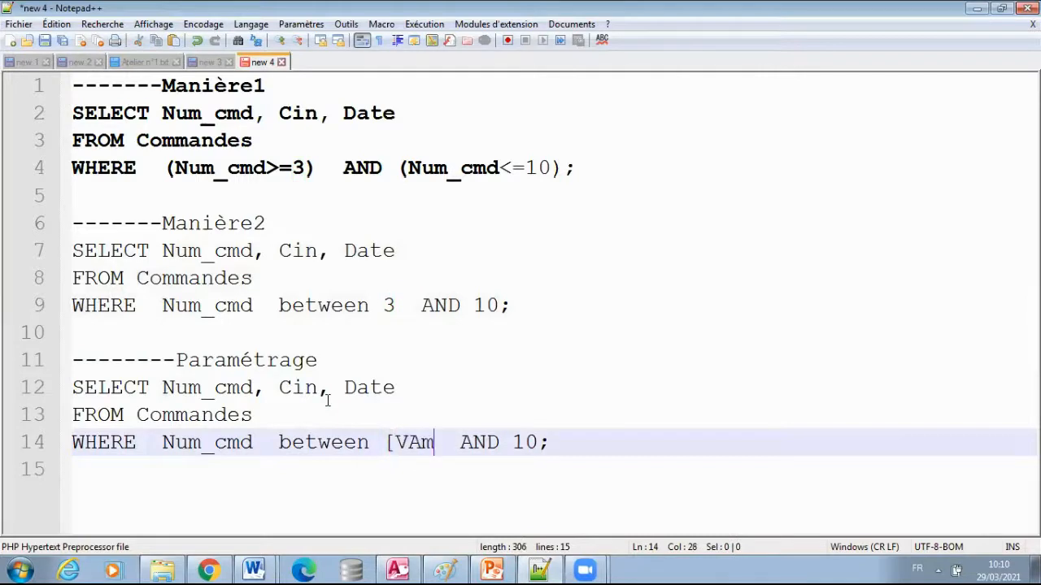
pyautogui.press('BackSpace')
pyautogui.press('BackSpace')
pyautogui.write('aM')
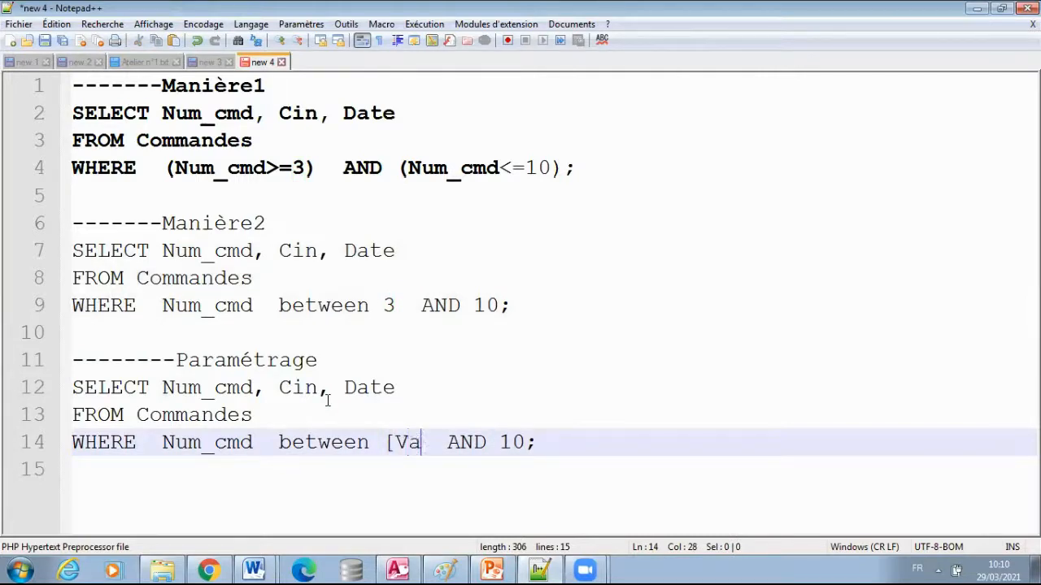
pyautogui.write('in')
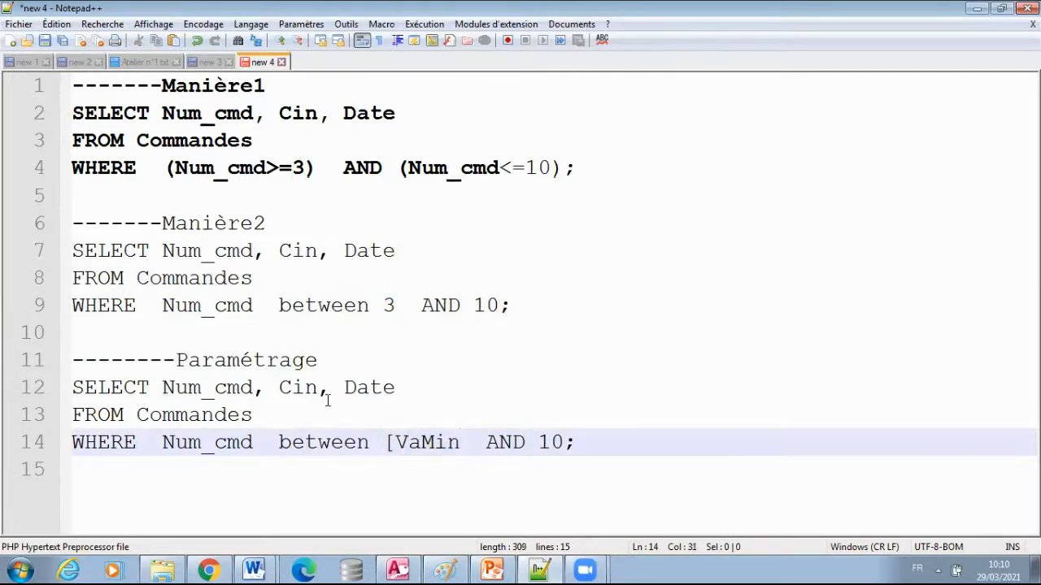
pyautogui.write(']')
# - Replace the upper bound 10 in the Paramétrage query with [ValMax] and add an empty line after the query
pyautogui.click(553, 442)
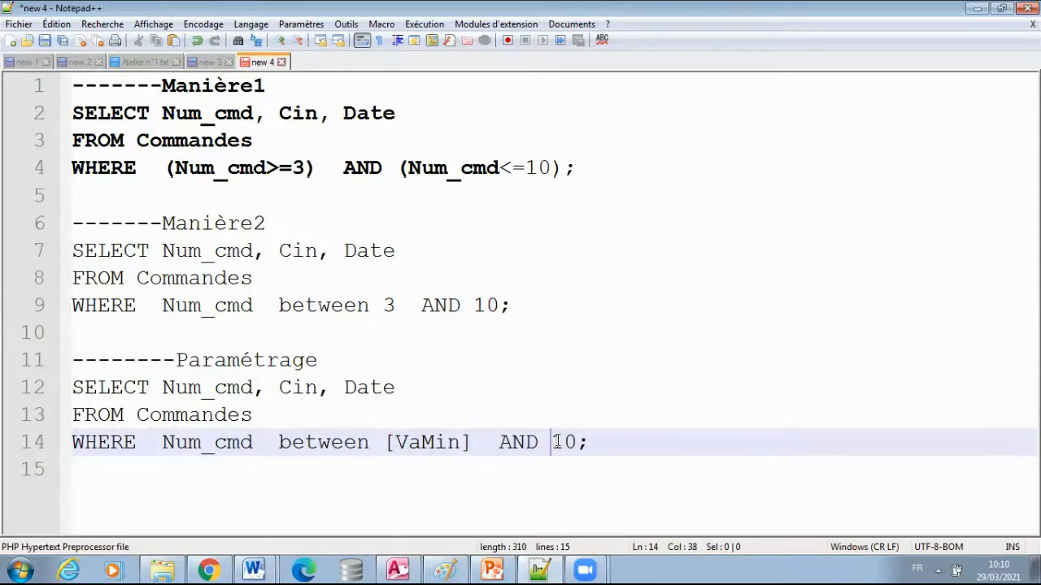
pyautogui.doubleClick(556, 441)
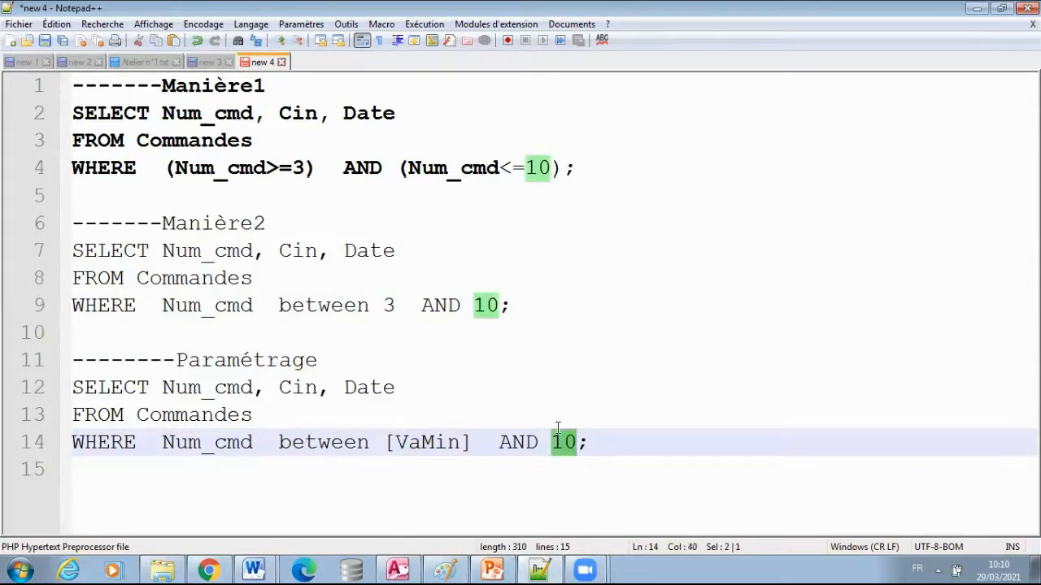
pyautogui.write('[V')
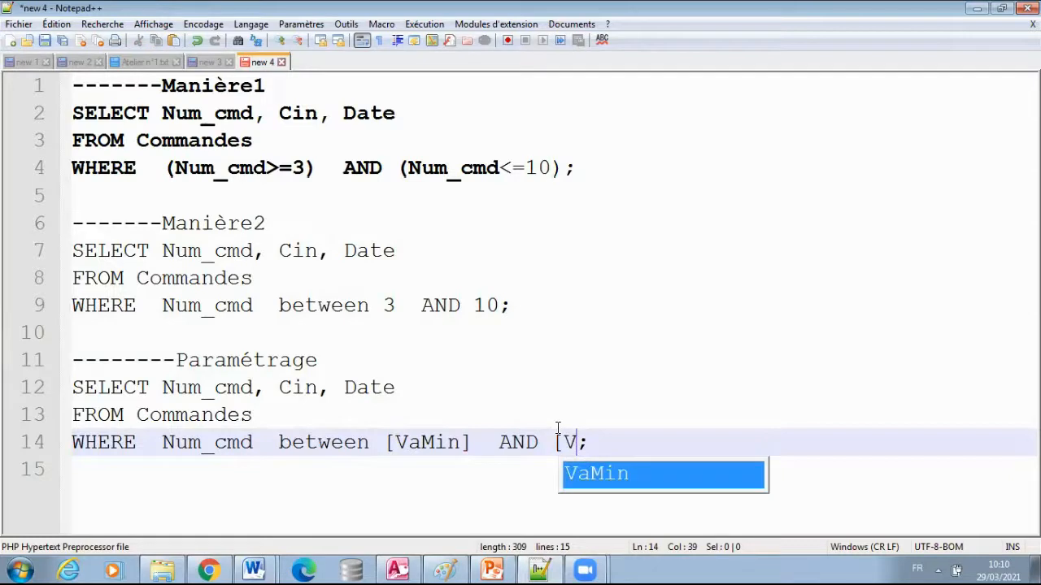
pyautogui.write('alMA')
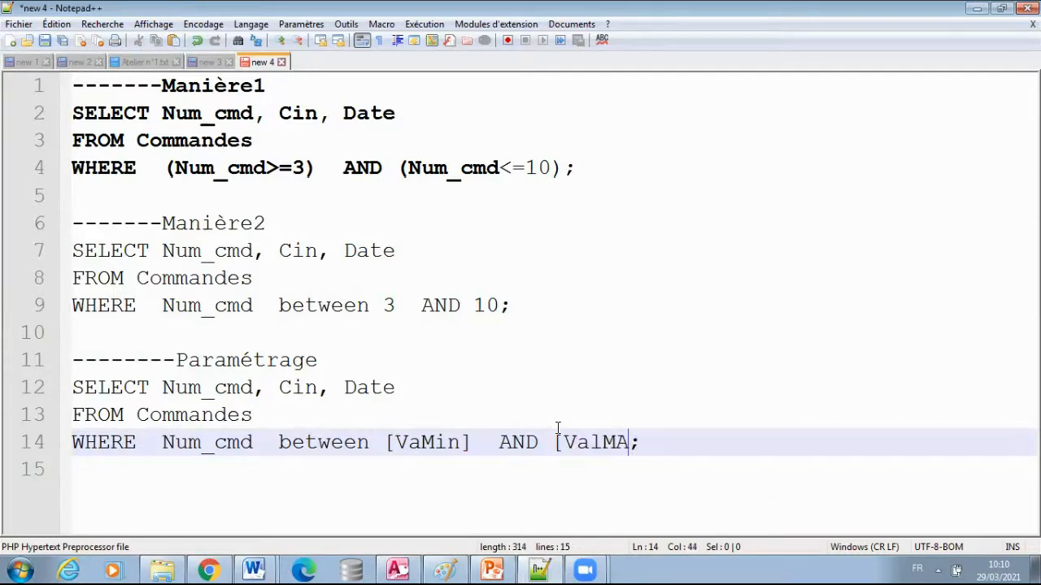
pyautogui.press('BackSpace')
pyautogui.write('ax]')
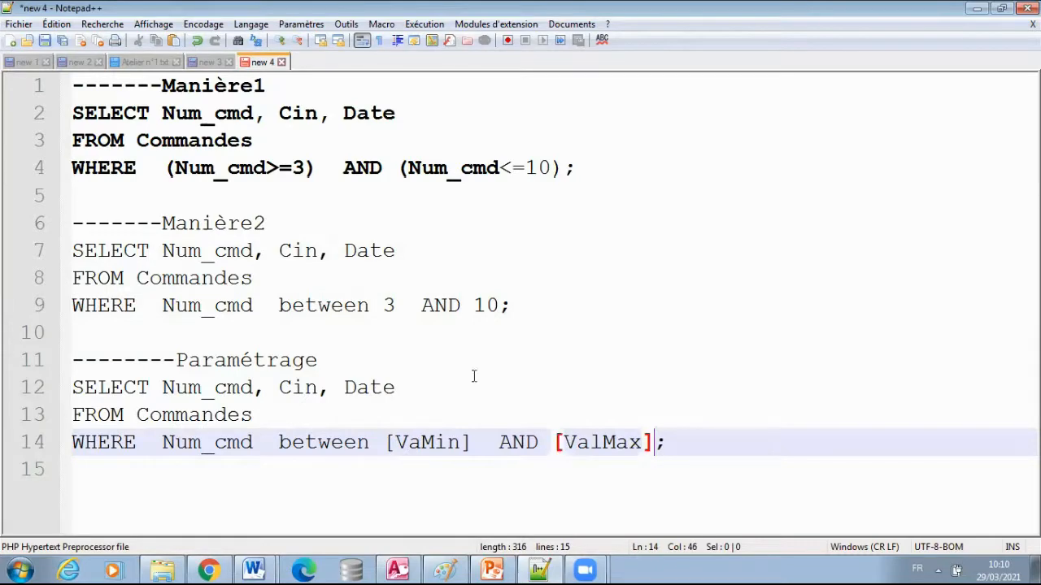
pyautogui.click(688, 441)
pyautogui.press('Return')
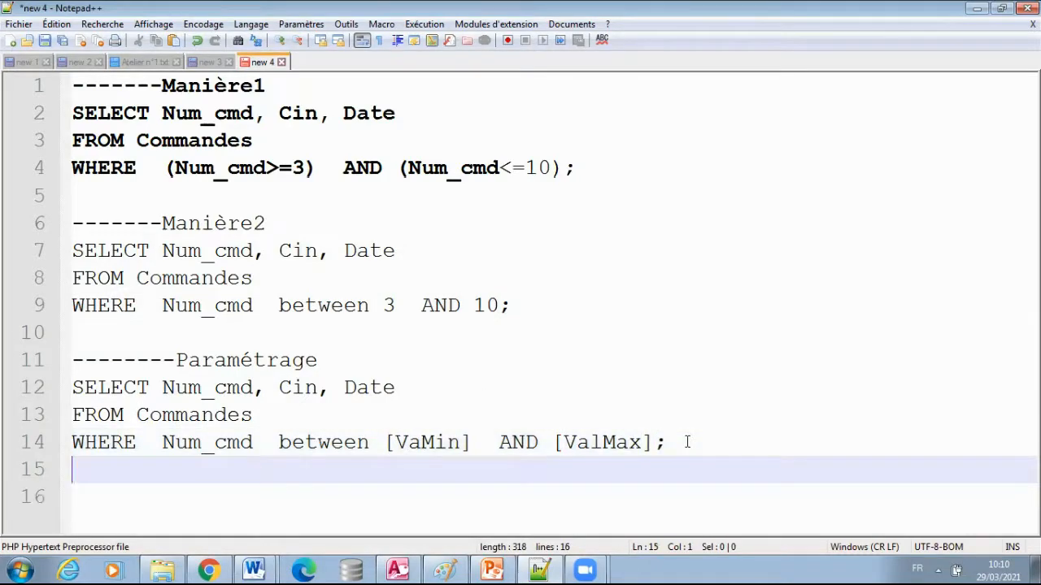
# - Switch to Paint, paste the screenshot of the queries and select the Paramétrage block, about 819 by 167 px, for copying
pyautogui.click(446, 570)
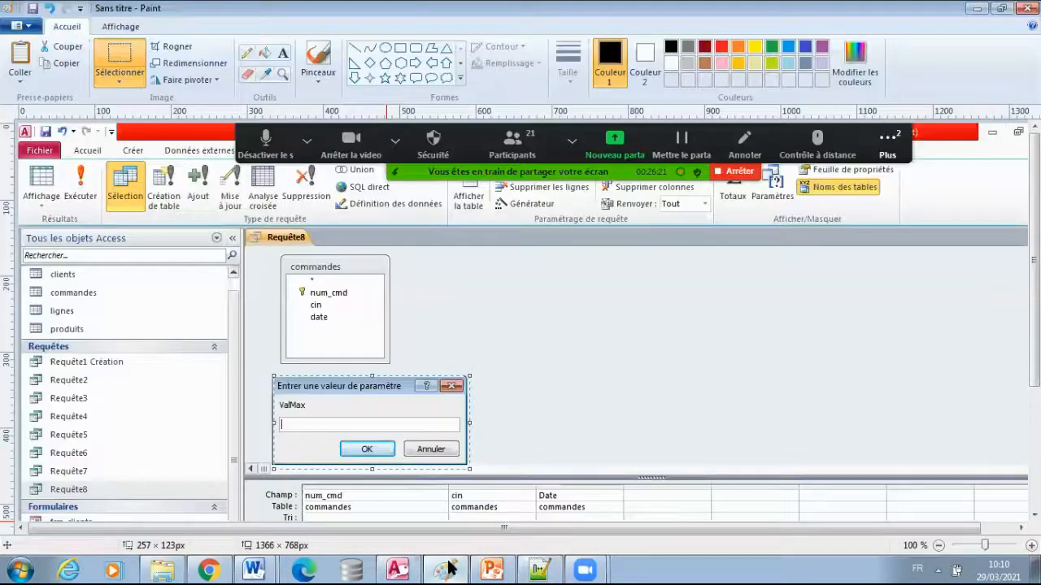
pyautogui.hotkey('ctrl', 'v')
pyautogui.moveTo(230, 394); pyautogui.dragTo(252, 266)
pyautogui.click(119, 54)
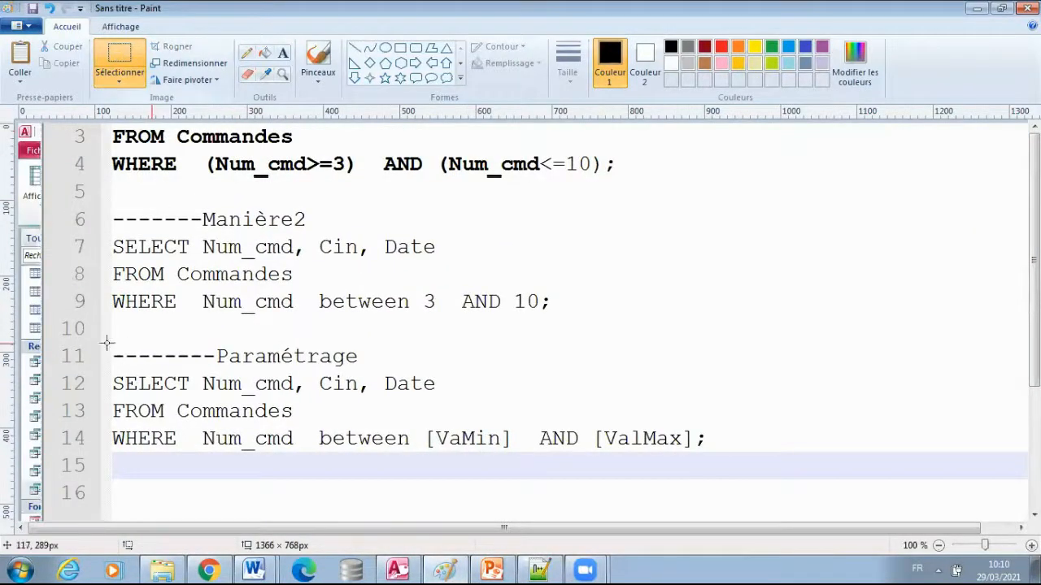
pyautogui.moveTo(105, 344); pyautogui.dragTo(729, 469)
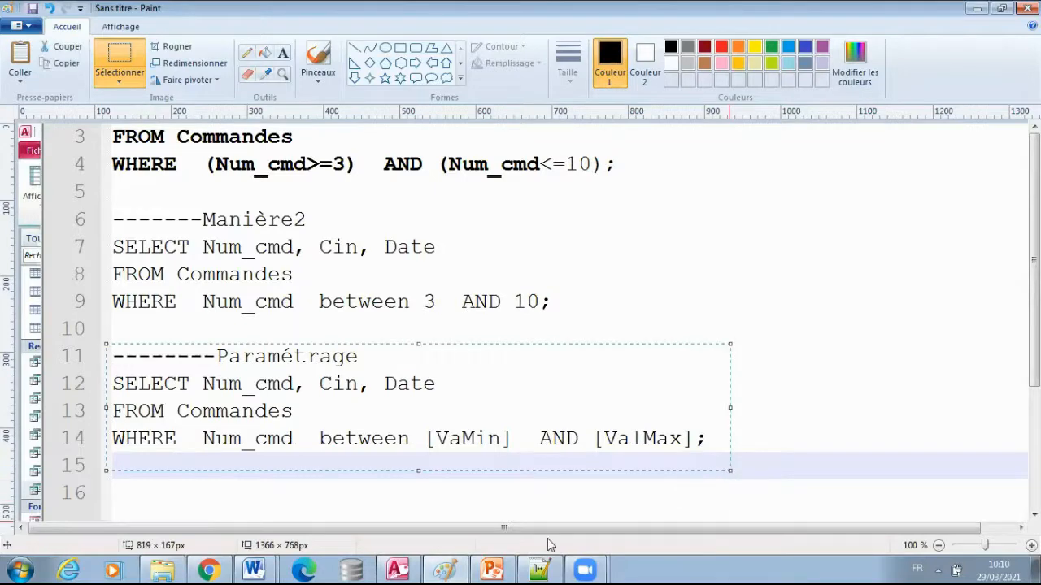
# - Switch to the TravauxPratiques Word document and paste the Paramétrage query image below the design grid image
pyautogui.click(253, 569)
pyautogui.click(274, 536)
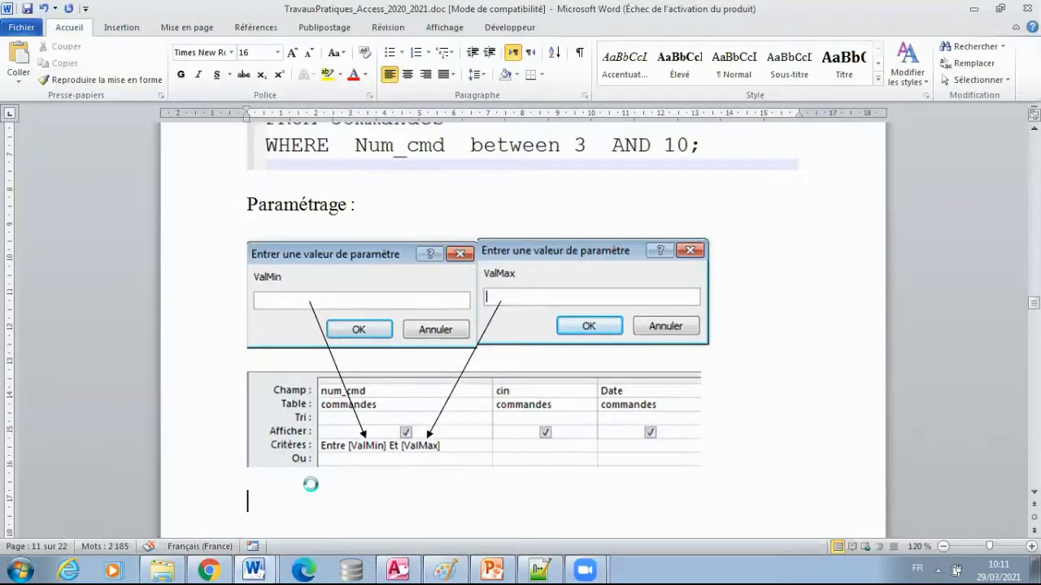
pyautogui.write('--------Paramétrage SELECT Num_cmd, Cin, Date FROM Commandes WHERE  Num_cmd  between [VaMin]  AND [ValMax];')
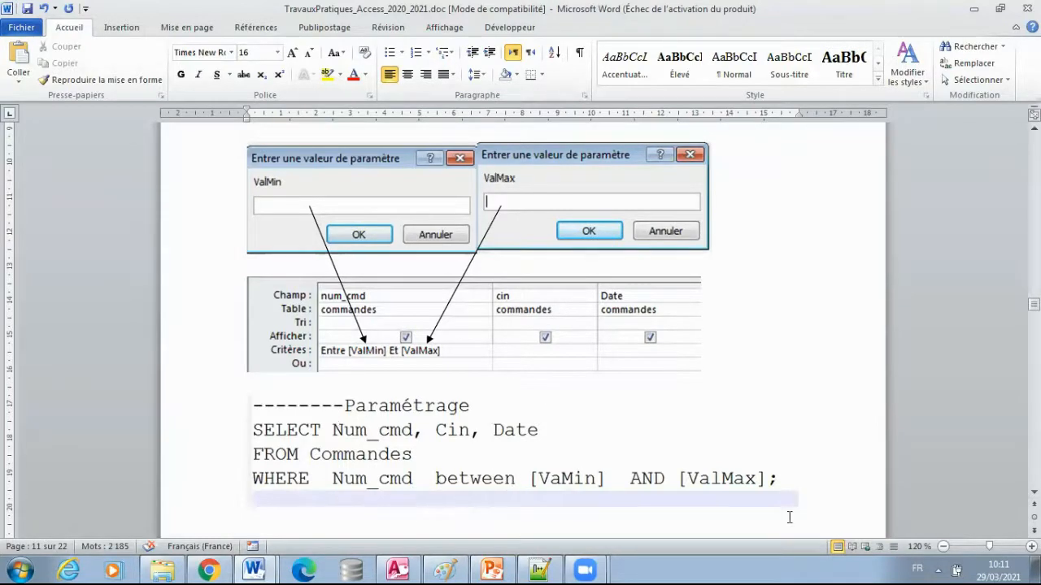
# - Add the line "Pas Entre Not Between" below the Paramétrage query image, followed by an empty line
pyautogui.press('Down')
pyautogui.write('Pas')
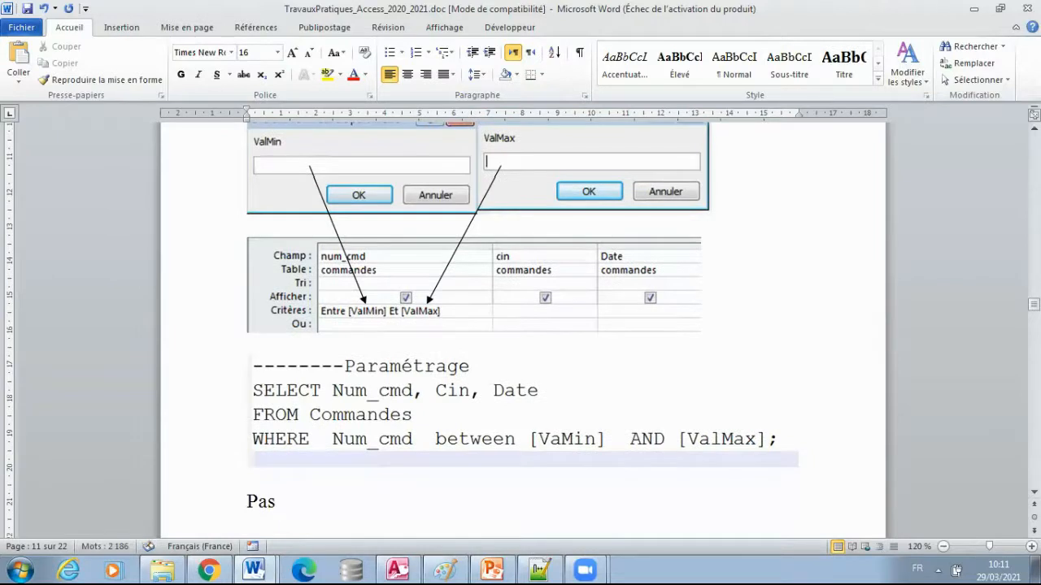
pyautogui.write(' EntreNo')
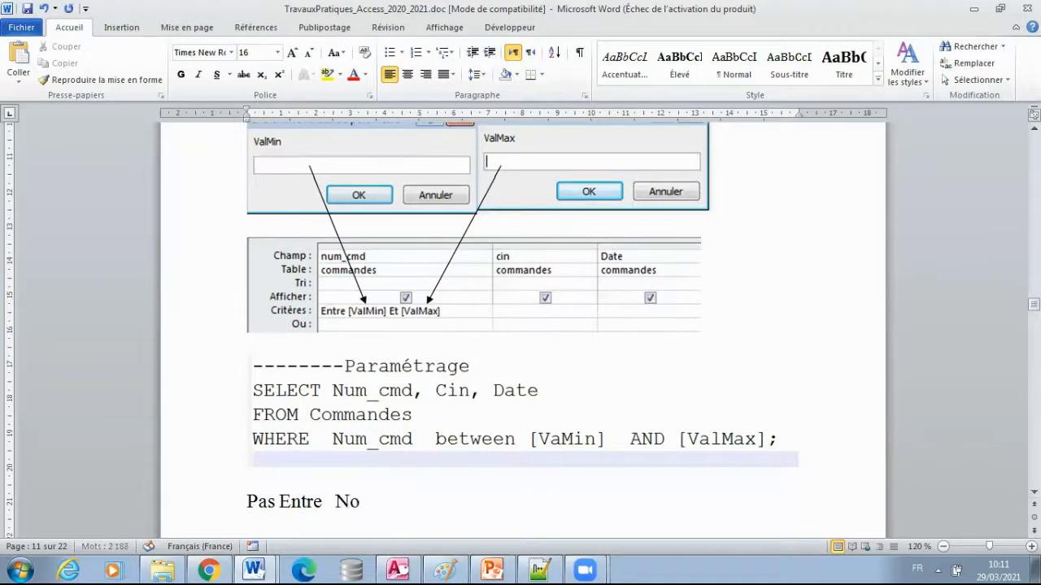
pyautogui.write('t Betww')
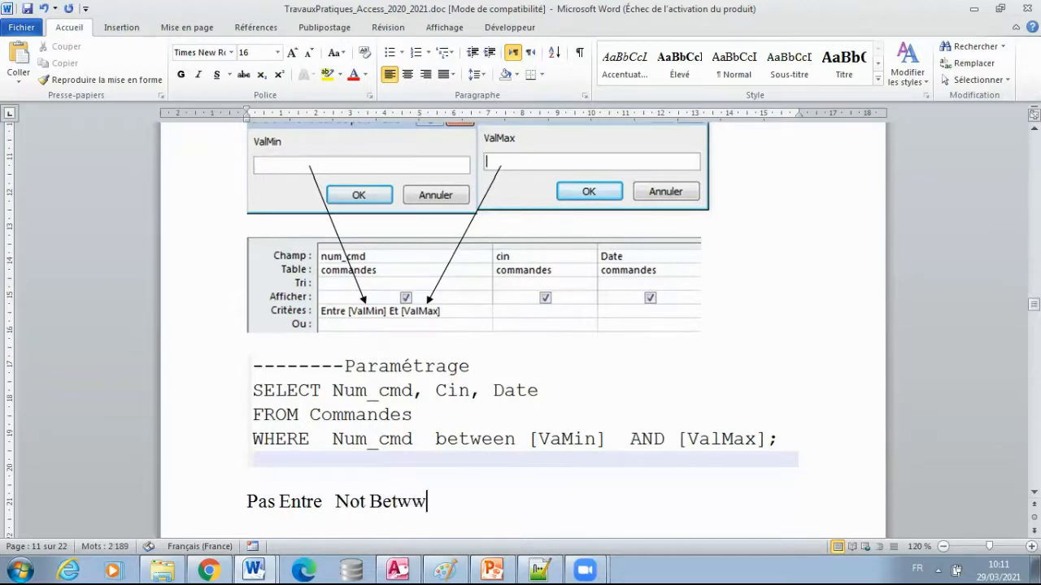
pyautogui.write('e')
pyautogui.press('BackSpace')
pyautogui.press('BackSpace')
pyautogui.write('een')
pyautogui.press('Return')
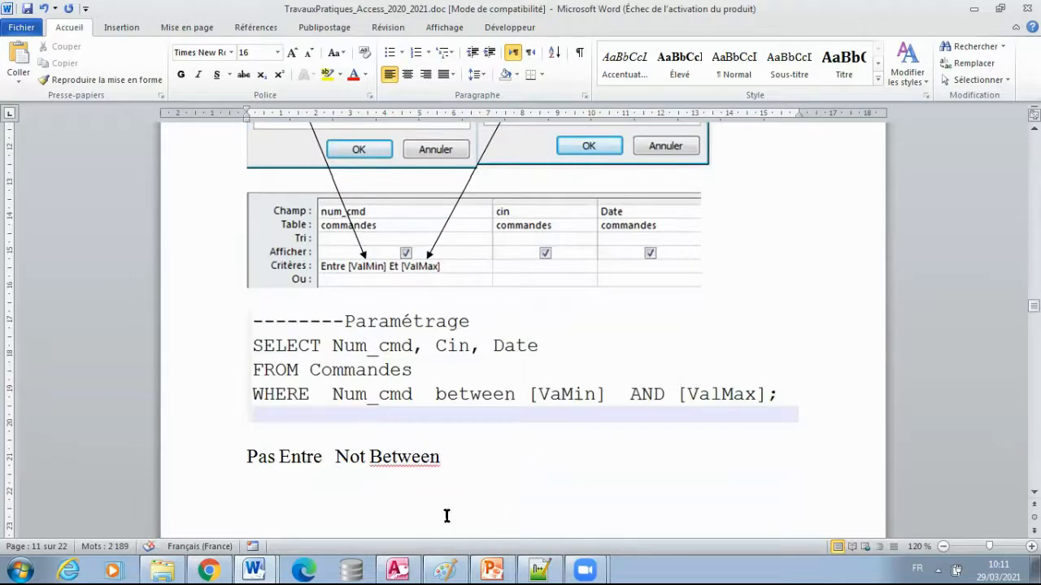
# - Insert the heading line "Remarque :" above the "Pas Entre" line
pyautogui.click(247, 457)
pyautogui.write('R')
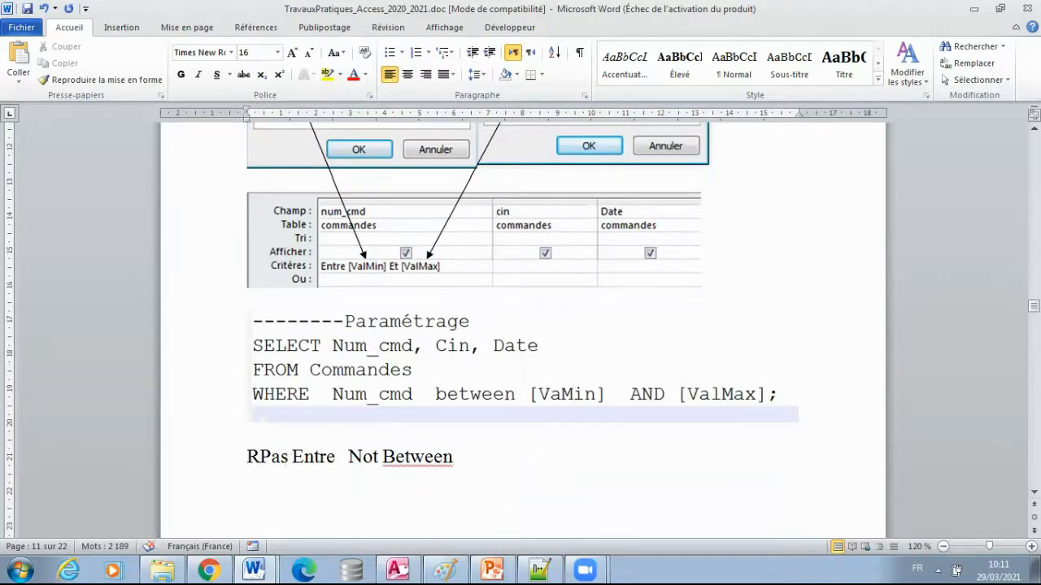
pyautogui.write('emarque')
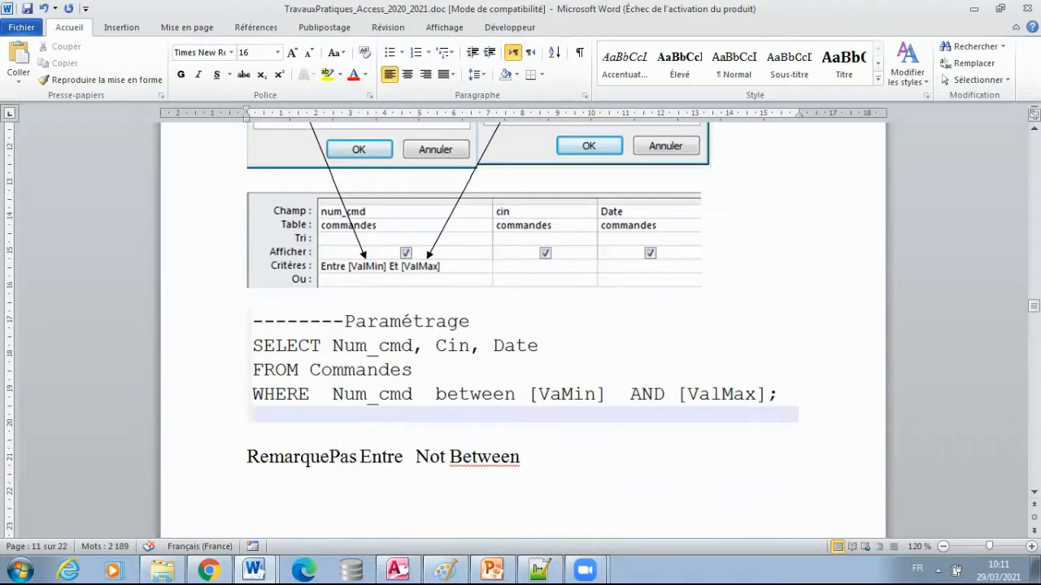
pyautogui.write(' :')
pyautogui.press('Return')
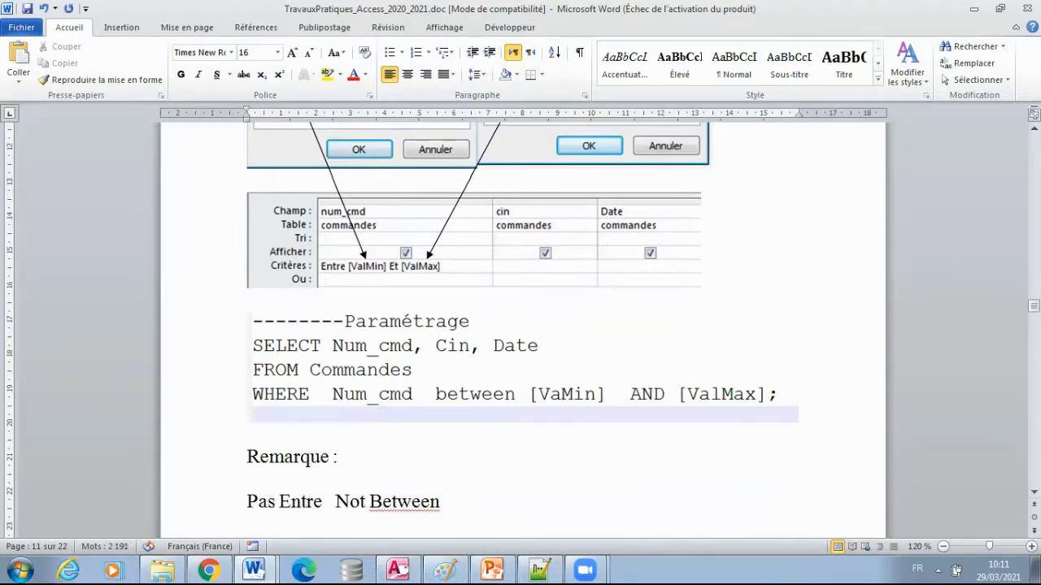
# - Insert a short right-pointing arrow between "Pas Entre" and "Not Between", without leading dashes
pyautogui.click(336, 500)
pyautogui.write('---->')
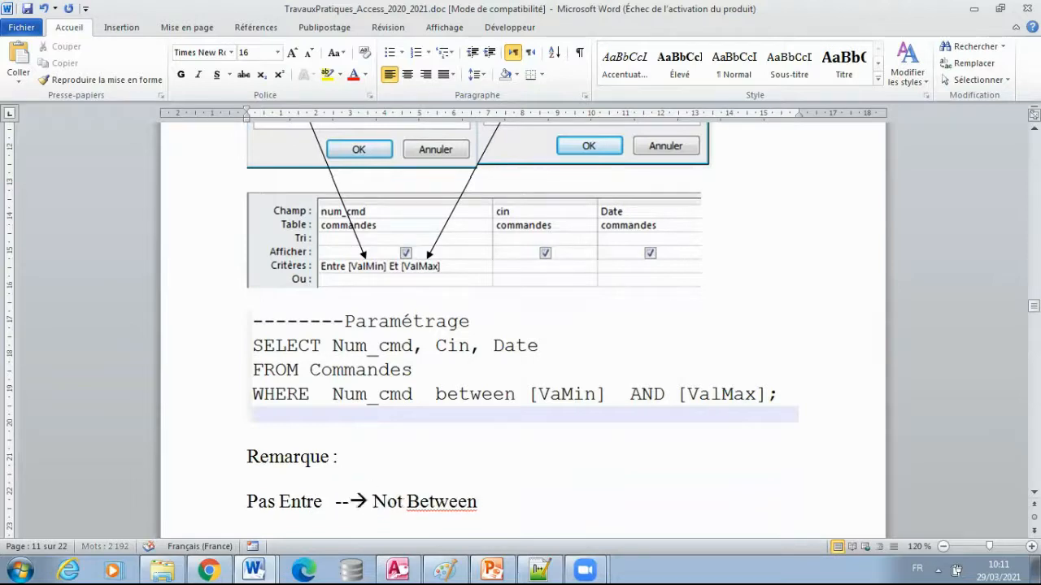
pyautogui.click(352, 500)
pyautogui.press('BackSpace')
pyautogui.press('BackSpace')
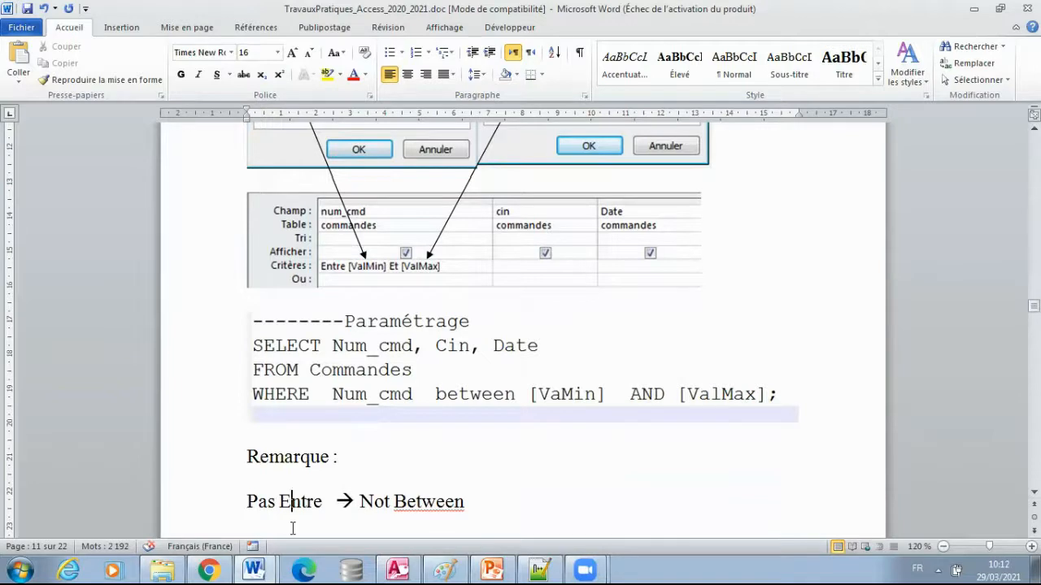
# - Remove the empty space before exercise 9 at the start of page 12 and enlarge its statement to 16 pt
pyautogui.scroll(-4, 268, 479)
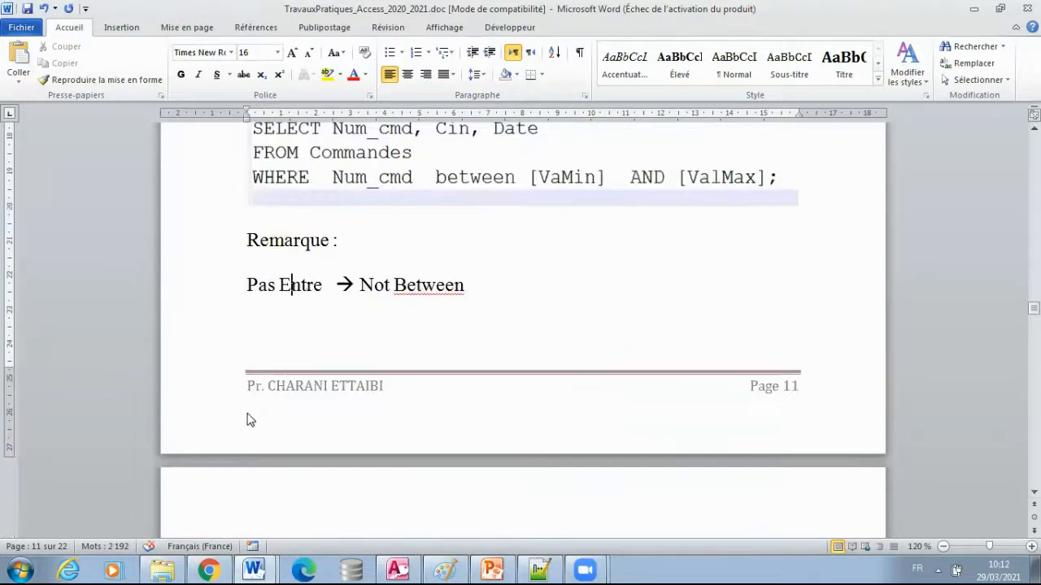
pyautogui.scroll(-3, 249, 417)
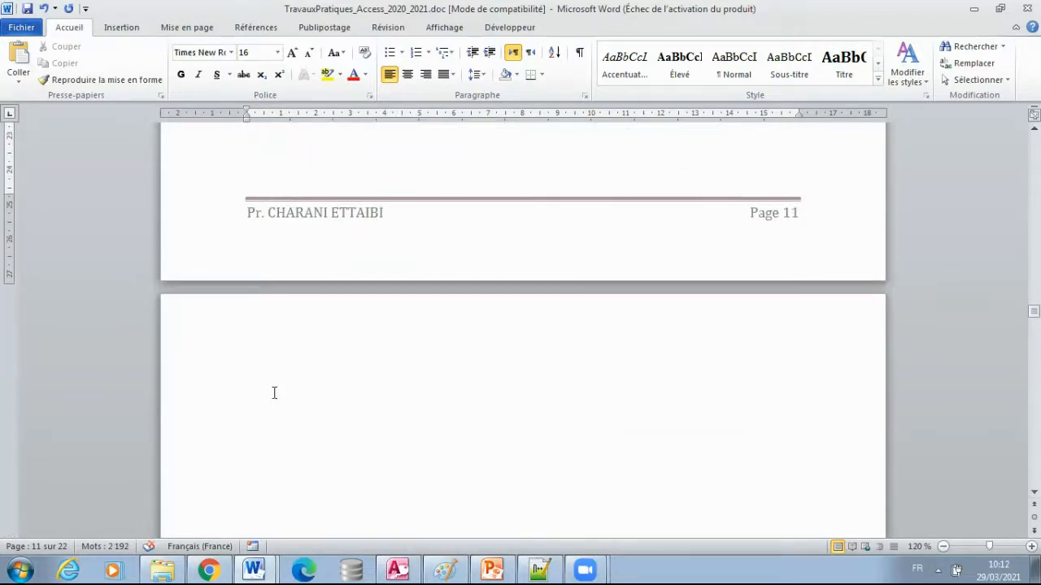
pyautogui.click(270, 384)
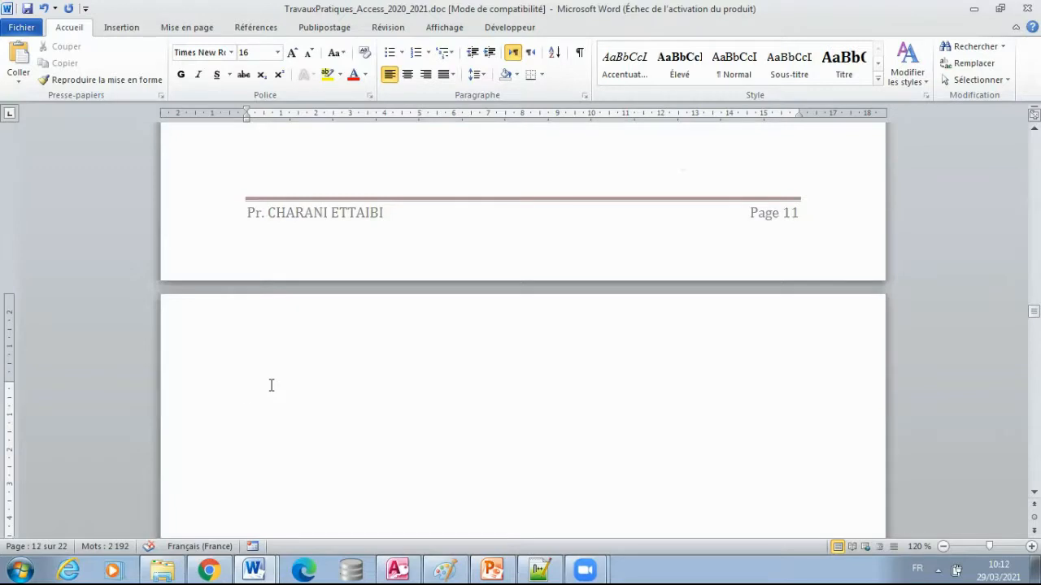
pyautogui.hotkey('ctrl', 'v')
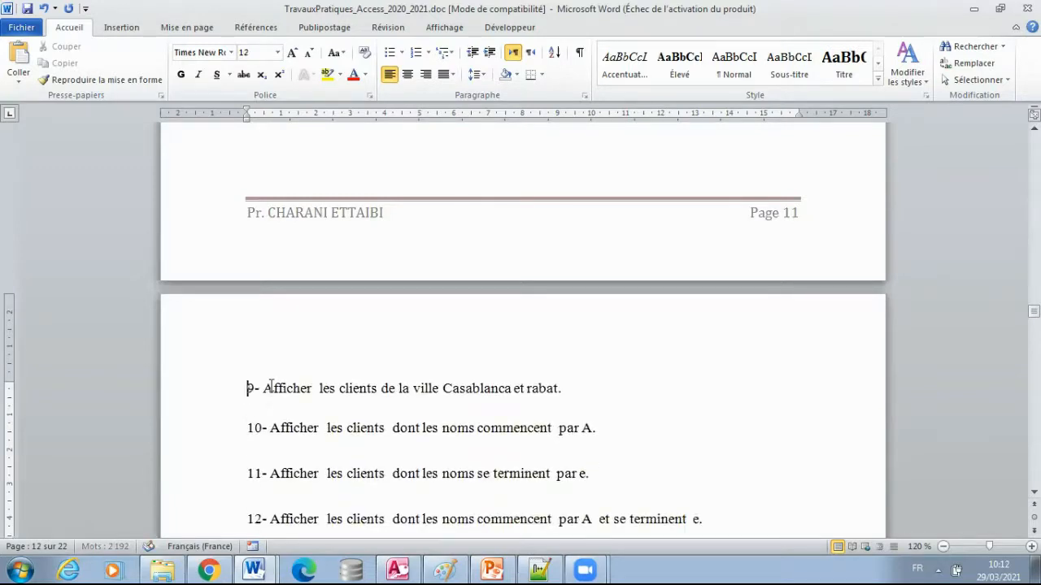
pyautogui.click(200, 390)
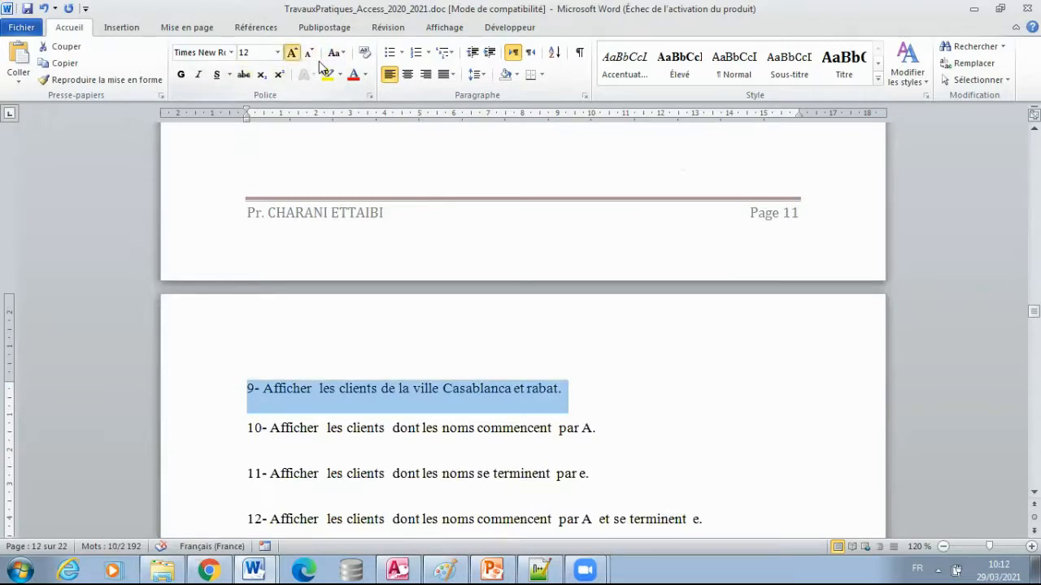
pyautogui.click(292, 52)
pyautogui.click(292, 52)
pyautogui.click(334, 412)
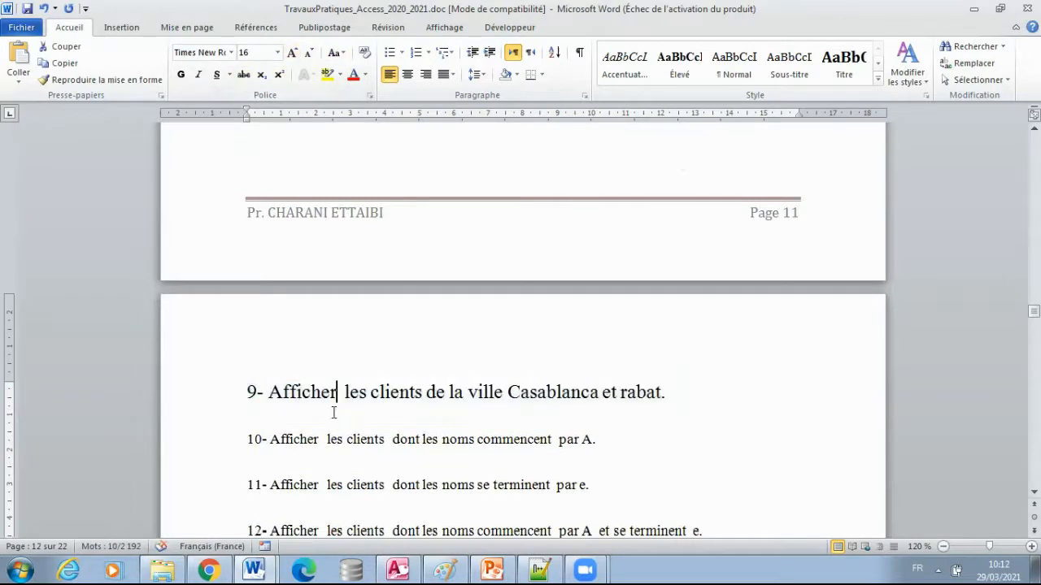
# - Add the lines "Mode Création :" and "Mode SQL :" below the exercise 9 statement, with an empty line between them
pyautogui.click(668, 388)
pyautogui.press('Return')
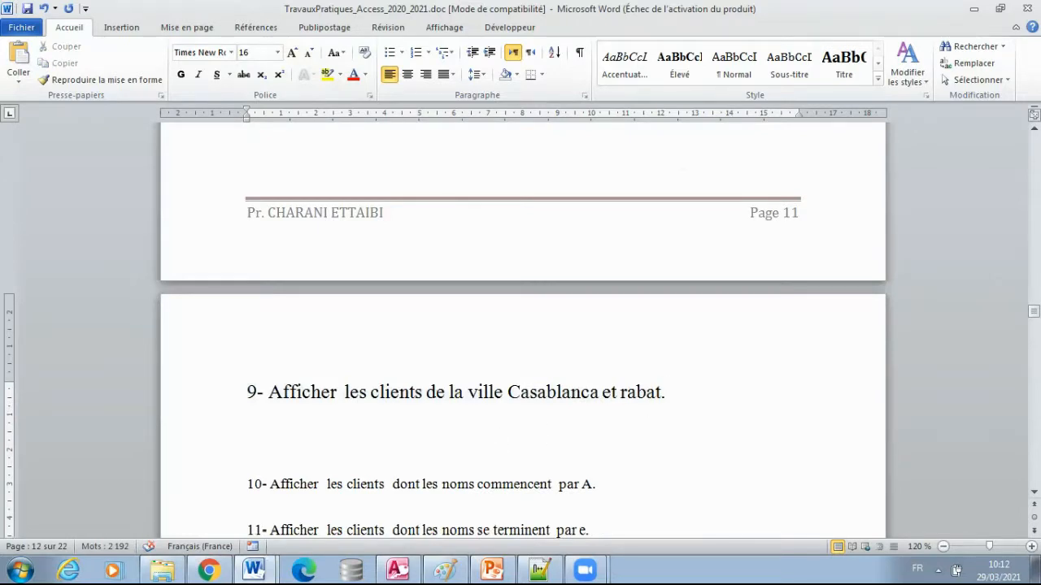
pyautogui.write('Mode Création')
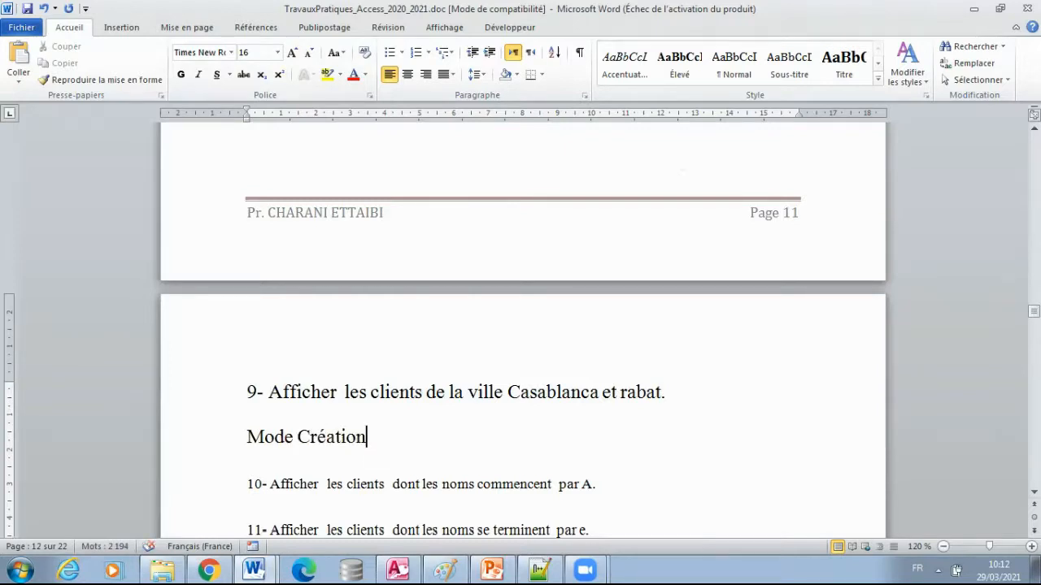
pyautogui.write(' :')
pyautogui.press('Return')
pyautogui.write('Mode')
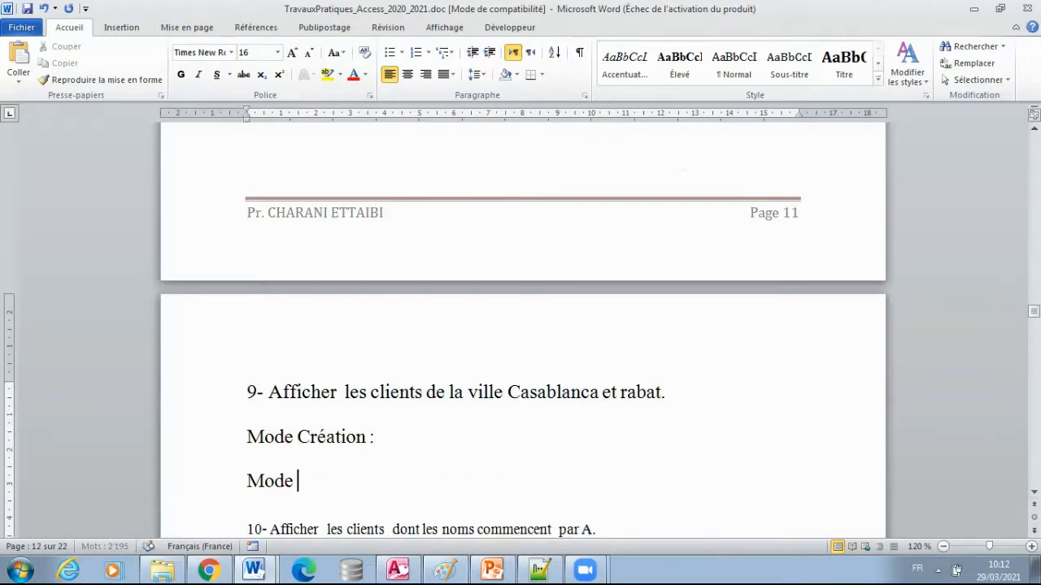
pyautogui.write(' SQL :')
pyautogui.click(401, 452)
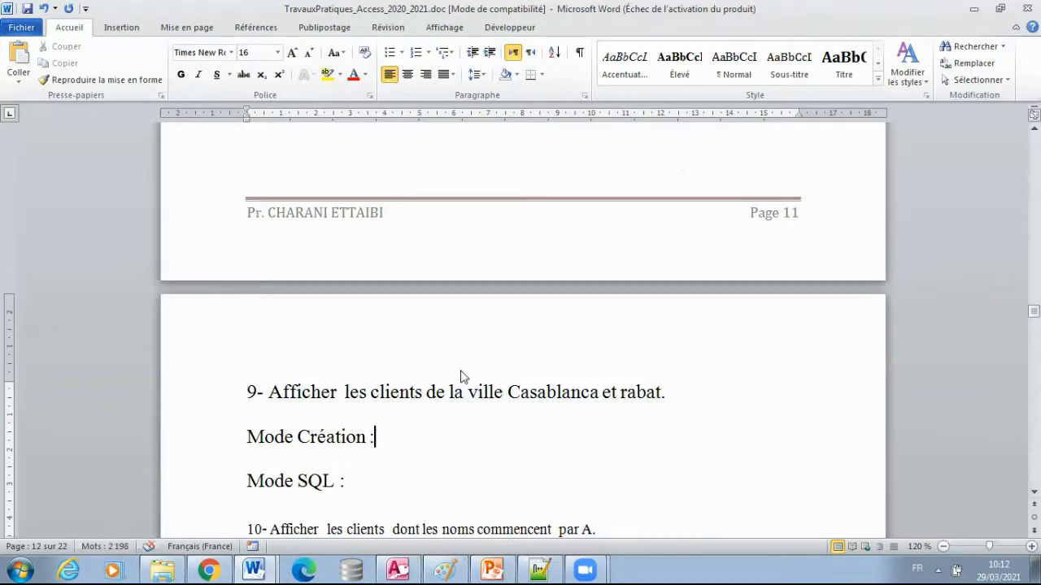
pyautogui.press('Return')
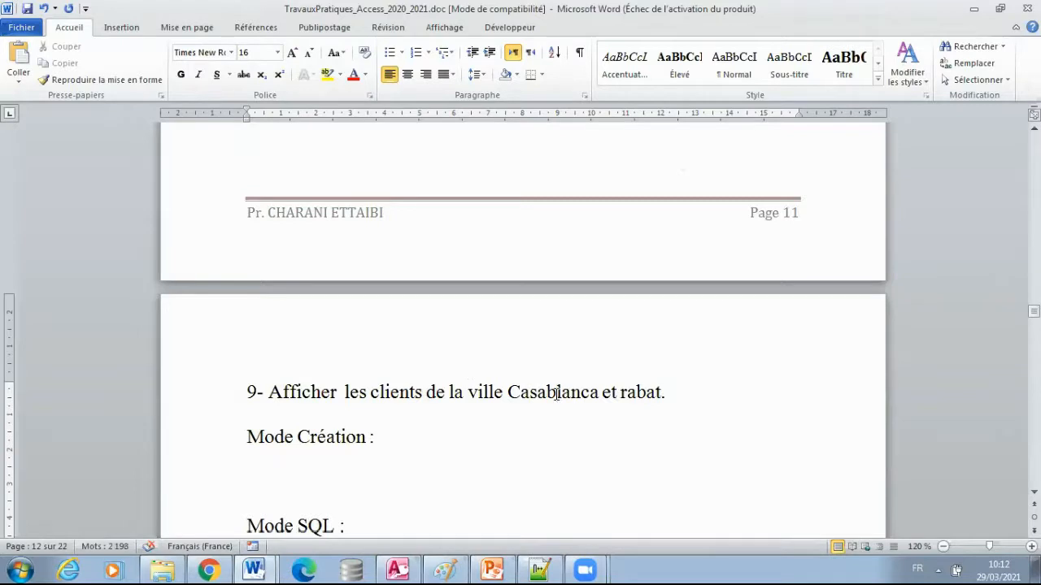
pyautogui.doubleClick(611, 396)
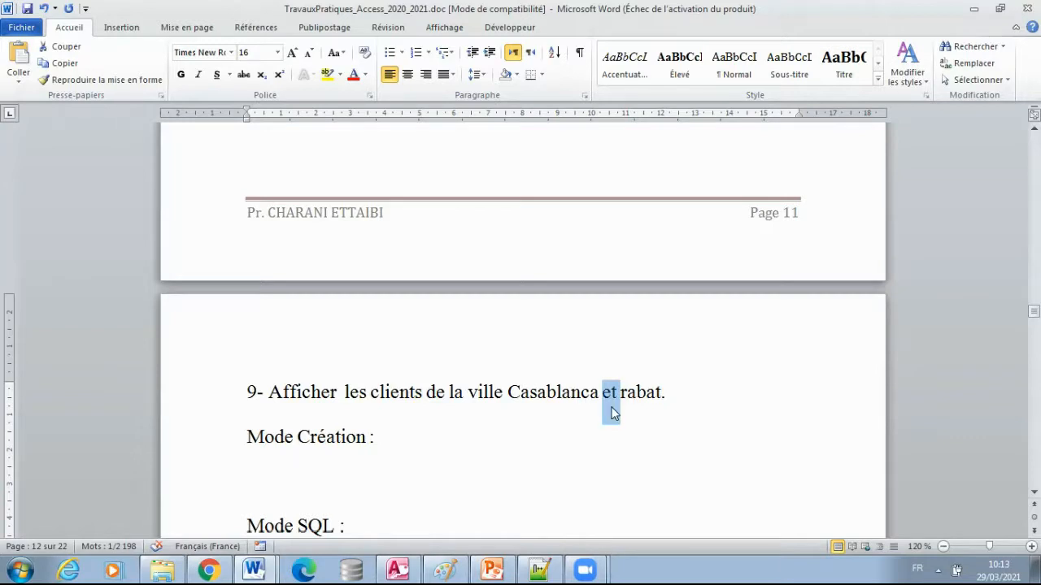
pyautogui.write('o')
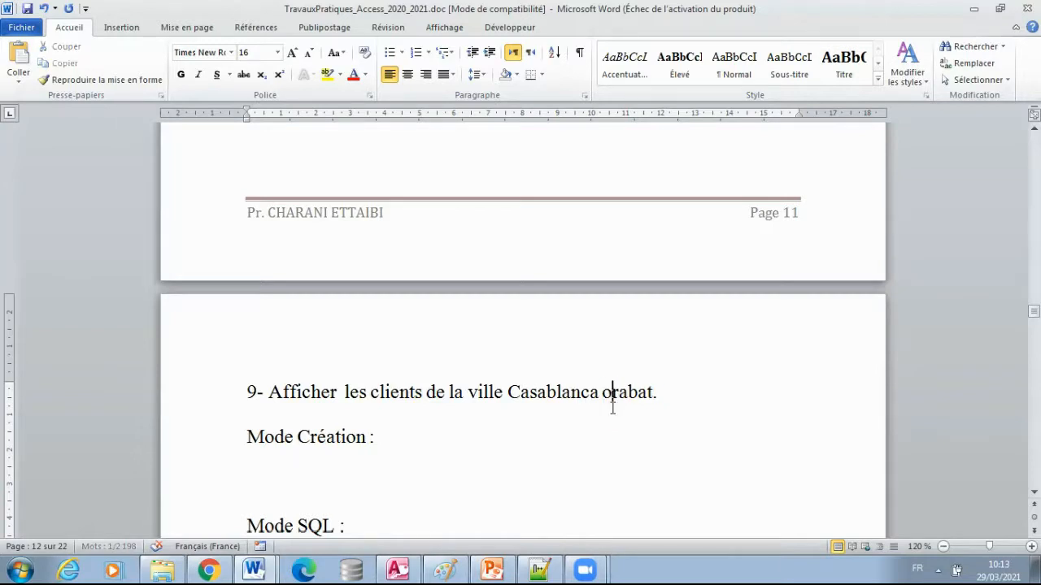
pyautogui.write('u')
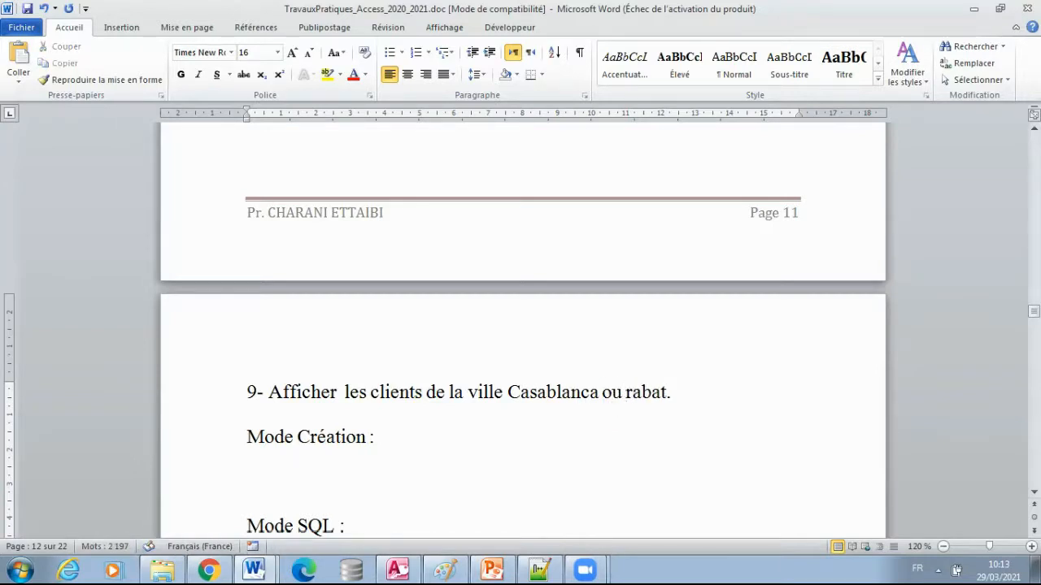
pyautogui.press('BackSpace')
pyautogui.press('BackSpace')
pyautogui.press('BackSpace')
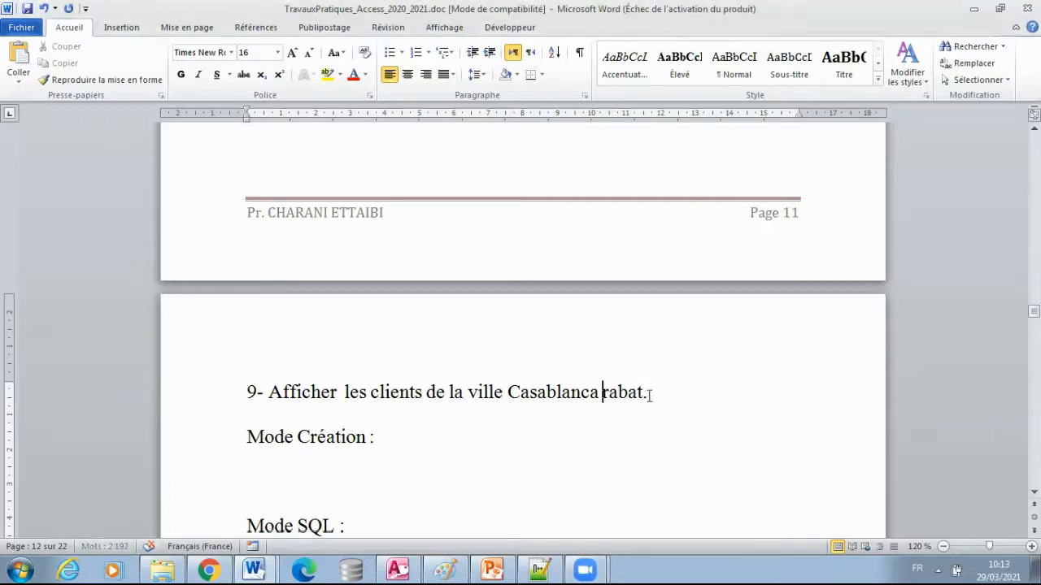
pyautogui.write('et')
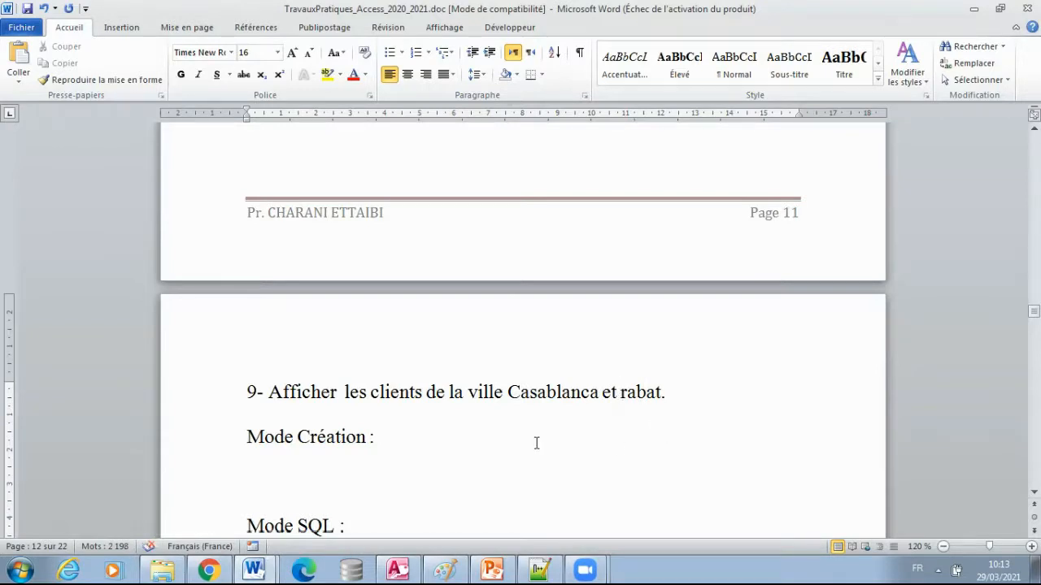
# - Switch to Access and close the Requête8 query, saving its design changes
pyautogui.click(317, 439)
pyautogui.click(398, 569)
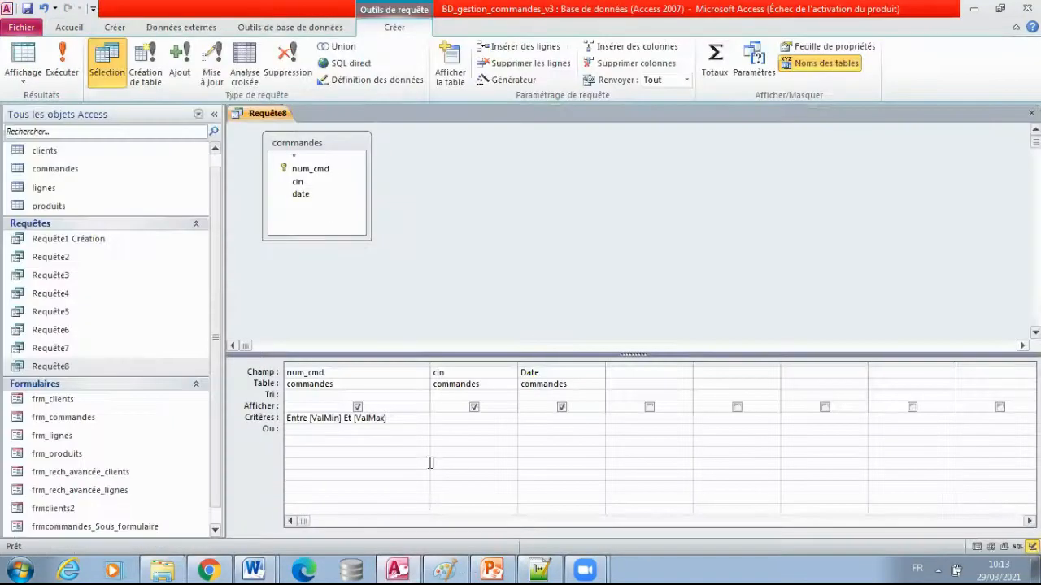
pyautogui.hotkey('ctrl', 'w')
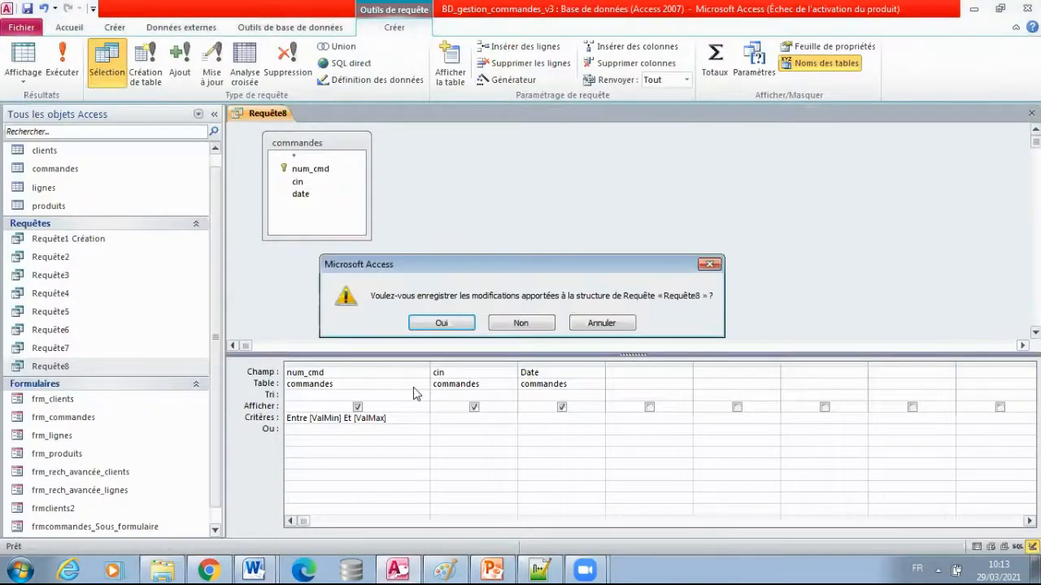
pyautogui.click(444, 323)
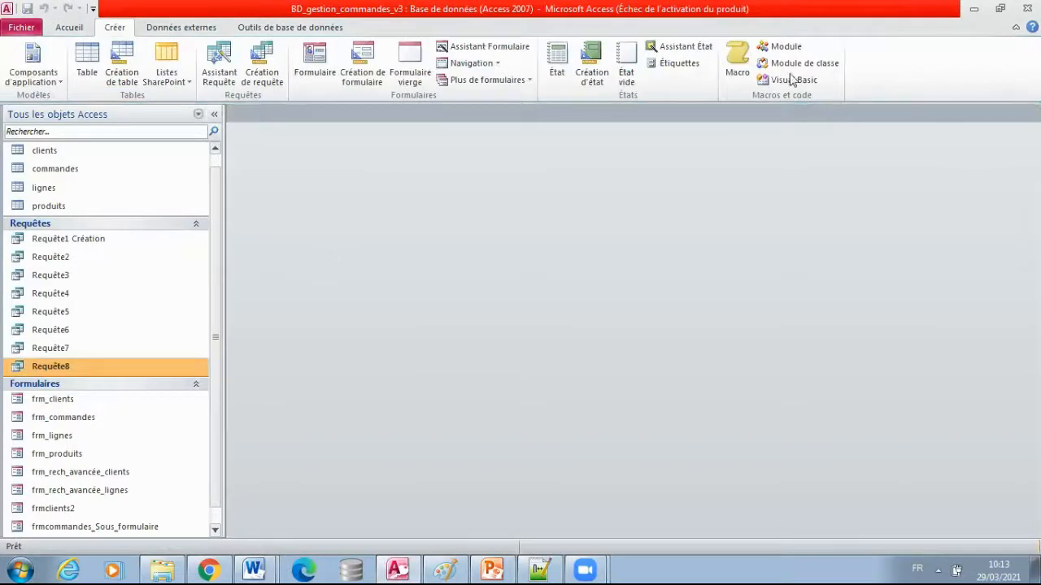
# - Create a new query in design view based on the clients table
pyautogui.click(267, 79)
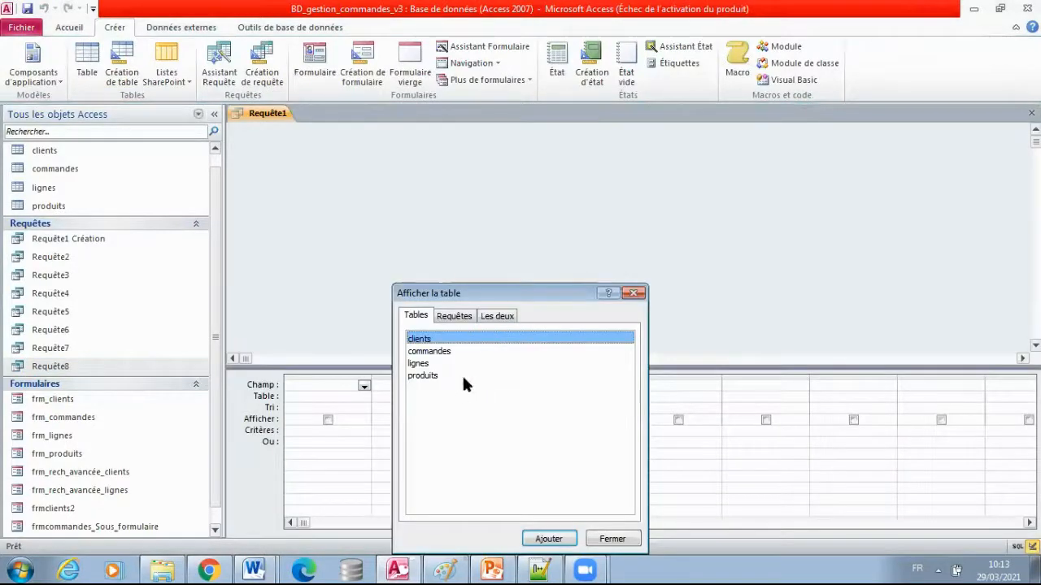
pyautogui.doubleClick(419, 339)
pyautogui.click(611, 539)
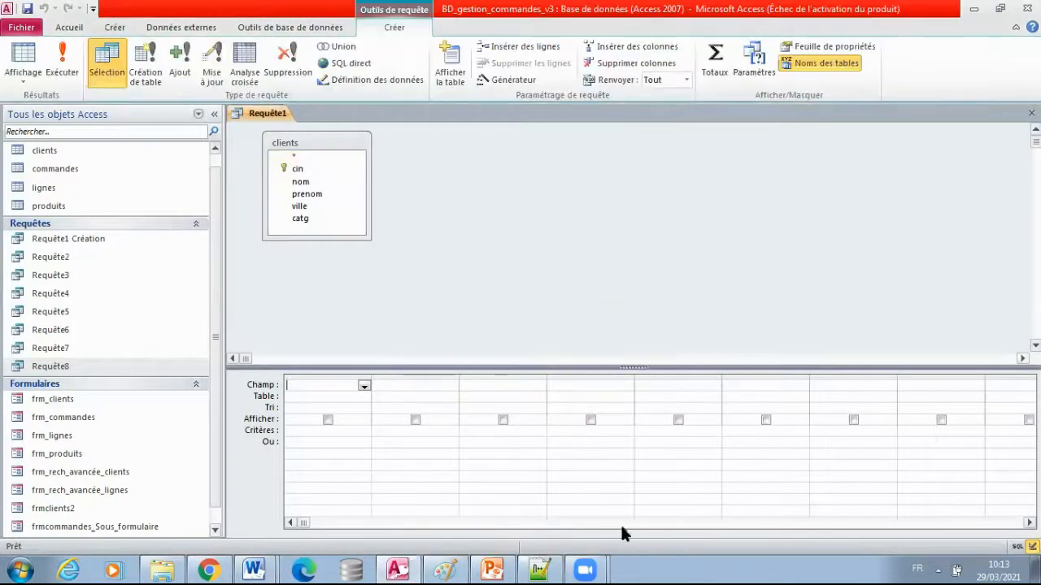
# - Add clients.* to the query grid, followed by the ville field in two separate columns
pyautogui.click(364, 387)
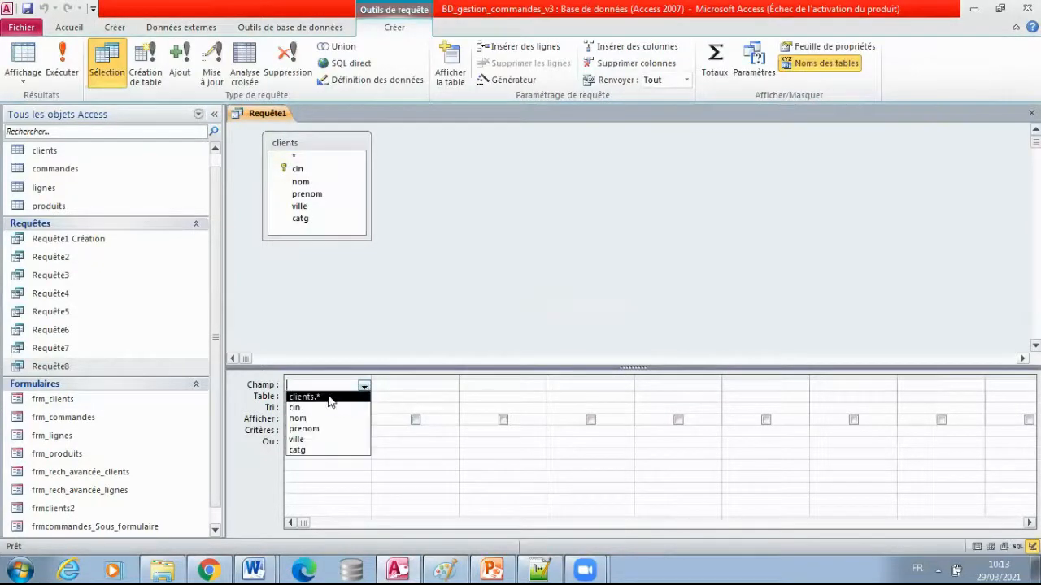
pyautogui.click(342, 397)
pyautogui.click(452, 387)
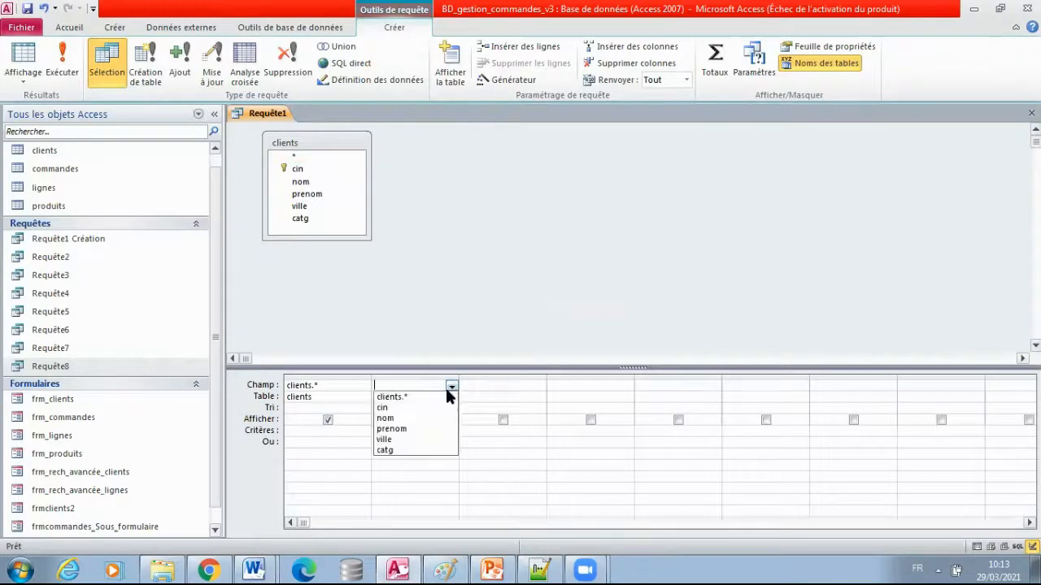
pyautogui.click(413, 439)
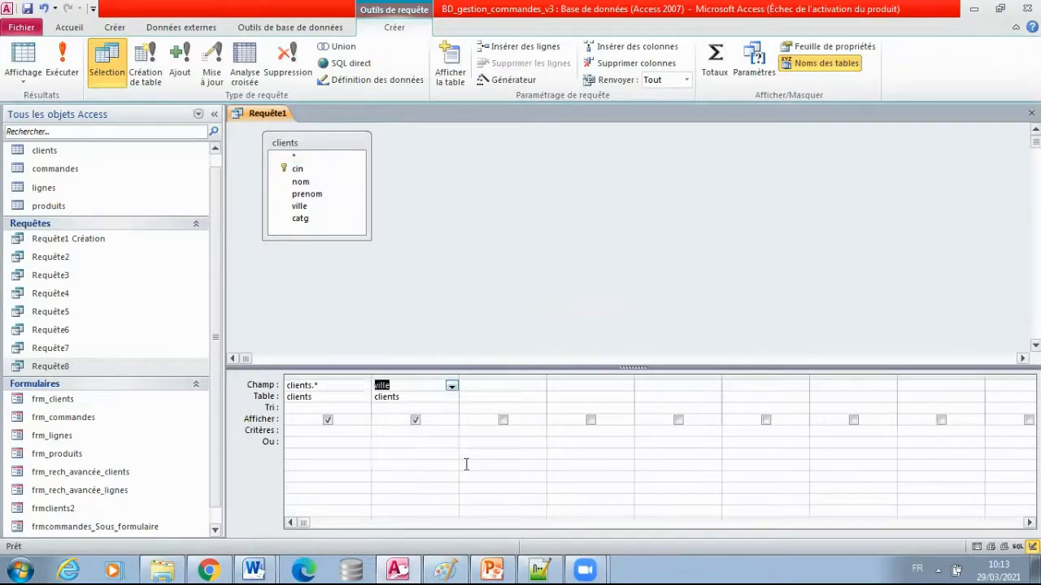
pyautogui.click(490, 391)
pyautogui.click(539, 385)
pyautogui.click(492, 440)
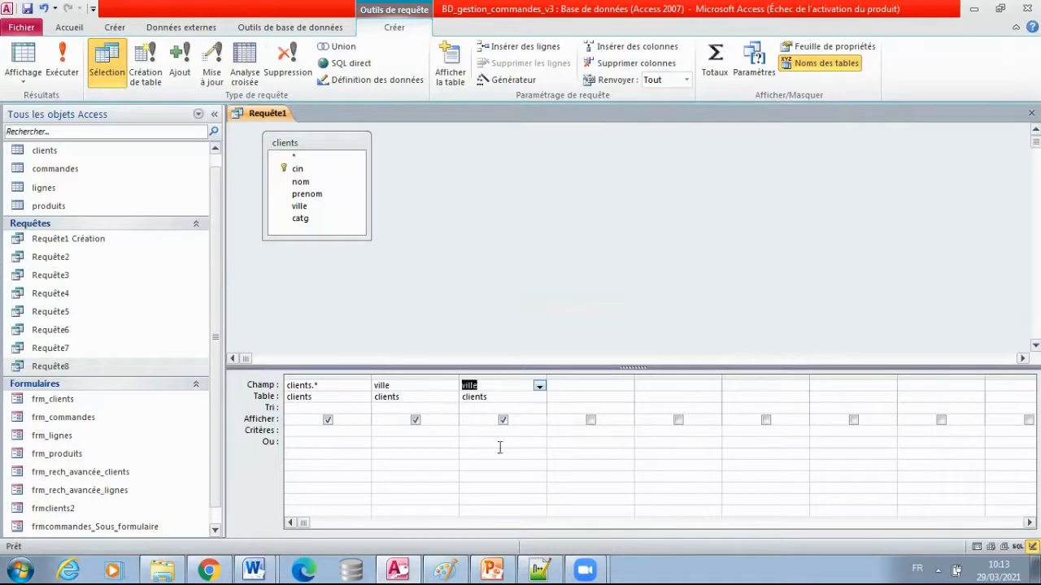
pyautogui.click(492, 444)
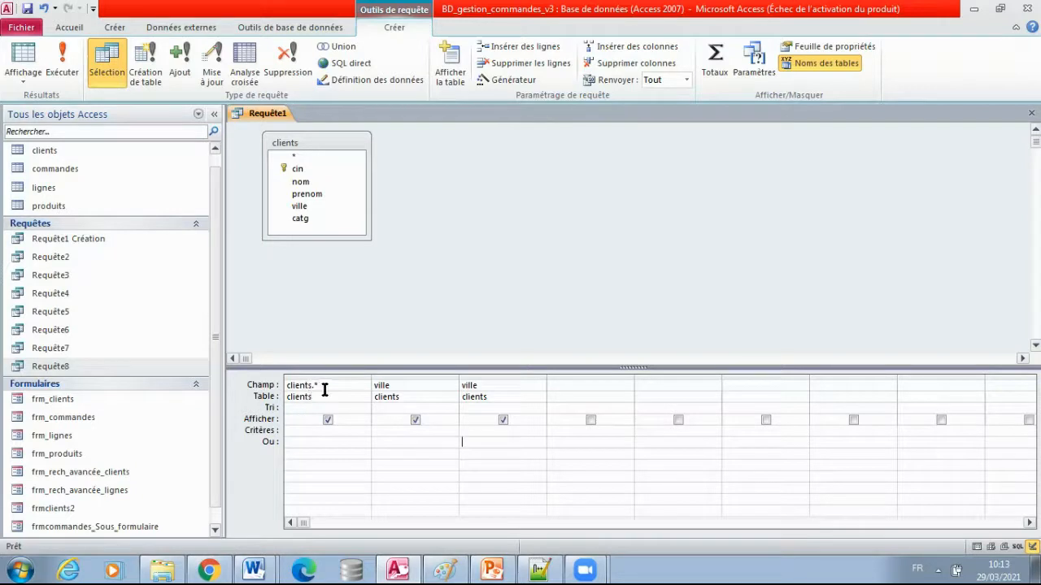
# - Hide both ville columns from the output and set their criteria on the same row to "Casablanca" and "rabat"
pyautogui.click(415, 419)
pyautogui.click(503, 420)
pyautogui.click(445, 431)
pyautogui.write('CAsa')
pyautogui.press('BackSpace')
pyautogui.write('ablanca')
pyautogui.click(477, 431)
pyautogui.write('rabat')
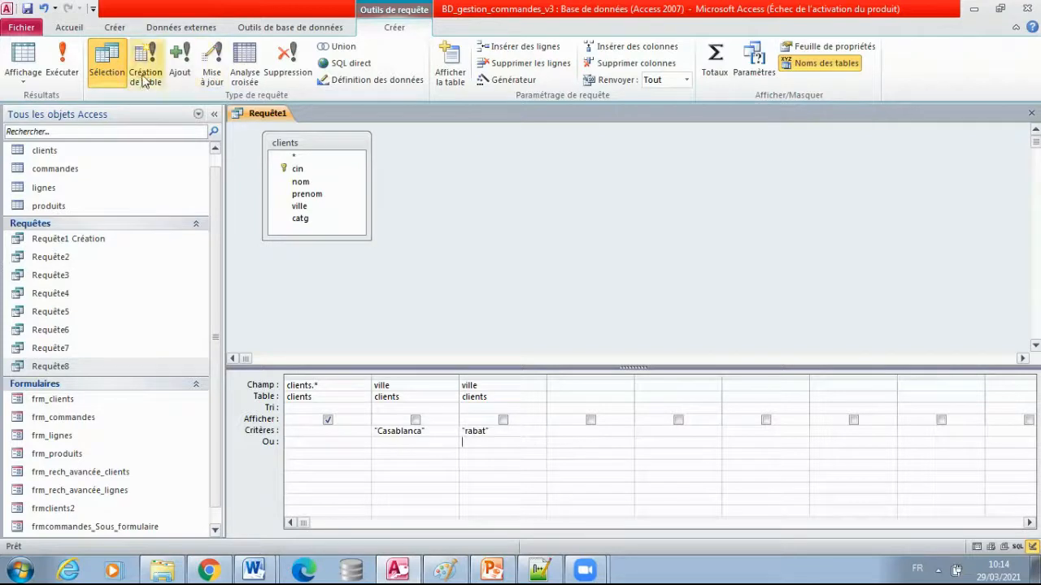
# - Run the query to check which clients match both criteria, and return to design view
pyautogui.click(65, 70)
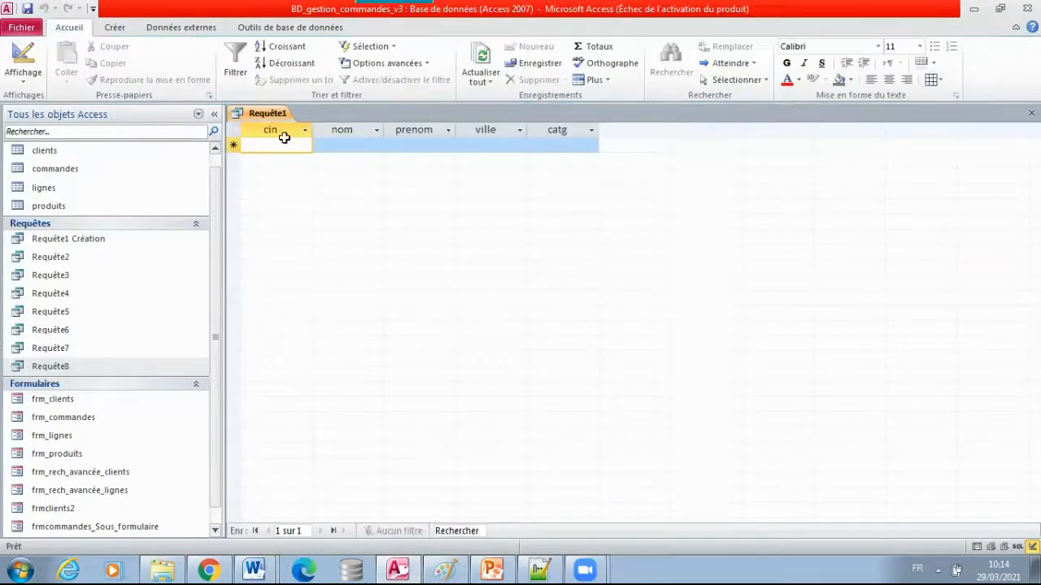
pyautogui.rightClick(259, 113)
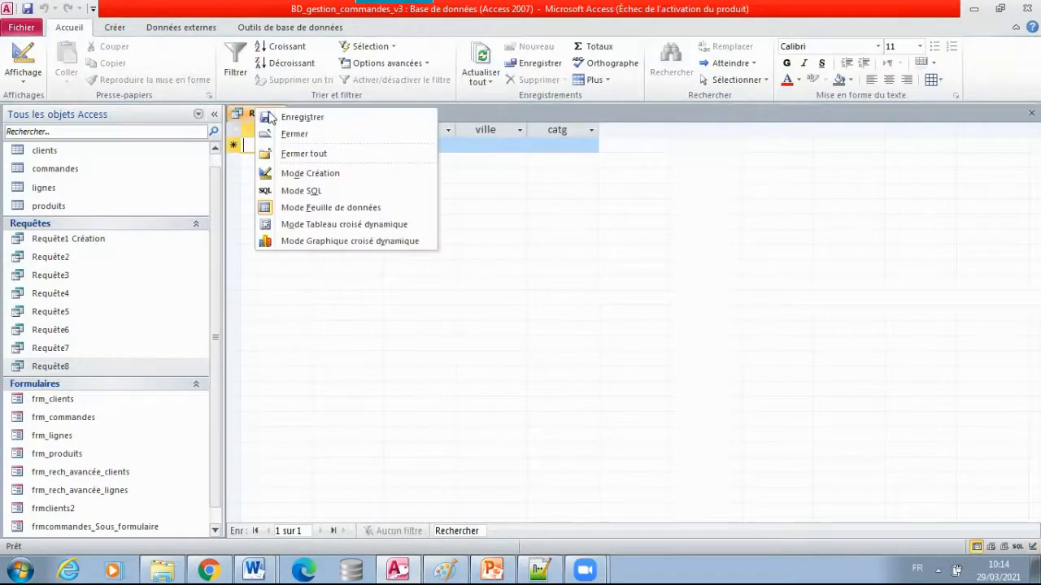
pyautogui.click(326, 173)
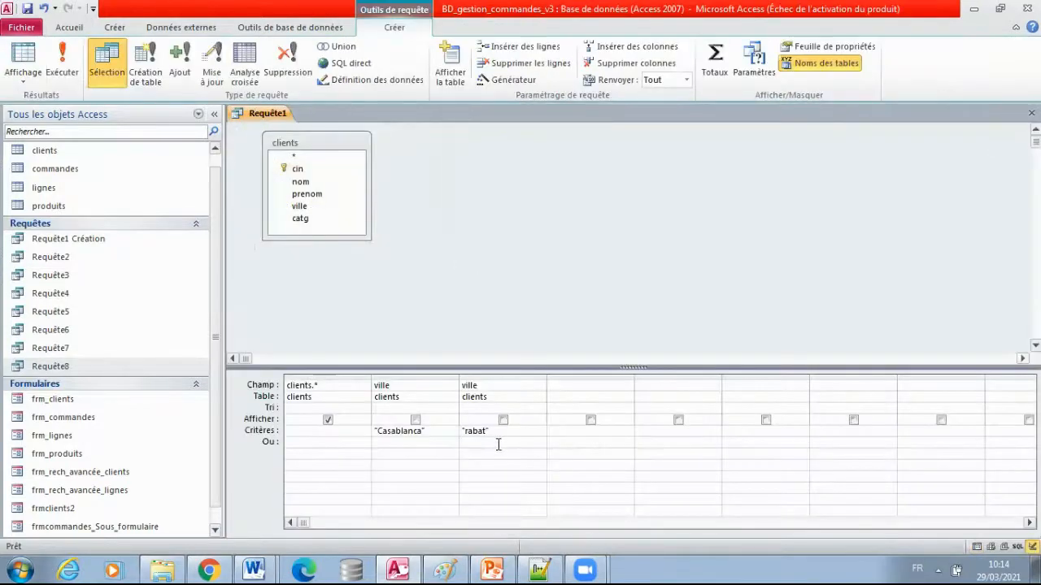
# - Move the "rabat" criterion of the second ville column down to the Ou row
pyautogui.moveTo(488, 431); pyautogui.dragTo(456, 432)
pyautogui.hotkey('ctrl', 'c')
pyautogui.press('Delete')
pyautogui.click(484, 444)
pyautogui.hotkey('ctrl', 'v')
pyautogui.click(496, 463)
# - Run the query with the alternative city criteria and return to its design view
pyautogui.click(62, 65)
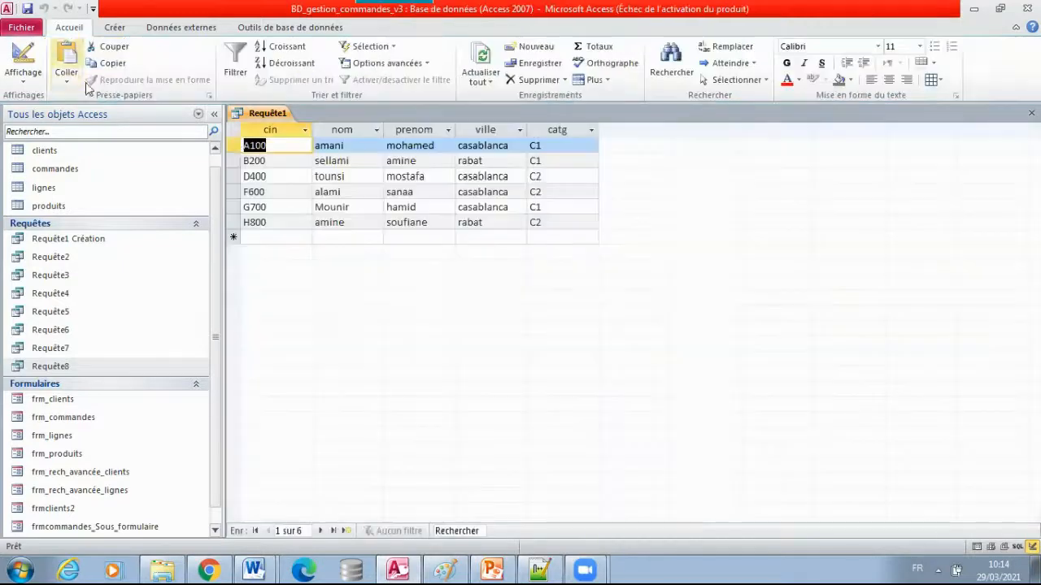
pyautogui.rightClick(267, 114)
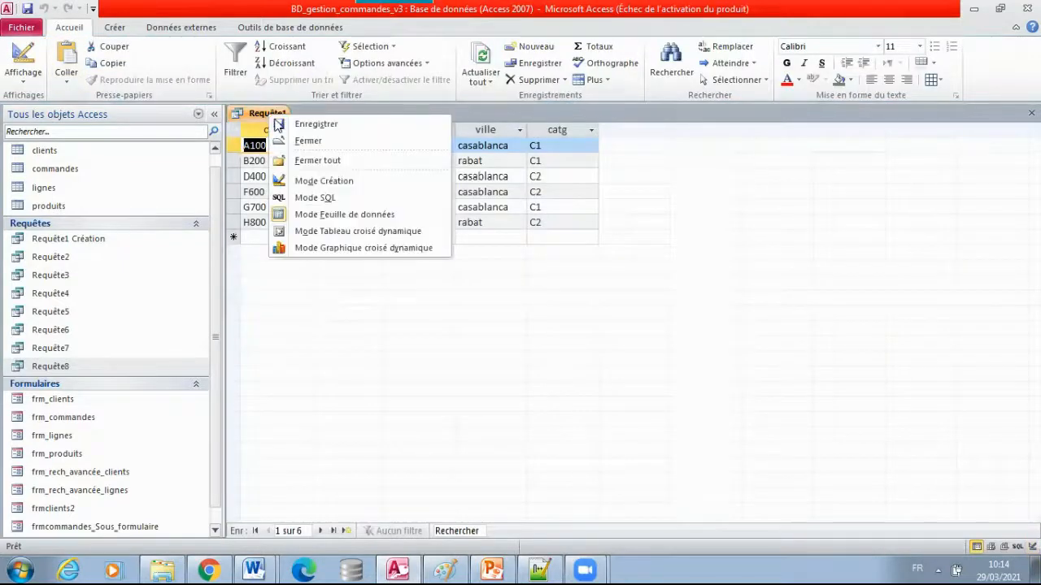
pyautogui.click(340, 177)
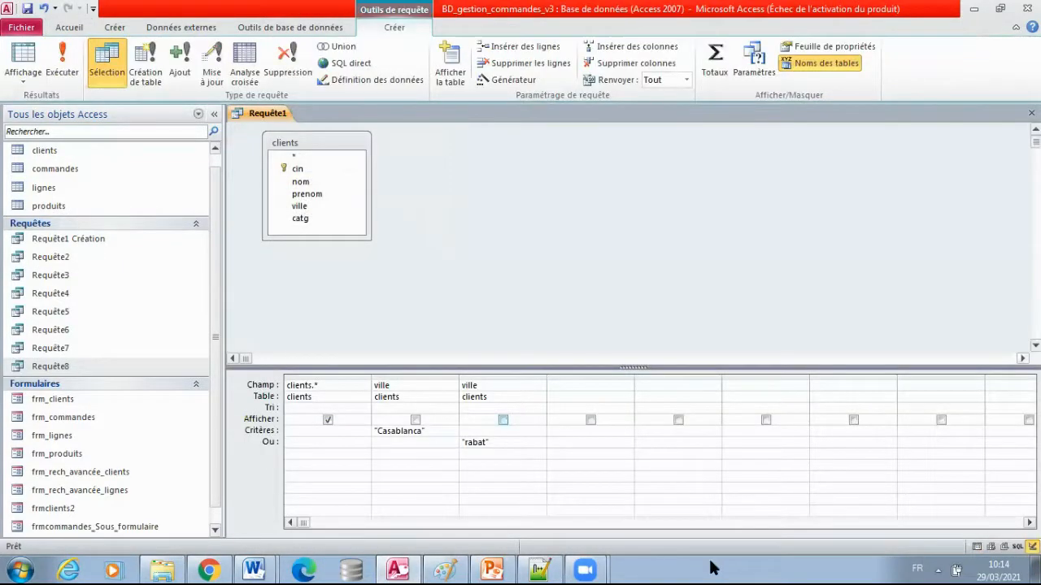
# - Paste the query design screenshot into Paint and copy the grid area covering the clients.* and two ville columns
pyautogui.click(449, 569)
pyautogui.hotkey('ctrl', 'v')
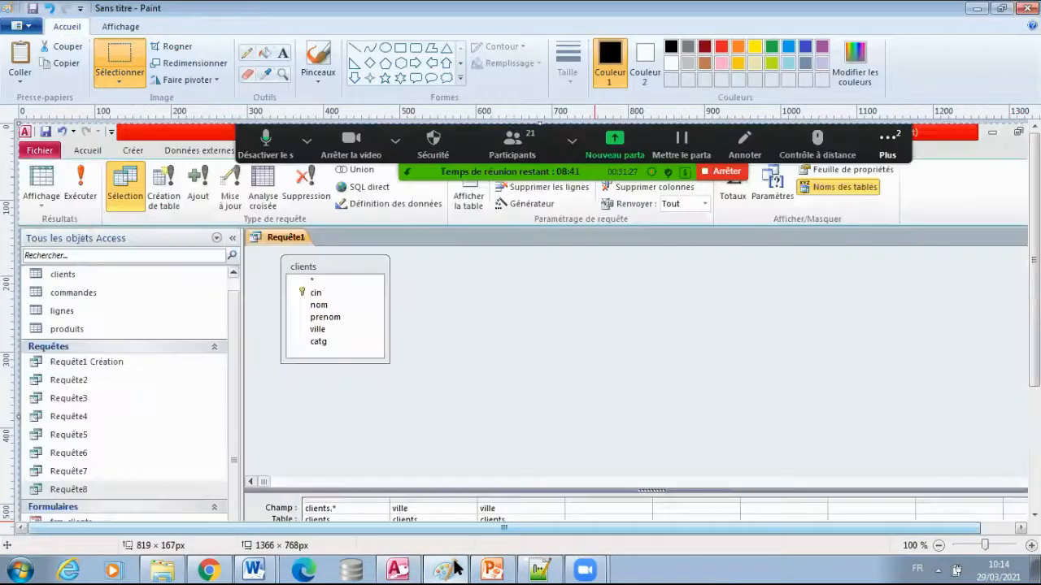
pyautogui.moveTo(402, 409); pyautogui.dragTo(336, 247)
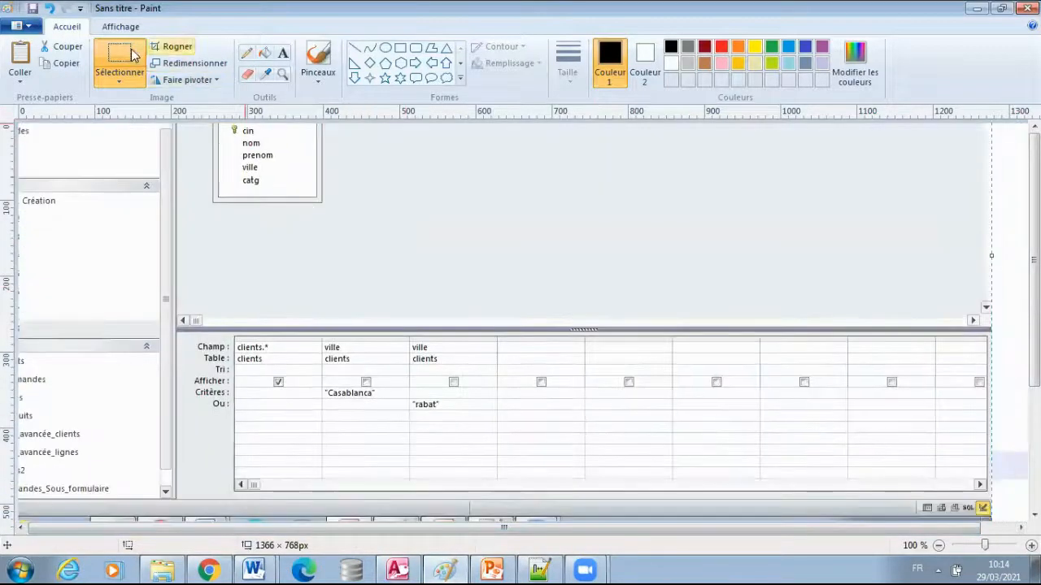
pyautogui.moveTo(174, 333); pyautogui.dragTo(497, 417)
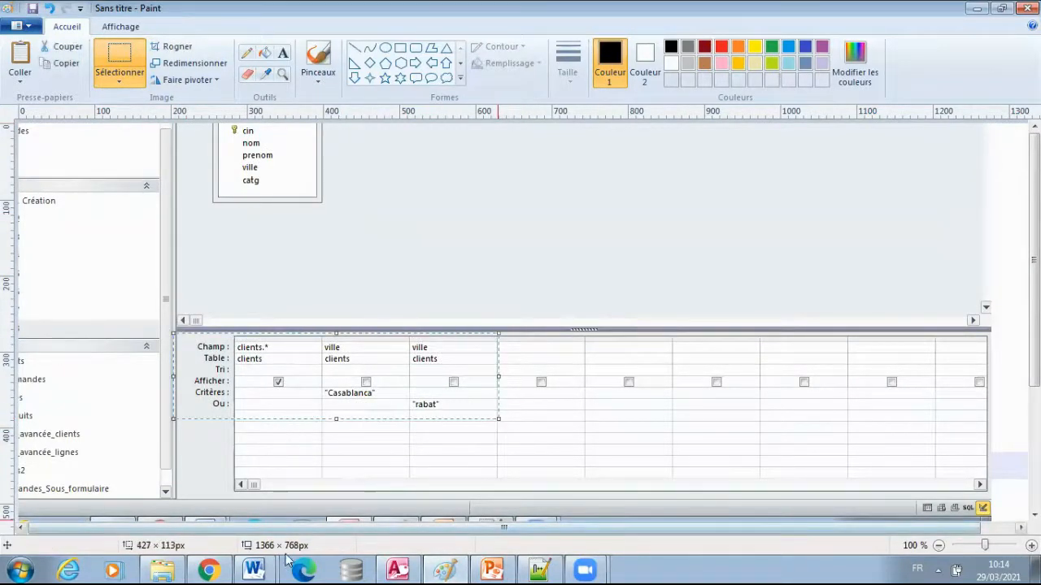
# - In the Word document, add the line "Manière1 :" under exercise 9's "Mode Création :" and paste the grid picture below it
pyautogui.moveTo(261, 569)
pyautogui.click(262, 536)
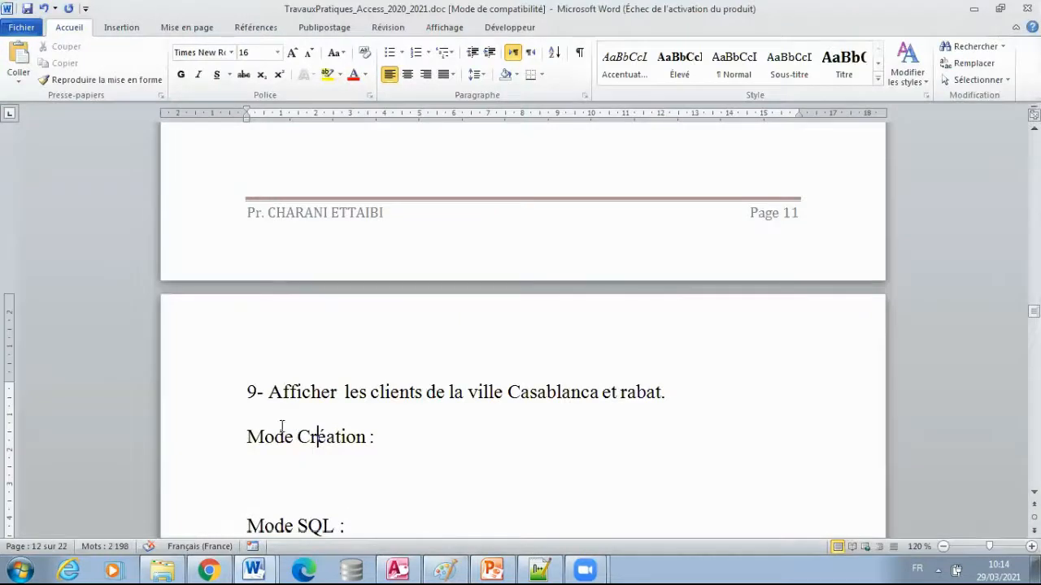
pyautogui.click(402, 442)
pyautogui.press('Return')
pyautogui.write('Manière')
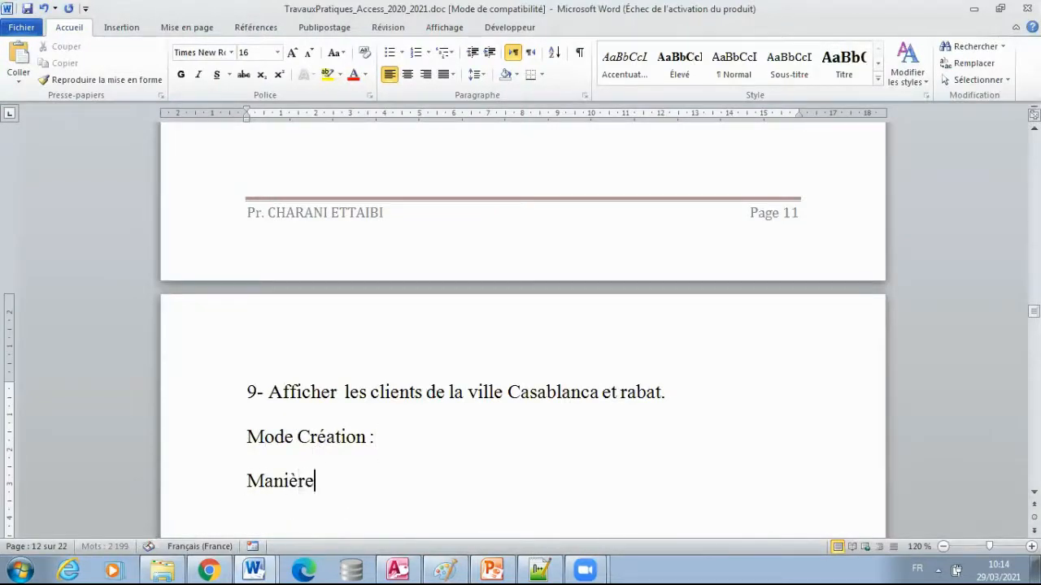
pyautogui.write('1 :')
pyautogui.press('Return')
pyautogui.hotkey('ctrl', 'v')
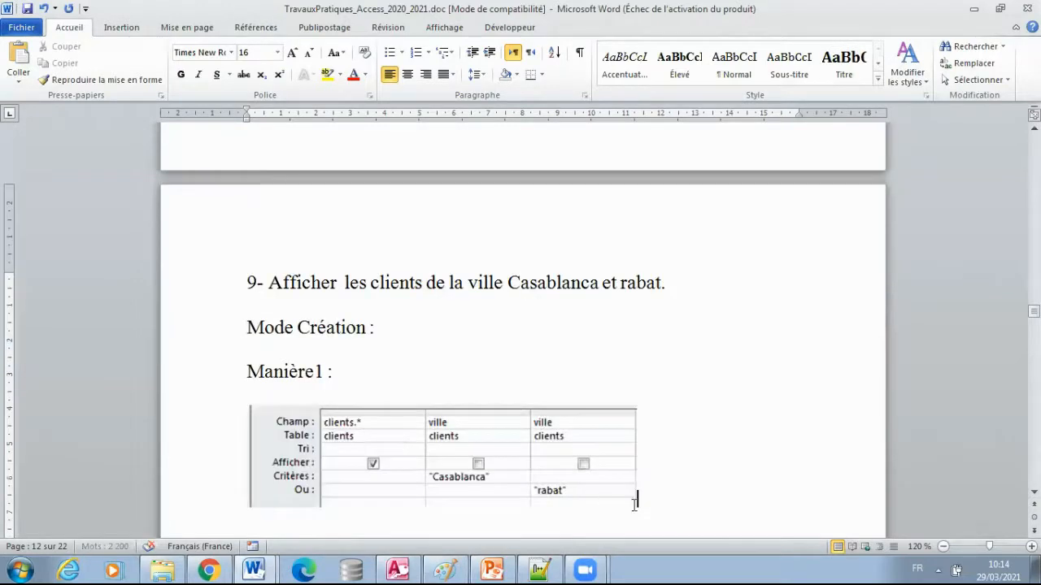
# - Add a copy of the Manière heading below the grid picture, renumbered as "Manière2 :", followed by an empty line
pyautogui.press('Return')
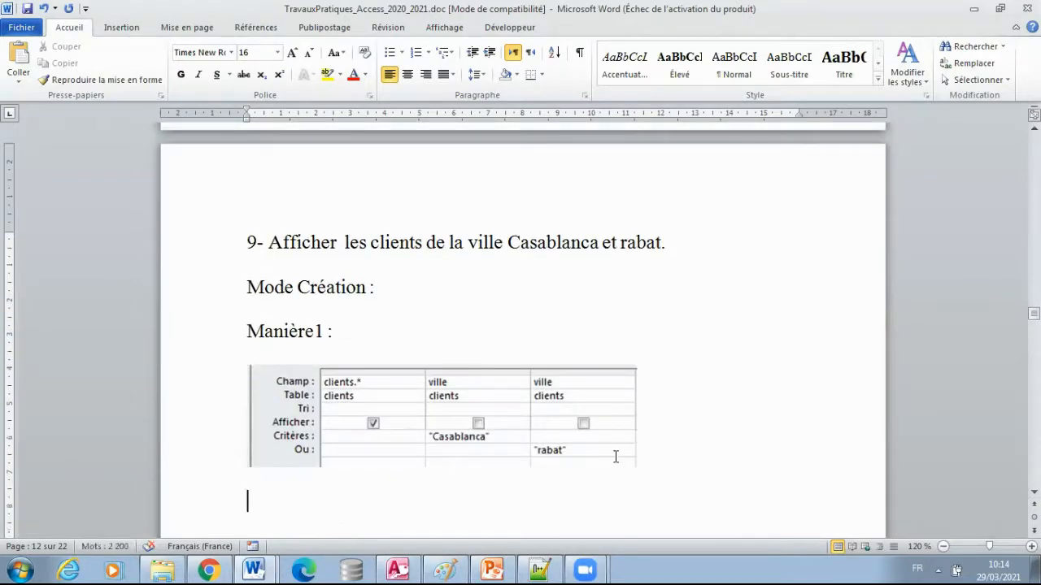
pyautogui.click(227, 336)
pyautogui.hotkey('ctrl', 'c')
pyautogui.click(300, 489)
pyautogui.hotkey('ctrl', 'v')
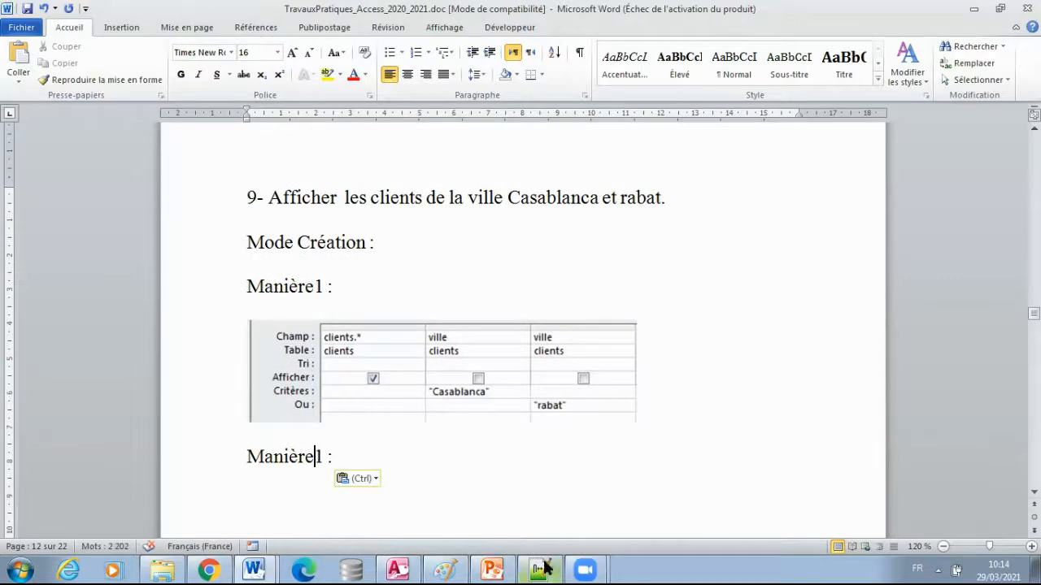
pyautogui.moveTo(544, 568)
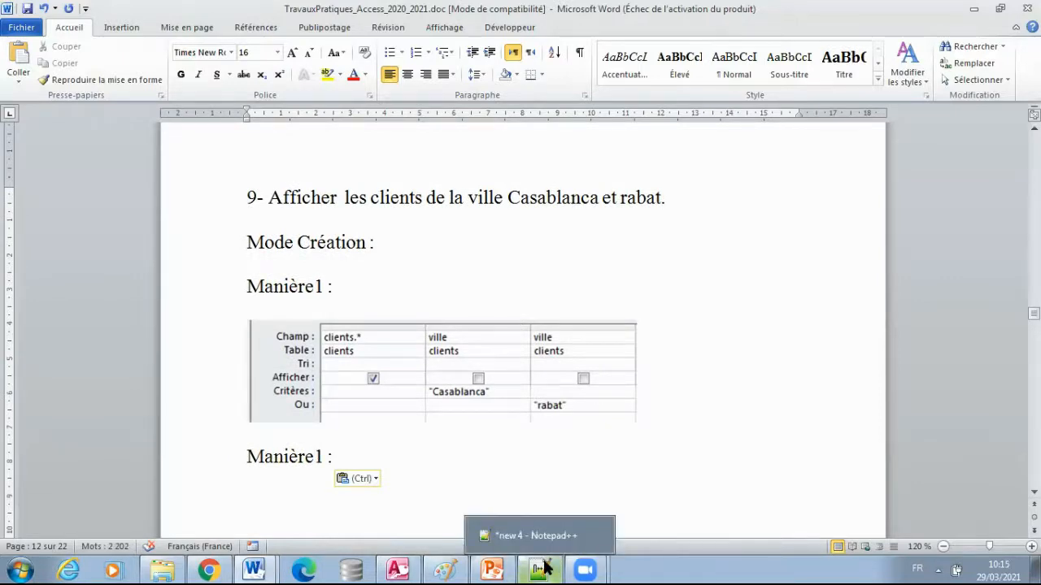
pyautogui.write('2')
pyautogui.press('Delete')
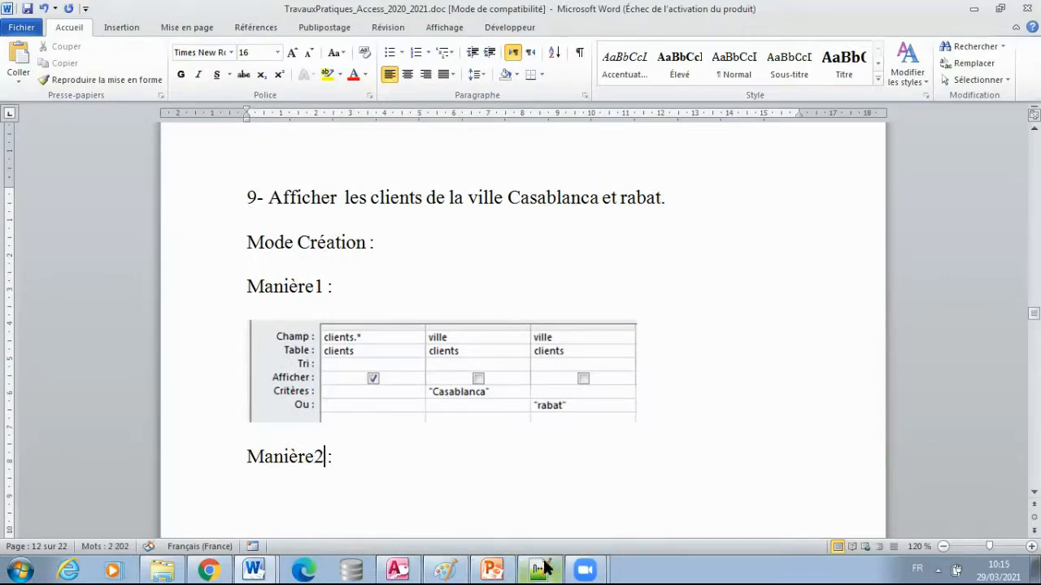
pyautogui.click(340, 452)
pyautogui.press('Return')
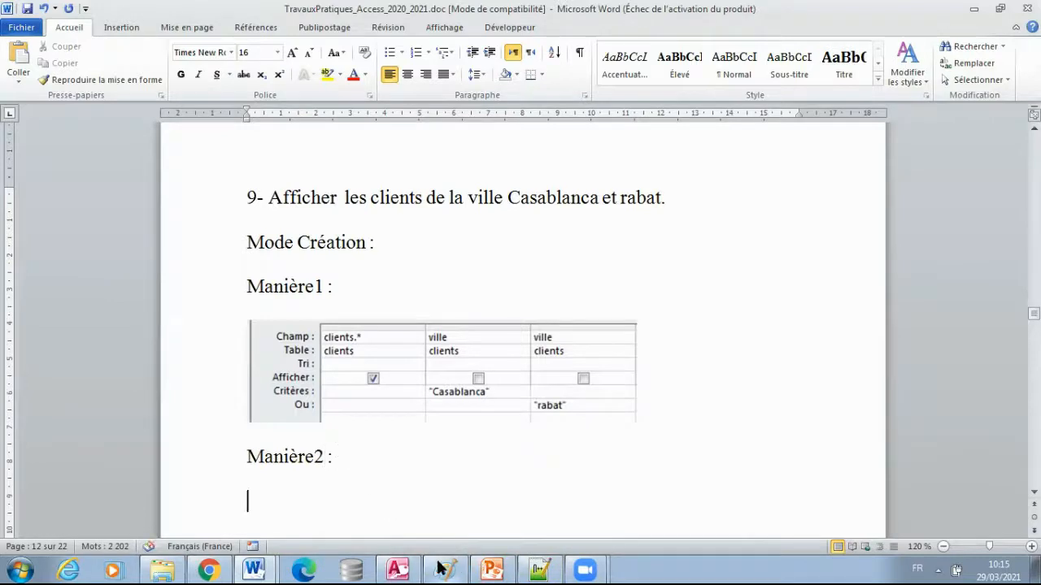
# - In the Access query, move the "rabat" criterion to the Ou row under "Casablanca" and remove the second ville column
pyautogui.click(396, 569)
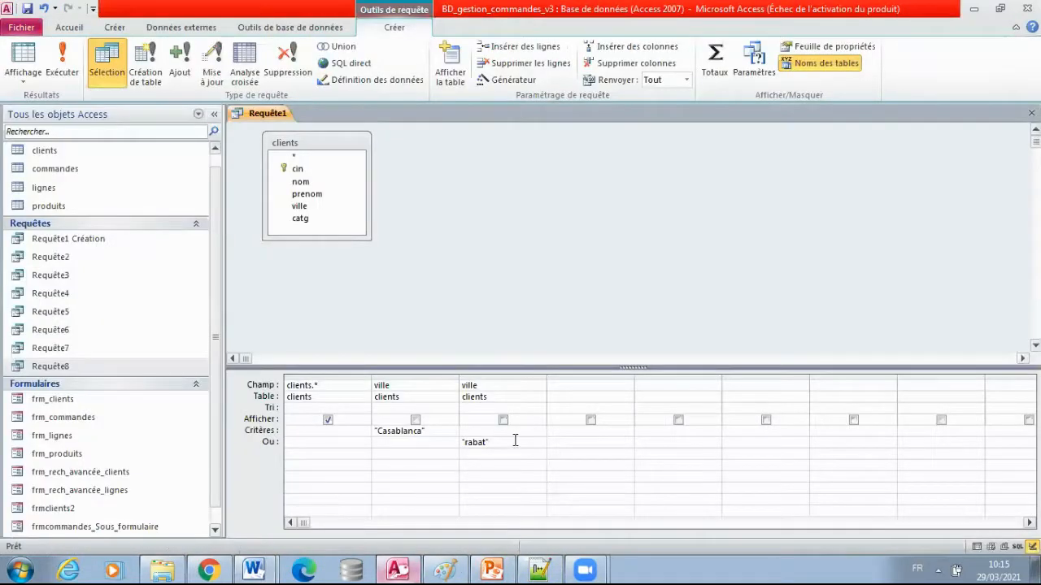
pyautogui.moveTo(508, 444); pyautogui.dragTo(448, 439)
pyautogui.hotkey('ctrl', 'c')
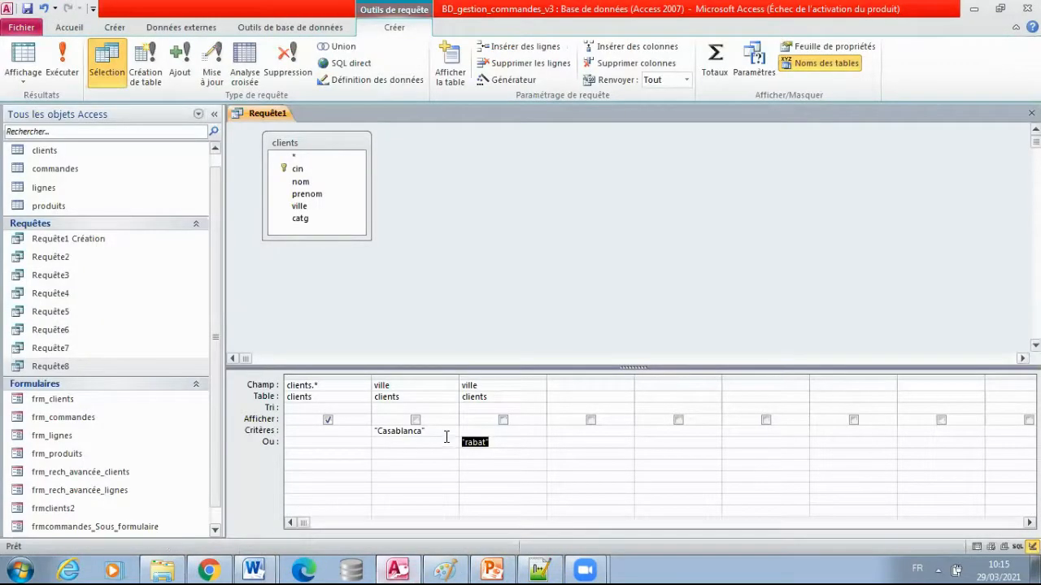
pyautogui.press('Delete')
pyautogui.hotkey('ctrl', 'v')
pyautogui.click(481, 379)
pyautogui.press('Delete')
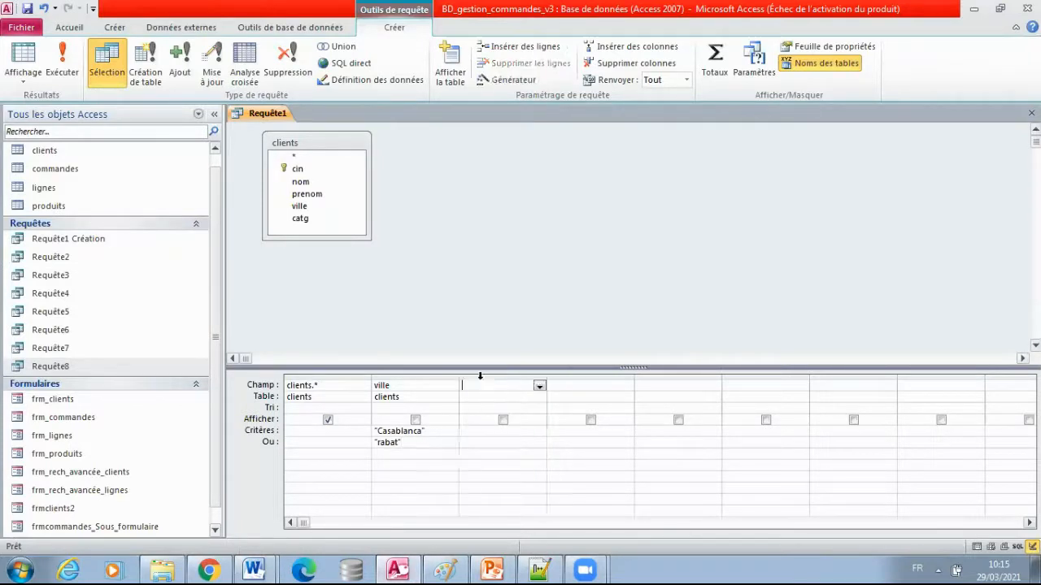
pyautogui.click(421, 464)
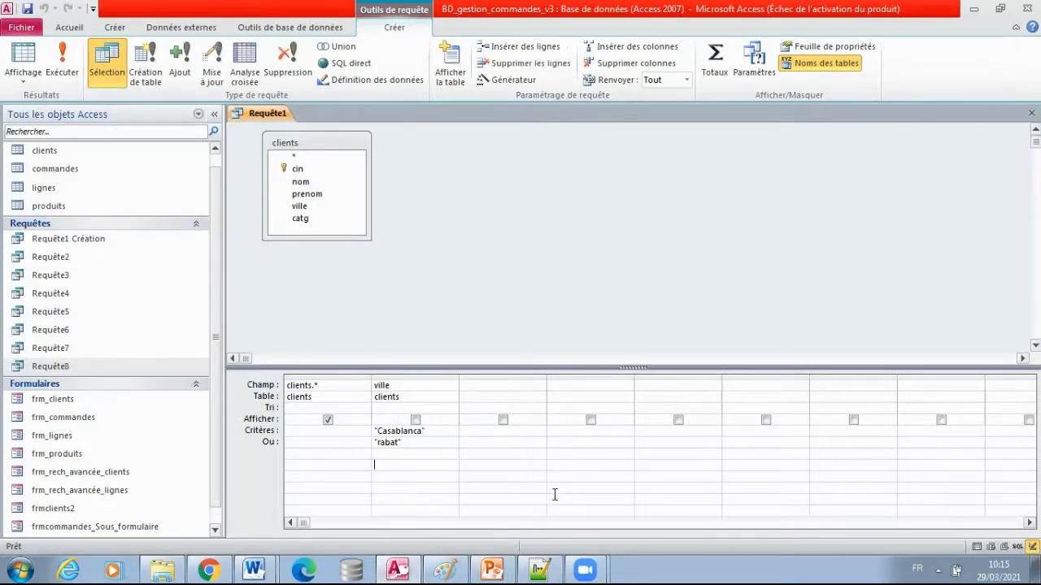
# - Paste the query design screenshot into Paint, then copy its clients.* and ville grid area into the Word document below "Manière2 :"
pyautogui.click(447, 569)
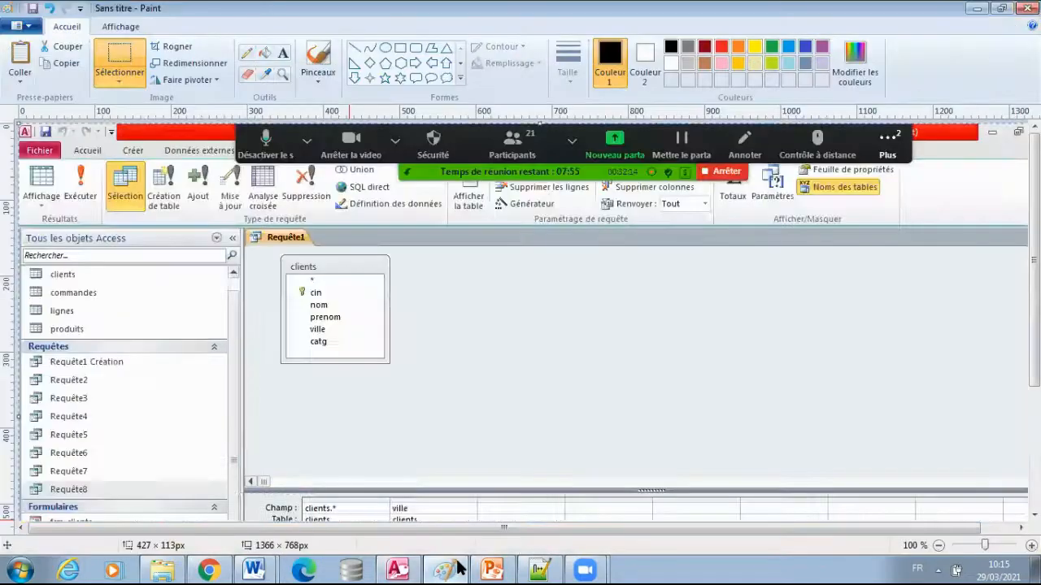
pyautogui.scroll(-5, 325, 390)
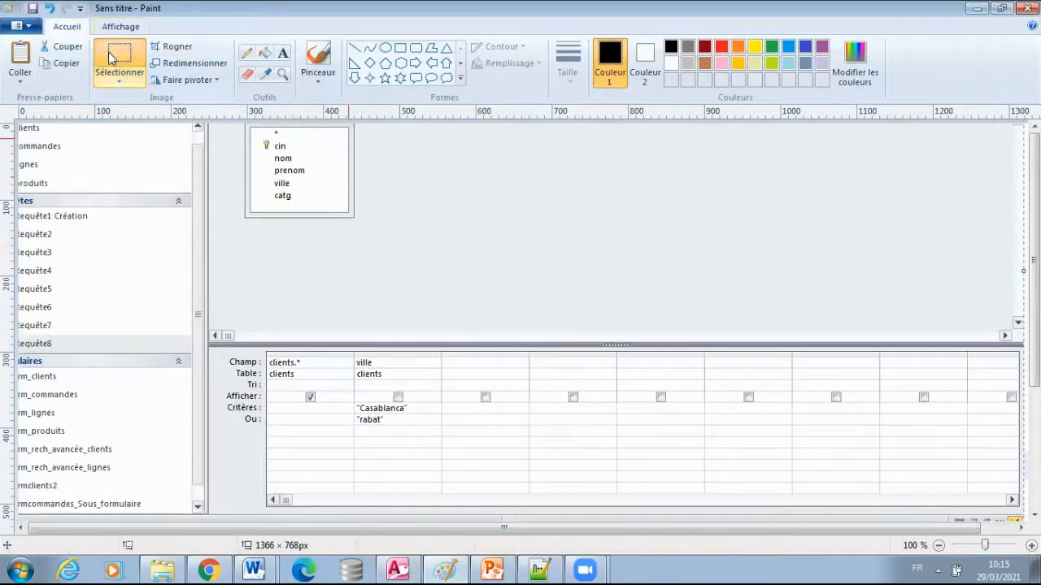
pyautogui.click(111, 55)
pyautogui.moveTo(210, 348)
pyautogui.mouseDown()
pyautogui.moveTo(424, 415)
pyautogui.moveTo(439, 430)
pyautogui.mouseUp()
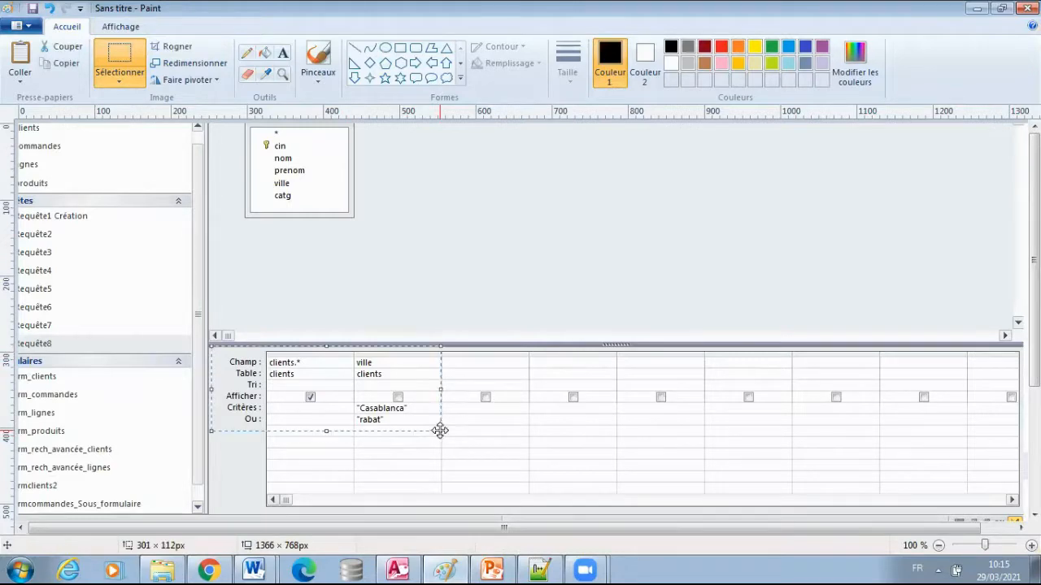
pyautogui.click(254, 569)
pyautogui.click(265, 535)
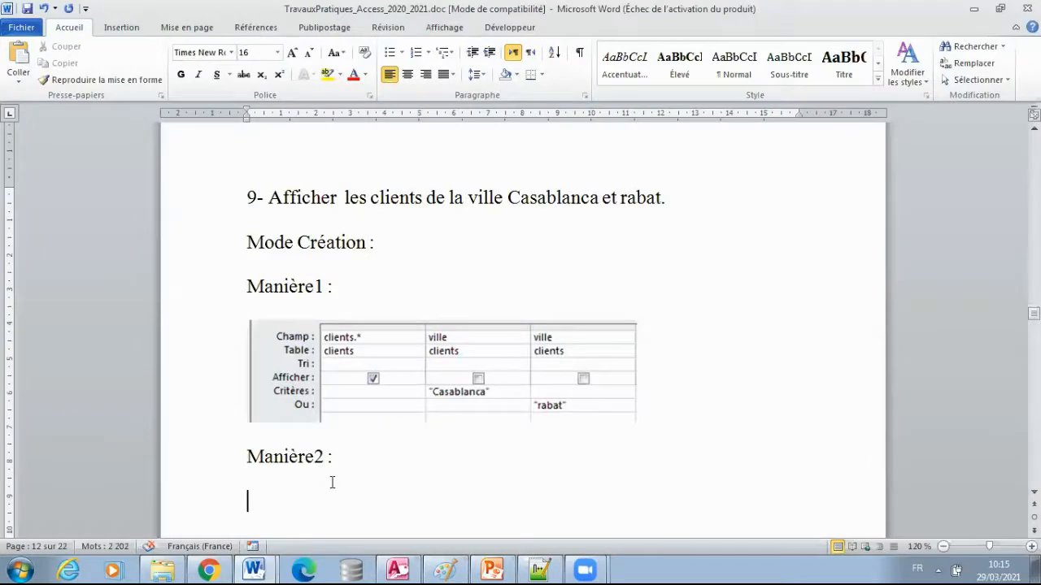
pyautogui.hotkey('ctrl', 'v')
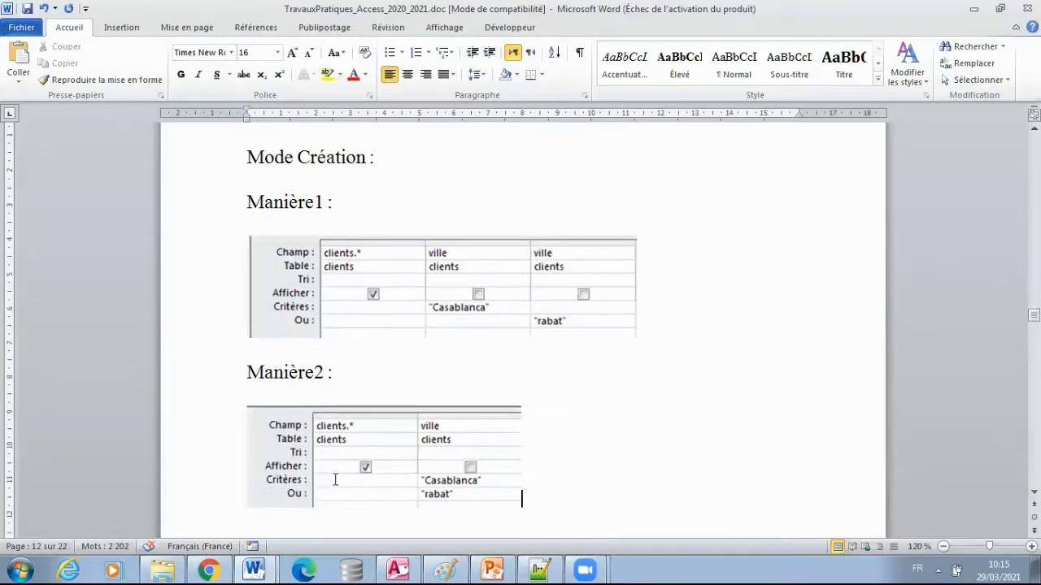
# - Add a copy of the "Manière2 :" heading below the second grid picture and renumber it as "Manière3 :"
pyautogui.scroll(-1, 520, 326)
pyautogui.click(213, 343)
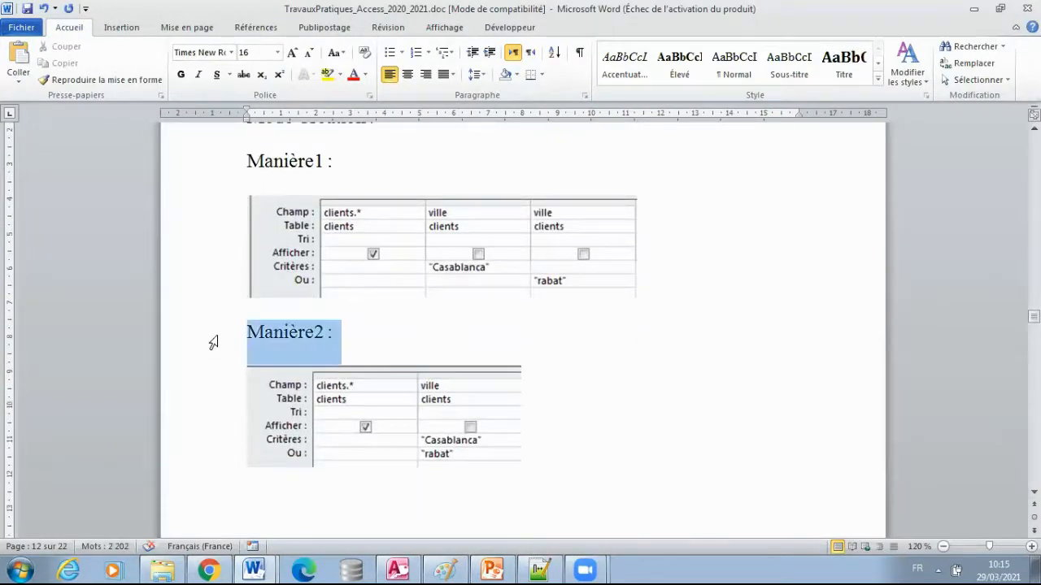
pyautogui.hotkey('ctrl', 'c')
pyautogui.click(289, 492)
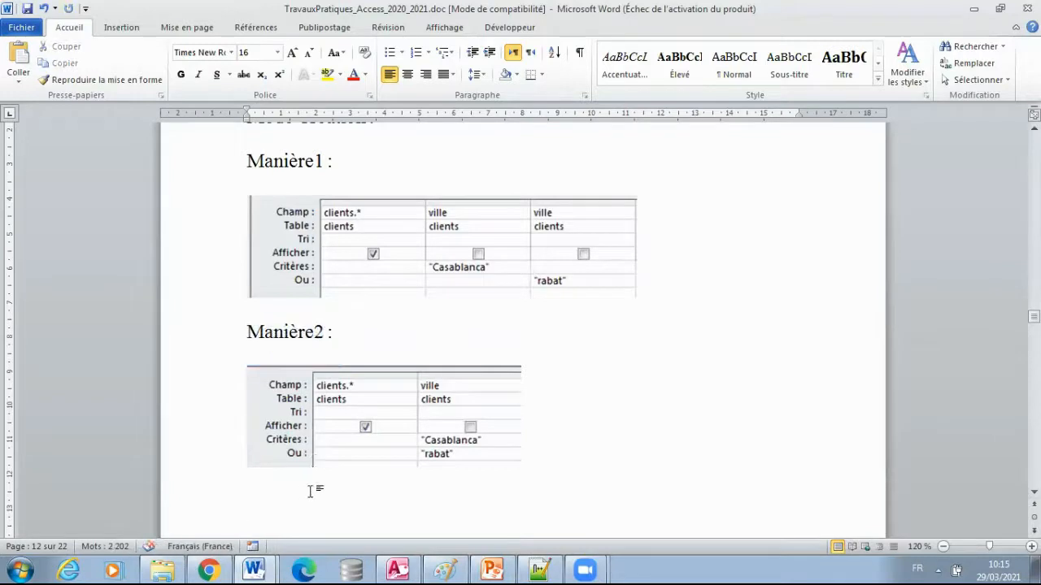
pyautogui.hotkey('ctrl', 'v')
pyautogui.press('Left')
pyautogui.press('Left')
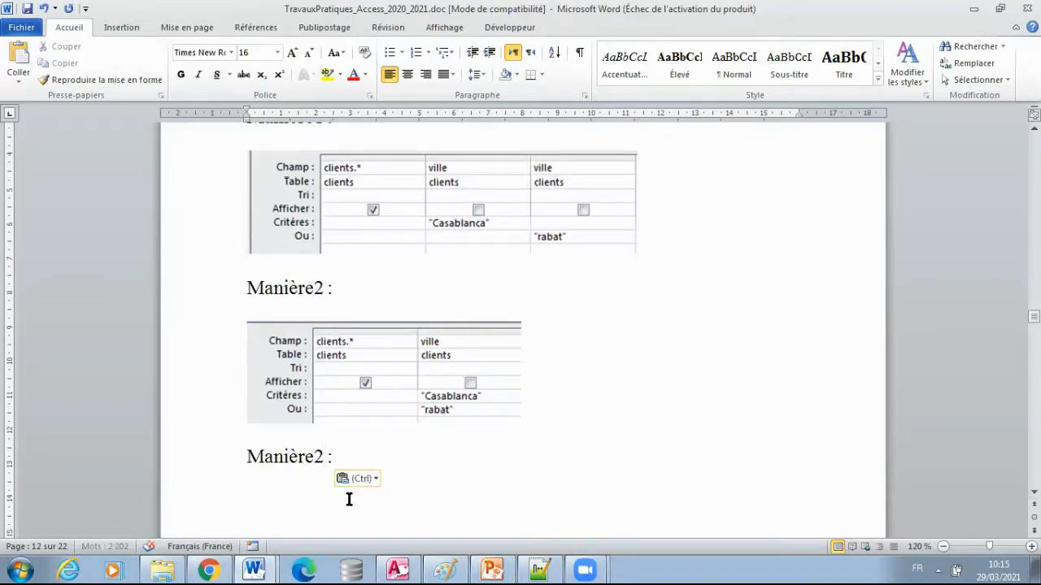
pyautogui.press('BackSpace')
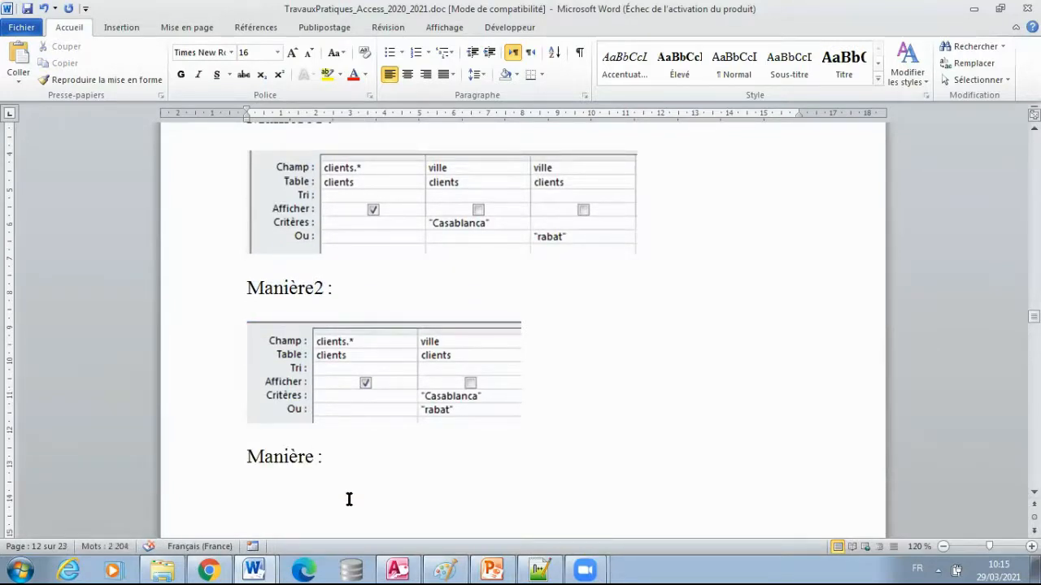
pyautogui.write('3')
# - In the Access query, combine the ville criteria into "Casablanca" Ou "rabat" on the Critères row and widen the column to fit
pyautogui.click(397, 569)
pyautogui.moveTo(404, 443); pyautogui.dragTo(334, 433)
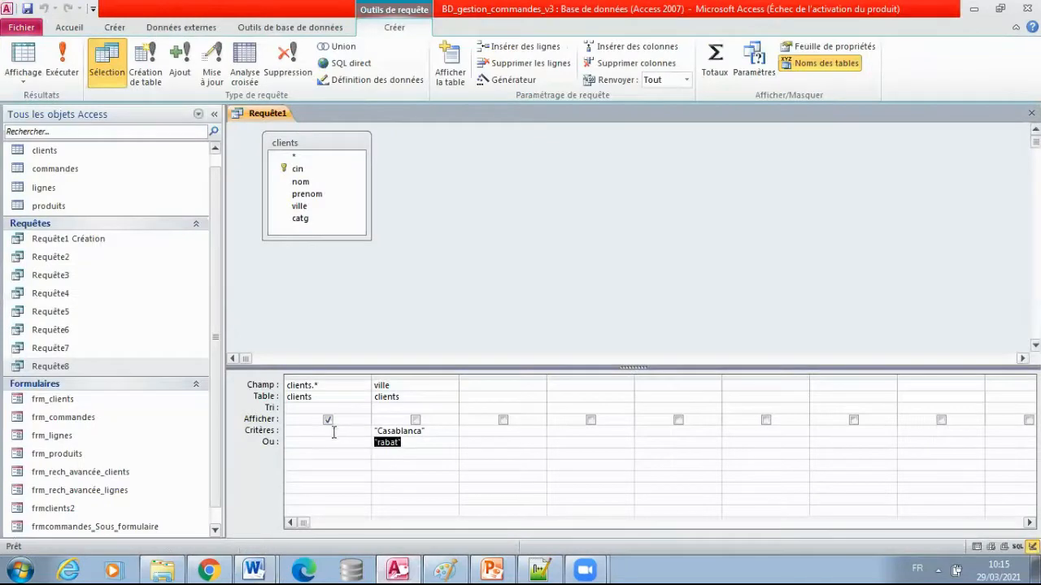
pyautogui.press('Delete')
pyautogui.hotkey('ctrl', 'v')
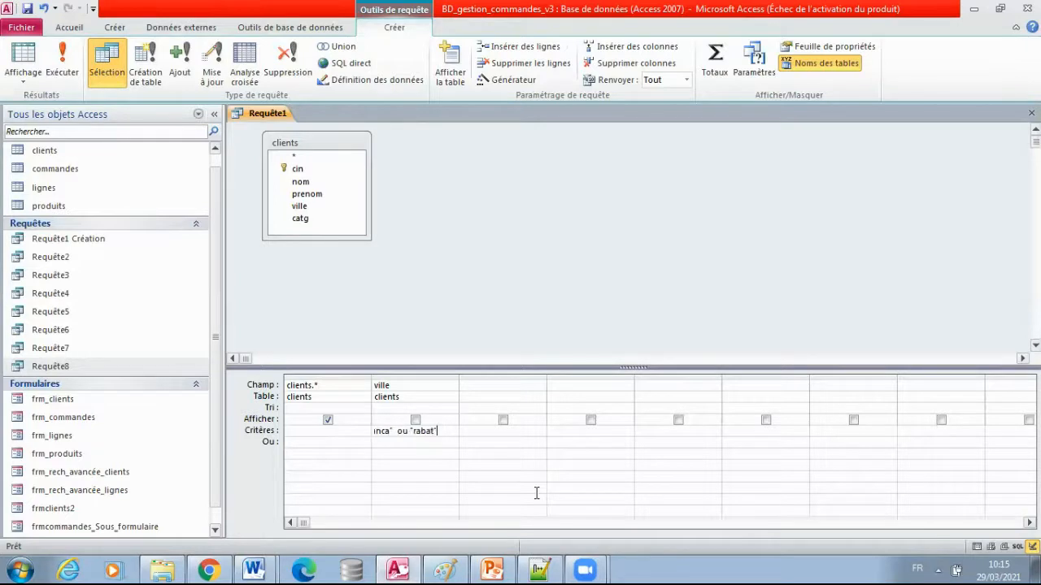
pyautogui.click(414, 473)
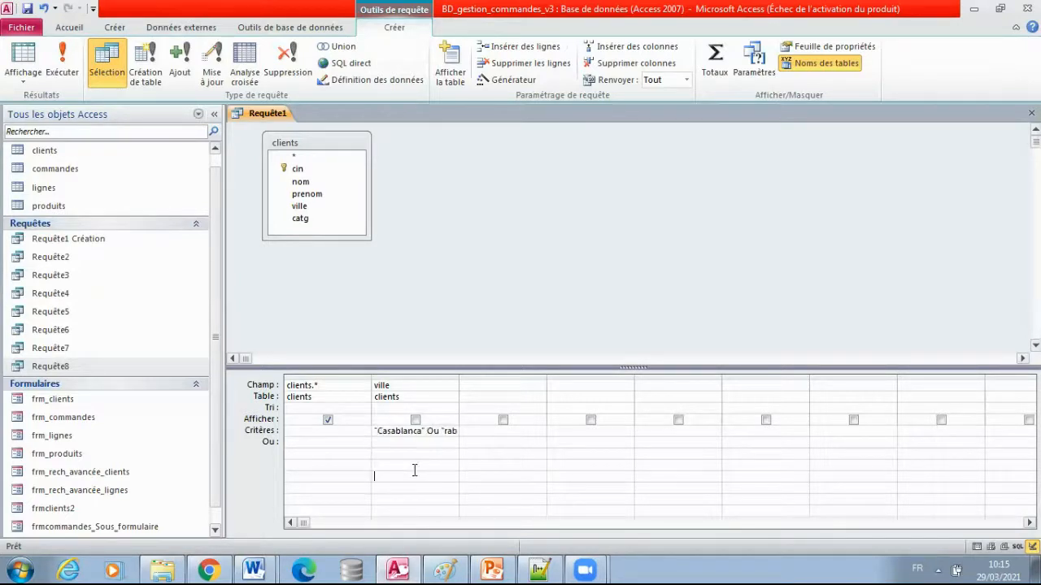
pyautogui.doubleClick(460, 375)
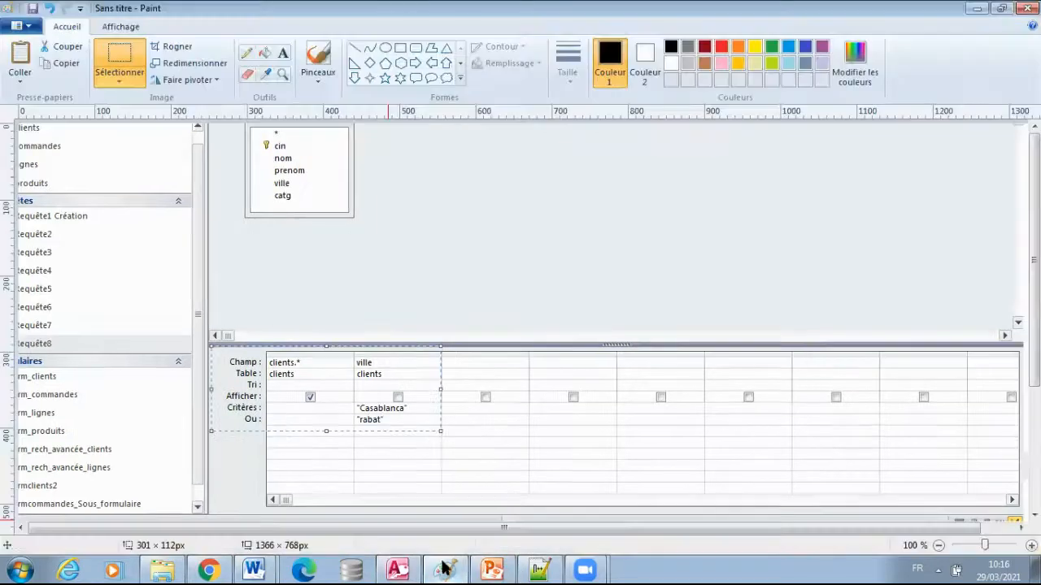
# - Paste the combined-criteria screenshot into Paint and copy its clients.* and ville grid area into the Word document below "Manière3 :"
pyautogui.click(445, 569)
pyautogui.hotkey('ctrl', 'v')
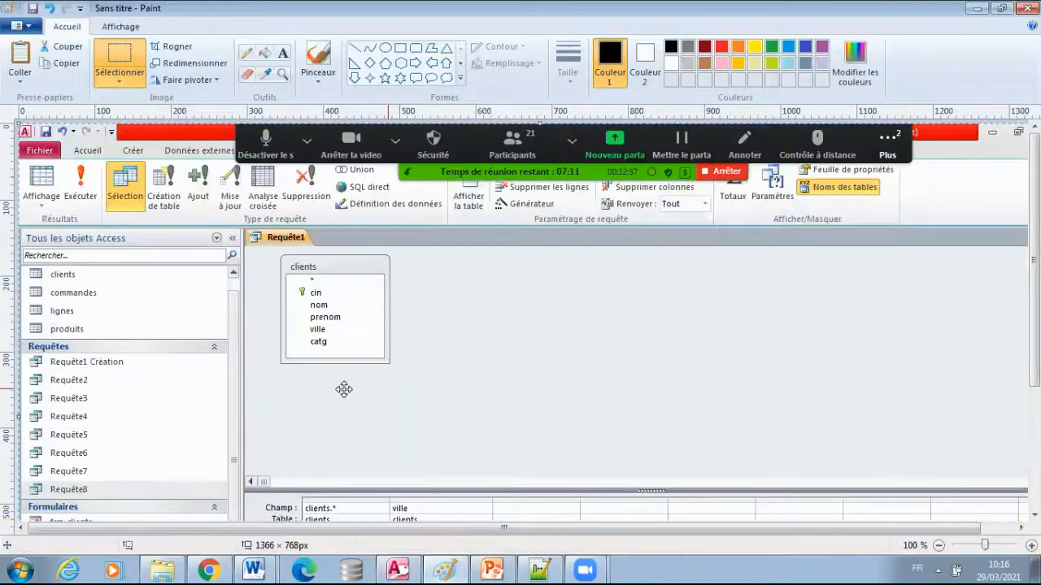
pyautogui.moveTo(334, 378); pyautogui.dragTo(308, 231)
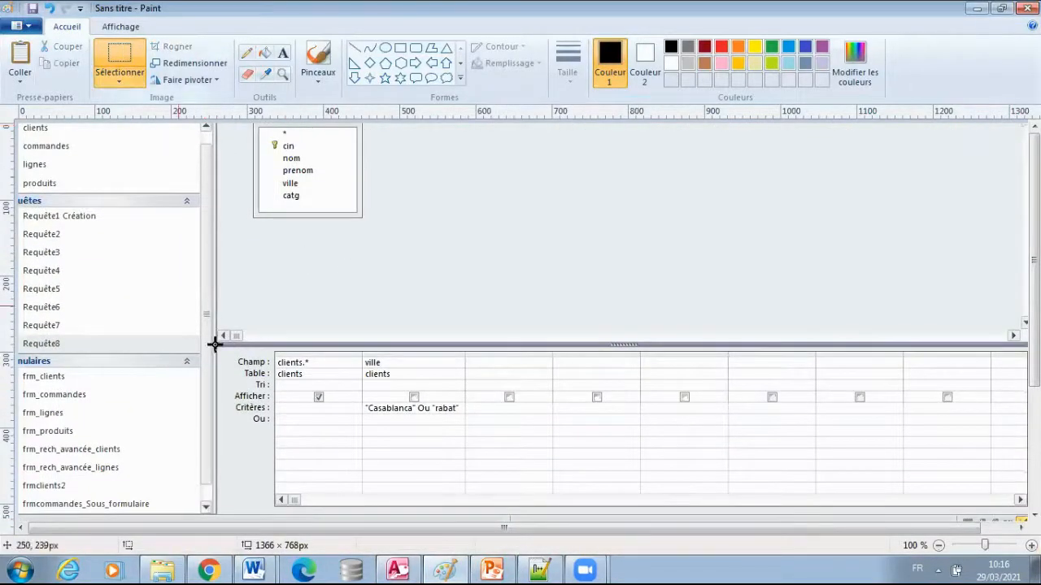
pyautogui.moveTo(232, 349); pyautogui.dragTo(469, 427)
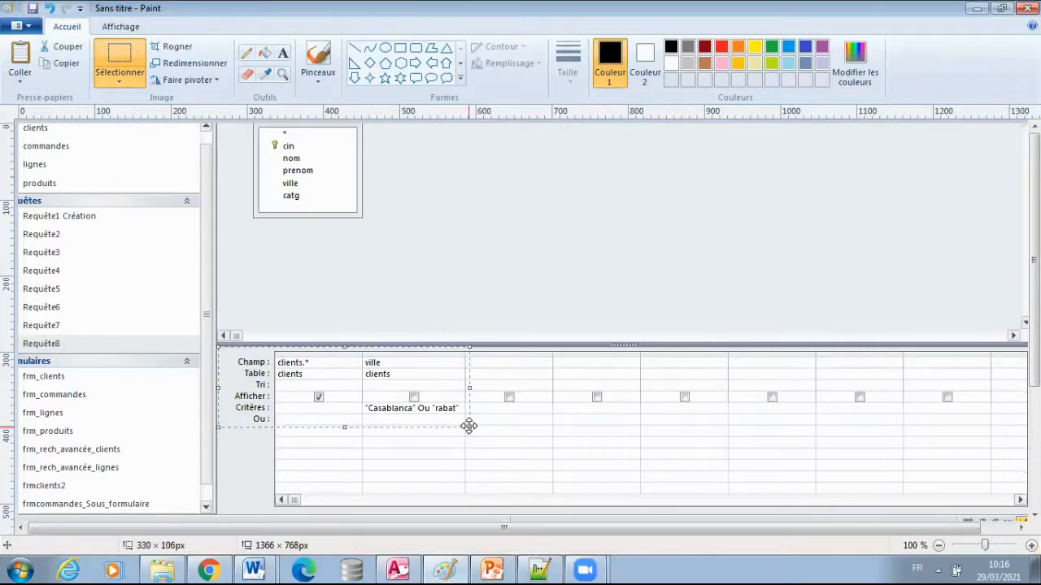
pyautogui.moveTo(257, 570)
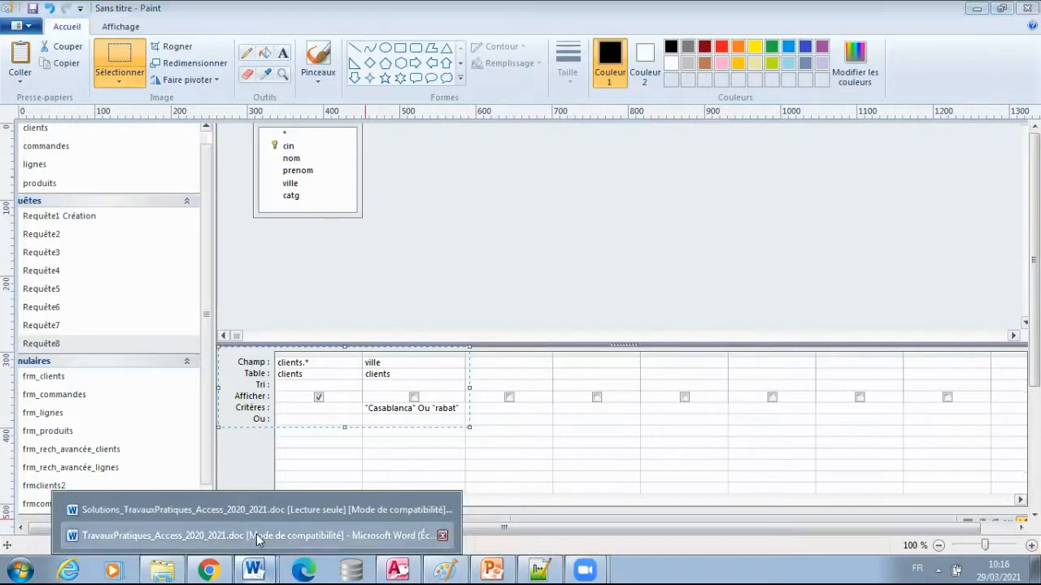
pyautogui.click(261, 532)
pyautogui.hotkey('ctrl', 'v')
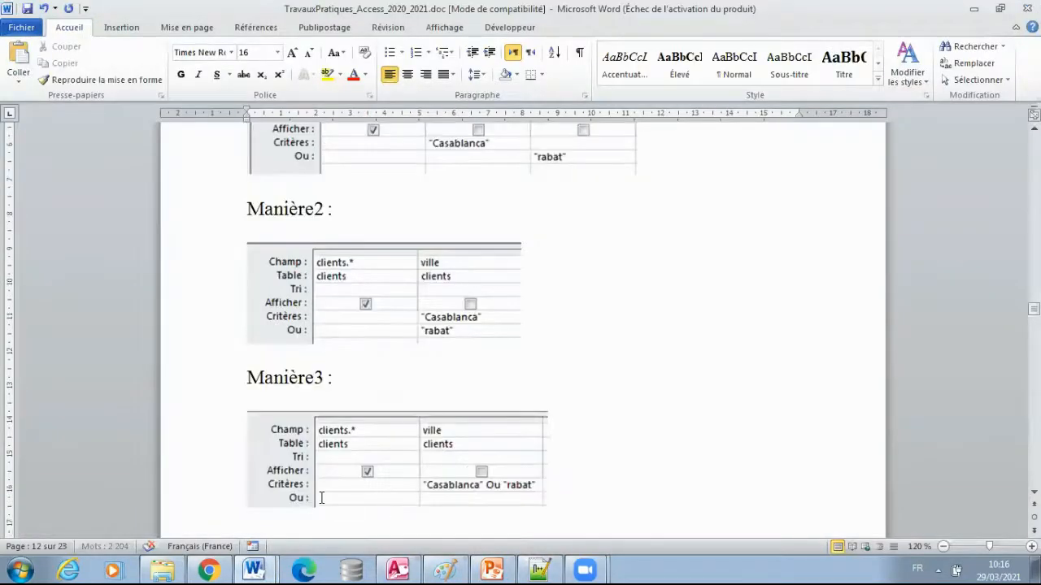
# - Add a copy of the "Manière3 :" heading below the third grid picture, renumbered as "Manière4 :", followed by an empty line
pyautogui.scroll(-1, 492, 382)
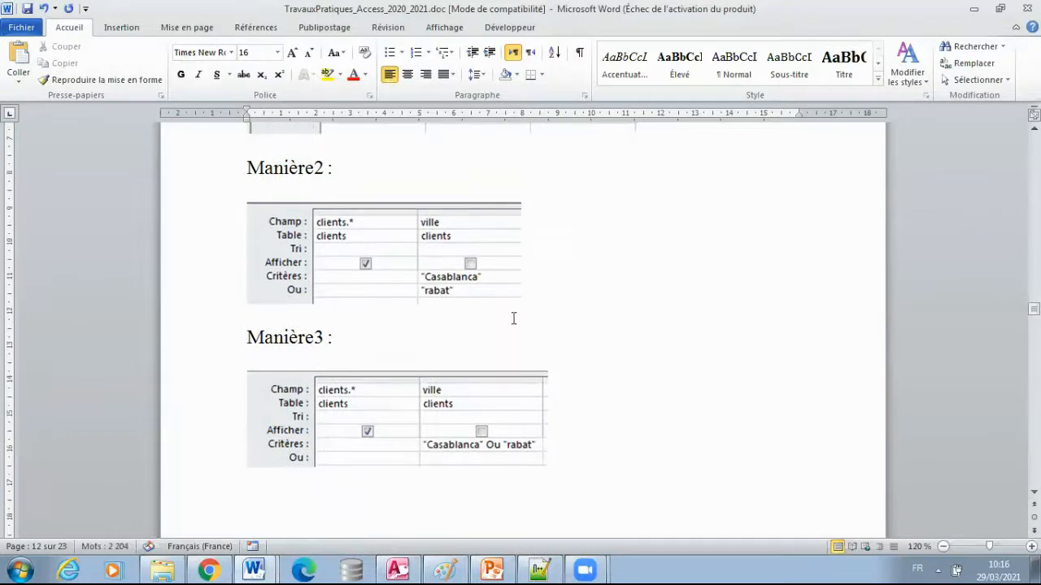
pyautogui.click(210, 348)
pyautogui.click(291, 461)
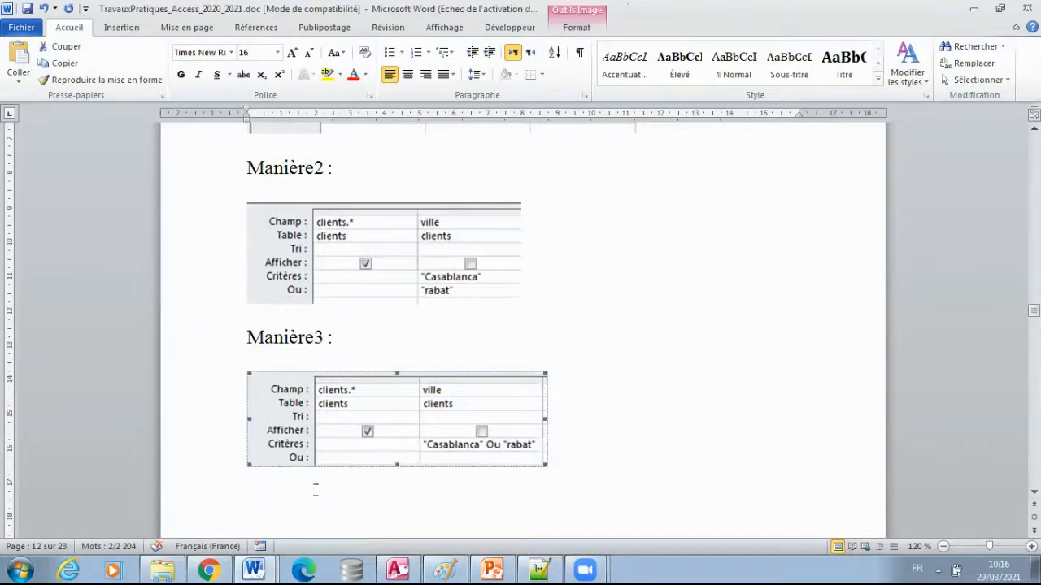
pyautogui.click(577, 465)
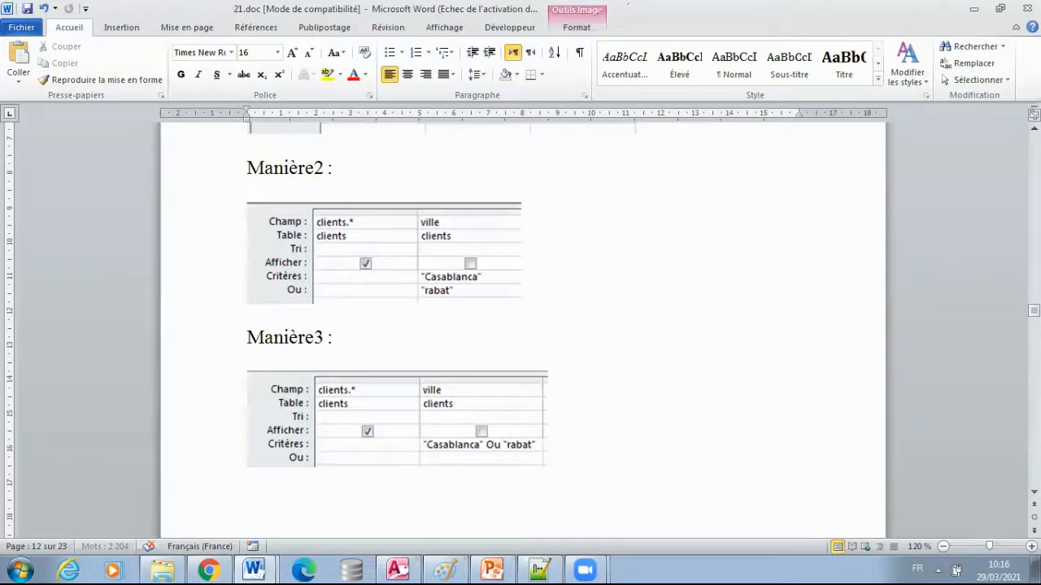
pyautogui.hotkey('ctrl', 'v')
pyautogui.press('Left')
pyautogui.press('Left')
pyautogui.press('Left')
pyautogui.press('Left')
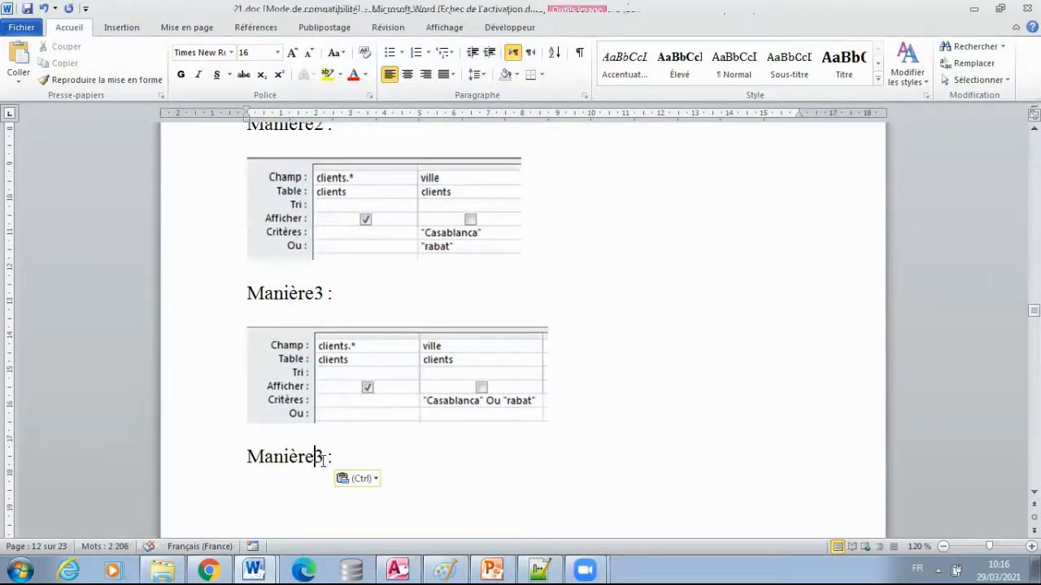
pyautogui.write('4')
pyautogui.press('Delete')
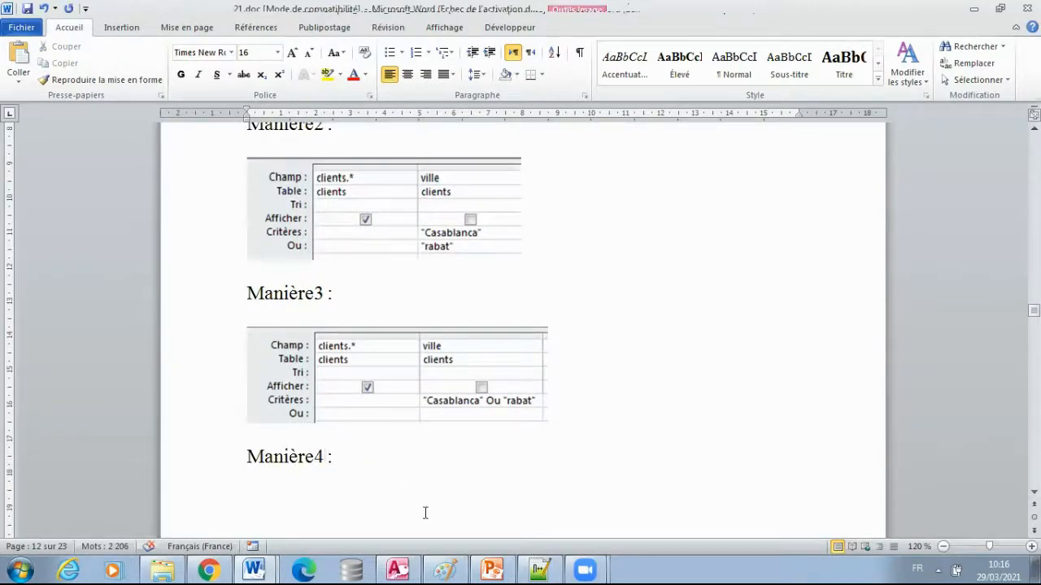
pyautogui.click(366, 453)
pyautogui.press('Return')
# - In the Access query, insert IN( in front of "Casablanca" in the ville criterion
pyautogui.click(398, 570)
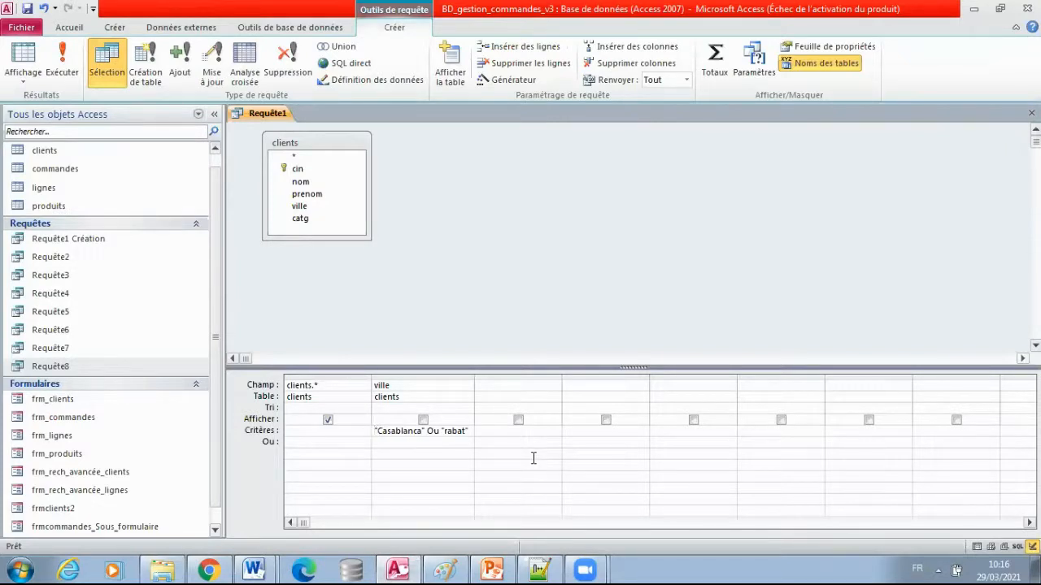
pyautogui.write('In')
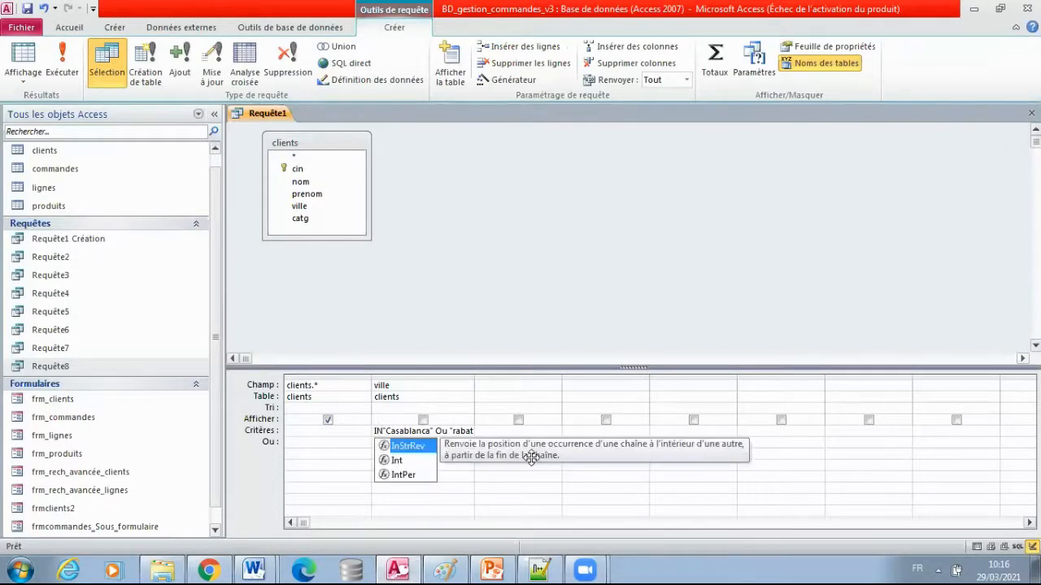
pyautogui.write('(')
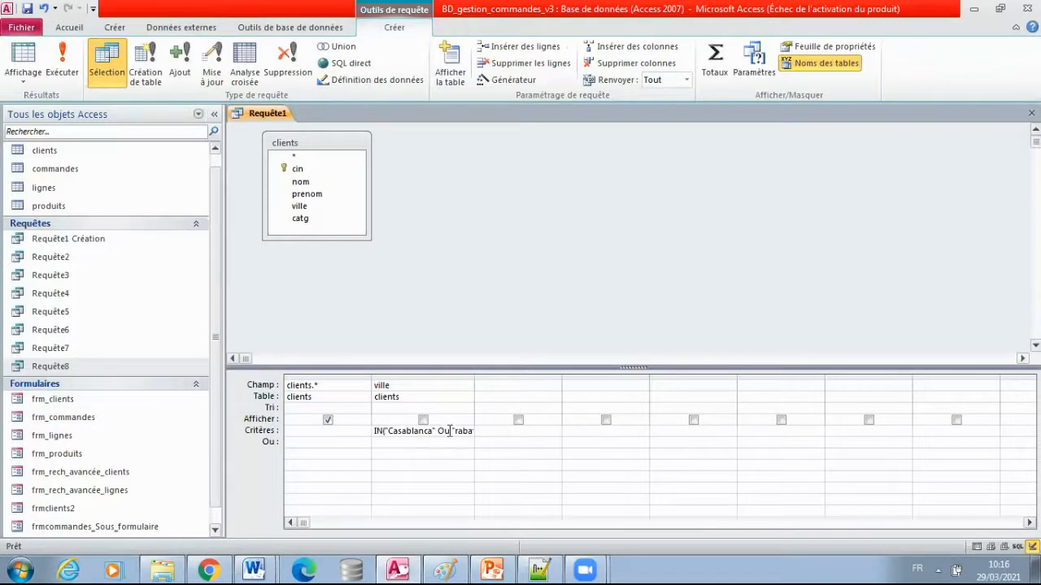
# - Widen the ville column to fit its content and rewrite its criterion as In ("Casablanca";"rabat")
pyautogui.doubleClick(474, 376)
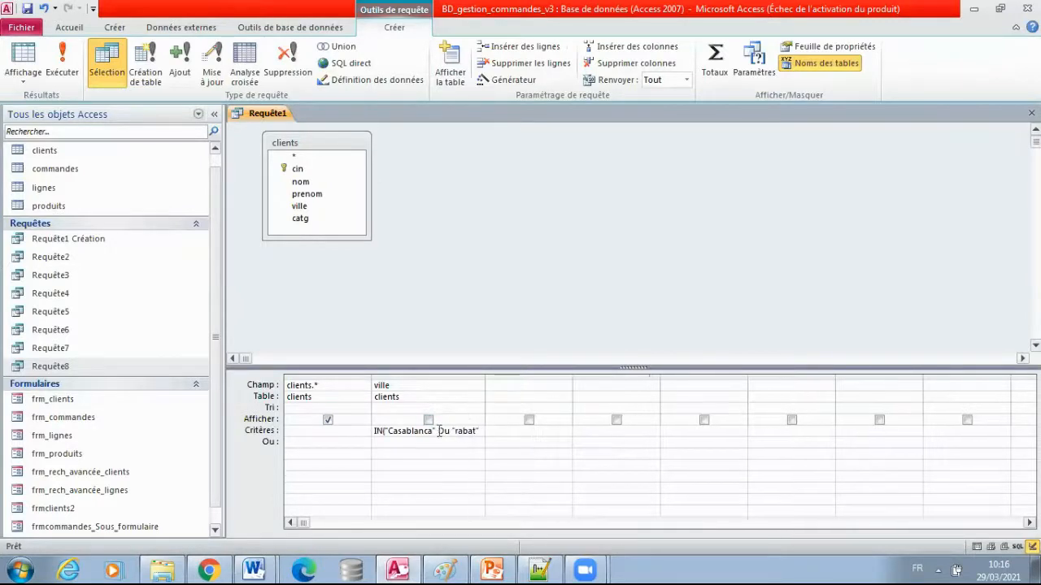
pyautogui.press('Delete')
pyautogui.press('Delete')
pyautogui.press('Delete')
pyautogui.write(';')
pyautogui.click(452, 464)
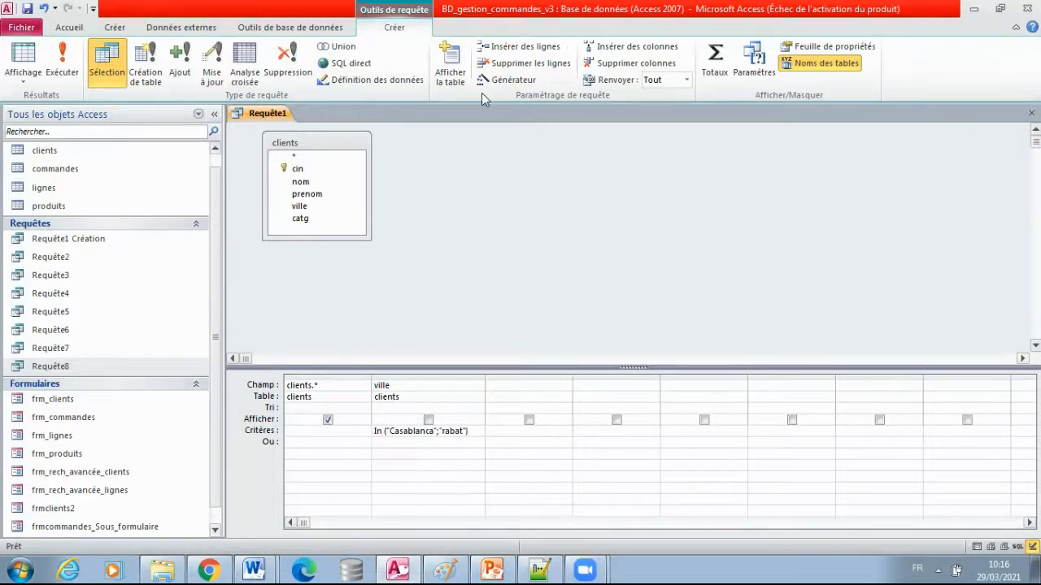
# - Run the query to check the listed clients, and return it to design view
pyautogui.click(64, 71)
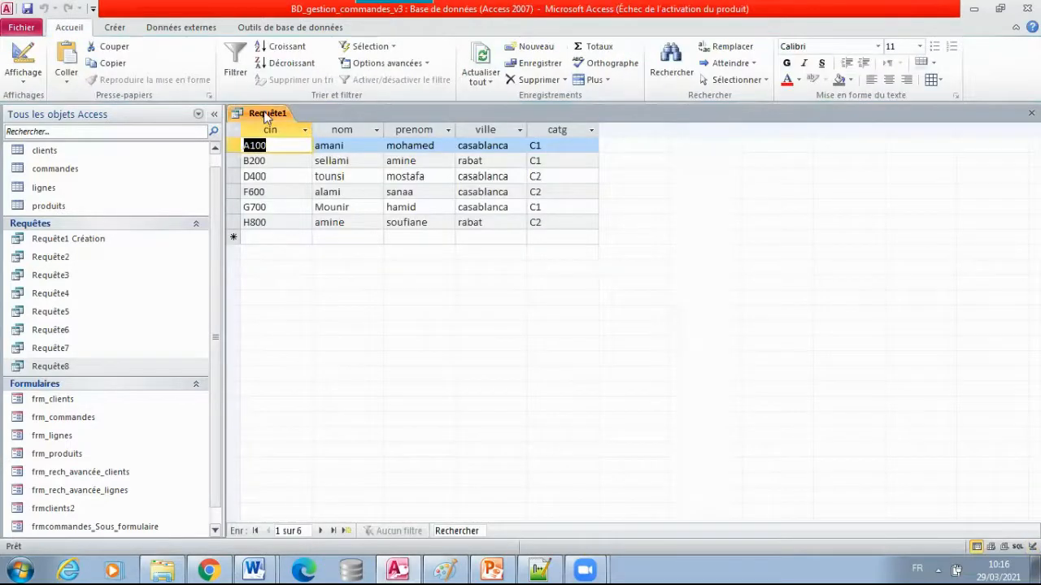
pyautogui.rightClick(263, 112)
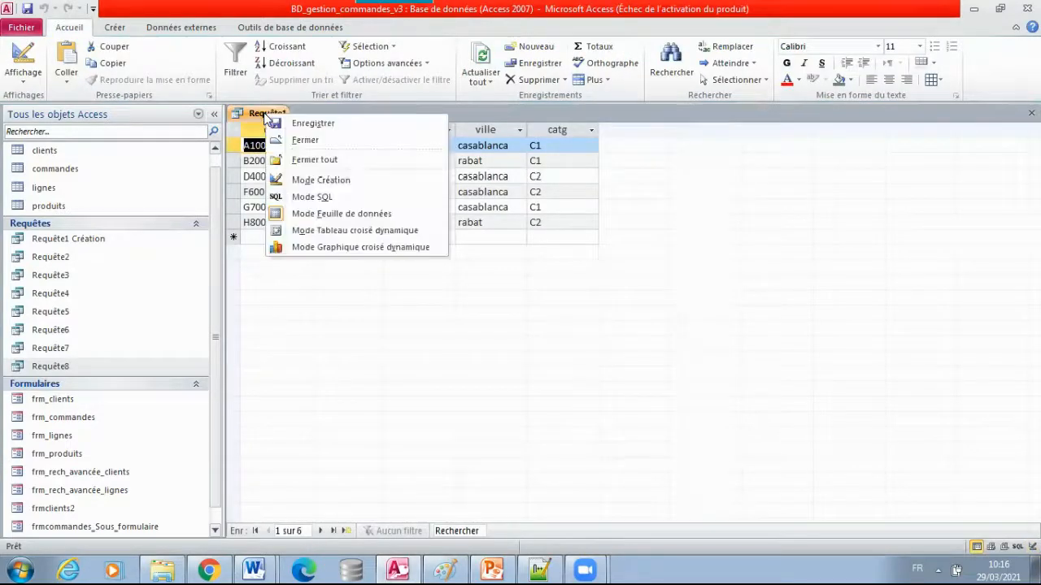
pyautogui.click(315, 179)
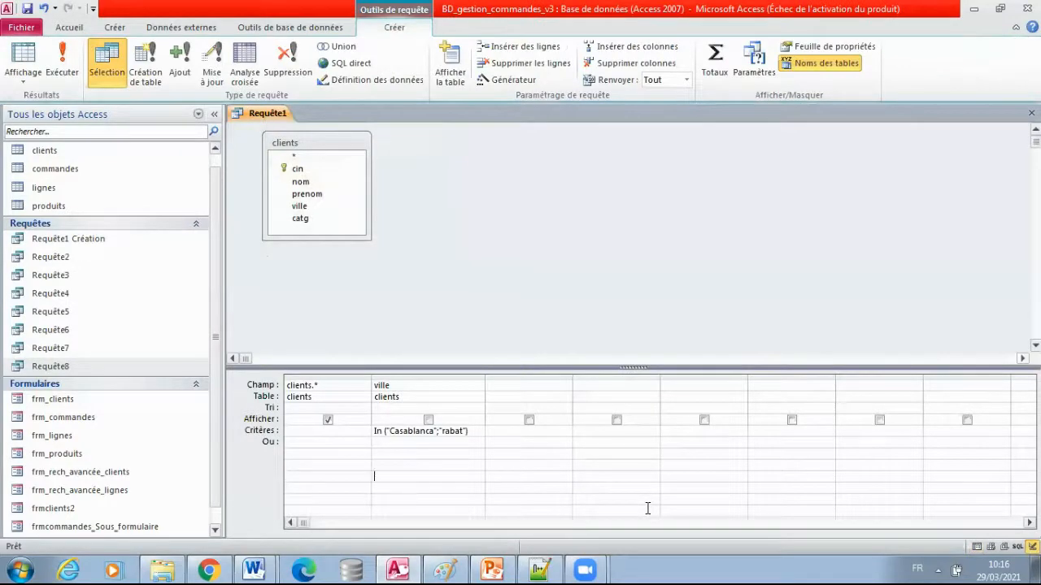
# - Copy the query grid from the design capture in Paint and paste it under "Manière4 :" in the Word document TravauxPratiques_Access_2020_2021.doc
pyautogui.click(447, 569)
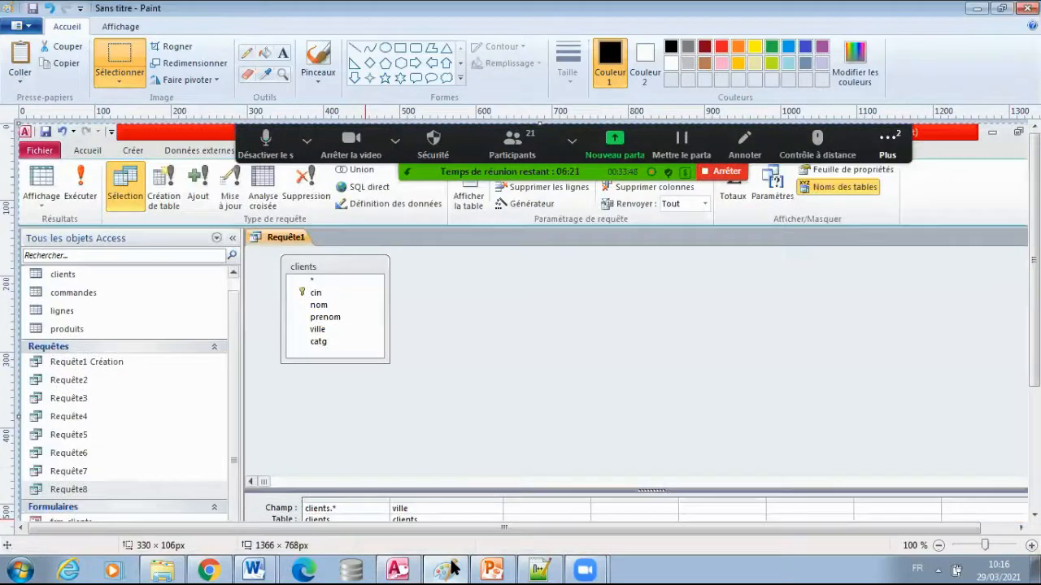
pyautogui.moveTo(381, 424); pyautogui.dragTo(350, 288)
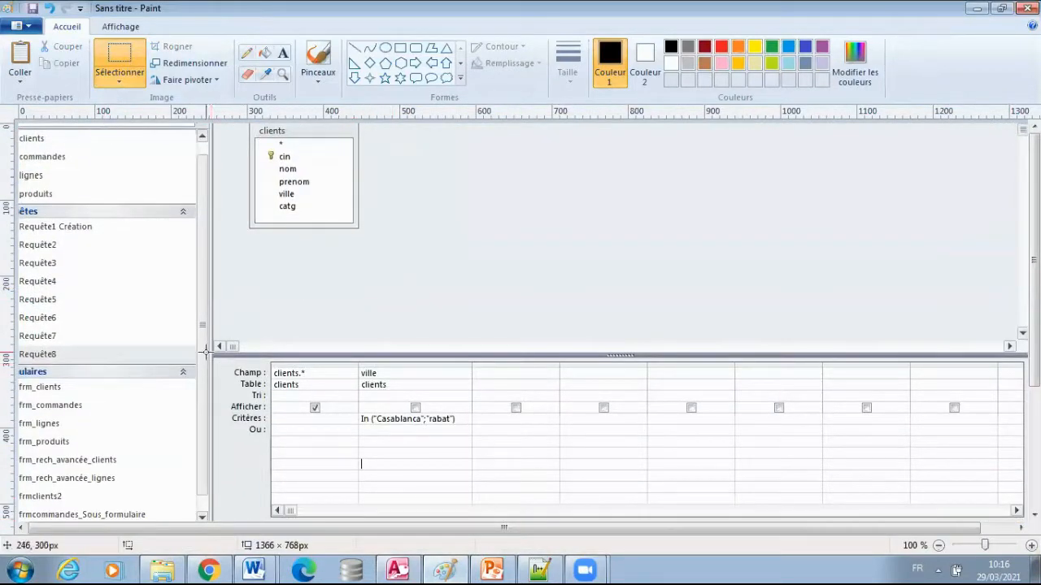
pyautogui.moveTo(214, 358); pyautogui.dragTo(471, 439)
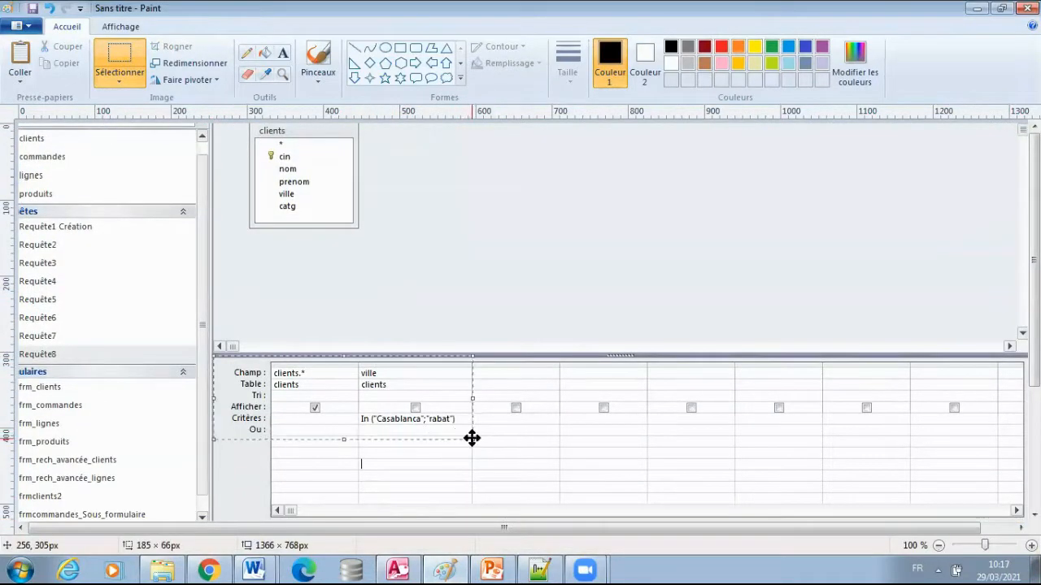
pyautogui.click(254, 569)
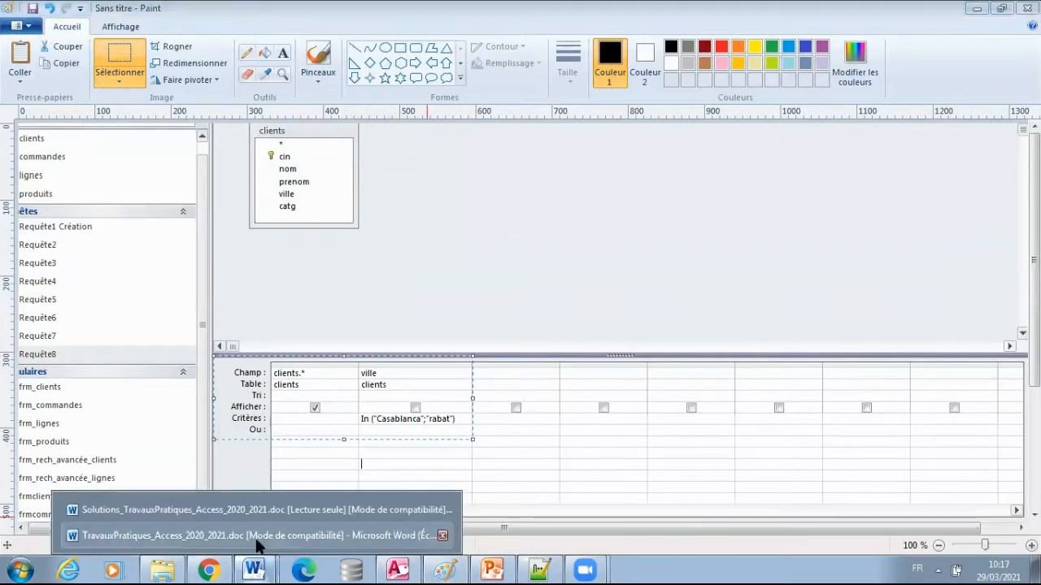
pyautogui.click(372, 525)
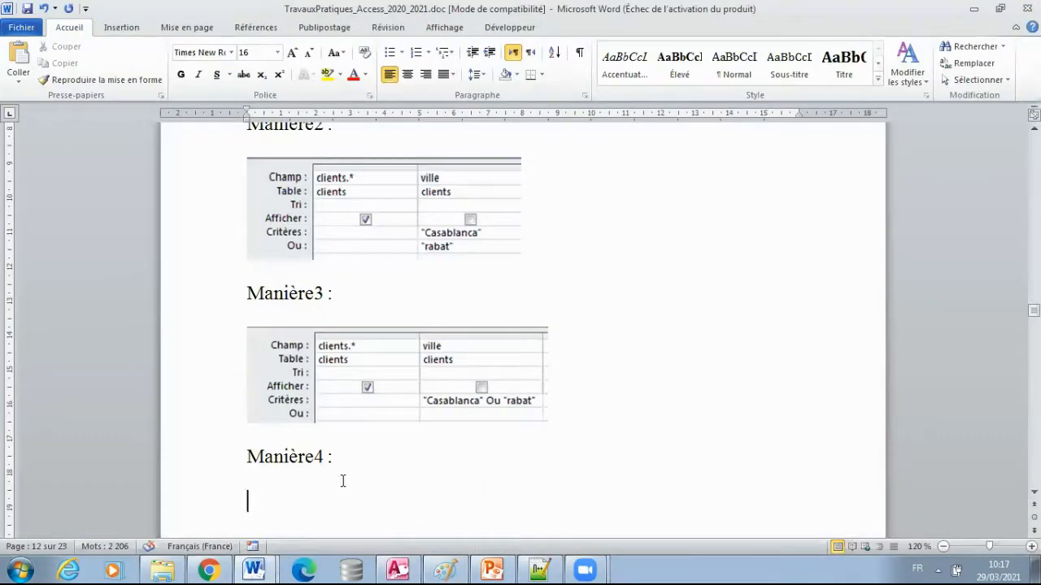
pyautogui.hotkey('ctrl', 'v')
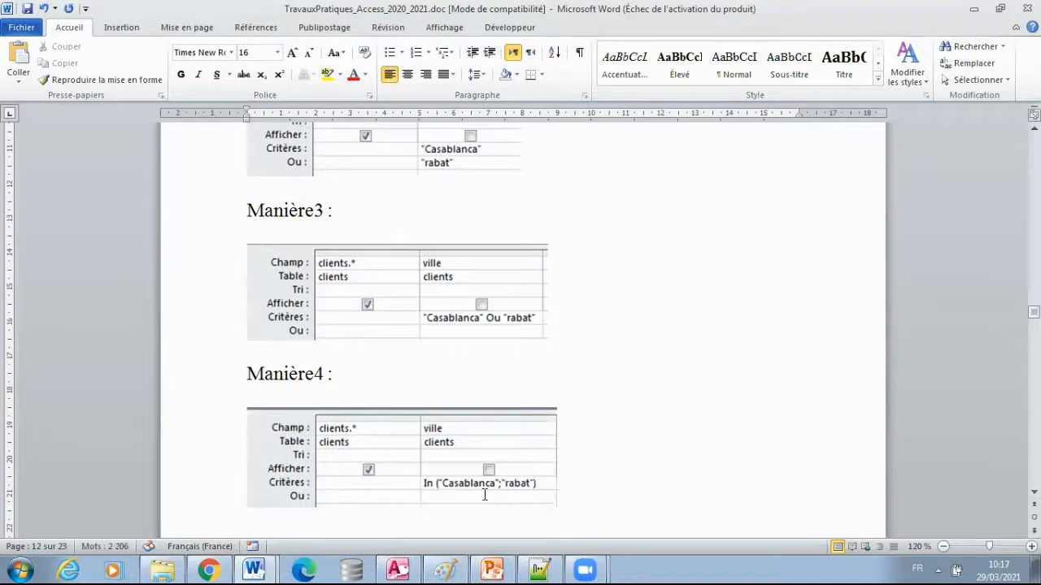
# - Review the four design-mode solutions of question 9, from Manière1 to Manière4
pyautogui.scroll(-1, 480, 480)
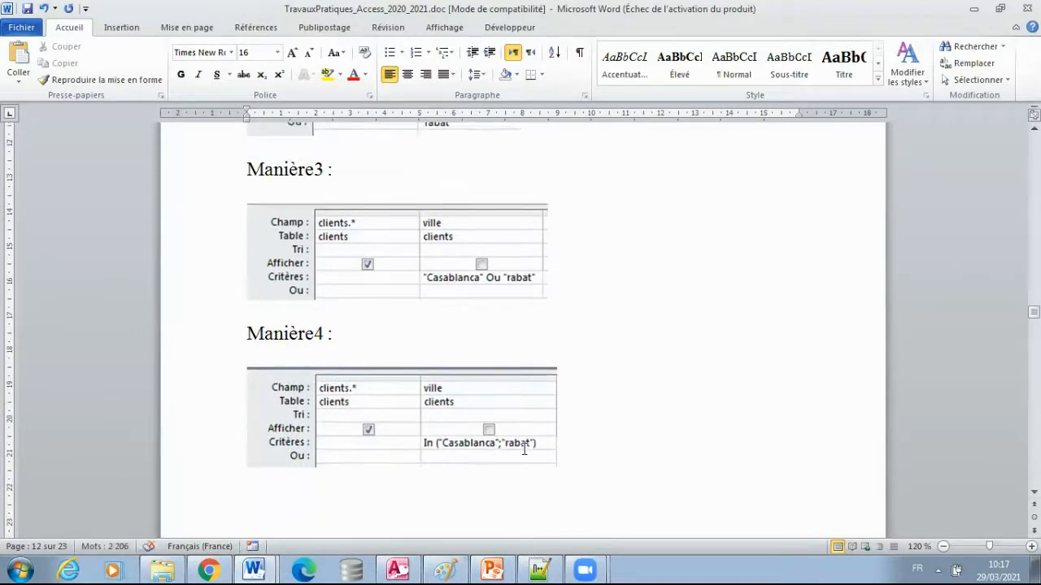
pyautogui.scroll(5, 523, 447)
pyautogui.scroll(4, 523, 447)
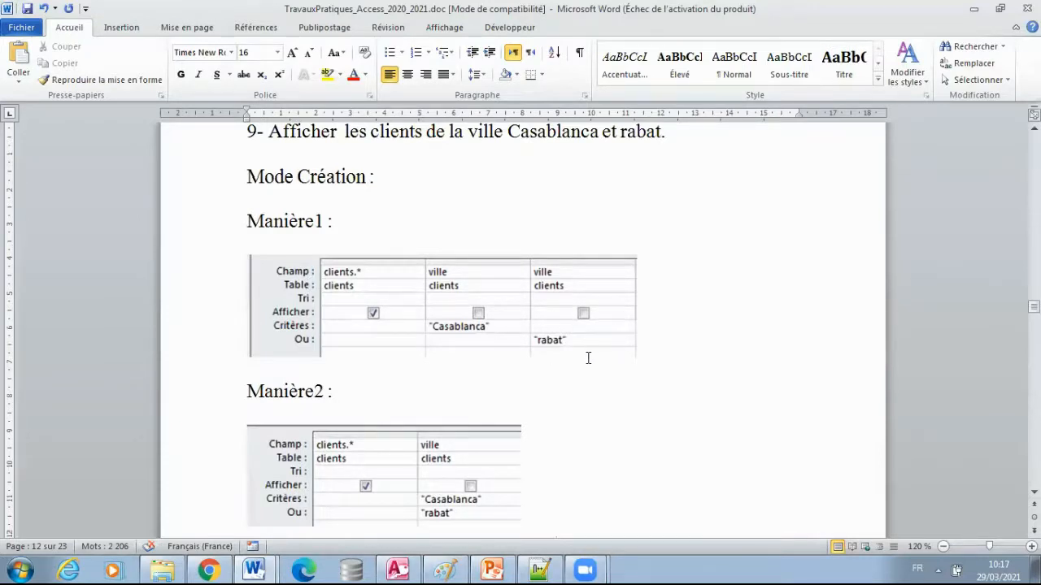
pyautogui.scroll(-2, 586, 358)
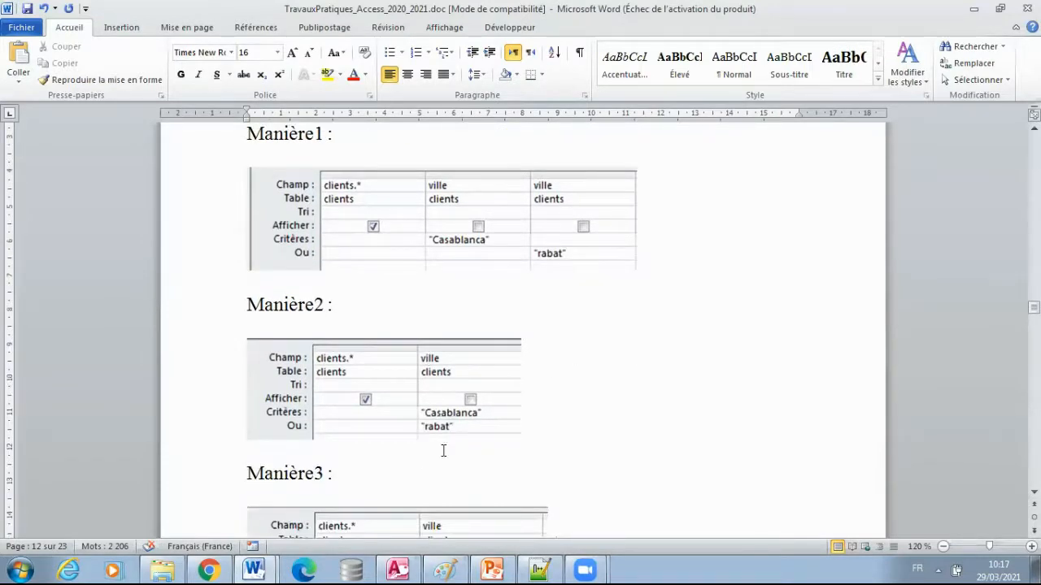
pyautogui.scroll(-4, 450, 440)
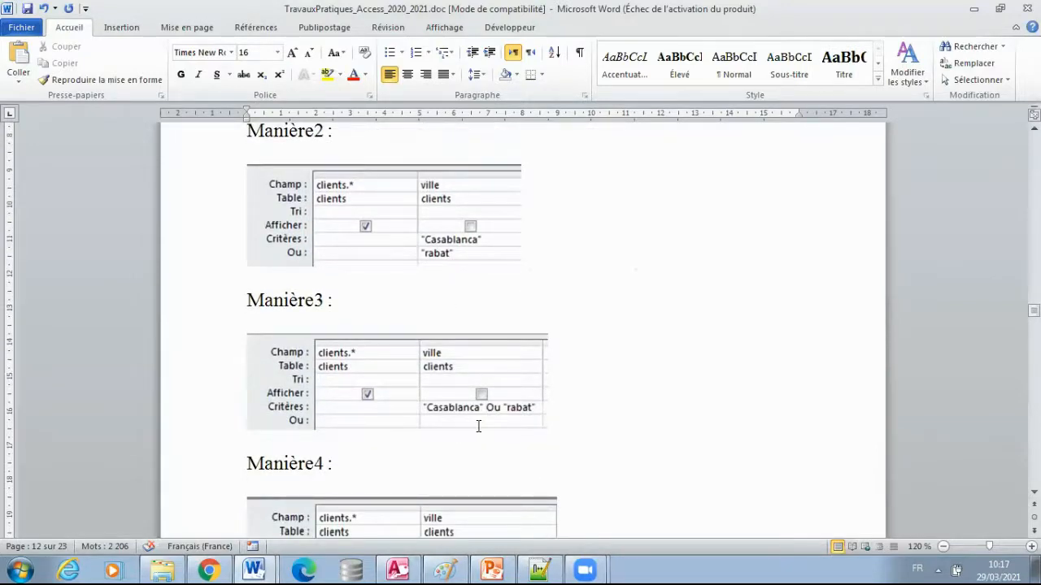
pyautogui.scroll(-3, 478, 427)
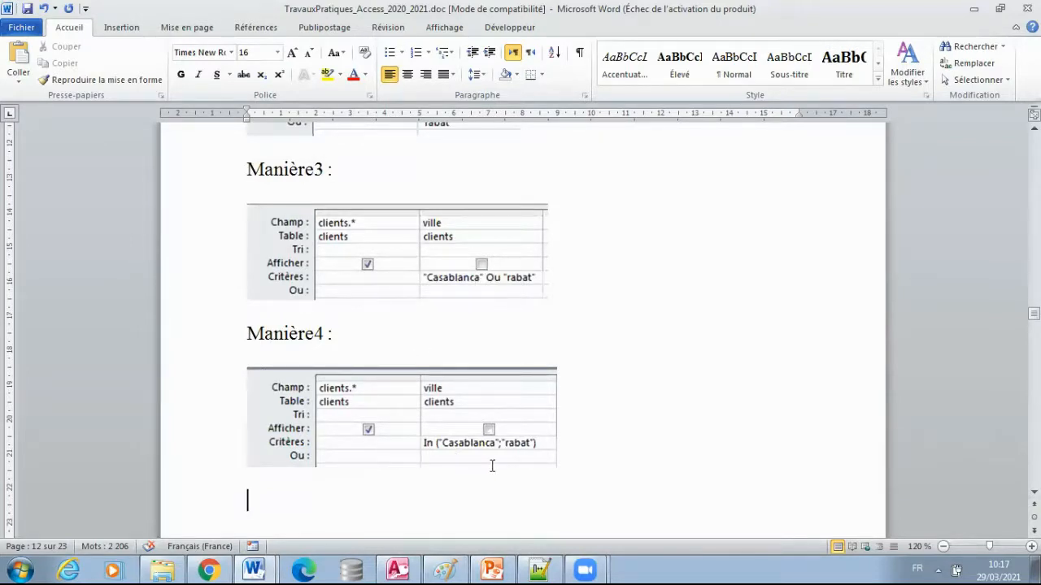
pyautogui.write('Mod')
pyautogui.press('BackSpace')
pyautogui.press('BackSpace')
pyautogui.press('BackSpace')
# - Delete the empty lines above the "Mode SQL :" heading of question 9
pyautogui.scroll(-10, 488, 520)
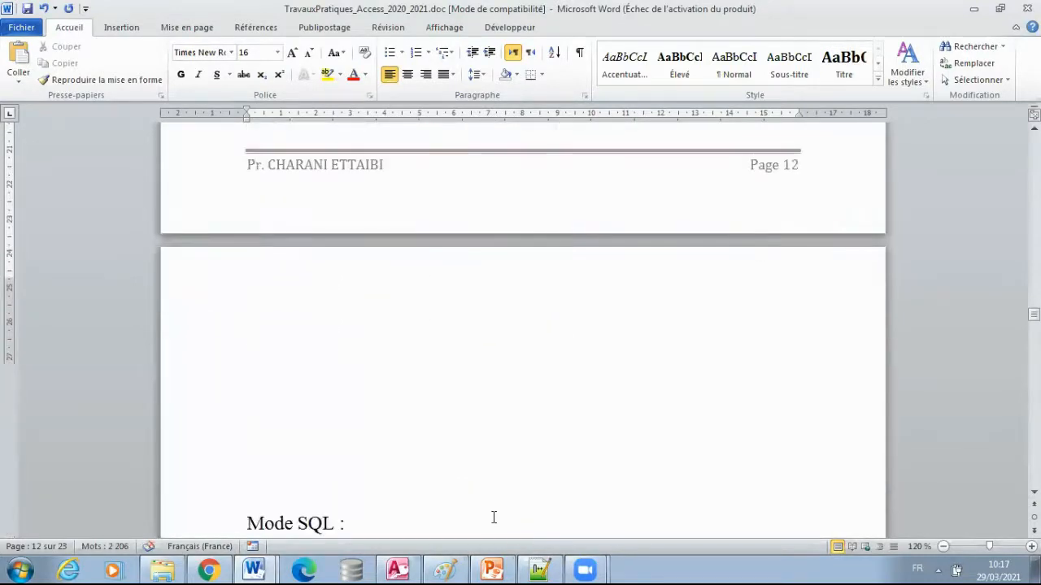
pyautogui.click(271, 348)
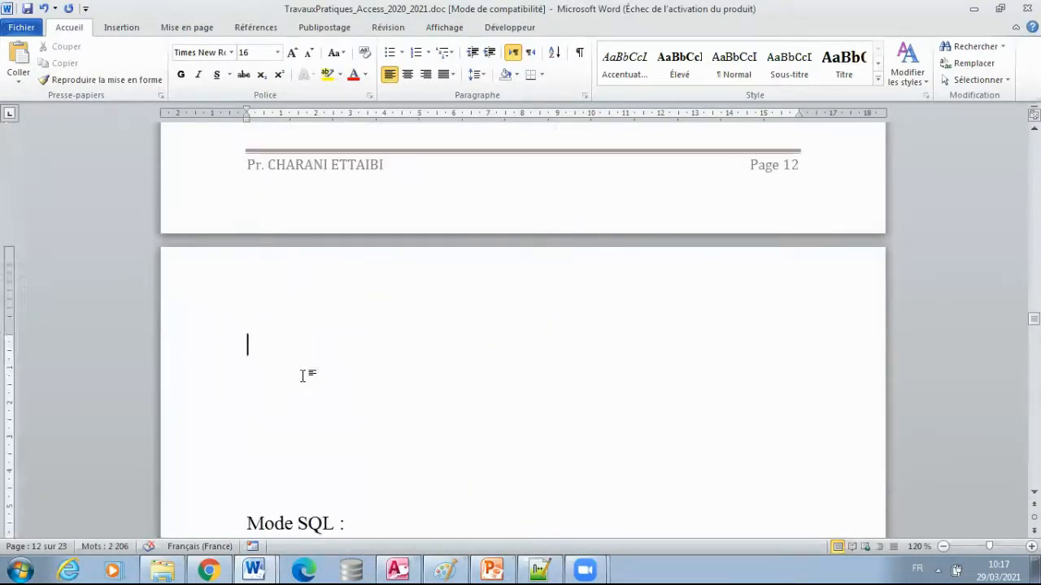
pyautogui.press('Delete')
pyautogui.press('Delete')
pyautogui.press('Delete')
pyautogui.press('Delete')
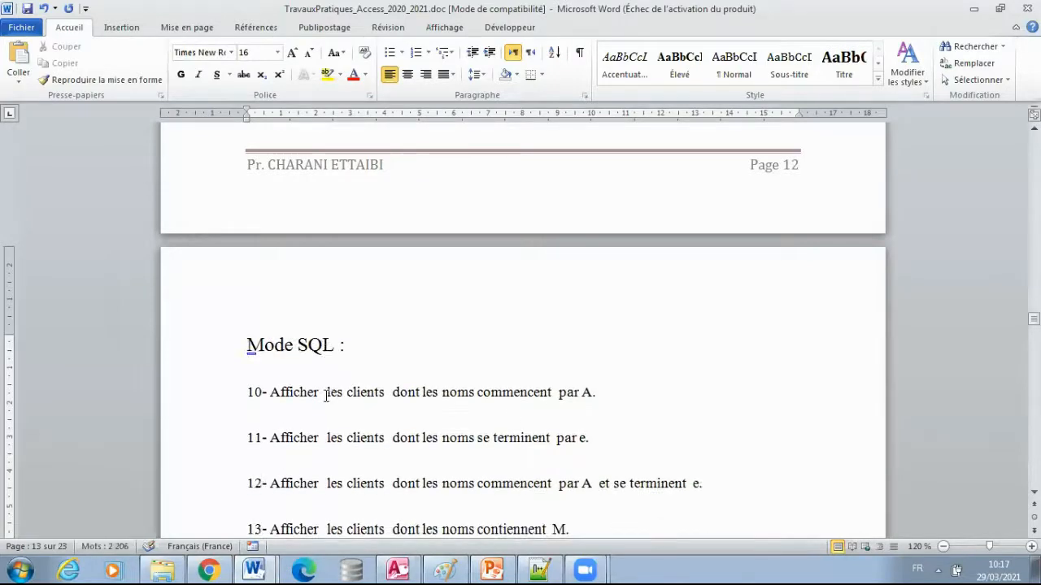
# - Insert blank lines between the "Mode SQL :" heading and question 10, and place the cursor just below the heading
pyautogui.click(373, 353)
pyautogui.press('Return')
pyautogui.press('Return')
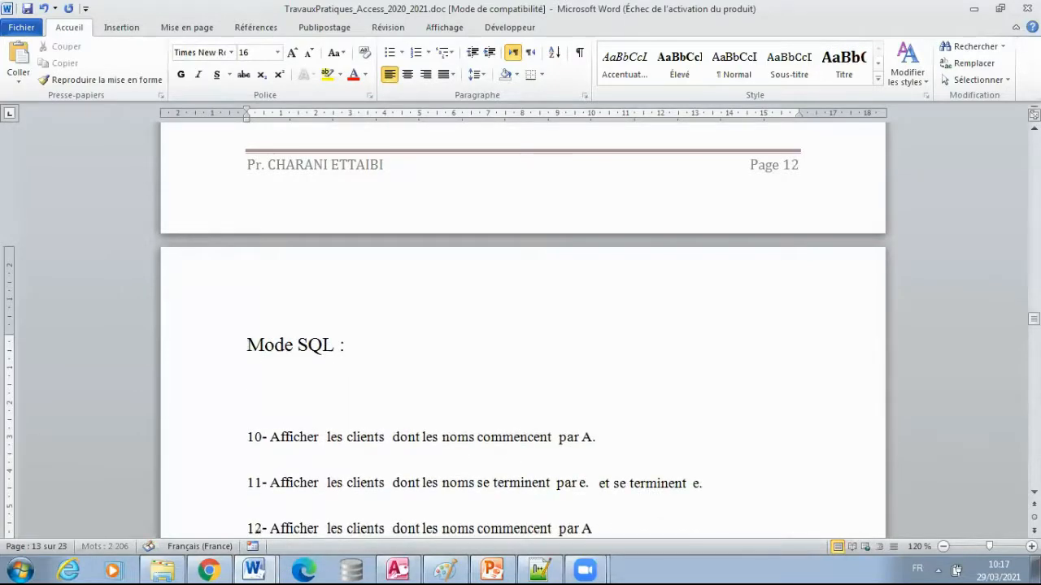
pyautogui.click(286, 382)
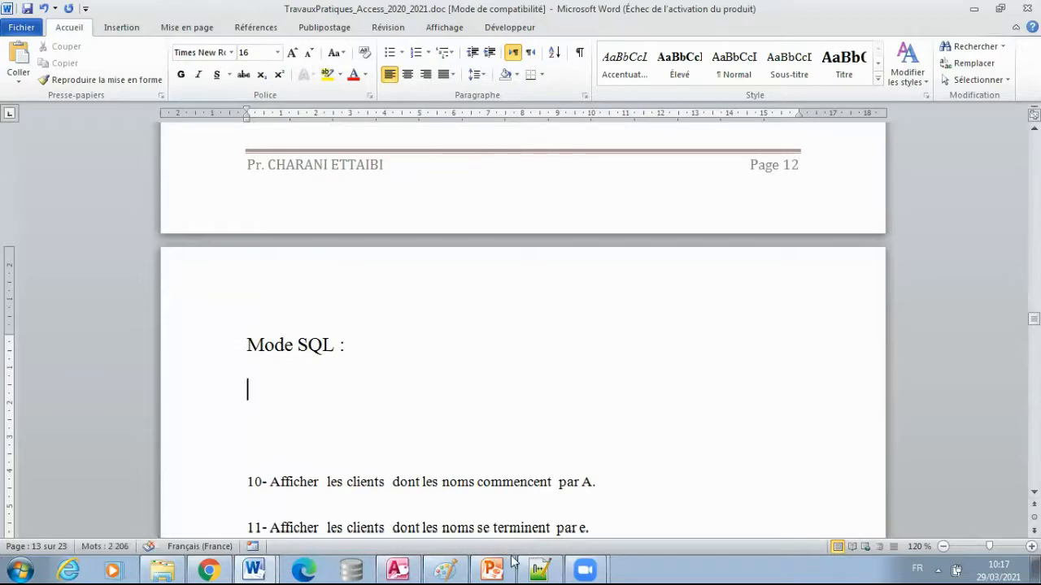
# - Switch to Notepad++, create a new document and enter the comment line "-----Manière1"
pyautogui.click(538, 569)
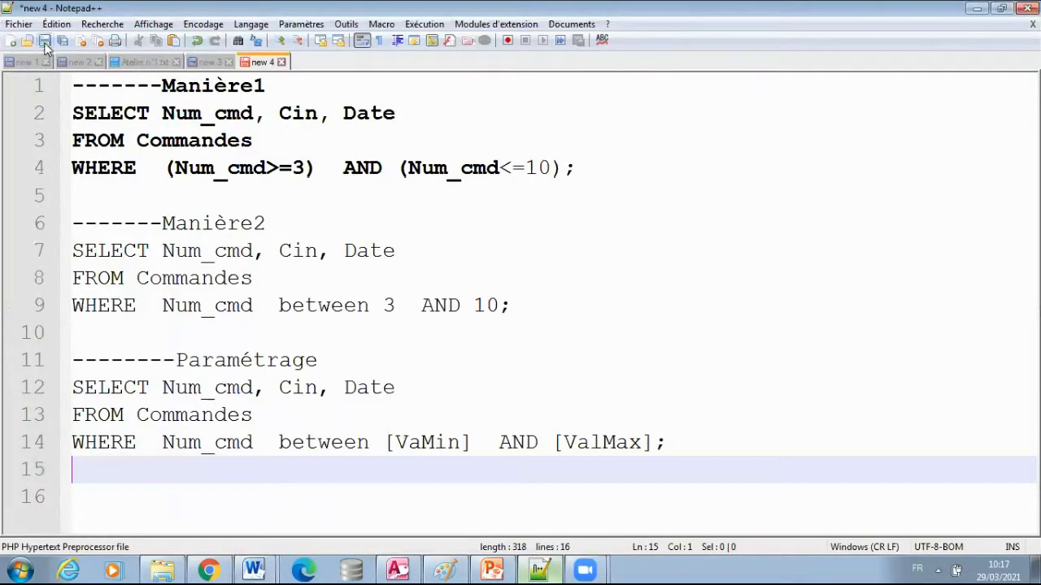
pyautogui.click(12, 41)
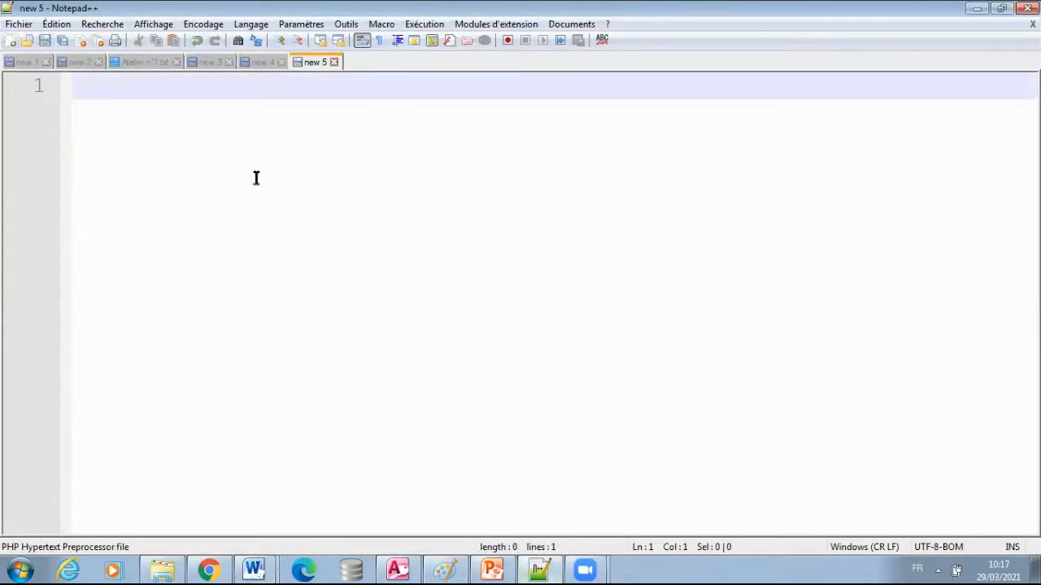
pyautogui.write('-----MA')
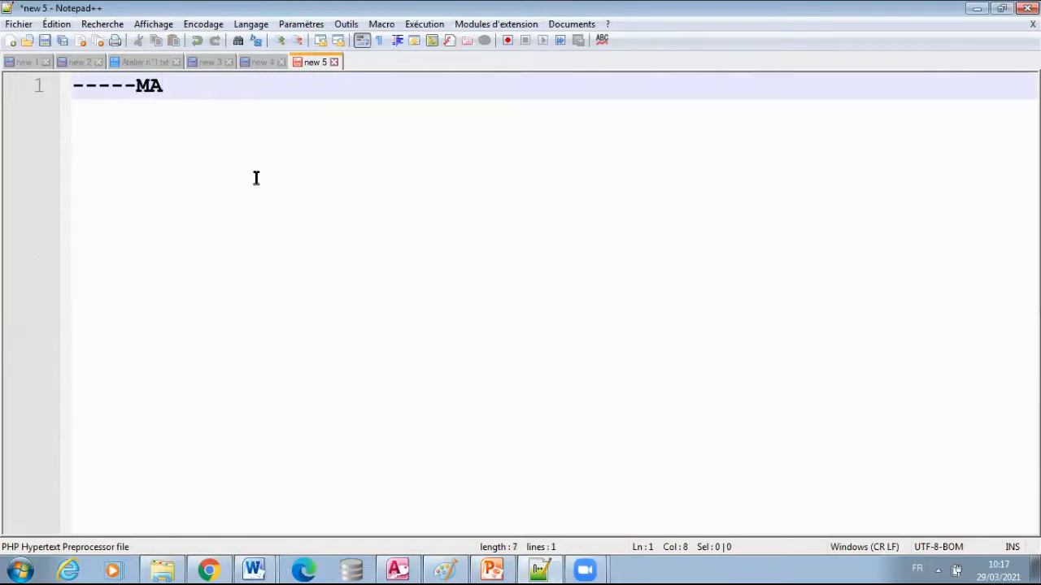
pyautogui.press('BackSpace')
pyautogui.click(589, 569)
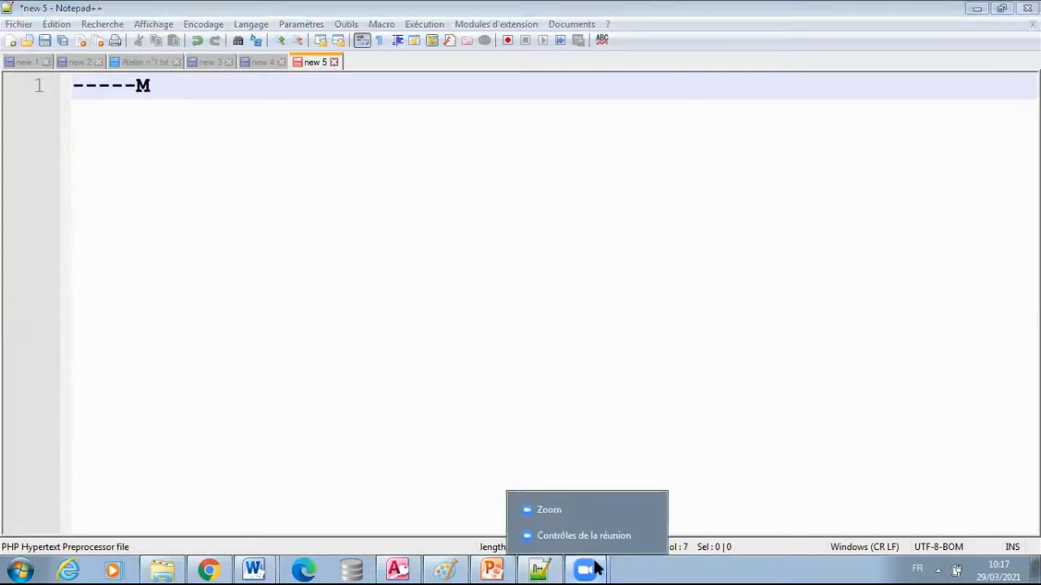
pyautogui.click(152, 90)
pyautogui.write('a')
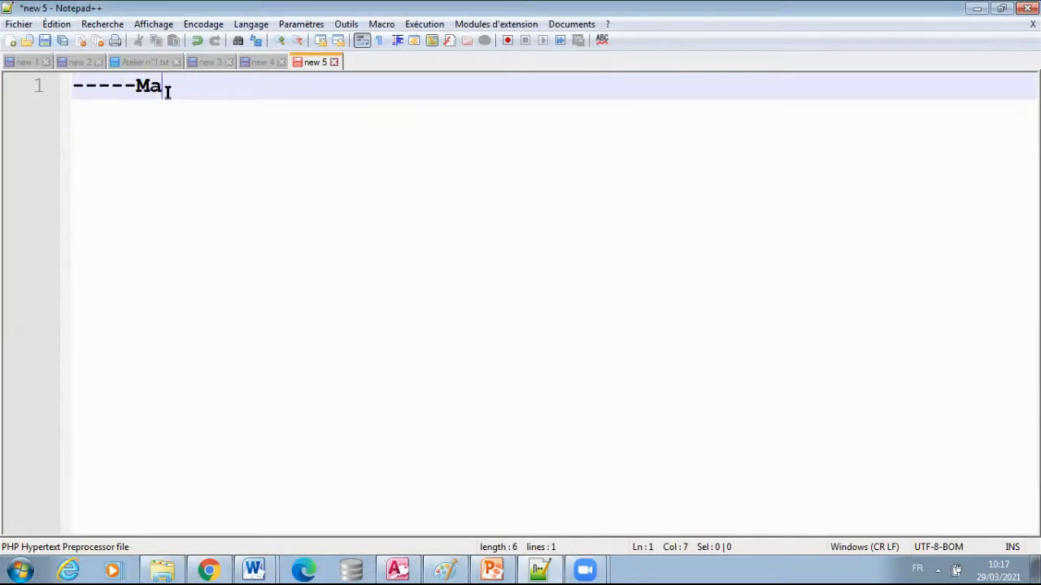
pyautogui.write('nière1')
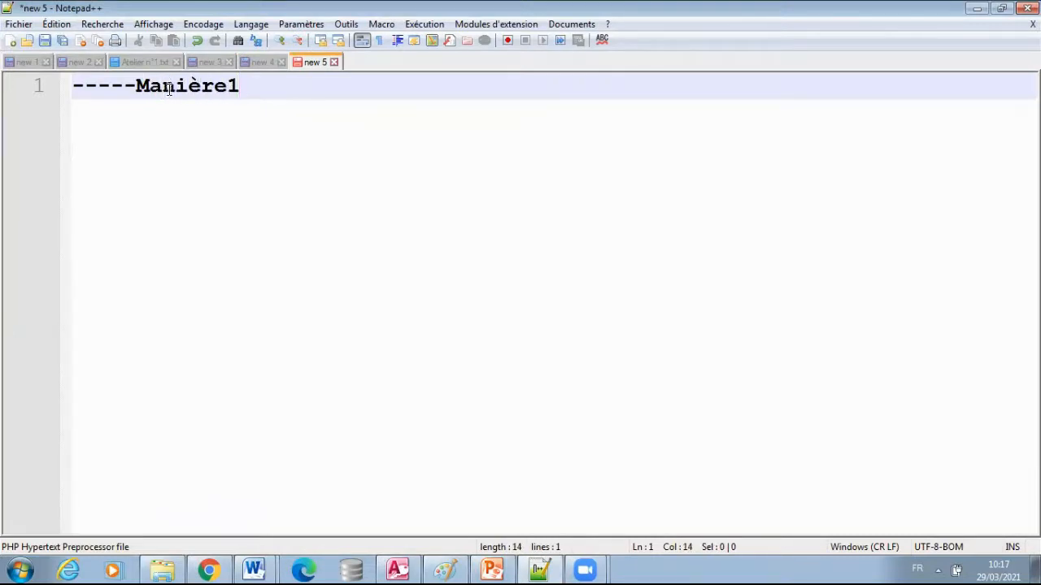
# - Write the query's first two clauses below the comment: SELECT * and FROM Clients, each on its own line
pyautogui.press('Return')
pyautogui.write('SE')
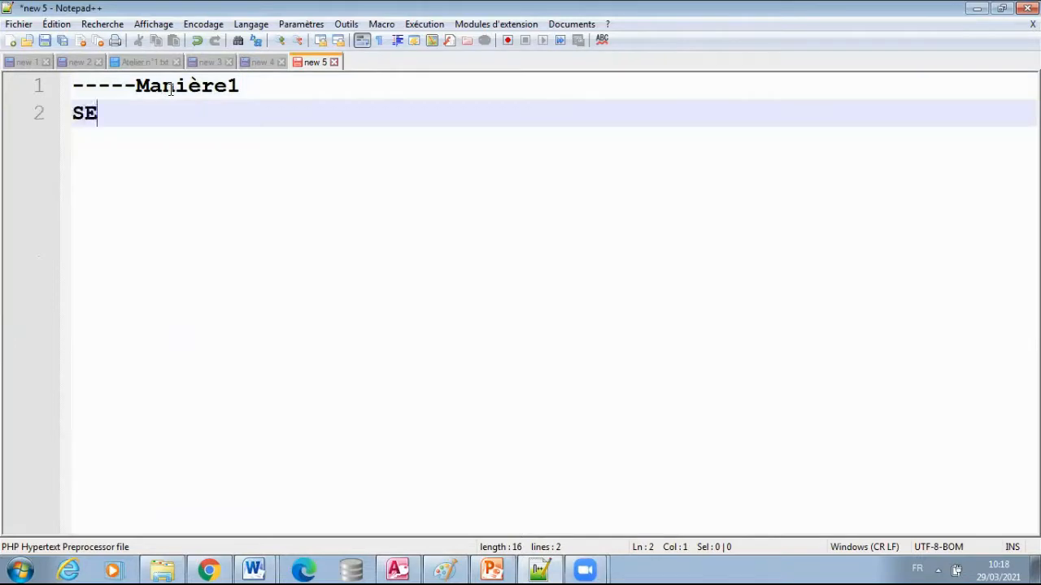
pyautogui.write('LECT *')
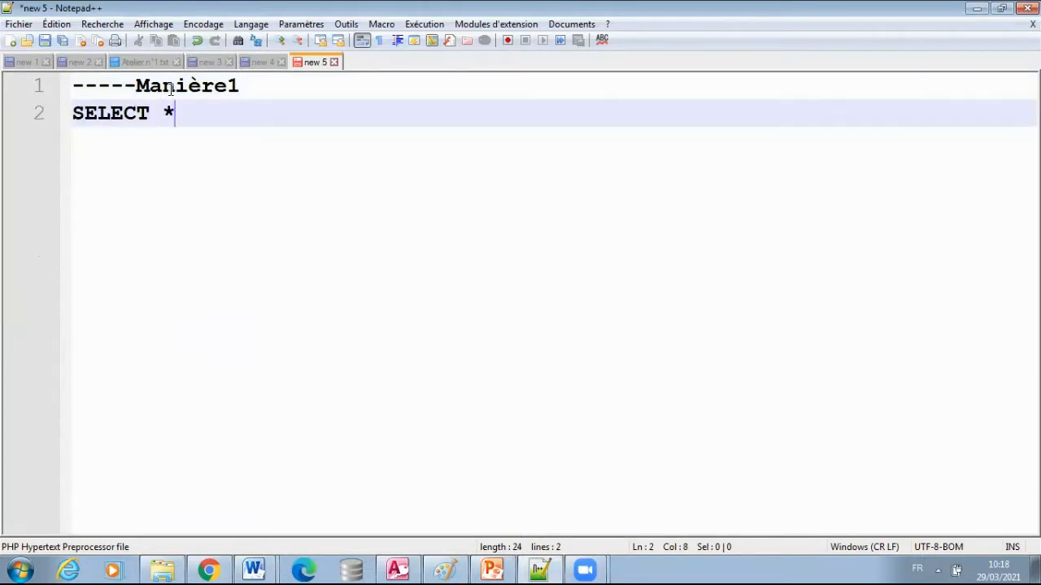
pyautogui.press('Return')
pyautogui.write('FR')
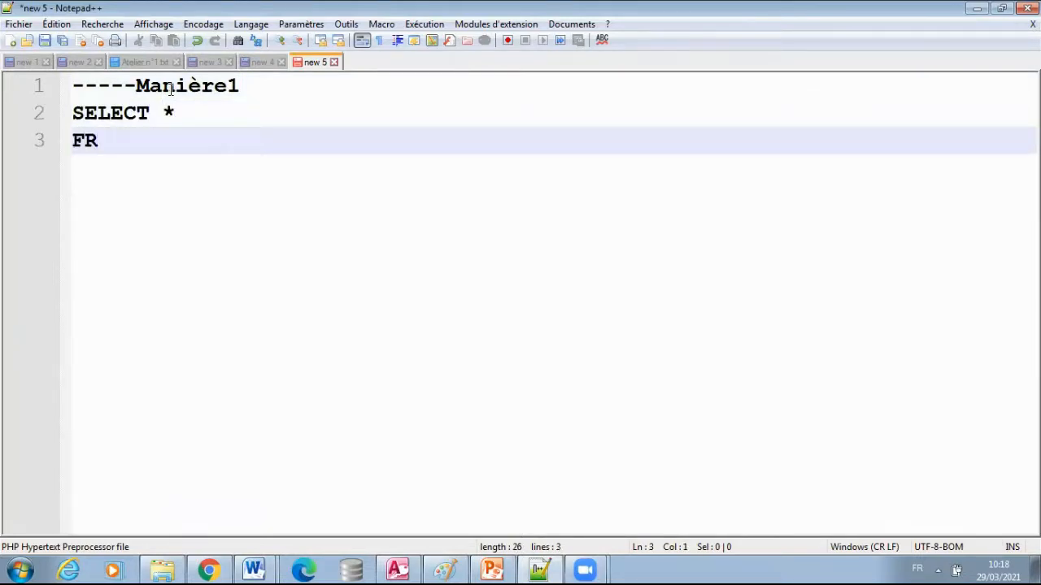
pyautogui.write('OM  Clients')
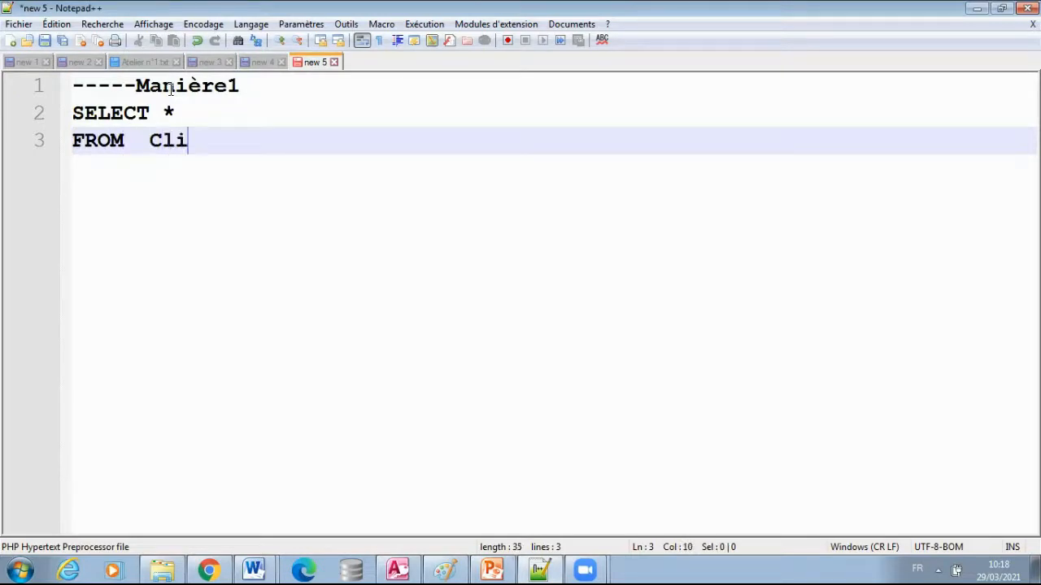
# - Start the query's third line with the first condition: WHERE (Ville="Casablanca"
pyautogui.press('Return')
pyautogui.write('WHERE ')
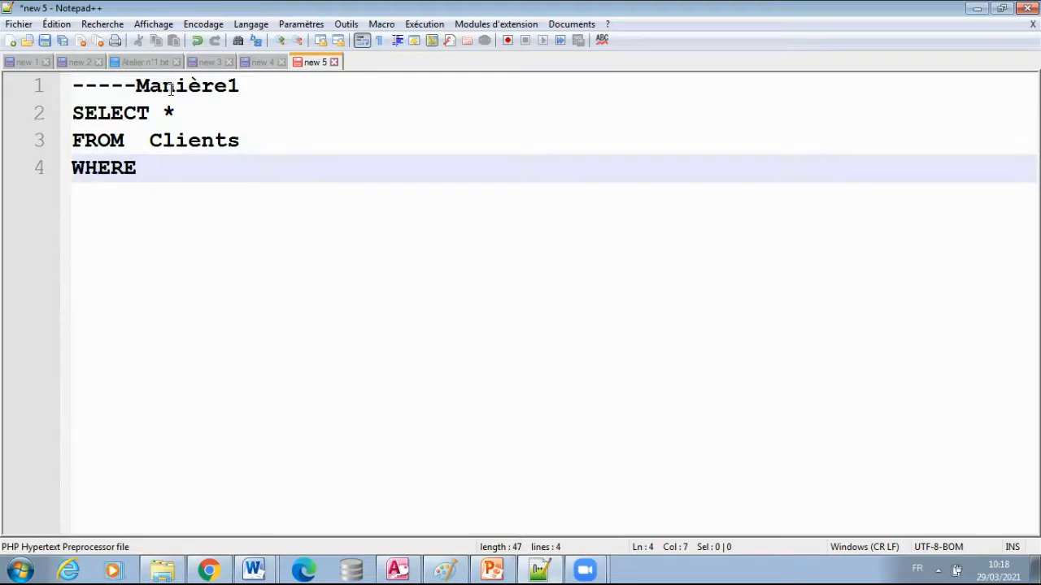
pyautogui.write('(Ville=')
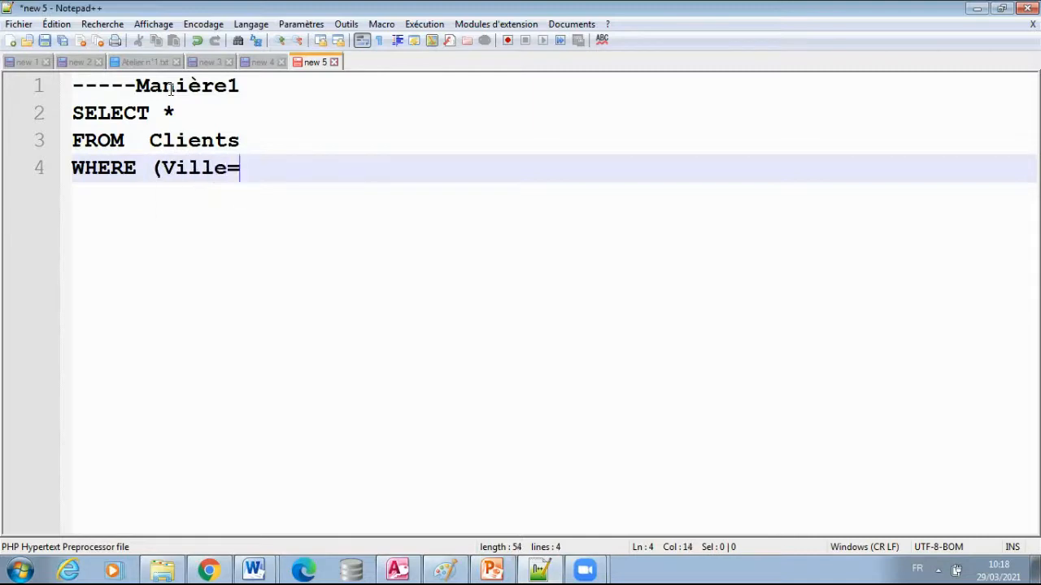
pyautogui.write('""')
pyautogui.write('CAsa')
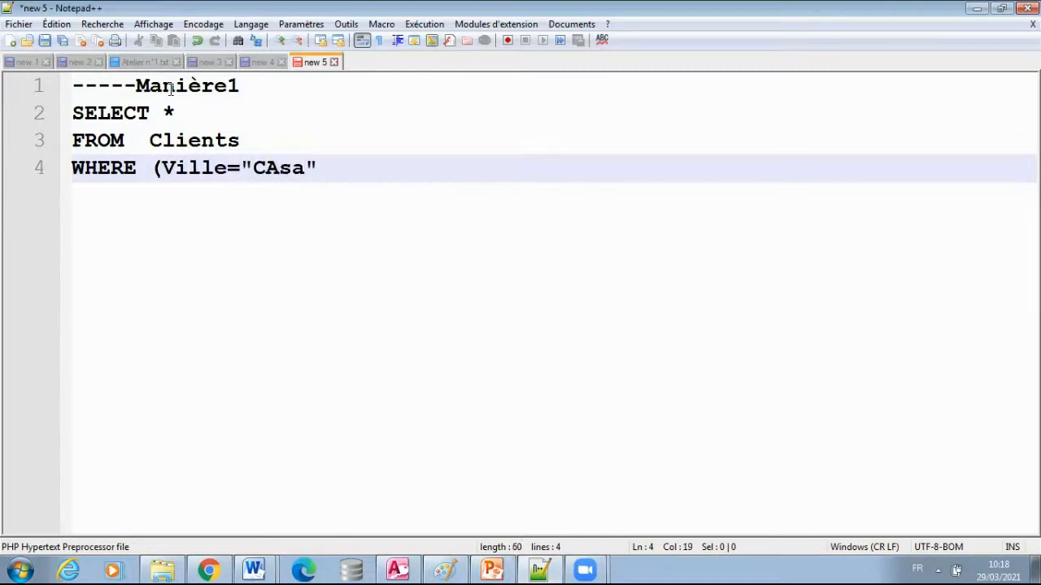
pyautogui.press('BackSpace')
pyautogui.press('BackSpace')
pyautogui.press('BackSpace')
pyautogui.write('asablanca')
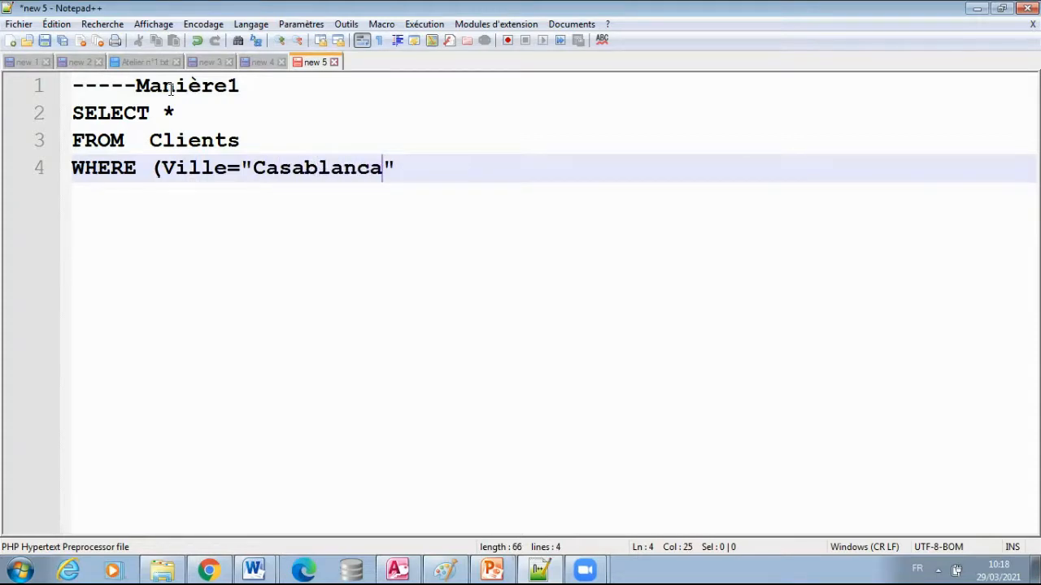
# - Complete the WHERE clause with ) OR (Ville="Rabat"); and add two empty lines below it
pyautogui.write(')  OR (')
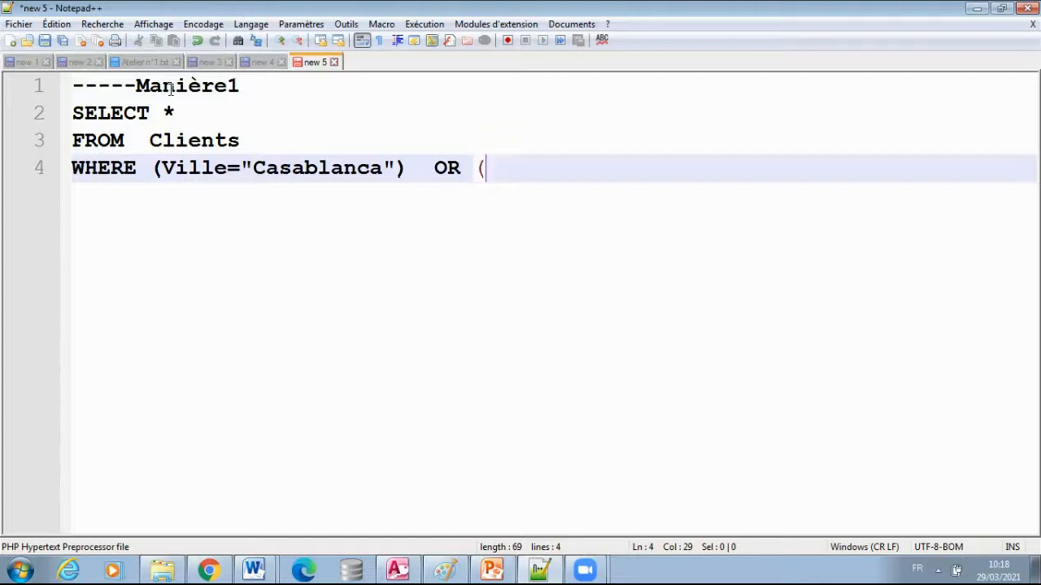
pyautogui.write('Vuille')
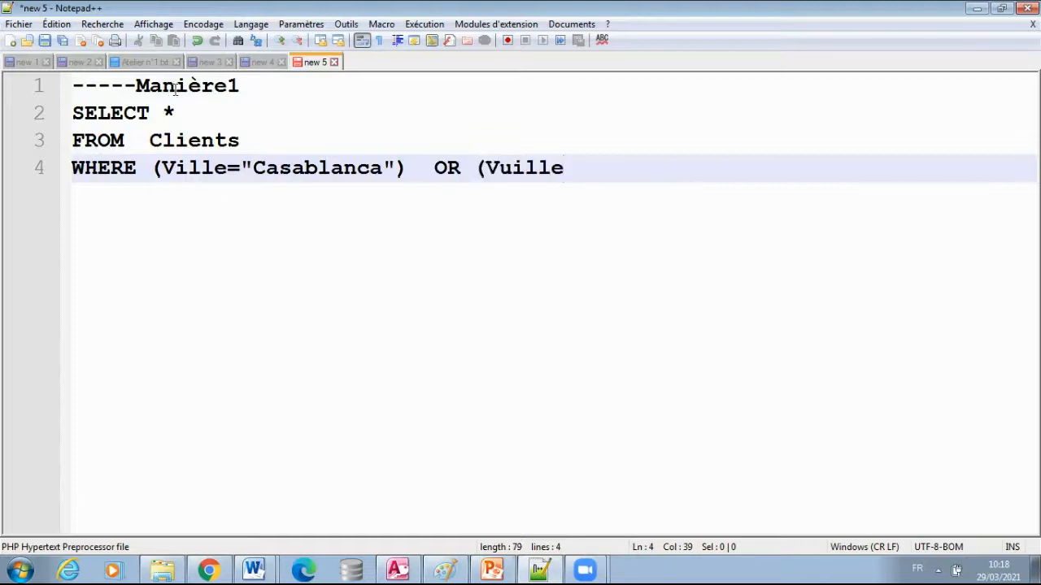
pyautogui.press('BackSpace')
pyautogui.press('BackSpace')
pyautogui.press('BackSpace')
pyautogui.press('BackSpace')
pyautogui.press('BackSpace')
pyautogui.write('ille="')
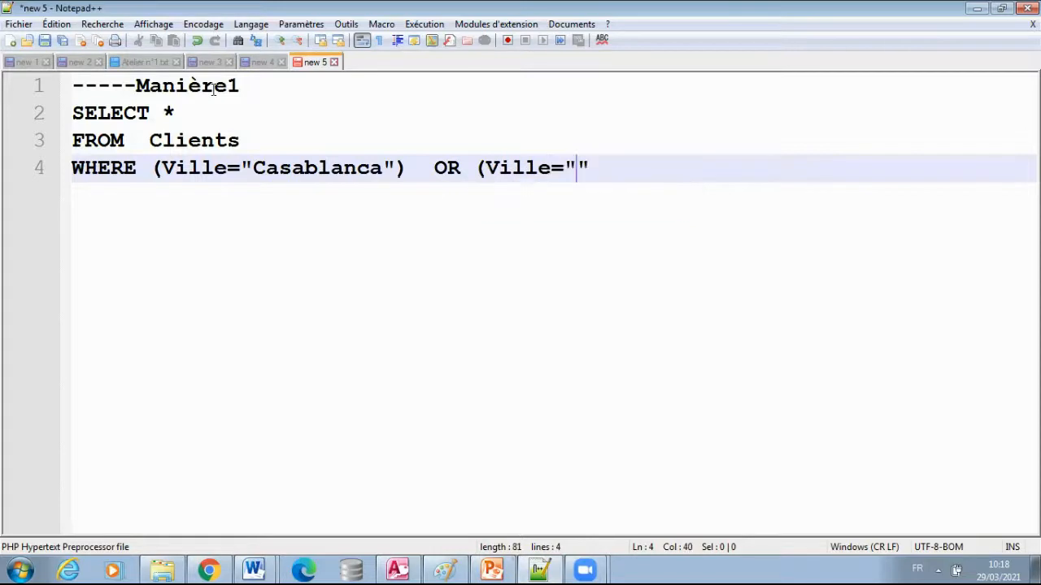
pyautogui.write('Rabat')
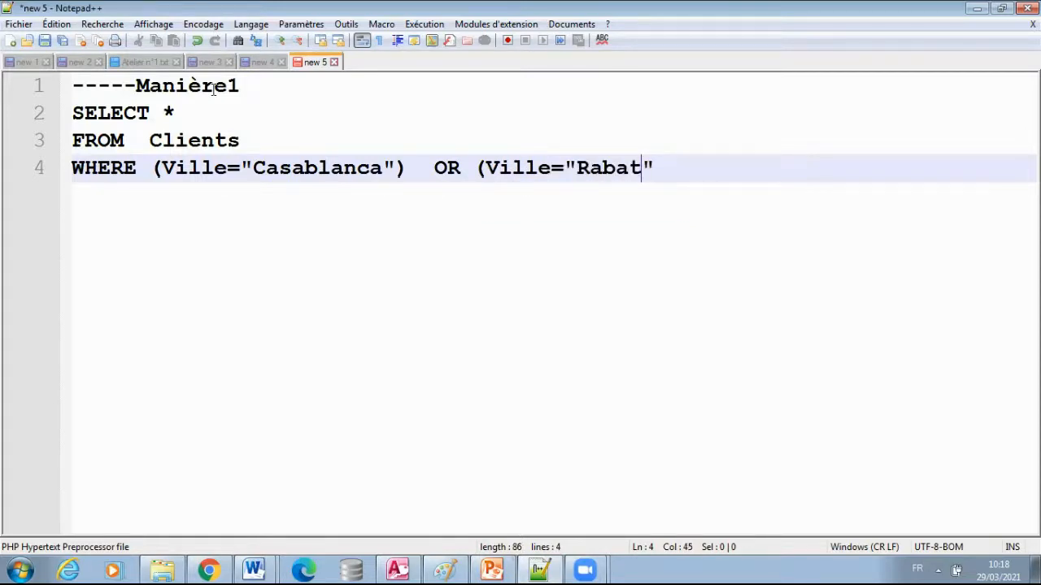
pyautogui.write('");')
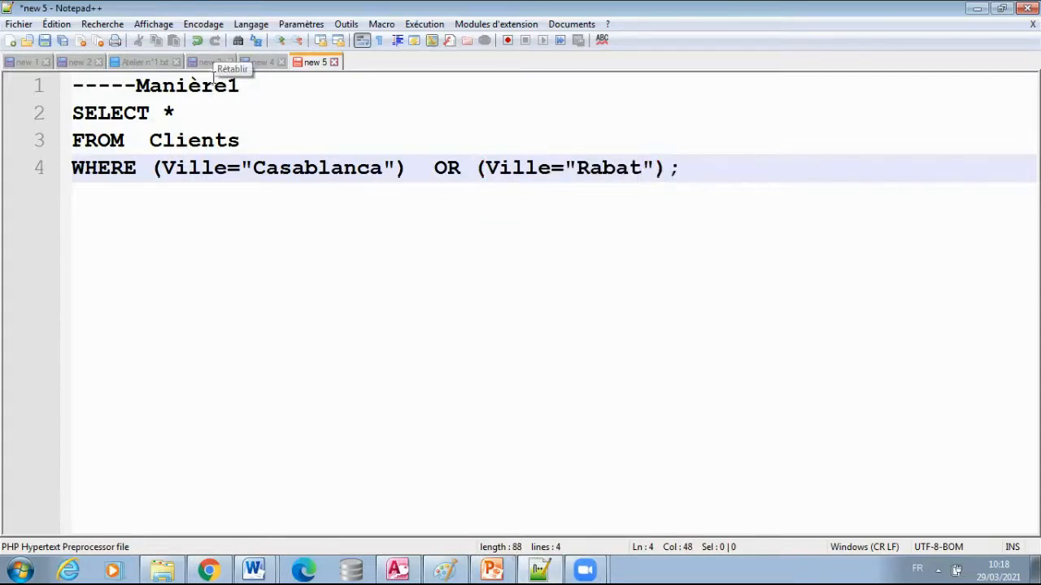
pyautogui.press('Return')
pyautogui.press('Return')
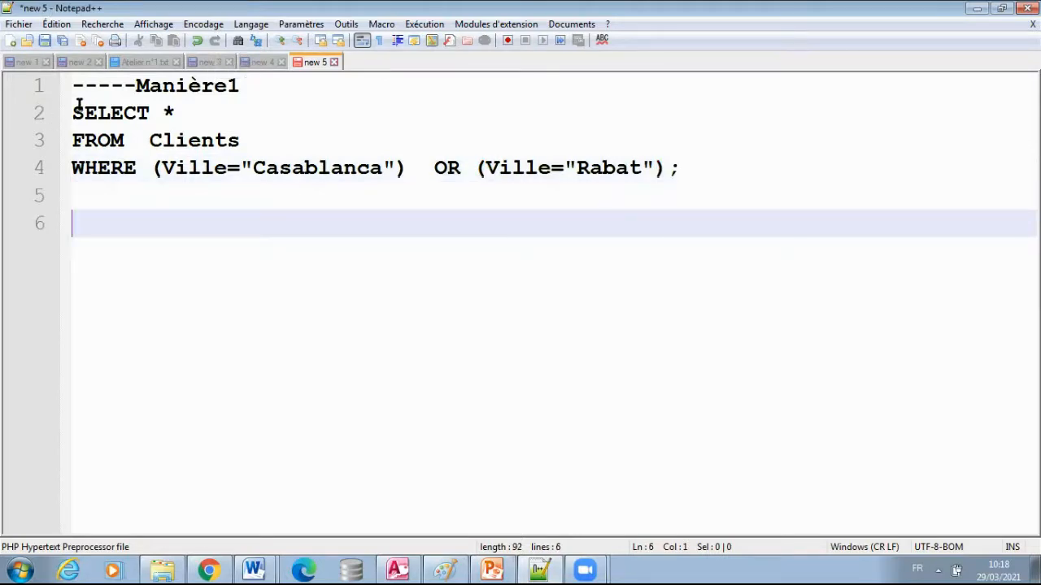
# - Duplicate the whole Manière1 block below the original and rename the copy's comment to -----Manière2
pyautogui.moveTo(73, 86); pyautogui.dragTo(680, 167)
pyautogui.hotkey('ctrl', 'c')
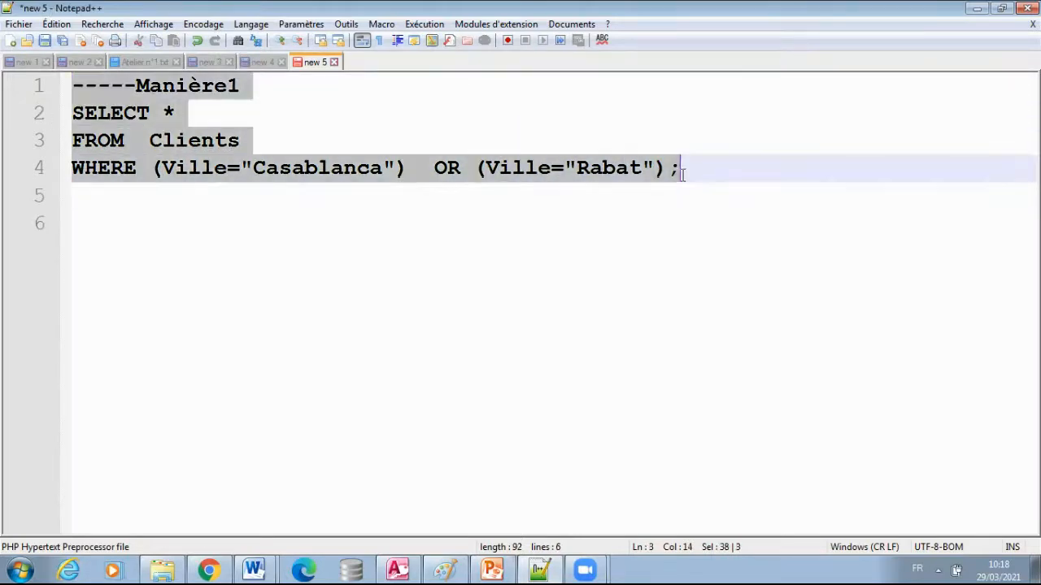
pyautogui.click(179, 206)
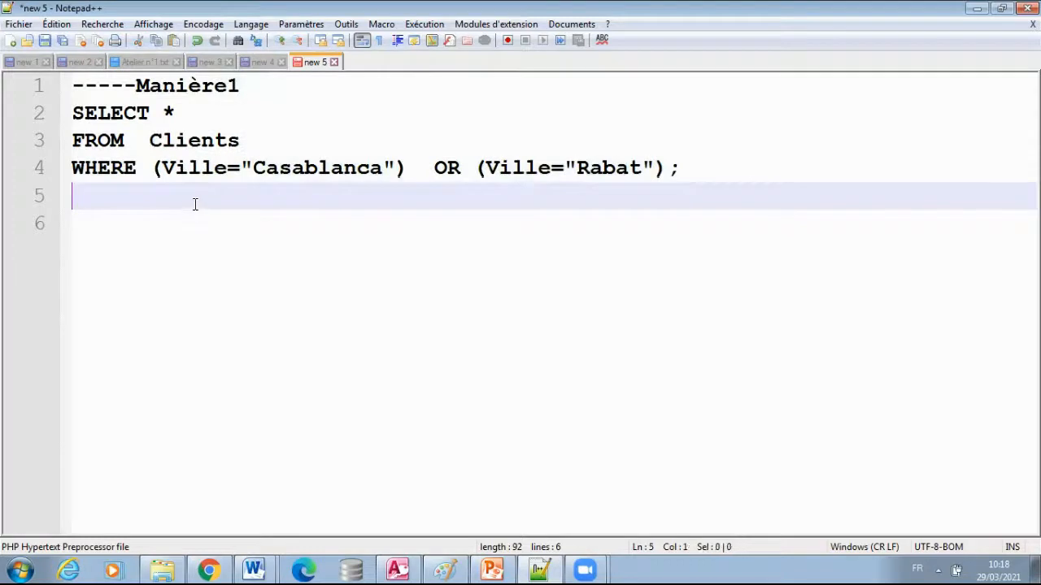
pyautogui.hotkey('ctrl', 'v')
pyautogui.click(248, 197)
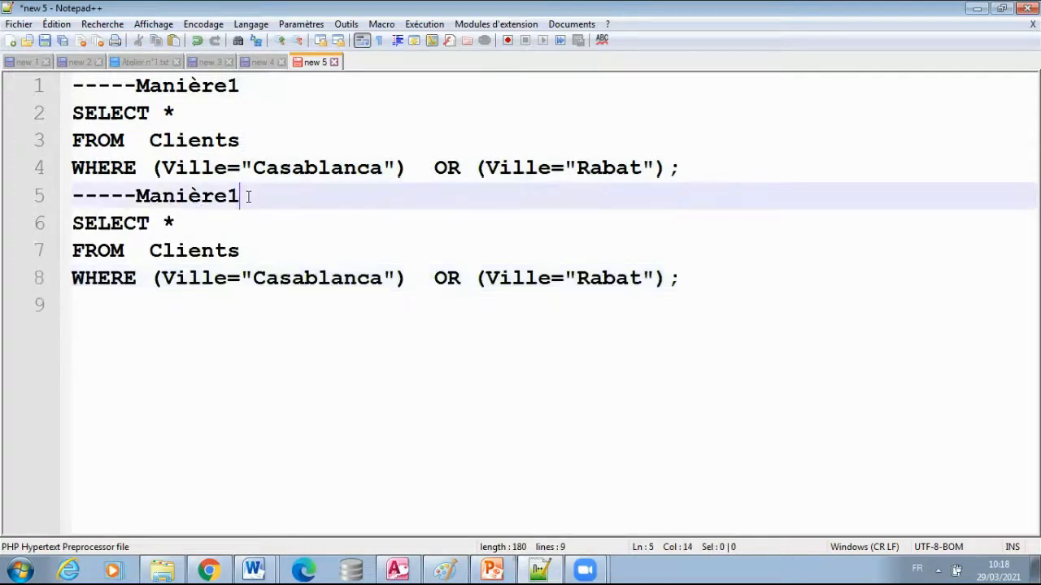
pyautogui.press('BackSpace')
pyautogui.write('2')
pyautogui.click(355, 315)
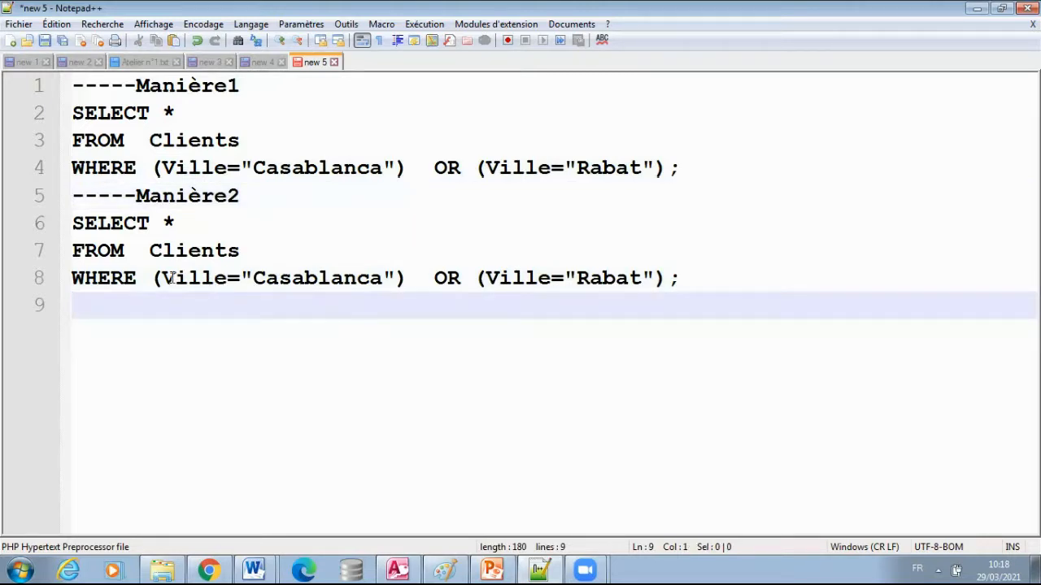
# - In the Manière2 query, replace the first condition's equals sign with in( and remove the closing parenthesis after "Casablanca"
pyautogui.moveTo(228, 278); pyautogui.dragTo(240, 278)
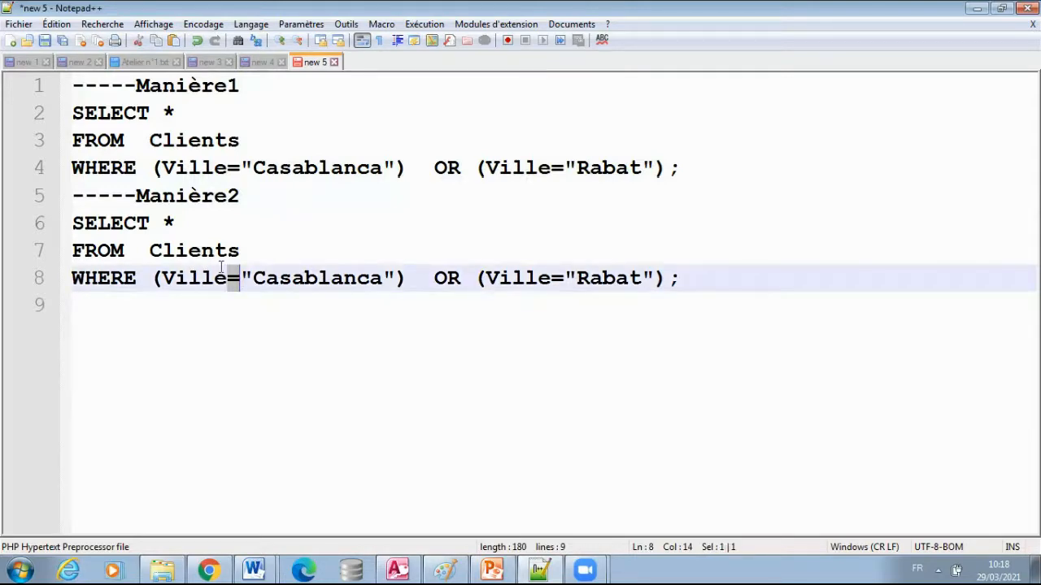
pyautogui.write('in')
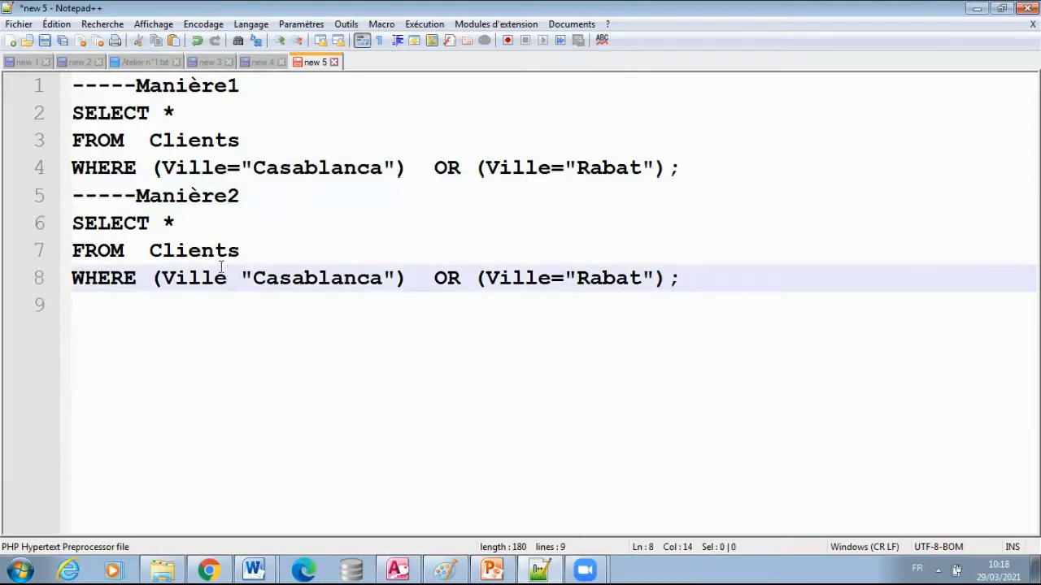
pyautogui.write('(')
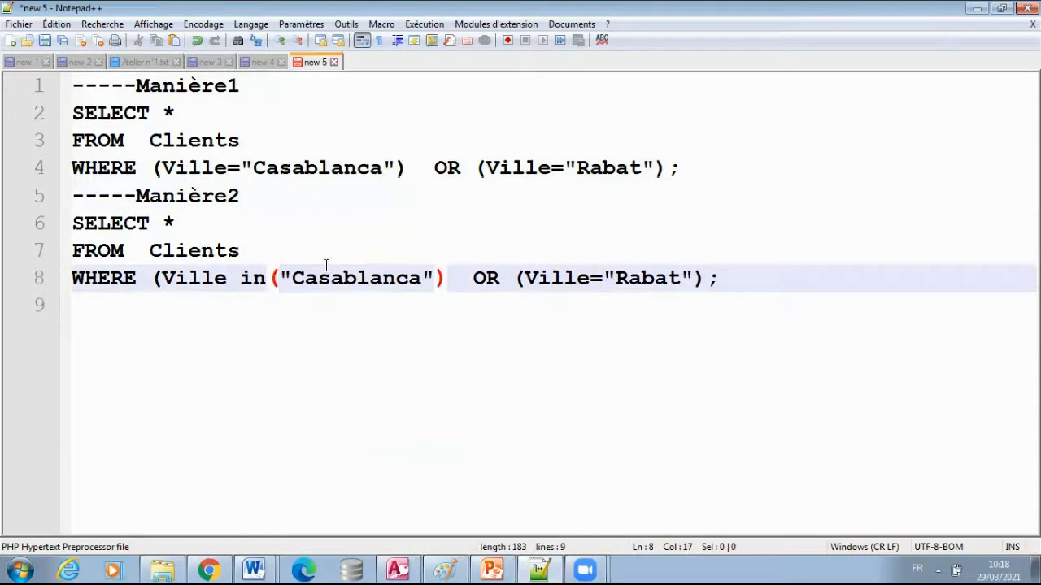
pyautogui.press('BackSpace')
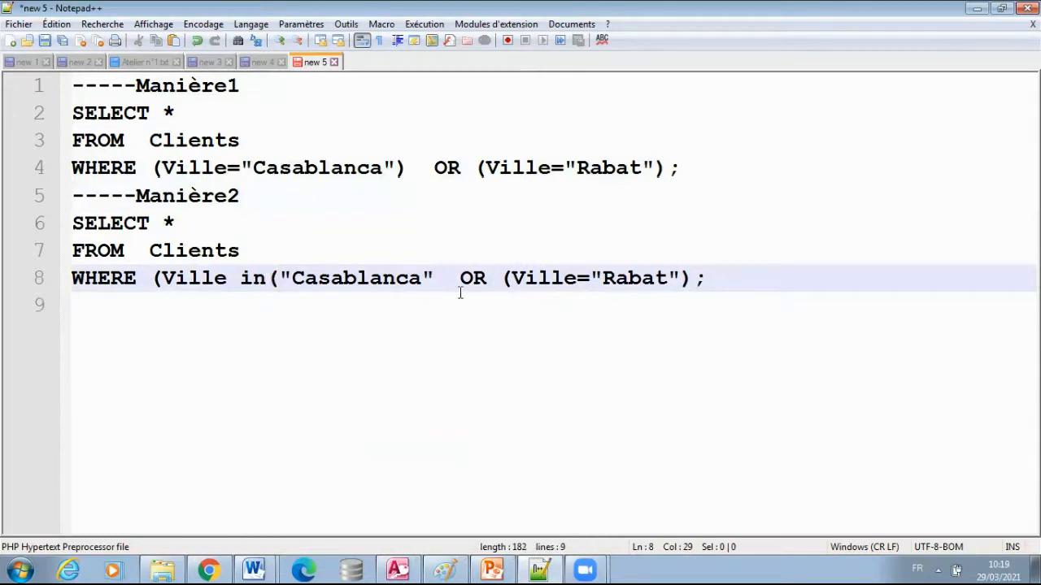
# - Reduce the rest of the Manière2 condition to a comma-separated list, so the clause reads WHERE Ville in("Casablanca","Rabat");
pyautogui.write(',')
pyautogui.press('Delete')
pyautogui.press('Delete')
pyautogui.press('Delete')
pyautogui.press('Delete')
pyautogui.press('Delete')
pyautogui.press('Delete')
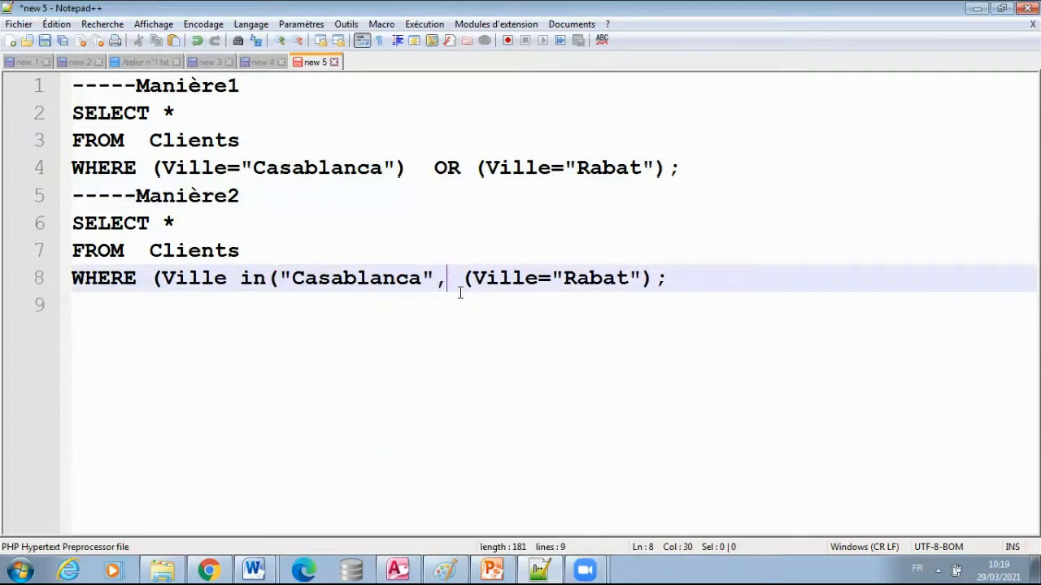
pyautogui.press('Delete')
pyautogui.press('Delete')
pyautogui.press('Delete')
pyautogui.press('Delete')
pyautogui.press('Delete')
pyautogui.press('Delete')
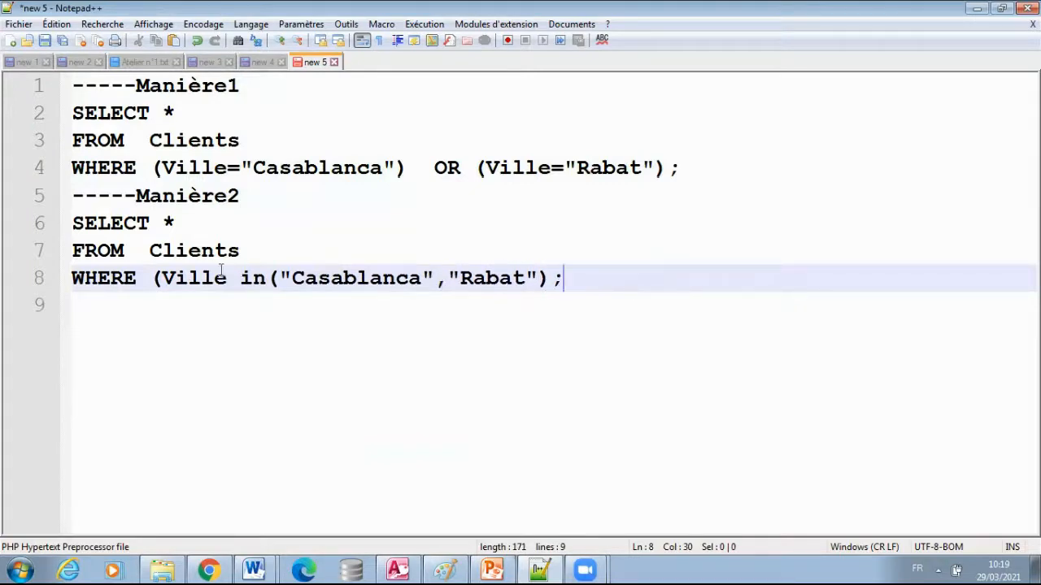
pyautogui.click(163, 279)
pyautogui.press('BackSpace')
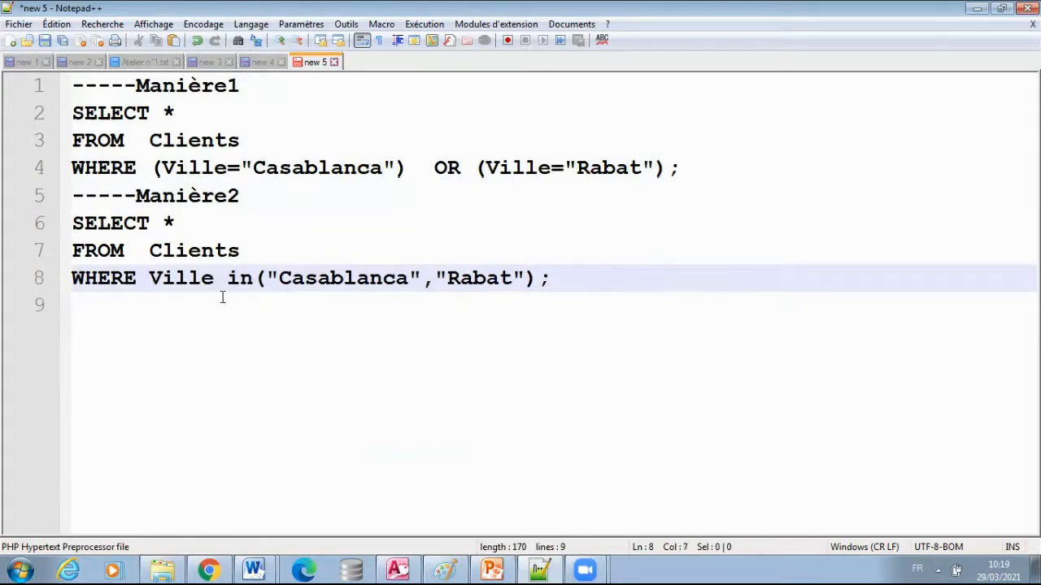
pyautogui.moveTo(279, 279); pyautogui.dragTo(527, 285)
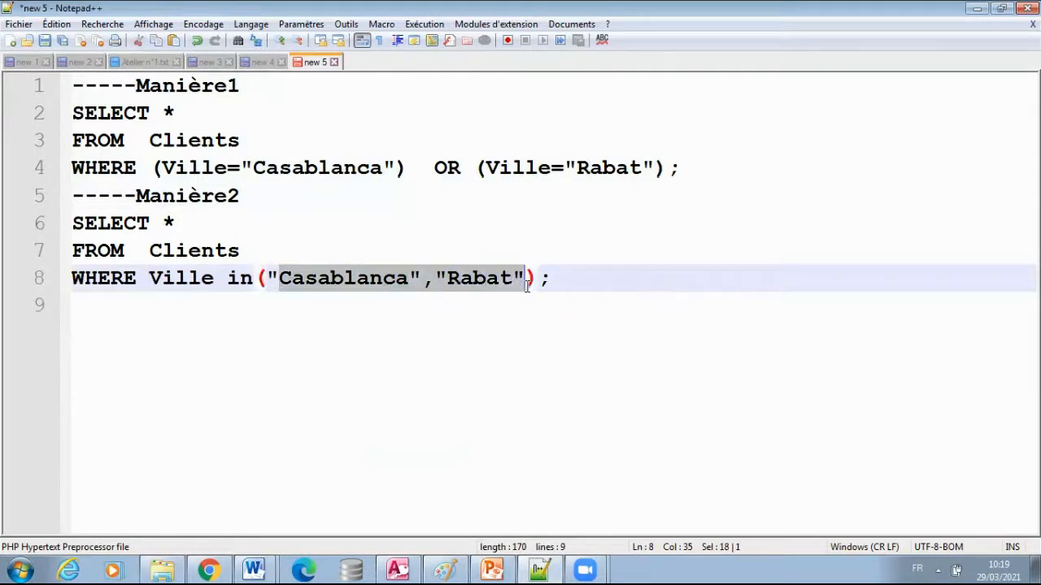
pyautogui.click(244, 281)
pyautogui.moveTo(423, 286); pyautogui.dragTo(429, 287)
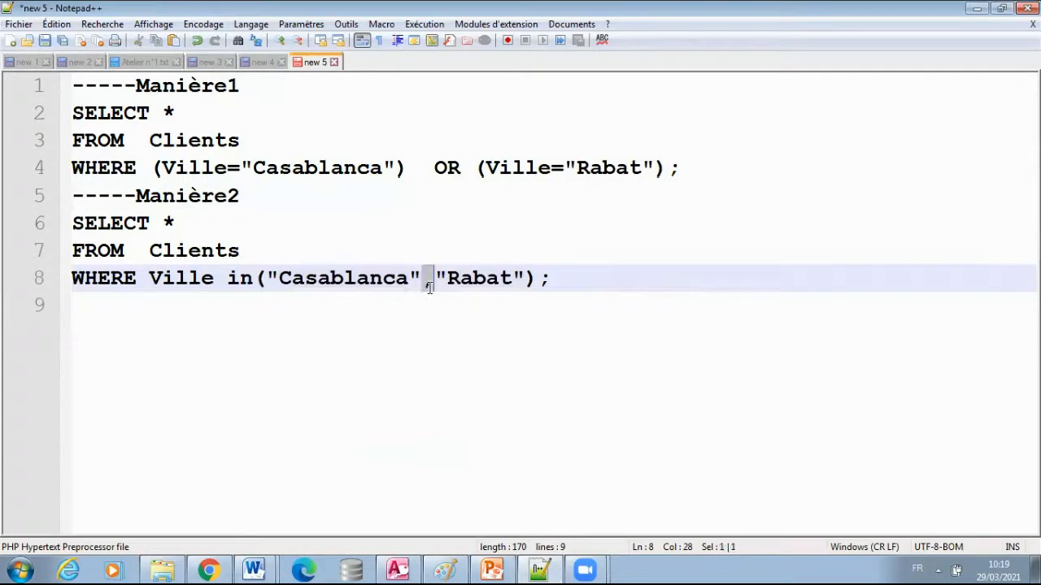
pyautogui.moveTo(554, 285); pyautogui.dragTo(539, 285)
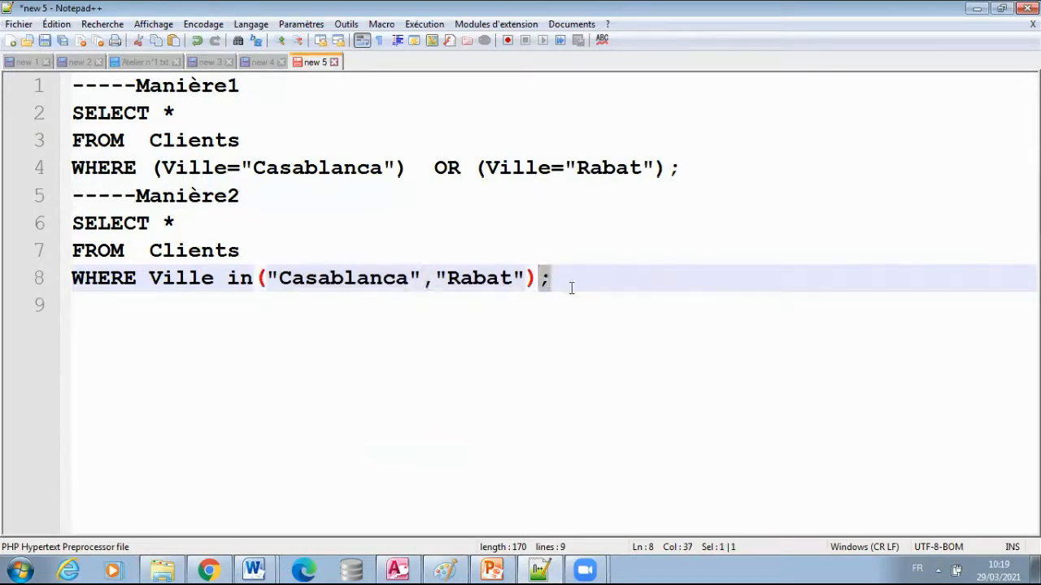
pyautogui.click(399, 334)
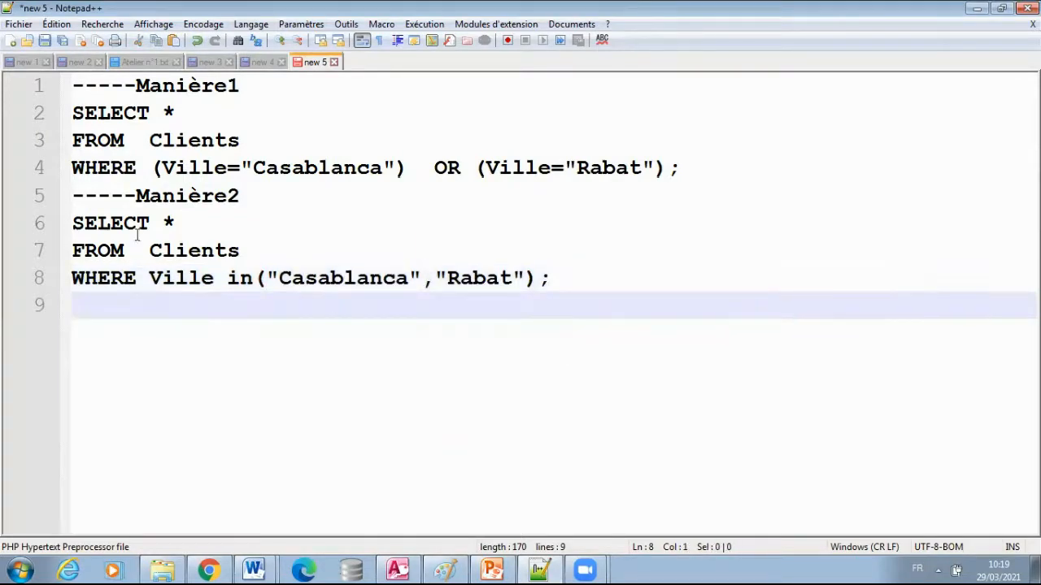
# - Insert an empty line between the Manière1 query and the Manière2 comment
pyautogui.click(75, 197)
pyautogui.press('Return')
pyautogui.click(195, 353)
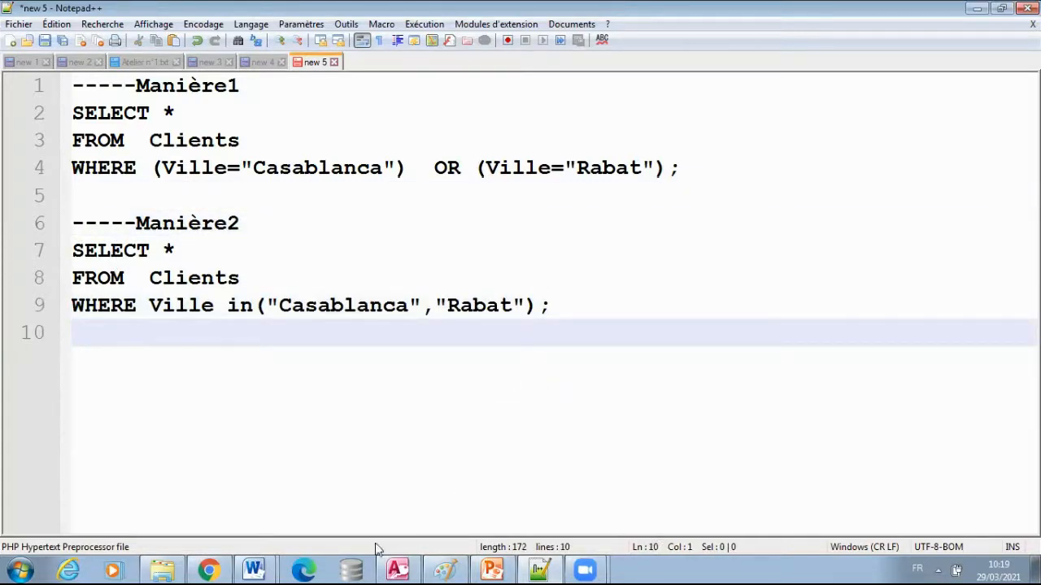
# - Switch to Paint, paste the screen capture of the editor and select the area containing both queries
pyautogui.click(455, 569)
pyautogui.hotkey('ctrl', 'v')
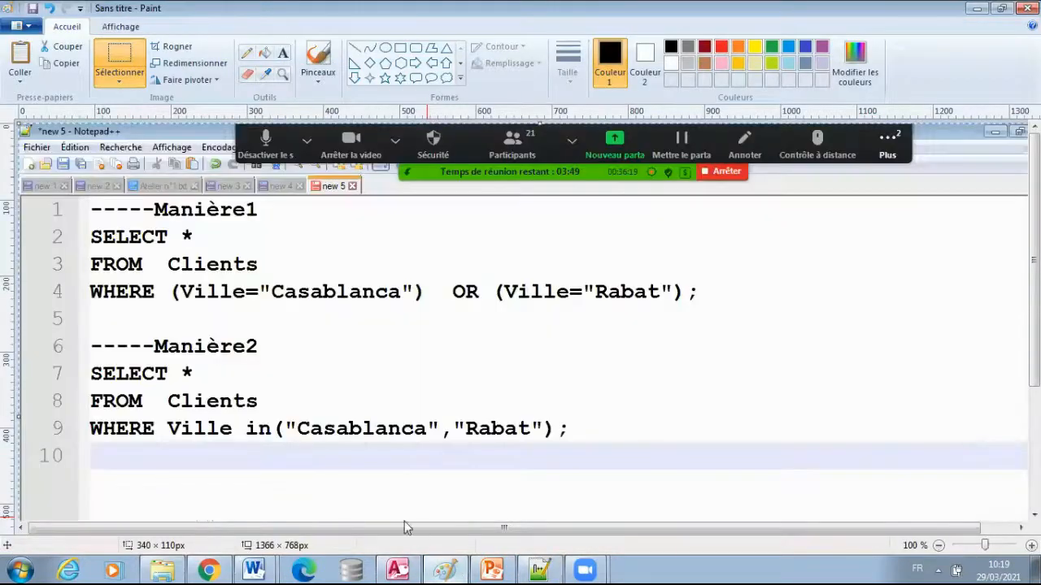
pyautogui.click(125, 56)
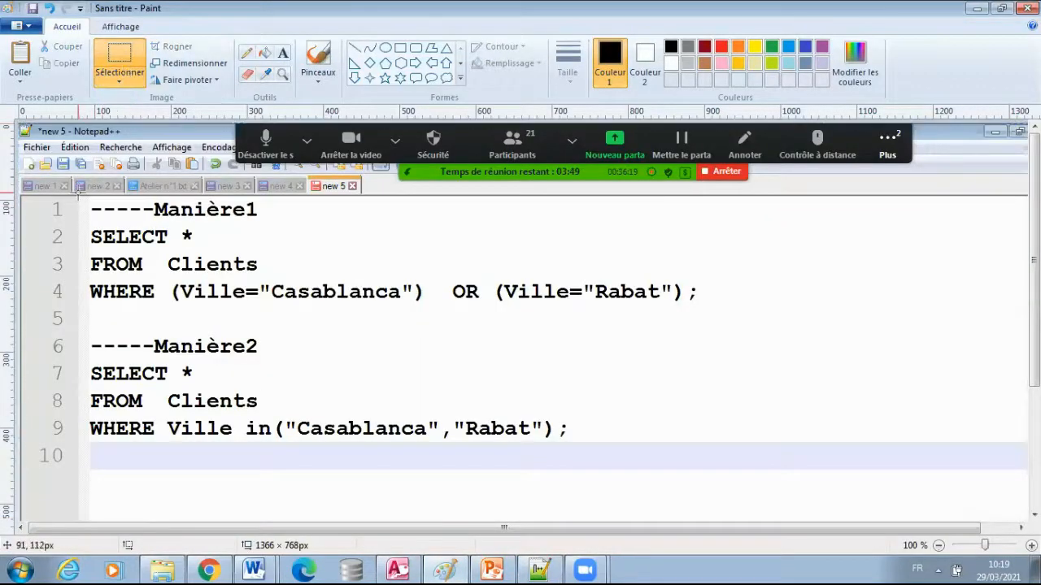
pyautogui.moveTo(79, 196); pyautogui.dragTo(581, 417)
pyautogui.moveTo(713, 452); pyautogui.dragTo(712, 452)
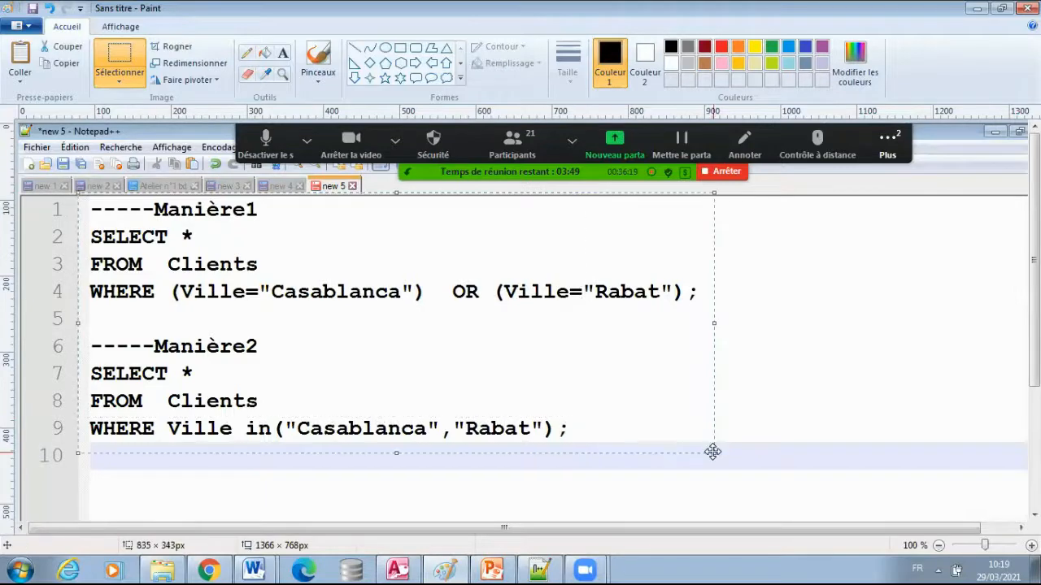
# - Switch to TravauxPratiques_Access_2020_2021.doc in Word, paste the captured queries under the "Mode SQL :" heading and add a new line below
pyautogui.click(251, 567)
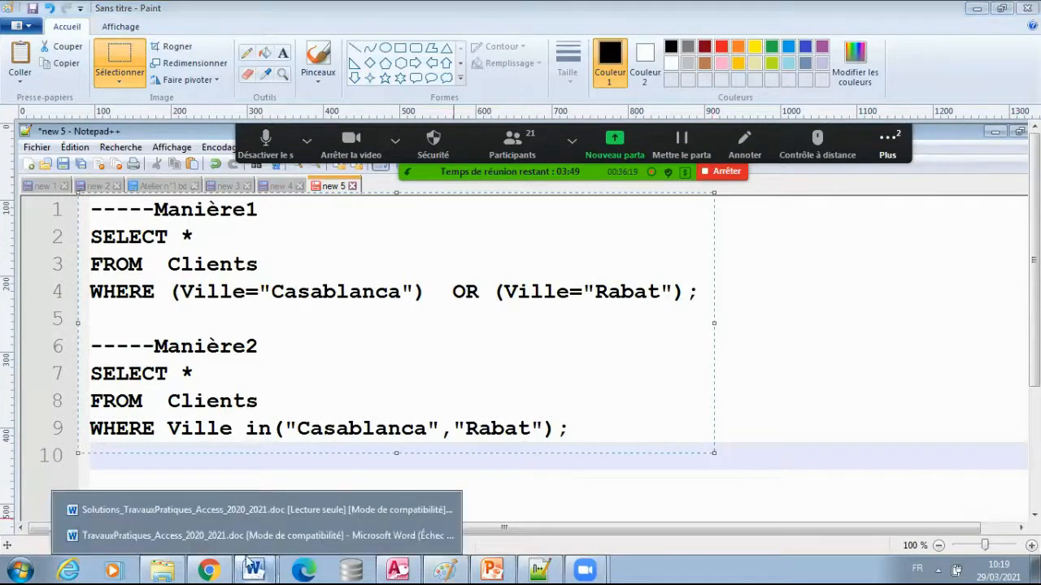
pyautogui.click(230, 536)
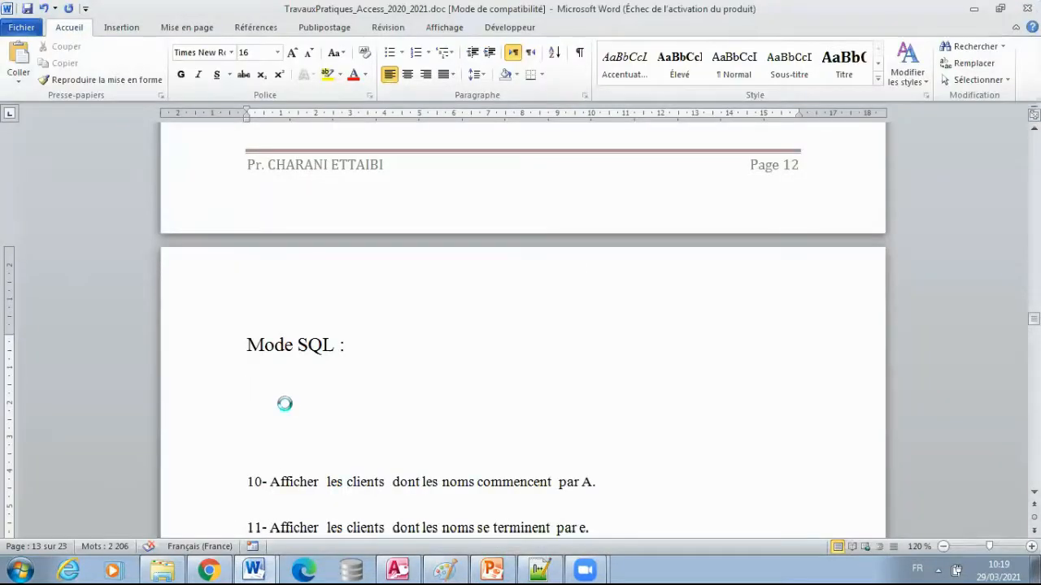
pyautogui.write('-----Manière1 SELECT * FROM  Clients WHERE (Ville="Casablanca")  OR (Ville="Rabat");  -----Manière2 SELECT * FROM  Clients WHERE Ville in("Casablanca","Rabat");')
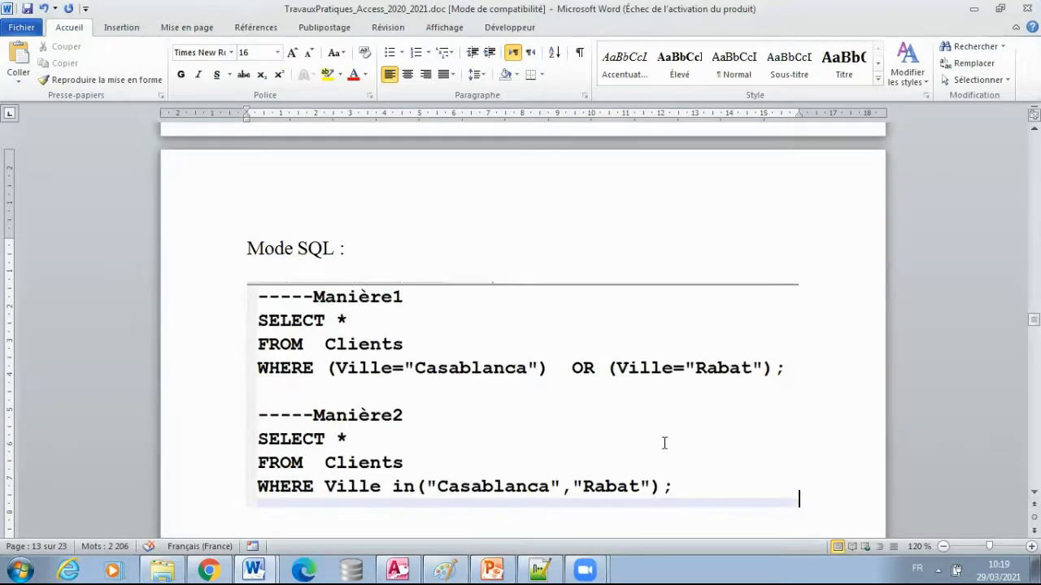
pyautogui.press('Return')
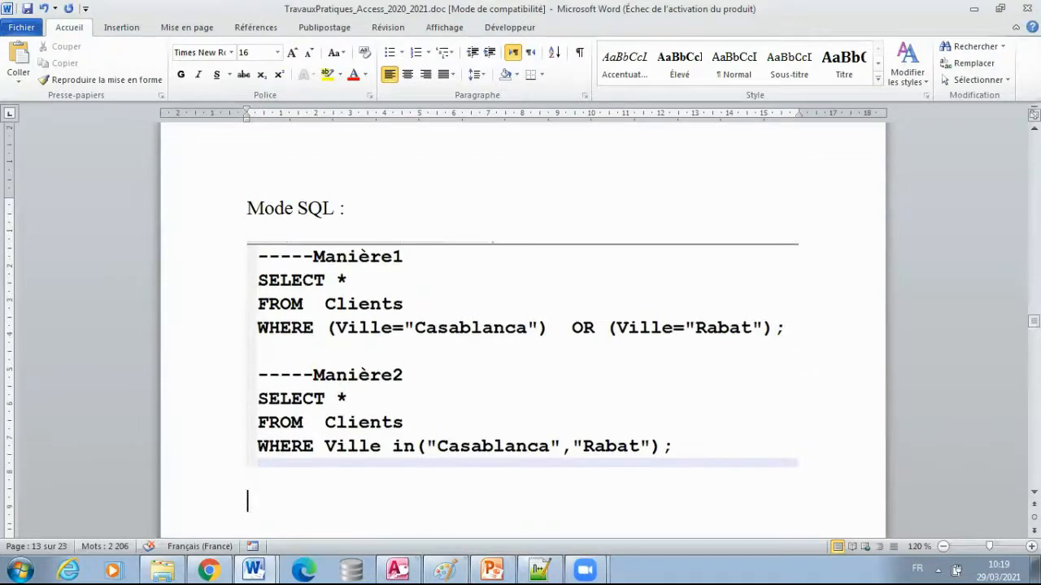
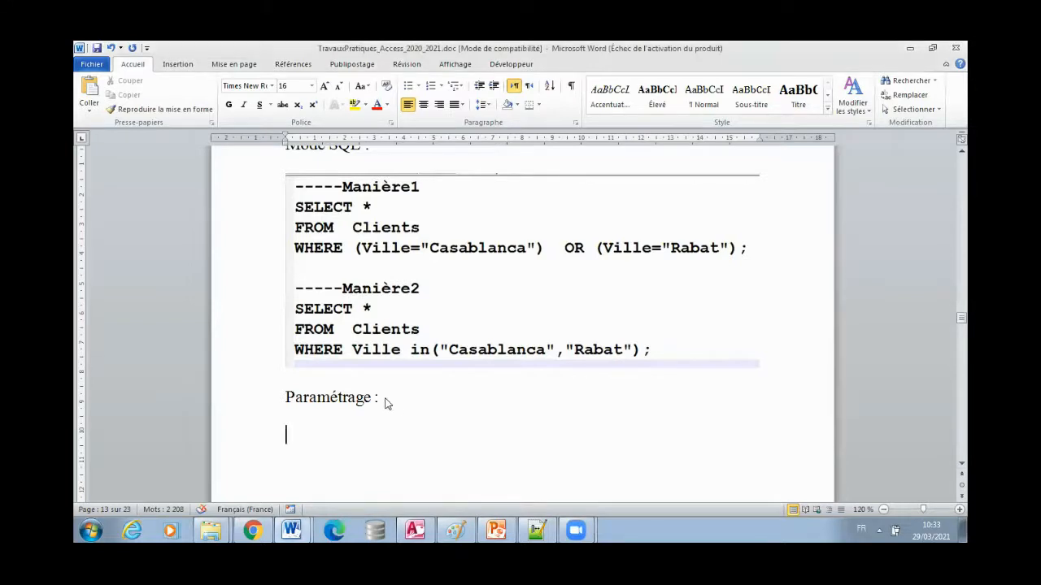
# - Switch to Access and replace the two cities in the ville criterion with parameters, so it reads In ([Ville1];[Ville2])
pyautogui.click(415, 530)
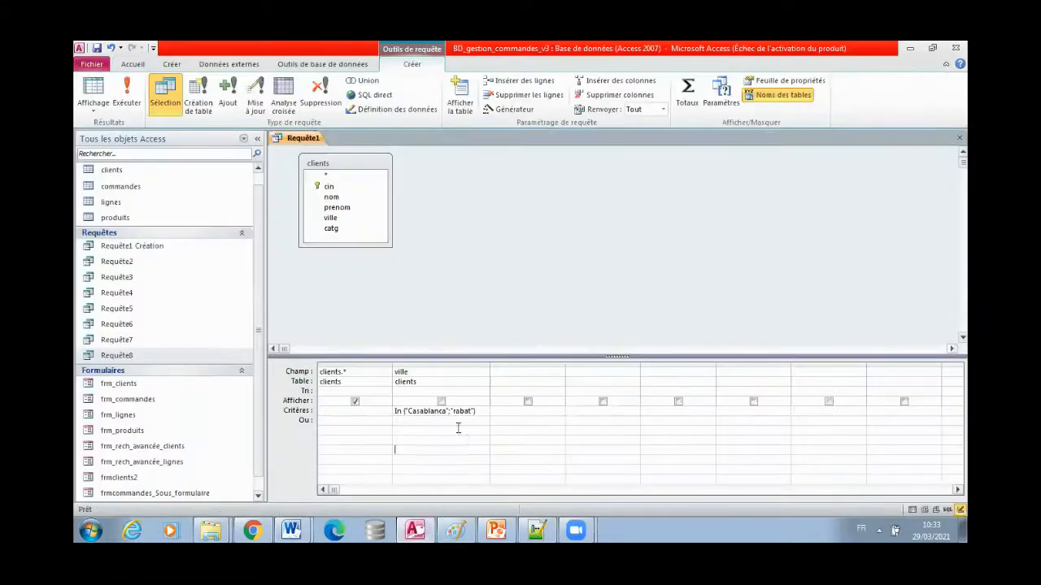
pyautogui.doubleClick(429, 413)
pyautogui.press('BackSpace')
pyautogui.press('BackSpace')
pyautogui.write('[Ville')
pyautogui.write(']')
pyautogui.write("'")
pyautogui.write('l')
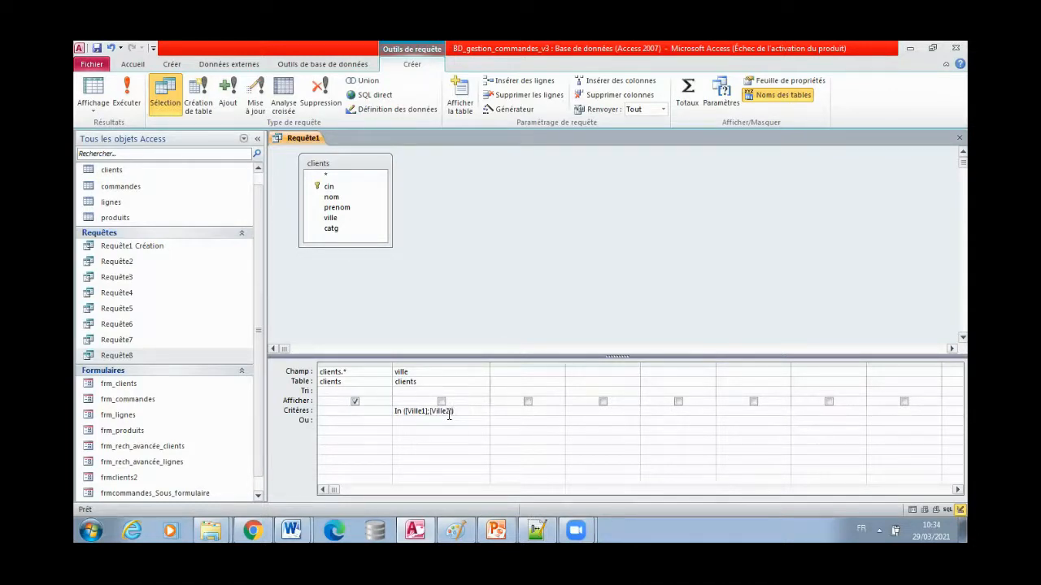
pyautogui.click(457, 428)
# - Run the query, move the Ville1 prompt over the empty design area, paste the screen capture into Paint and select the prompt
pyautogui.click(139, 117)
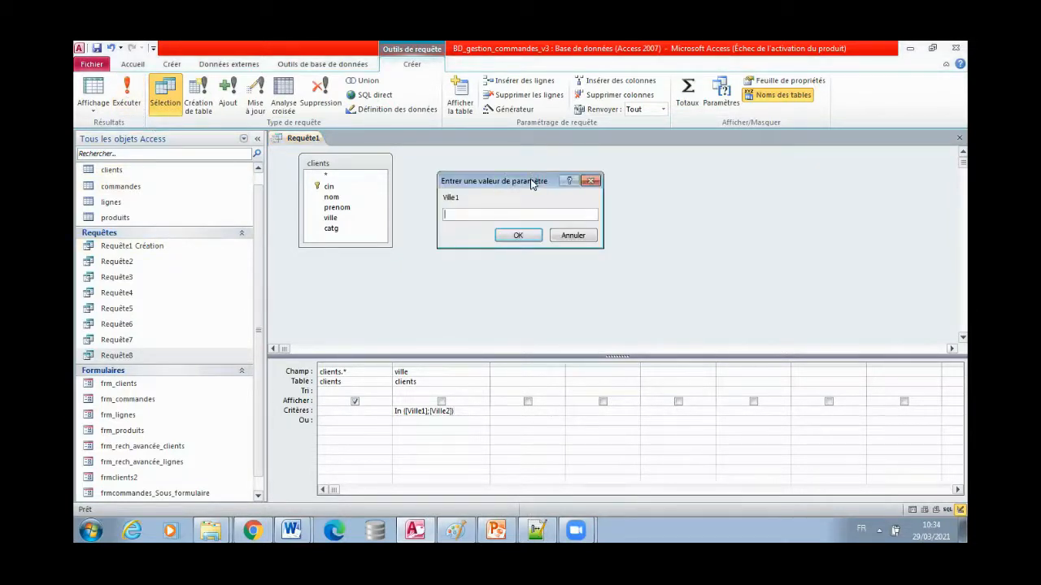
pyautogui.moveTo(530, 184); pyautogui.dragTo(402, 284)
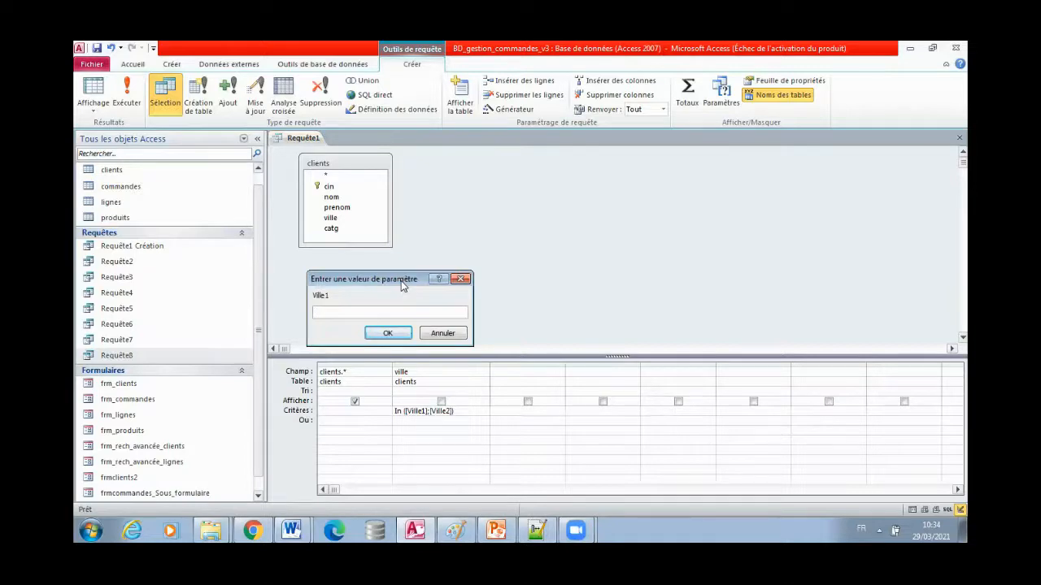
pyautogui.click(455, 530)
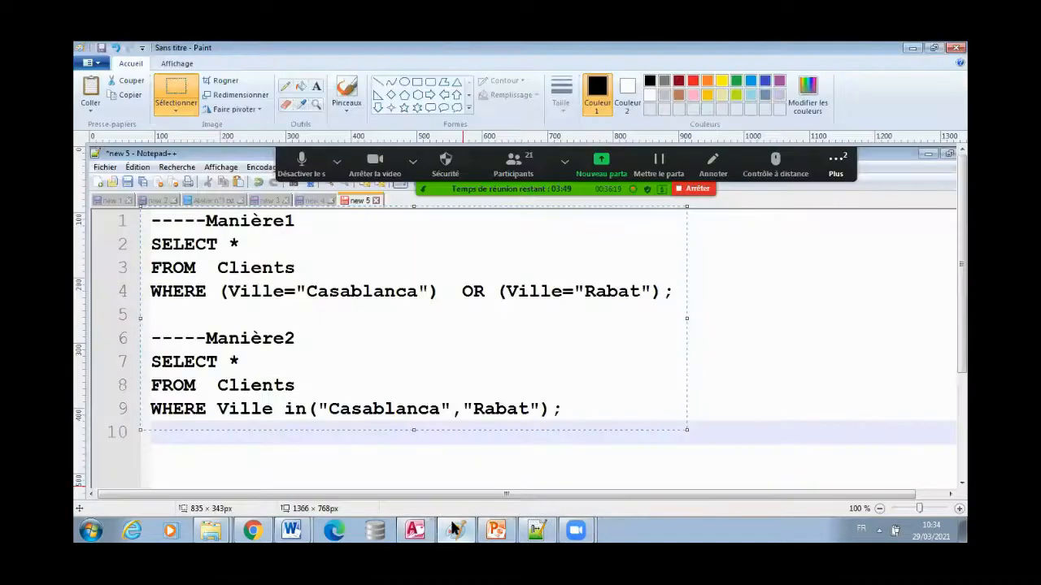
pyautogui.hotkey('ctrl', 'v')
pyautogui.moveTo(301, 380)
pyautogui.mouseDown()
pyautogui.moveTo(288, 346)
pyautogui.moveTo(288, 256)
pyautogui.mouseUp()
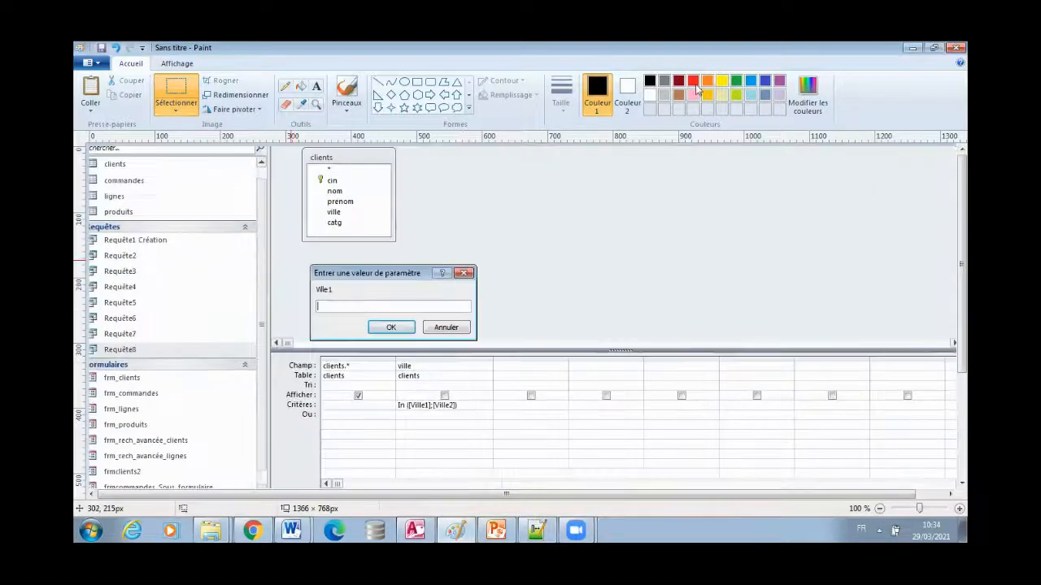
pyautogui.click(189, 82)
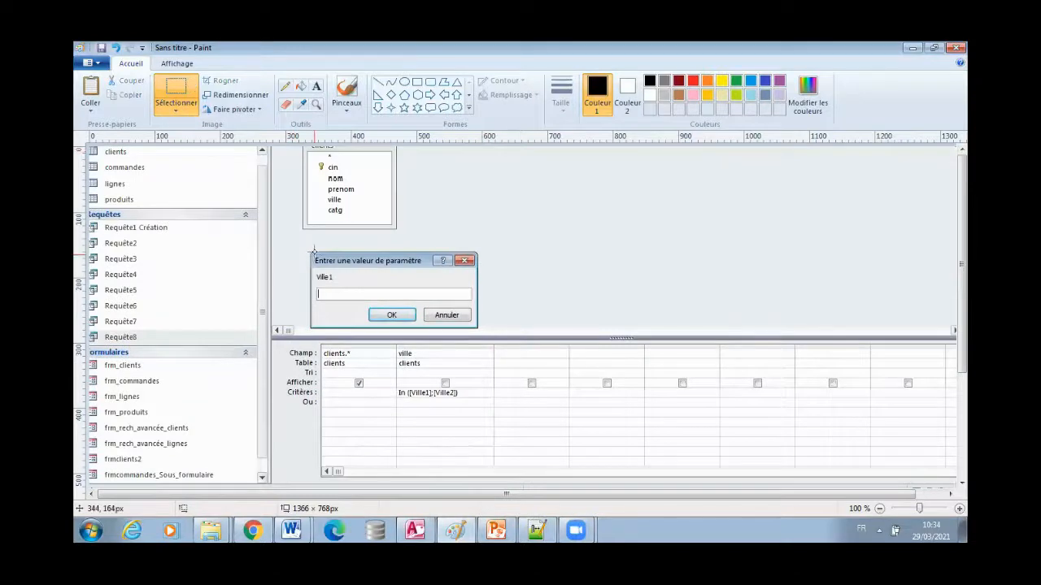
pyautogui.moveTo(311, 251); pyautogui.dragTo(478, 322)
# - Switch to TravauxPratiques_Access_2020_2021.doc in Word and paste the Ville1 prompt capture under the "Paramétrage :" heading
pyautogui.click(308, 528)
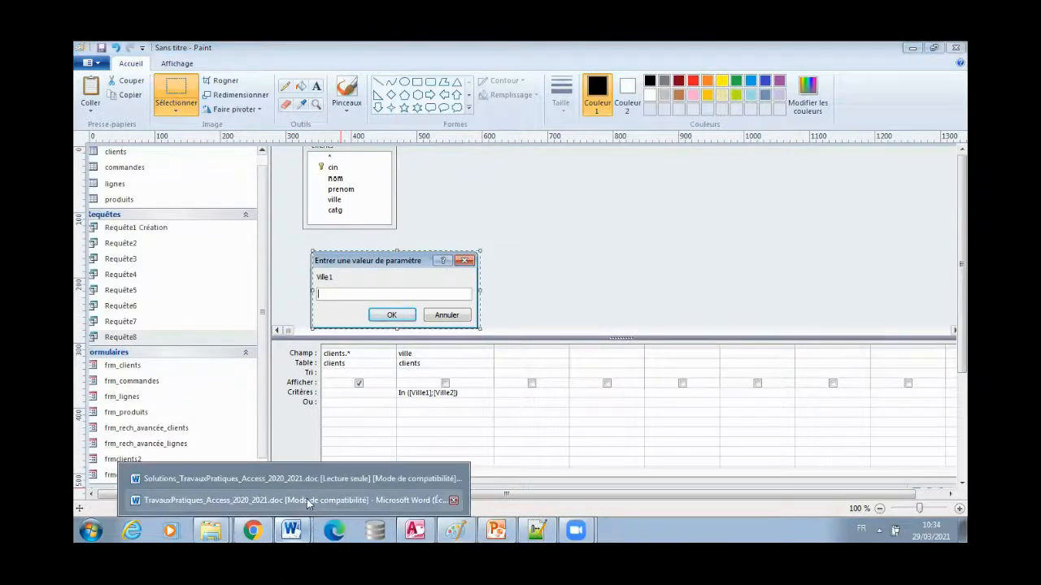
pyautogui.click(308, 499)
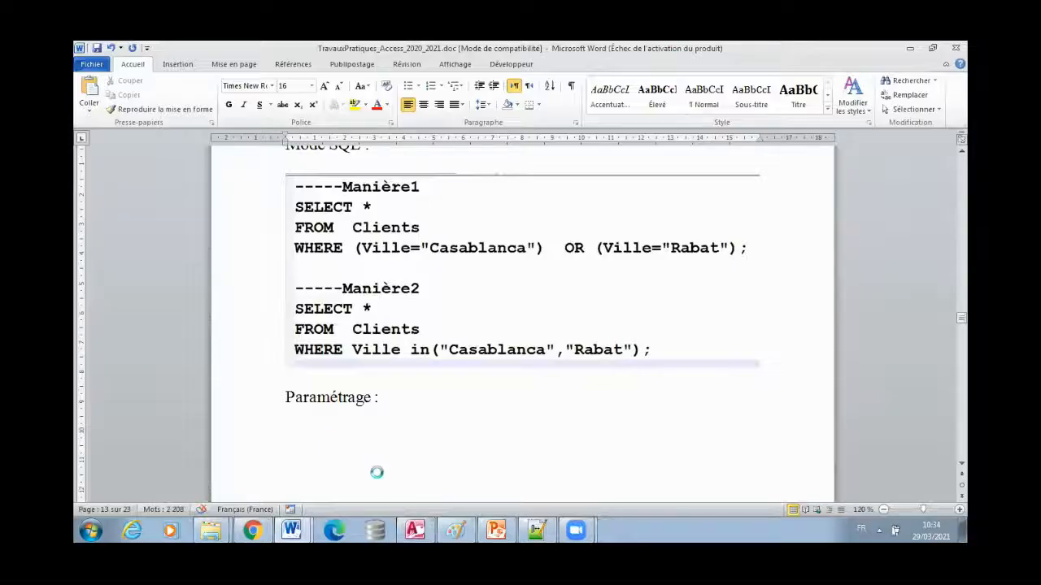
pyautogui.hotkey('ctrl', 'v')
# - Select the design grid with the In ([Ville1];[Ville2]) criterion in Paint and paste it into the Word worksheet below the Ville1 prompt
pyautogui.click(530, 530)
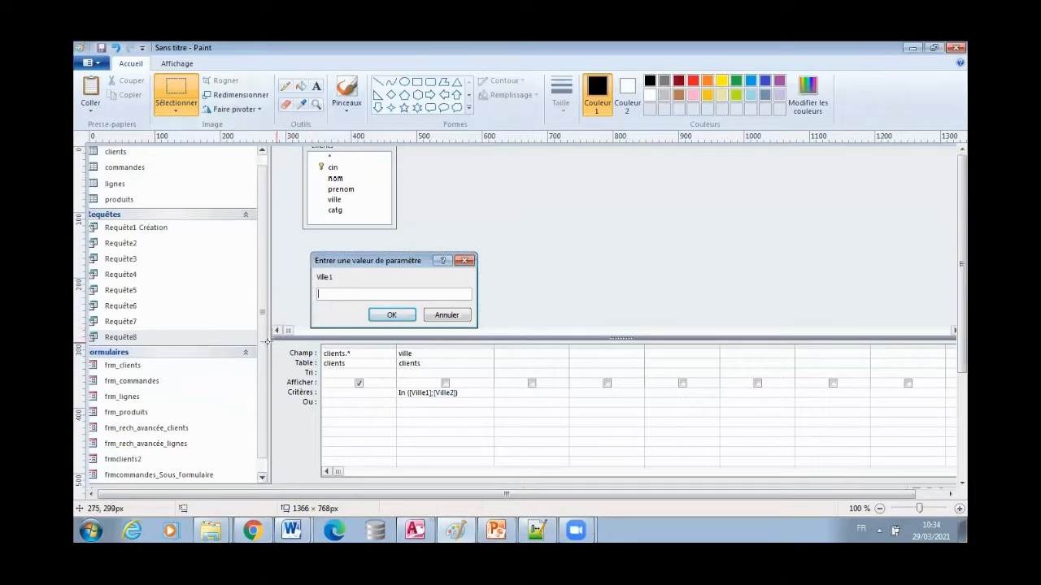
pyautogui.moveTo(272, 355); pyautogui.dragTo(493, 408)
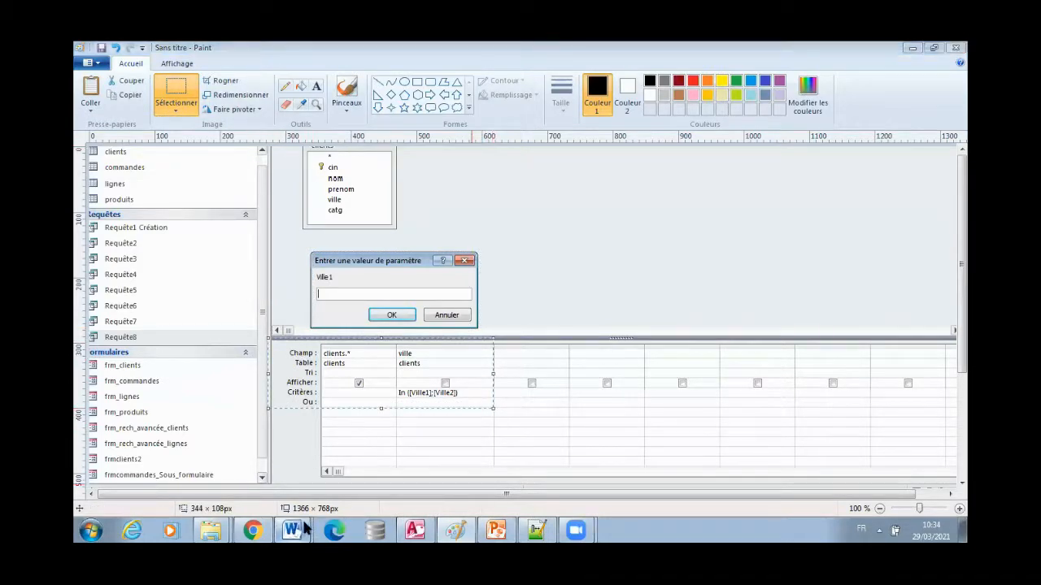
pyautogui.moveTo(293, 530)
pyautogui.click(244, 500)
pyautogui.press('Return')
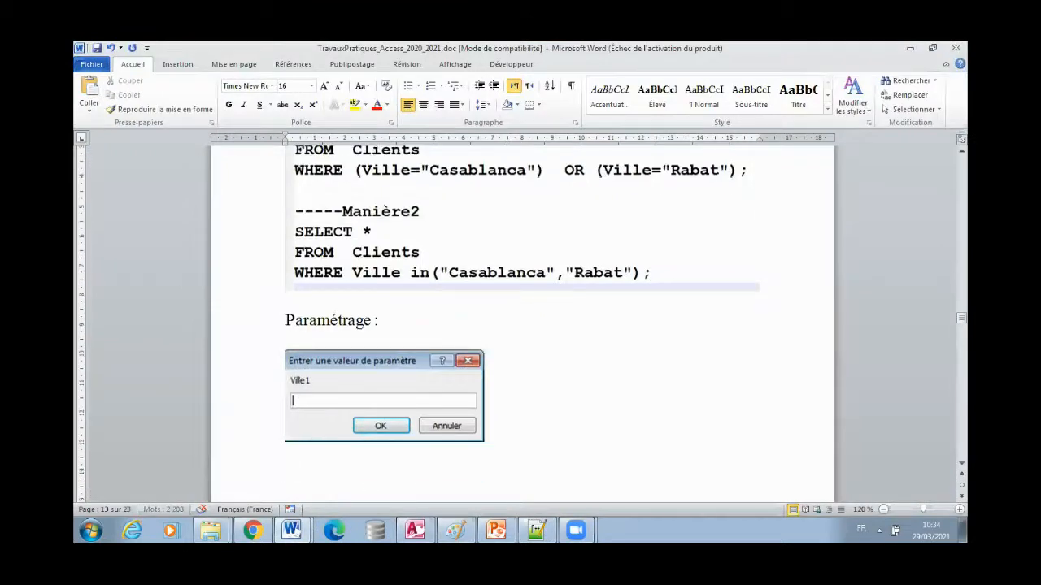
pyautogui.hotkey('ctrl', 'v')
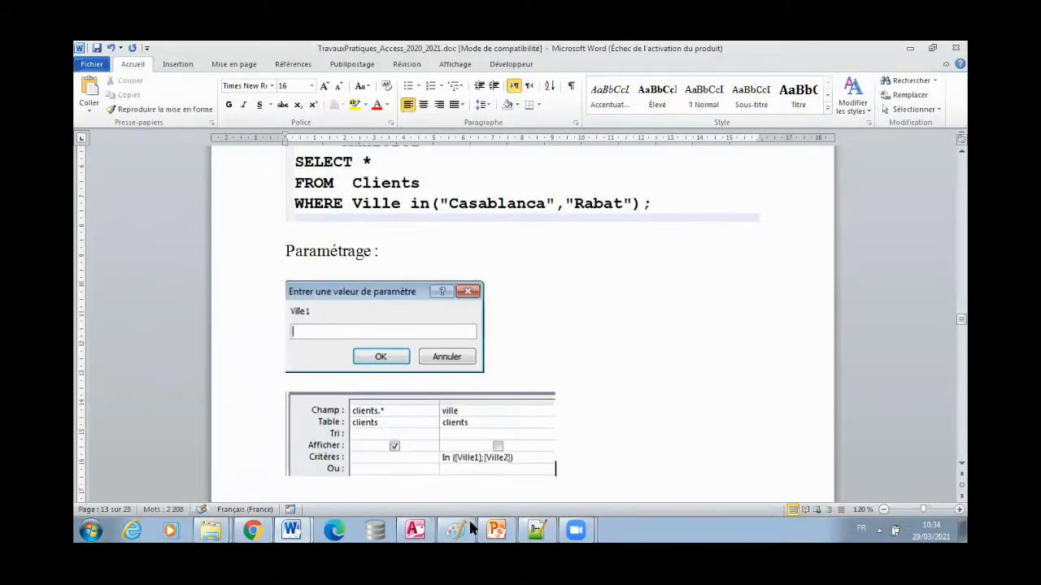
# - Switch to Access, submit Casablanca as the Ville1 value and move the Ville2 prompt just above the design grid
pyautogui.click(415, 530)
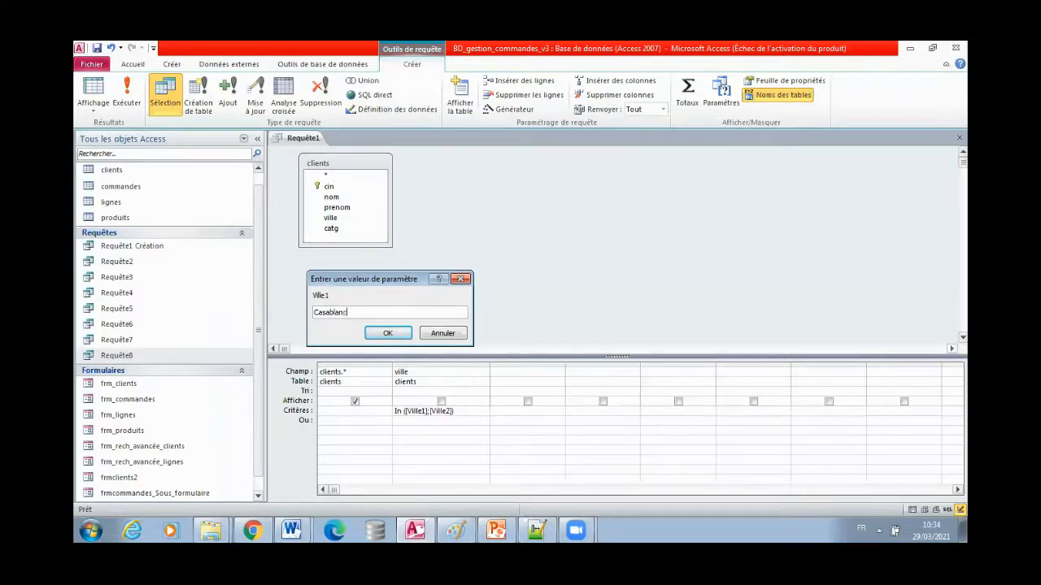
pyautogui.click(382, 334)
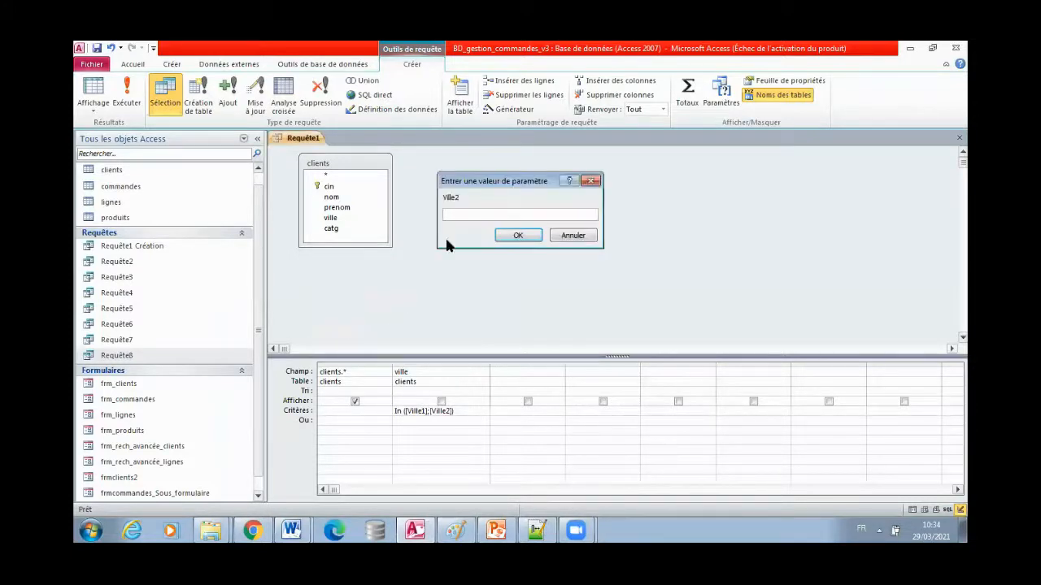
pyautogui.moveTo(504, 187); pyautogui.dragTo(365, 278)
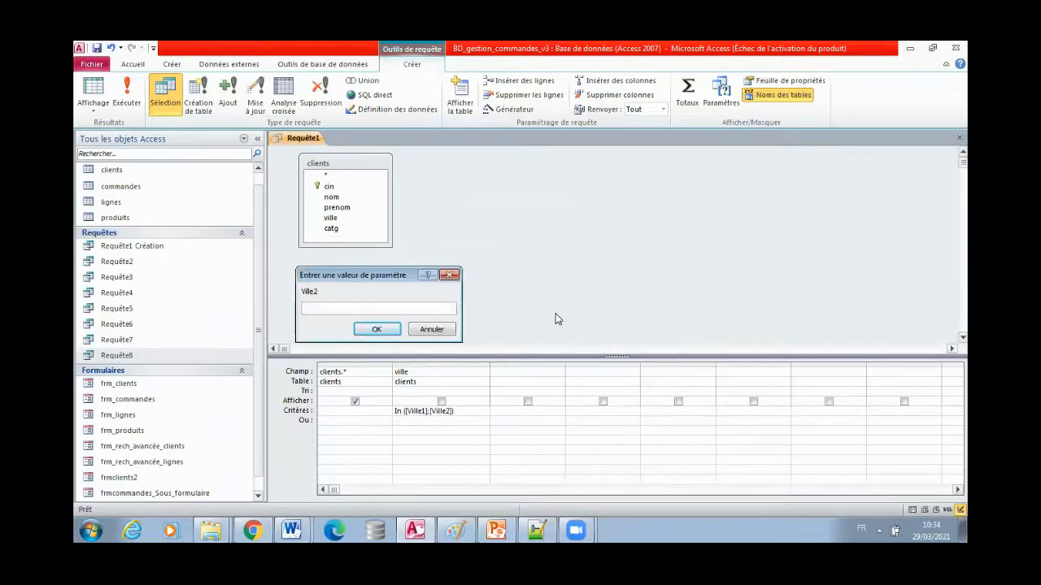
# - Paste the new screen capture into Paint, select the Ville2 prompt and paste it beside the Ville1 prompt in the Word worksheet
pyautogui.click(456, 530)
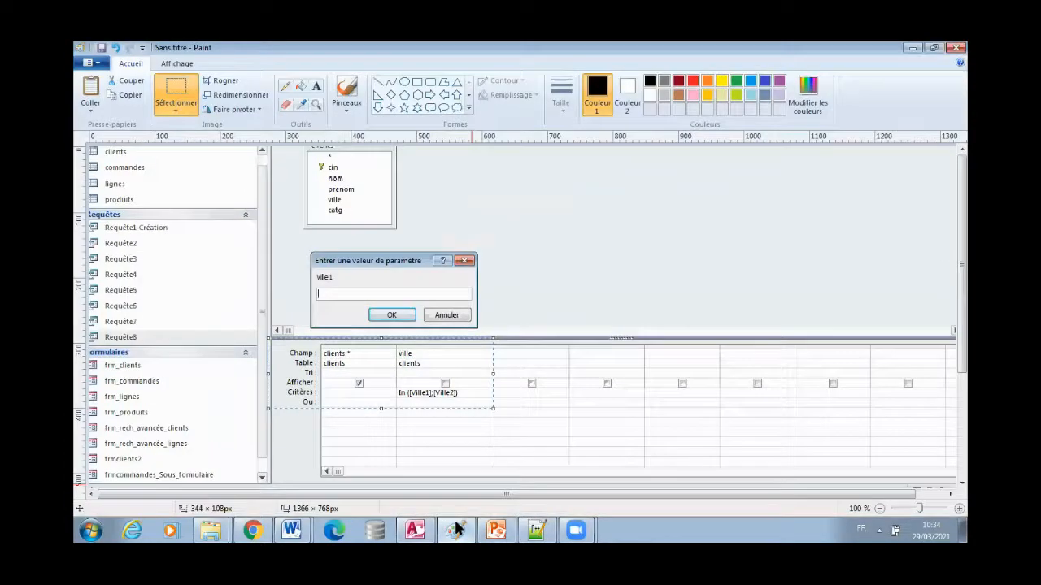
pyautogui.hotkey('ctrl', 'v')
pyautogui.click(184, 85)
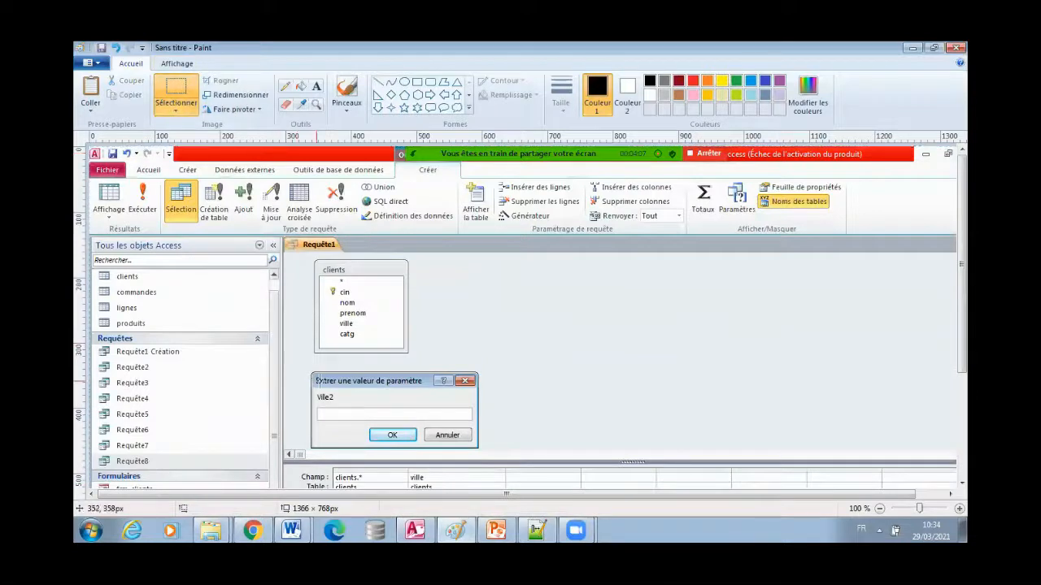
pyautogui.moveTo(308, 371)
pyautogui.mouseDown()
pyautogui.moveTo(492, 398)
pyautogui.moveTo(481, 450)
pyautogui.mouseUp()
pyautogui.moveTo(291, 530)
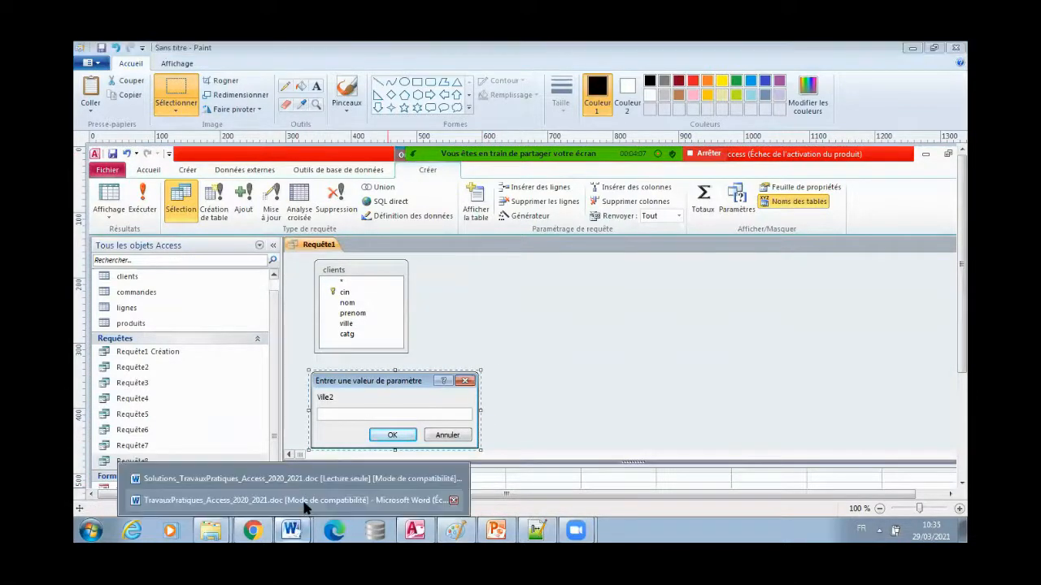
pyautogui.click(244, 497)
pyautogui.hotkey('ctrl', 'v')
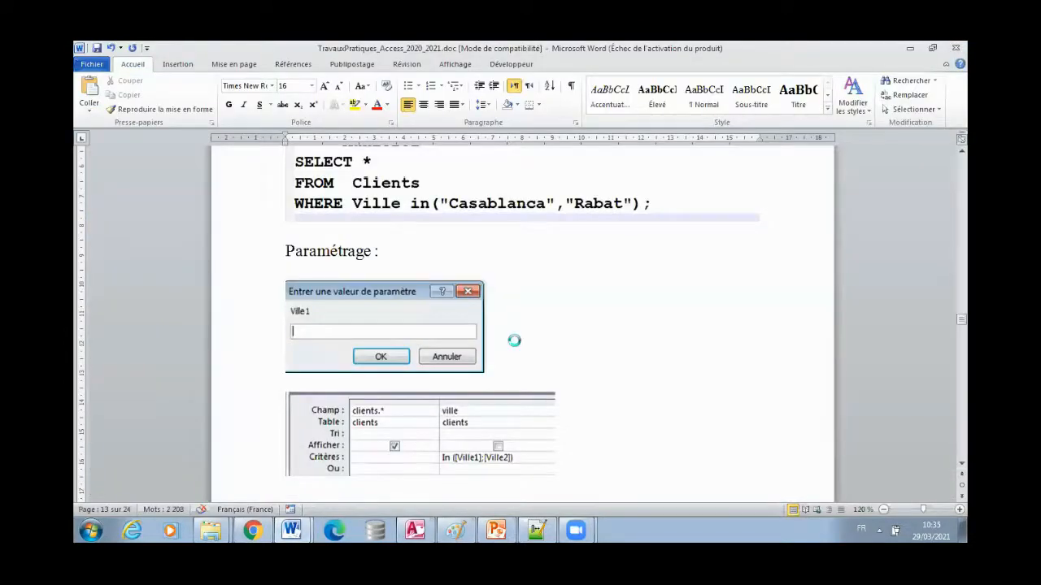
# - Switch to Access, submit Rabat as the Ville2 value to run the query, and return Requête1 to design view
pyautogui.click(433, 528)
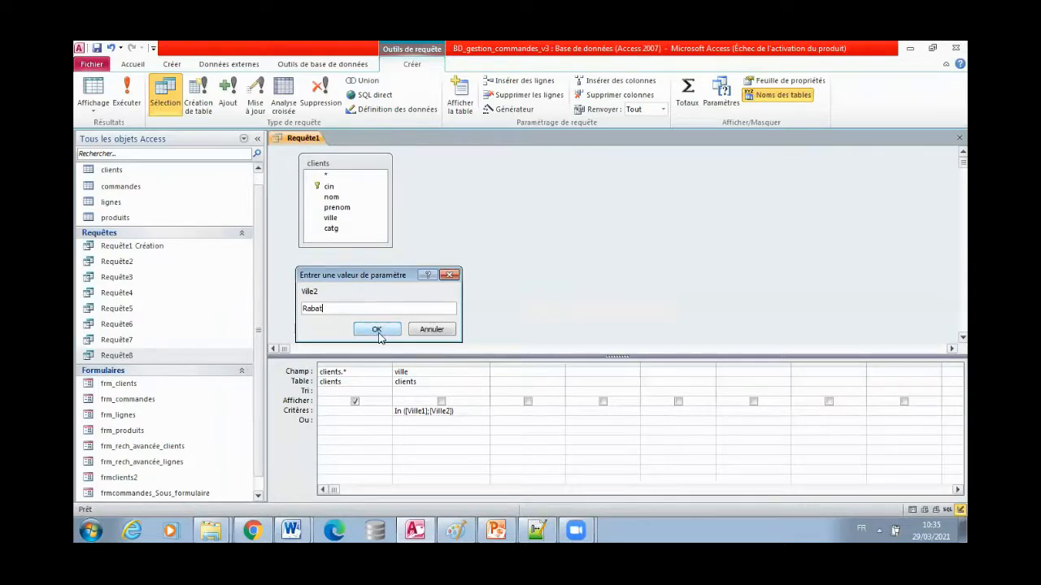
pyautogui.click(377, 331)
pyautogui.rightClick(297, 137)
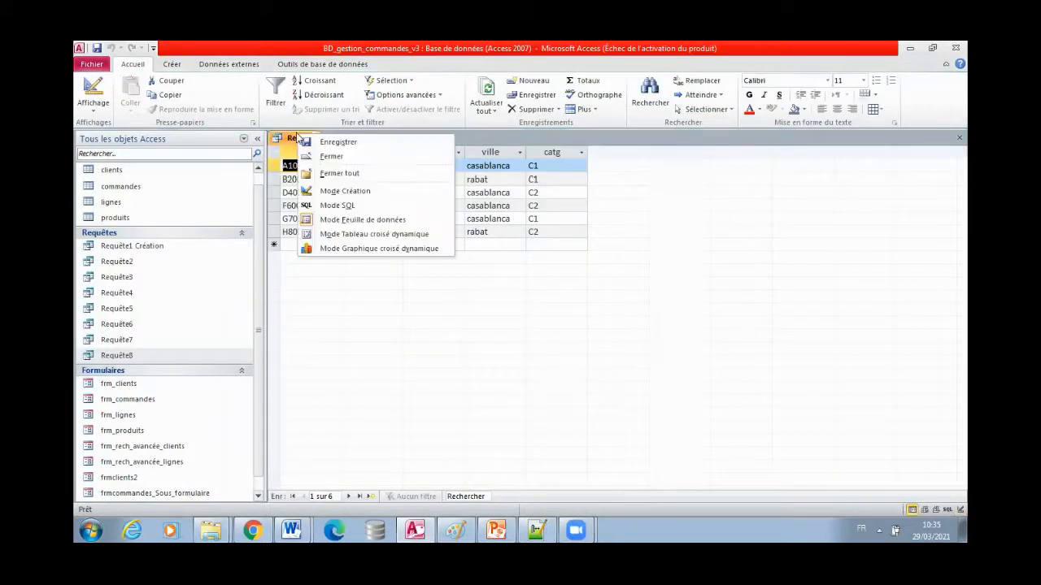
pyautogui.click(364, 192)
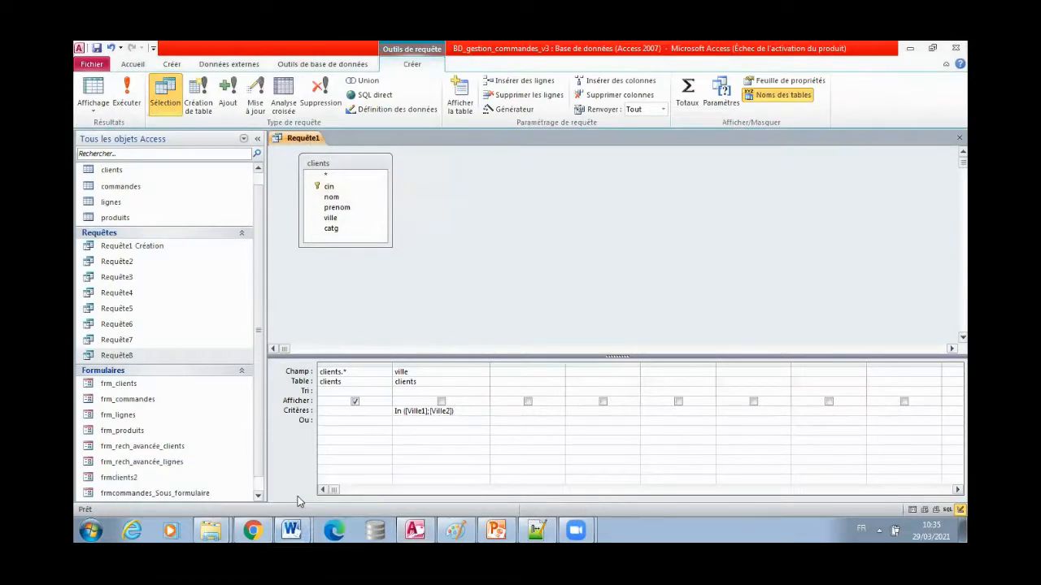
# - Switch to Word and draw an arrow about 4.11 cm high and 4.97 cm wide from the Ville1 input box to [Ville1] in the criterion
pyautogui.click(291, 530)
pyautogui.click(184, 64)
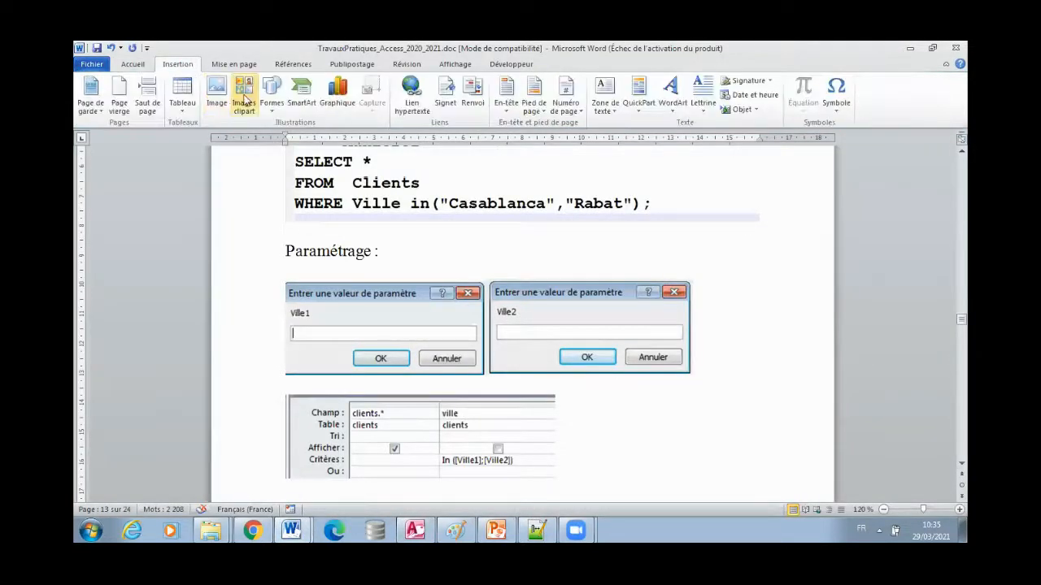
pyautogui.click(272, 96)
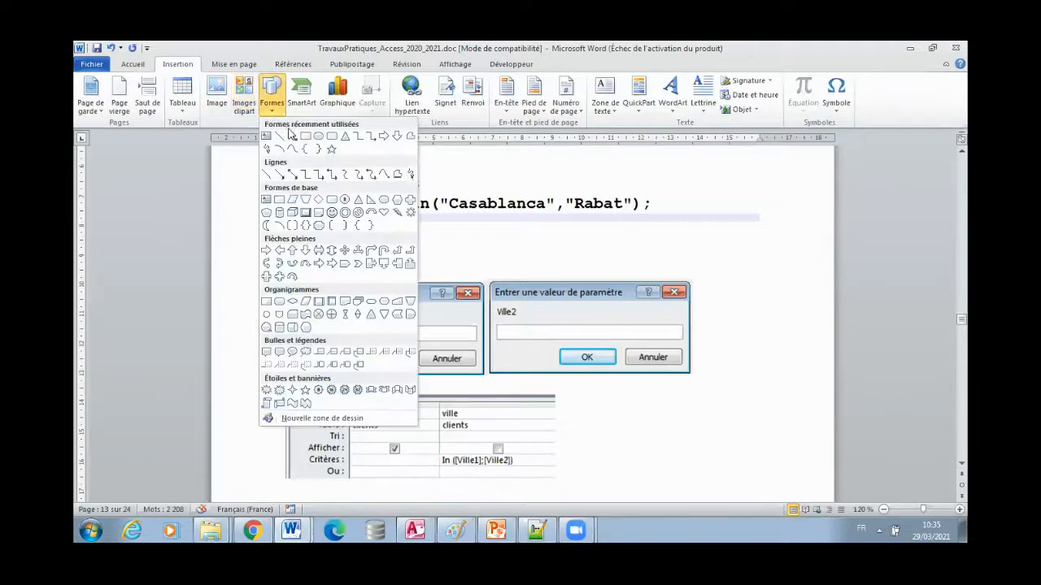
pyautogui.click(293, 137)
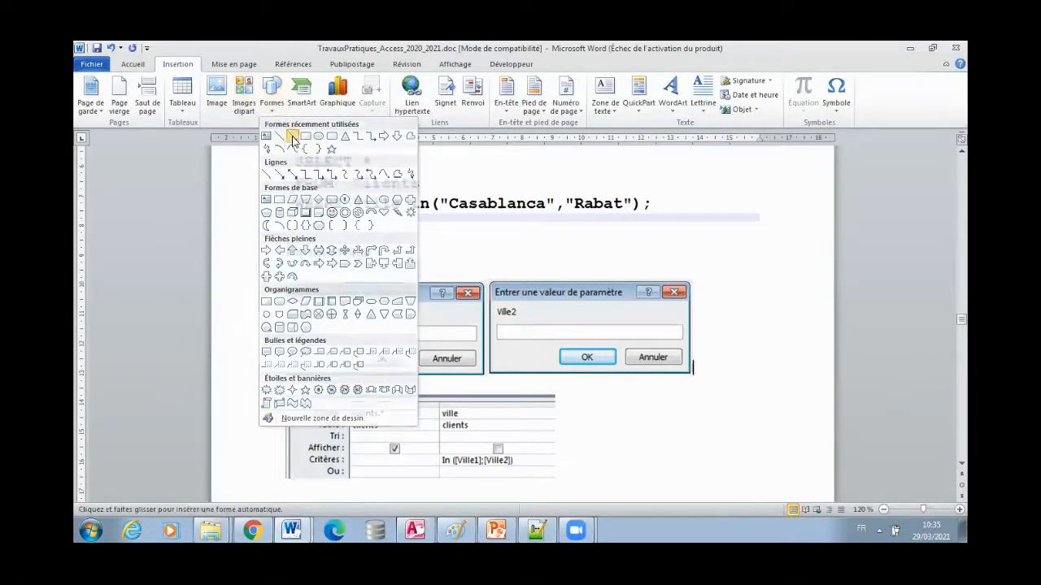
pyautogui.moveTo(318, 332)
pyautogui.mouseDown()
pyautogui.moveTo(419, 474)
pyautogui.moveTo(465, 455)
pyautogui.mouseUp()
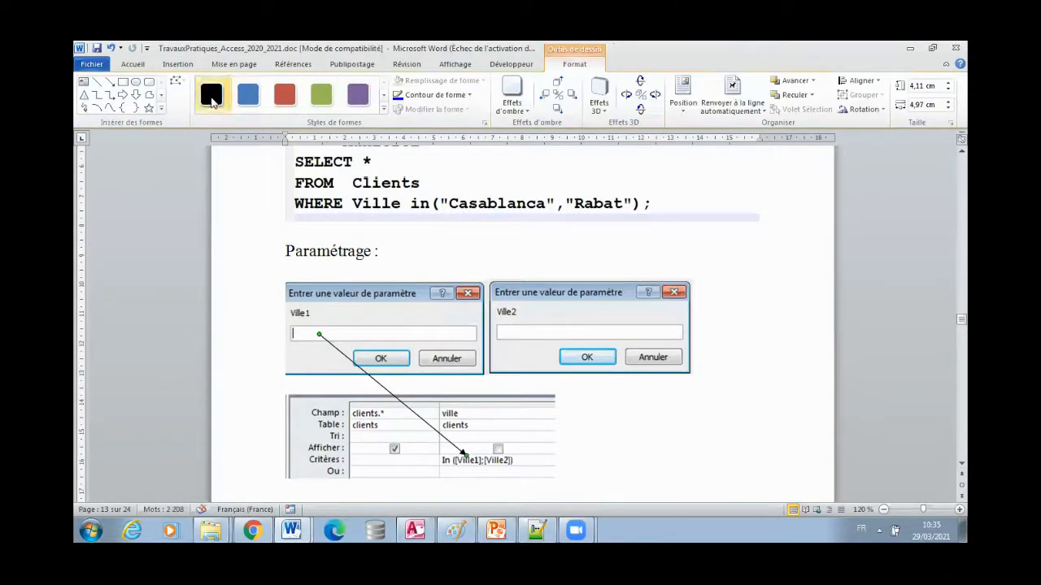
# - Draw a second arrow, about 4.11 cm high and 0.2 cm wide, from the Ville2 input box to [Ville2] in the criterion
pyautogui.click(110, 84)
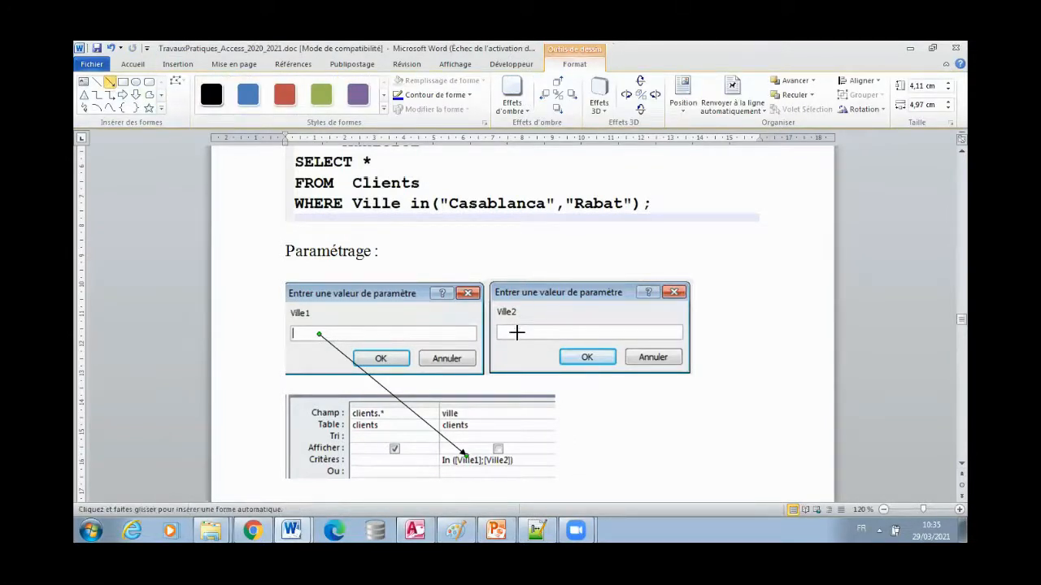
pyautogui.moveTo(516, 332); pyautogui.dragTo(511, 453)
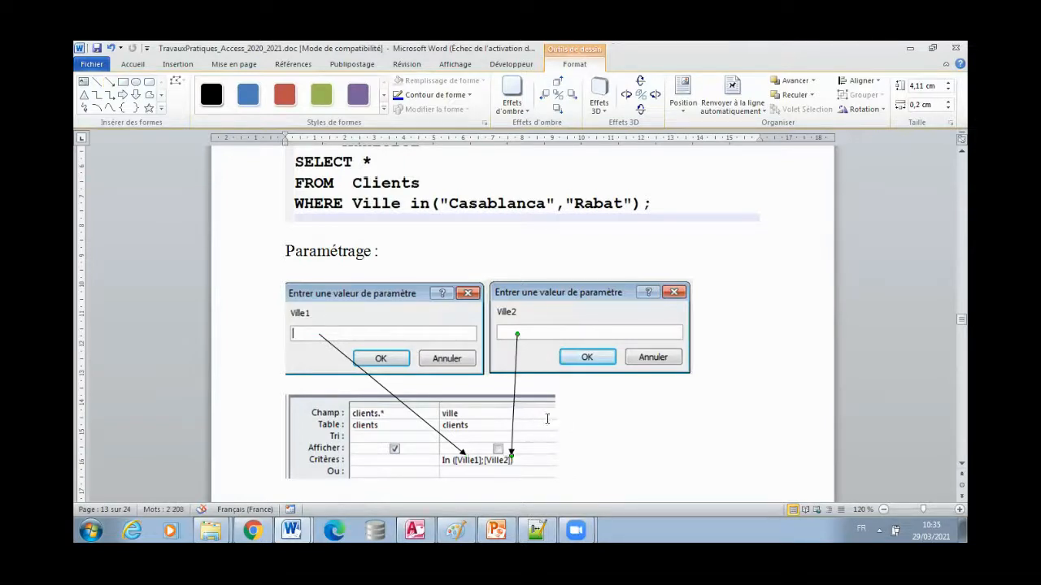
pyautogui.scroll(-2, 547, 419)
pyautogui.click(488, 423)
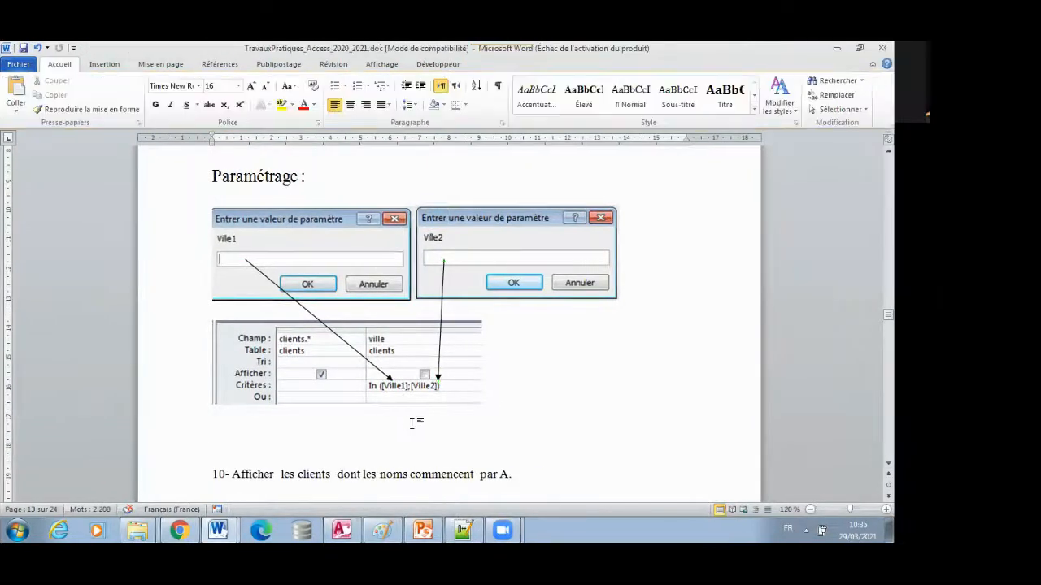
# - Switch to Notepad++ and duplicate the Manière2 comment and query below the original, leaving an empty line between them
pyautogui.click(535, 530)
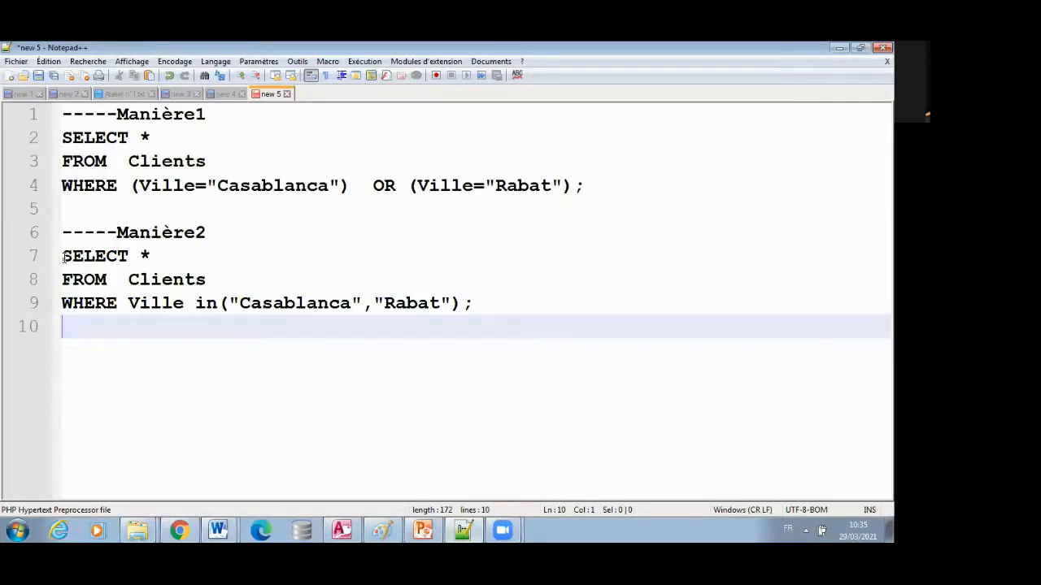
pyautogui.moveTo(64, 257); pyautogui.dragTo(560, 325)
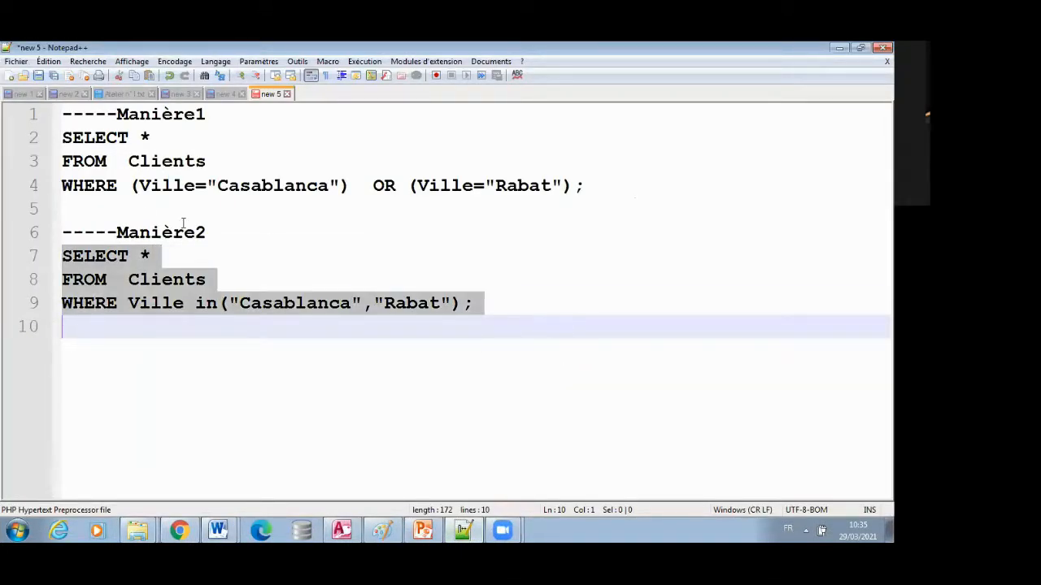
pyautogui.moveTo(51, 232); pyautogui.dragTo(583, 303)
pyautogui.hotkey('ctrl', 'c')
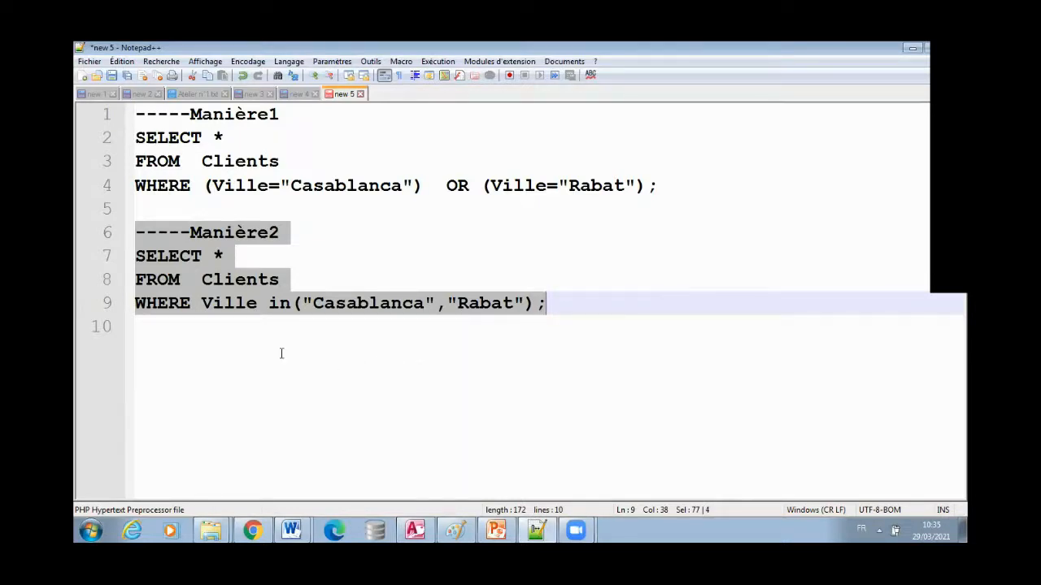
pyautogui.click(242, 354)
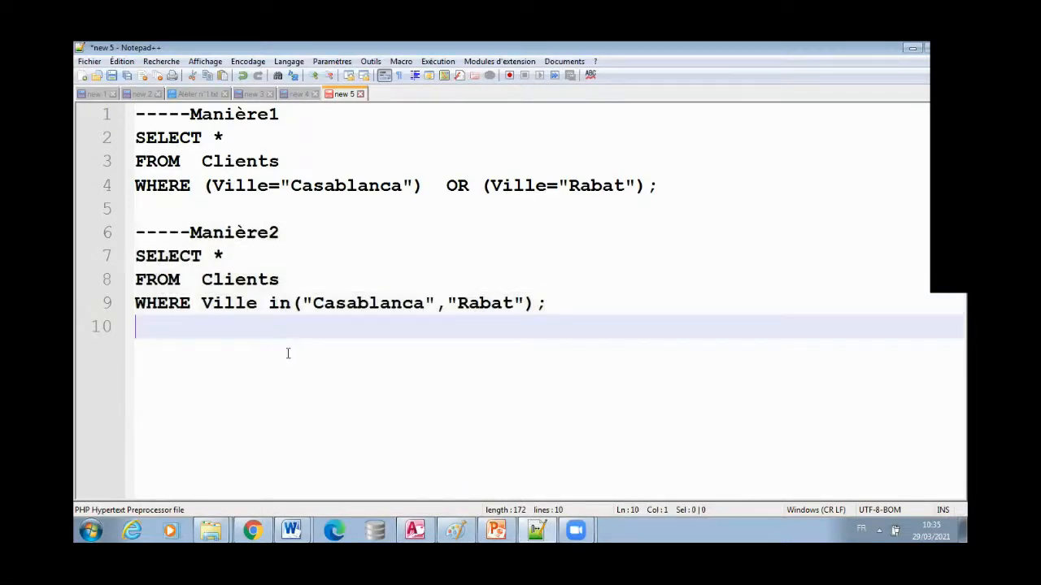
pyautogui.press('Return')
pyautogui.hotkey('ctrl', 'v')
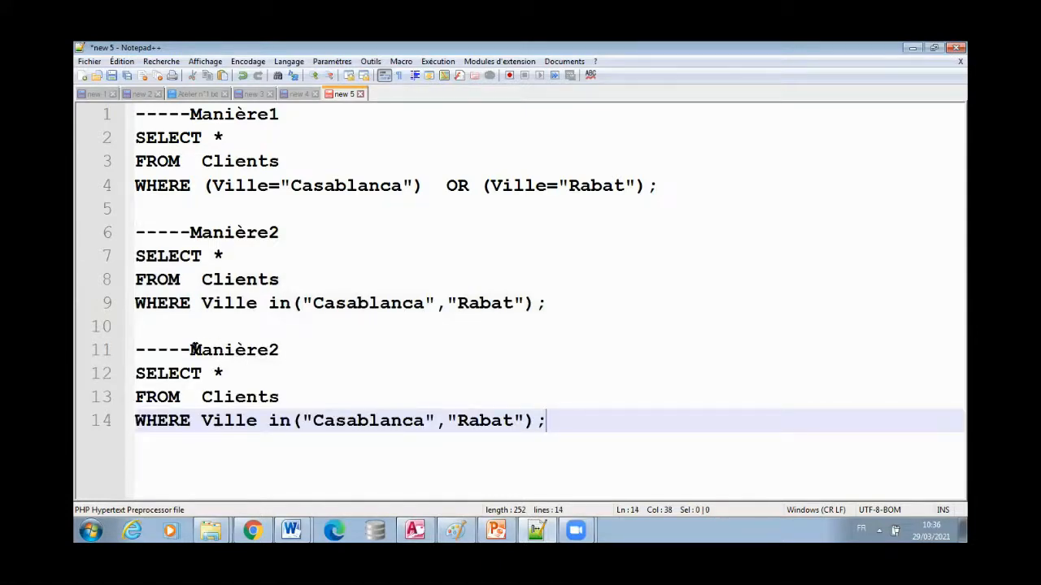
# - Change the heading of the second Manière2 block to Paramétrage
pyautogui.moveTo(191, 349); pyautogui.dragTo(308, 349)
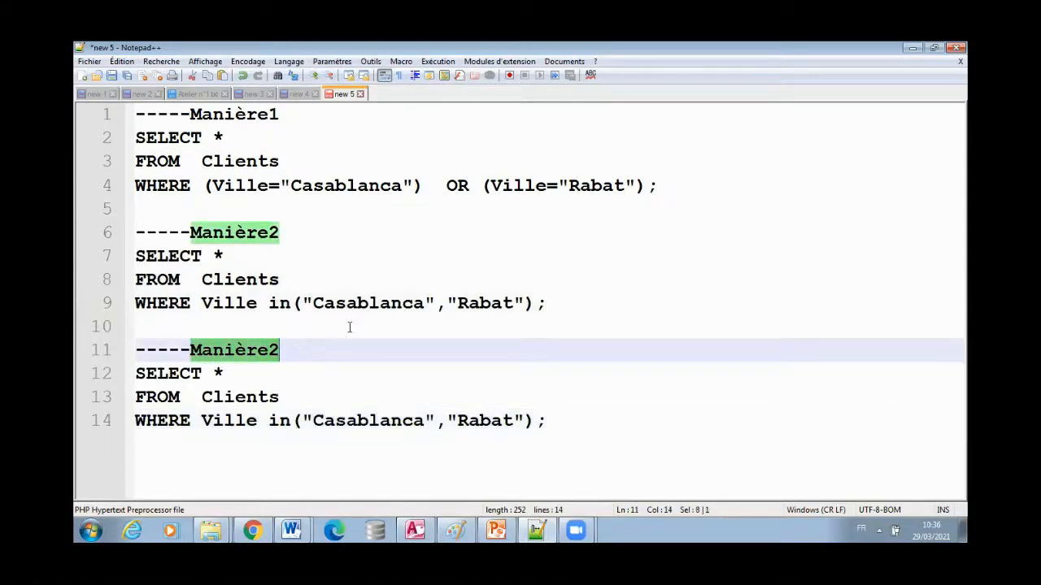
pyautogui.write('Paramét')
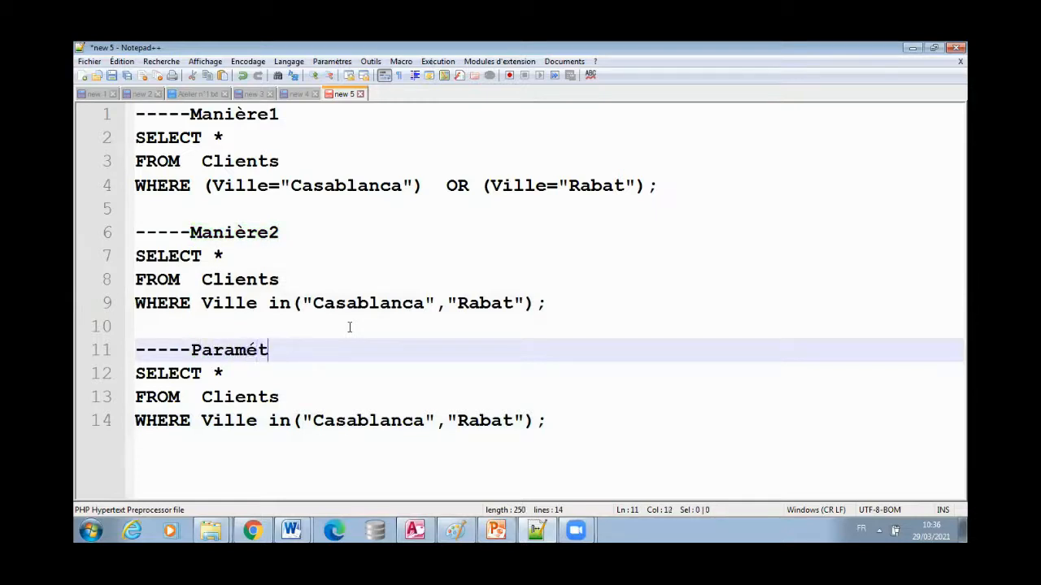
pyautogui.write('rage')
# - In the Paramétrage query, replace "Casablanca" with [Ville1] and "Rabat" with [Ville2], and add an empty line after the query
pyautogui.moveTo(304, 420); pyautogui.dragTo(435, 425)
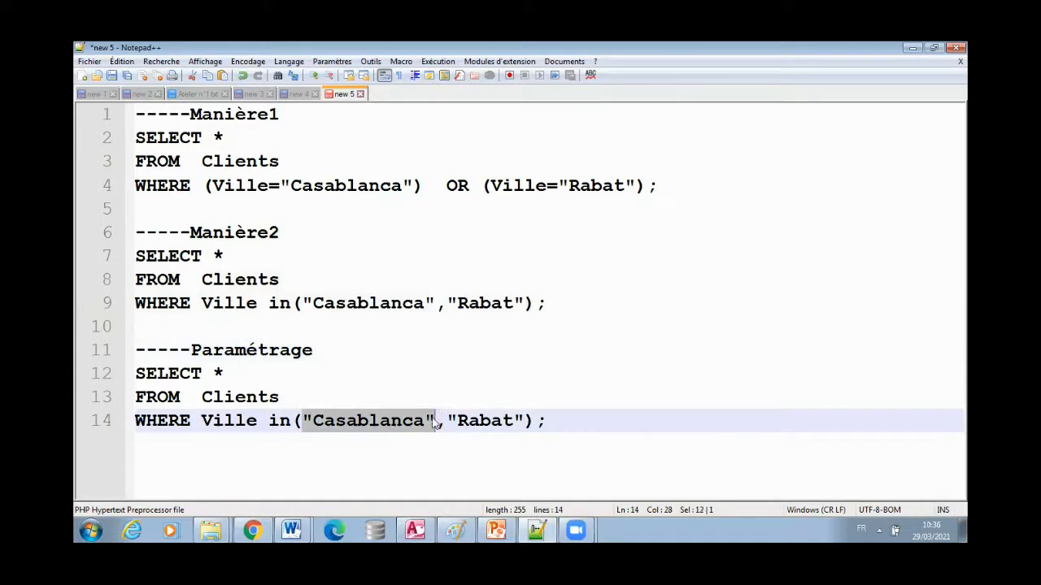
pyautogui.press('BackSpace')
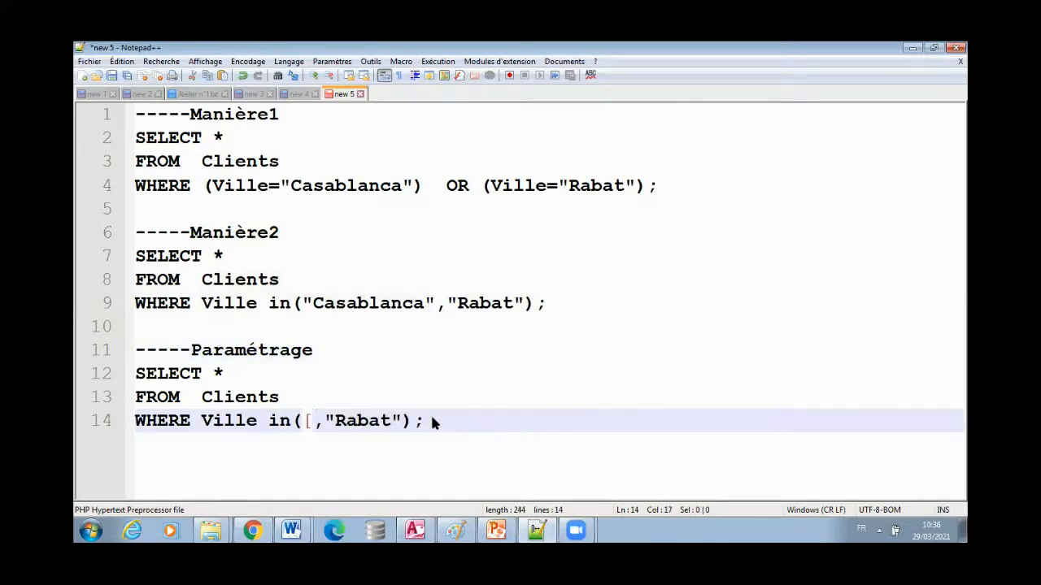
pyautogui.write('[Ville')
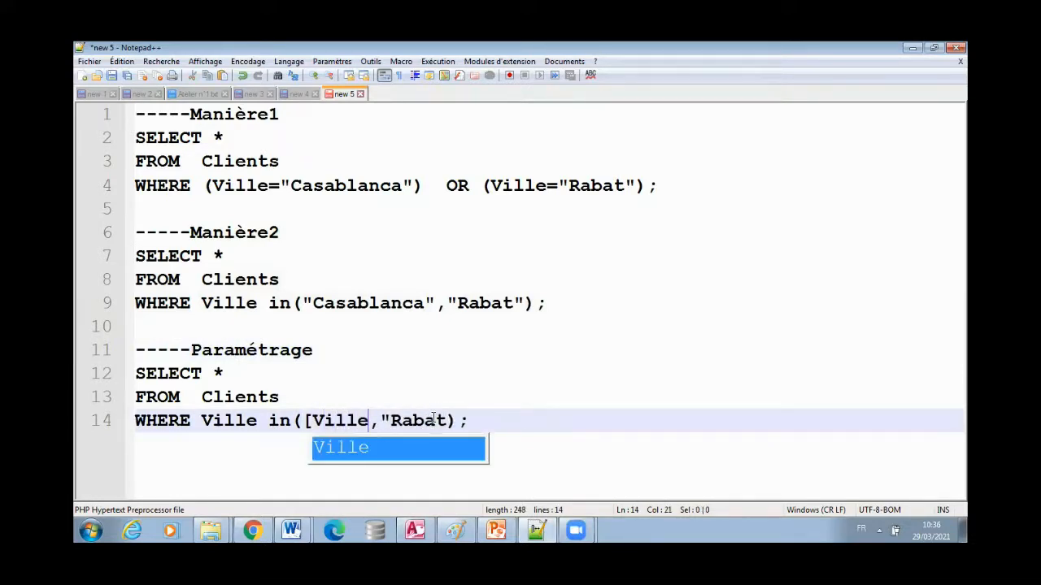
pyautogui.write('1')
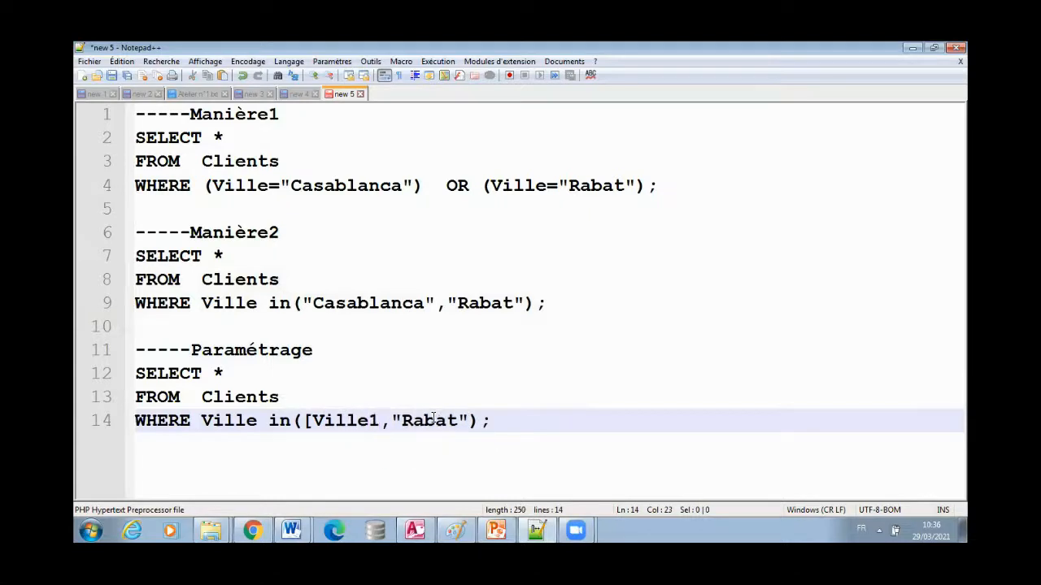
pyautogui.write(']')
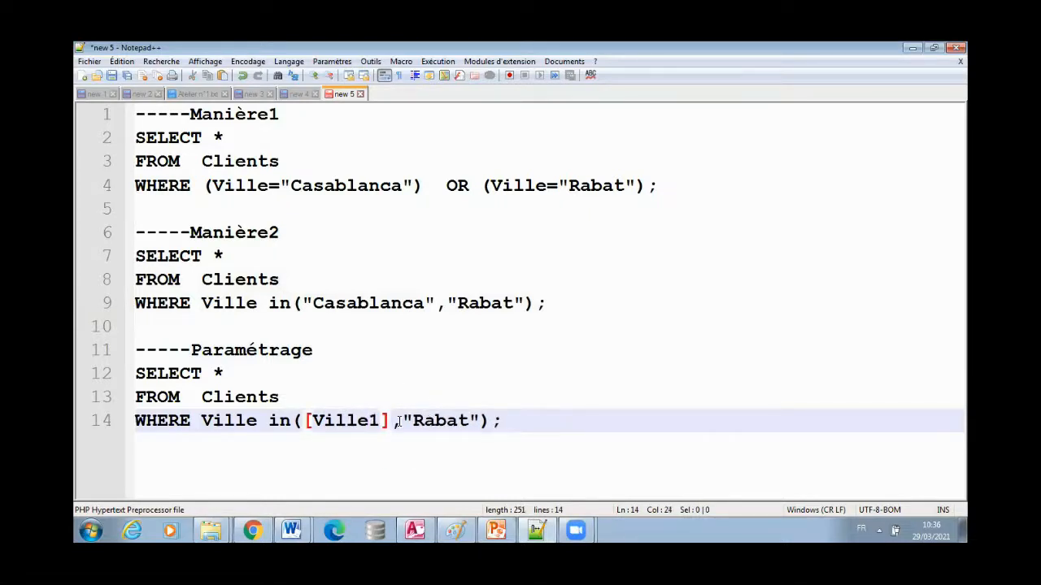
pyautogui.moveTo(403, 418); pyautogui.dragTo(479, 420)
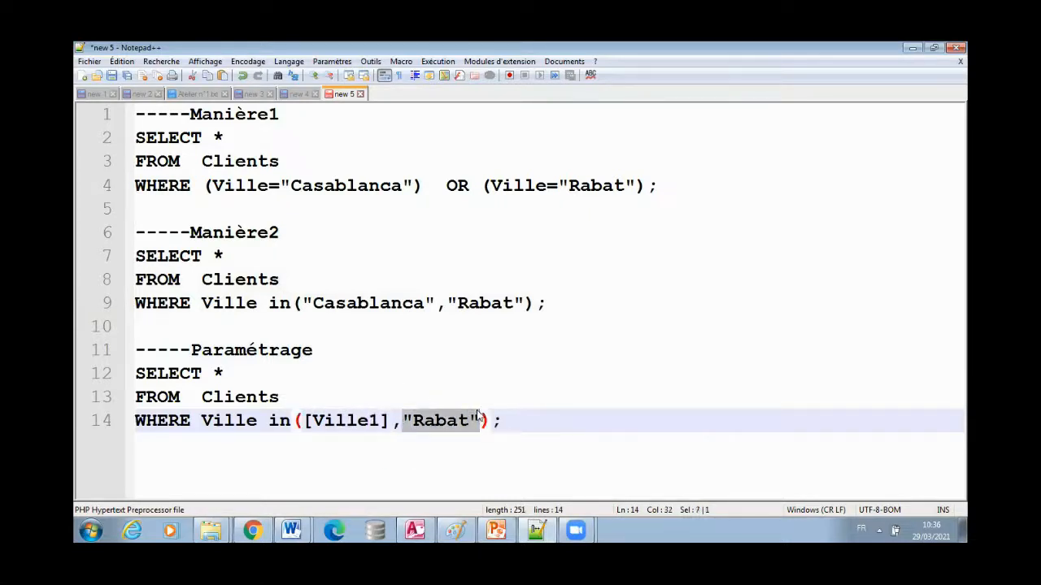
pyautogui.press('BackSpace')
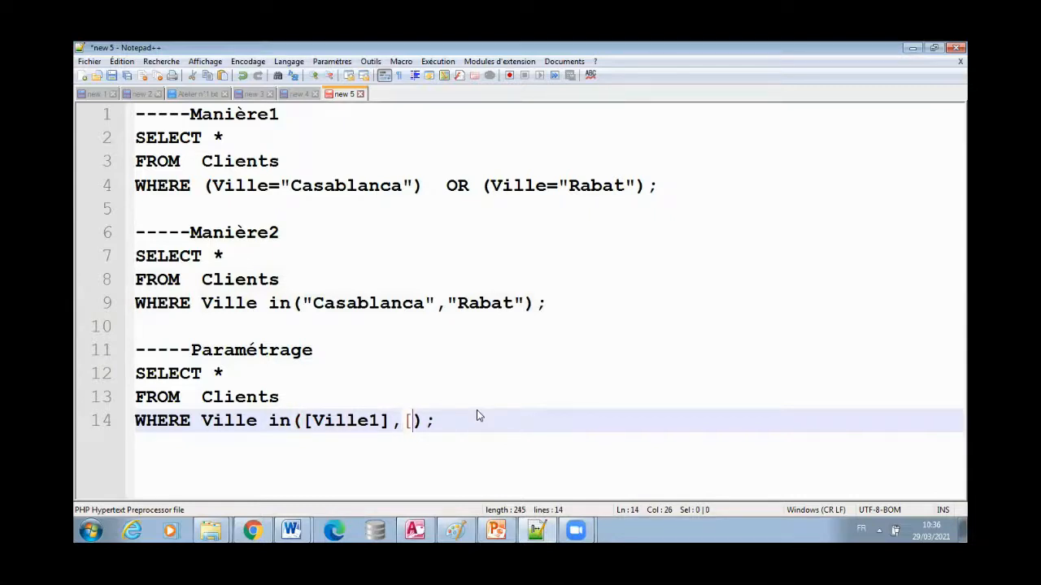
pyautogui.write('[Ville')
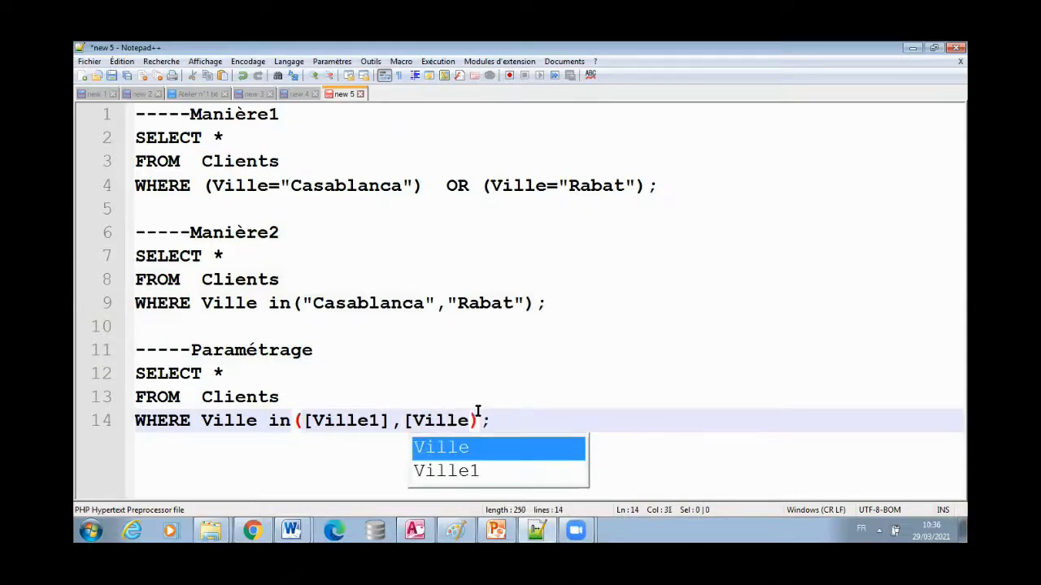
pyautogui.write('2]')
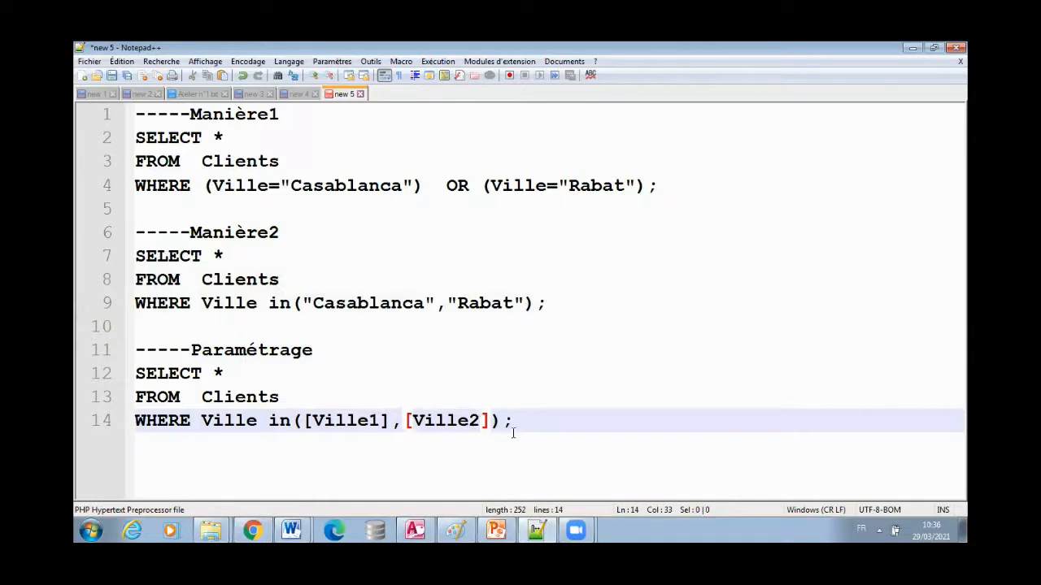
pyautogui.click(517, 429)
pyautogui.press('Return')
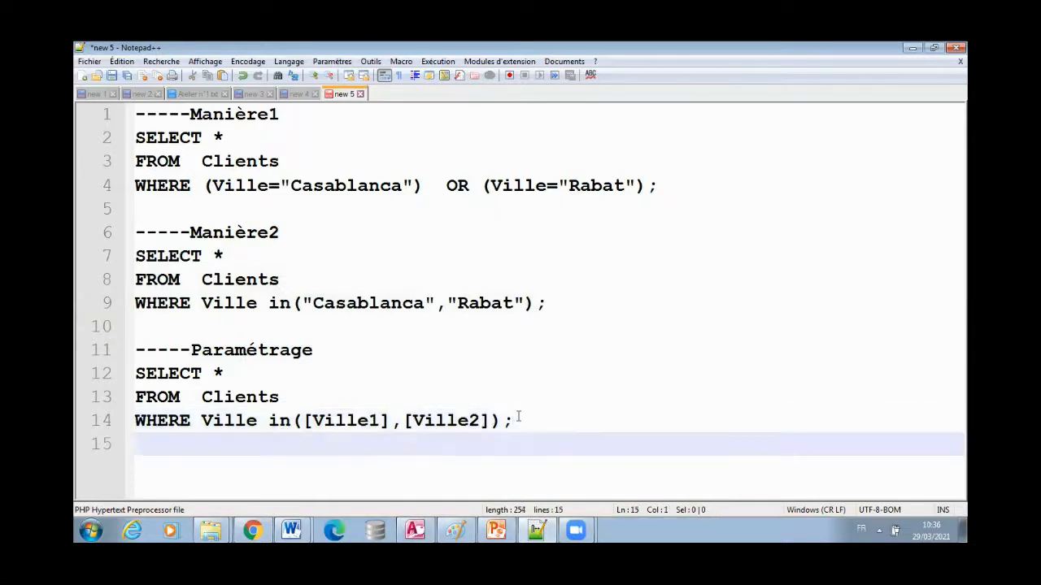
# - Switch to Paint, paste the screen capture of the queries, and select the area around the Paramétrage block
pyautogui.click(453, 530)
pyautogui.hotkey('ctrl', 'v')
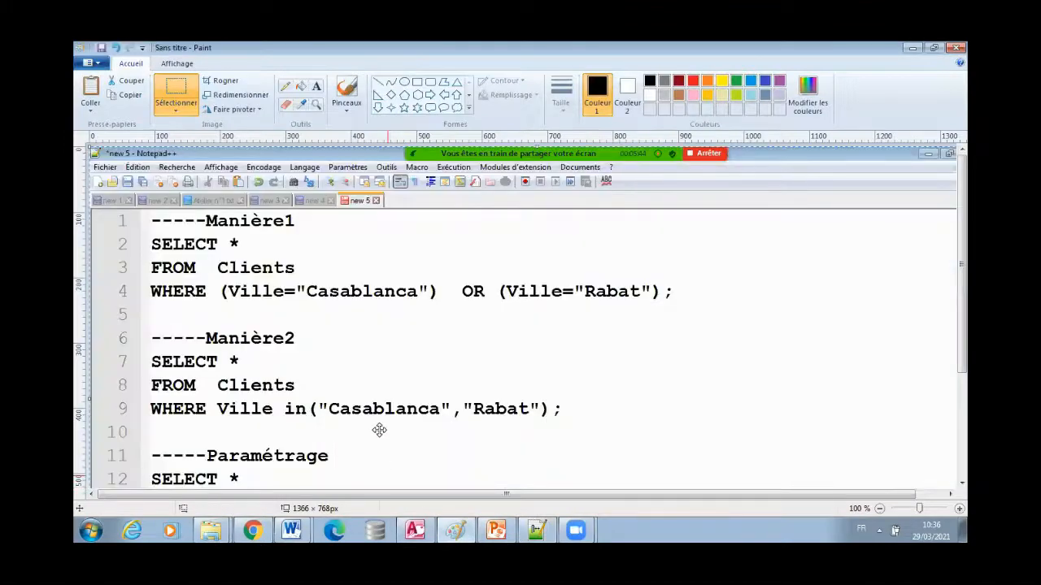
pyautogui.scroll(-3, 379, 431)
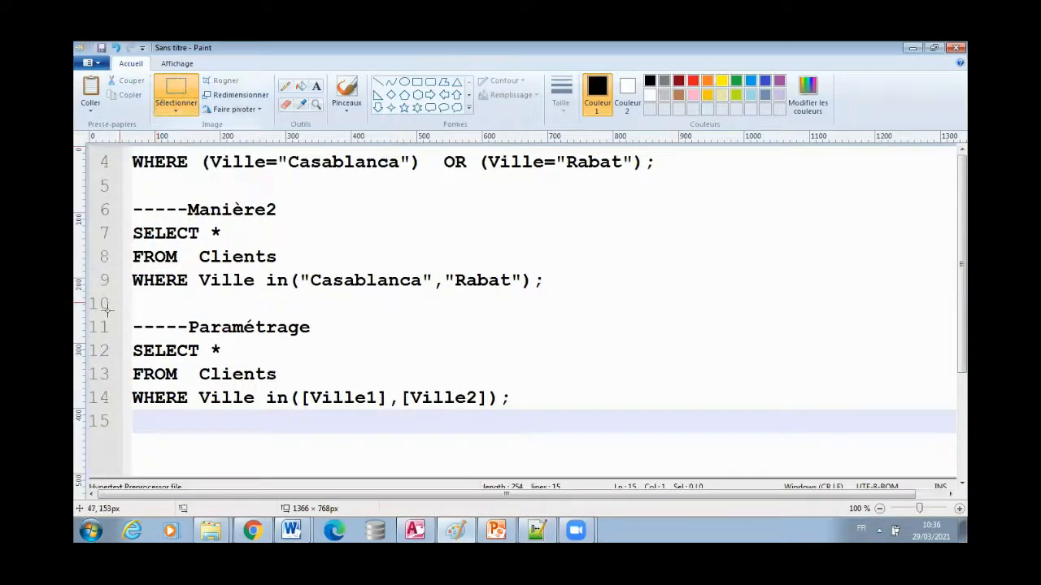
pyautogui.moveTo(116, 315); pyautogui.dragTo(533, 413)
# - Switch to the Word file TravauxPratiques_Access_2020_2021.doc and paste the Paramétrage query image below the criteria grid picture
pyautogui.click(291, 530)
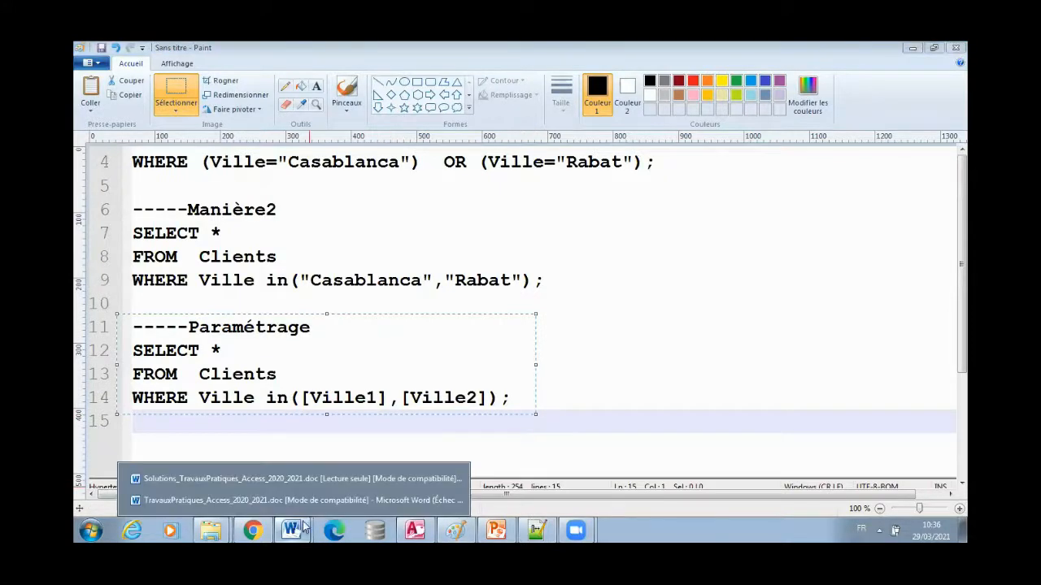
pyautogui.click(308, 499)
pyautogui.hotkey('ctrl', 'v')
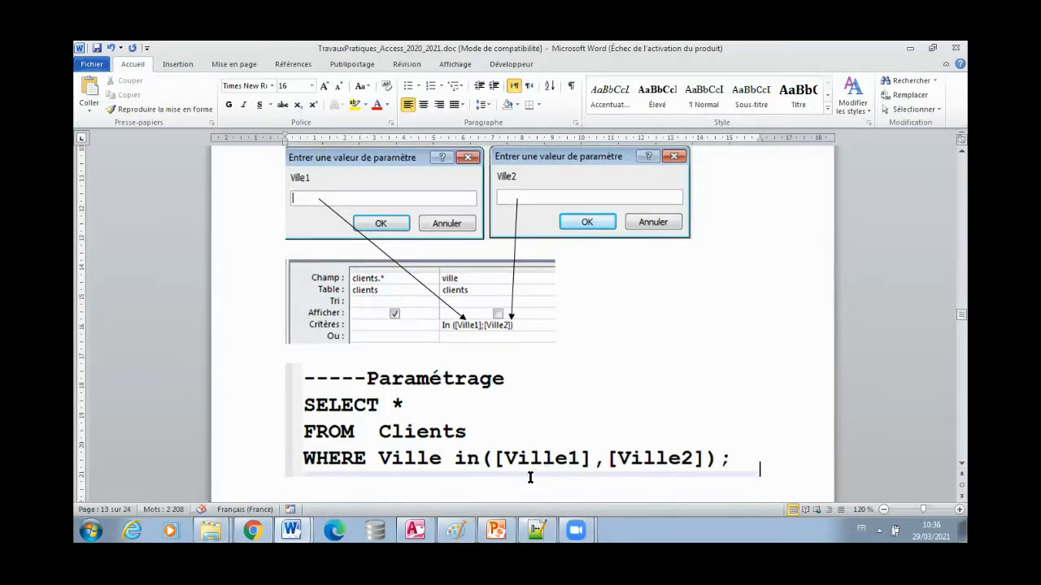
# - Insert a page break before question 10 so that it starts on a new page
pyautogui.scroll(-3, 368, 455)
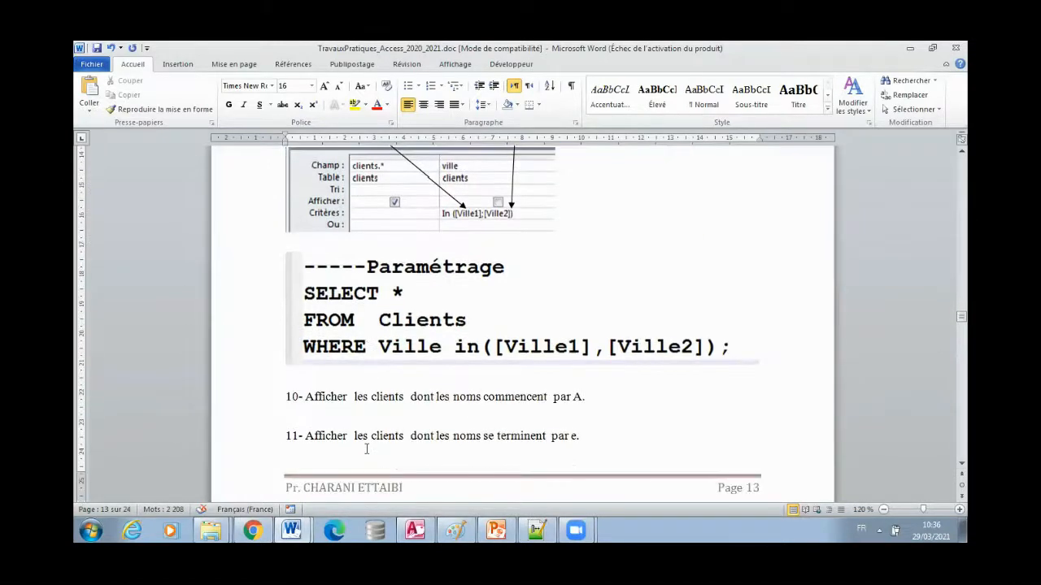
pyautogui.click(280, 359)
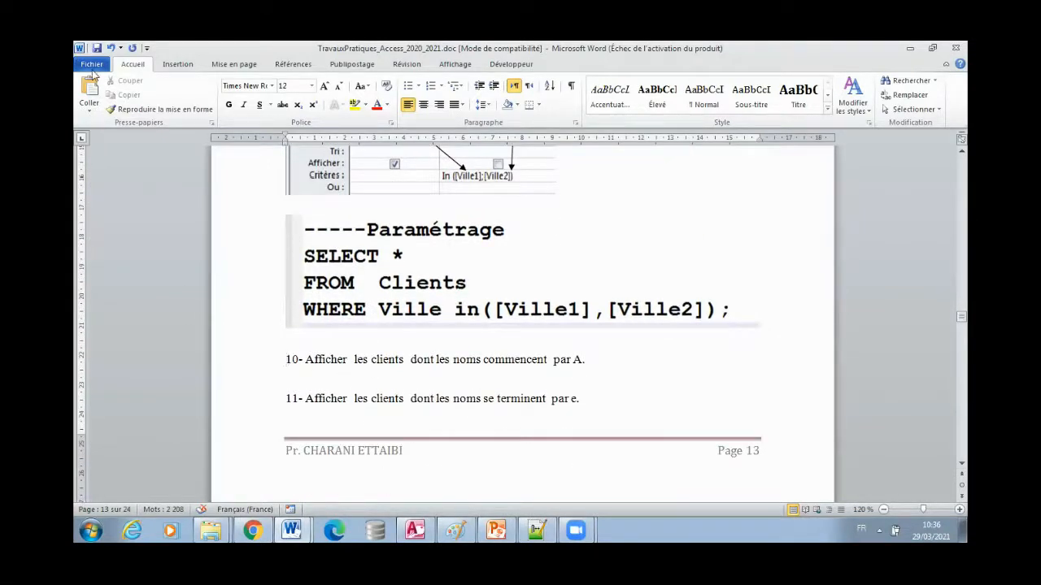
pyautogui.click(177, 65)
pyautogui.click(147, 91)
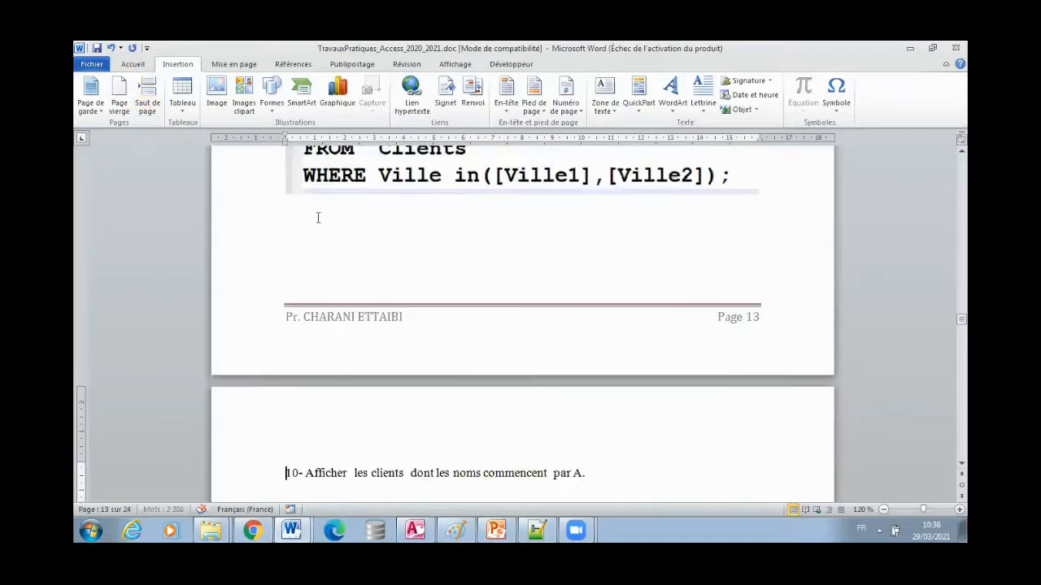
# - Increase the font size of questions 10 to 14 to 16
pyautogui.scroll(-4, 424, 404)
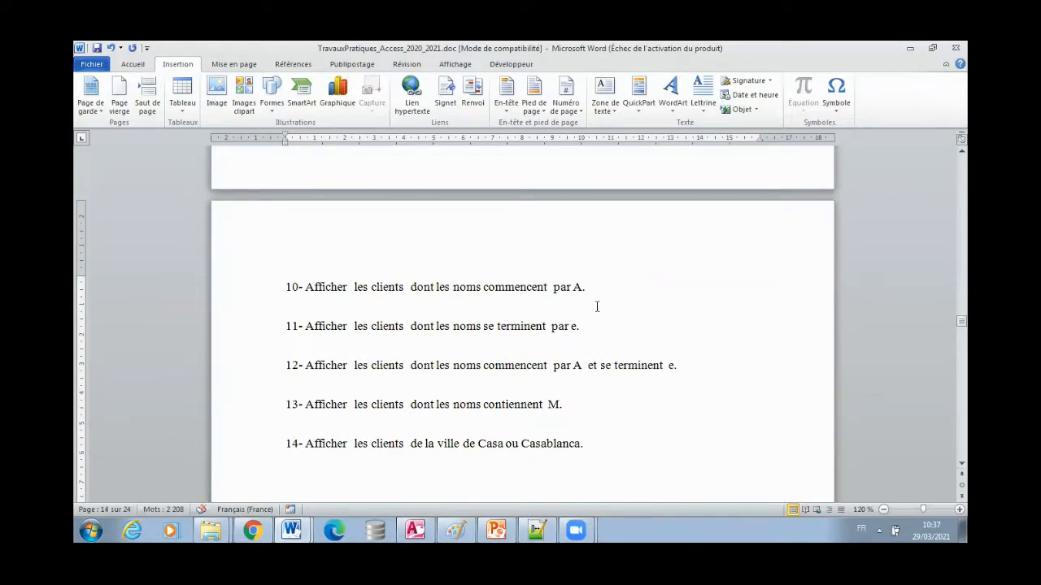
pyautogui.moveTo(256, 293); pyautogui.dragTo(241, 439)
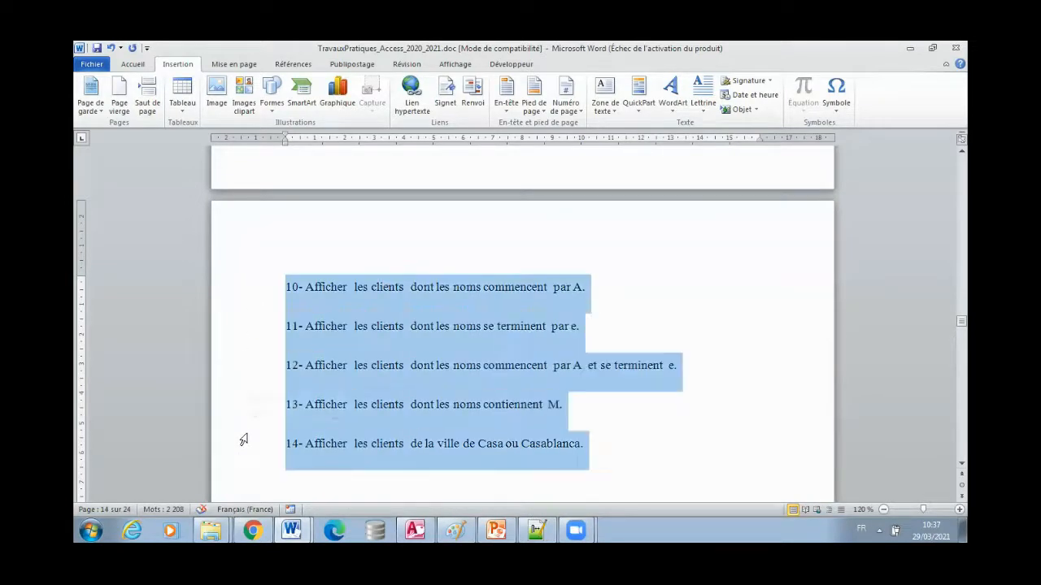
pyautogui.click(134, 64)
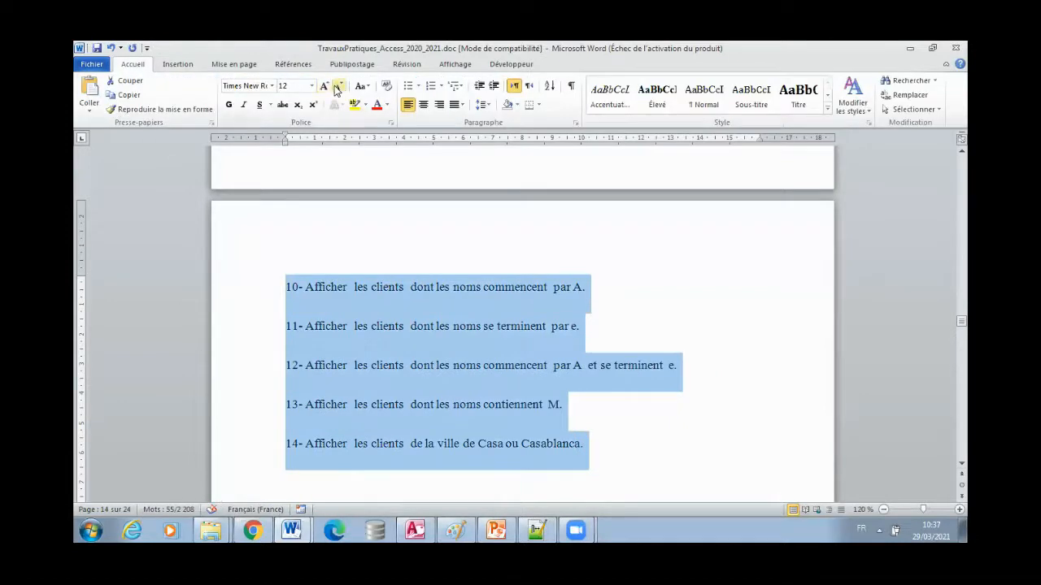
pyautogui.click(329, 87)
pyautogui.click(329, 87)
pyautogui.click(534, 318)
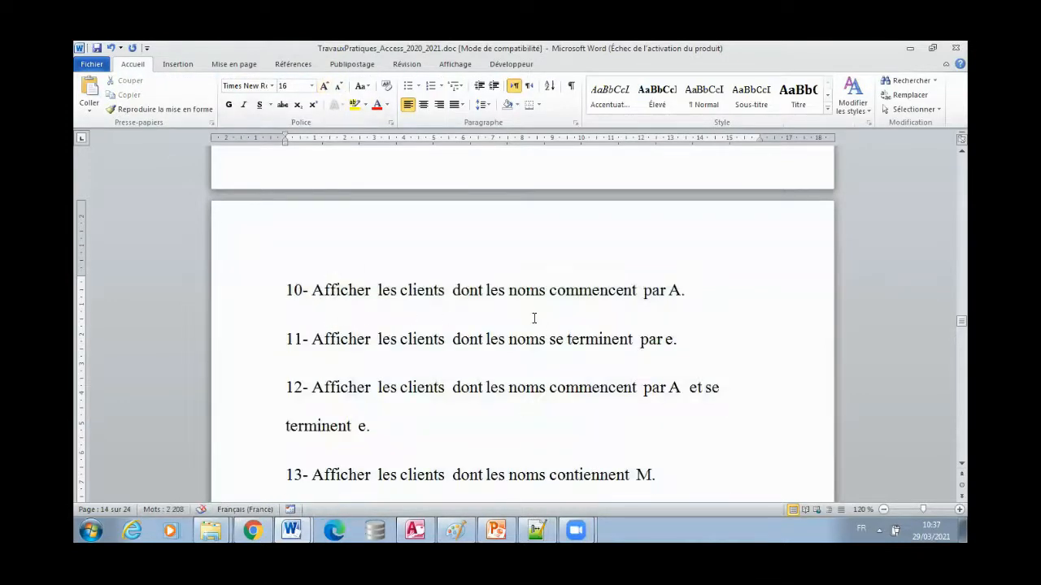
# - Add the headings "Mode Création :" and "Mode SQL :" under question 10, with an empty line between them
pyautogui.click(314, 316)
pyautogui.press('Return')
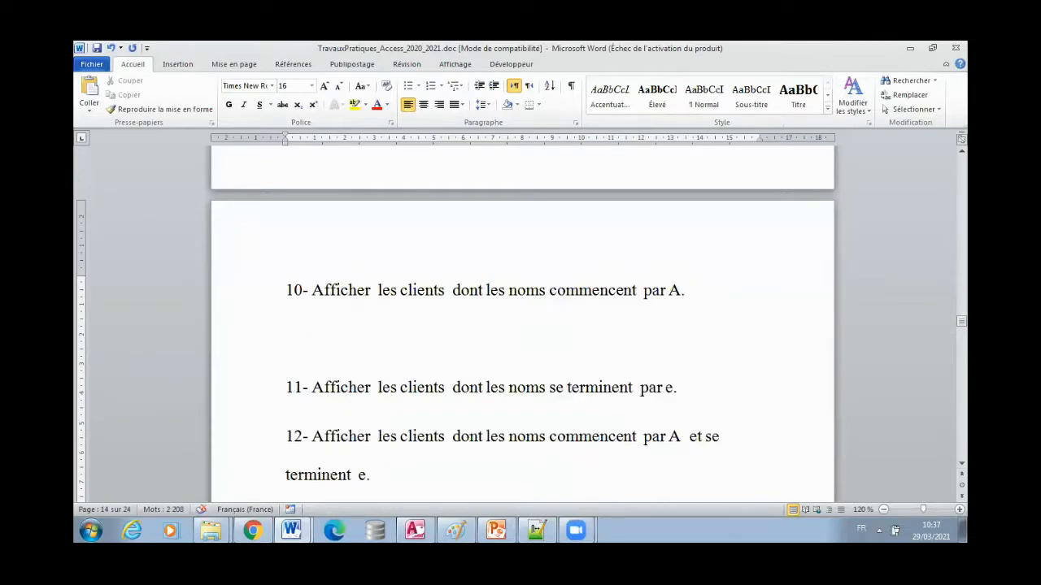
pyautogui.write('Mode Créat')
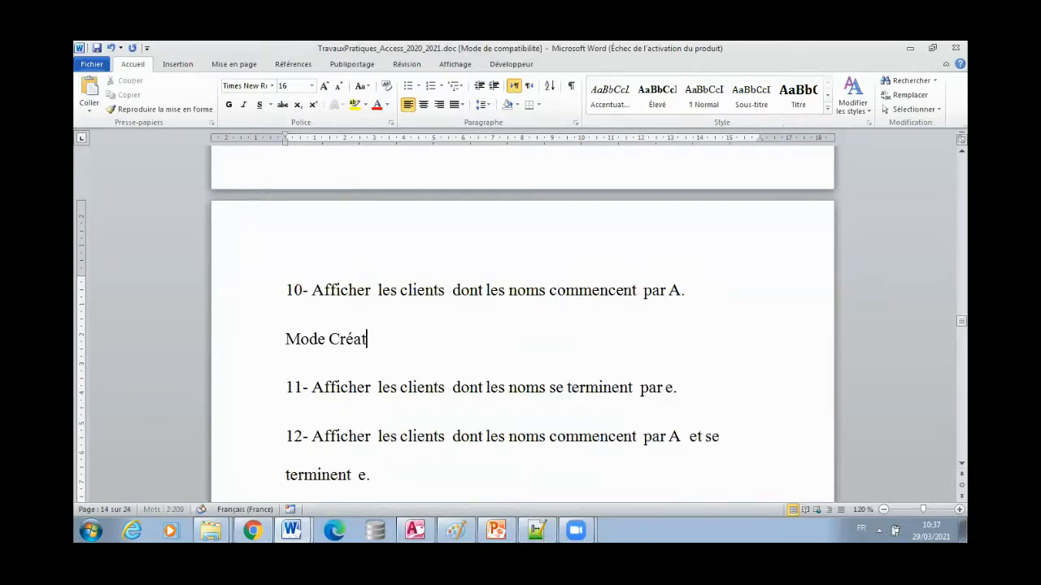
pyautogui.write('ion')
pyautogui.press('Return')
pyautogui.write('M')
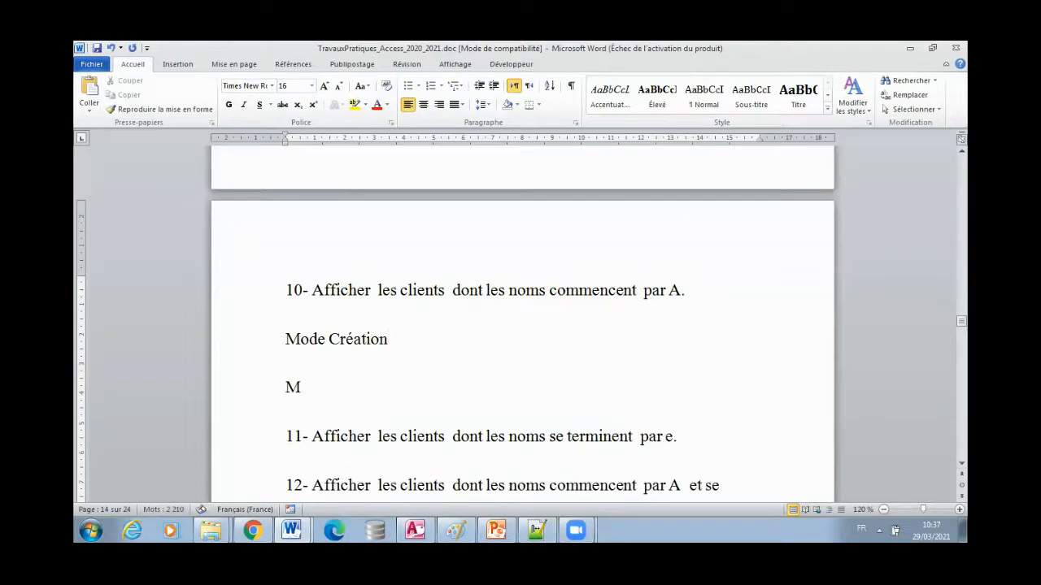
pyautogui.write('ode S')
pyautogui.write('QL :')
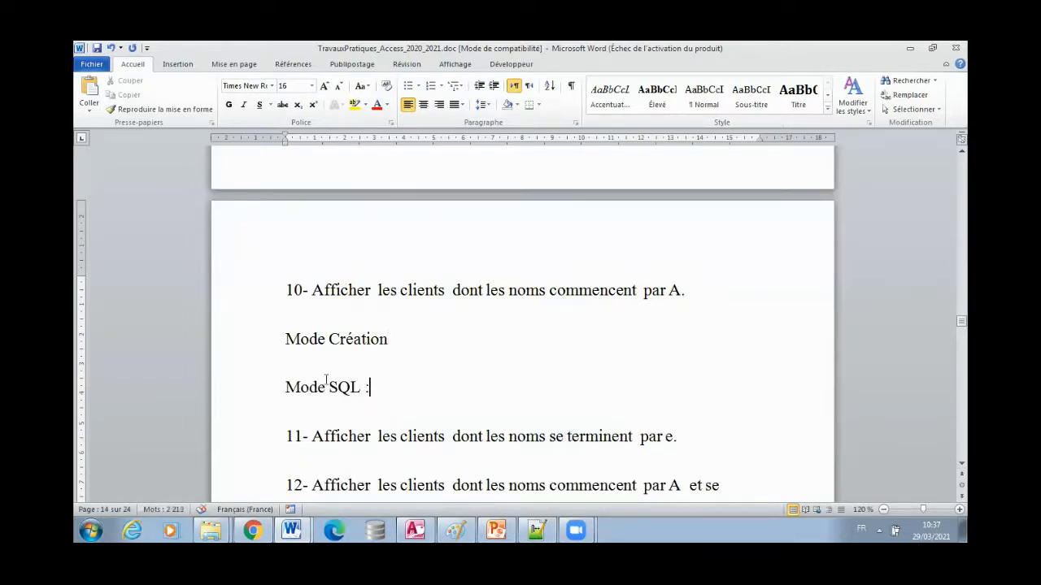
pyautogui.click(400, 347)
pyautogui.write(':')
pyautogui.press('Return')
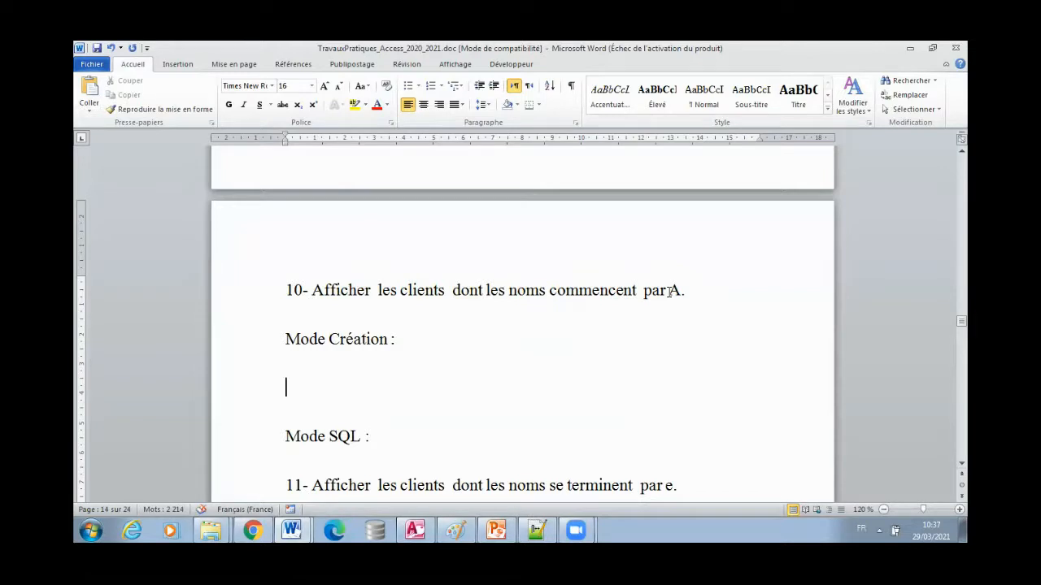
# - Add the indented note "*Remplace plusieurs caractères" on its own line between question 10 and the "Mode Création :" heading
pyautogui.scroll(-5, 490, 355)
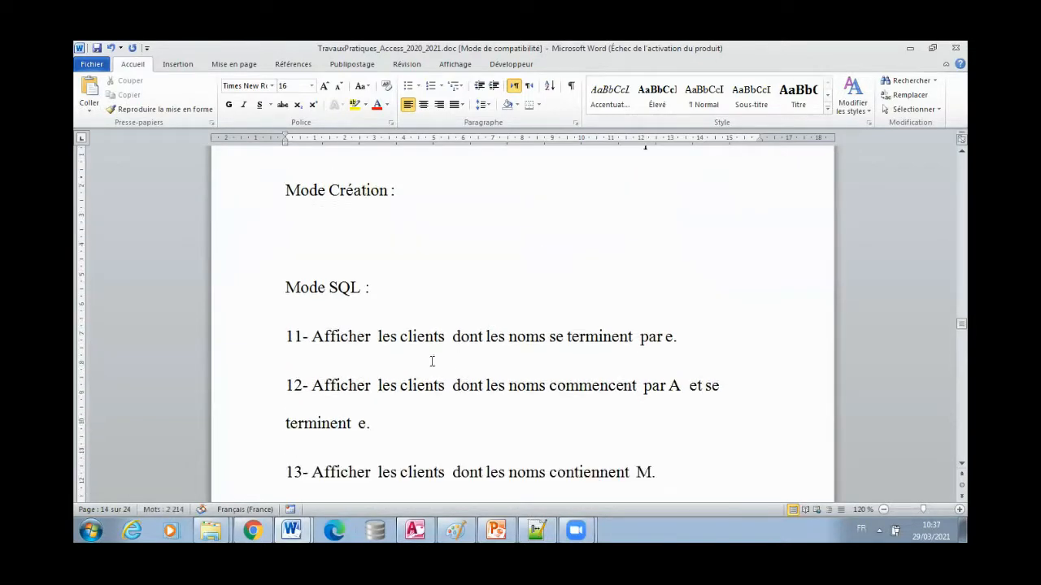
pyautogui.scroll(-2, 366, 475)
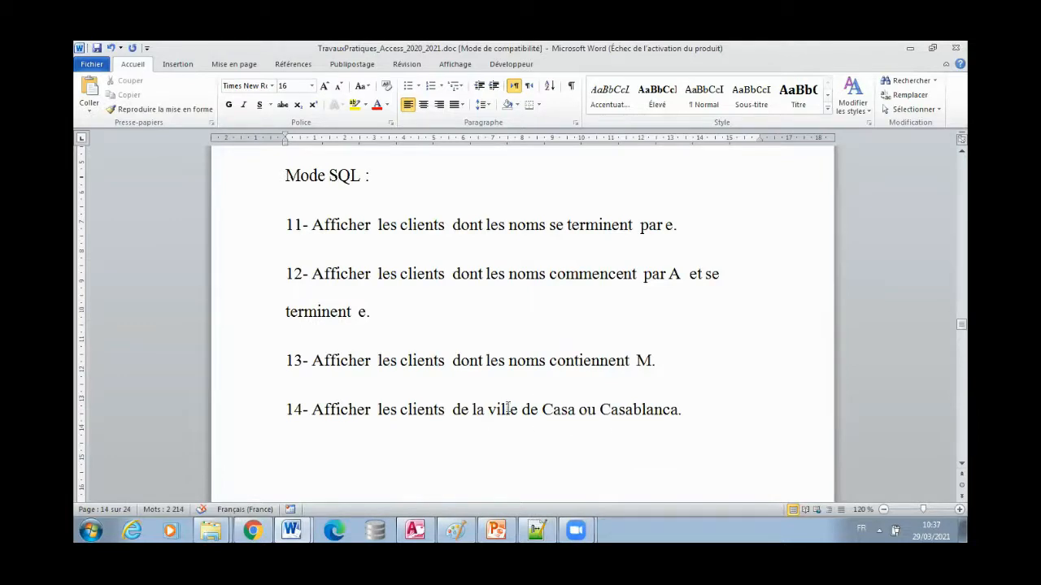
pyautogui.scroll(5, 508, 409)
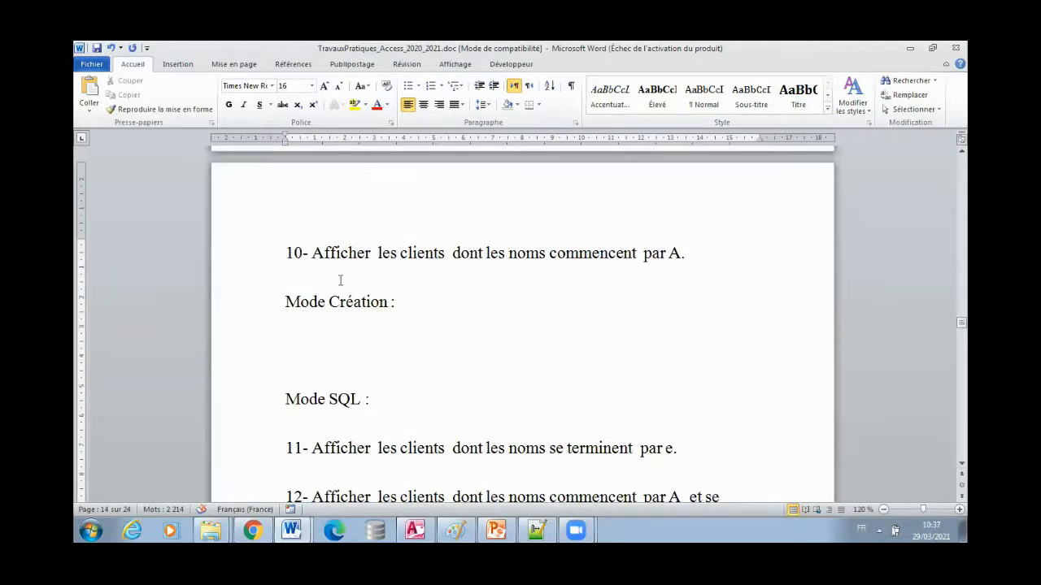
pyautogui.click(290, 301)
pyautogui.press('Return')
pyautogui.press('Up')
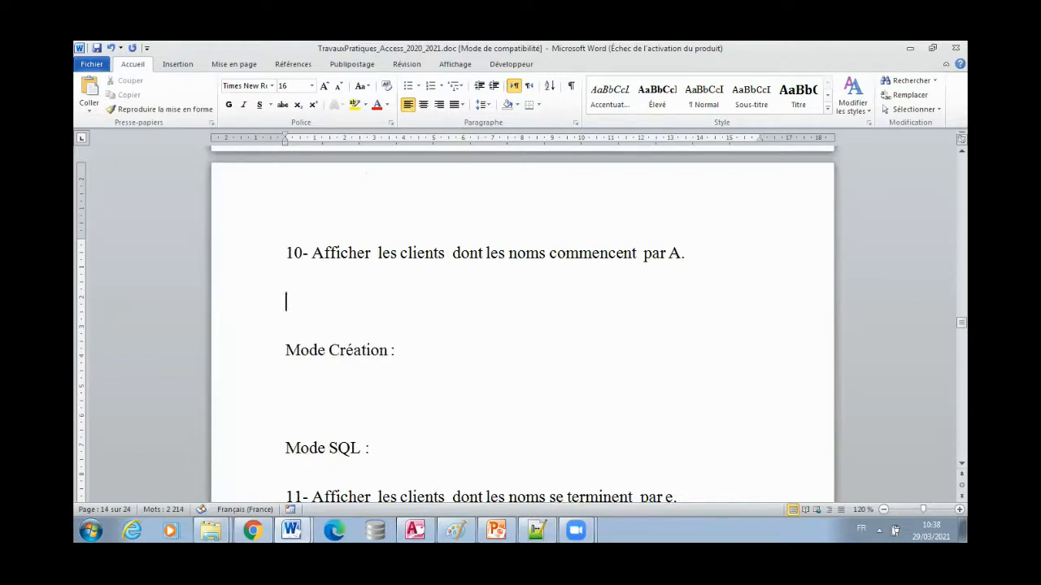
pyautogui.write('*')
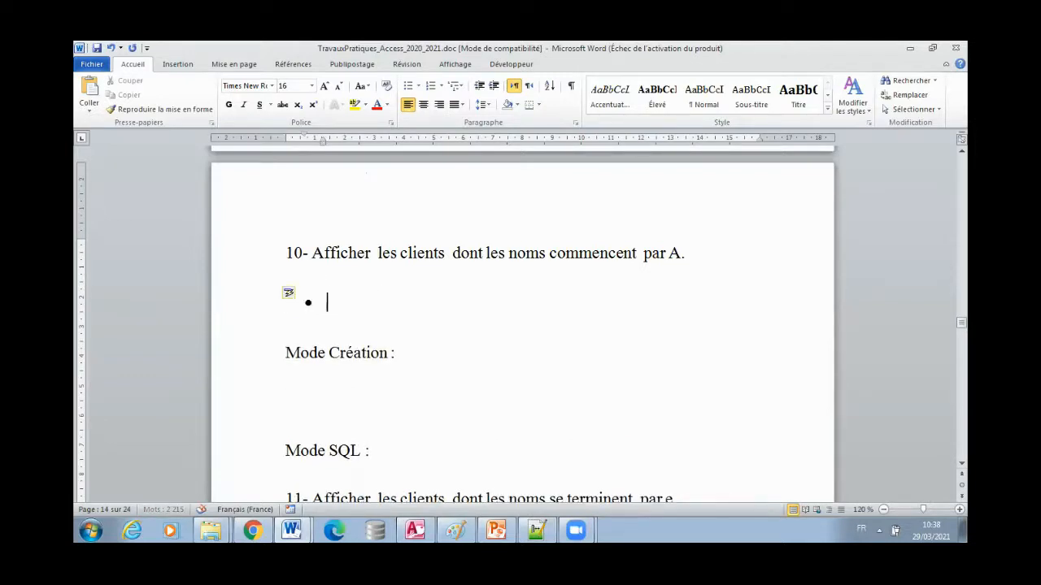
pyautogui.press('BackSpace')
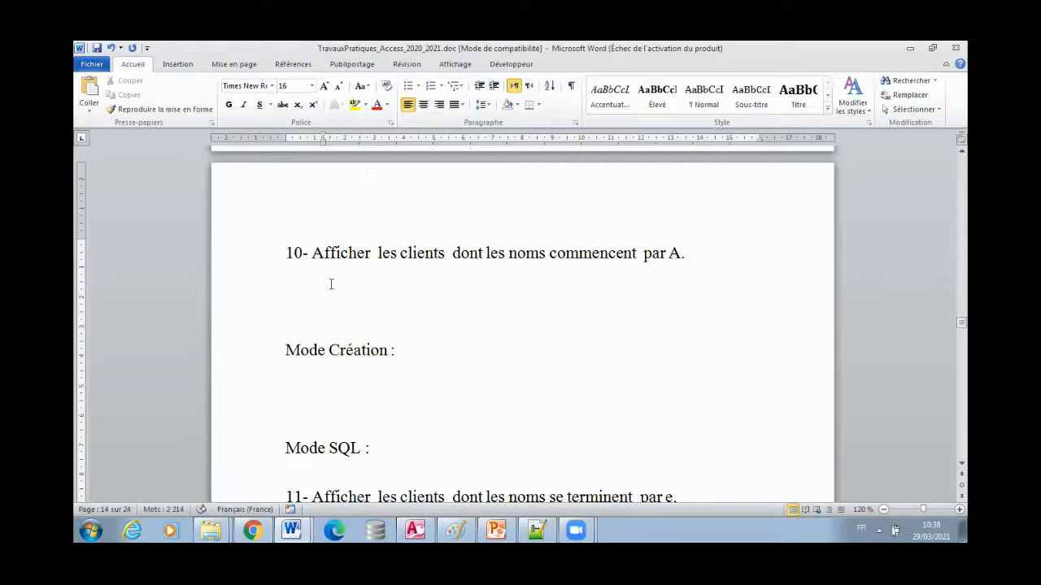
pyautogui.write('*')
pyautogui.press('BackSpace')
pyautogui.write('*Rempl')
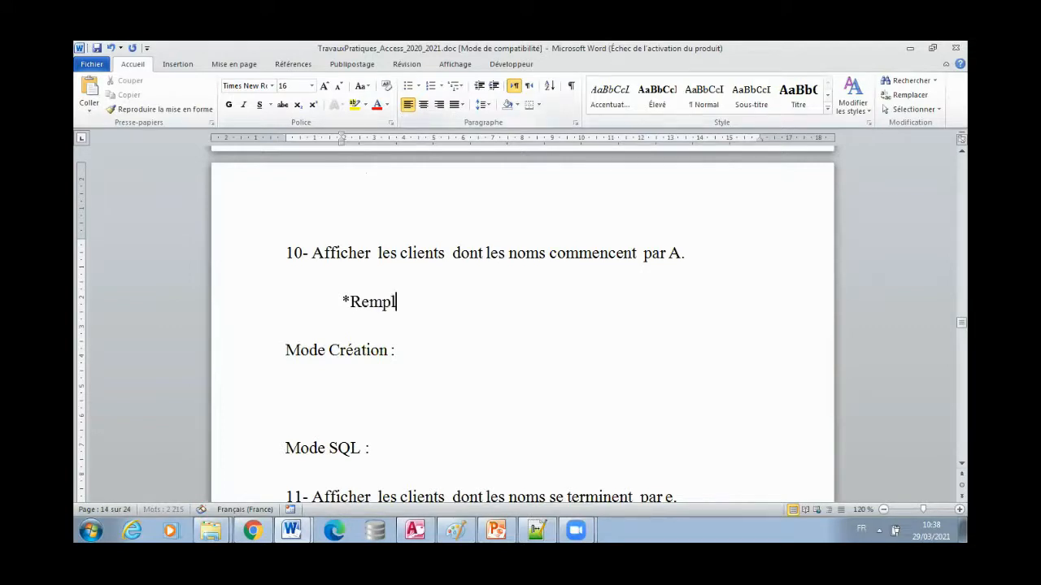
pyautogui.write('ace plusieurs cara')
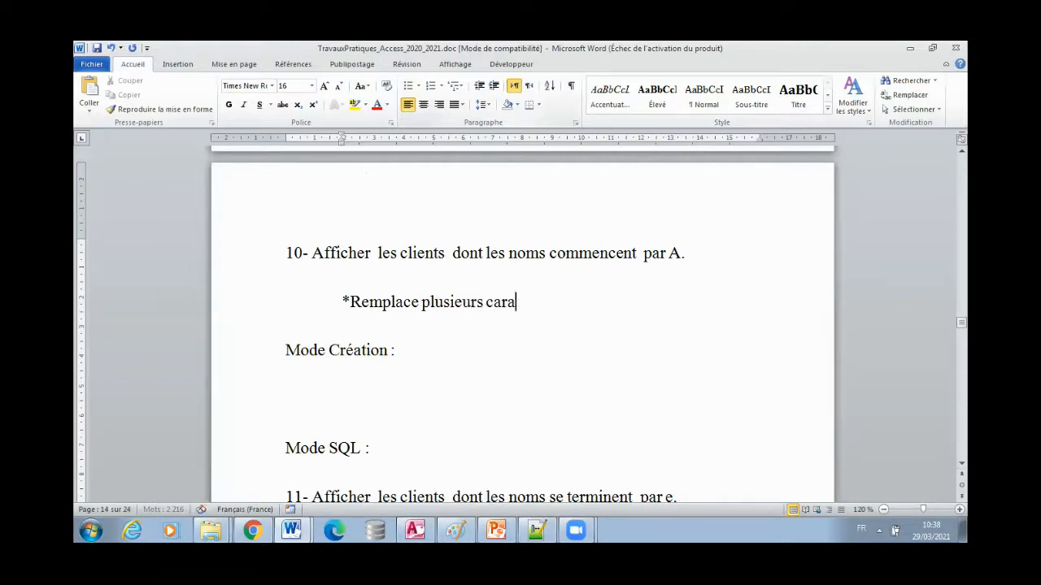
pyautogui.write('ctères')
# - Insert a right arrow symbol between the asterisk and "Remplace plusieurs caractères"
pyautogui.click(349, 302)
pyautogui.write('-')
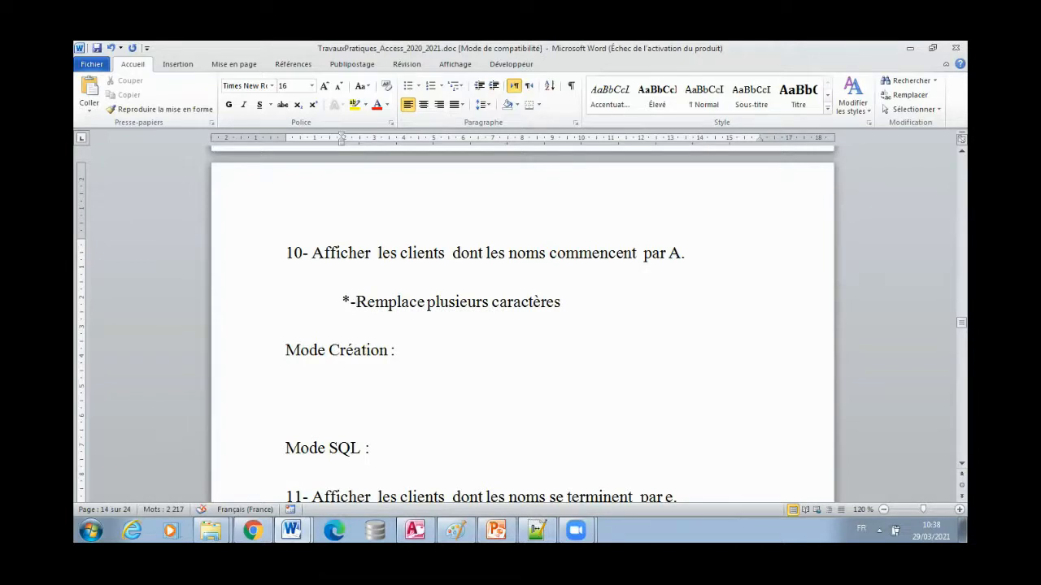
pyautogui.write('->')
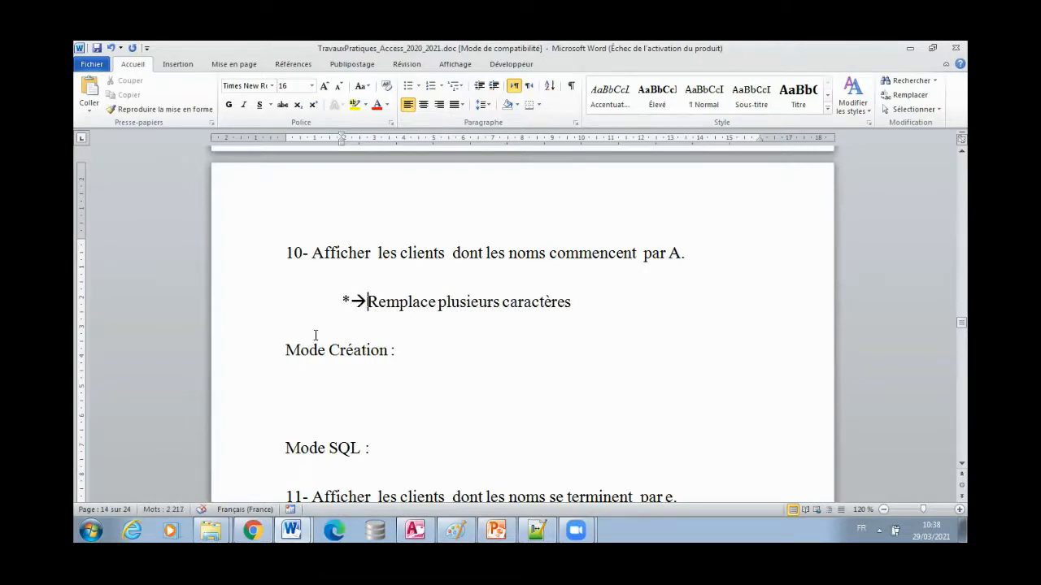
# - Add the line "?-->Remplace un seul Caractère" below the asterisk note
pyautogui.click(624, 302)
pyautogui.press('Return')
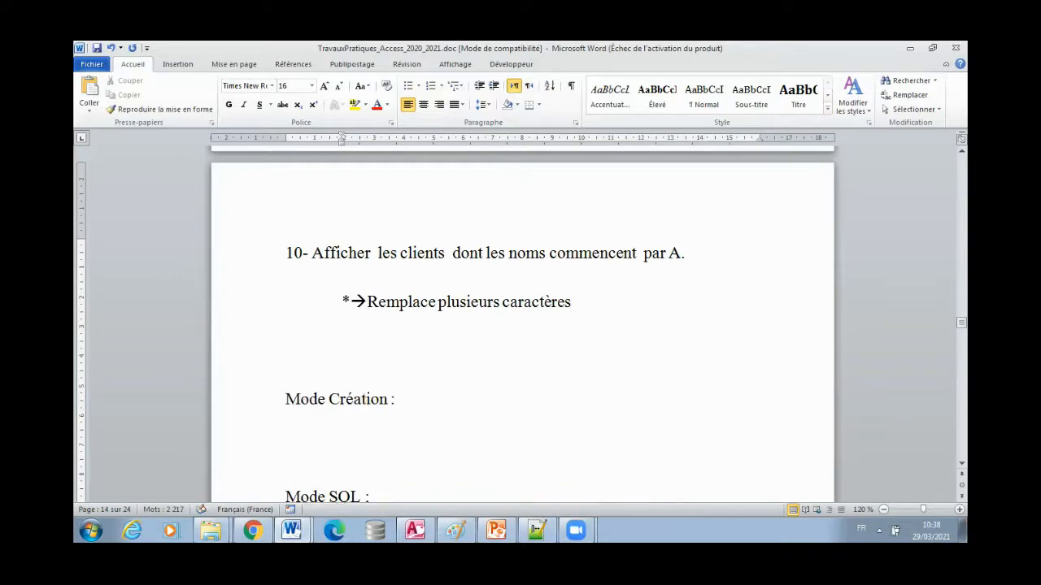
pyautogui.write('?-->Rempl')
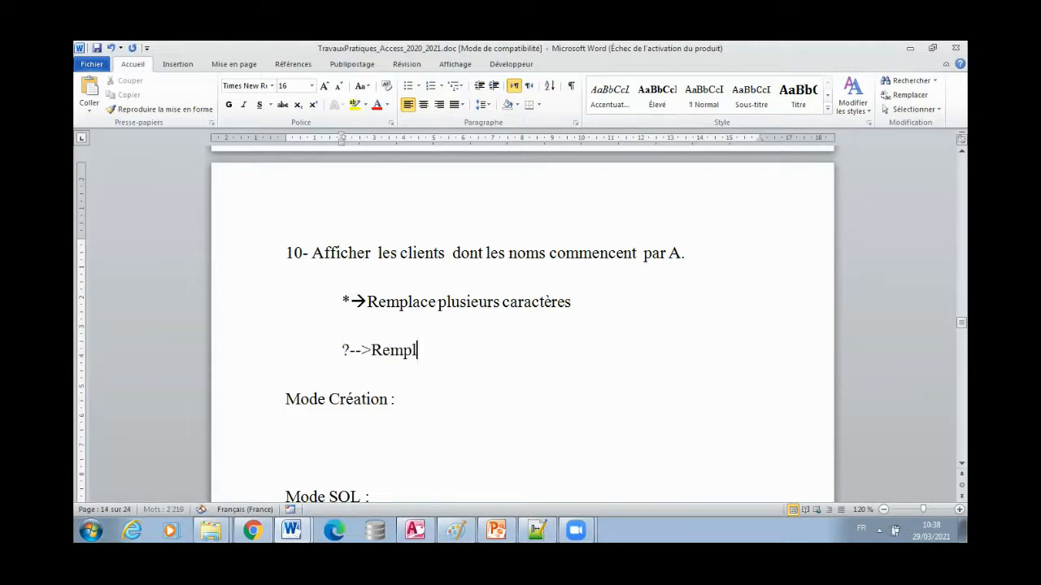
pyautogui.write('ace un seul Car')
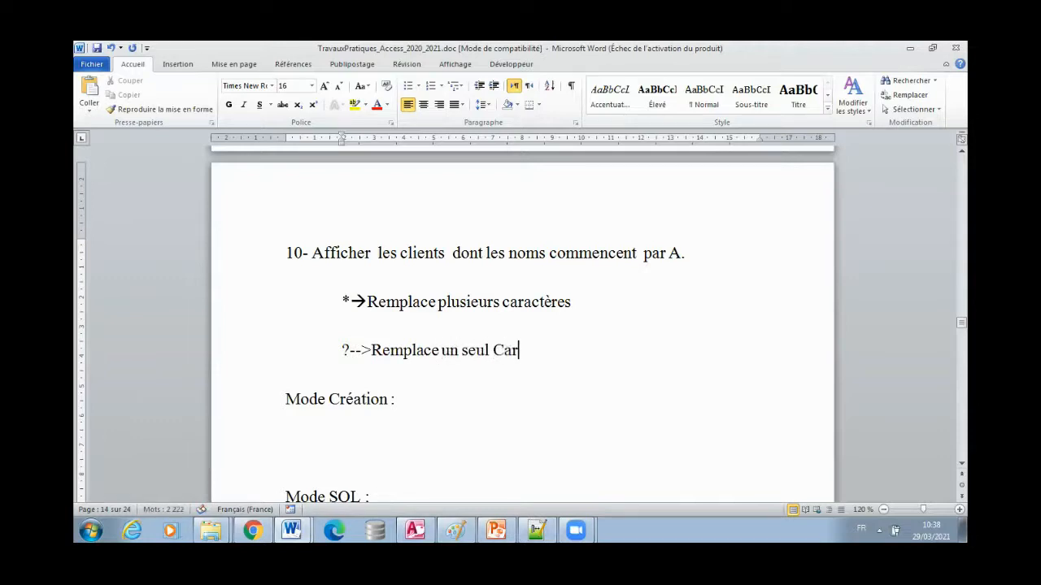
pyautogui.write('actère')
# - Try to retype the arrow after the question mark so that it converts to an arrow symbol
pyautogui.moveTo(342, 301); pyautogui.dragTo(350, 301)
pyautogui.moveTo(342, 349); pyautogui.dragTo(348, 350)
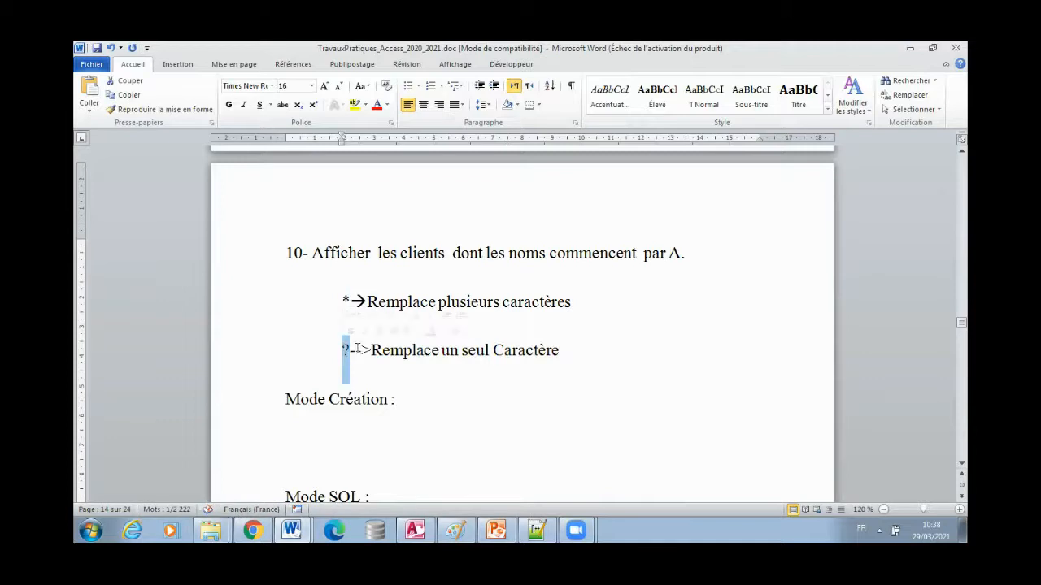
pyautogui.click(379, 356)
pyautogui.press('BackSpace')
pyautogui.press('BackSpace')
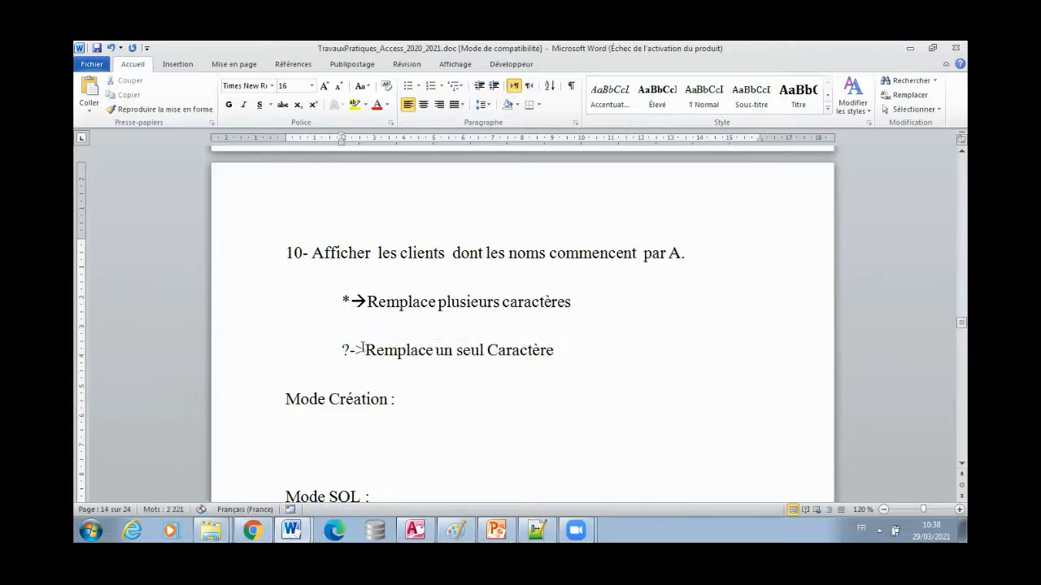
pyautogui.write('--')
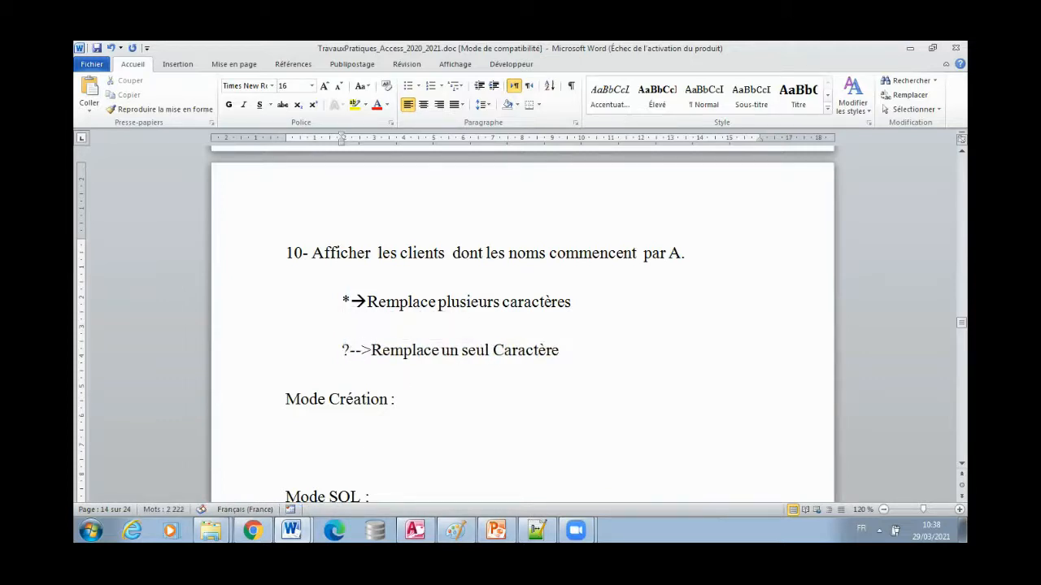
pyautogui.write('>')
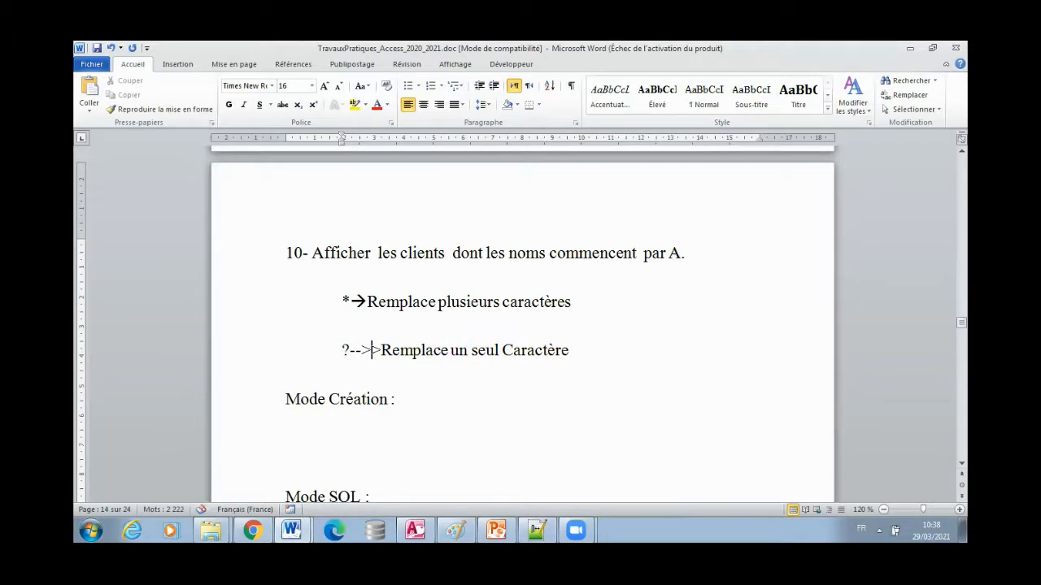
pyautogui.press('BackSpace')
pyautogui.press('BackSpace')
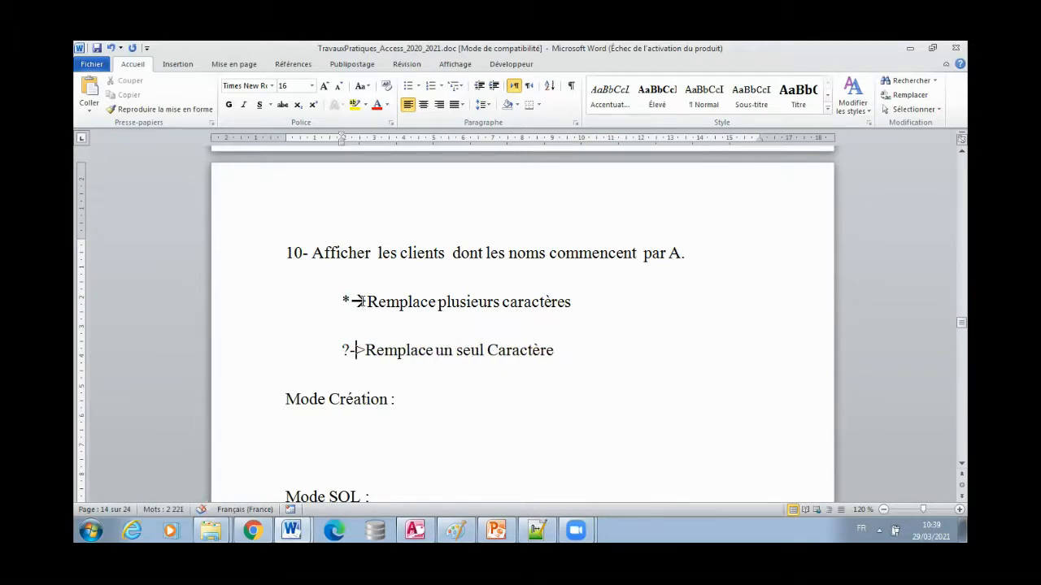
# - Replace the plain-text arrow after the question mark with the arrow symbol copied from the asterisk line, and add an empty line under "Mode Création :"
pyautogui.moveTo(361, 302); pyautogui.dragTo(350, 302)
pyautogui.hotkey('ctrl', 'c')
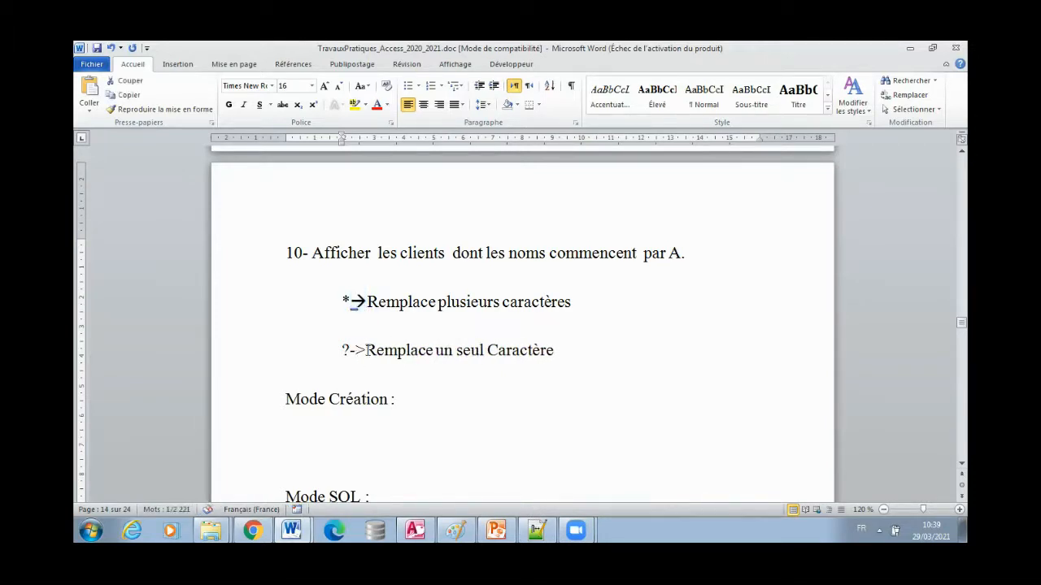
pyautogui.moveTo(366, 350); pyautogui.dragTo(352, 351)
pyautogui.hotkey('ctrl', 'v')
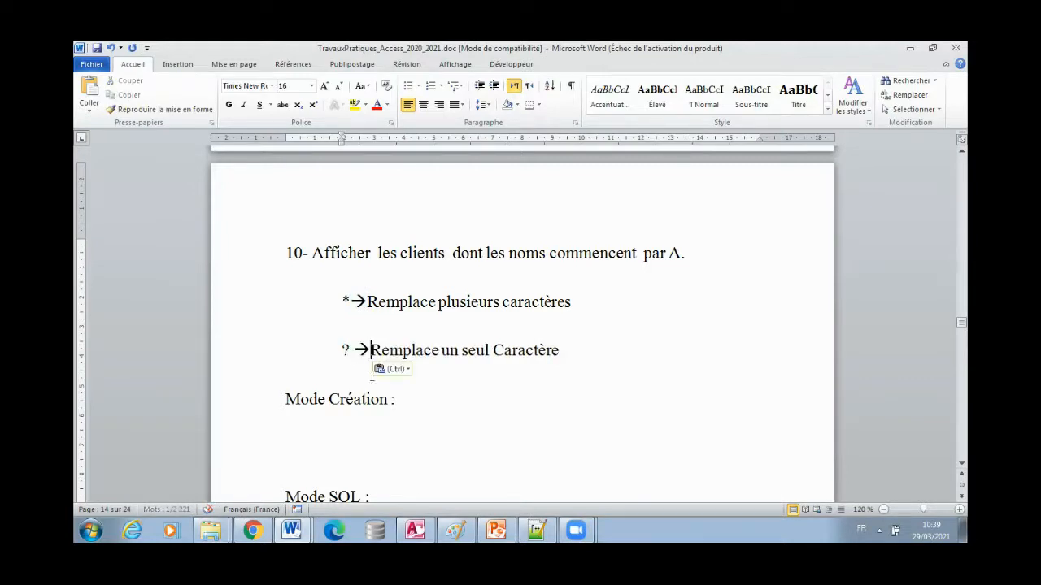
pyautogui.click(344, 378)
pyautogui.click(320, 299)
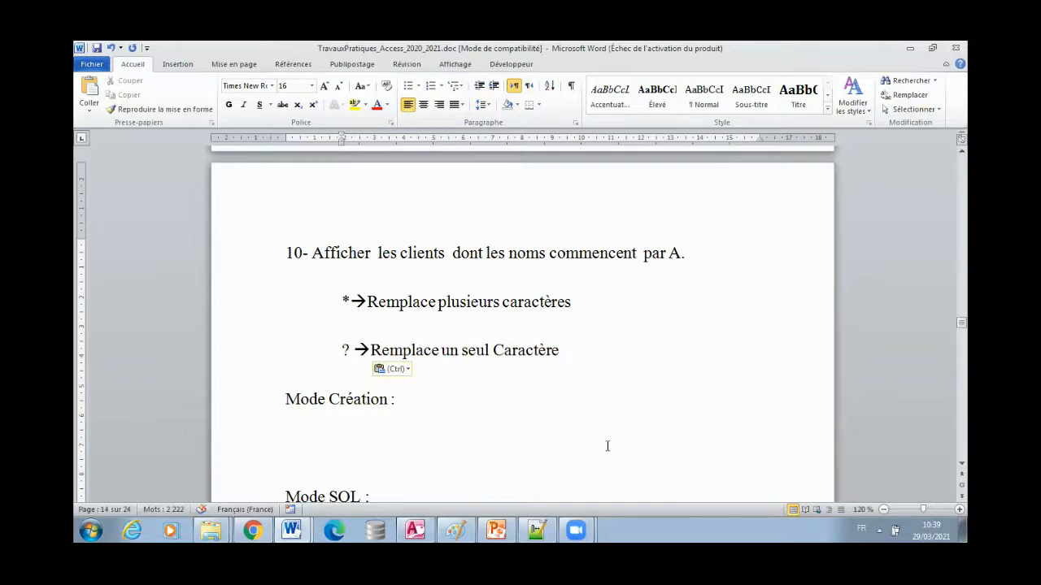
pyautogui.click(400, 407)
pyautogui.press('Return')
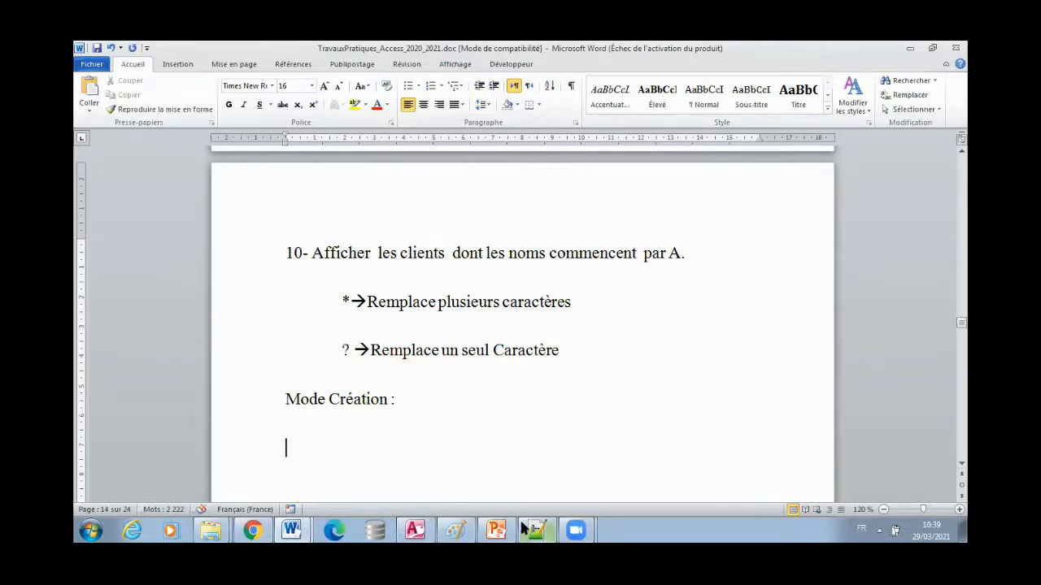
# - Switch to the Access database BD_gestion_commandes_v3 and close the open query, saving it as Requête9
pyautogui.click(422, 527)
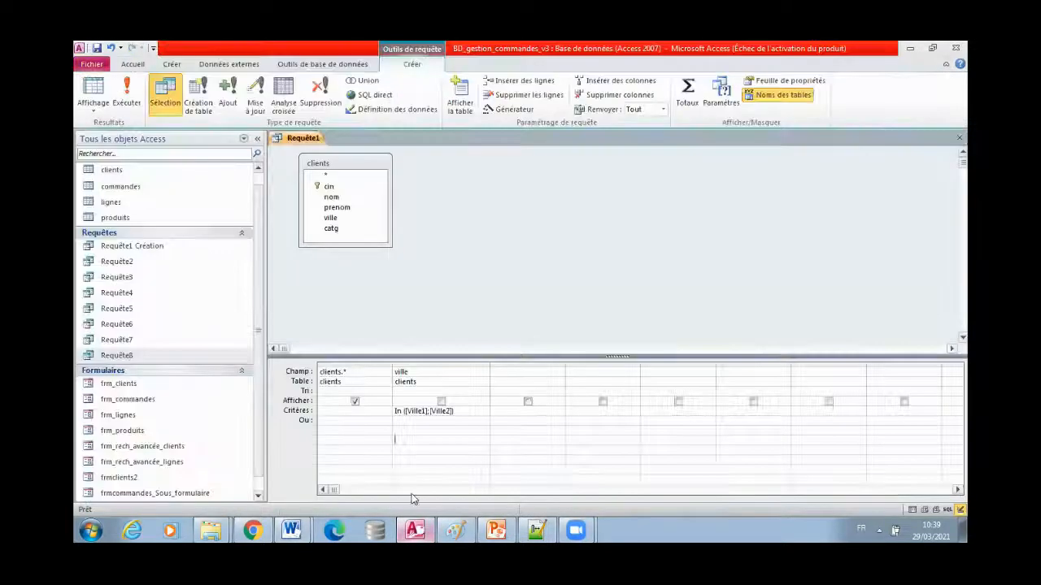
pyautogui.click(959, 138)
pyautogui.click(468, 317)
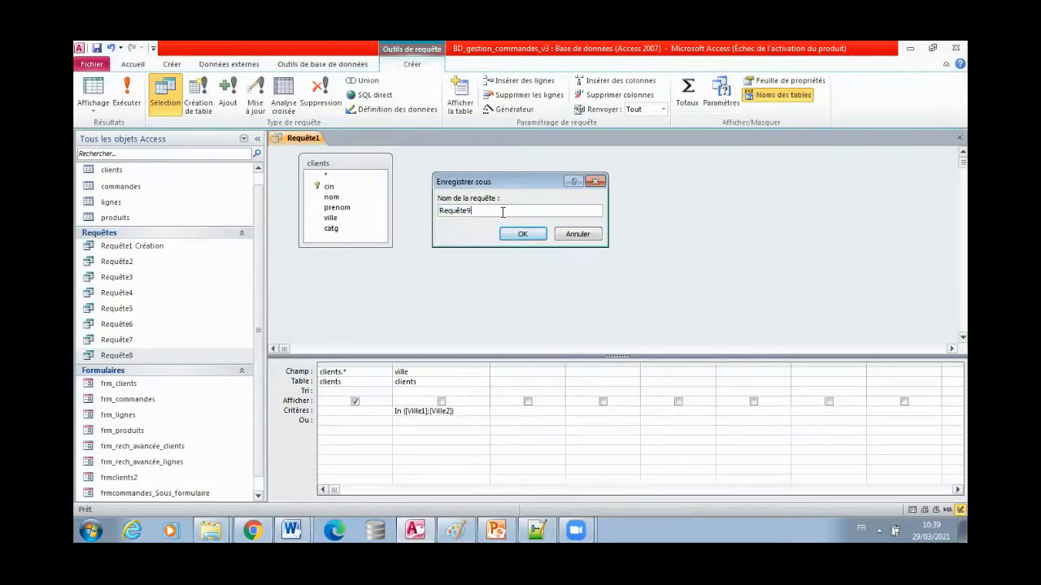
pyautogui.write('9')
pyautogui.click(520, 235)
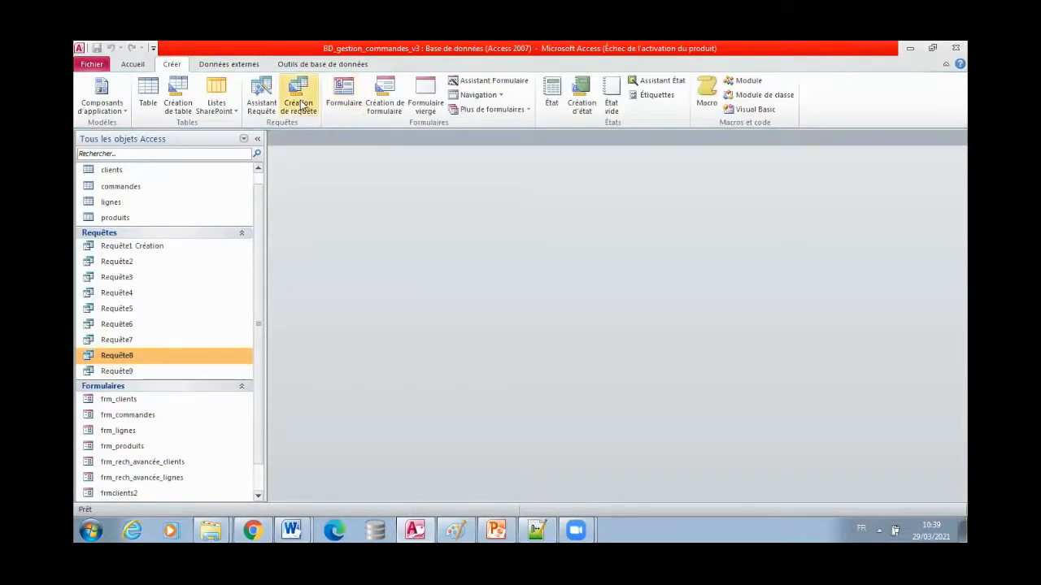
# - Create a new query in design view based on the clients table and output all its fields with clients.*
pyautogui.click(299, 102)
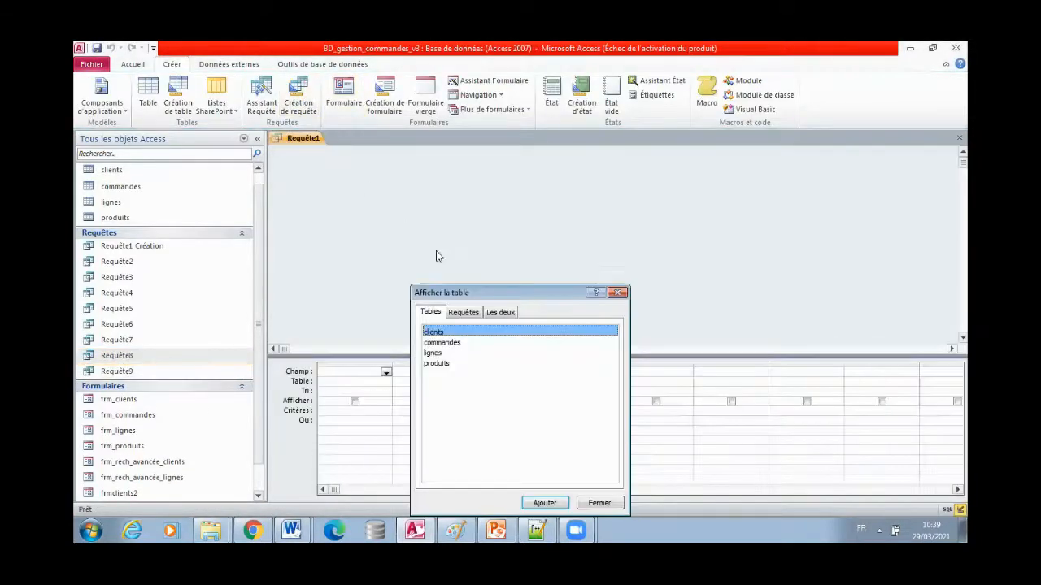
pyautogui.doubleClick(439, 332)
pyautogui.click(599, 502)
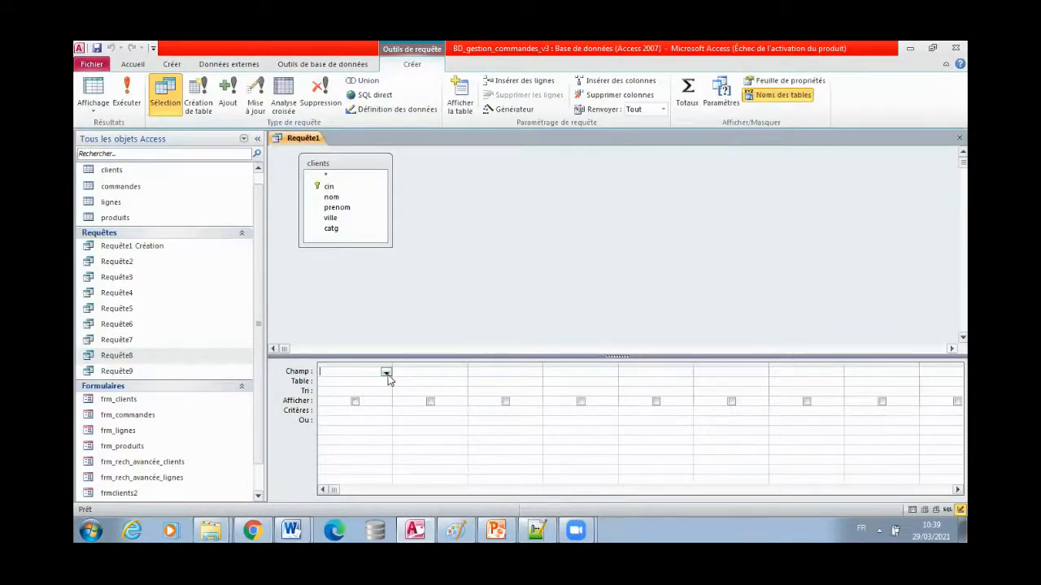
pyautogui.click(386, 372)
pyautogui.click(345, 381)
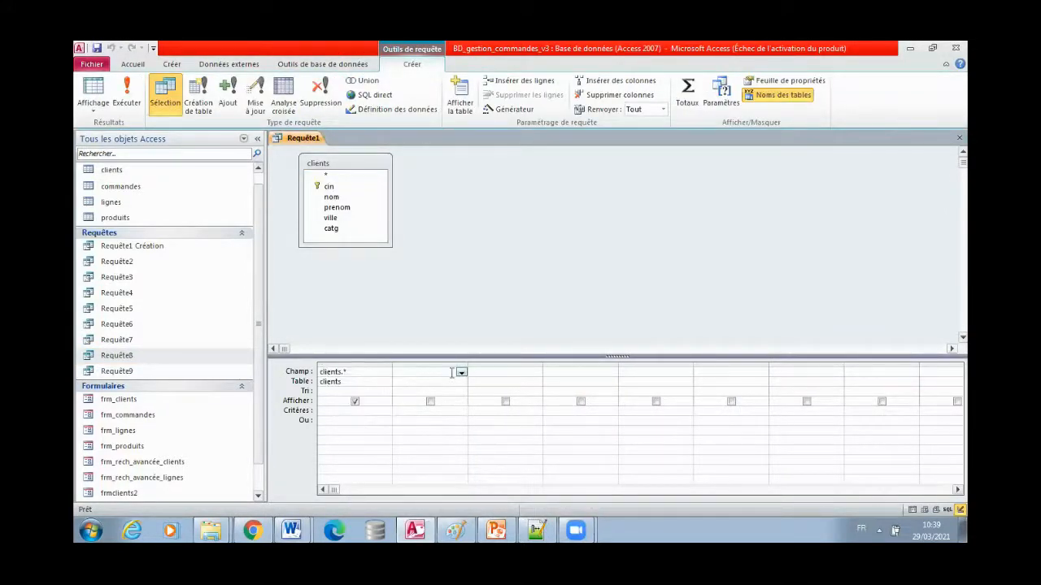
# - Add the nom field as the second query column with the criterion Comme "A*"
pyautogui.click(461, 372)
pyautogui.click(427, 399)
pyautogui.click(414, 409)
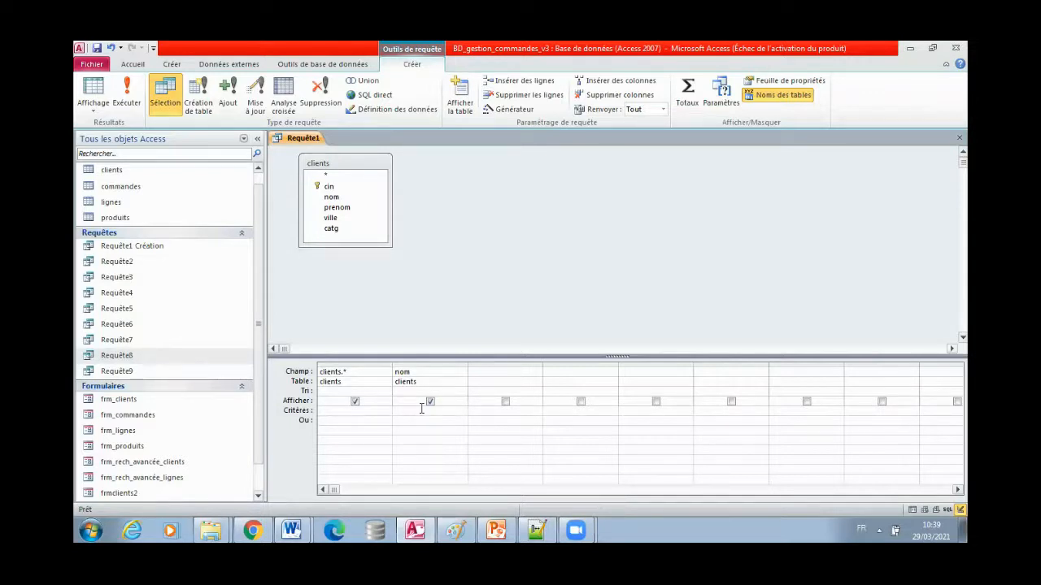
pyautogui.write('Comme "A*')
# - Run the query to check the client names in the clients.nom column, and return to design view
pyautogui.click(126, 93)
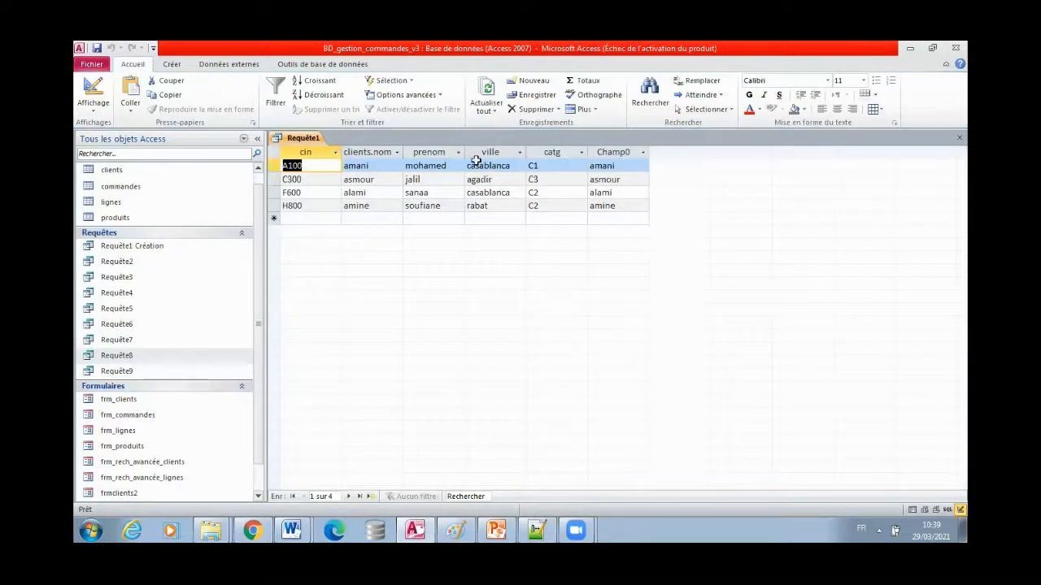
pyautogui.click(363, 152)
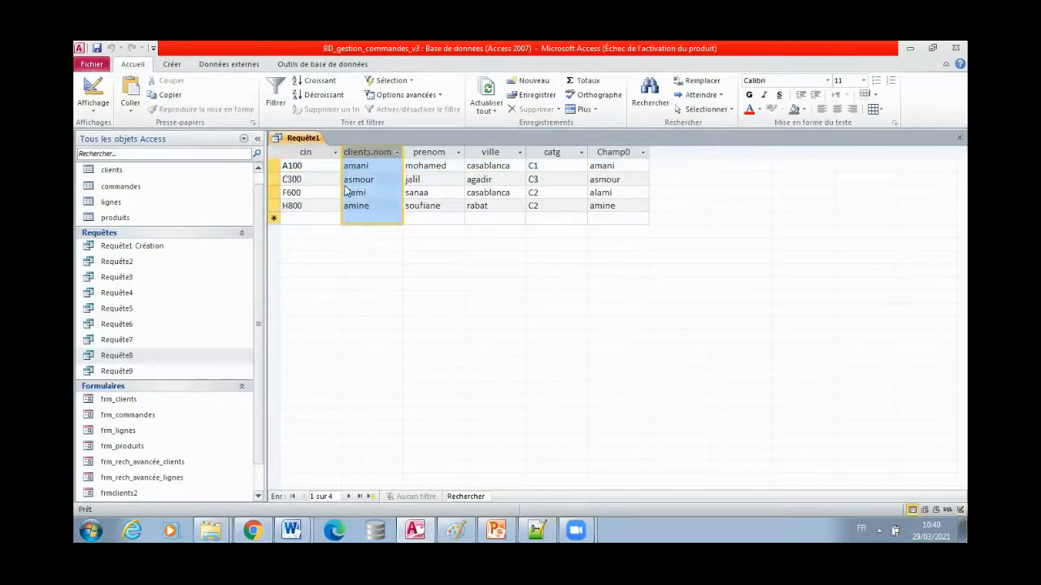
pyautogui.rightClick(303, 141)
pyautogui.click(325, 192)
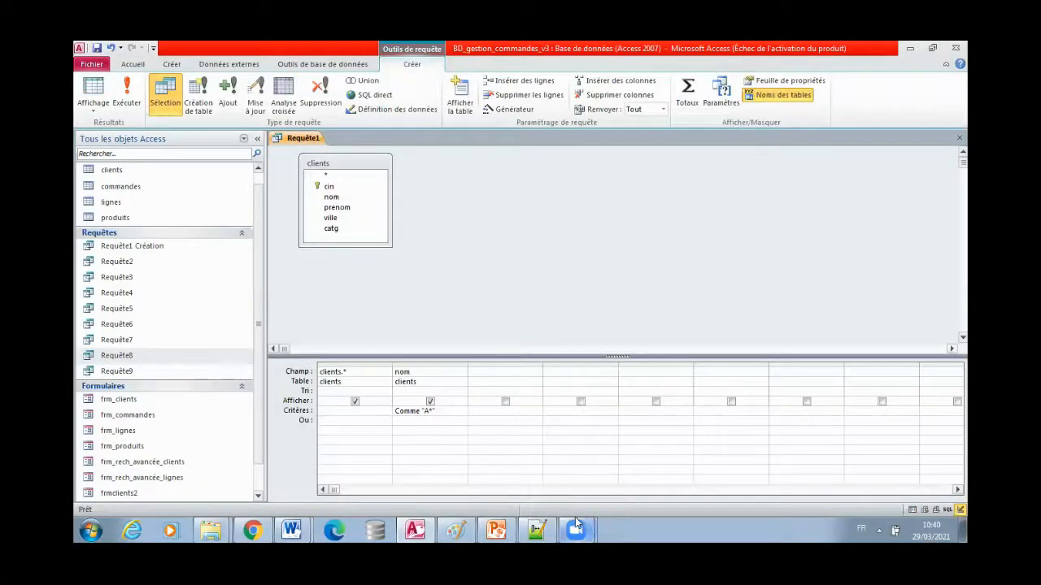
# - Switch to Paint, paste the query screenshot and select the design grid area holding the clients.* and nom columns
pyautogui.click(458, 530)
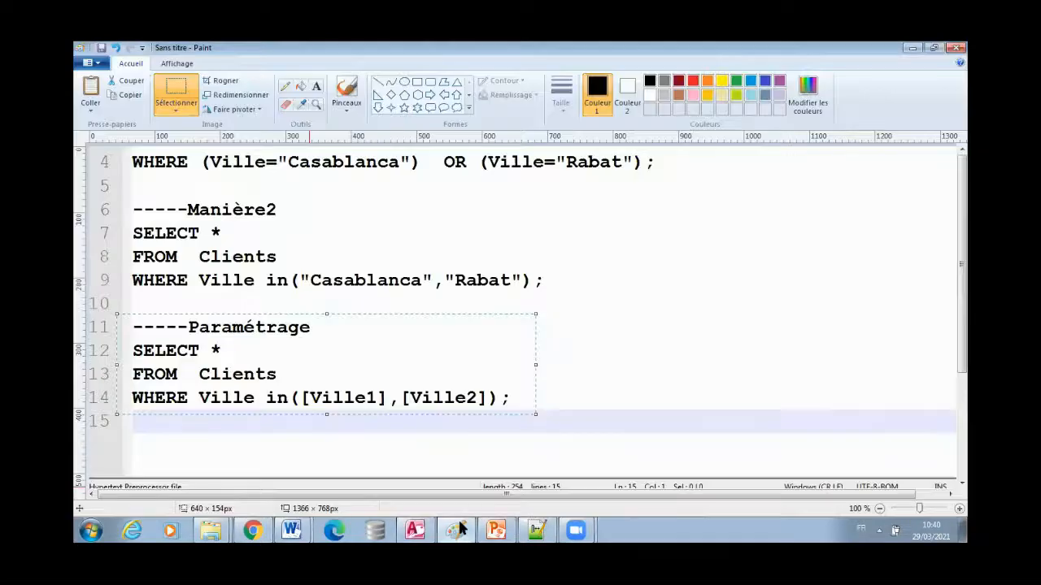
pyautogui.hotkey('ctrl', 'v')
pyautogui.moveTo(394, 392); pyautogui.dragTo(315, 246)
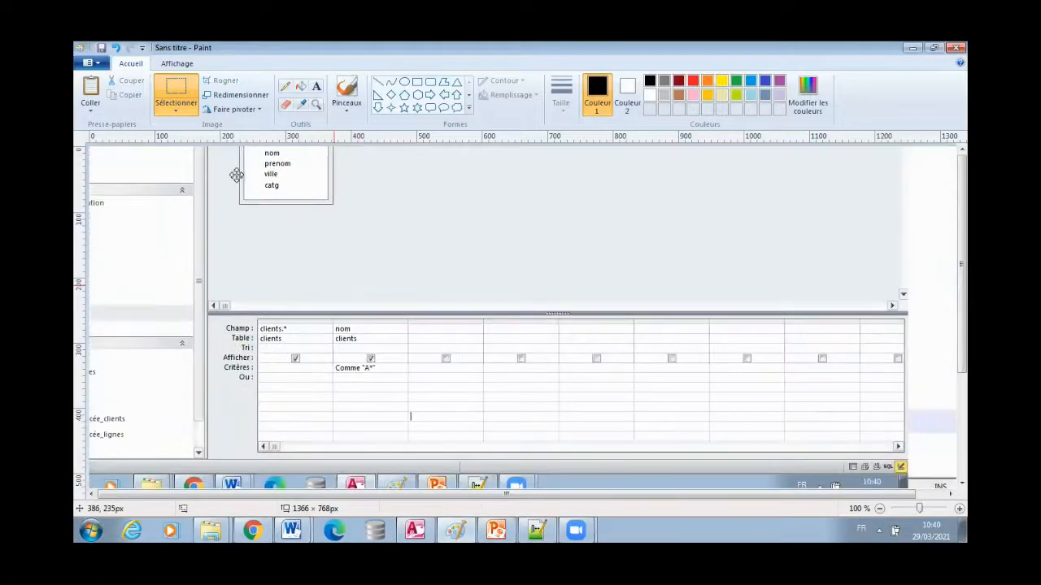
pyautogui.moveTo(210, 313); pyautogui.dragTo(404, 387)
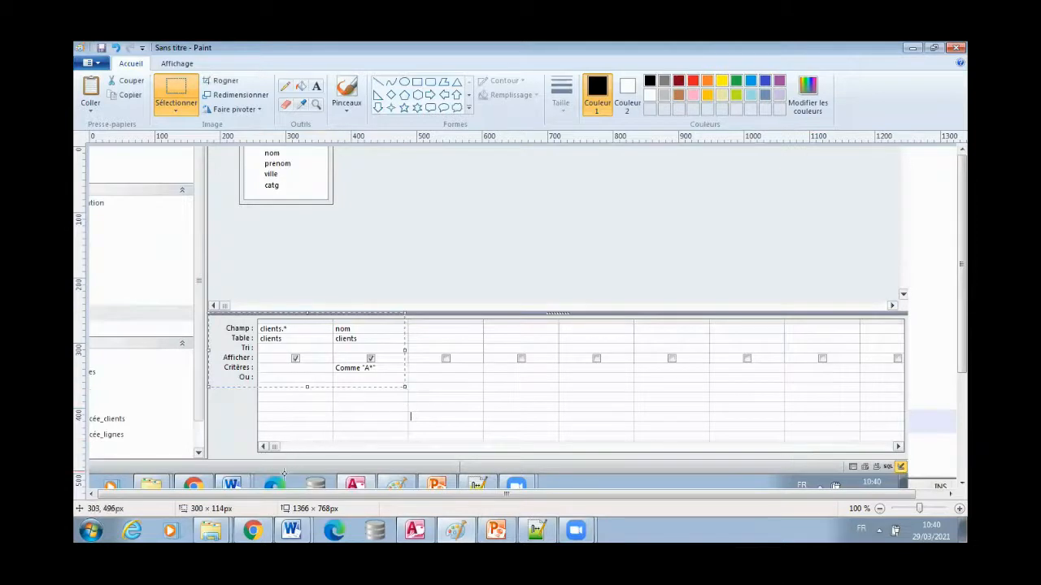
# - Switch to the Word worksheet and insert the design grid image under the "Mode Création :" heading, followed by a new line
pyautogui.click(291, 530)
pyautogui.click(318, 494)
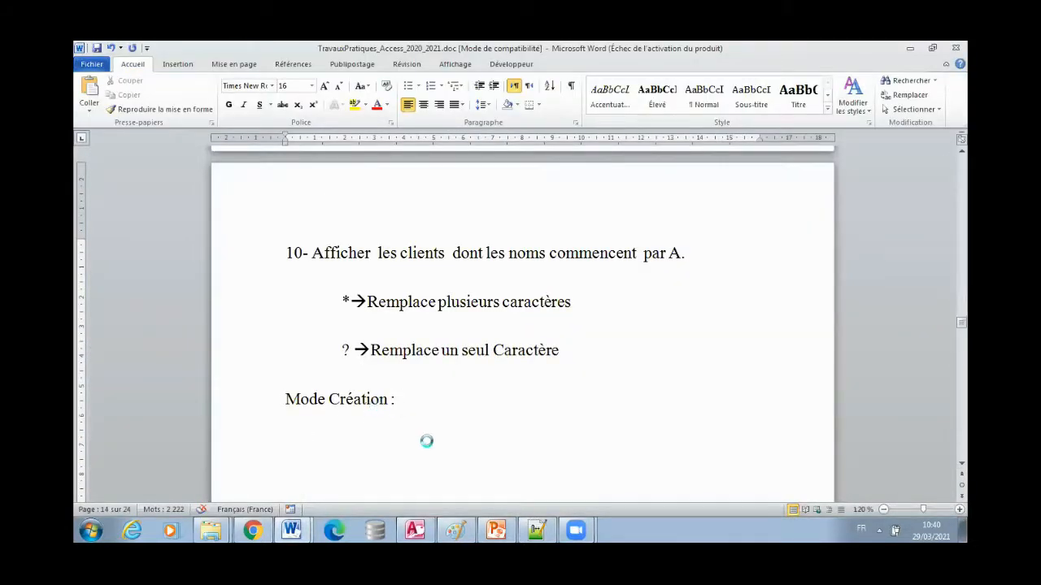
pyautogui.hotkey('ctrl', 'v')
pyautogui.press('Return')
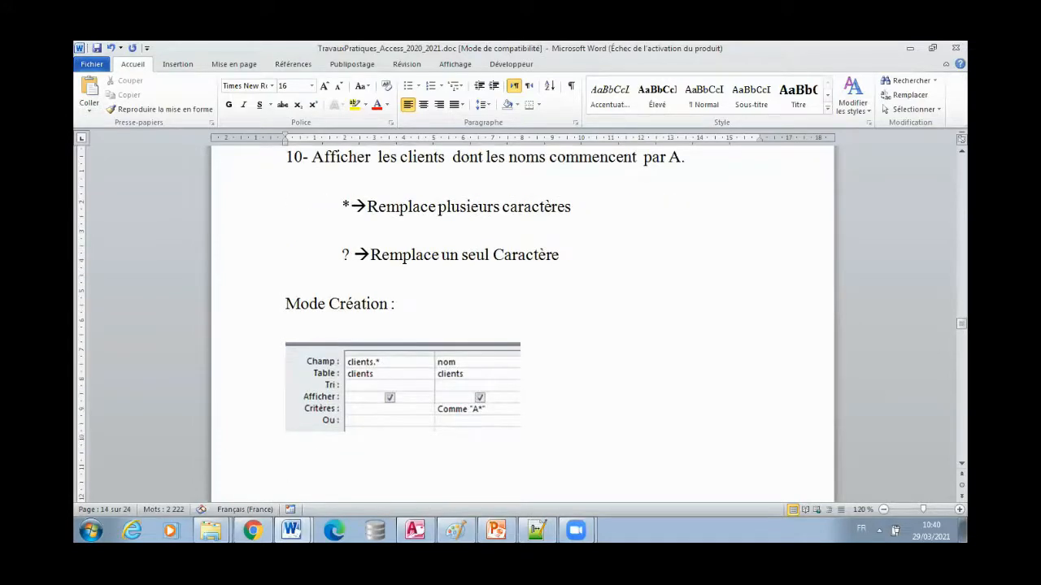
# - In Notepad++, copy the first query's lines up to WHERE into a new file and remove the -----Manière1 heading line
pyautogui.click(543, 530)
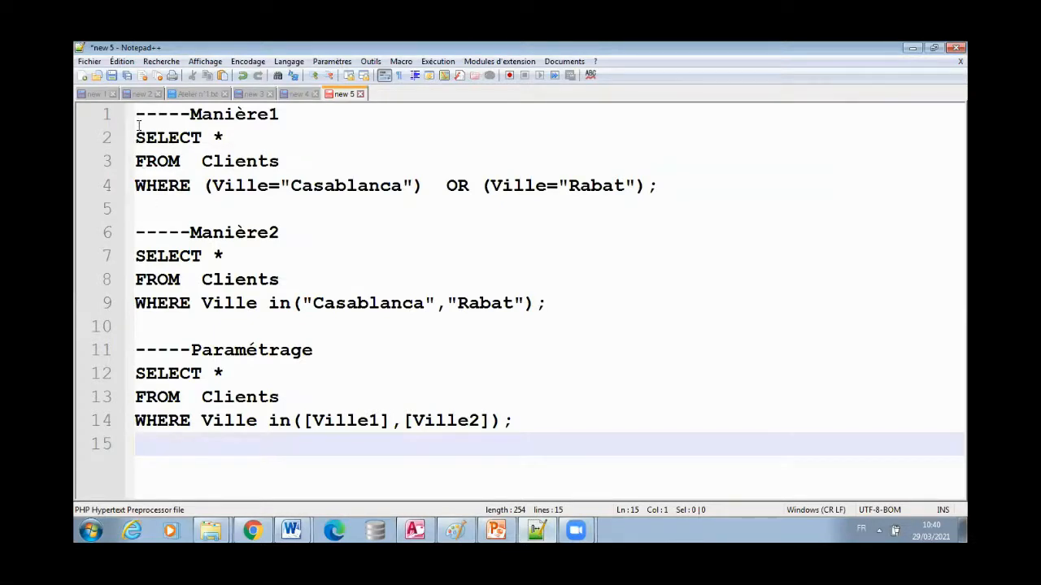
pyautogui.moveTo(139, 119); pyautogui.dragTo(279, 162)
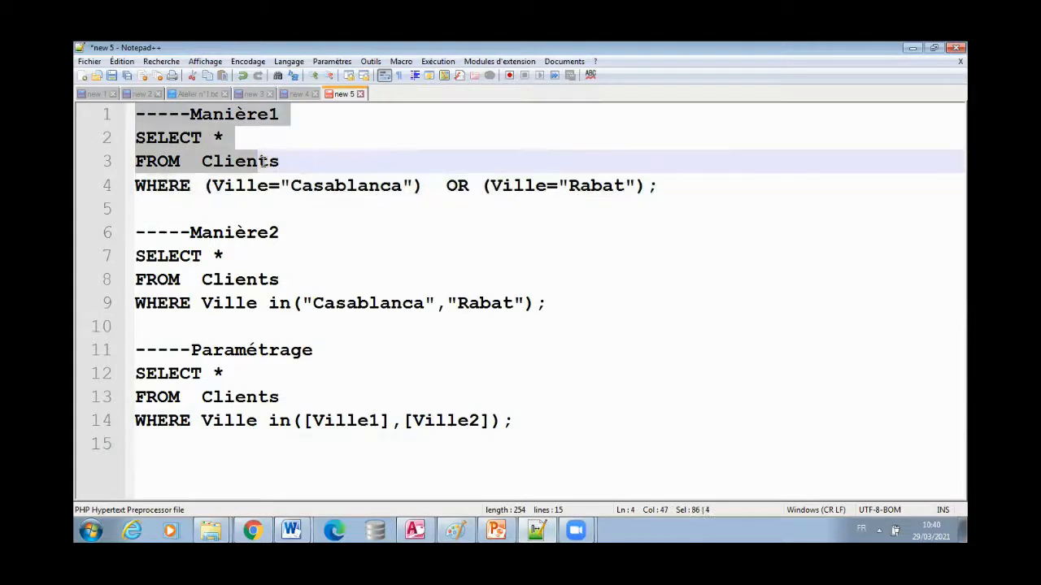
pyautogui.moveTo(221, 181); pyautogui.dragTo(196, 187)
pyautogui.hotkey('ctrl', 'c')
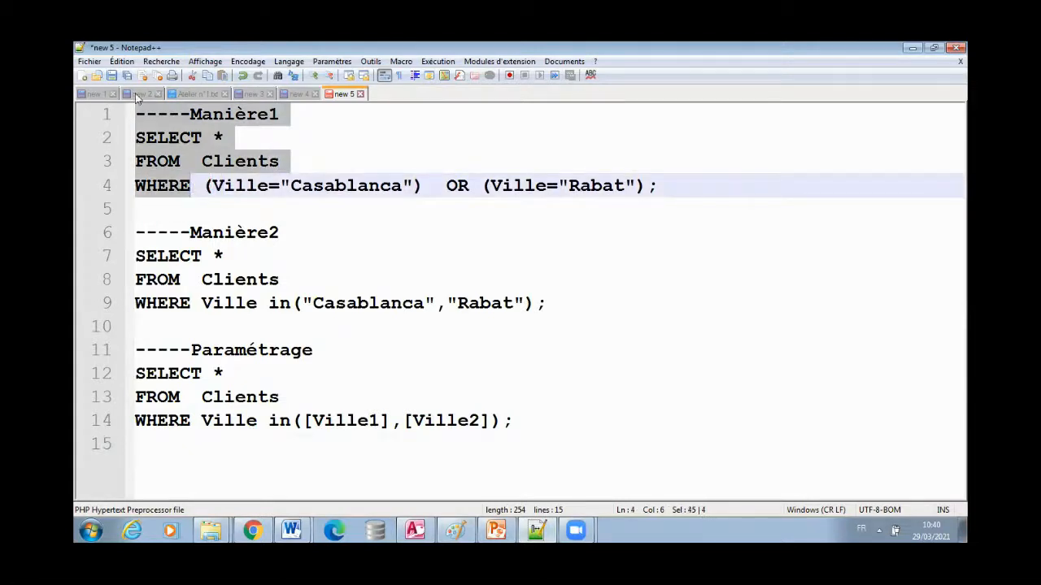
pyautogui.click(83, 74)
pyautogui.hotkey('ctrl', 'v')
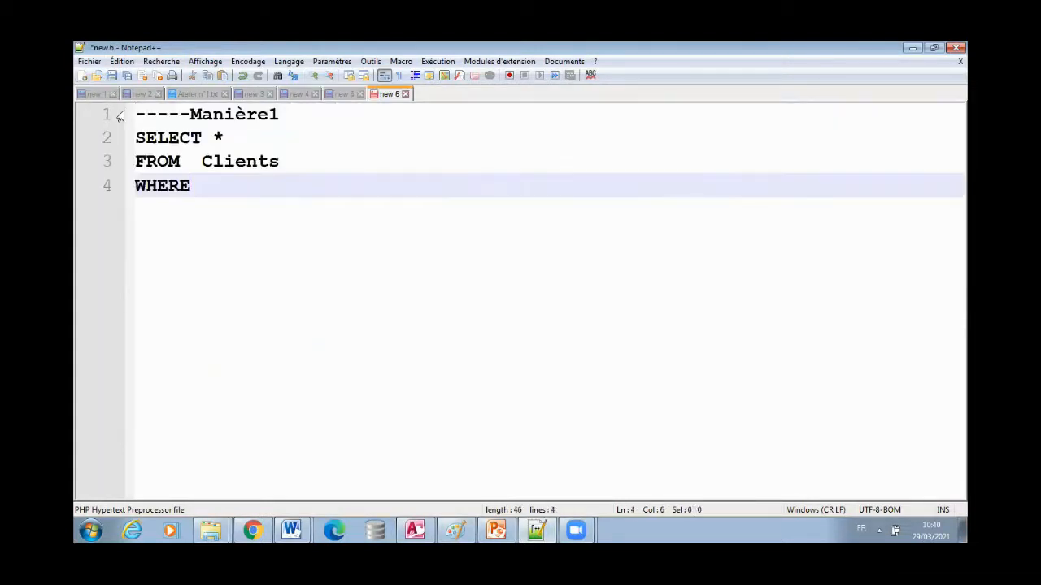
pyautogui.moveTo(137, 113); pyautogui.dragTo(373, 111)
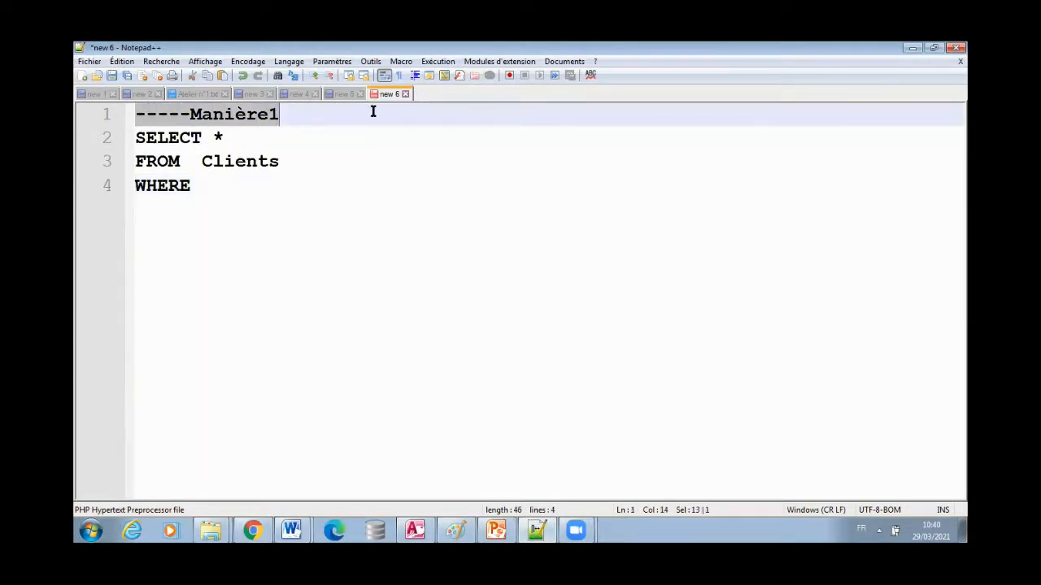
pyautogui.press('Delete')
pyautogui.press('Delete')
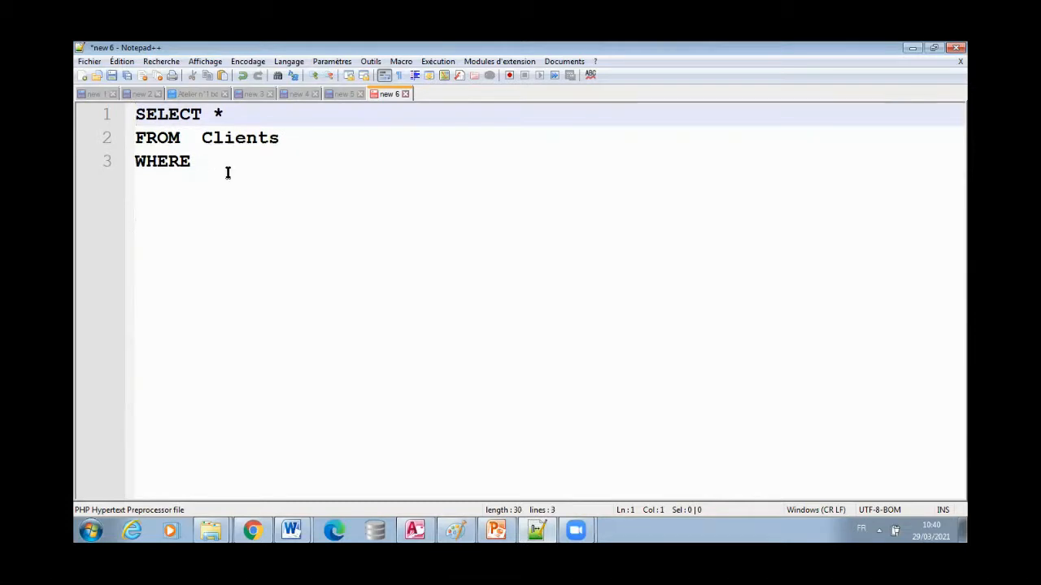
# - Complete the last line of the SQL statement as WHERE Nom Like "A*"; and start a new line
pyautogui.click(228, 171)
pyautogui.press('Delete')
pyautogui.write('Nom')
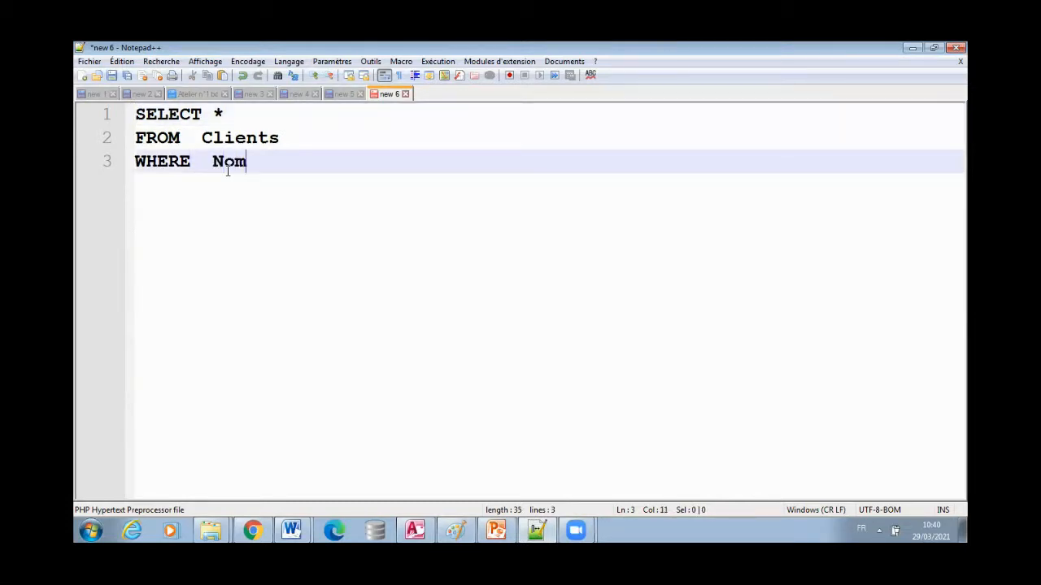
pyautogui.write(' Like "A*')
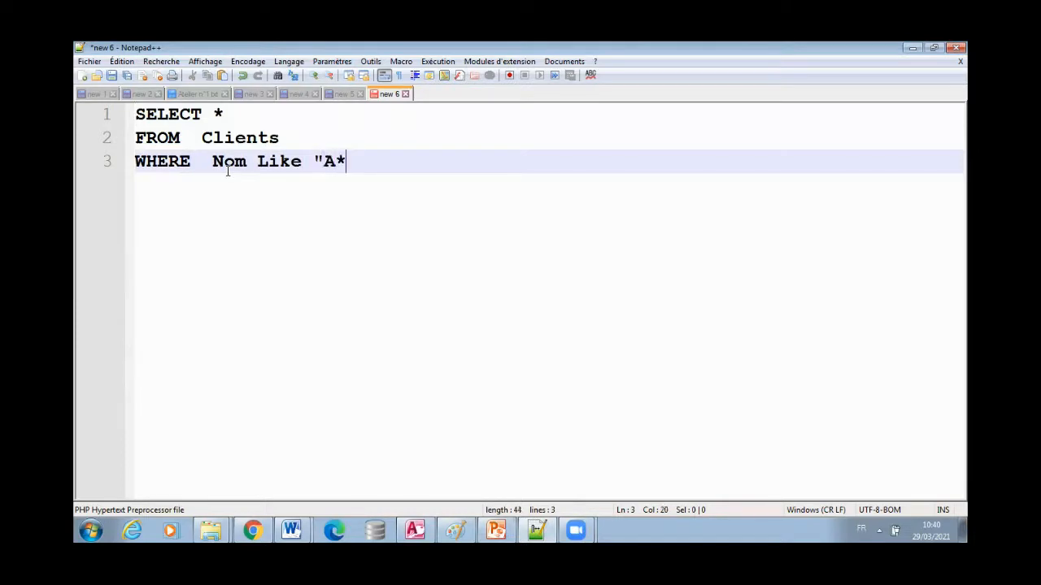
pyautogui.write('";')
pyautogui.press('Return')
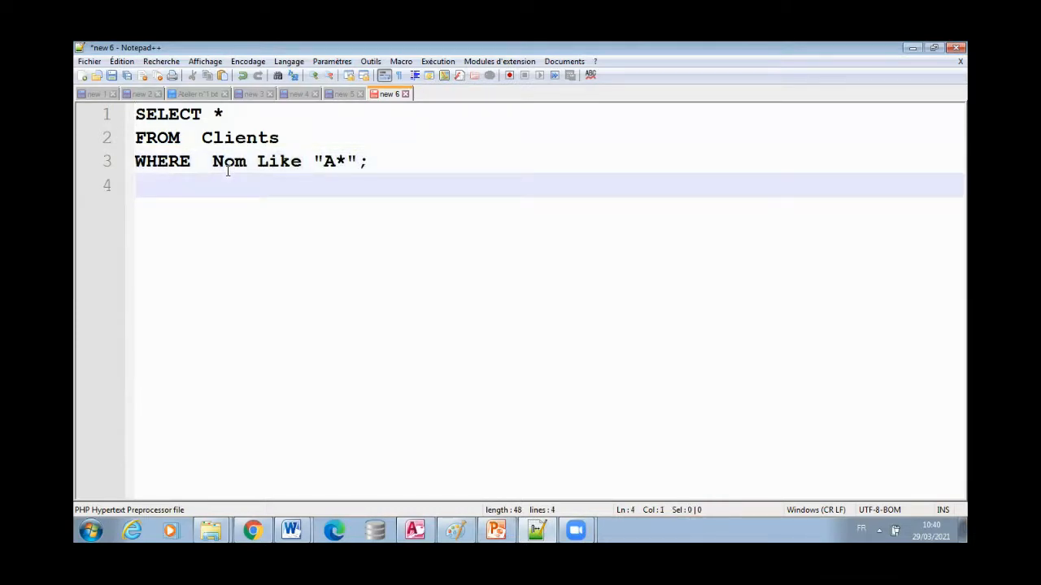
# - Switch to Paint, paste the Notepad++ screenshot and select the three lines of the SQL statement
pyautogui.click(457, 530)
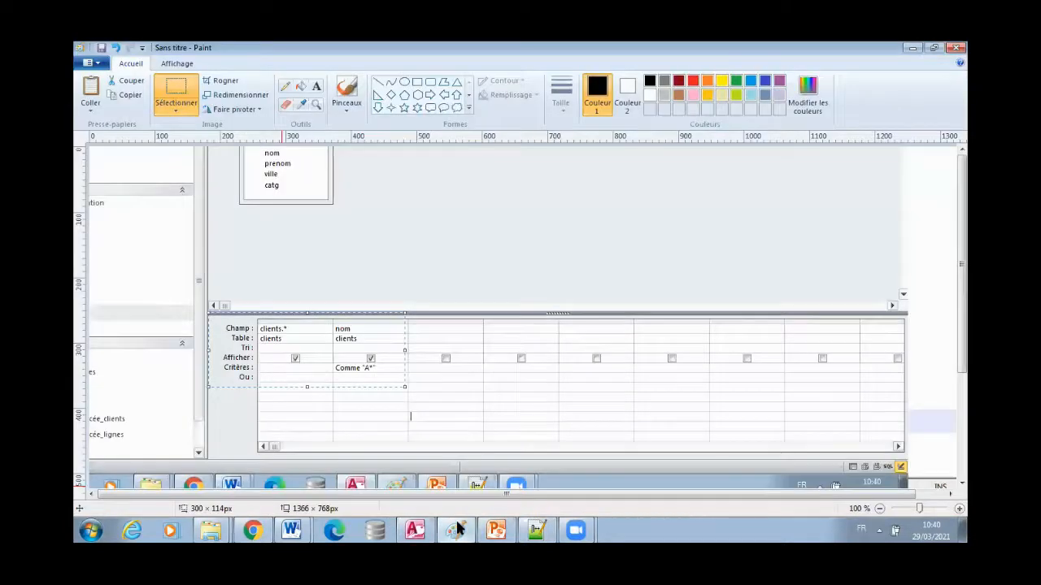
pyautogui.hotkey('ctrl', 'v')
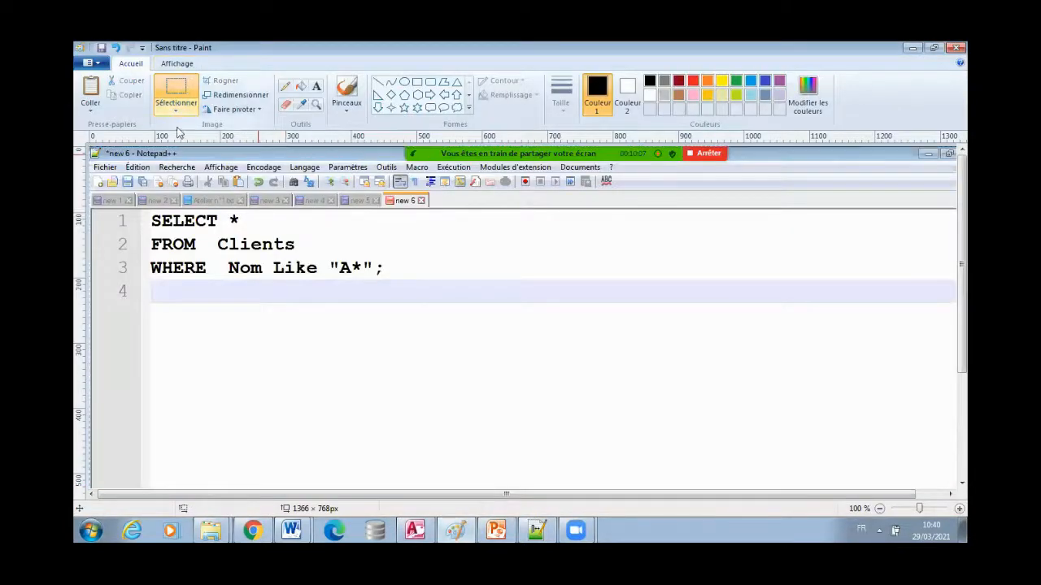
pyautogui.click(176, 91)
pyautogui.moveTo(142, 213)
pyautogui.mouseDown()
pyautogui.moveTo(349, 282)
pyautogui.moveTo(400, 285)
pyautogui.mouseUp()
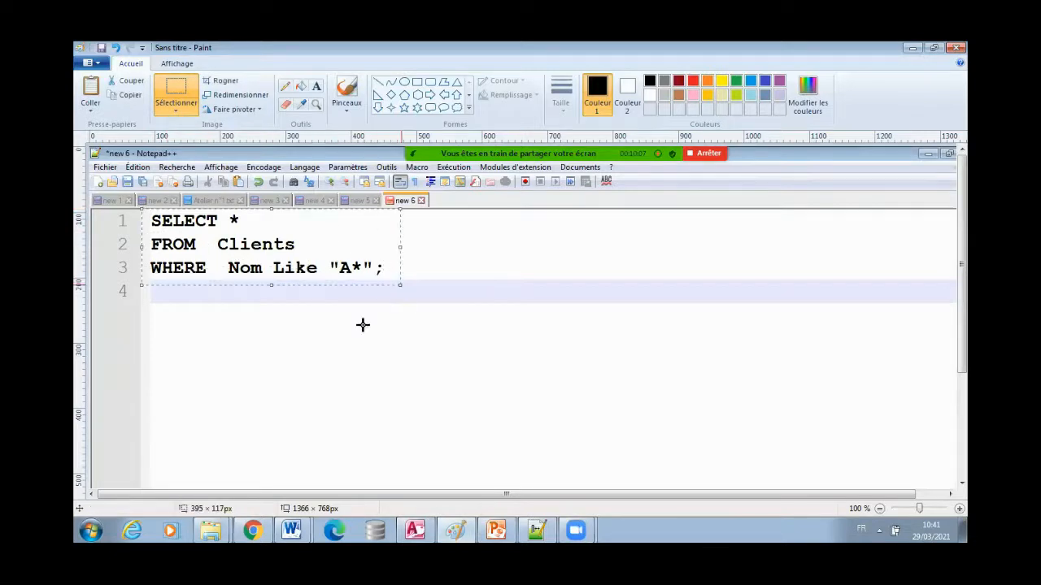
# - Switch to Word and insert the SQL statement image below the design grid image of question 10
pyautogui.moveTo(291, 530)
pyautogui.click(293, 500)
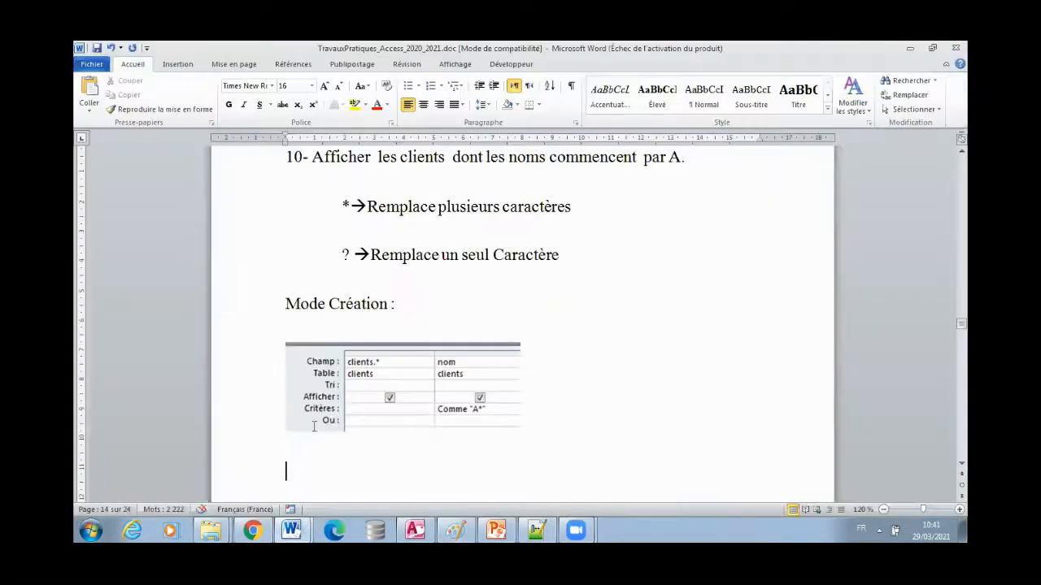
pyautogui.hotkey('ctrl', 'v')
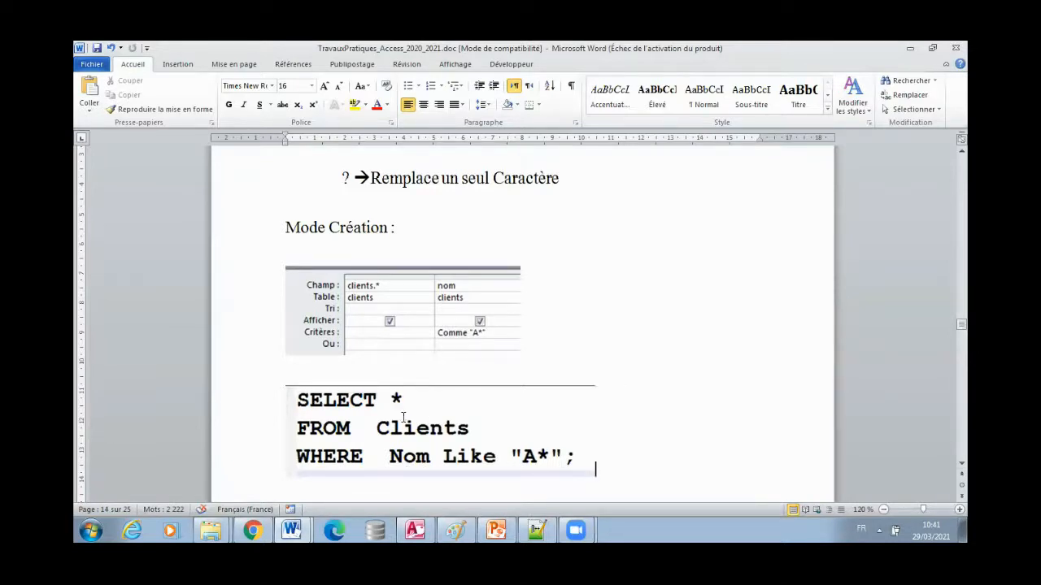
# - Move the "Mode SQL :" heading from below the SQL image to the space between the design grid and the SQL image
pyautogui.scroll(-2, 386, 406)
pyautogui.moveTo(285, 484); pyautogui.dragTo(390, 481)
pyautogui.hotkey('ctrl', 'c')
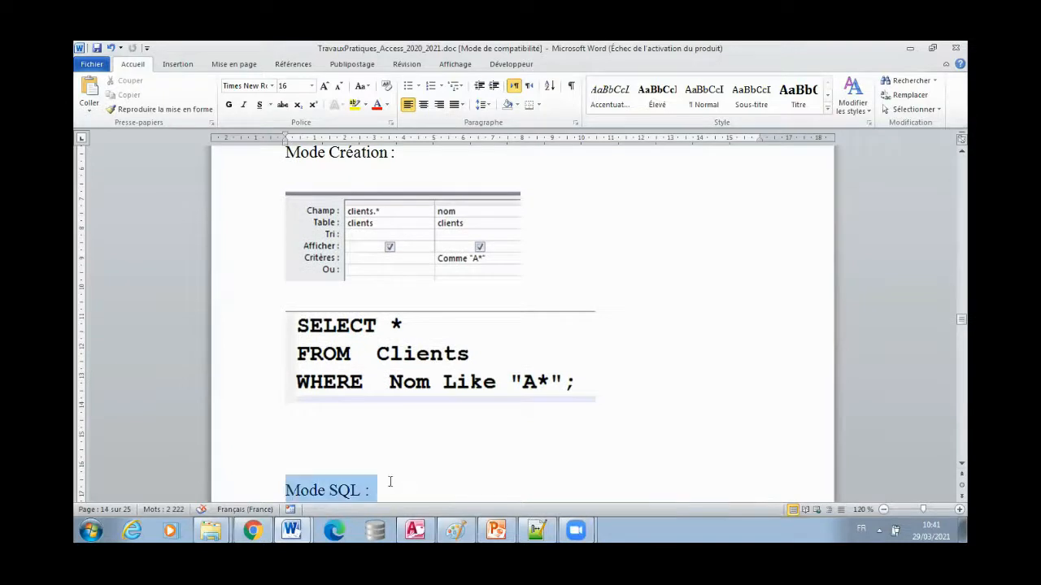
pyautogui.press('Delete')
pyautogui.click(297, 303)
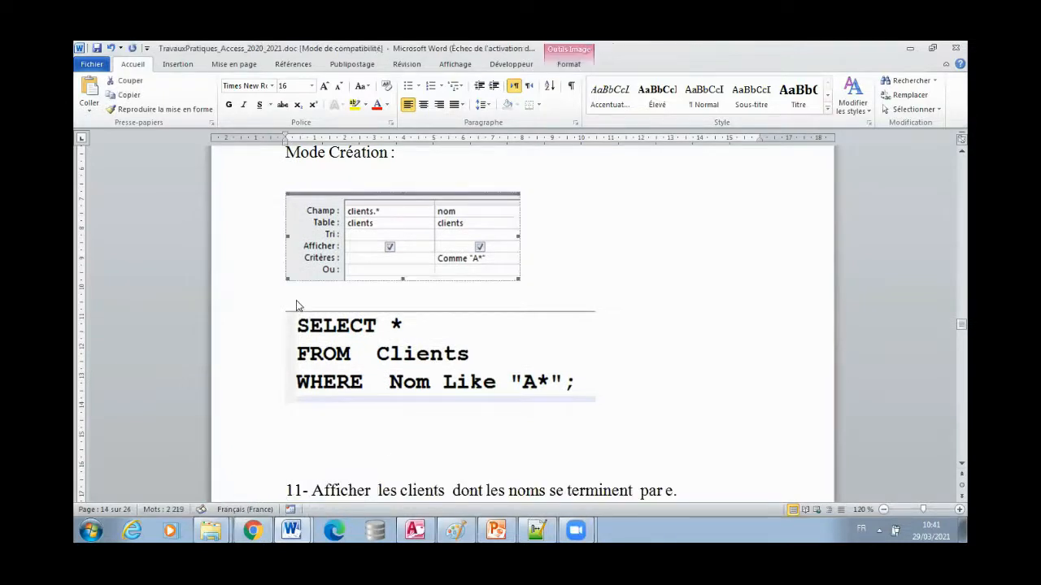
pyautogui.click(532, 271)
pyautogui.press('Return')
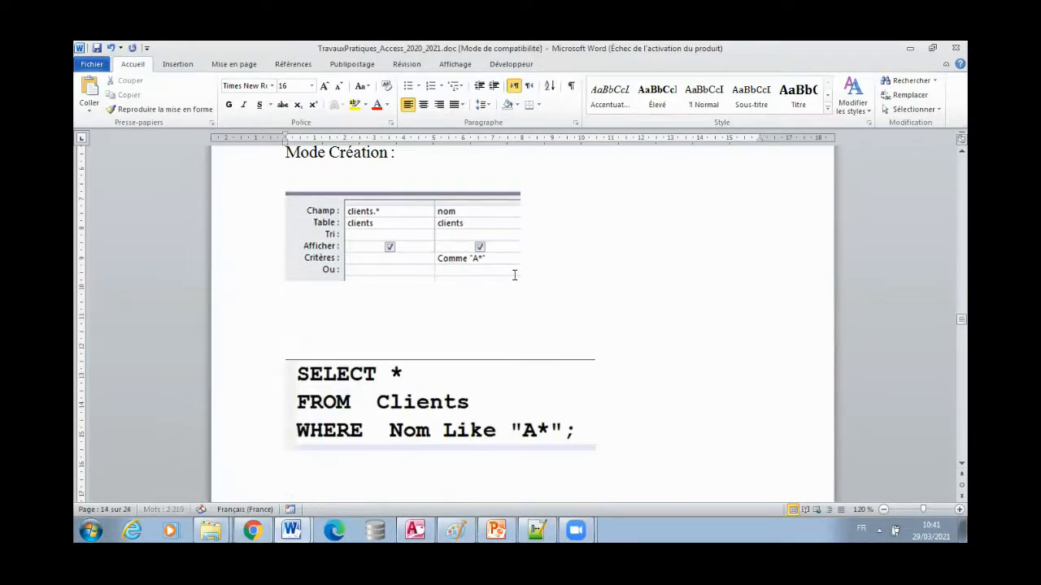
pyautogui.hotkey('ctrl', 'v')
pyautogui.press('Delete')
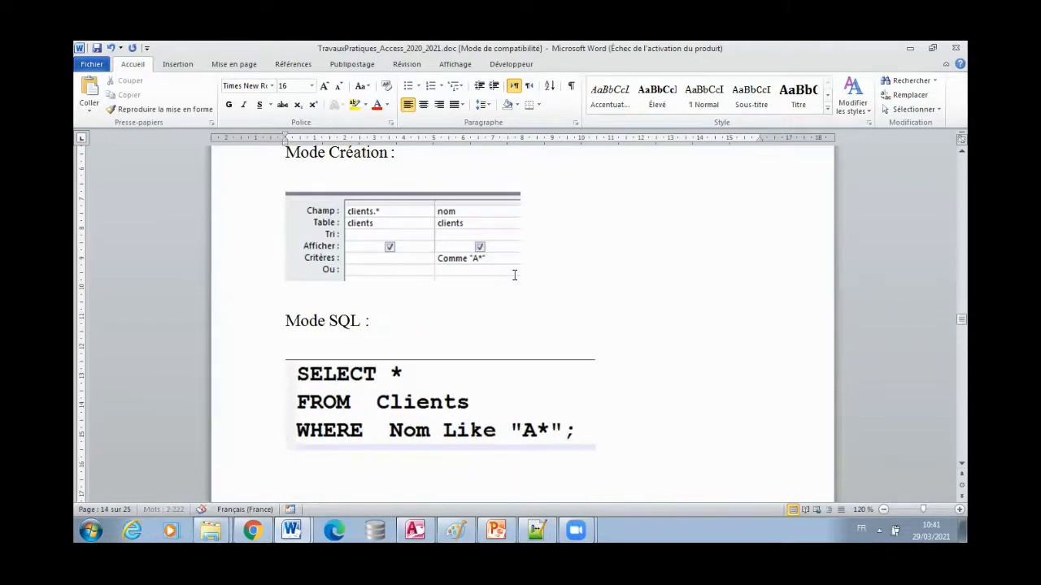
# - Add the heading "Paramétrage :" on a new line below the SQL image
pyautogui.click(623, 444)
pyautogui.press('Return')
pyautogui.write('Paramétrage :')
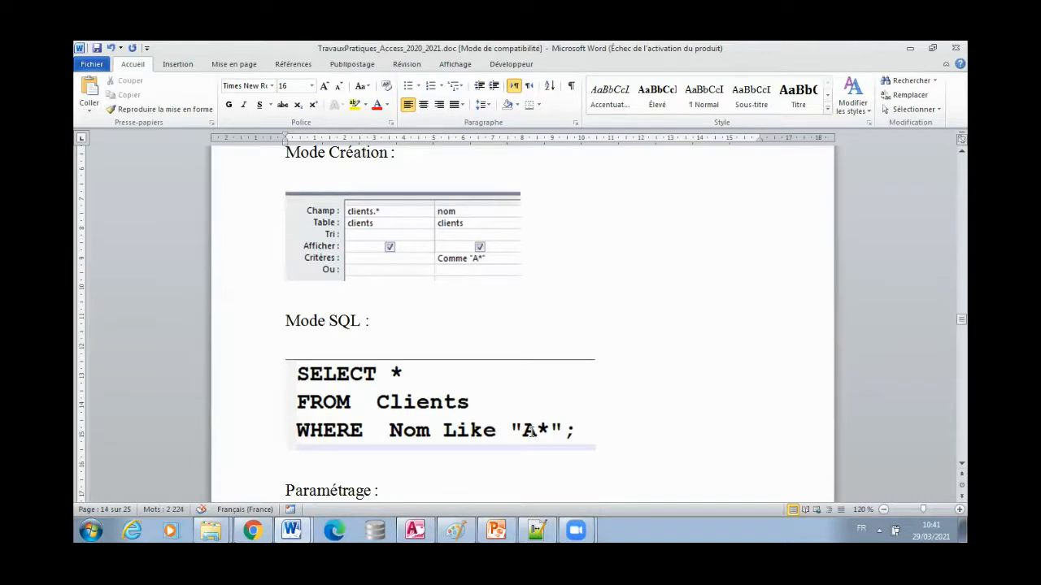
pyautogui.scroll(-1, 532, 432)
pyautogui.click(324, 461)
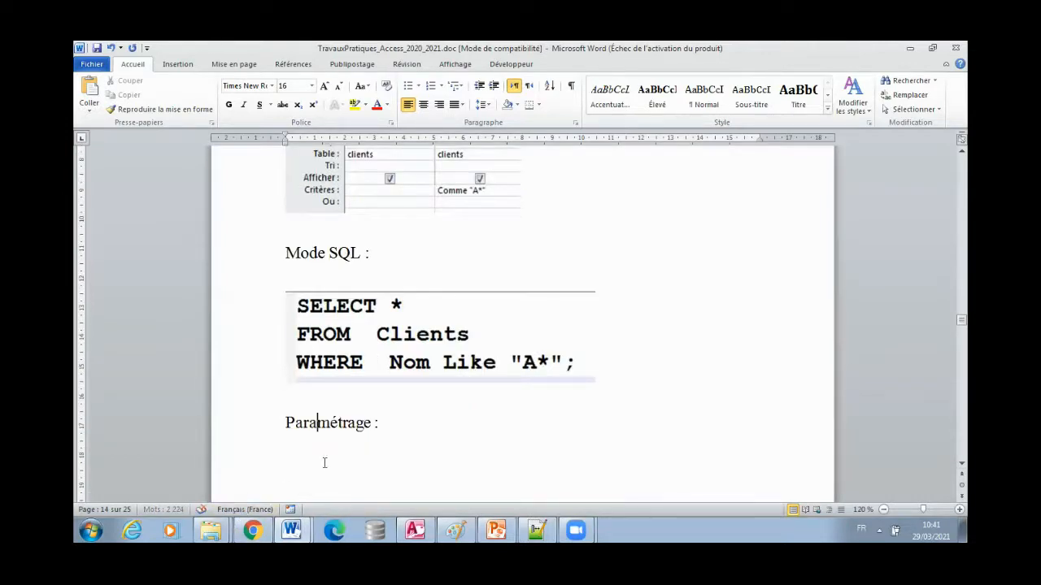
# - Switch to Access, set the nom criterion to Comme [Entrer votre Lettre] & "*" and widen the column to fit it
pyautogui.click(414, 531)
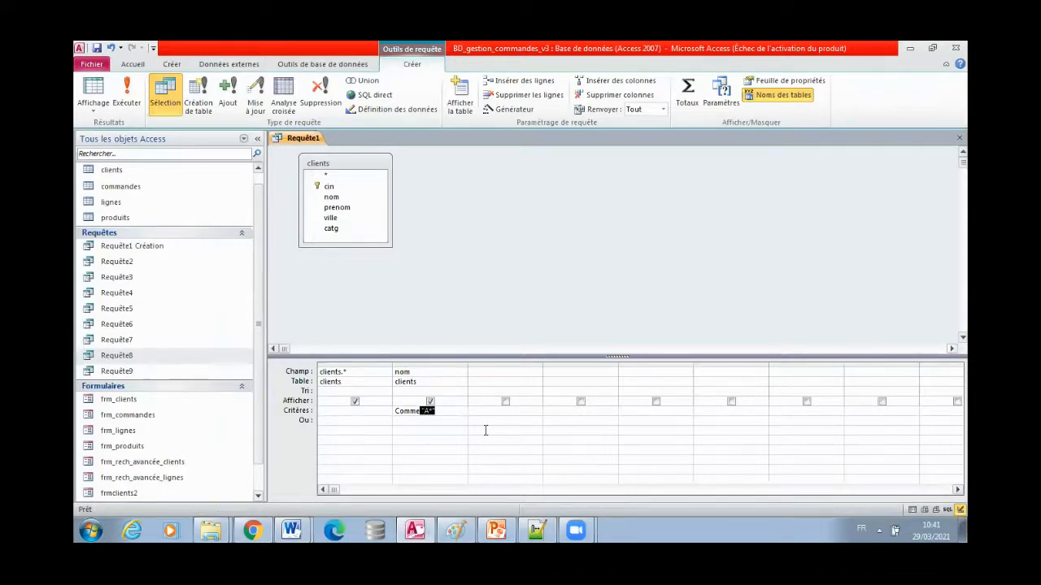
pyautogui.press('BackSpace')
pyautogui.write('Lettre] &')
pyautogui.click(436, 442)
pyautogui.moveTo(467, 363); pyautogui.dragTo(525, 365)
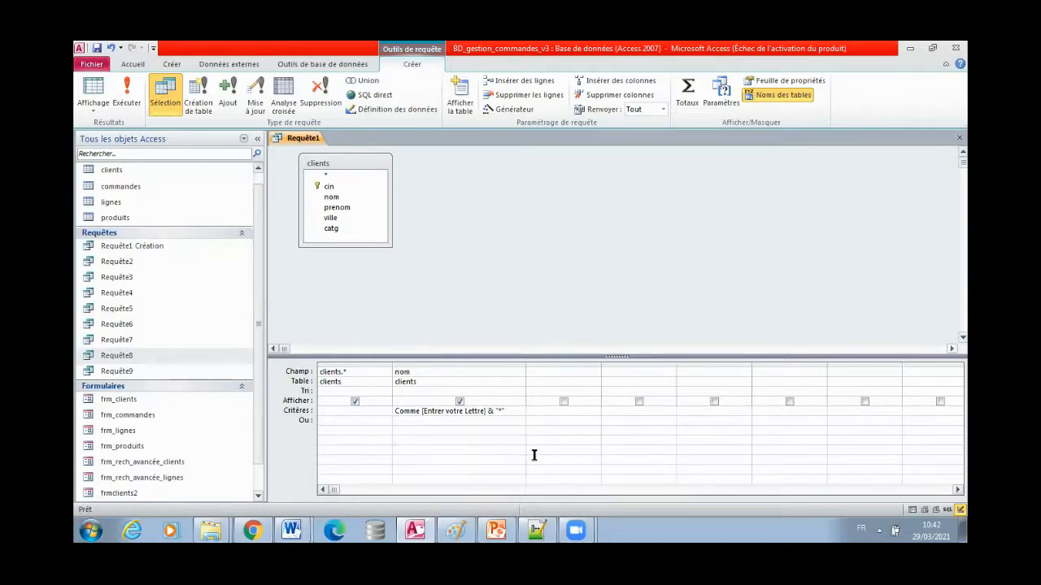
# - Run the parameter query, paste a screenshot of its prompt into Paint and select the "Entrer une valeur de paramètre" dialog
pyautogui.click(132, 96)
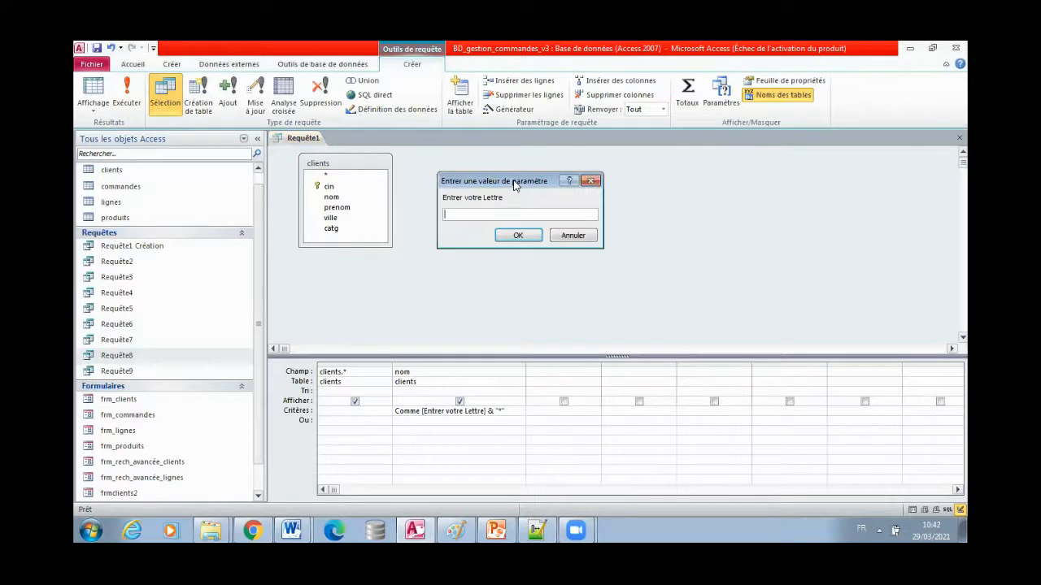
pyautogui.moveTo(514, 186); pyautogui.dragTo(390, 282)
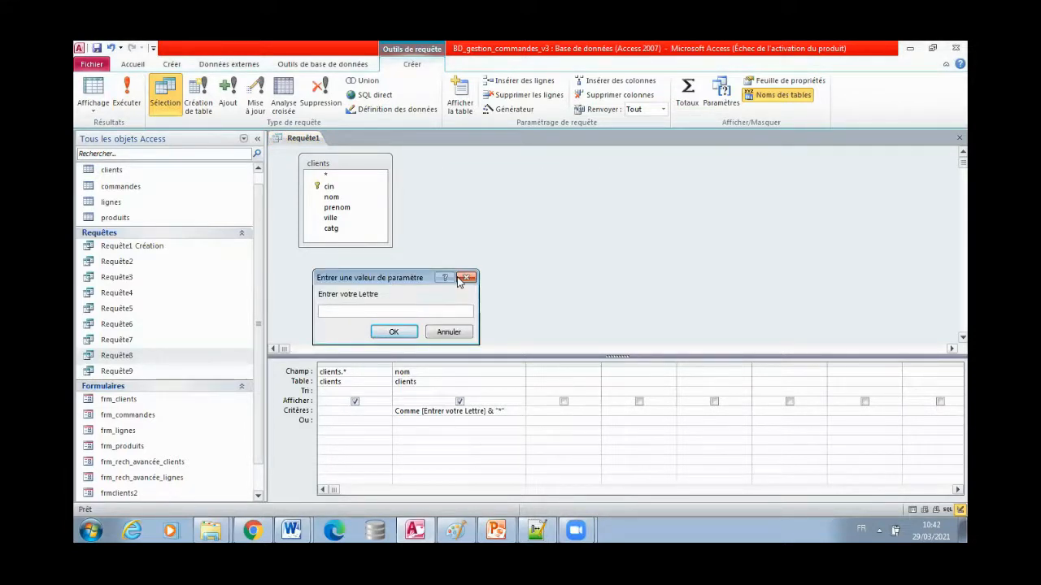
pyautogui.click(459, 529)
pyautogui.hotkey('ctrl', 'v')
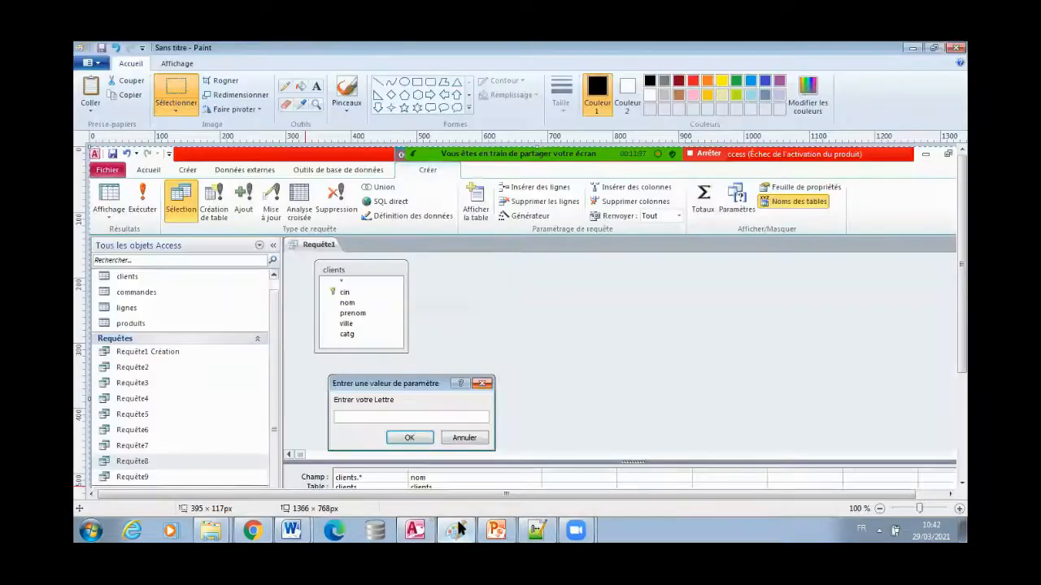
pyautogui.moveTo(329, 255); pyautogui.dragTo(275, 171)
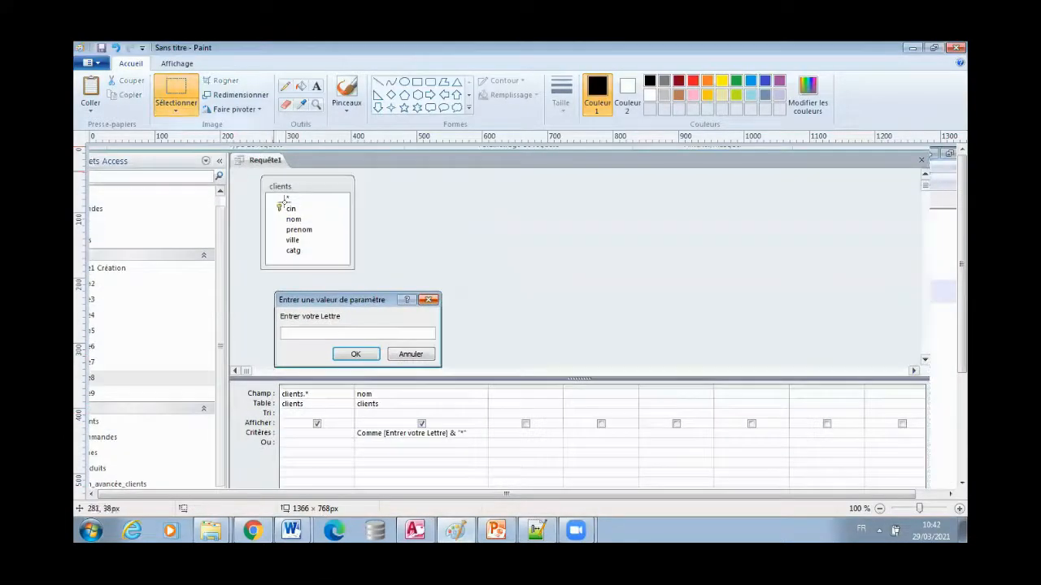
pyautogui.moveTo(274, 290); pyautogui.dragTo(446, 372)
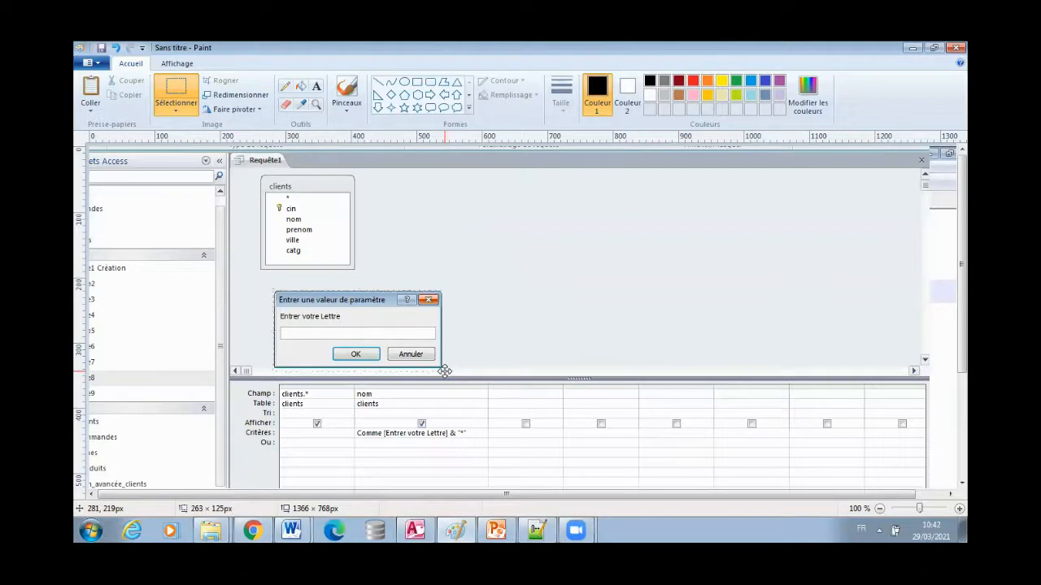
# - Switch to Word and insert the parameter dialog image under the "Paramétrage :" heading, followed by a new line
pyautogui.click(293, 529)
pyautogui.click(342, 497)
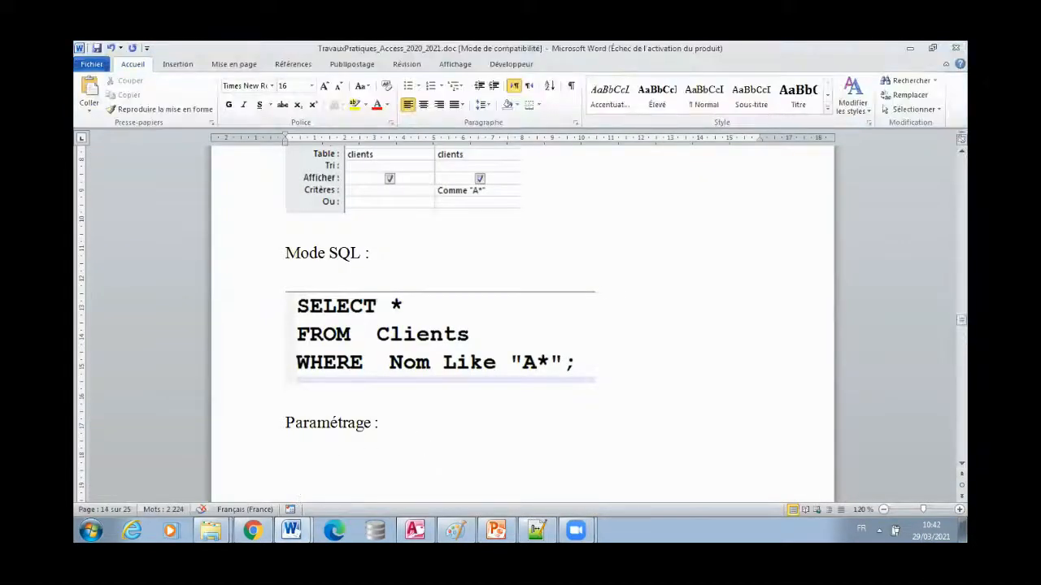
pyautogui.hotkey('ctrl', 'v')
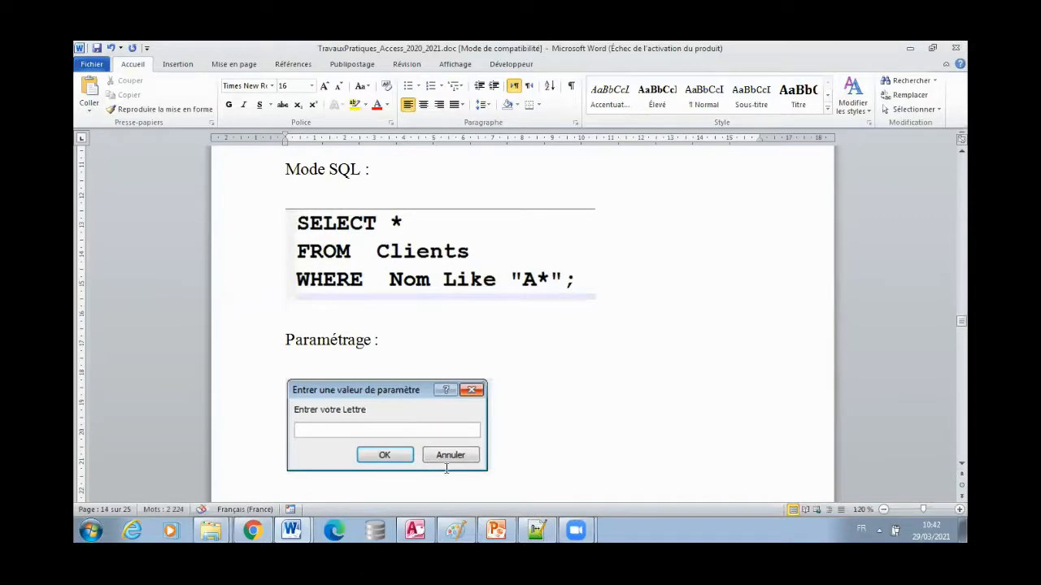
pyautogui.press('Return')
# - Switch to Paint, copy the query design grid with its nom criterion, and insert it in Word below the parameter dialog image
pyautogui.click(463, 528)
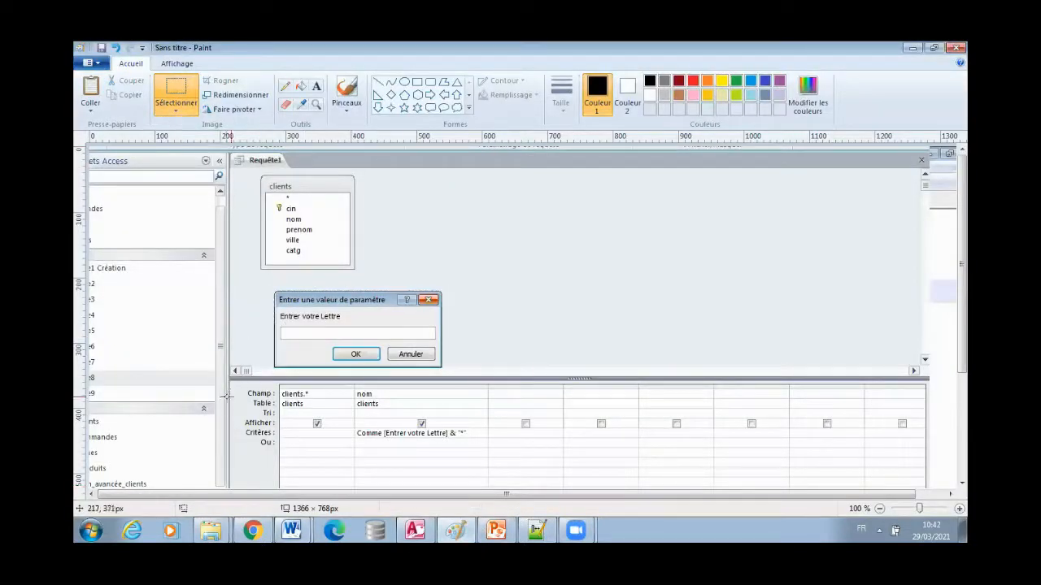
pyautogui.moveTo(235, 387); pyautogui.dragTo(491, 451)
pyautogui.moveTo(311, 528)
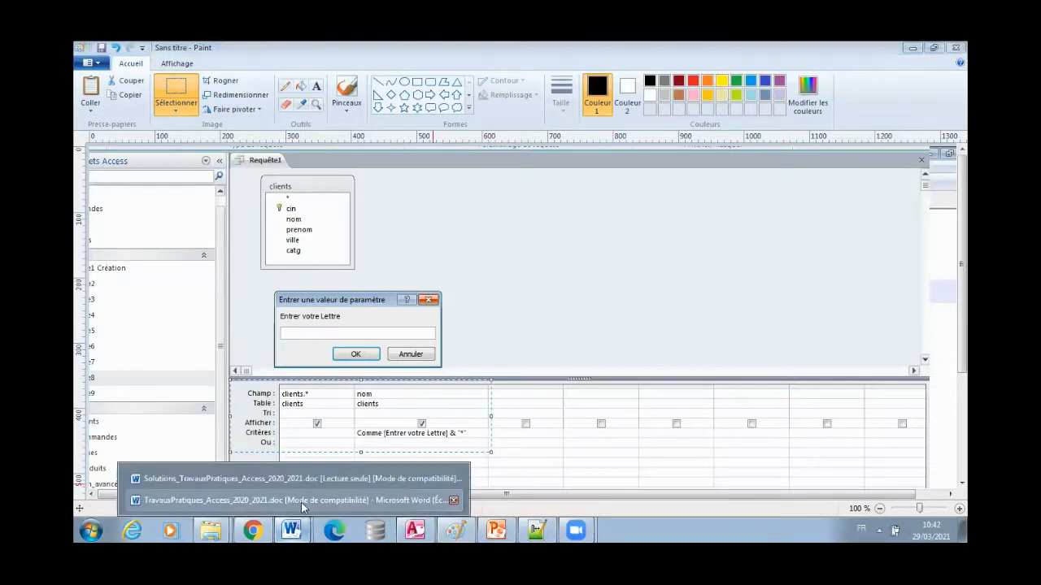
pyautogui.click(311, 500)
pyautogui.click(518, 432)
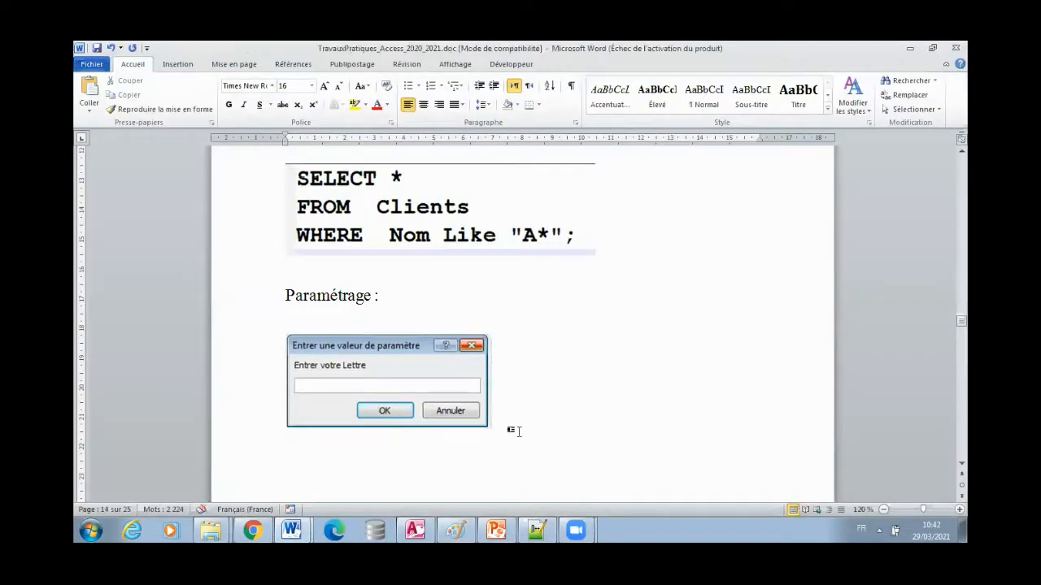
# - Insert a page break before the "Paramétrage :" heading and place the cursor on the line below the design grid image
pyautogui.scroll(-5, 520, 432)
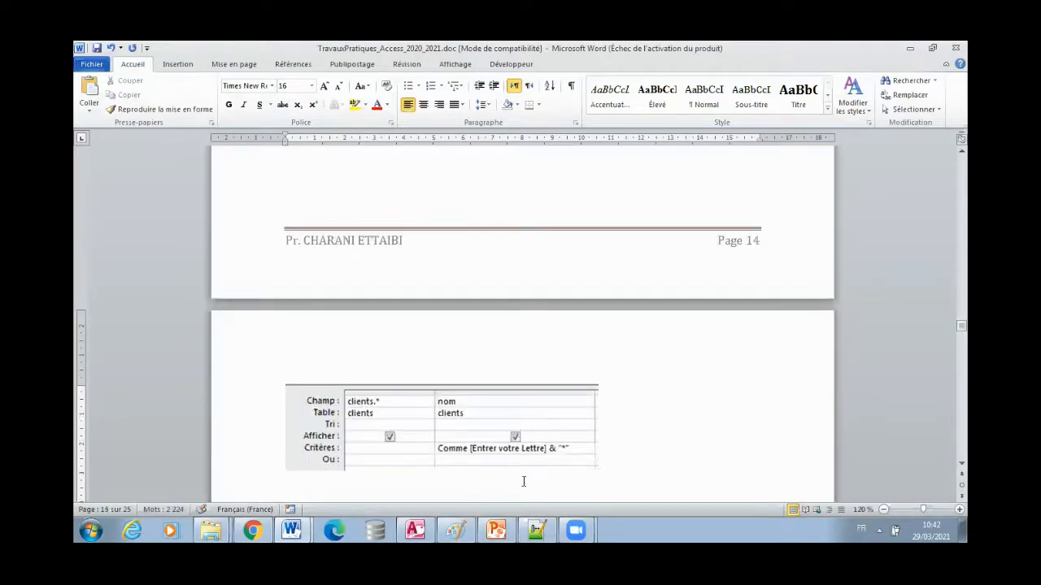
pyautogui.scroll(1, 446, 373)
pyautogui.scroll(2, 447, 372)
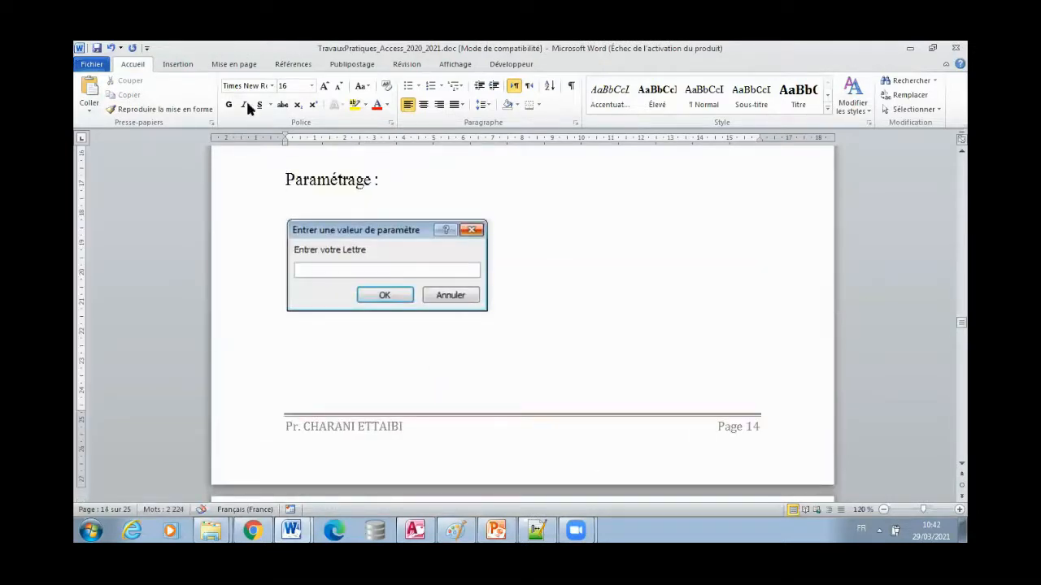
pyautogui.click(177, 65)
pyautogui.click(145, 96)
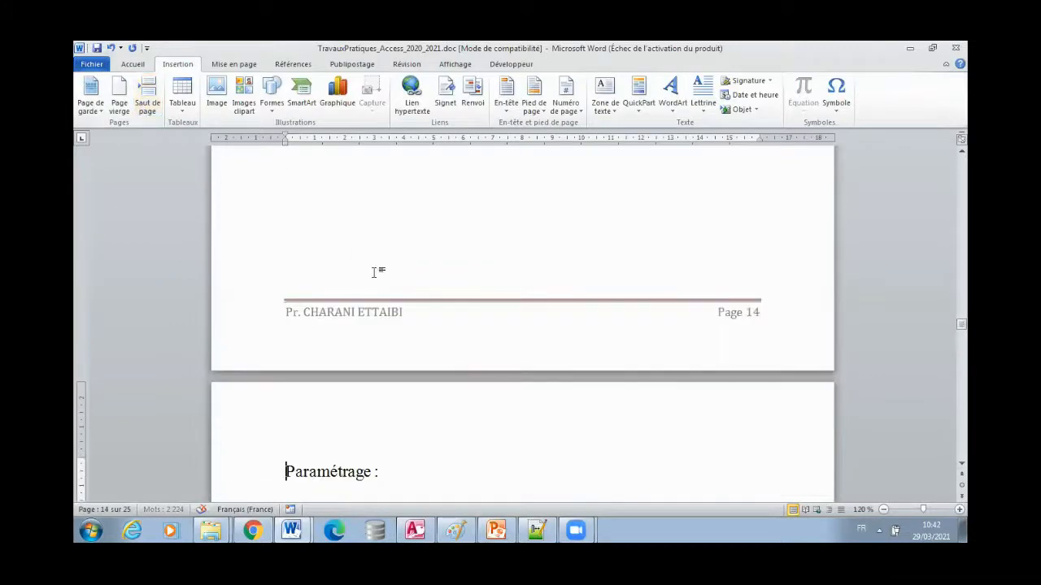
pyautogui.scroll(-5, 379, 282)
pyautogui.click(340, 456)
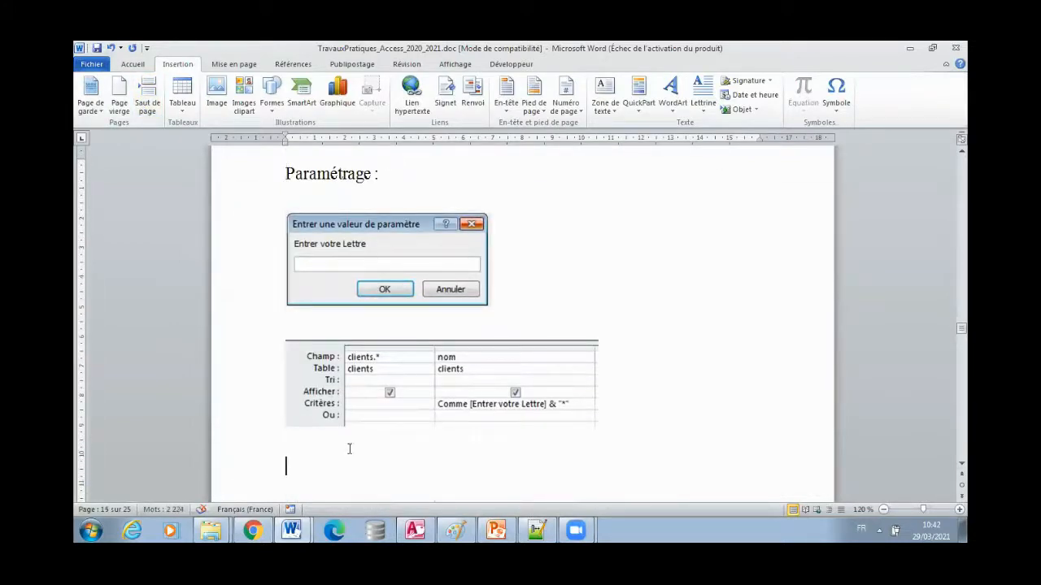
# - Switch to Access, run the parameter query for names beginning with A and return it to design view
pyautogui.click(423, 527)
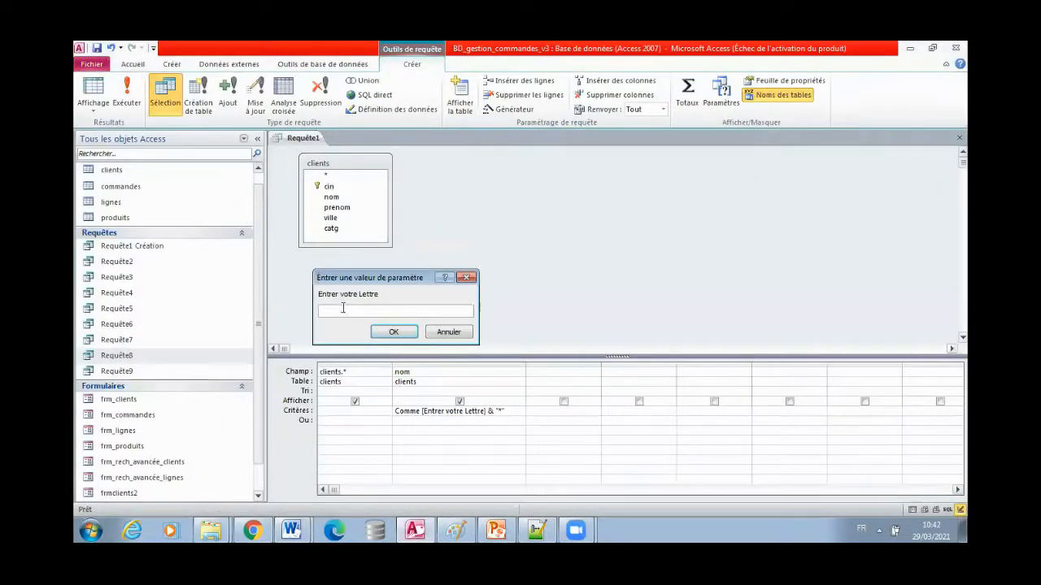
pyautogui.click(398, 331)
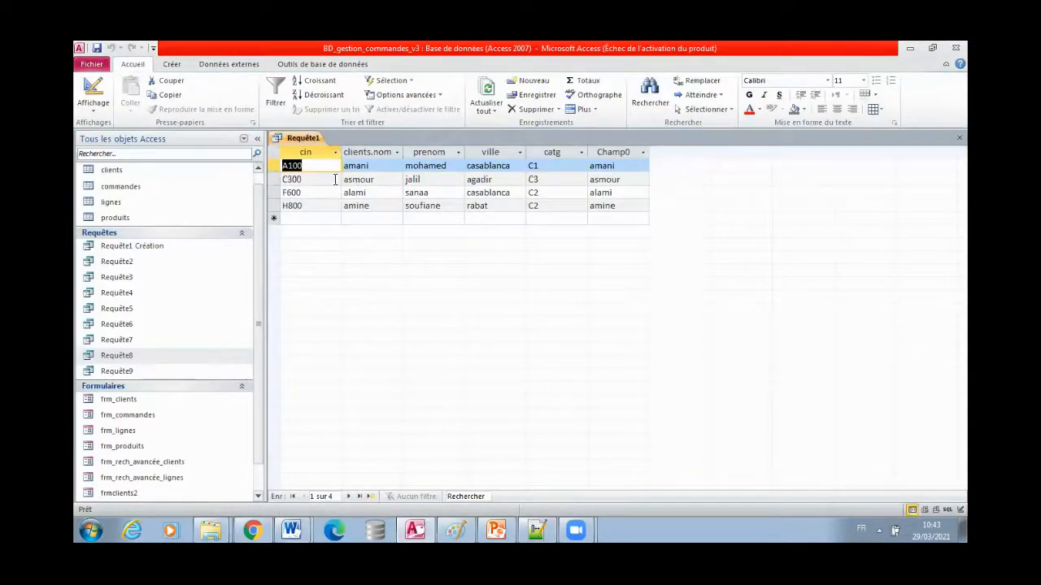
pyautogui.rightClick(302, 142)
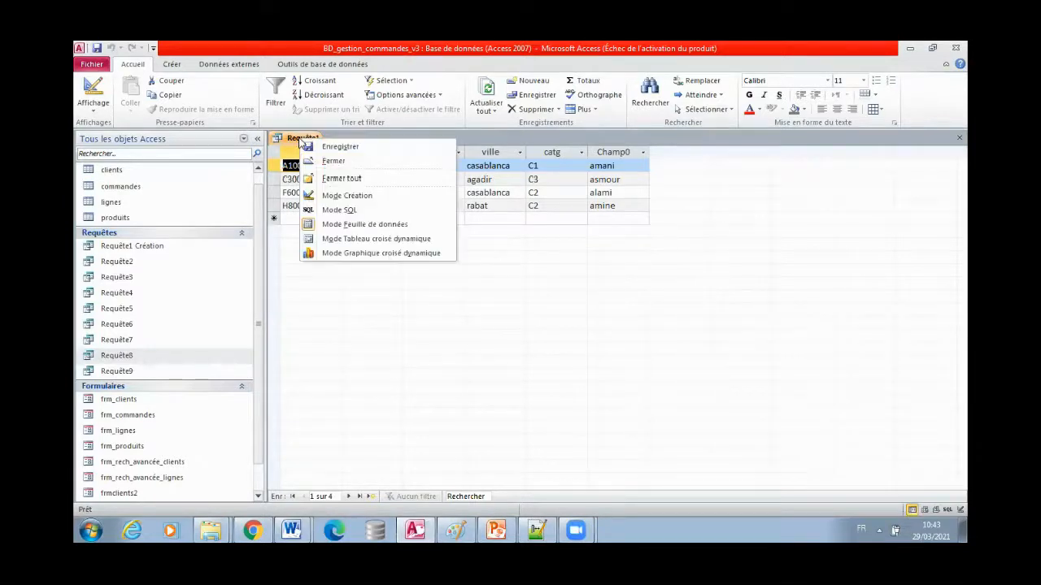
pyautogui.click(346, 195)
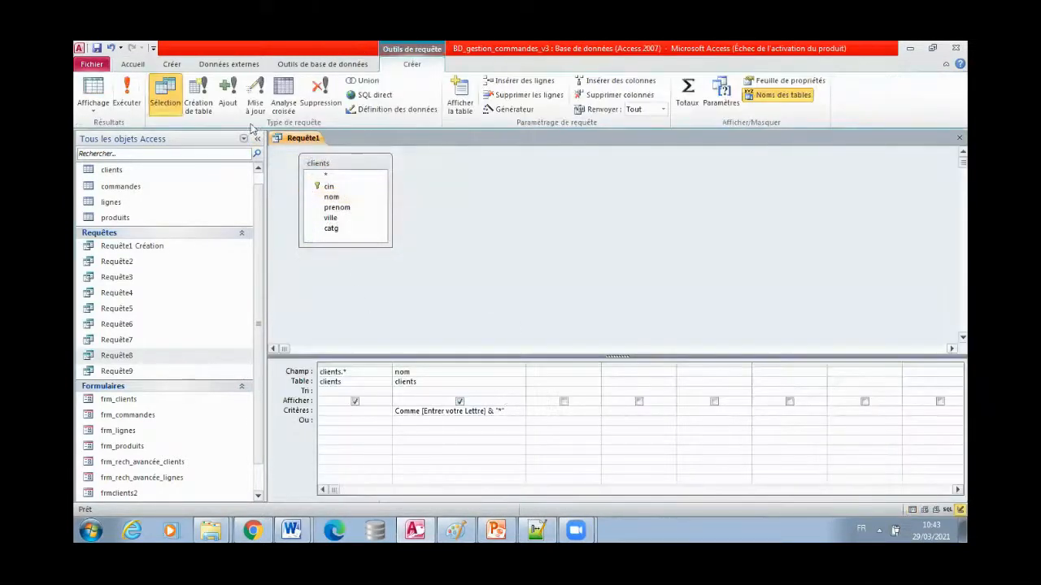
# - Run the parameter query with the letter B and return it to design view
pyautogui.click(126, 94)
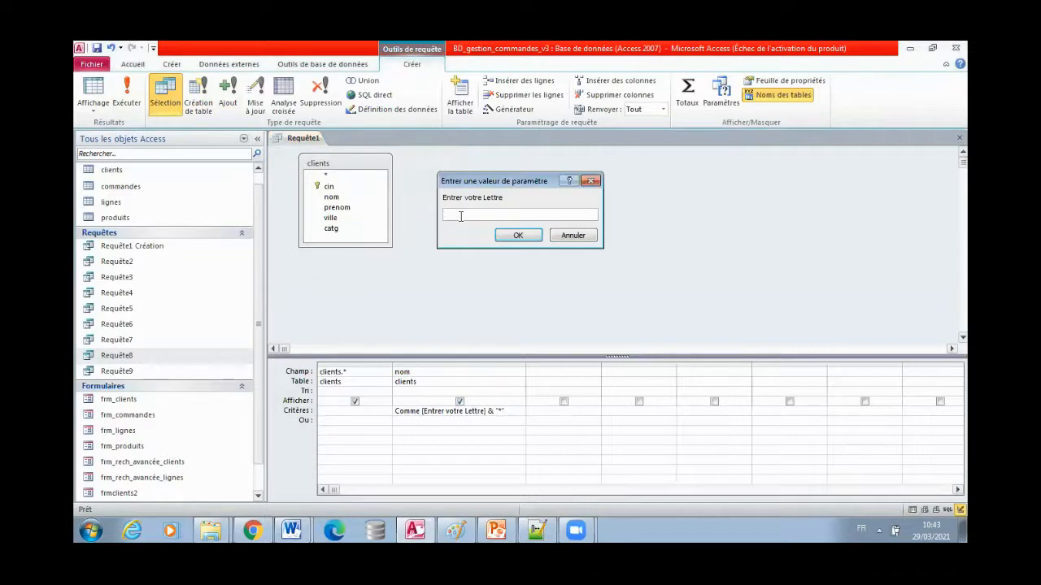
pyautogui.moveTo(493, 183); pyautogui.dragTo(359, 278)
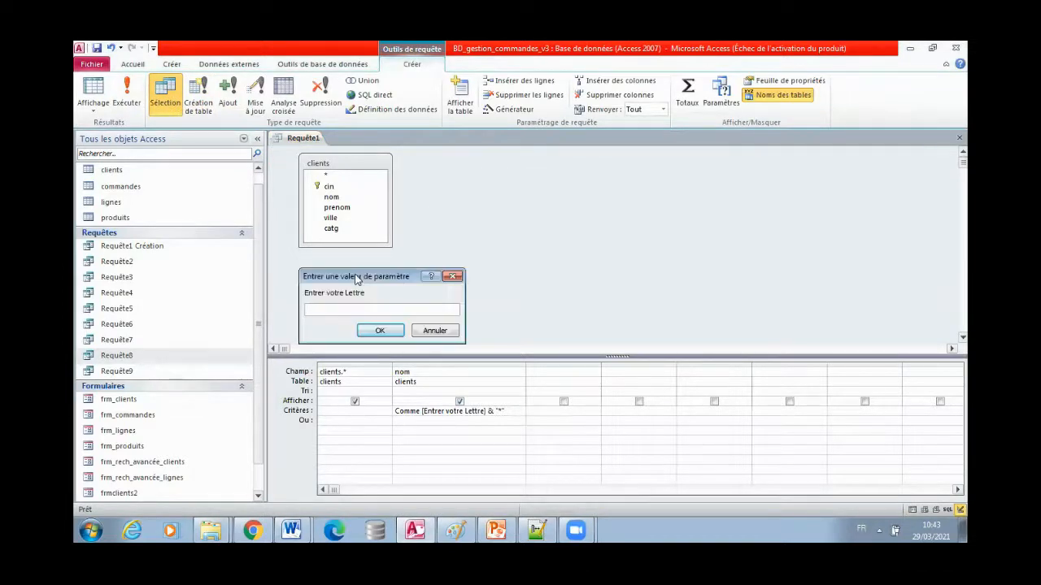
pyautogui.write('B')
pyautogui.click(363, 328)
pyautogui.rightClick(306, 140)
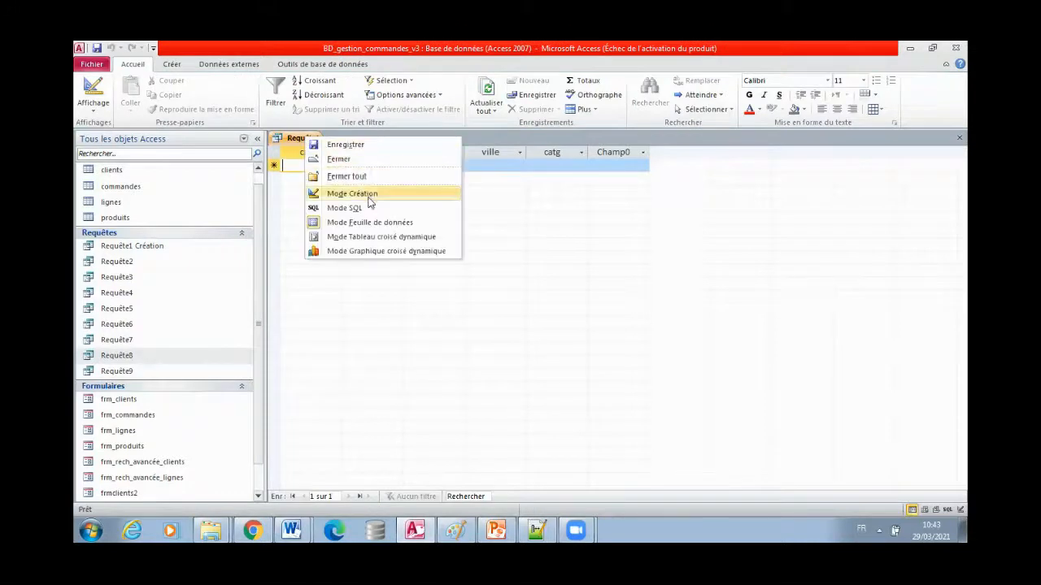
pyautogui.click(361, 195)
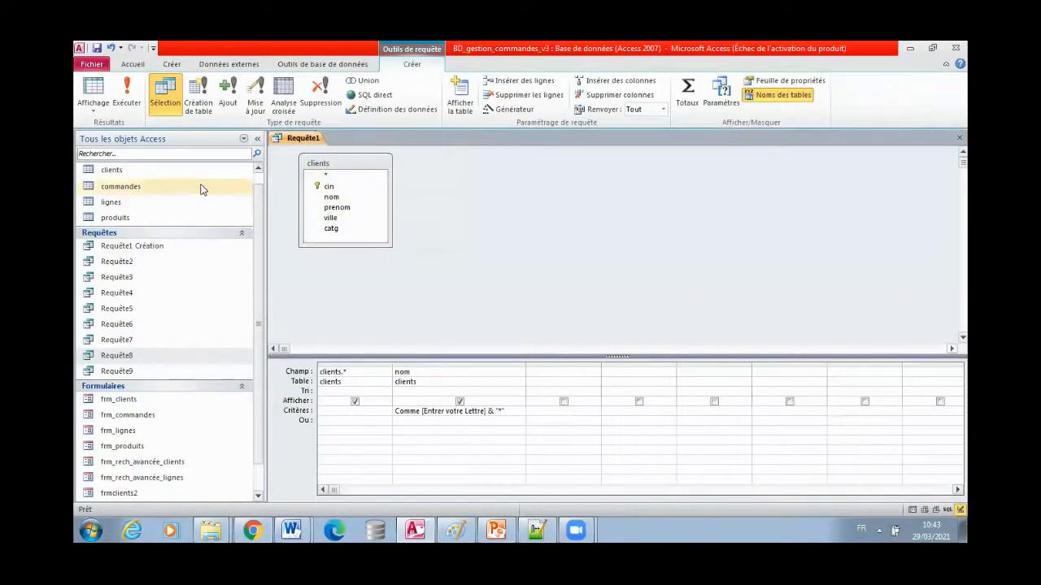
# - Open the clients table to check the names, and run Requête1 with the letter t
pyautogui.doubleClick(163, 171)
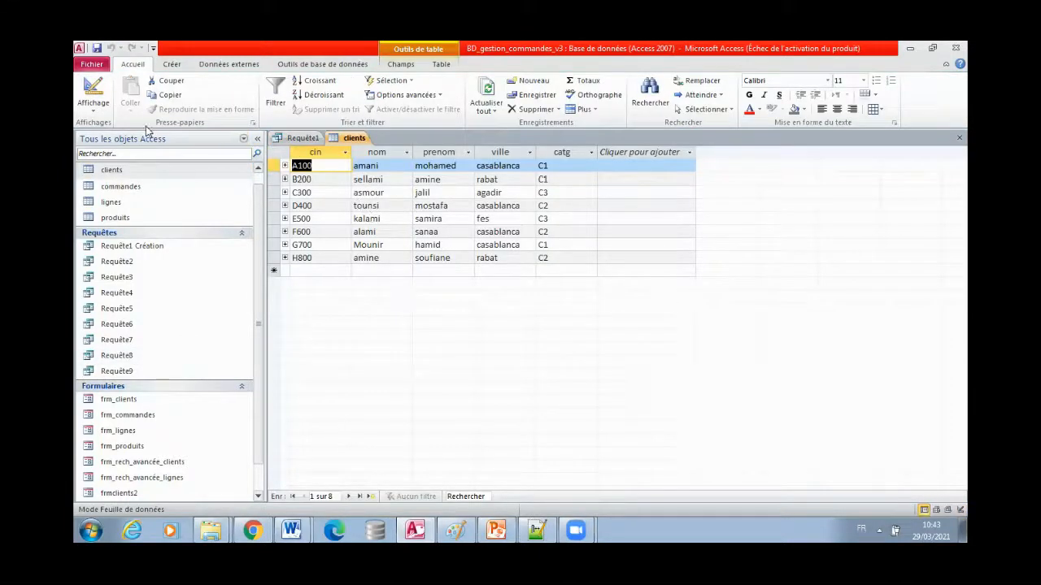
pyautogui.click(298, 140)
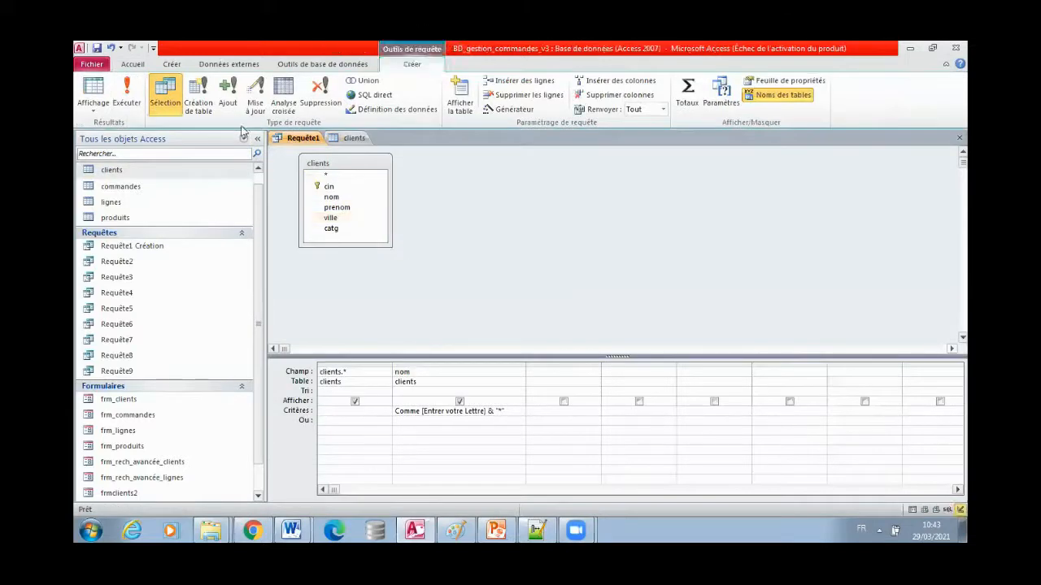
pyautogui.click(125, 94)
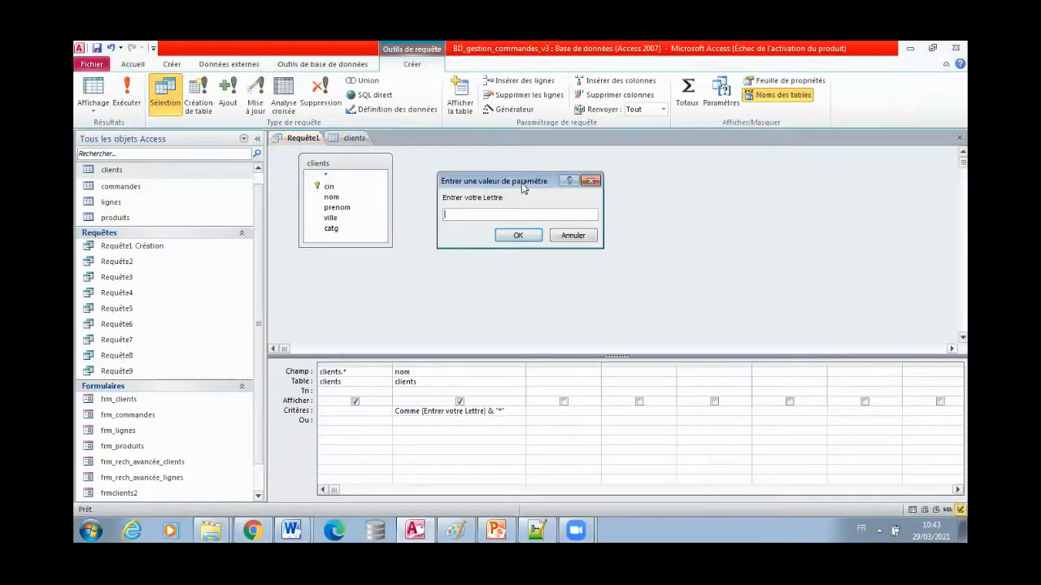
pyautogui.moveTo(523, 187); pyautogui.dragTo(400, 282)
pyautogui.write('t')
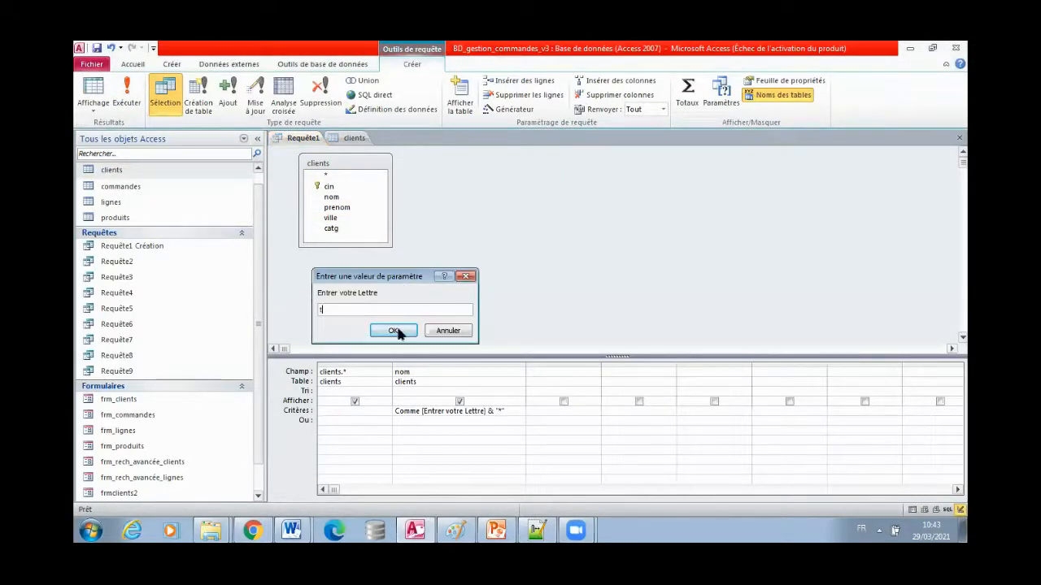
pyautogui.click(395, 332)
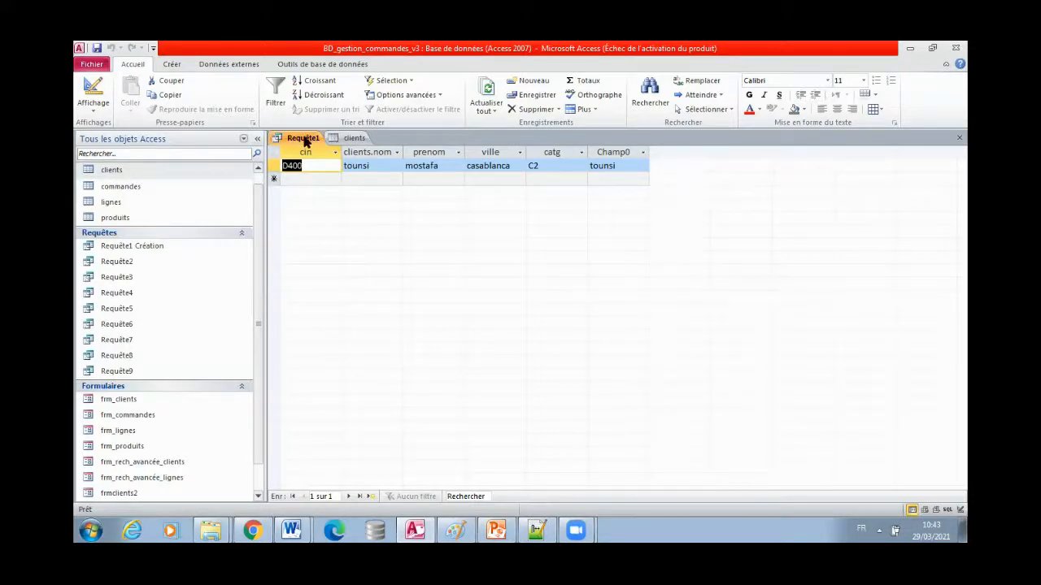
# - Close the clients table and return Requête1 to design view
pyautogui.click(353, 138)
pyautogui.click(959, 137)
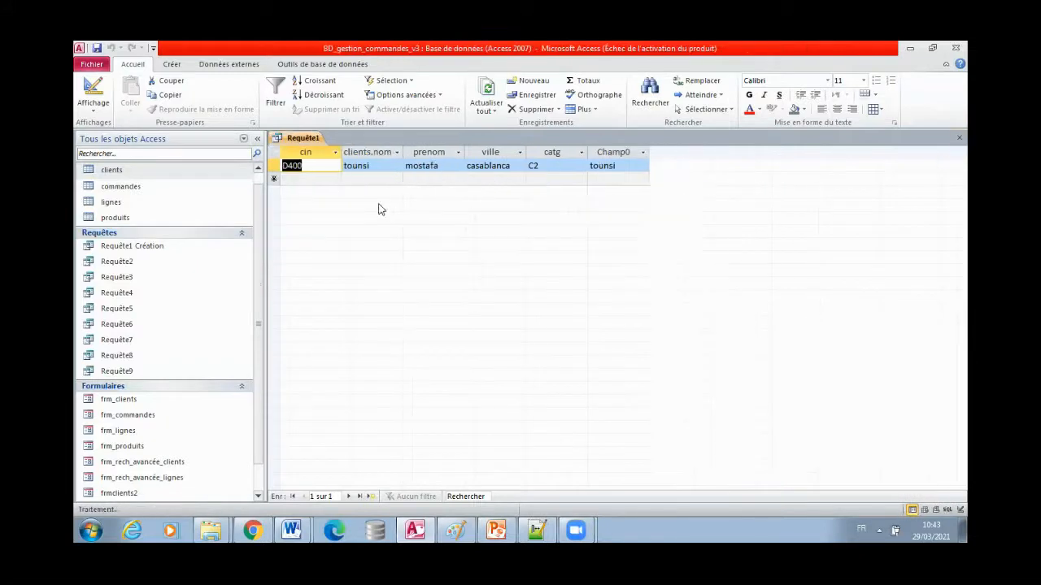
pyautogui.rightClick(302, 137)
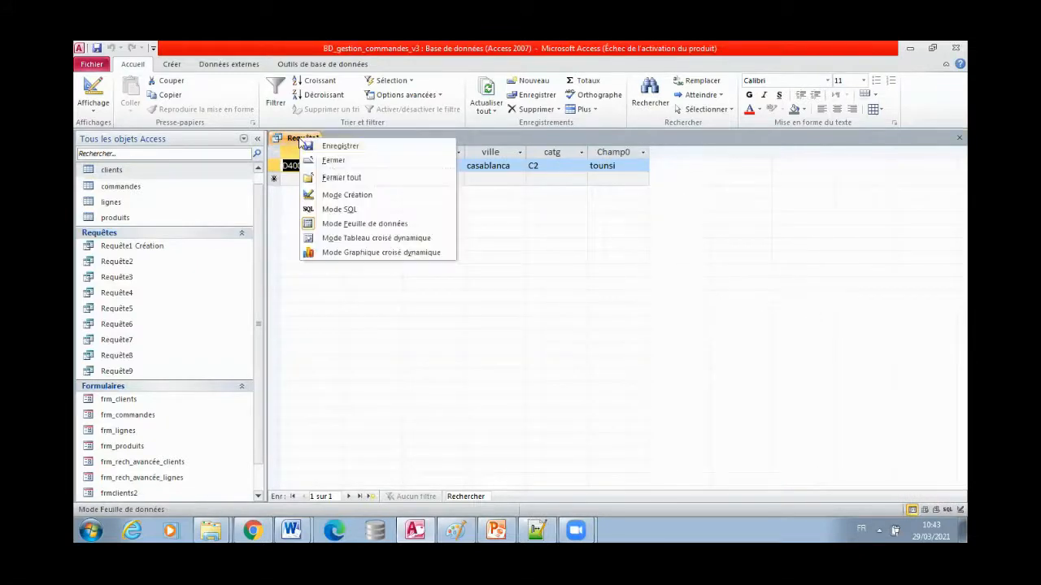
pyautogui.click(363, 196)
pyautogui.click(500, 429)
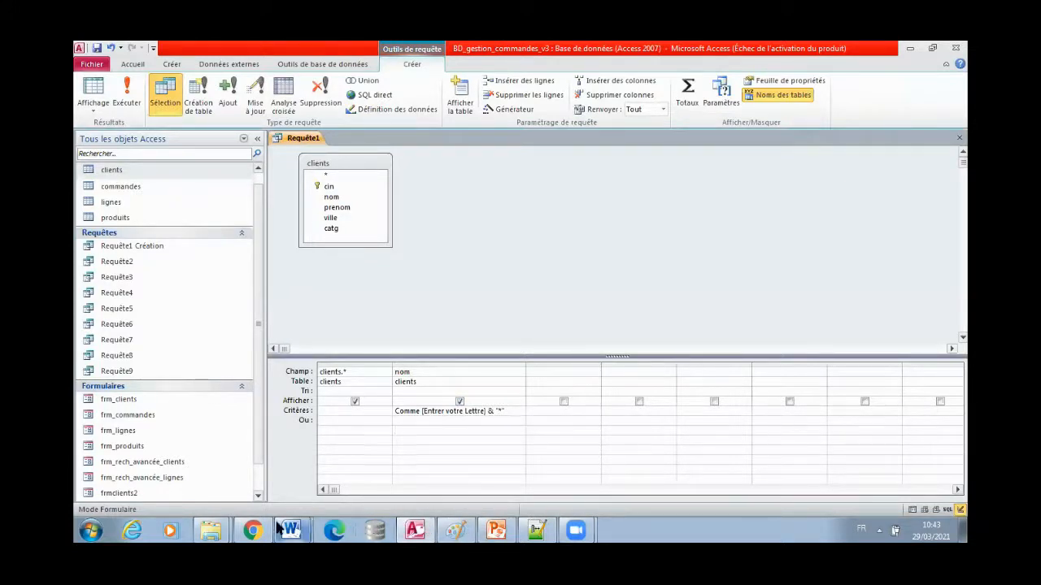
# - Switch to Word and draw an arrow from the parameter dialog's input box to [Entrer votre Lettre] in the grid's nom criterion
pyautogui.moveTo(291, 530)
pyautogui.click(293, 495)
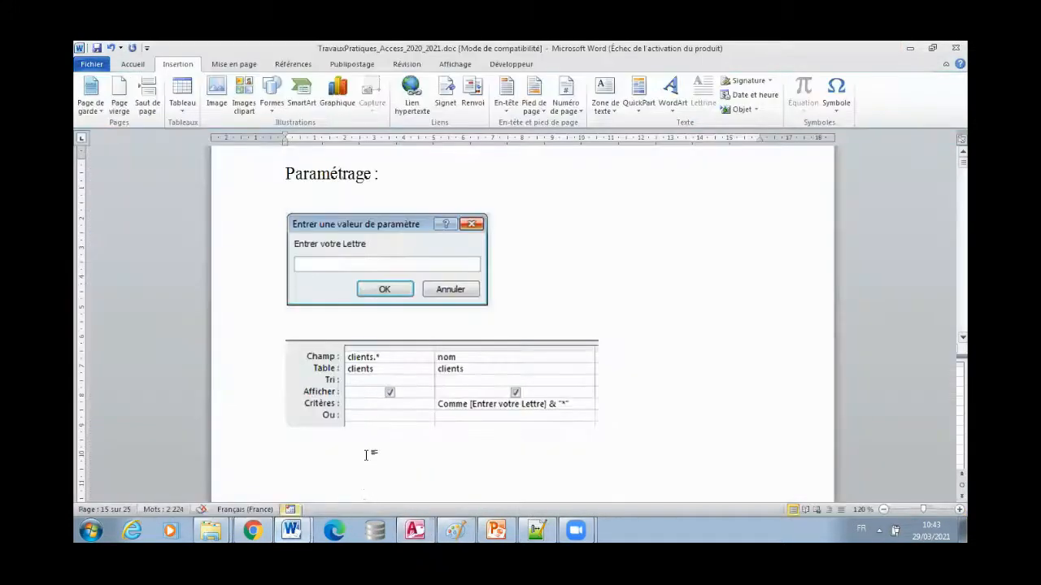
pyautogui.click(134, 65)
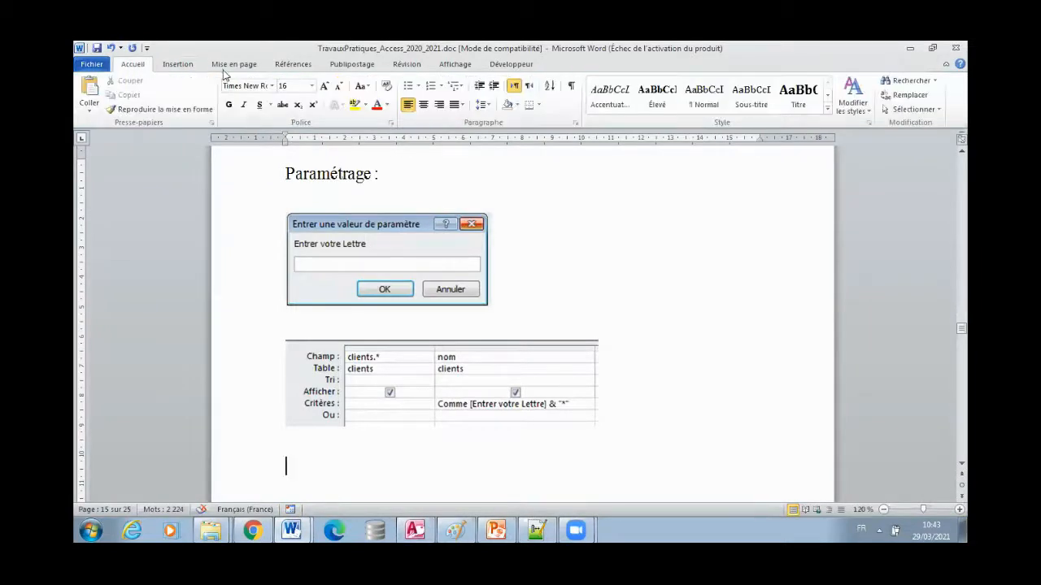
pyautogui.click(179, 65)
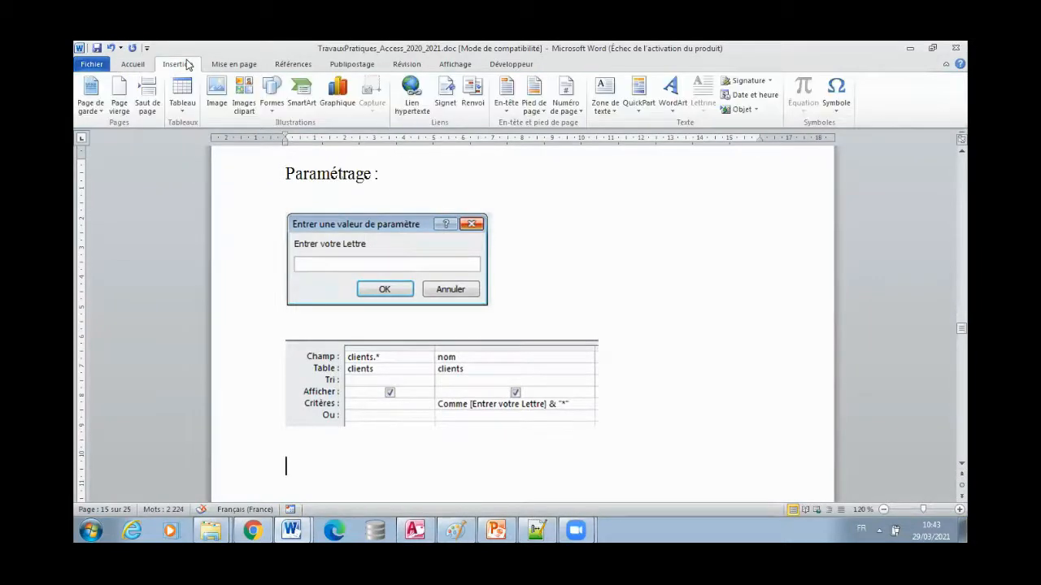
pyautogui.click(273, 104)
pyautogui.click(291, 137)
pyautogui.moveTo(311, 268)
pyautogui.mouseDown()
pyautogui.moveTo(365, 287)
pyautogui.moveTo(474, 396)
pyautogui.mouseUp()
pyautogui.click(384, 454)
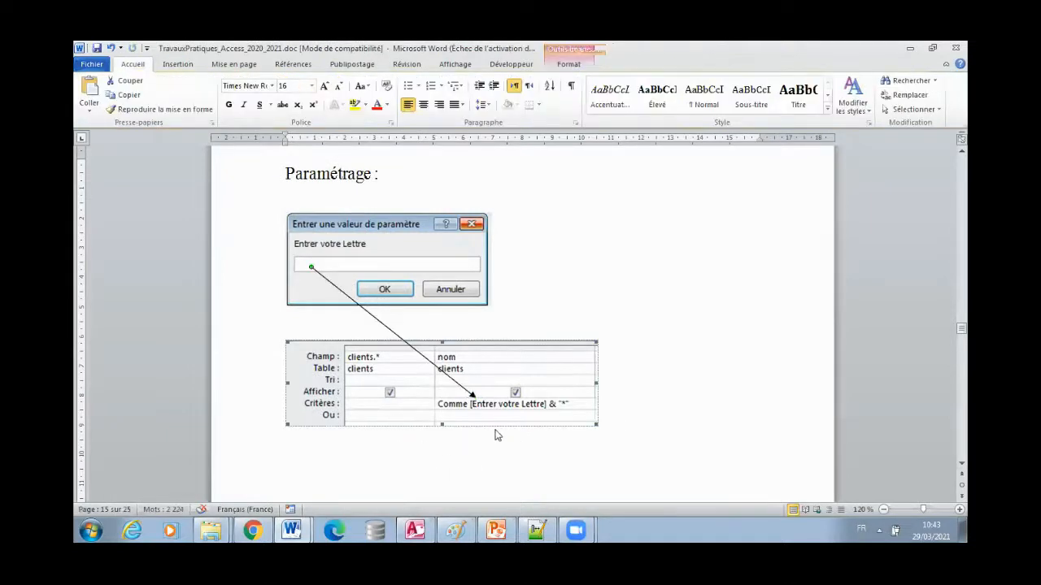
pyautogui.click(631, 416)
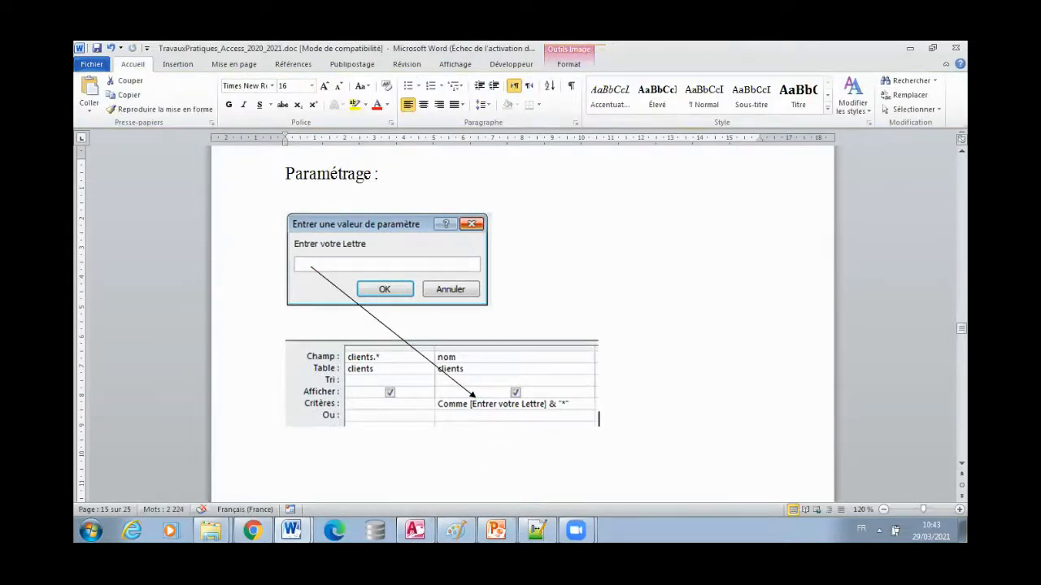
# - Switch to Notepad++, add the separator line "------Paraméttage" below the SQL query and paste a copy of the query under it
pyautogui.click(535, 530)
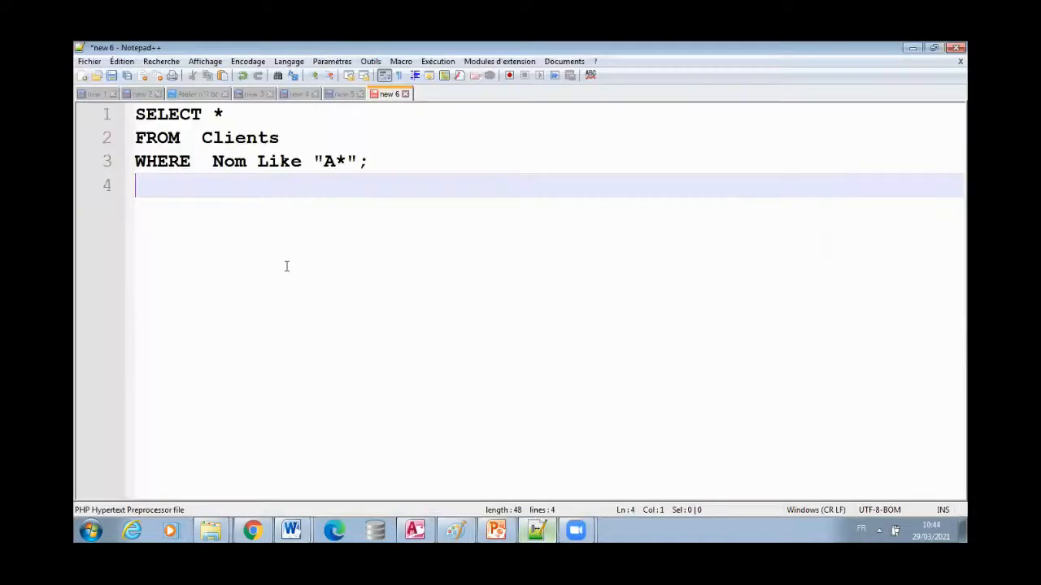
pyautogui.moveTo(128, 120); pyautogui.dragTo(402, 172)
pyautogui.hotkey('ctrl', 'c')
pyautogui.click(402, 169)
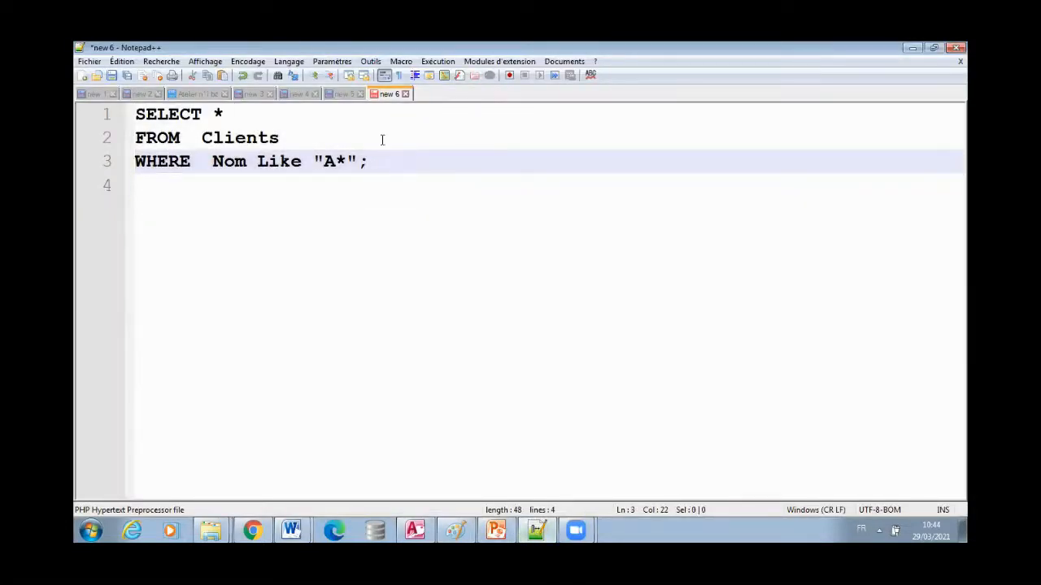
pyautogui.press('Return')
pyautogui.write('------')
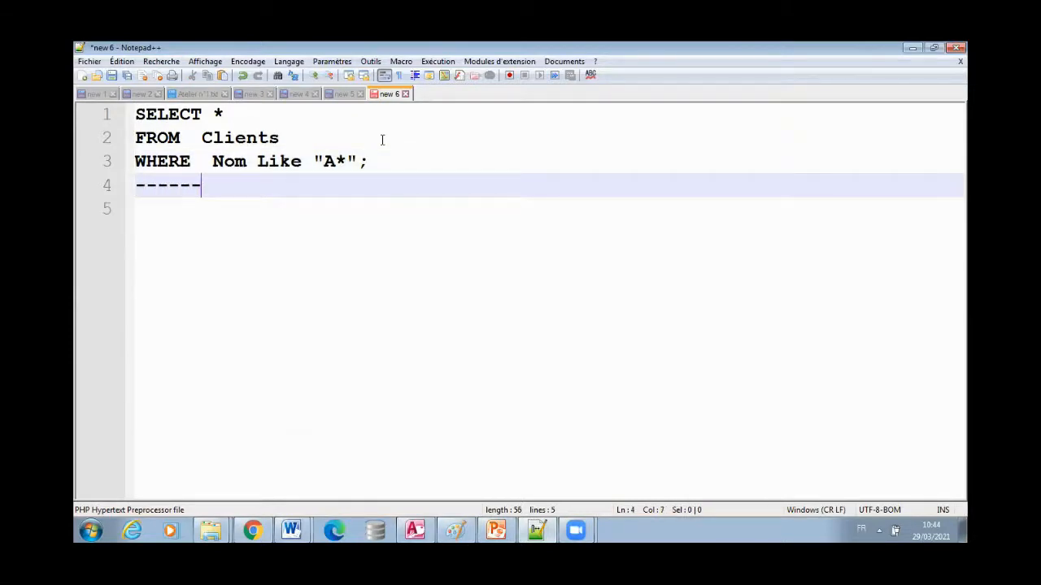
pyautogui.write('Paramét')
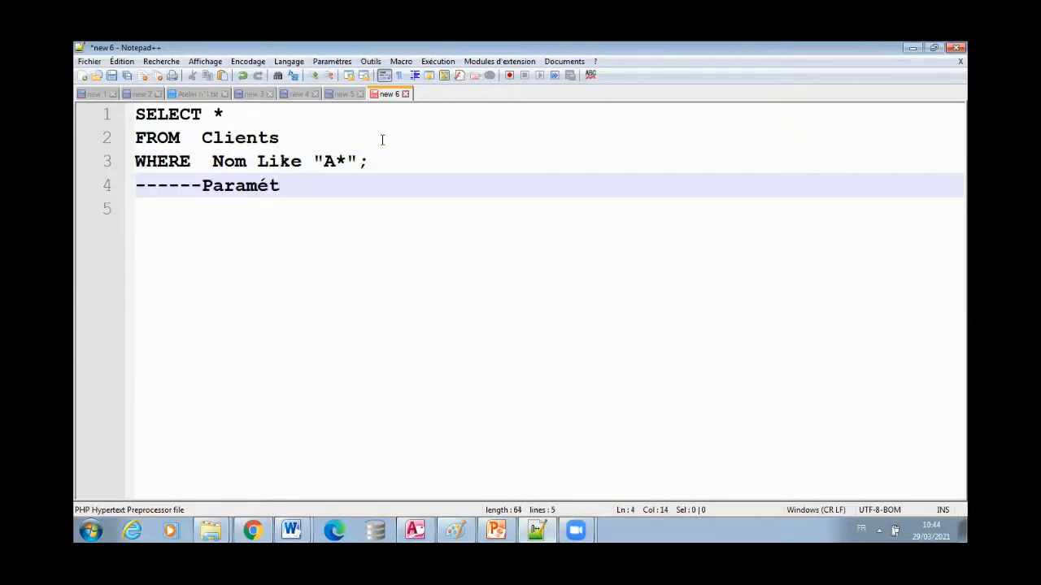
pyautogui.write('tage')
pyautogui.press('Return')
pyautogui.hotkey('ctrl', 'v')
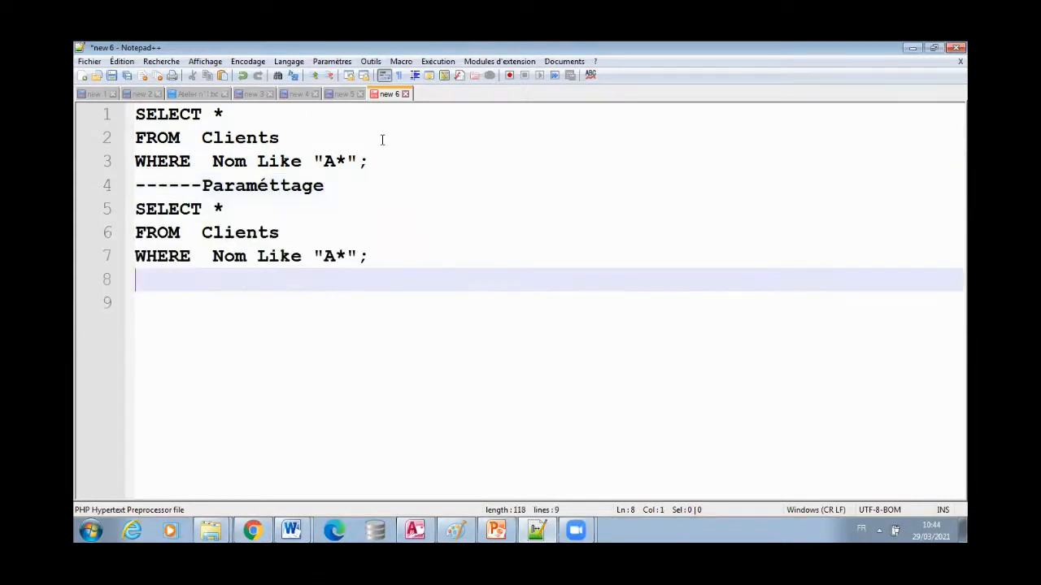
# - Switch to Access and copy the expression [Entrer votre Lettre] & "*" from the nom criterion of Requête1
pyautogui.click(314, 255)
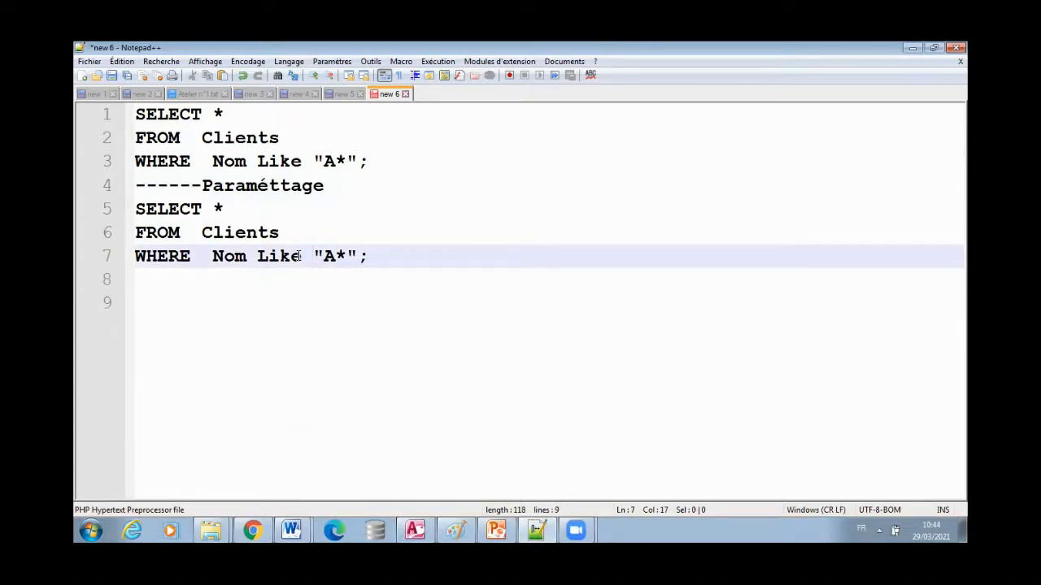
pyautogui.click(419, 530)
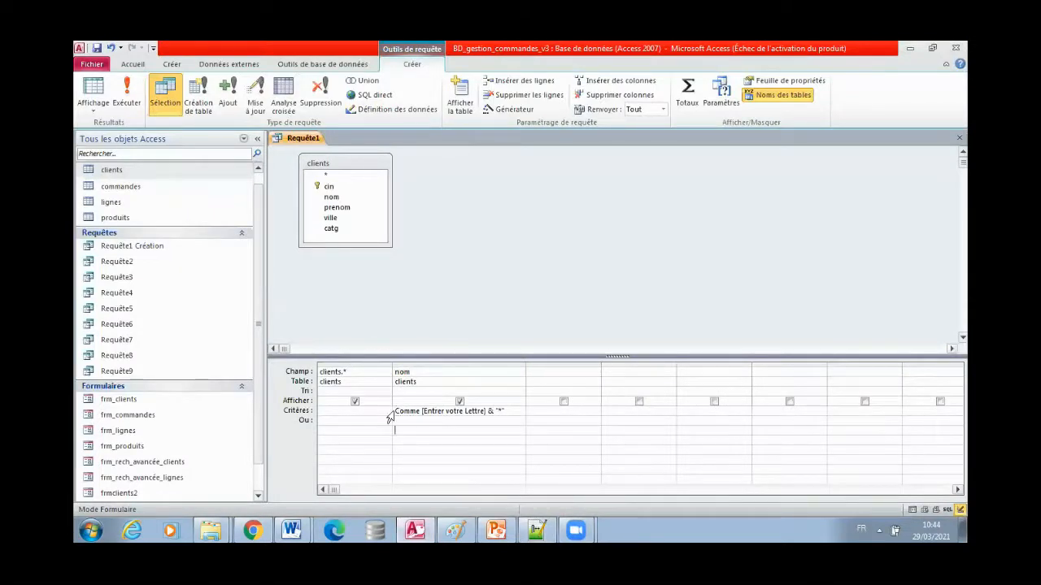
pyautogui.moveTo(421, 412); pyautogui.dragTo(531, 412)
pyautogui.hotkey('ctrl', 'c')
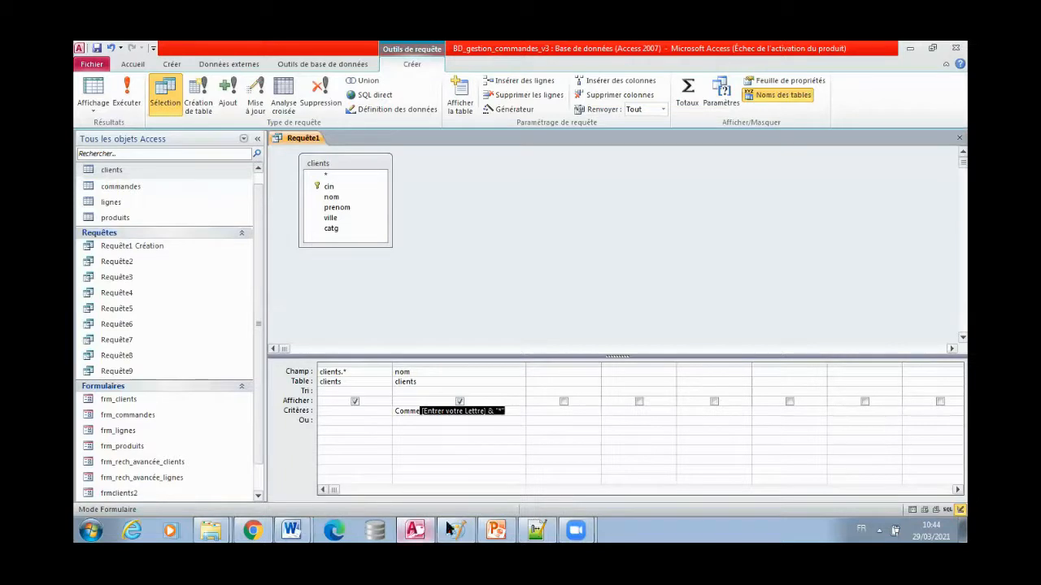
# - In Notepad++, replace "A*"; in the second query with the copied expression ending in a semicolon, and insert a blank line above the separator
pyautogui.click(533, 530)
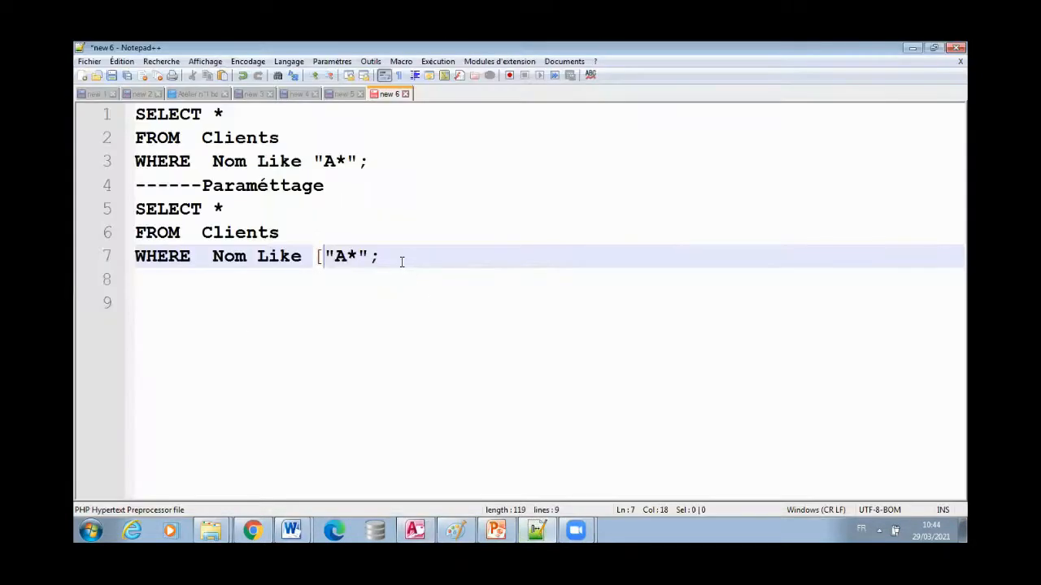
pyautogui.moveTo(402, 258); pyautogui.dragTo(321, 257)
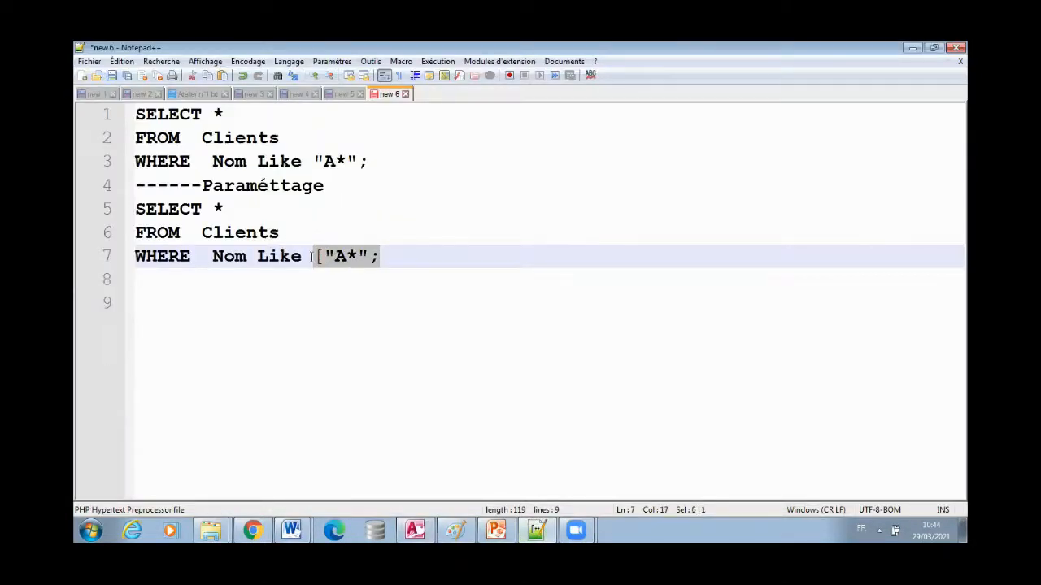
pyautogui.hotkey('ctrl', 'v')
pyautogui.click(474, 285)
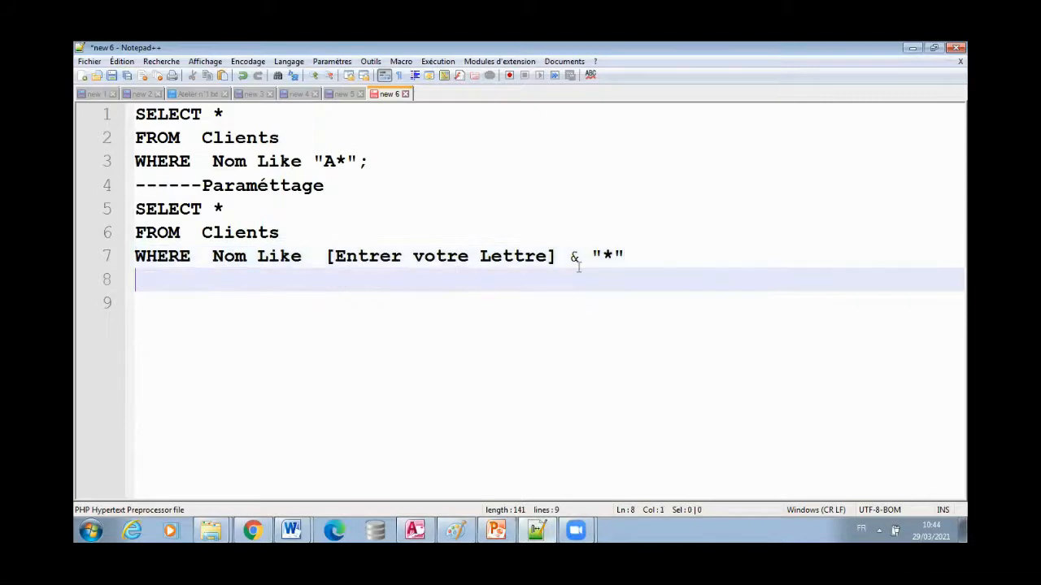
pyautogui.click(666, 240)
pyautogui.click(664, 256)
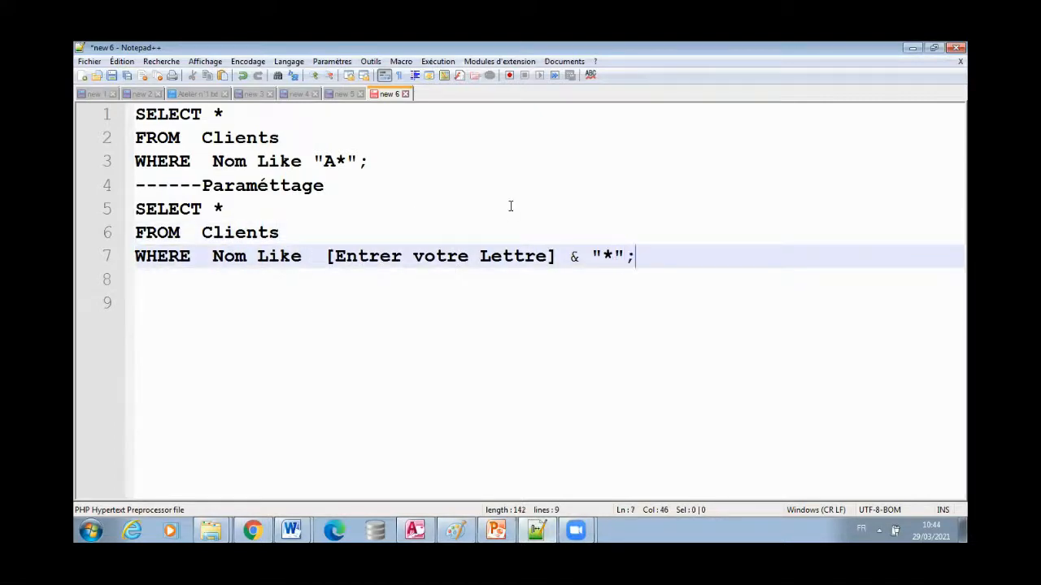
pyautogui.write(';')
pyautogui.press('Return')
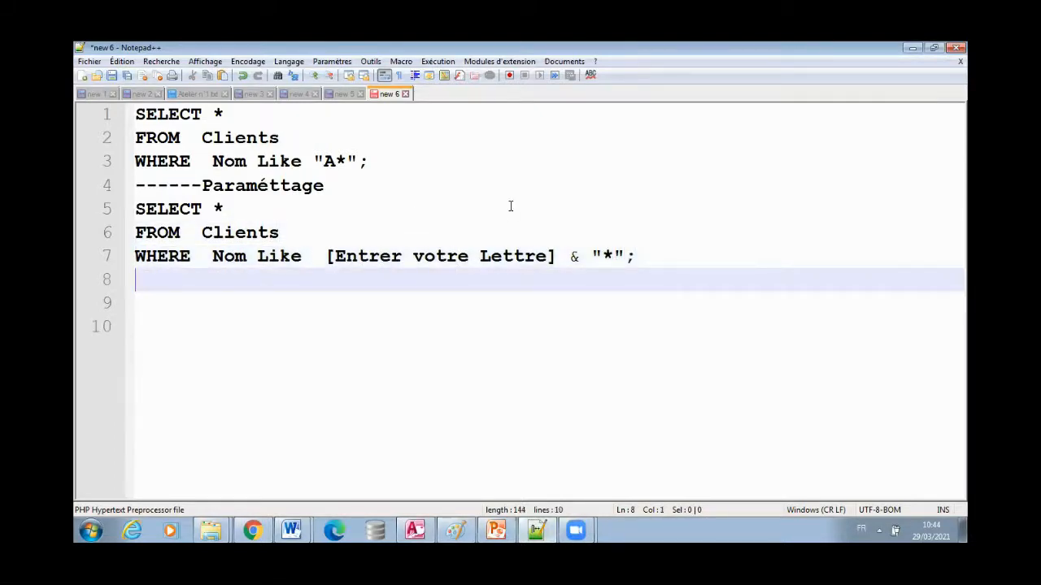
pyautogui.click(138, 185)
pyautogui.press('Return')
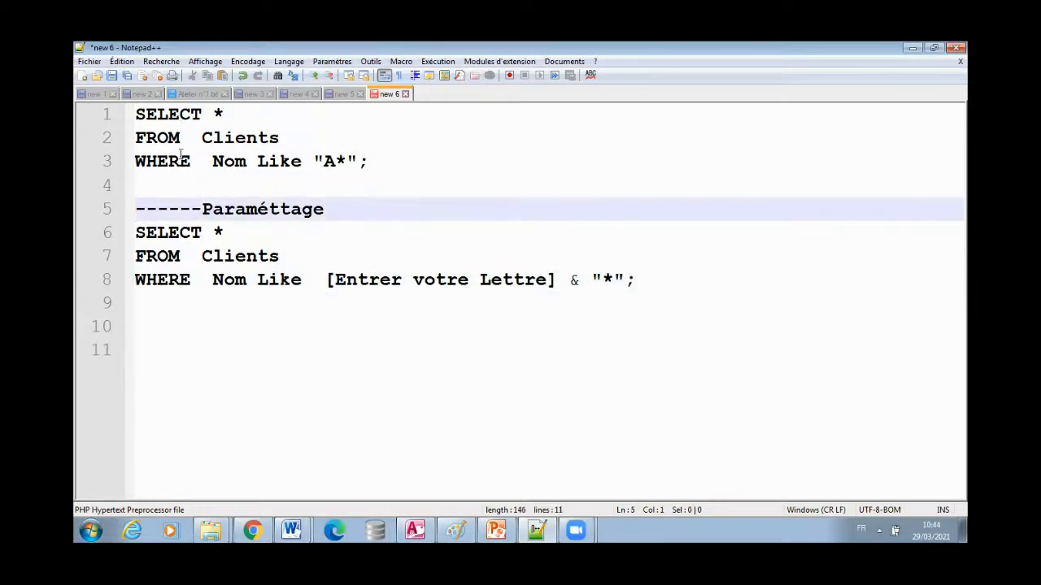
# - Switch to Paint, paste the screenshot of the queries, and select and copy the block from ------Paraméttage through the WHERE line
pyautogui.click(454, 530)
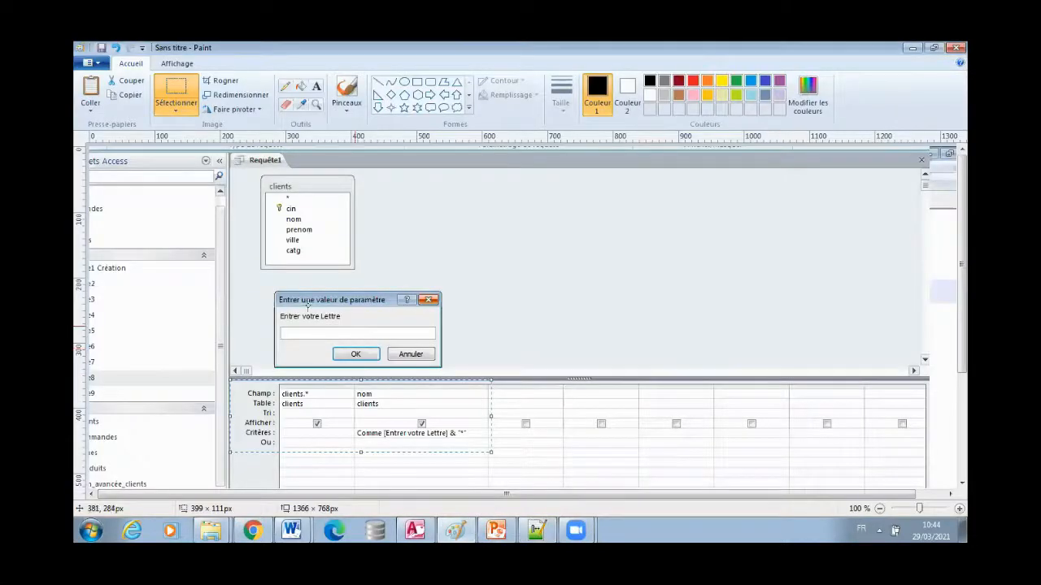
pyautogui.hotkey('ctrl', 'v')
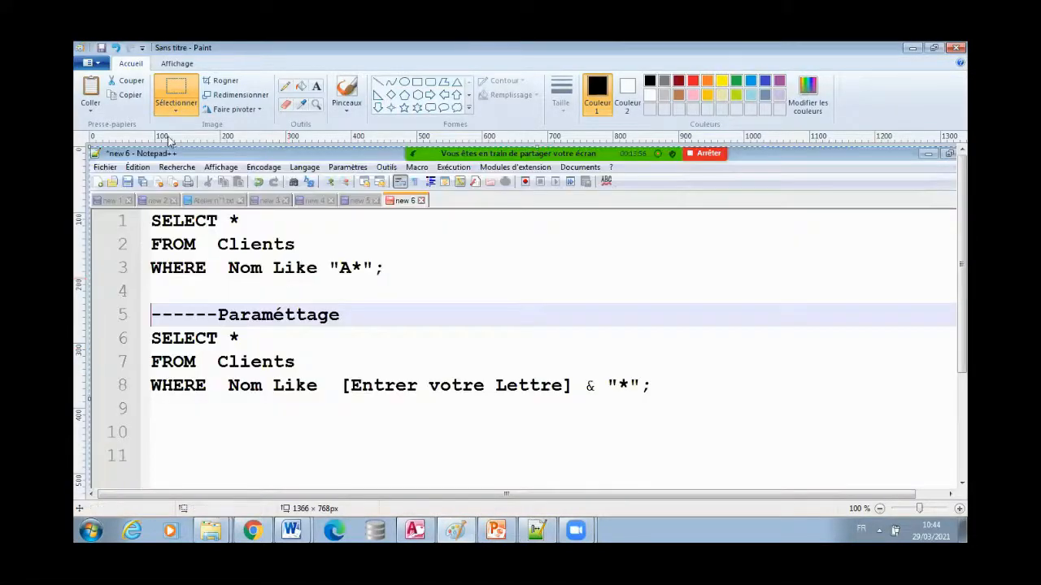
pyautogui.click(167, 86)
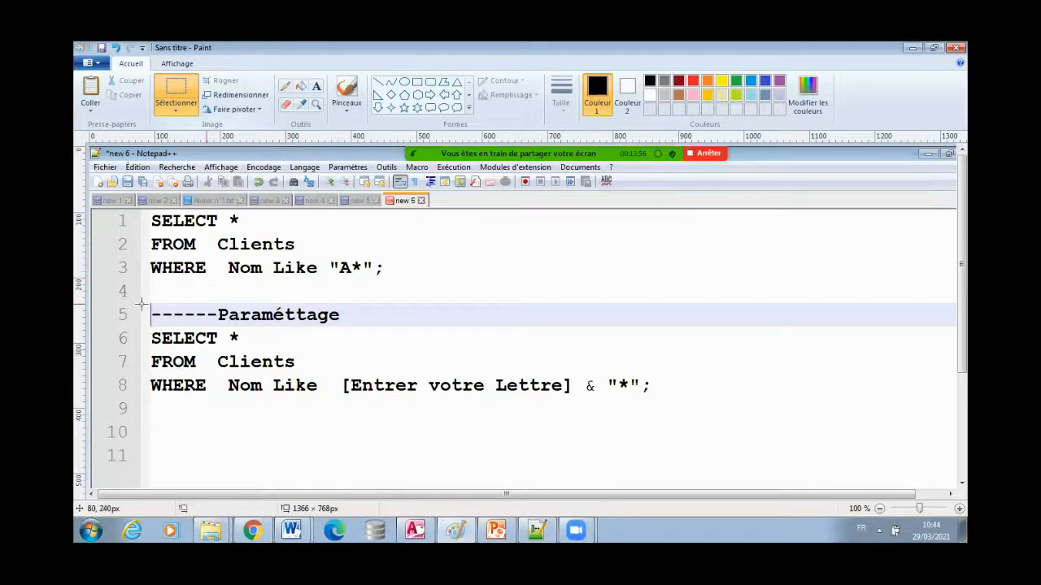
pyautogui.moveTo(143, 306); pyautogui.dragTo(659, 409)
# - Paste the parameterised SQL image below the design grid in the Word document TravauxPratiques_Access_2020_2021.doc
pyautogui.moveTo(294, 529)
pyautogui.click(294, 499)
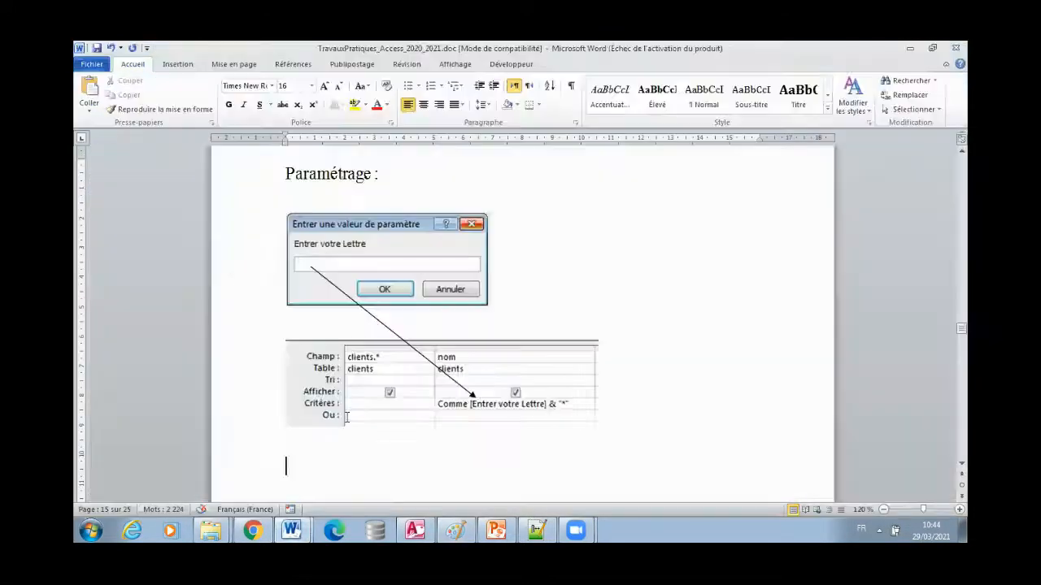
pyautogui.hotkey('ctrl', 'v')
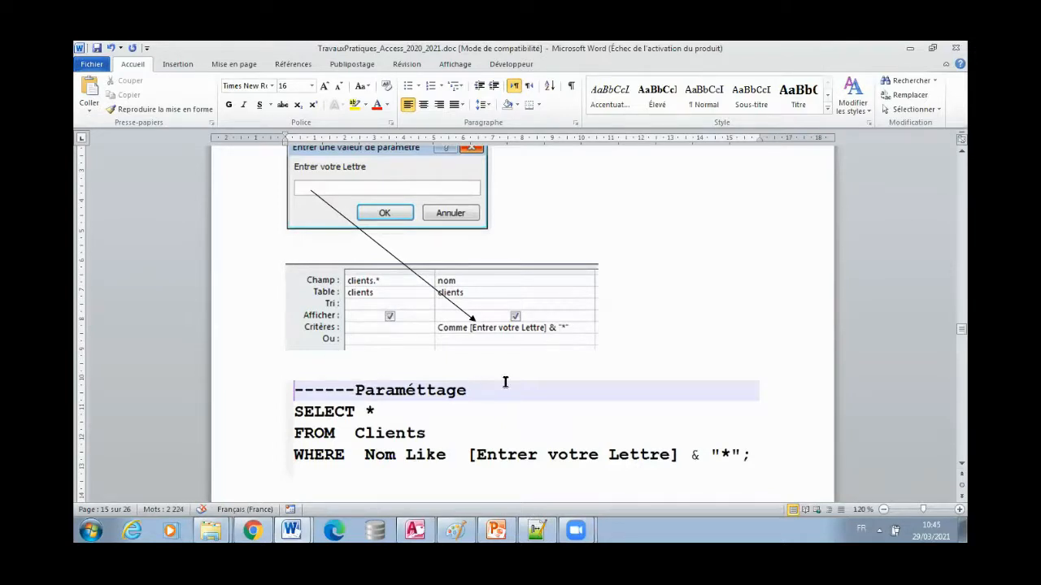
# - Remove the empty lines between the pasted SQL image and question 11, and add an empty line under question 11
pyautogui.scroll(-2, 502, 382)
pyautogui.scroll(-1, 502, 382)
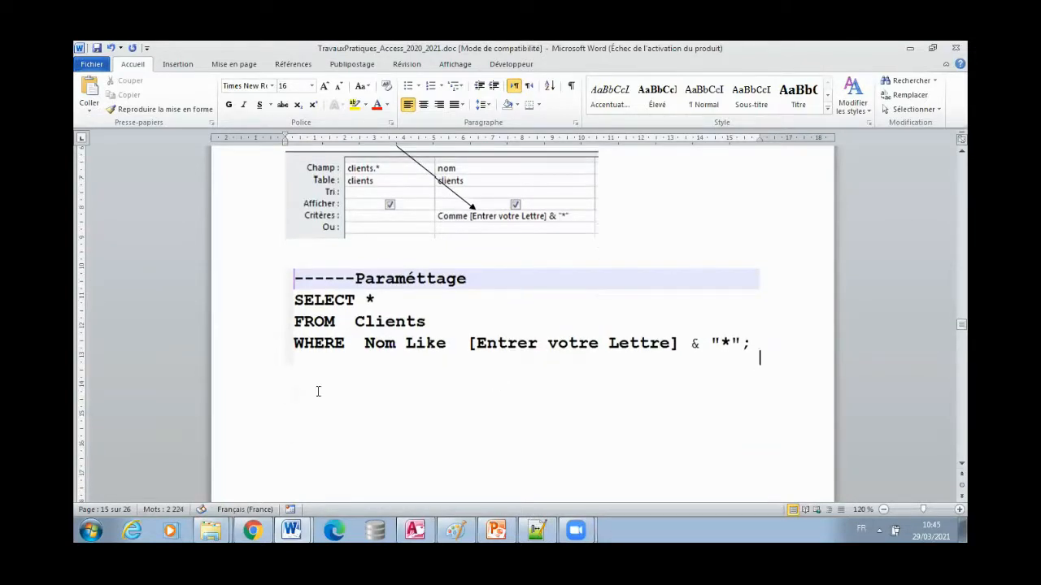
pyautogui.click(318, 391)
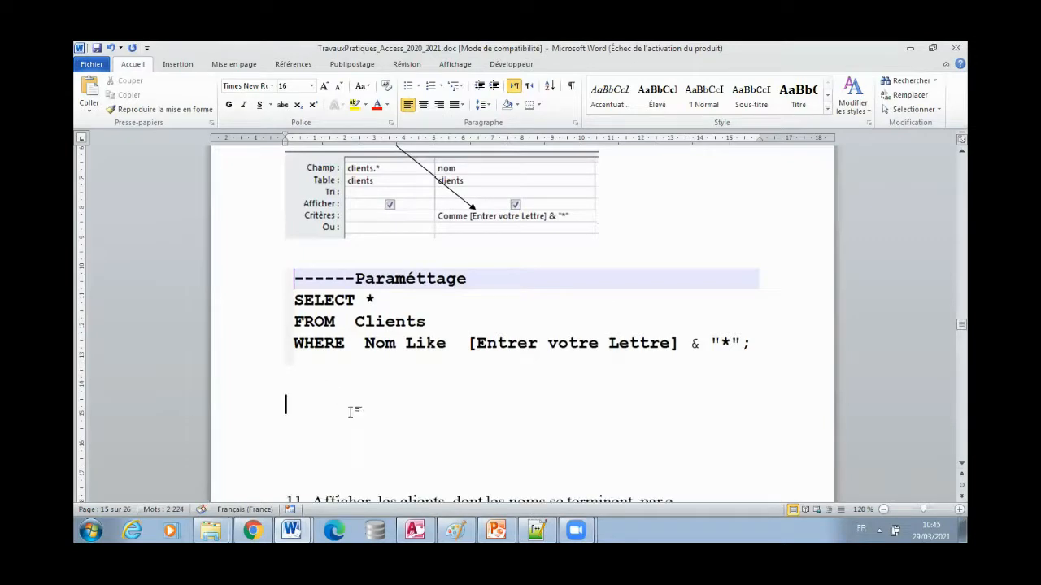
pyautogui.press('Delete')
pyautogui.press('Delete')
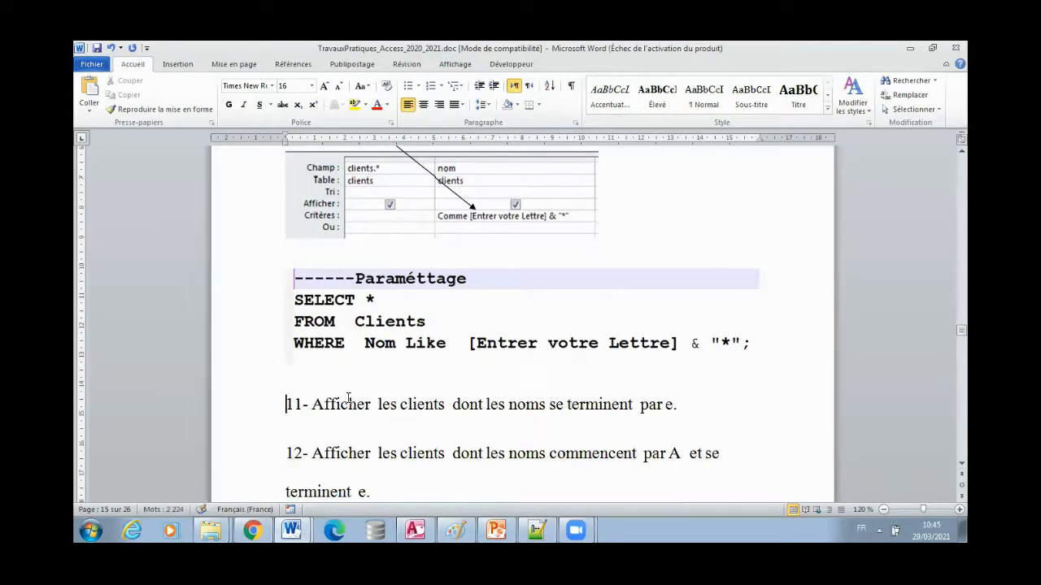
pyautogui.click(320, 422)
pyautogui.click(707, 406)
pyautogui.press('Return')
pyautogui.scroll(-2, 458, 437)
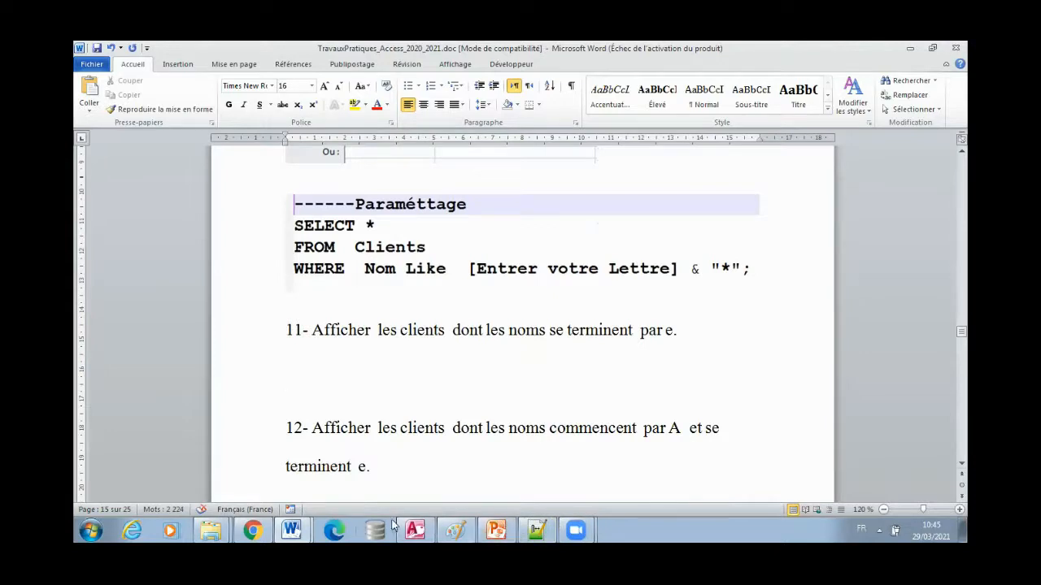
# - Switch to Access and copy the whole nom criterion, Comme [Entrer votre Lettre] & "*"
pyautogui.click(415, 530)
pyautogui.click(505, 416)
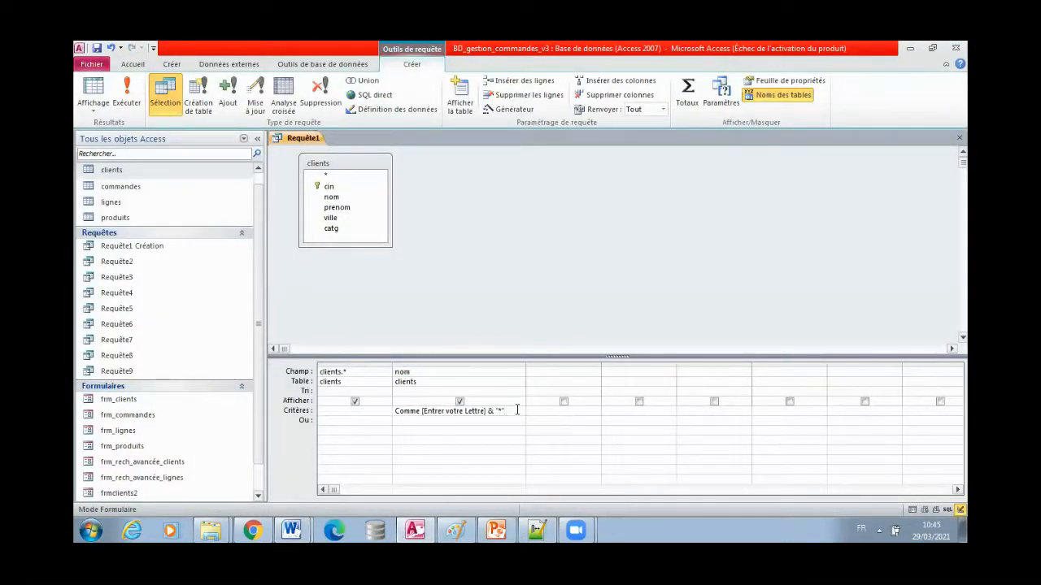
pyautogui.moveTo(516, 411); pyautogui.dragTo(389, 413)
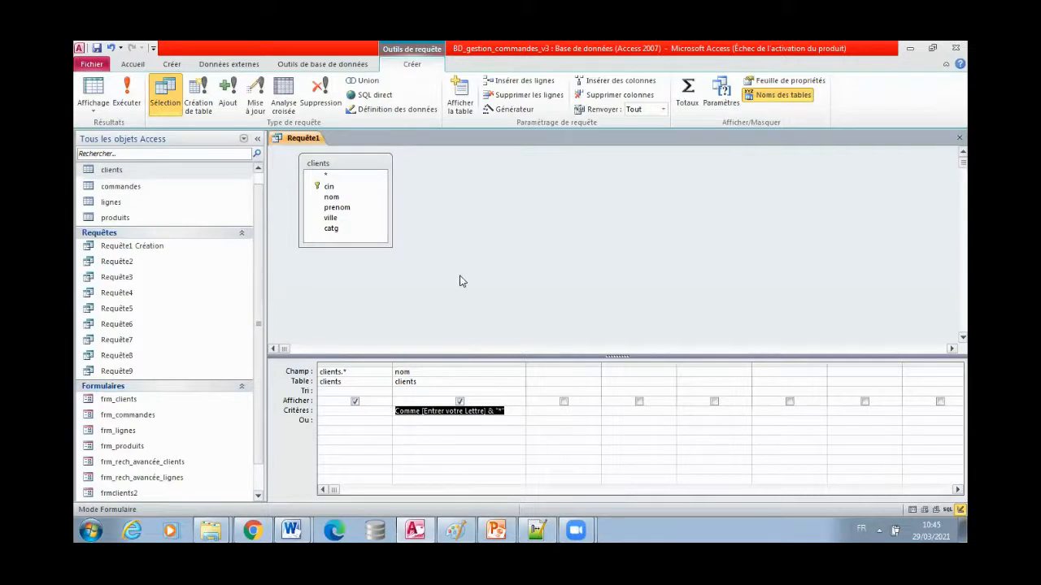
# - Close the query and save it as Requête10, checking the question number in the Word worksheet before naming it
pyautogui.click(959, 138)
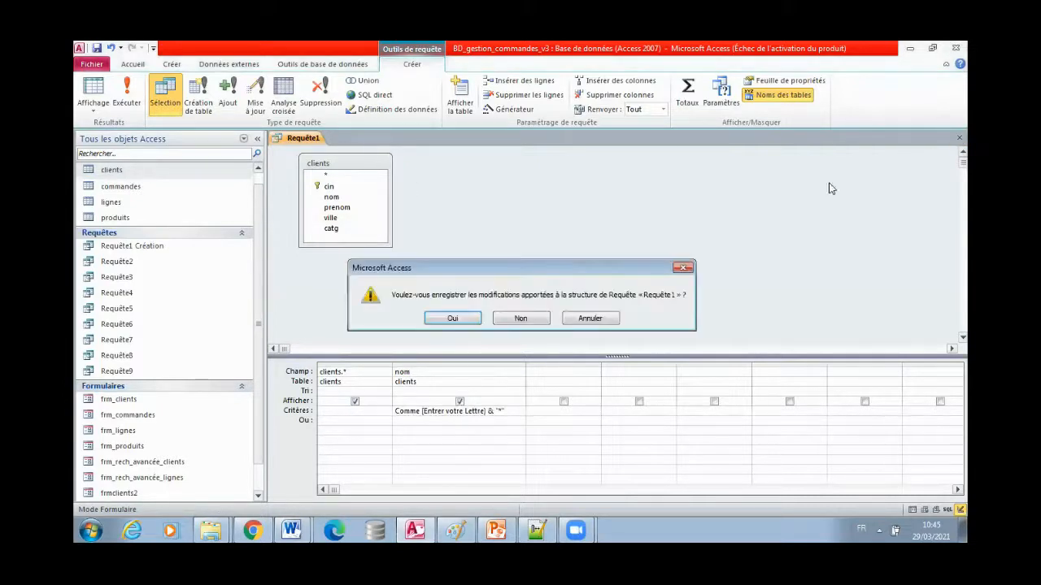
pyautogui.click(480, 318)
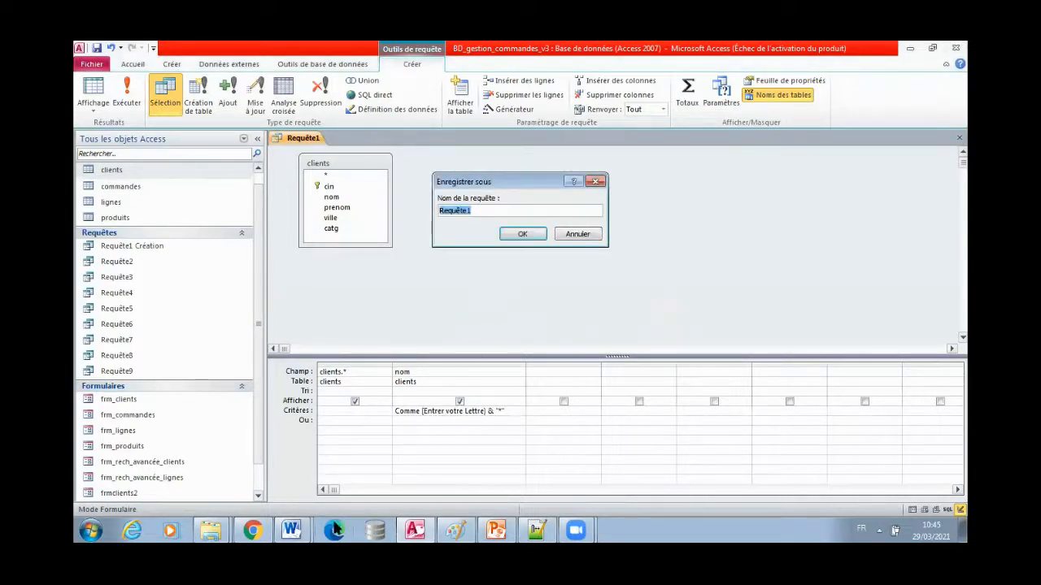
pyautogui.click(299, 527)
pyautogui.click(303, 497)
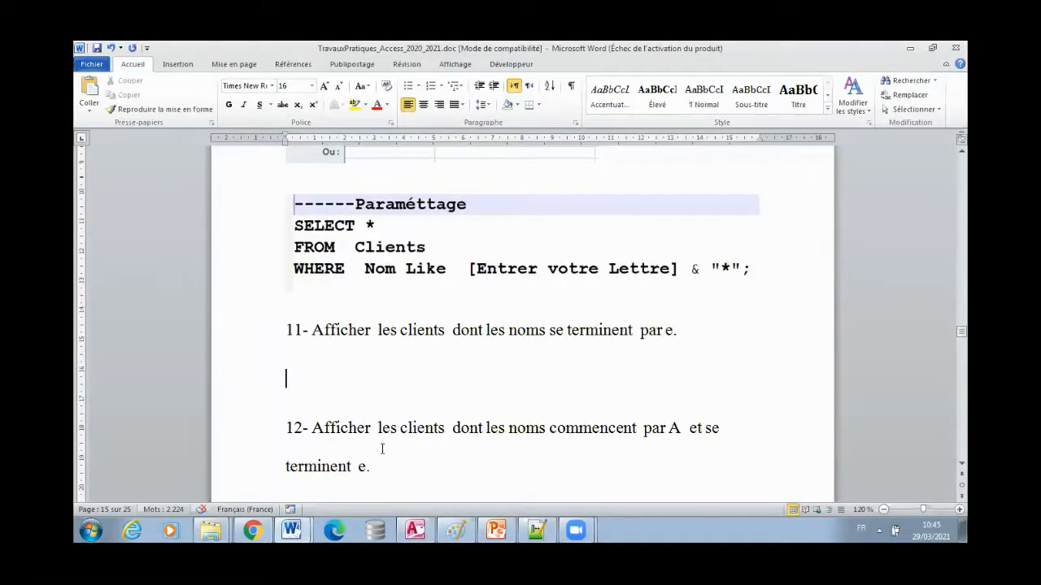
pyautogui.click(295, 530)
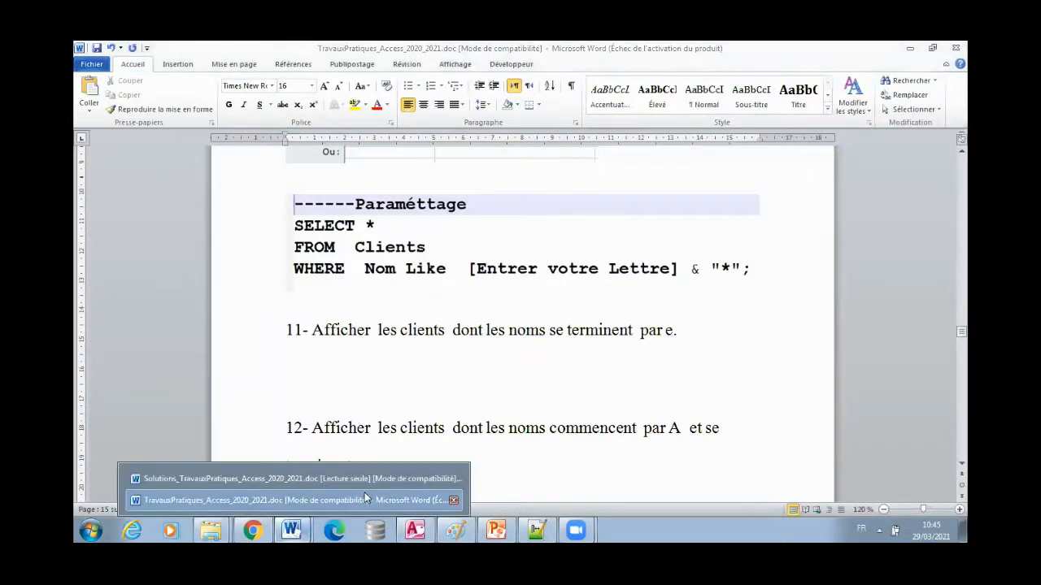
pyautogui.click(416, 530)
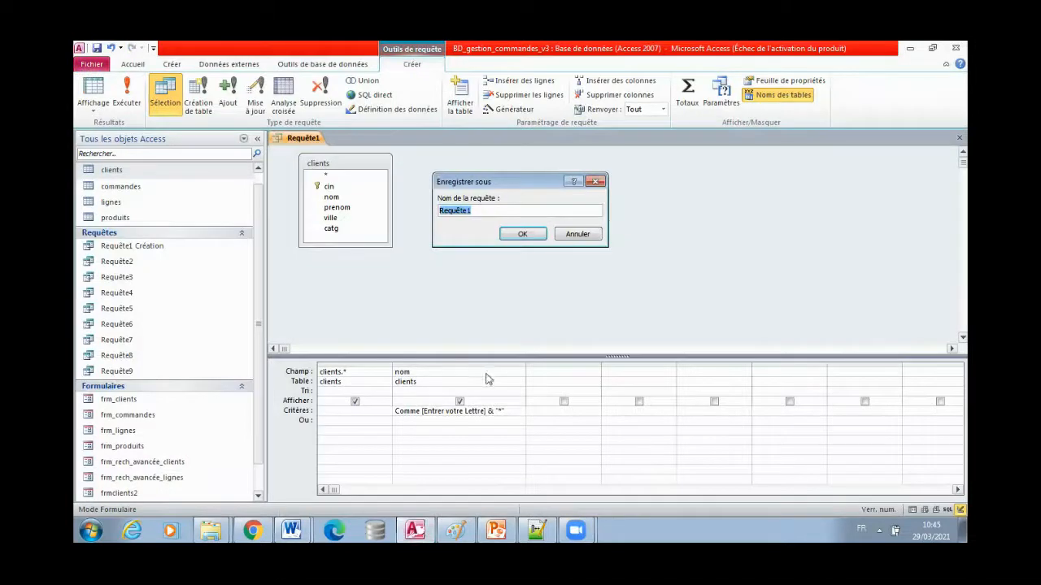
pyautogui.click(480, 213)
pyautogui.write('0')
pyautogui.click(521, 233)
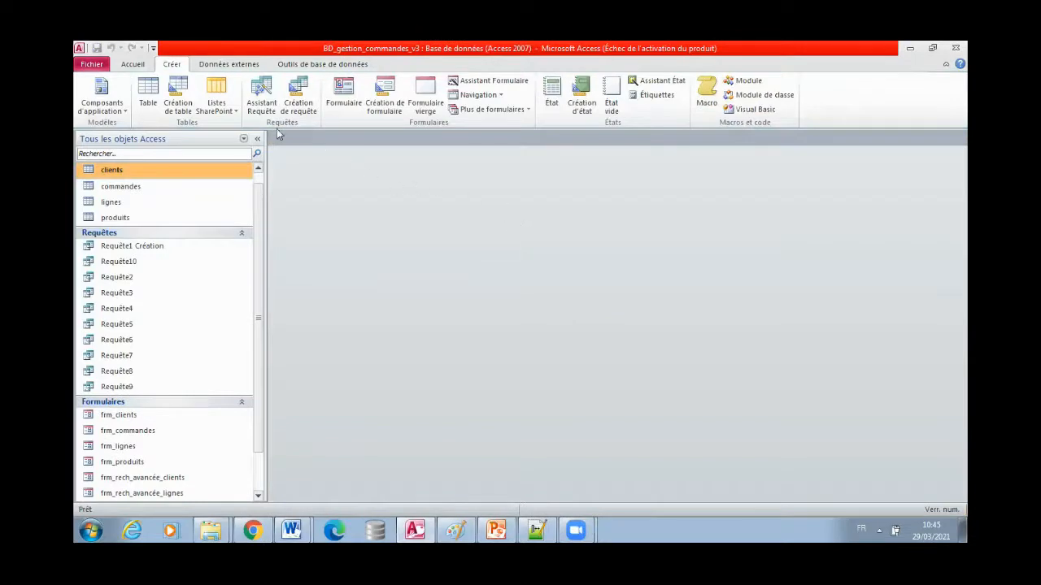
# - Create a new query in design view on the clients table with the fields clients.* and nom
pyautogui.click(298, 102)
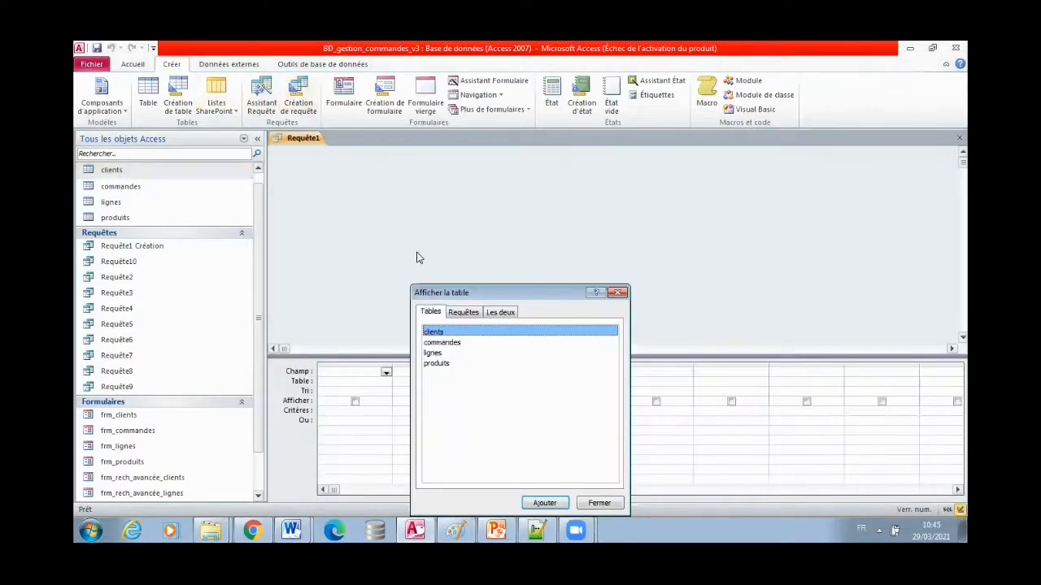
pyautogui.doubleClick(439, 332)
pyautogui.click(602, 503)
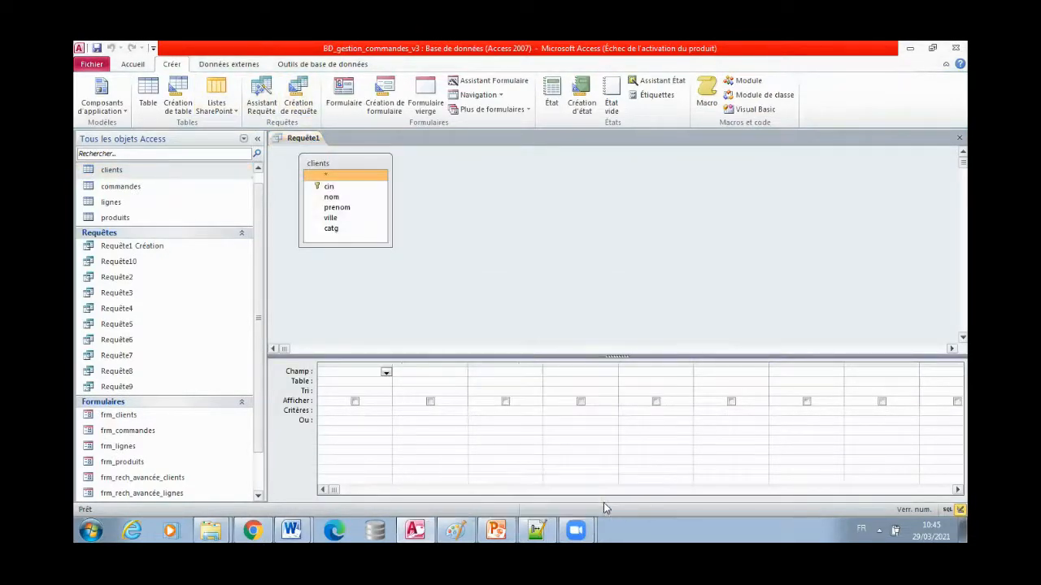
pyautogui.click(386, 372)
pyautogui.click(382, 378)
pyautogui.click(469, 374)
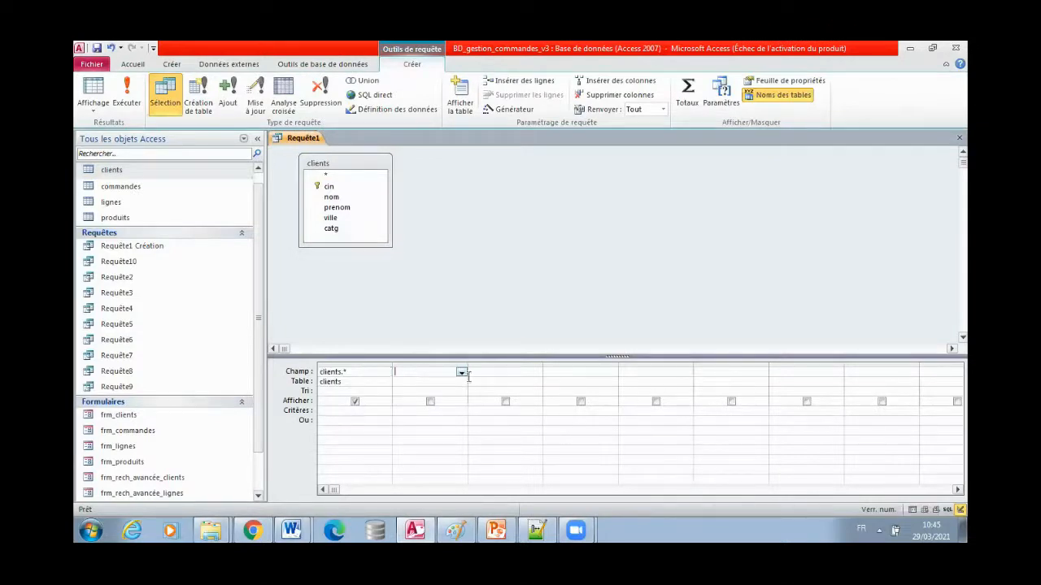
pyautogui.click(461, 372)
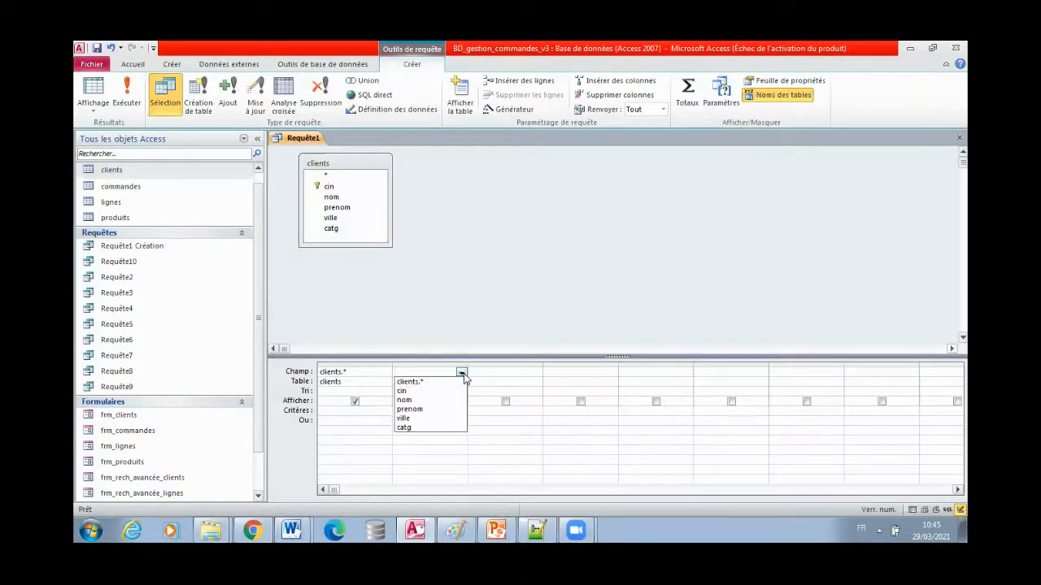
pyautogui.click(431, 399)
# - Paste the copied criterion under nom, widen the column, and change the criterion to Comme "*" & [Entrer votre Lettre]
pyautogui.click(416, 410)
pyautogui.hotkey('ctrl', 'v')
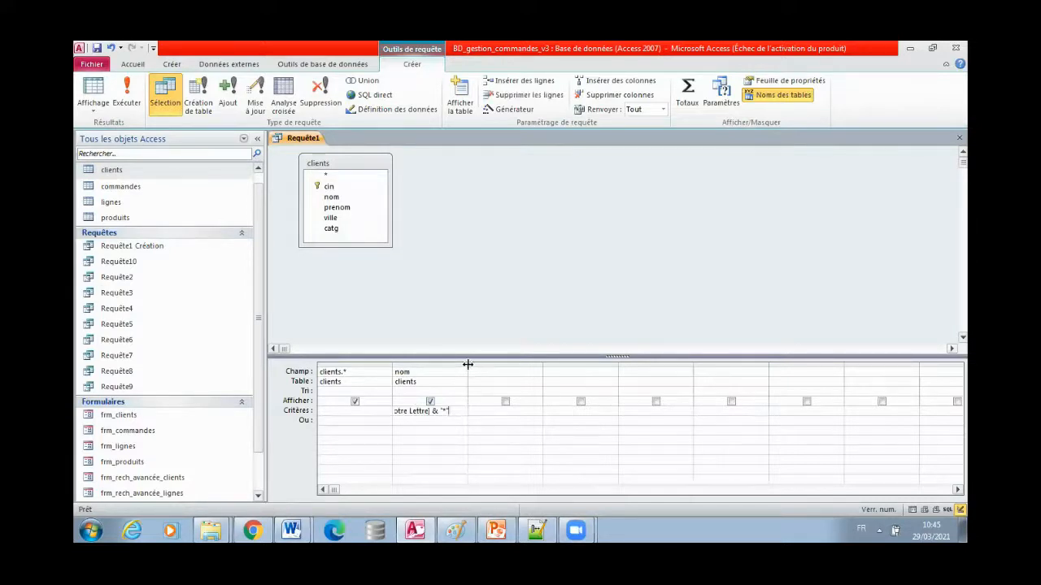
pyautogui.moveTo(467, 366); pyautogui.dragTo(571, 382)
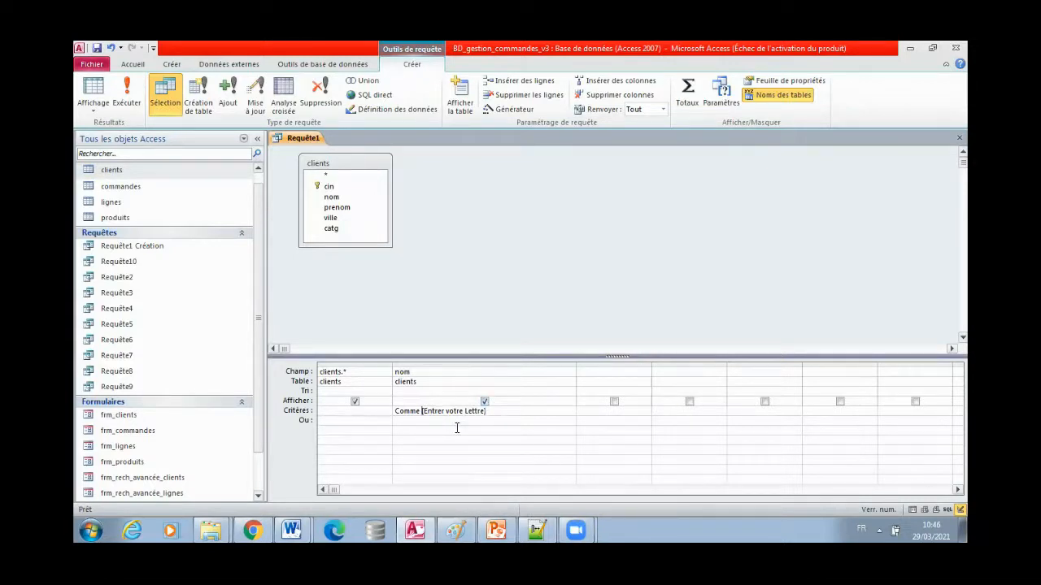
pyautogui.write('"*"&')
pyautogui.click(516, 439)
# - Check the wording of question 11 in the Word worksheet against the new criterion, and return to the query in Access
pyautogui.moveTo(291, 530)
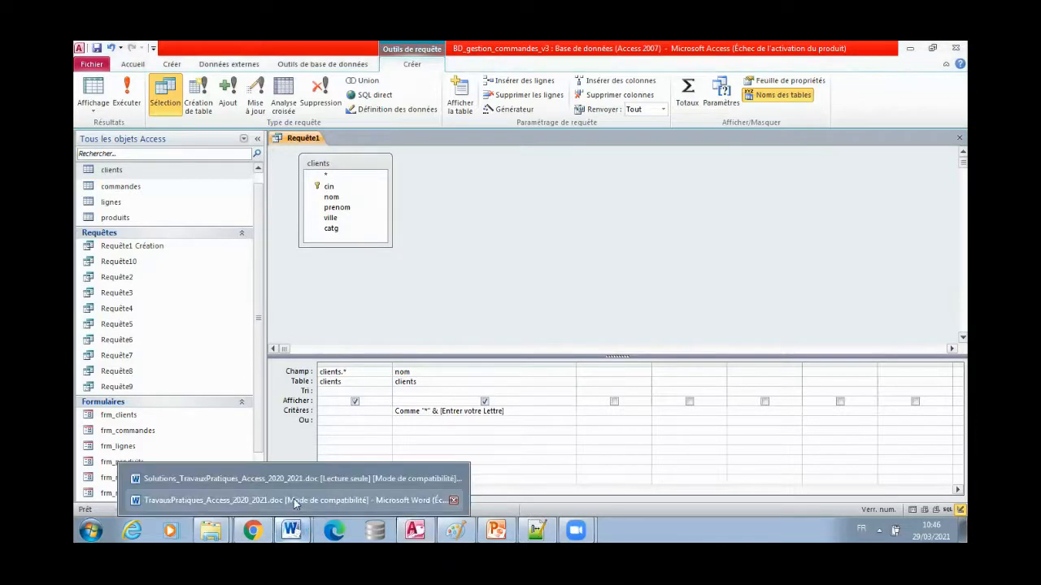
pyautogui.click(296, 501)
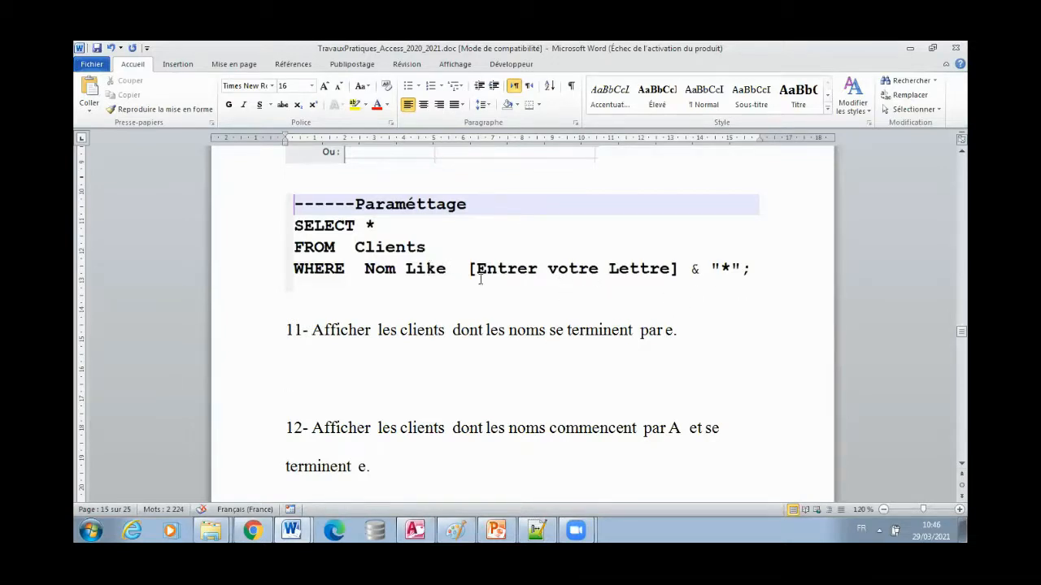
pyautogui.click(415, 530)
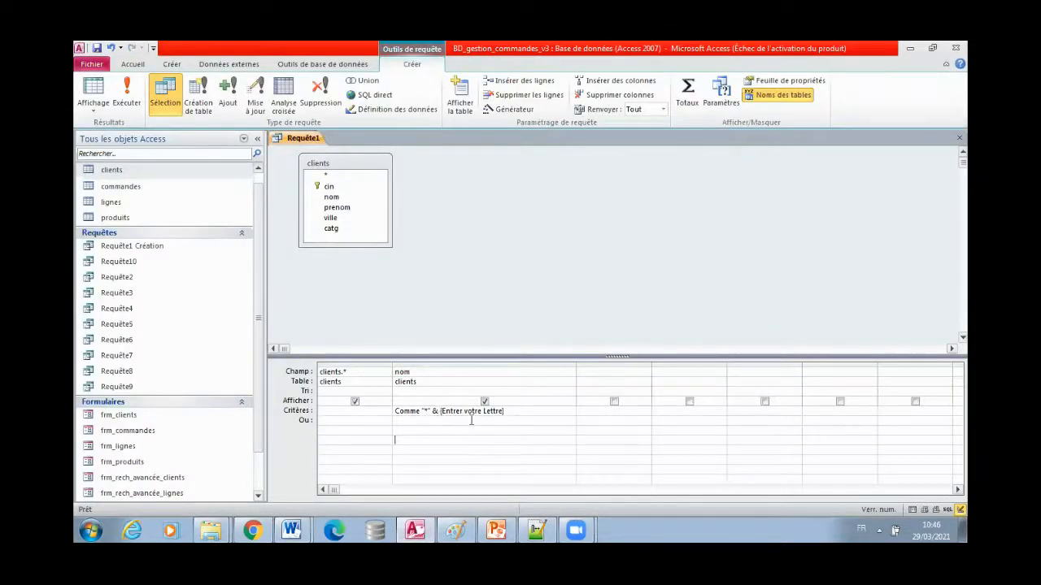
# - Run the query, move its parameter prompt above the design grid, and paste a screenshot into Paint, selecting the prompt and both query columns
pyautogui.click(136, 104)
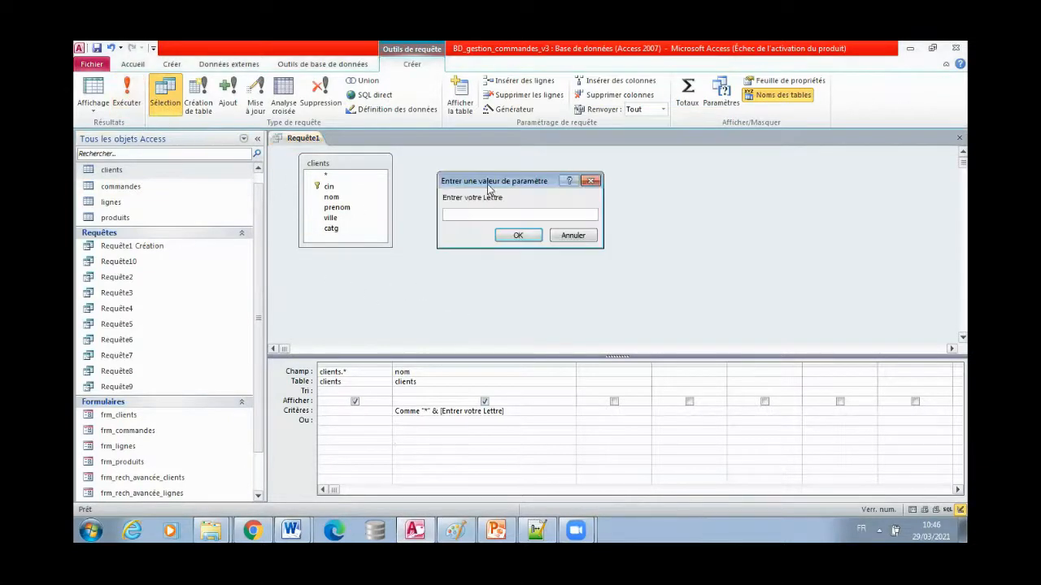
pyautogui.moveTo(490, 186); pyautogui.dragTo(361, 278)
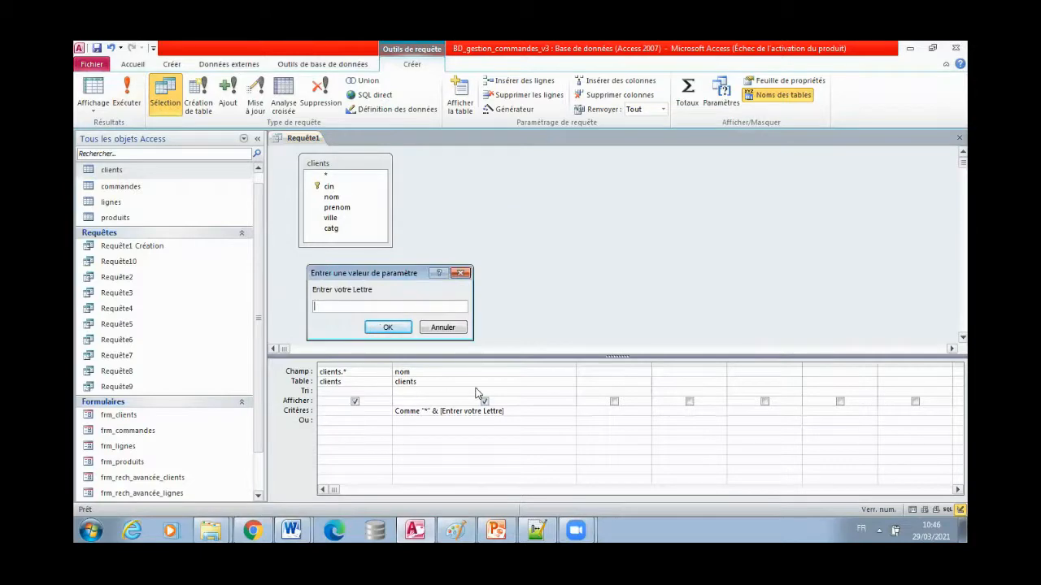
pyautogui.click(456, 530)
pyautogui.hotkey('ctrl', 'v')
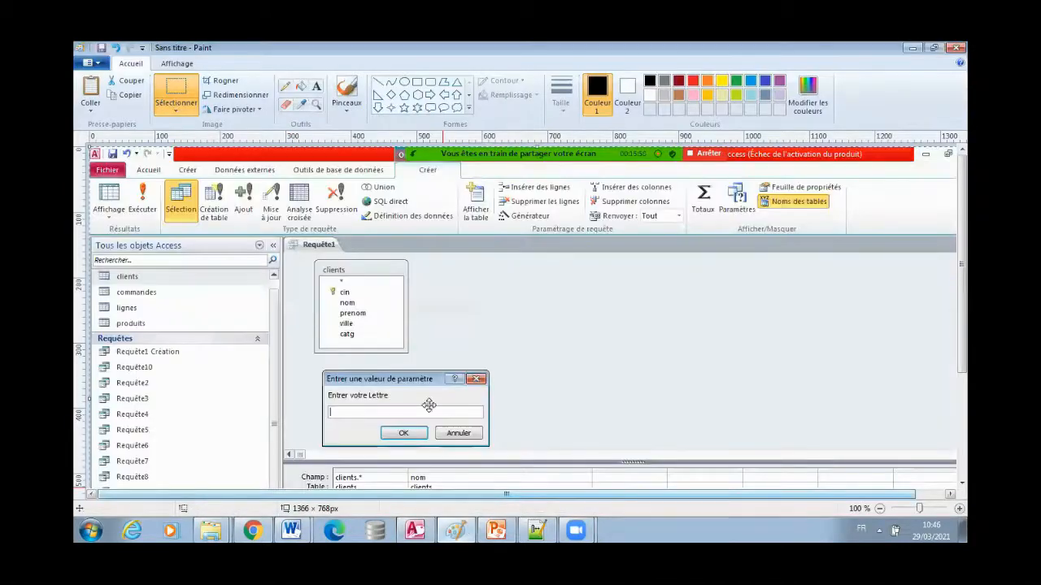
pyautogui.moveTo(245, 421); pyautogui.dragTo(157, 219)
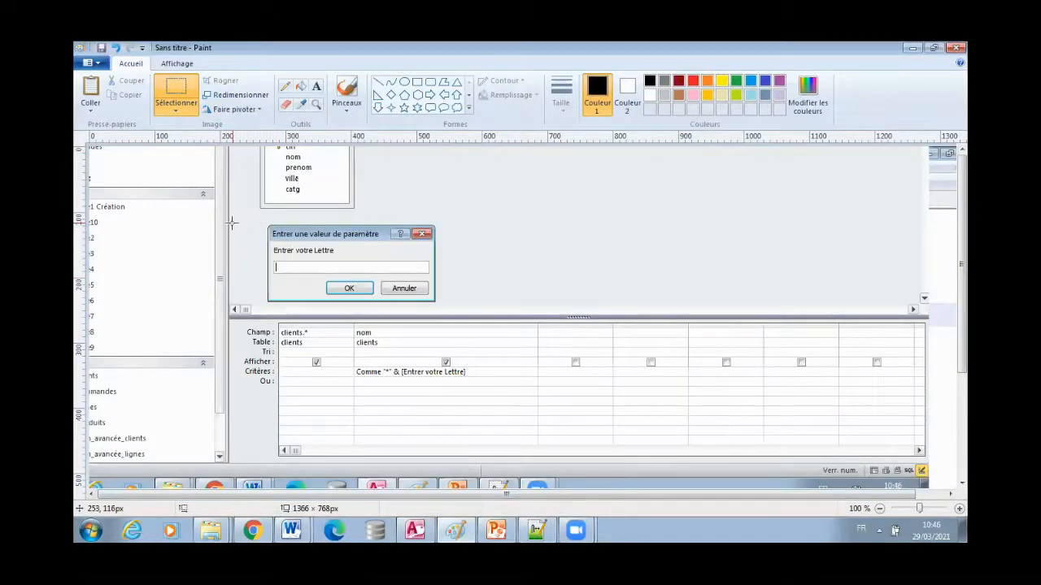
pyautogui.moveTo(232, 222)
pyautogui.mouseDown()
pyautogui.moveTo(477, 314)
pyautogui.moveTo(495, 396)
pyautogui.mouseUp()
# - Insert the selected capture of the prompt and design grid under question 11 in the Word worksheet, followed by a new line
pyautogui.moveTo(301, 529)
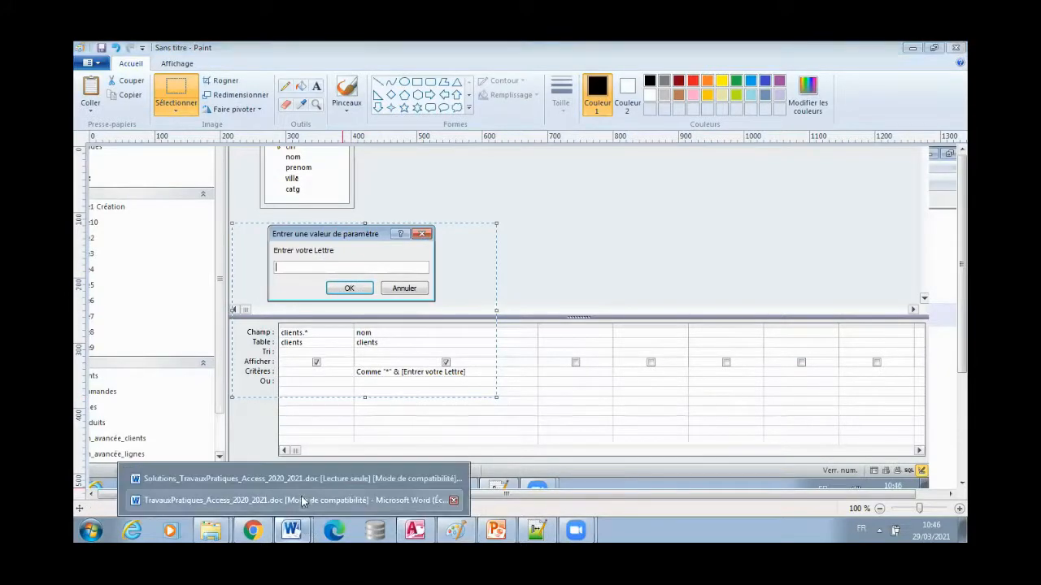
pyautogui.click(301, 499)
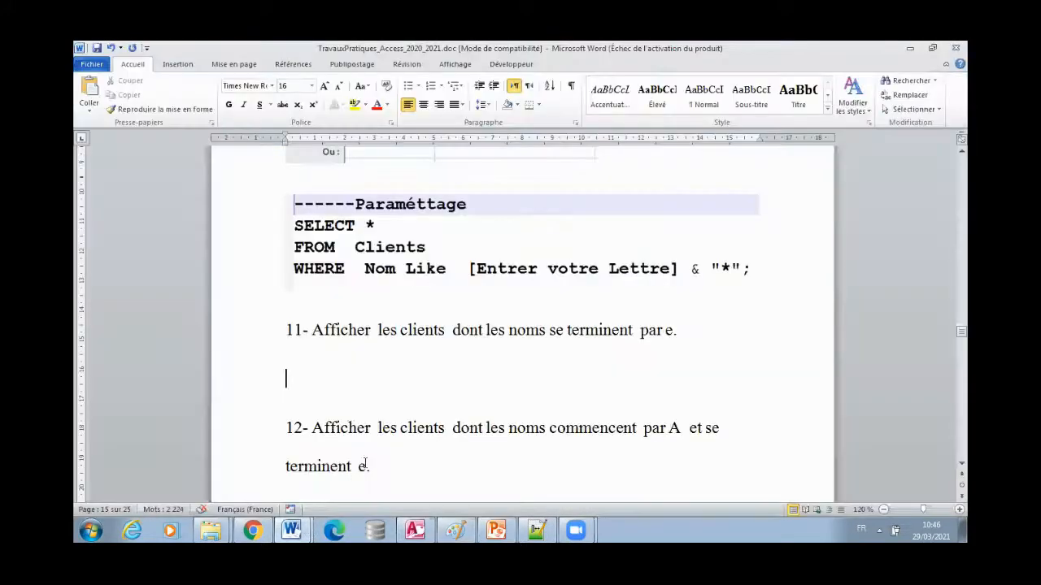
pyautogui.click(345, 413)
pyautogui.hotkey('ctrl', 'v')
pyautogui.press('Return')
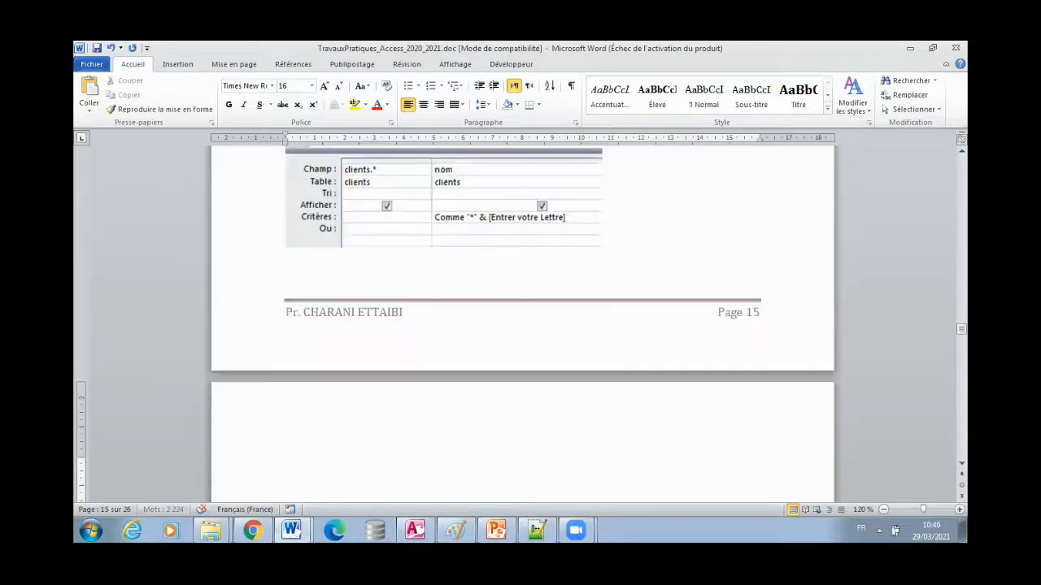
# - Back in Access, run the query with the letter e, view the matching clients, and return to design view
pyautogui.click(415, 530)
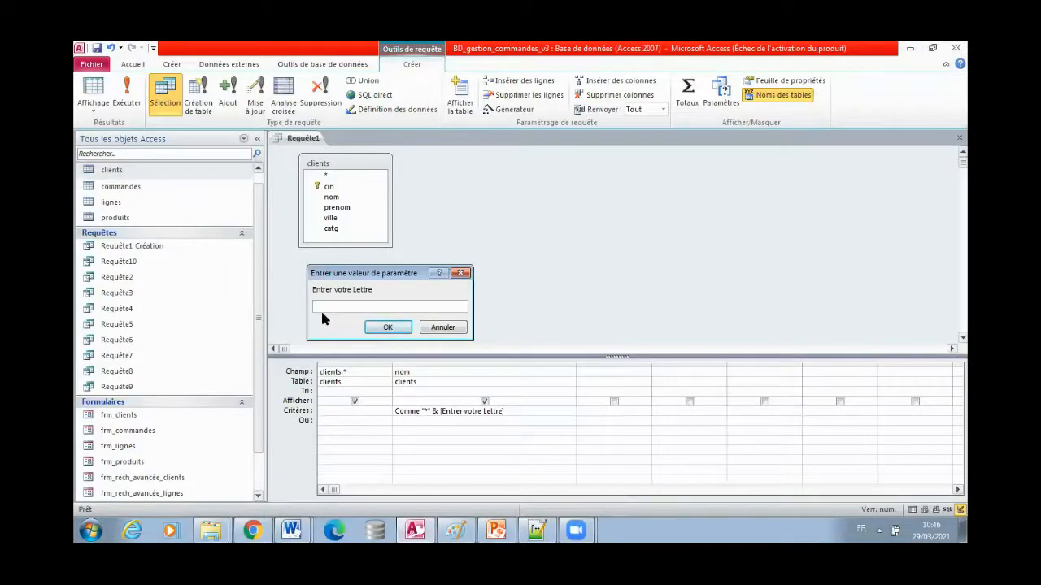
pyautogui.write('e')
pyautogui.click(385, 328)
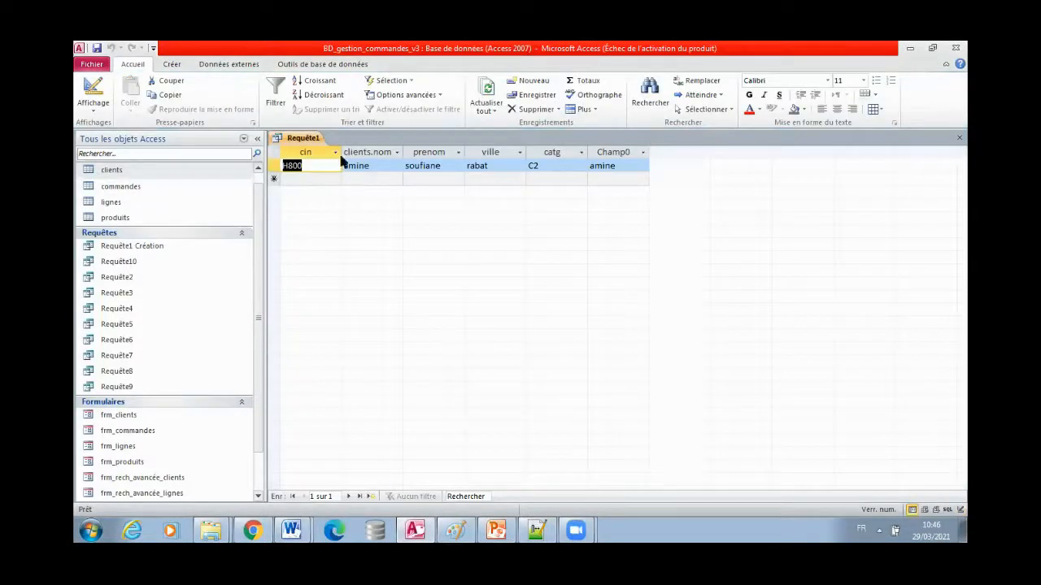
pyautogui.click(307, 140)
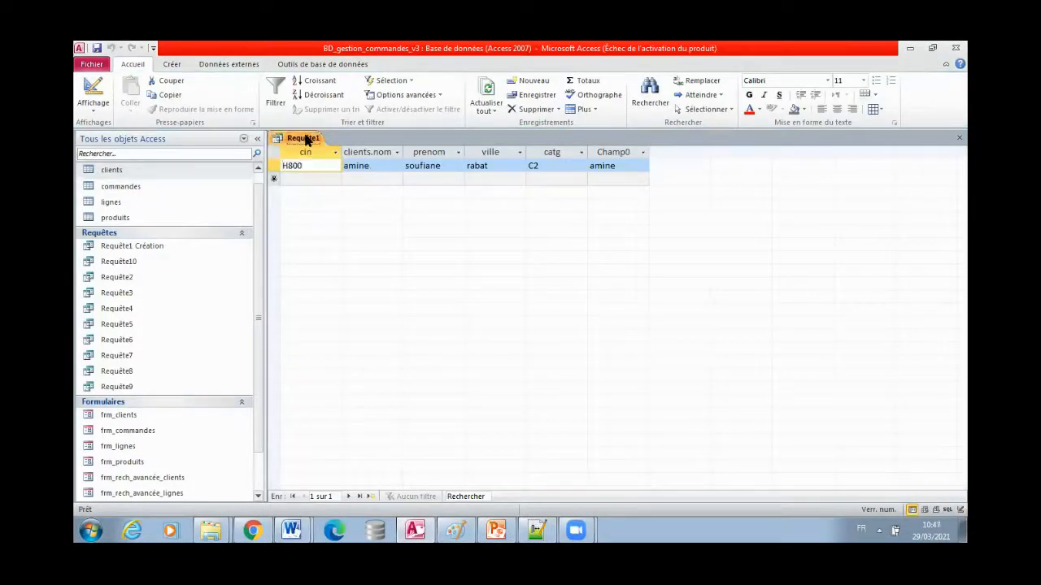
pyautogui.rightClick(307, 140)
pyautogui.click(355, 193)
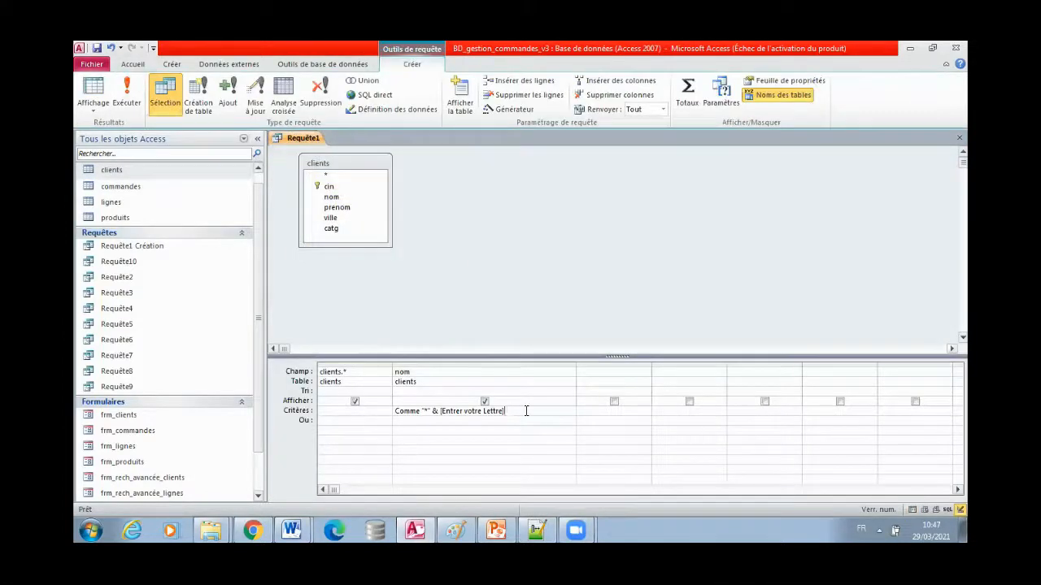
# - In Notepad++, change the first SQL query's pattern to Nom Like "*e"
pyautogui.click(537, 530)
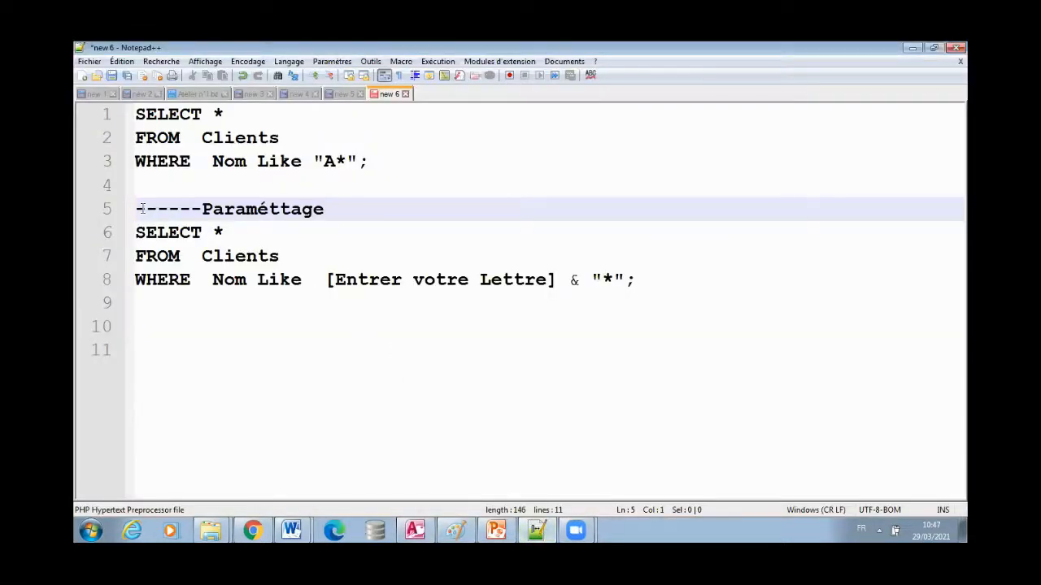
pyautogui.click(336, 161)
pyautogui.press('BackSpace')
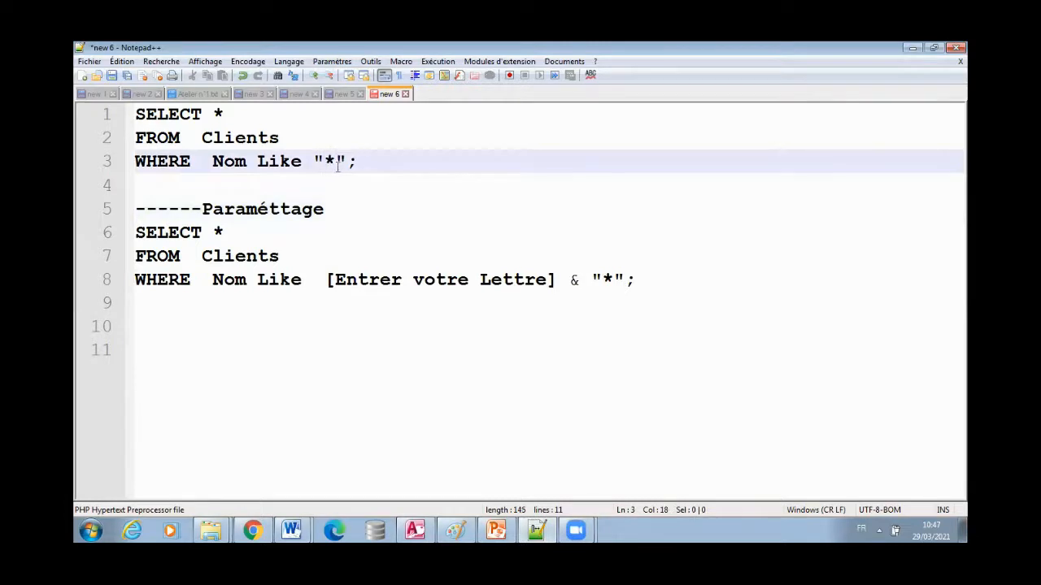
pyautogui.write('e')
pyautogui.click(286, 341)
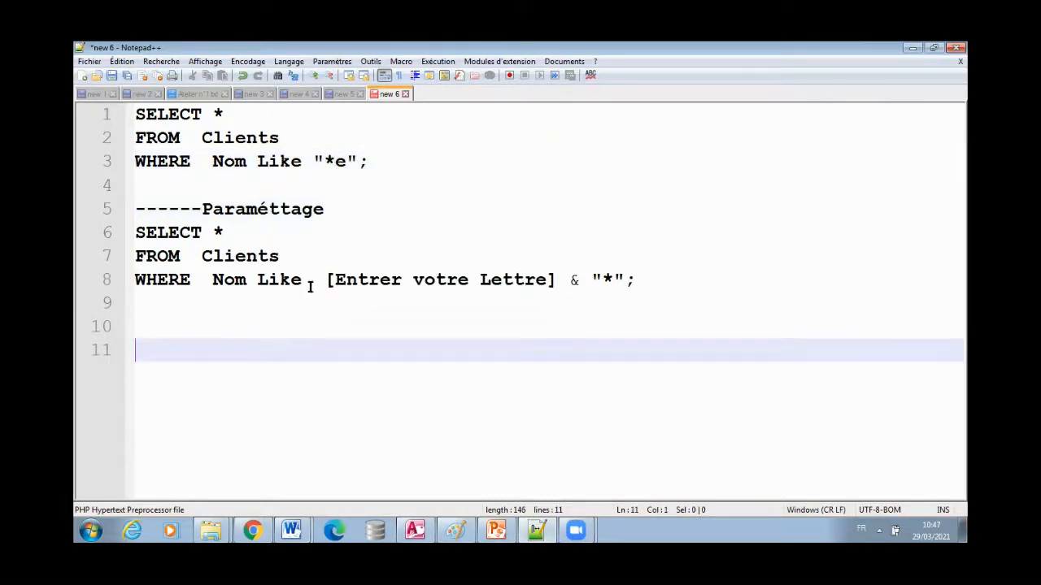
# - Rewrite the parameterised query's condition as WHERE Nom Like "*" &[Entrer votre Lettre];
pyautogui.moveTo(326, 279); pyautogui.dragTo(564, 282)
pyautogui.hotkey('ctrl', 'c')
pyautogui.press('Delete')
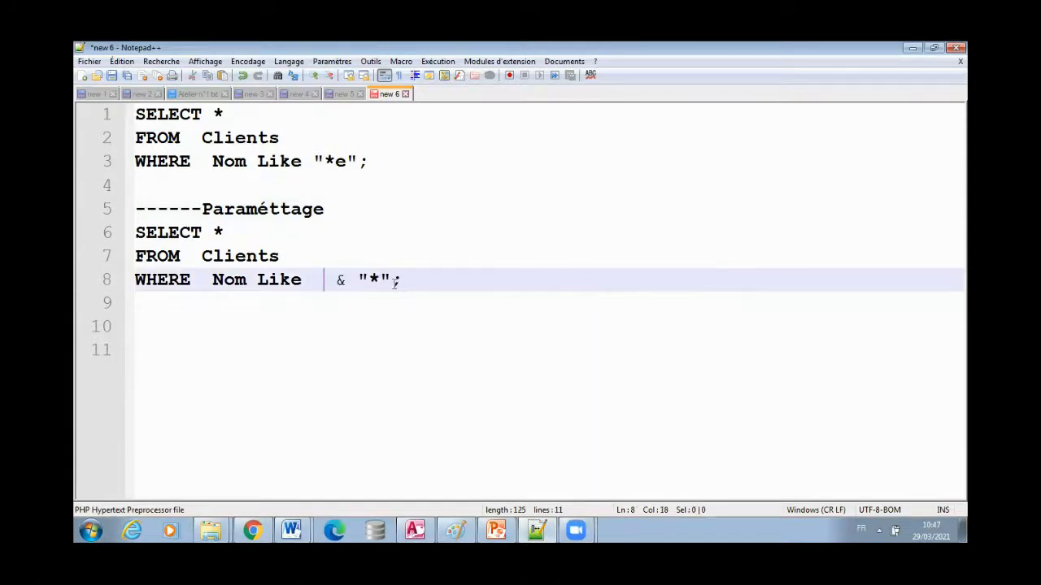
pyautogui.click(392, 281)
pyautogui.write('&')
pyautogui.hotkey('ctrl', 'v')
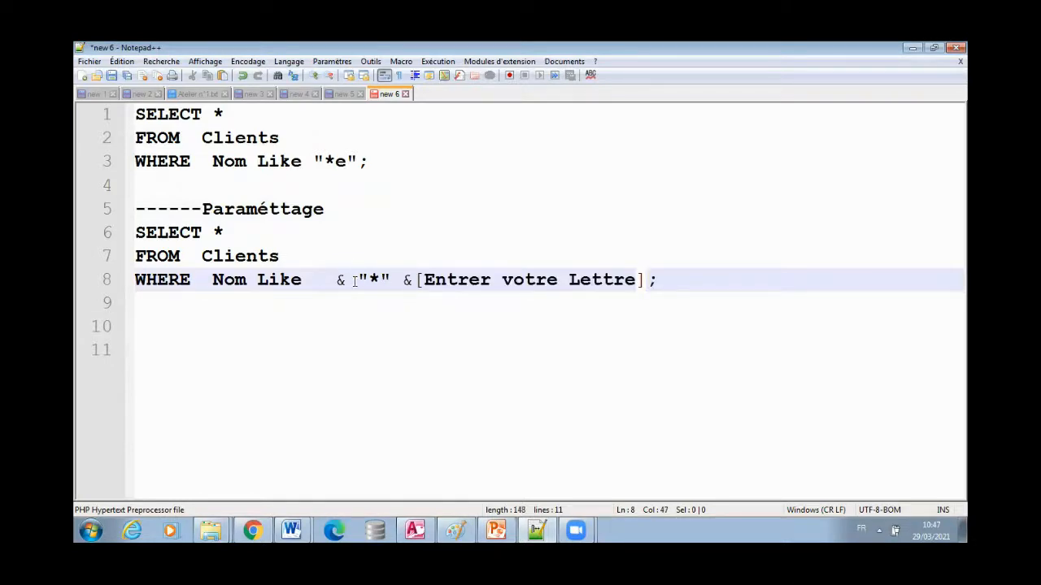
pyautogui.click(355, 284)
pyautogui.press('BackSpace')
pyautogui.press('BackSpace')
pyautogui.press('Down')
pyautogui.press('Down')
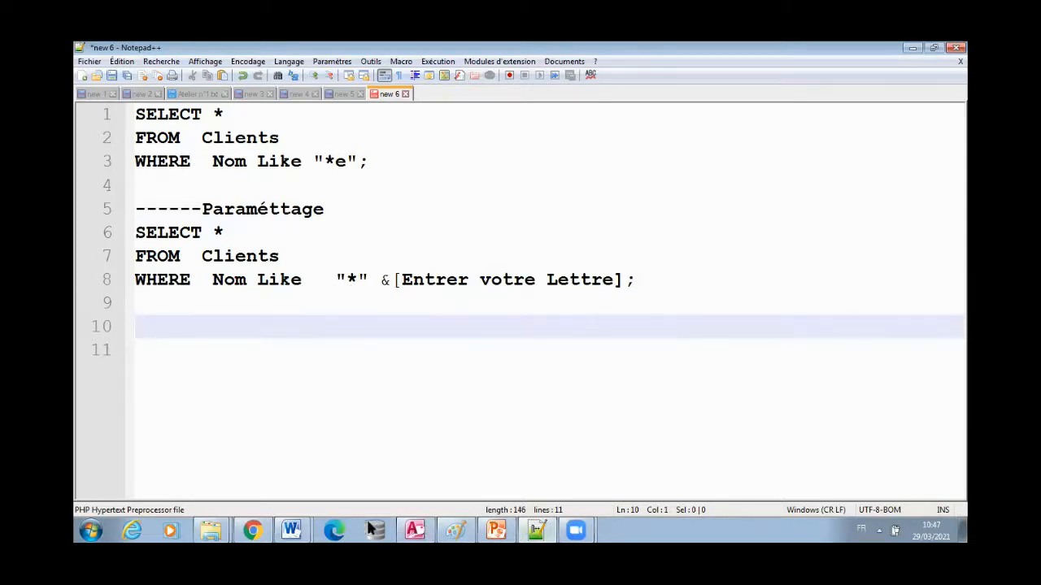
# - Paste a screenshot of the SQL text into Paint and select the area containing both queries
pyautogui.click(290, 530)
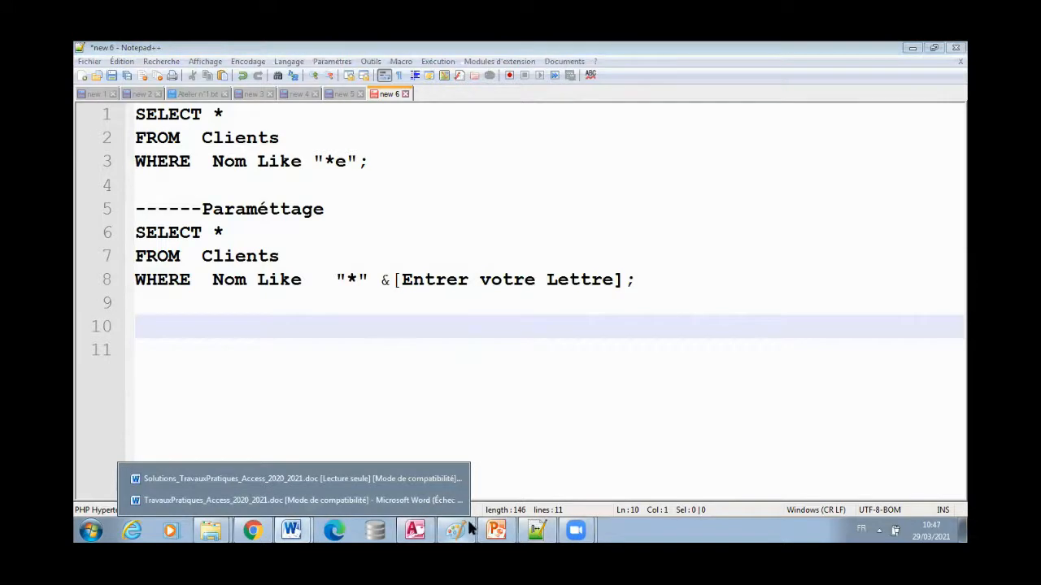
pyautogui.click(491, 439)
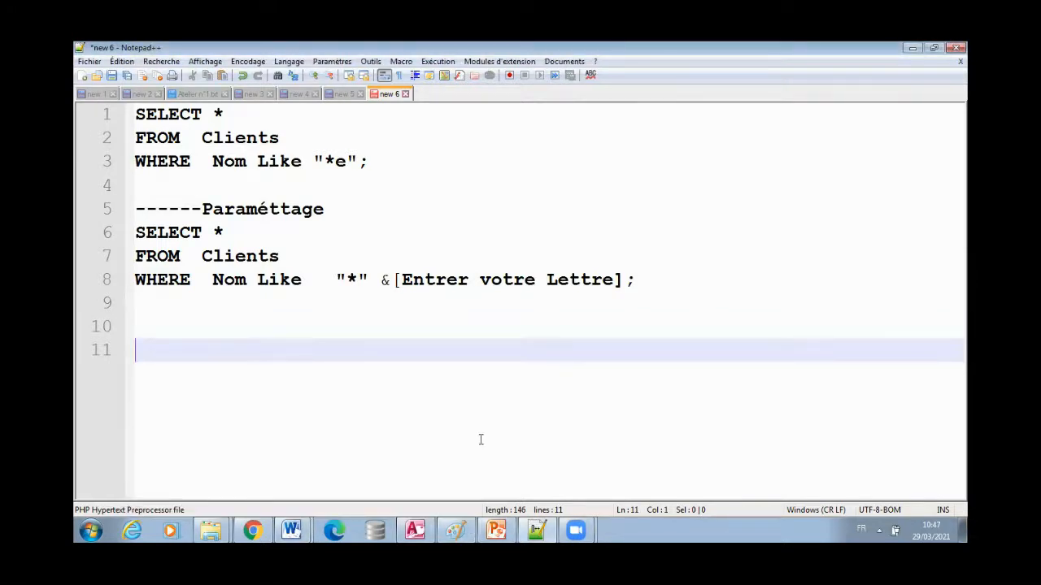
pyautogui.click(456, 529)
pyautogui.click(455, 529)
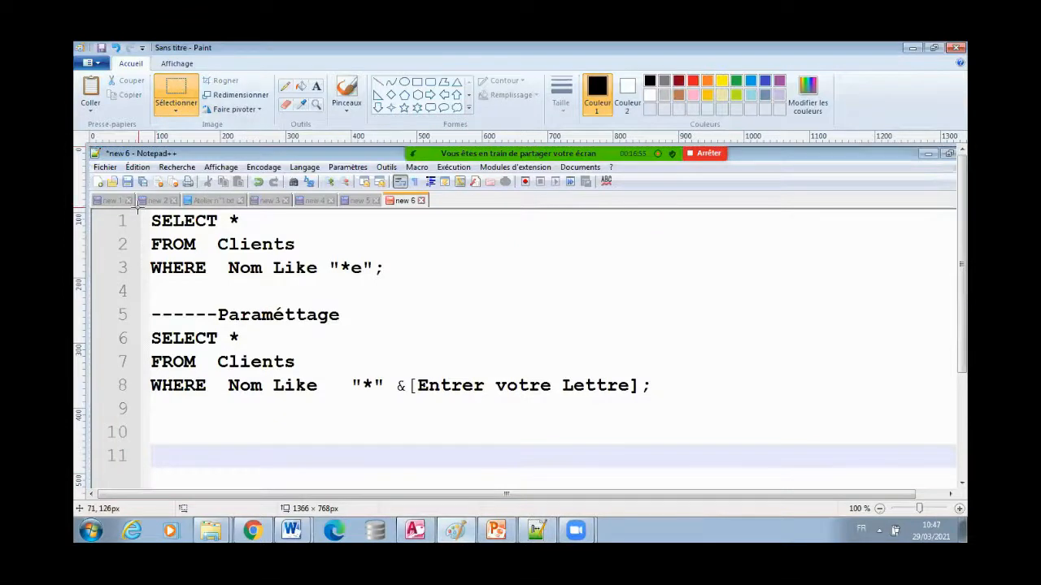
pyautogui.moveTo(139, 210)
pyautogui.mouseDown()
pyautogui.moveTo(564, 409)
pyautogui.moveTo(656, 404)
pyautogui.mouseUp()
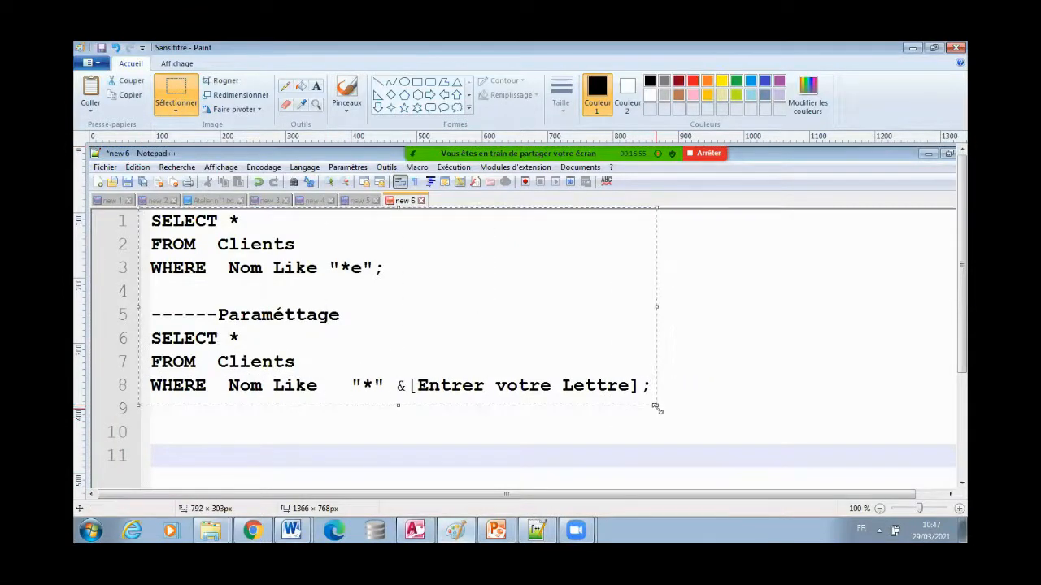
# - Insert the SQL capture below the query design image for question 11 in the Word worksheet
pyautogui.click(294, 529)
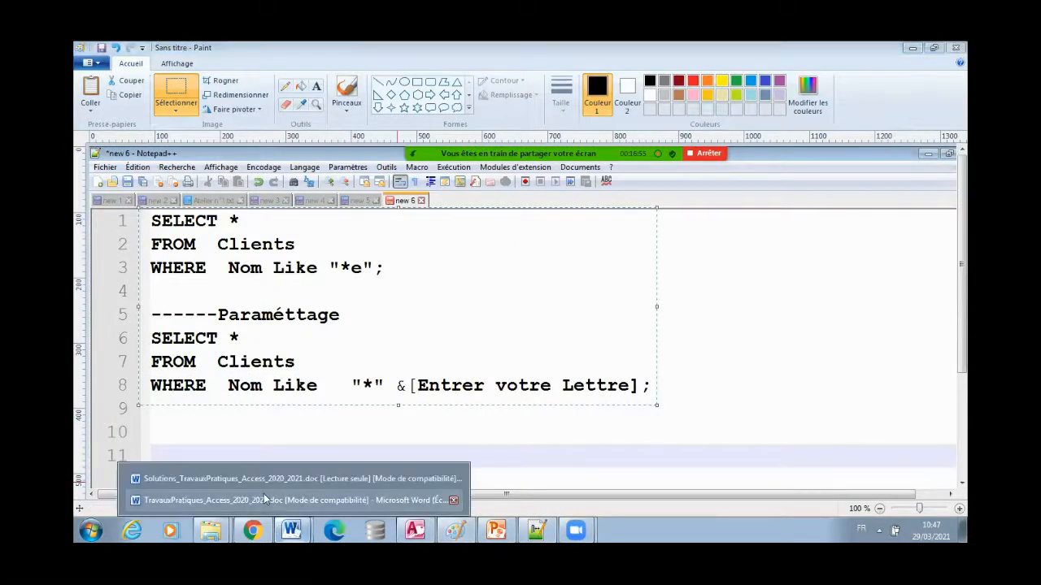
pyautogui.click(263, 496)
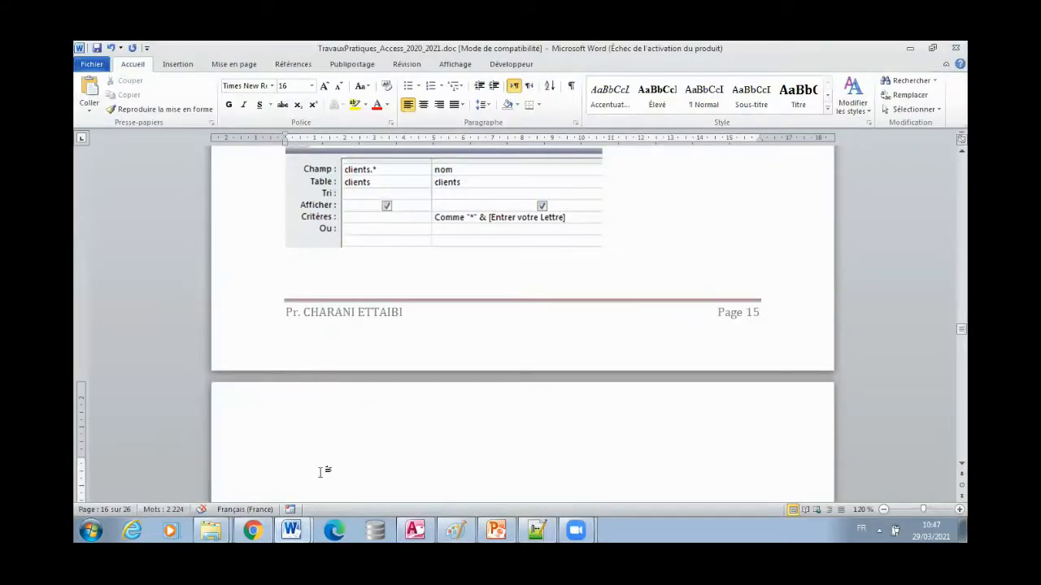
pyautogui.hotkey('ctrl', 'v')
# - Insert a page break before the heading of question 11 so that it starts on a new page
pyautogui.scroll(5, 336, 480)
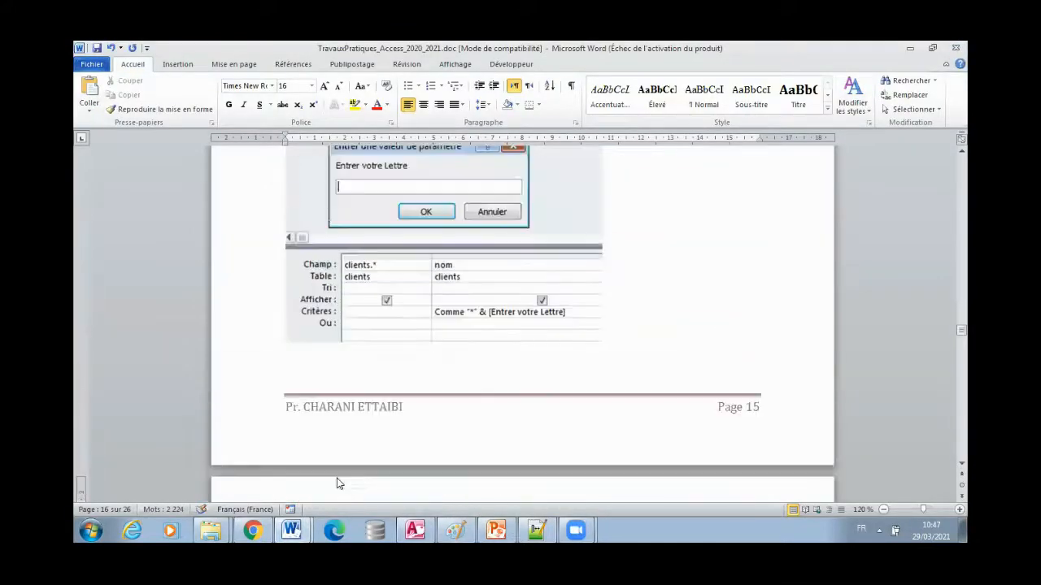
pyautogui.scroll(2, 216, 296)
pyautogui.click(287, 209)
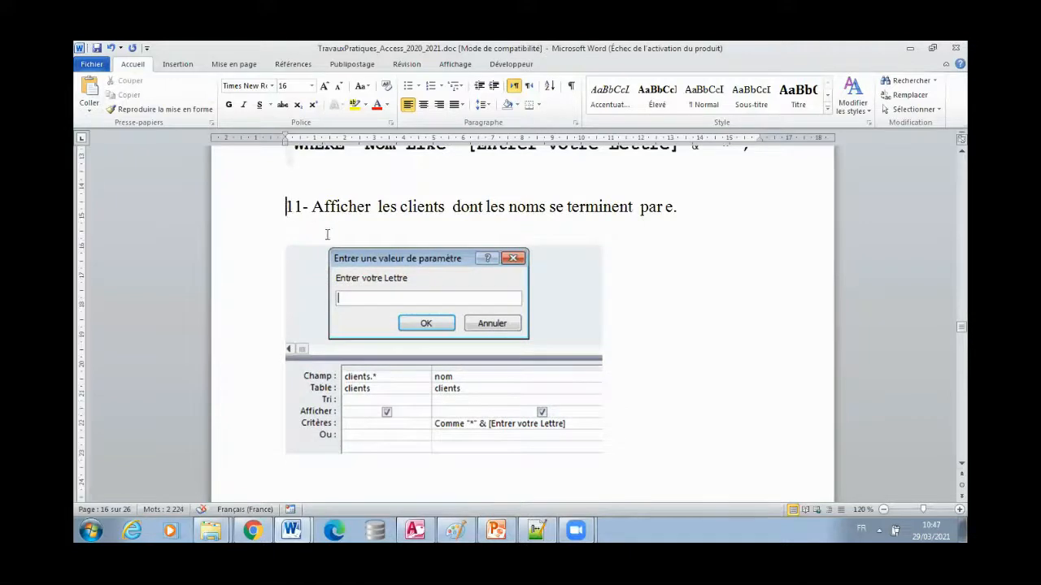
pyautogui.click(177, 64)
pyautogui.click(150, 107)
pyautogui.scroll(-5, 399, 318)
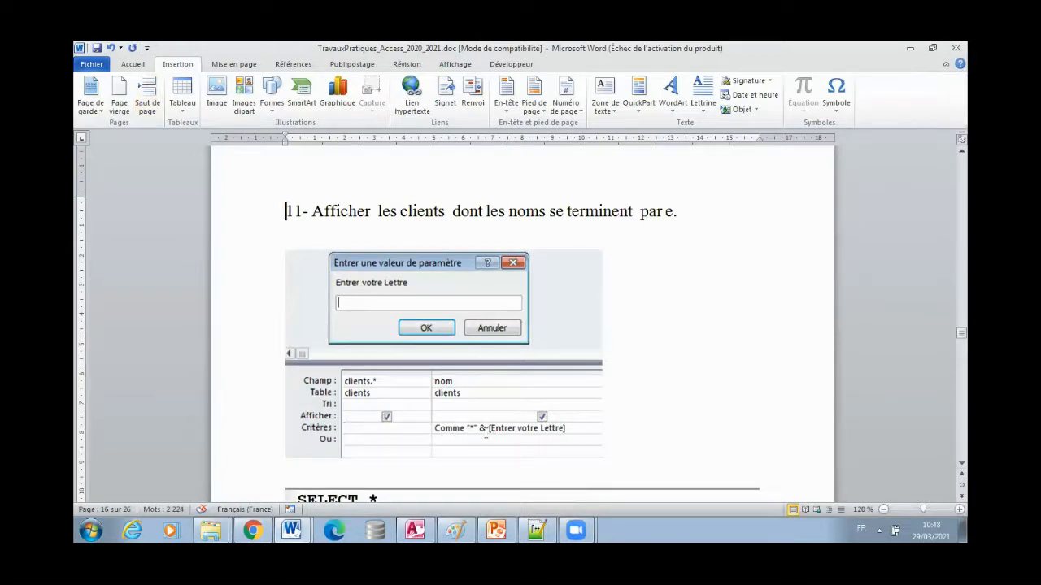
# - Add the lines Mode Création and Mode SQL under question 12 in the Word worksheet
pyautogui.scroll(-5, 534, 432)
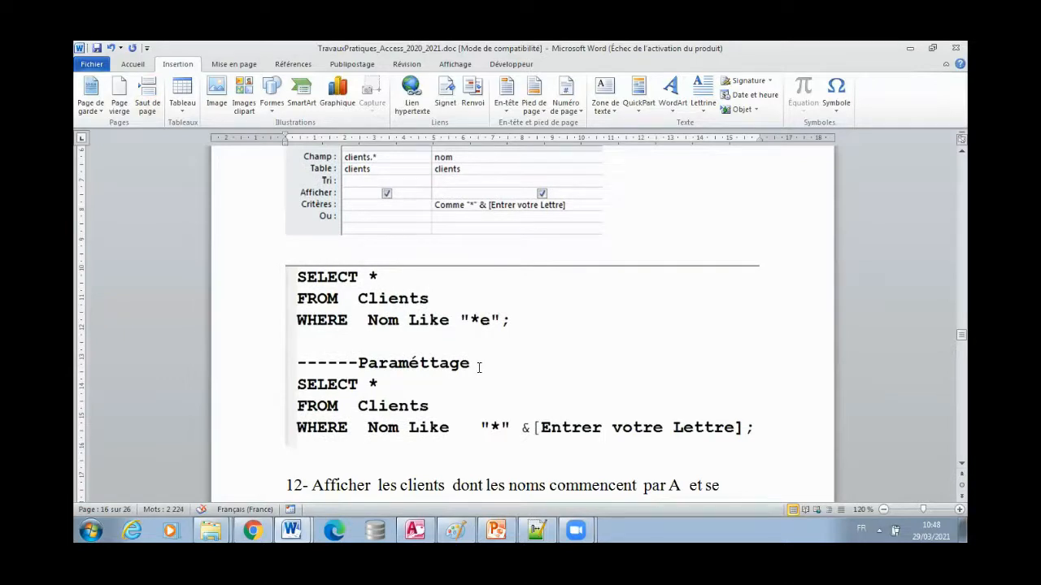
pyautogui.scroll(-2, 479, 368)
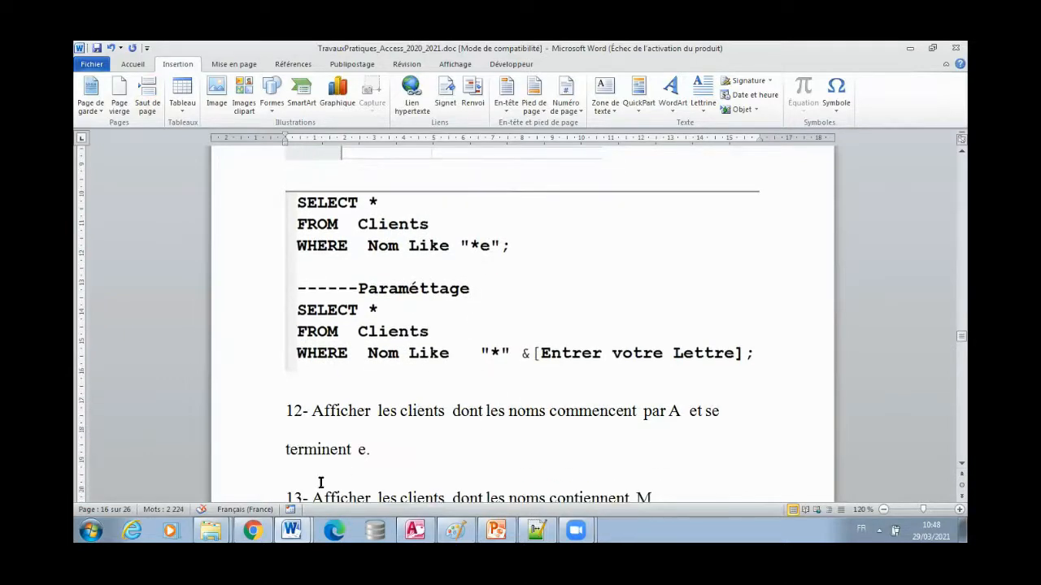
pyautogui.click(401, 456)
pyautogui.press('Return')
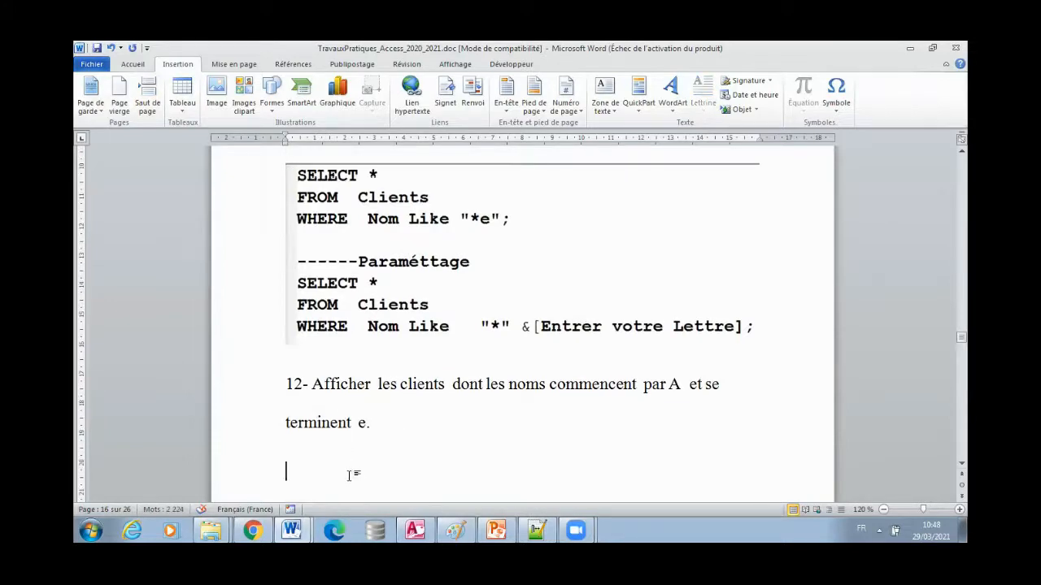
pyautogui.write('Moe')
pyautogui.press('BackSpace')
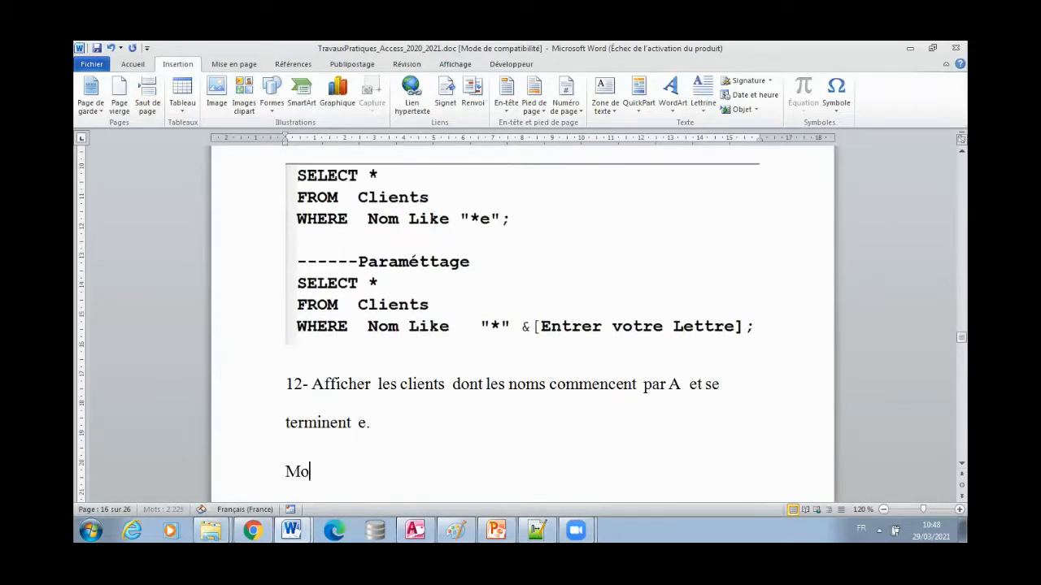
pyautogui.write('de Création')
pyautogui.press('Return')
pyautogui.write('Mod')
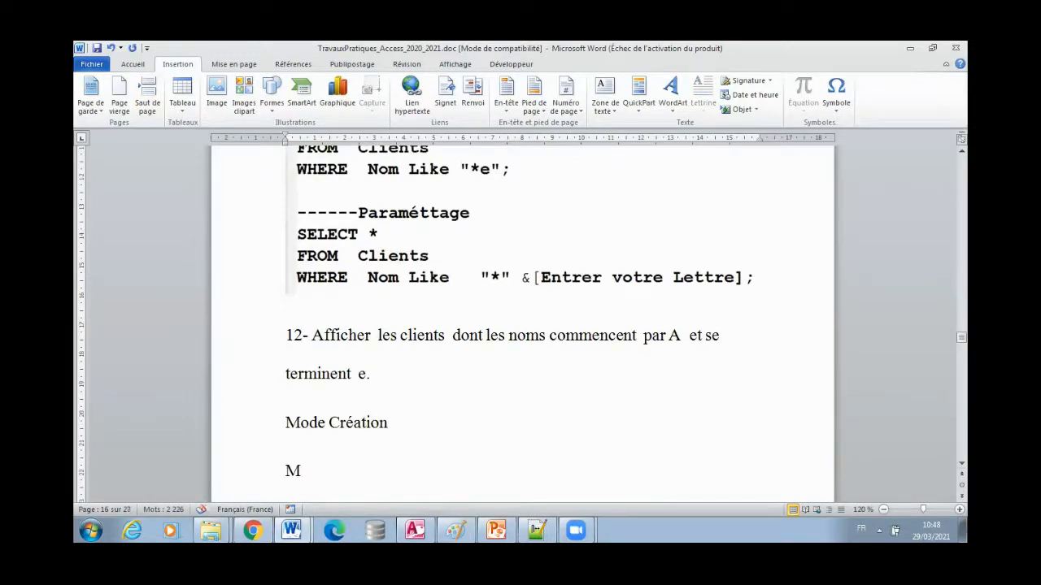
pyautogui.write('e SQL')
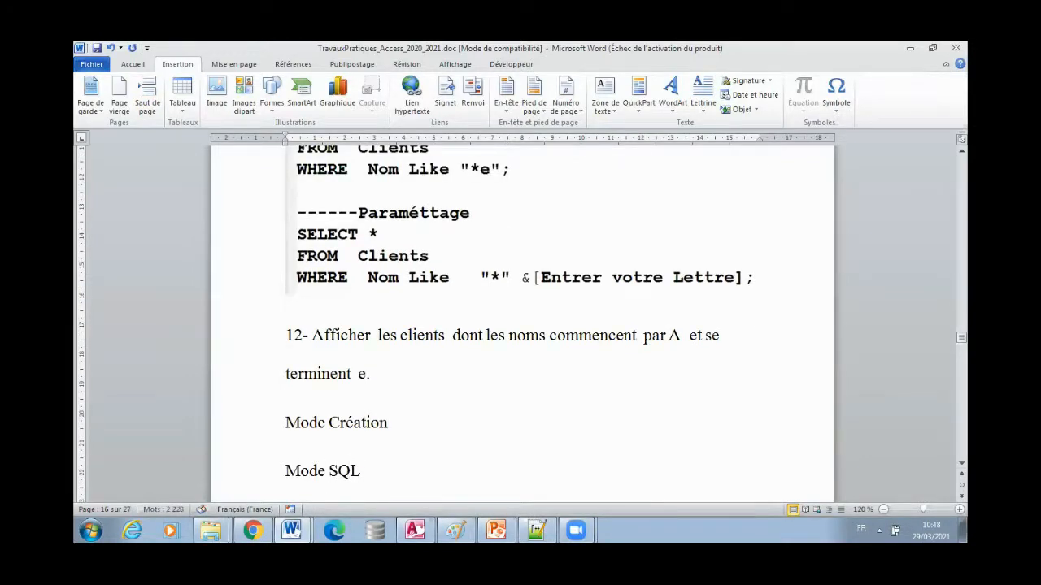
pyautogui.click(328, 437)
# - Return to Access, close the query, and save it as Requête11
pyautogui.click(416, 529)
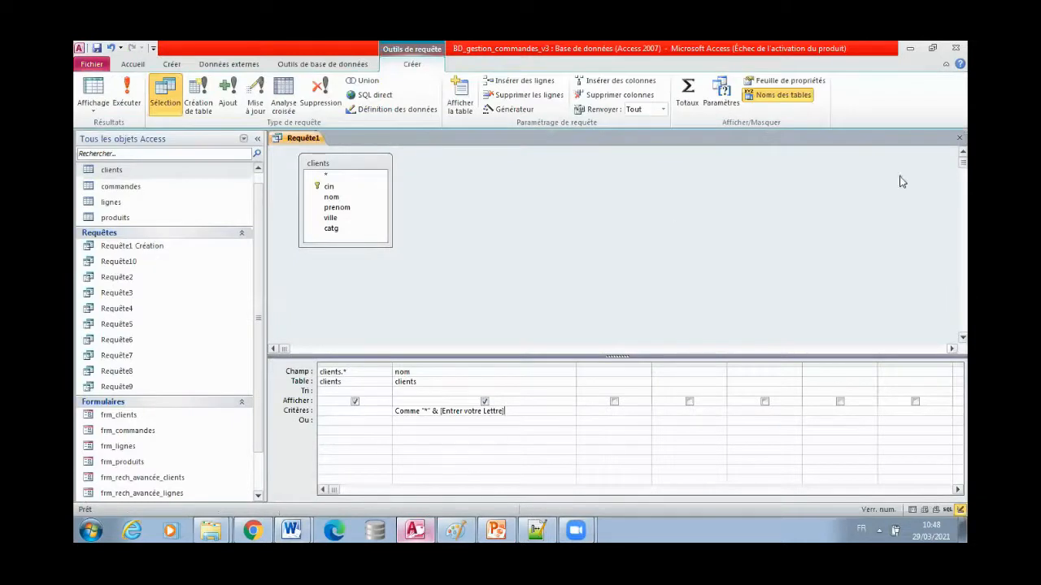
pyautogui.click(959, 138)
pyautogui.click(449, 321)
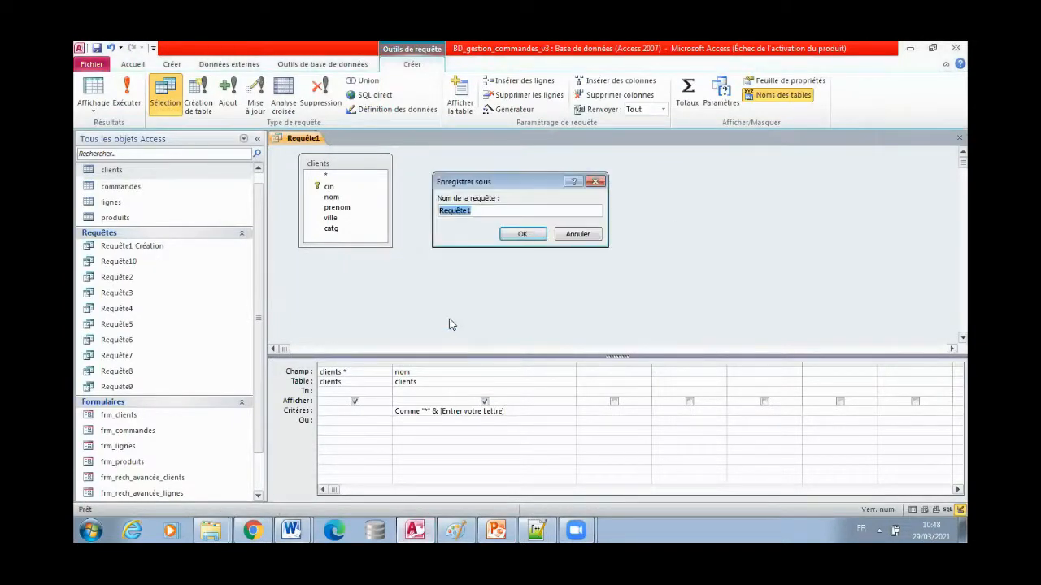
pyautogui.click(480, 211)
pyautogui.write('1')
pyautogui.click(510, 234)
# - Create a new query in design mode and add the clients table to it
pyautogui.click(300, 102)
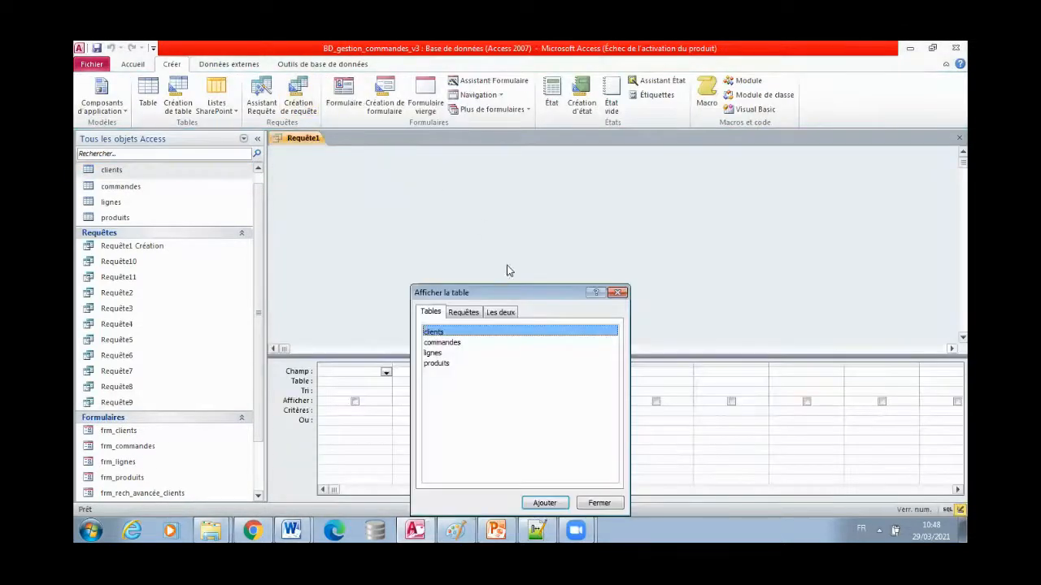
pyautogui.doubleClick(433, 333)
pyautogui.click(599, 503)
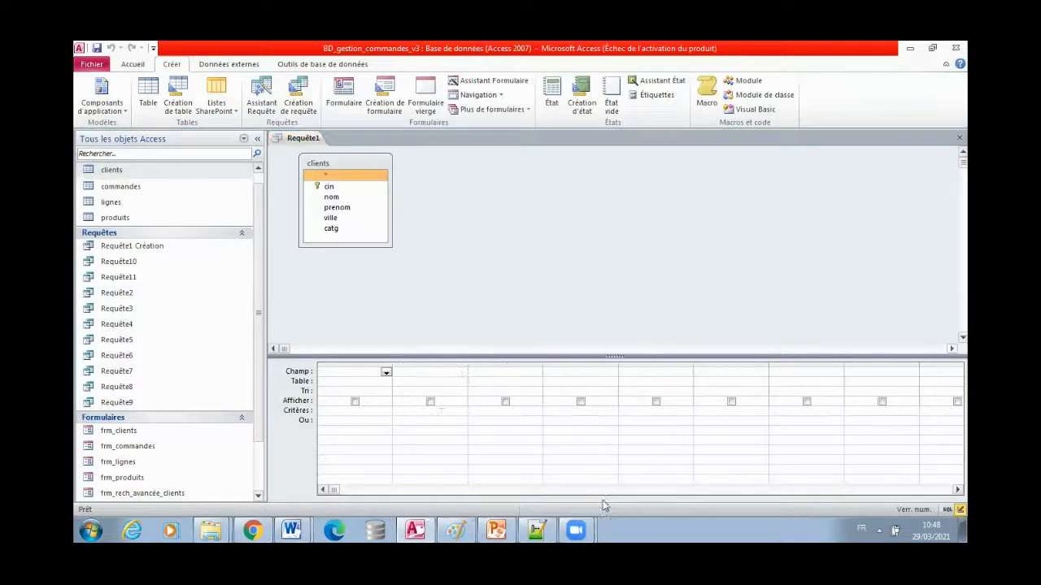
# - Add the fields clients.* and nom to the query grid, and hide nom from the output
pyautogui.click(386, 372)
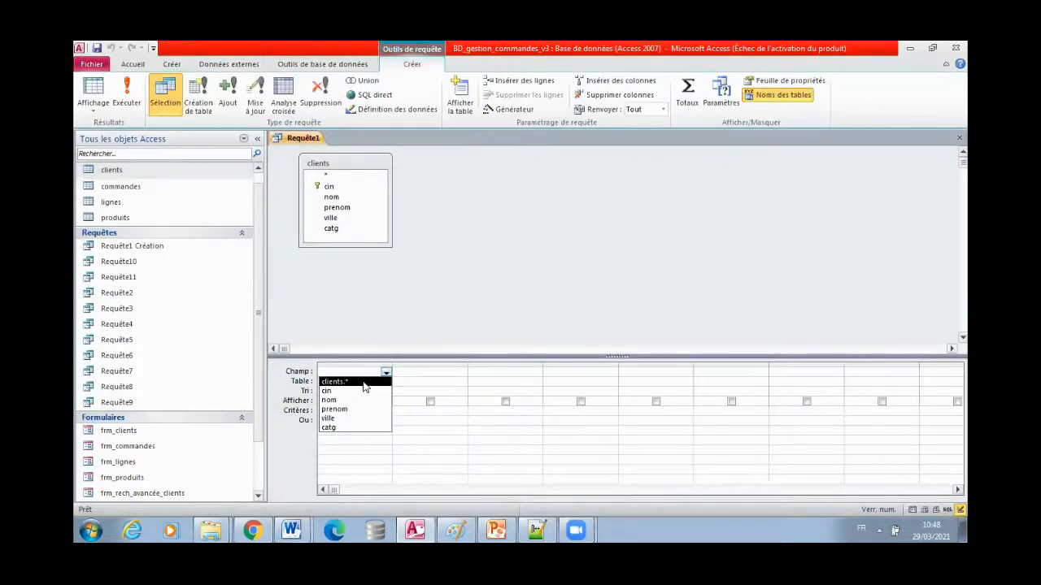
pyautogui.click(366, 381)
pyautogui.click(439, 374)
pyautogui.click(461, 372)
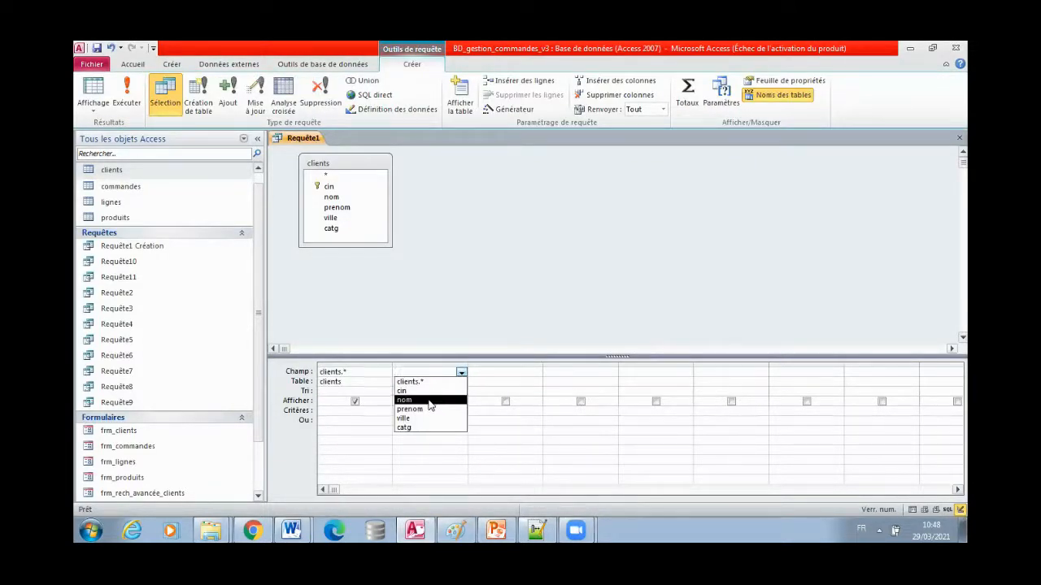
pyautogui.click(427, 398)
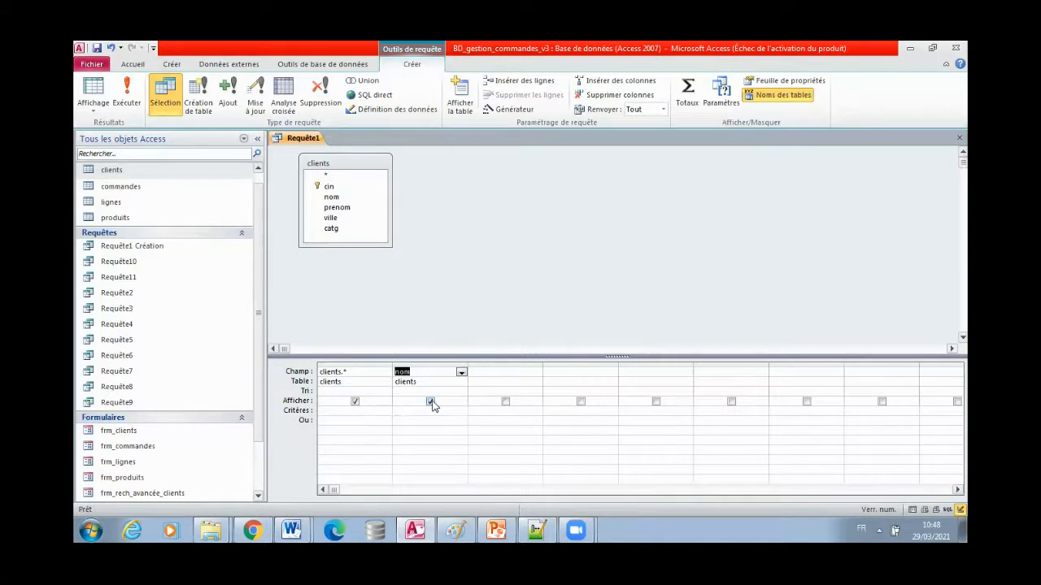
pyautogui.click(431, 401)
# - Set the nom criterion to Comme [Entrer la Lettre1] & "*" & [Entrer la lettre2] and fit the column width to it
pyautogui.click(473, 418)
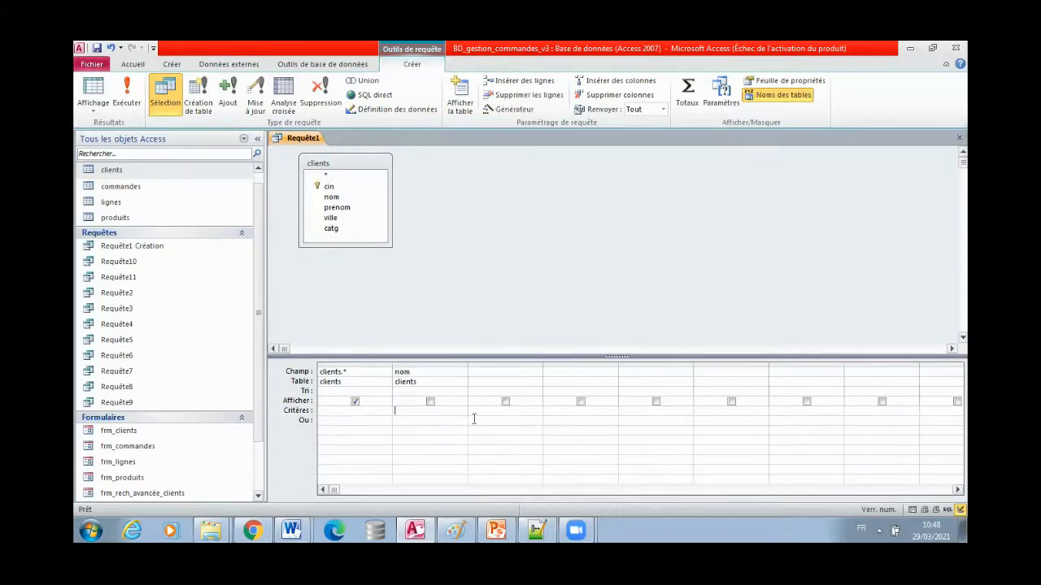
pyautogui.write('com')
pyautogui.write('t')
pyautogui.write('r')
pyautogui.write('e1] & "*" & [')
pyautogui.write('E')
pyautogui.write('ntrer la')
pyautogui.write(' lettre2]')
pyautogui.click(457, 443)
pyautogui.doubleClick(467, 362)
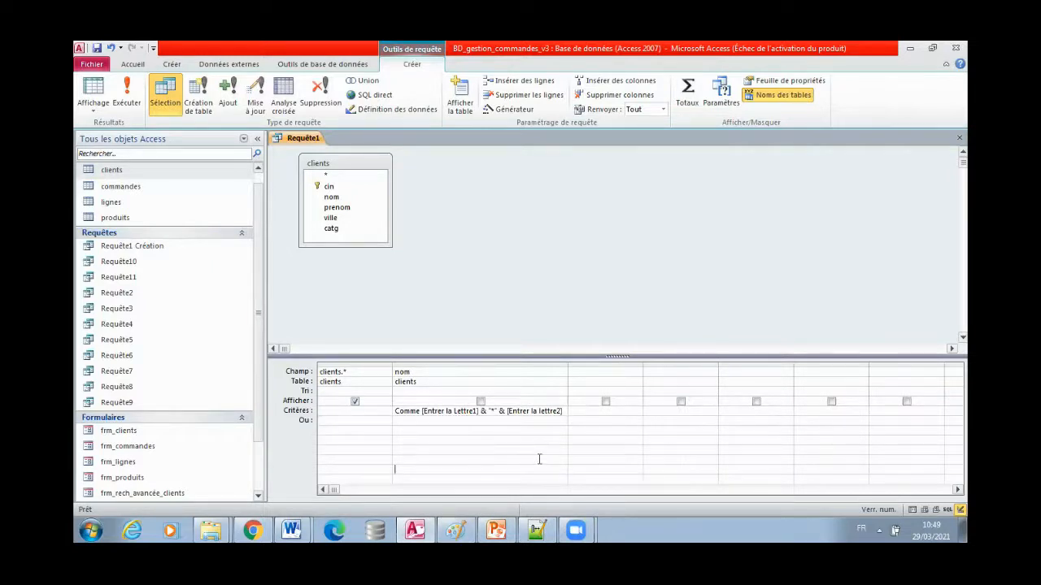
# - Run the query, place the Lettre1 prompt above the grid, and paste a screen capture into Paint, selecting the prompt's area
pyautogui.click(126, 93)
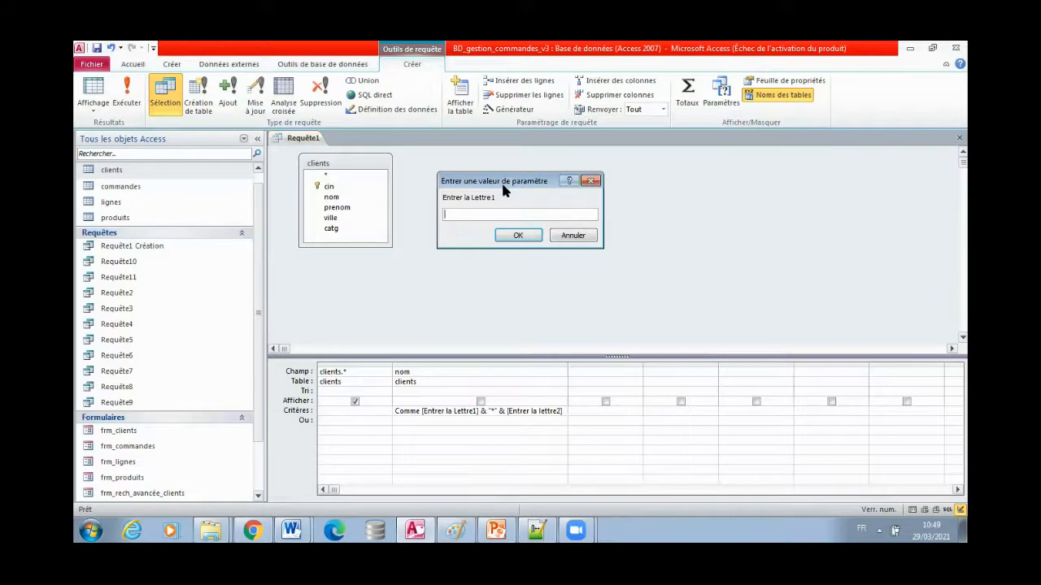
pyautogui.moveTo(502, 185); pyautogui.dragTo(378, 279)
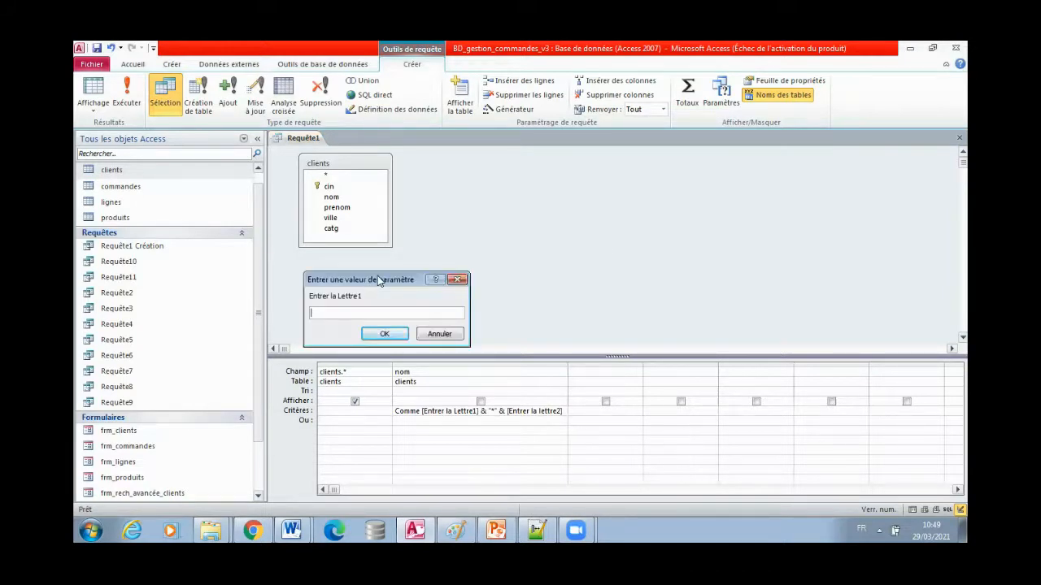
pyautogui.click(456, 530)
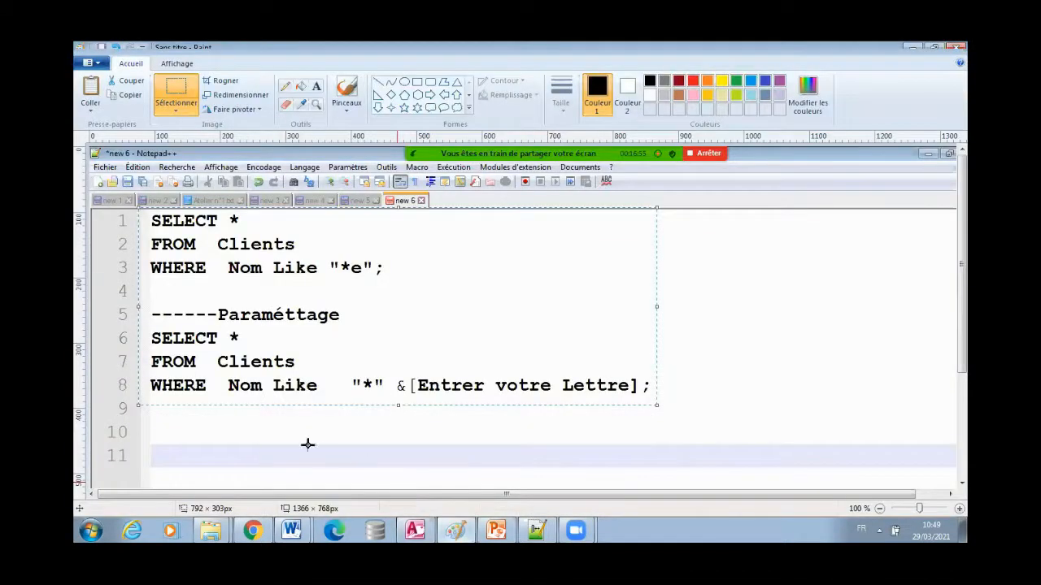
pyautogui.hotkey('ctrl', 'v')
pyautogui.moveTo(233, 325); pyautogui.dragTo(188, 144)
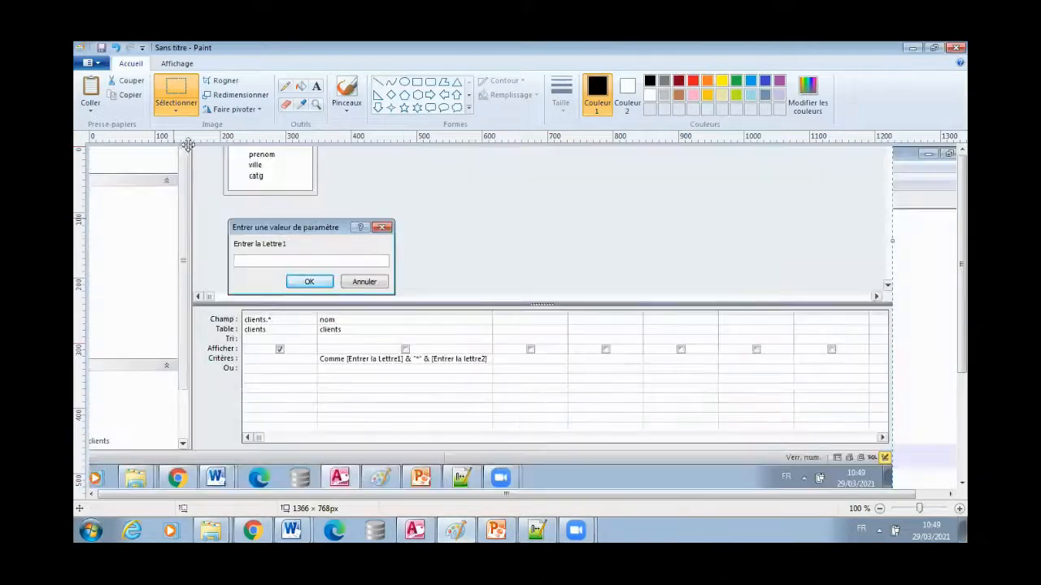
pyautogui.click(177, 93)
pyautogui.moveTo(229, 220); pyautogui.dragTo(398, 298)
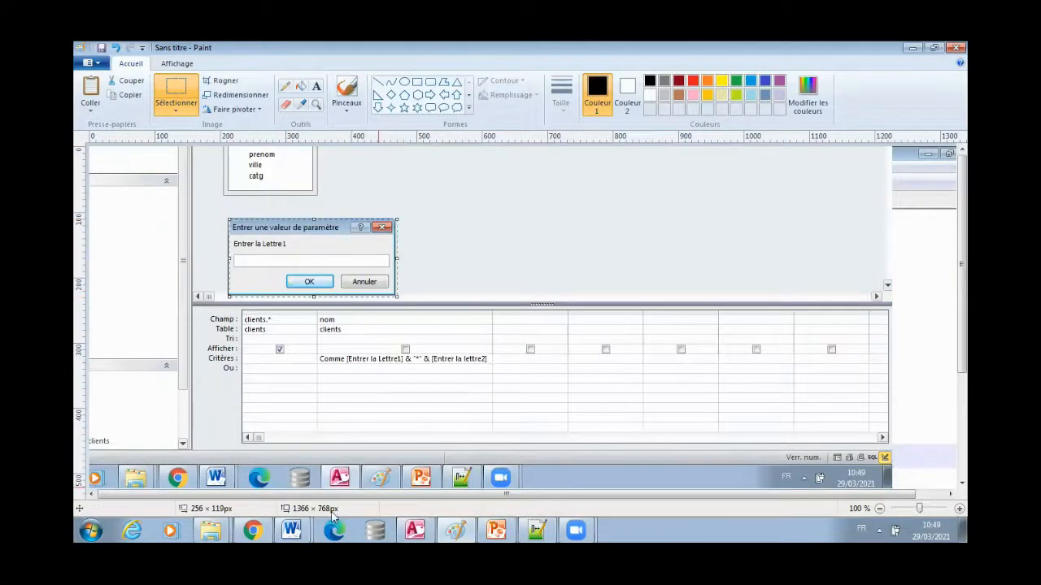
# - Switch to the Word worksheet and insert the Lettre1 prompt image below Mode Création of question 12
pyautogui.click(292, 530)
pyautogui.click(281, 499)
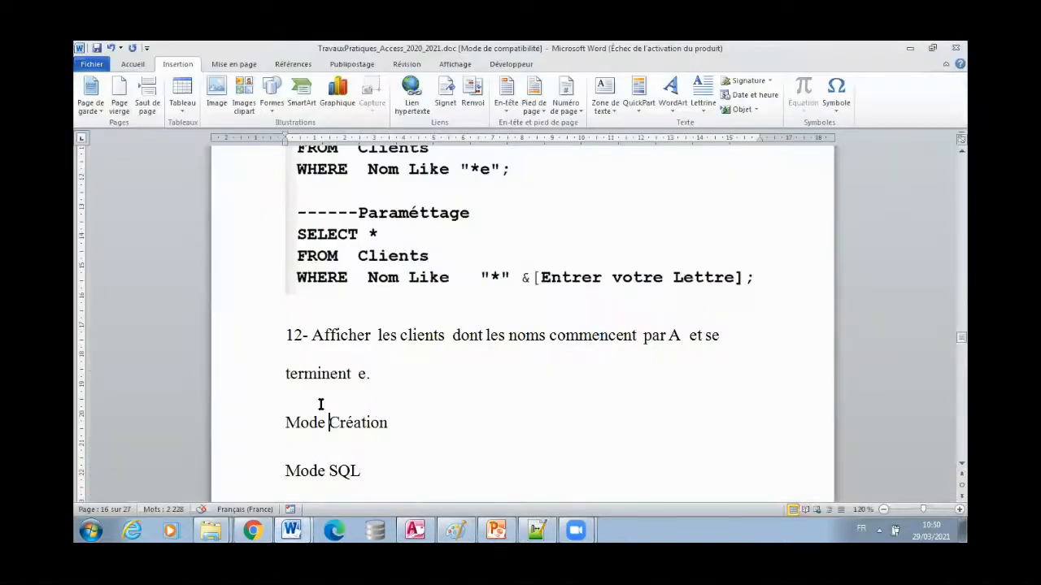
pyautogui.click(310, 427)
pyautogui.click(403, 434)
pyautogui.hotkey('ctrl', 'v')
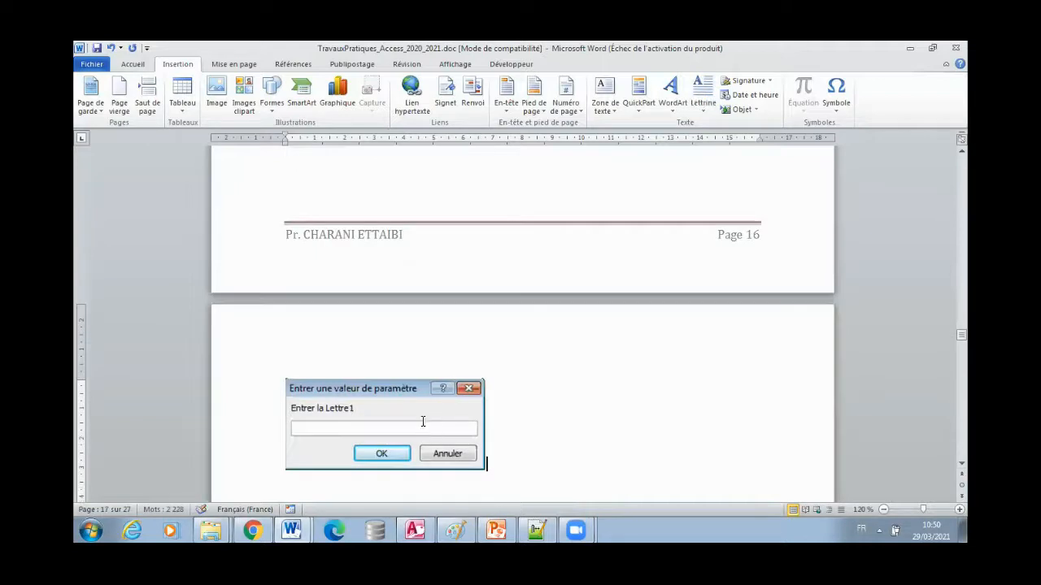
# - Insert a page break before the heading of question 12 so that it starts on a new page
pyautogui.scroll(5, 422, 421)
pyautogui.click(287, 224)
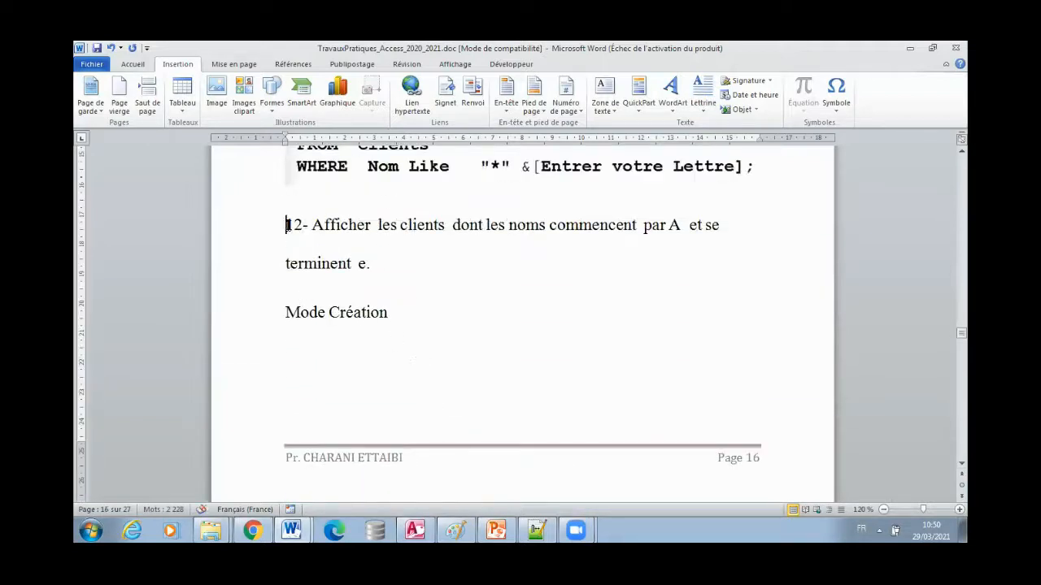
pyautogui.click(147, 92)
pyautogui.scroll(-4, 370, 319)
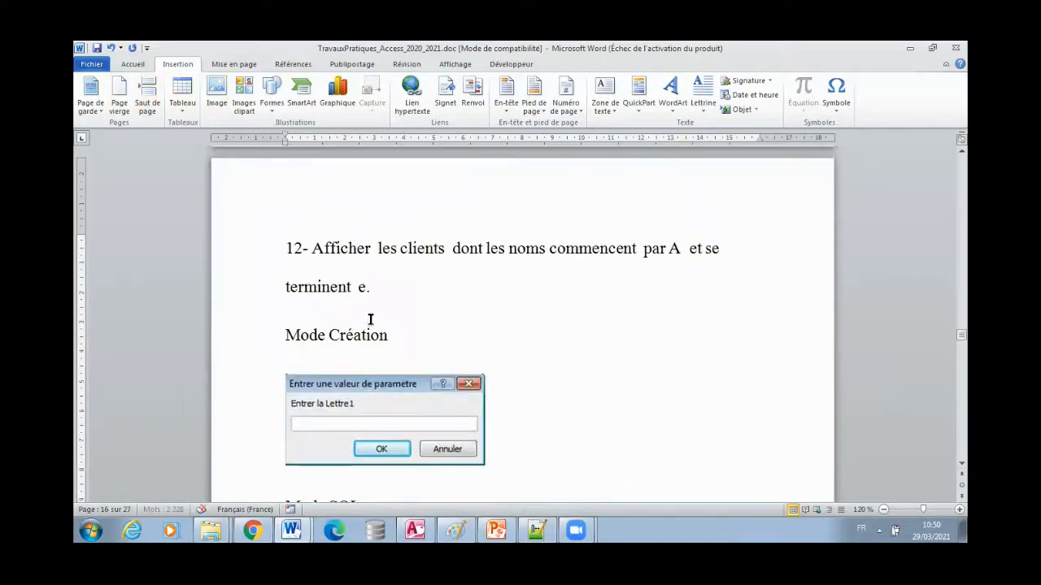
pyautogui.scroll(-2, 367, 383)
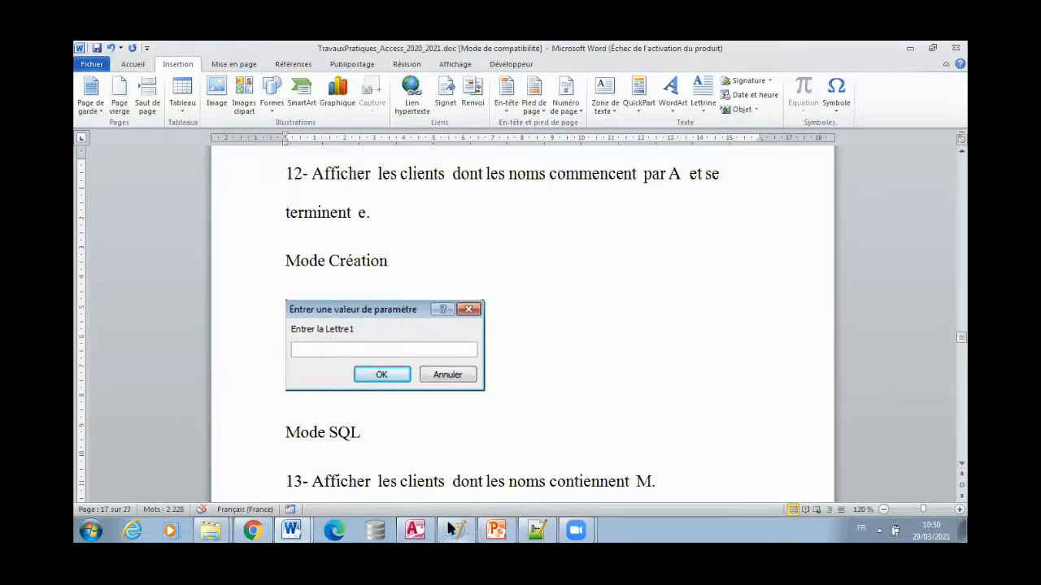
# - Copy the query grid with its criterion from the Paint capture and insert it below the Lettre1 prompt image in Word
pyautogui.click(415, 530)
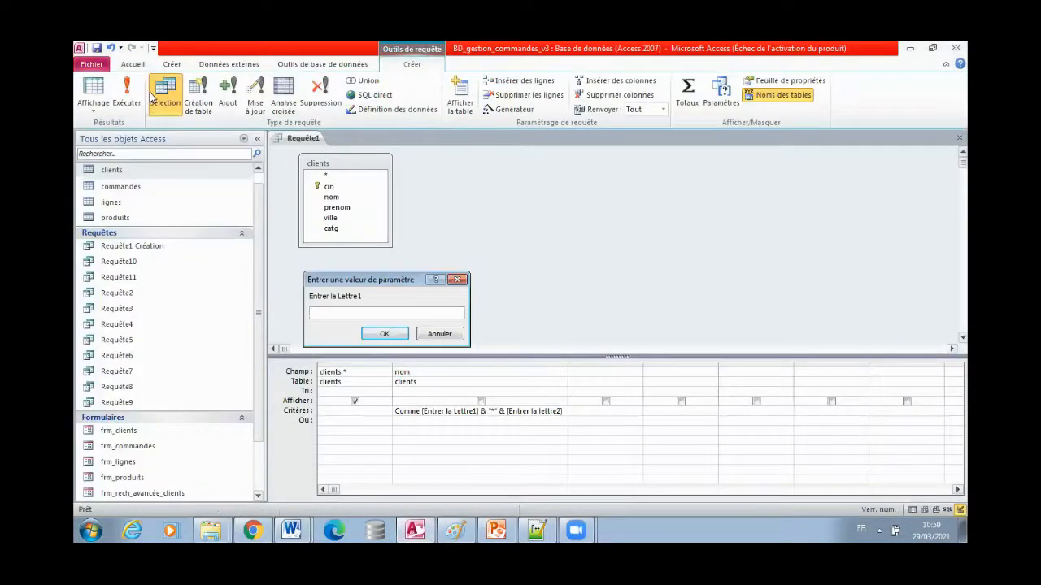
pyautogui.click(533, 530)
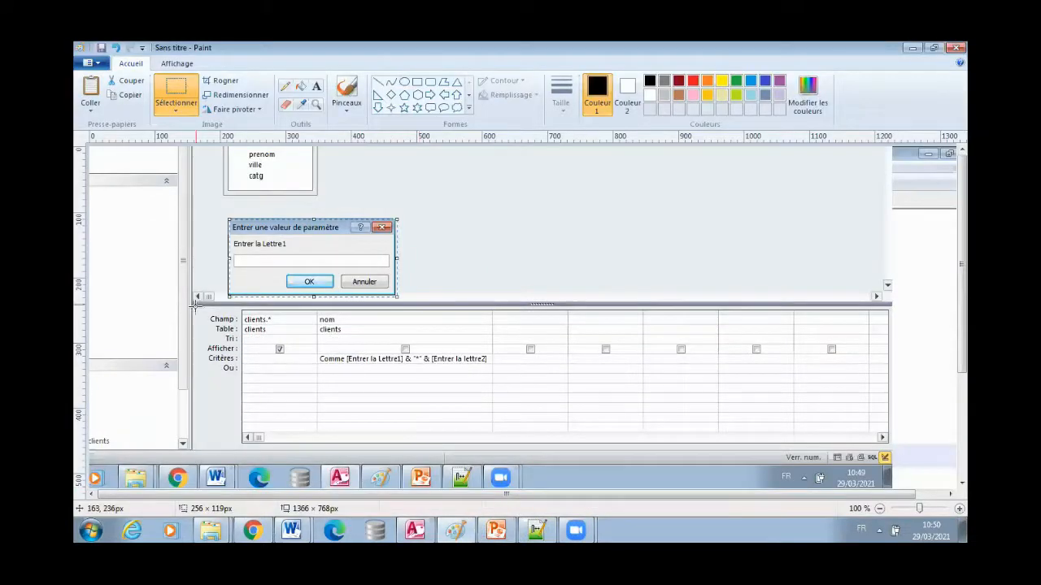
pyautogui.moveTo(195, 309); pyautogui.dragTo(496, 377)
pyautogui.moveTo(290, 530)
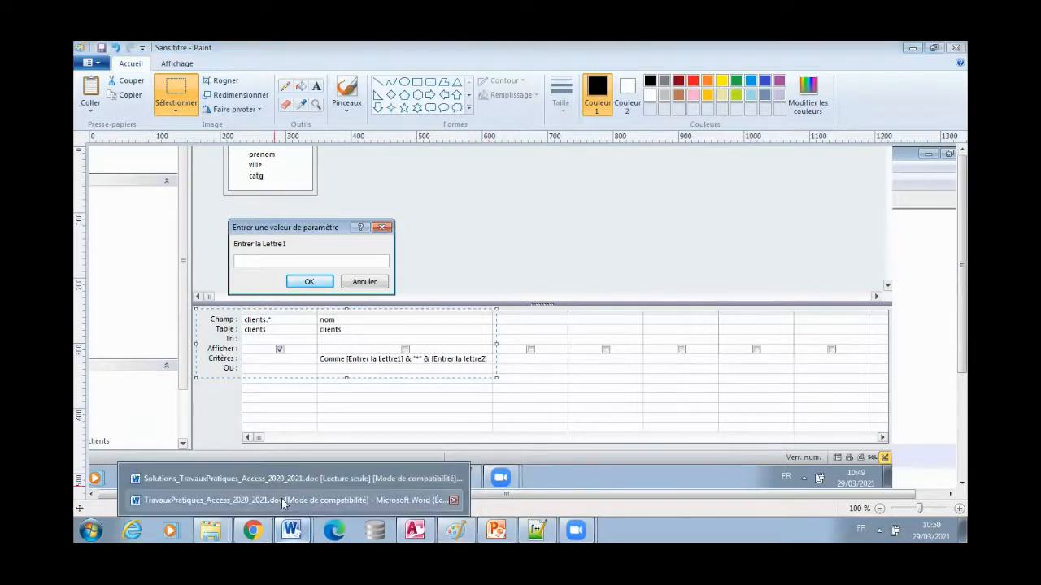
pyautogui.click(282, 499)
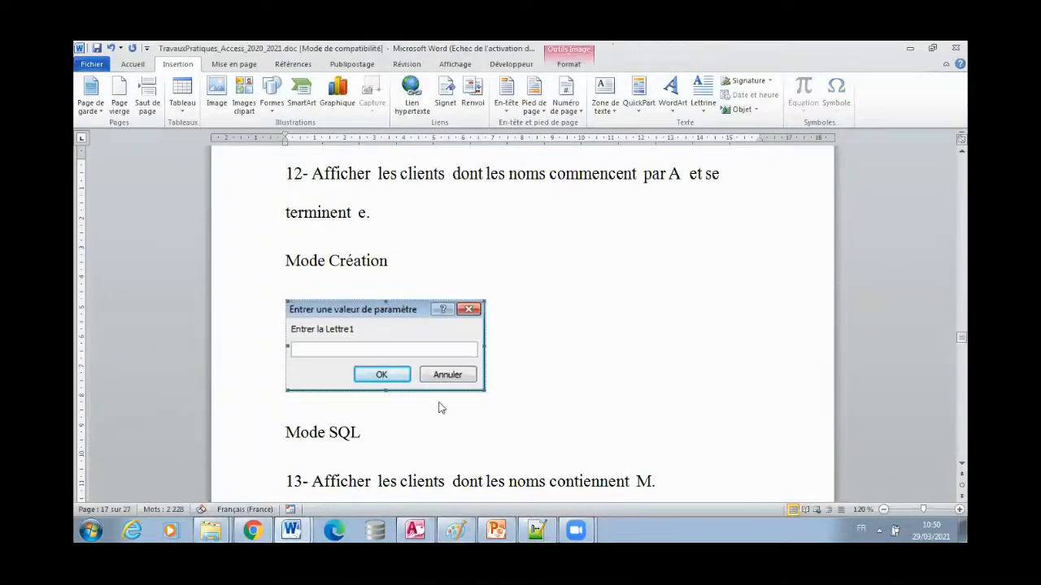
pyautogui.click(495, 389)
pyautogui.hotkey('ctrl', 'v')
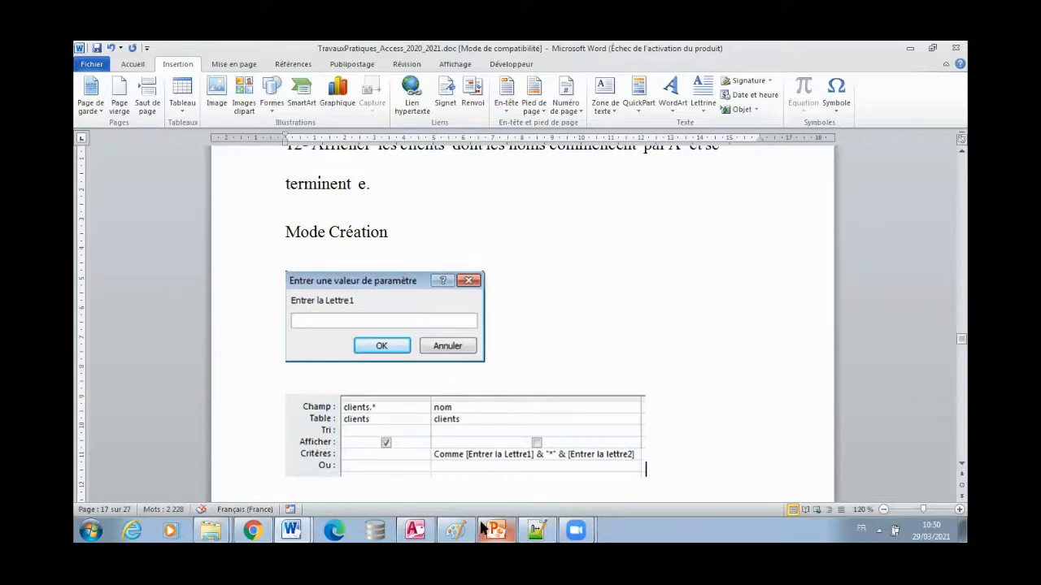
# - Return to Access, enter A as the first letter, and move the lettre2 prompt above the query grid
pyautogui.click(415, 530)
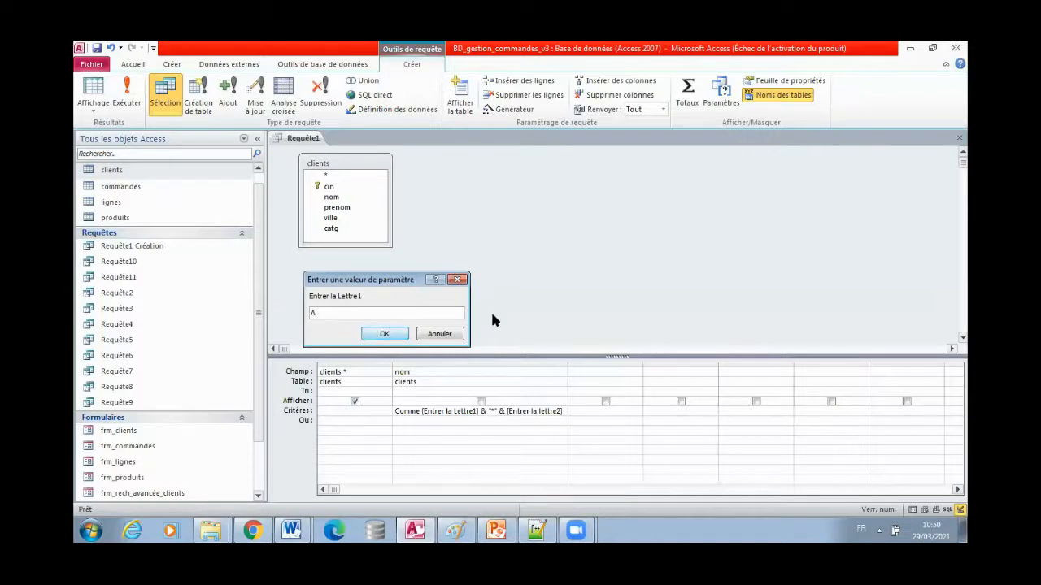
pyautogui.click(384, 334)
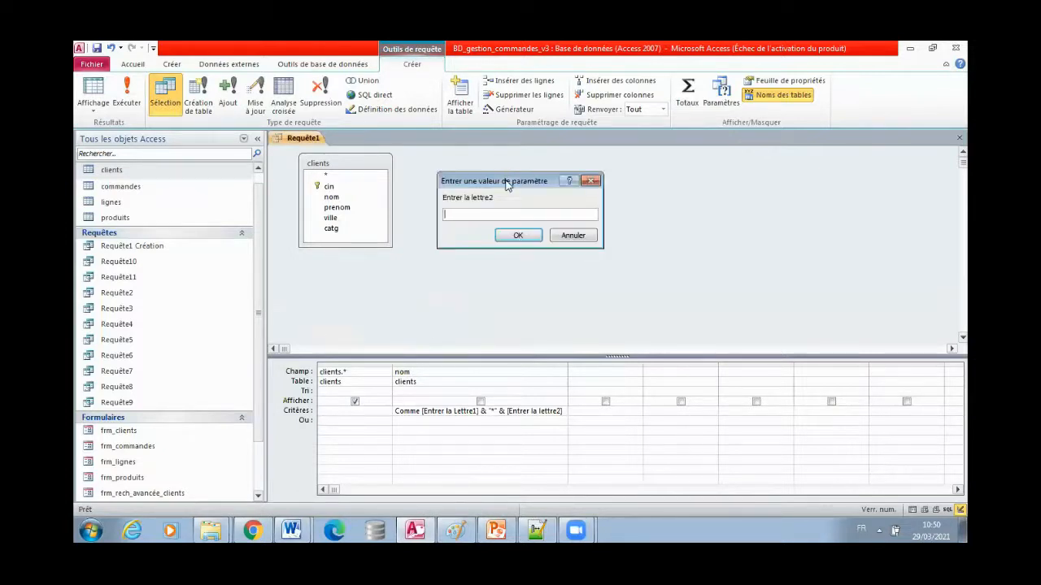
pyautogui.moveTo(505, 185); pyautogui.dragTo(378, 278)
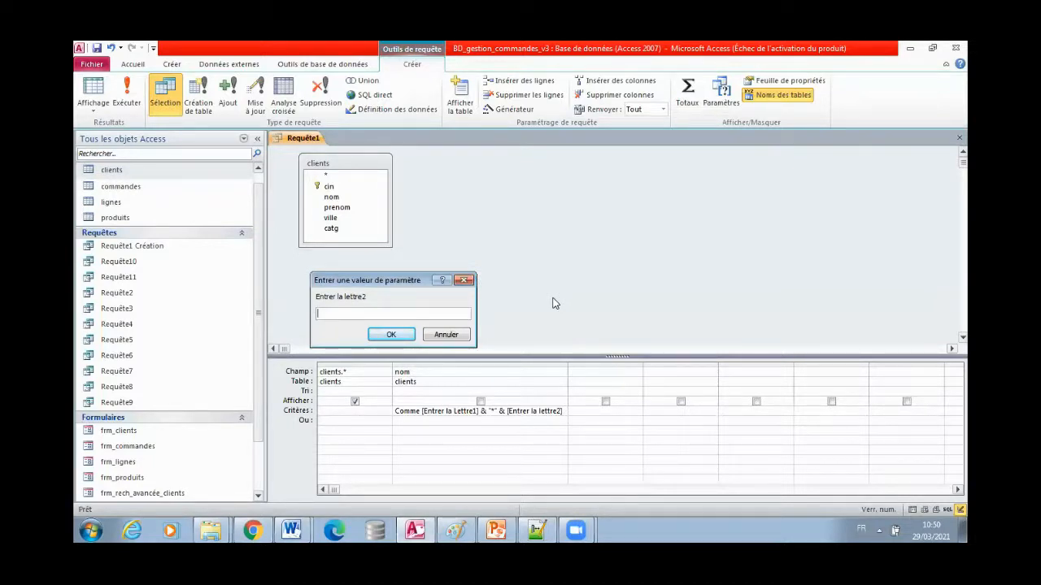
# - Crop the lettre2 prompt from a new screen capture in Paint and insert it beside the Lettre1 prompt image in Word
pyautogui.click(457, 530)
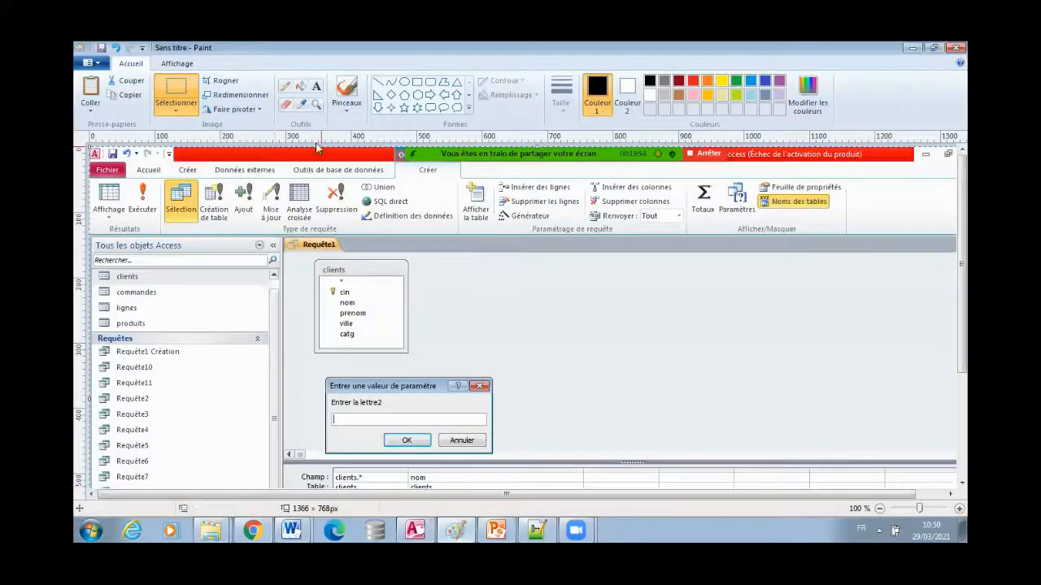
pyautogui.click(189, 92)
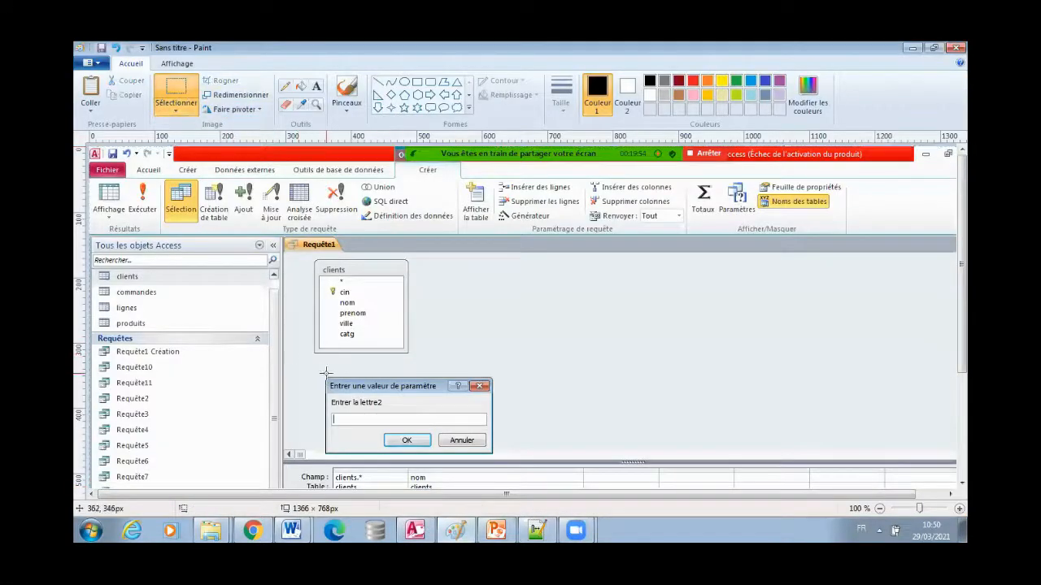
pyautogui.moveTo(326, 374); pyautogui.dragTo(495, 461)
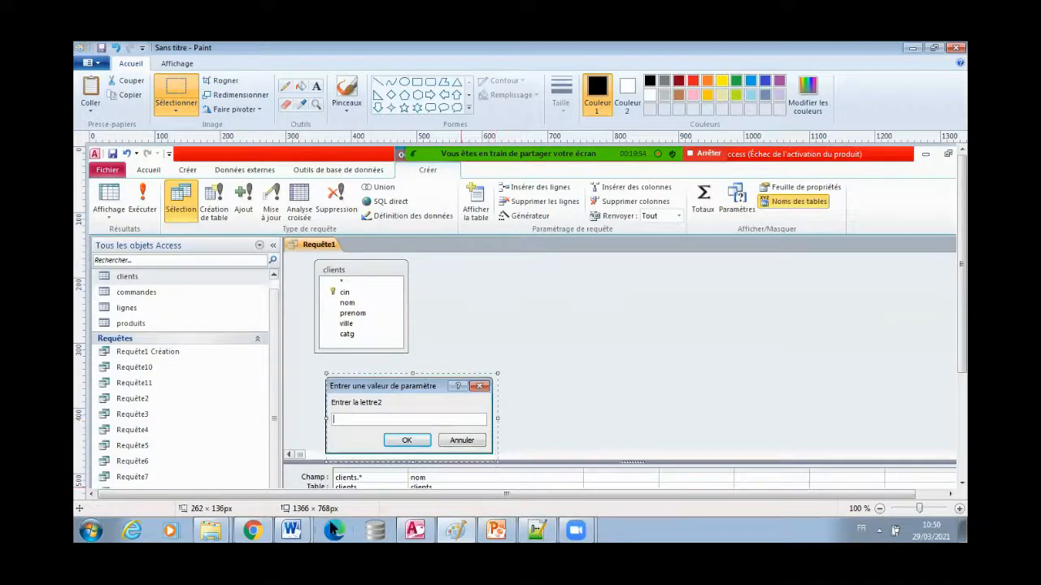
pyautogui.moveTo(292, 530)
pyautogui.click(288, 497)
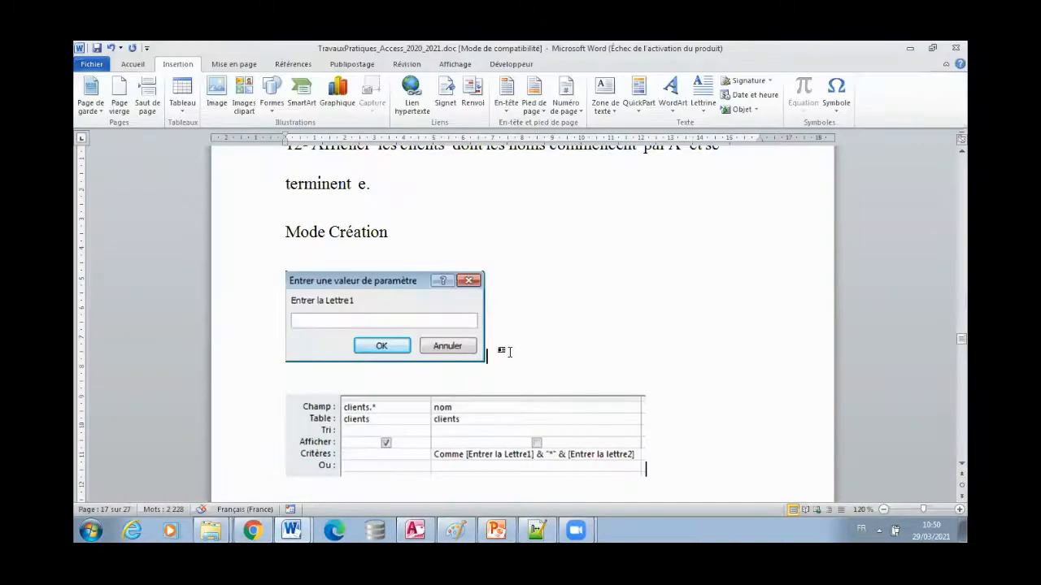
pyautogui.click(507, 349)
pyautogui.hotkey('ctrl', 'v')
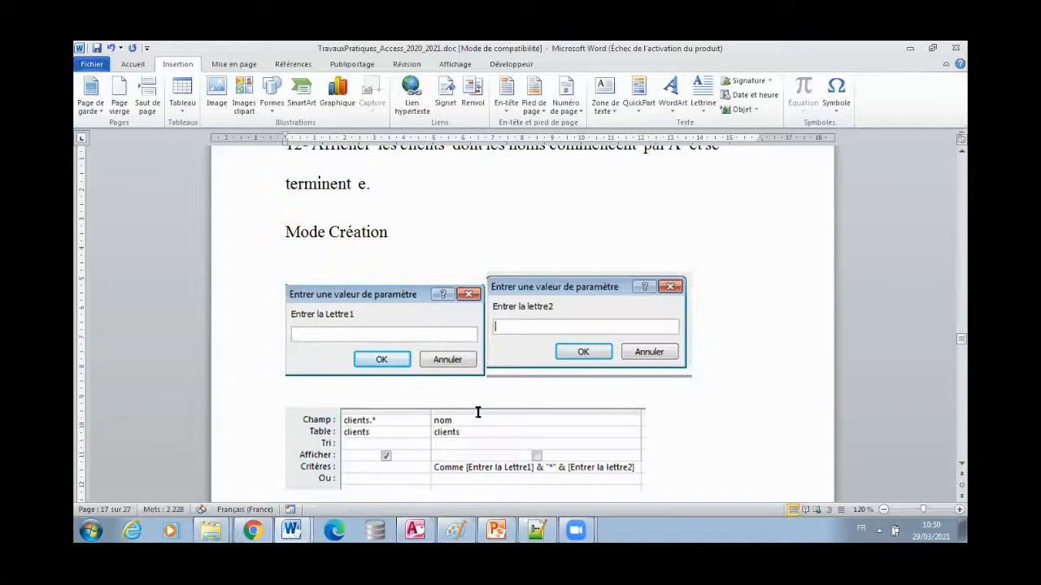
# - Return to Access and enter e as the second letter to run the query
pyautogui.click(414, 530)
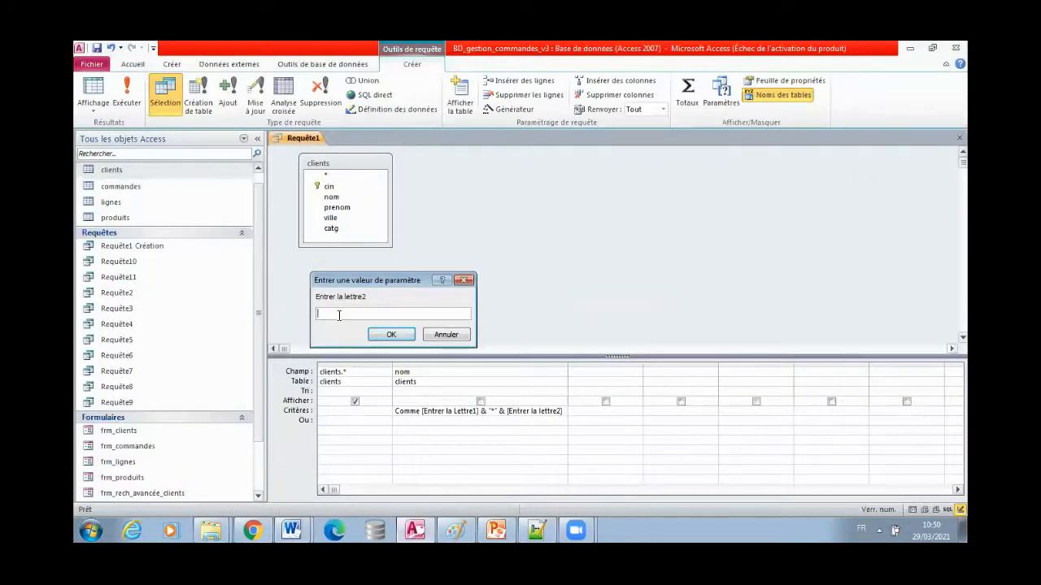
pyautogui.write('e')
pyautogui.click(400, 339)
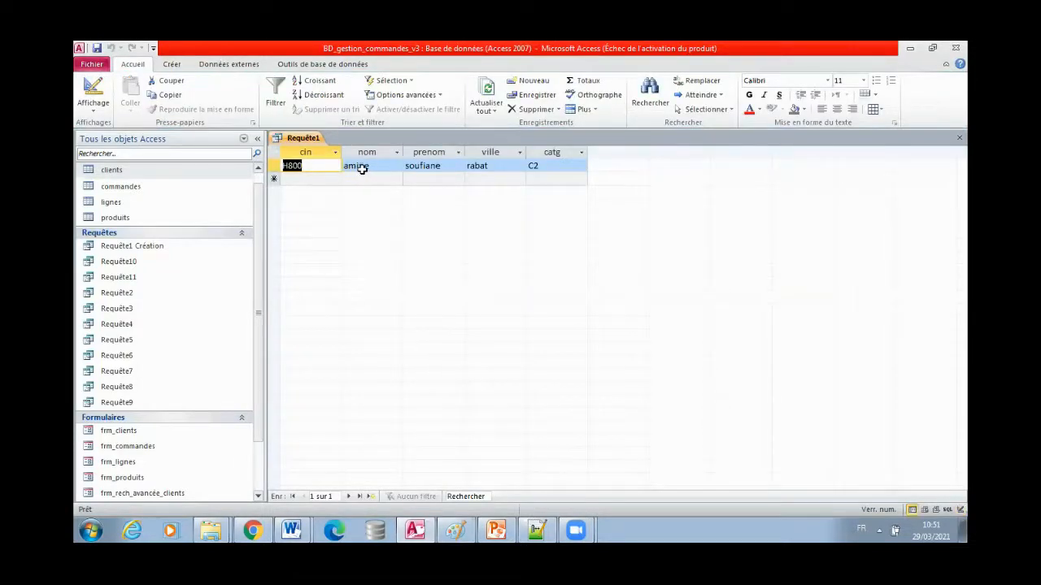
# - Switch the query back to design mode and return to the Word worksheet at question 12
pyautogui.rightClick(306, 138)
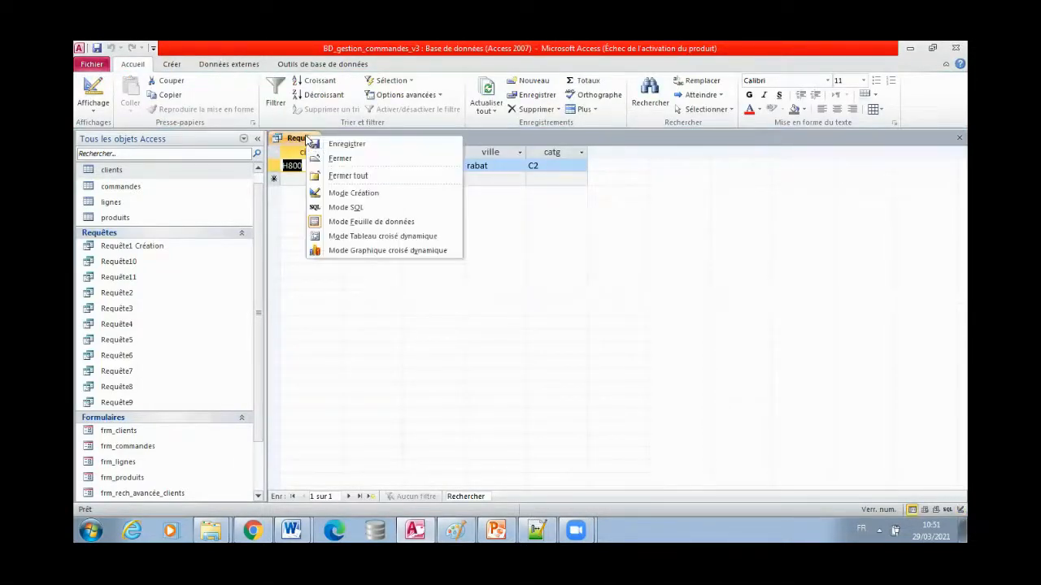
pyautogui.click(371, 199)
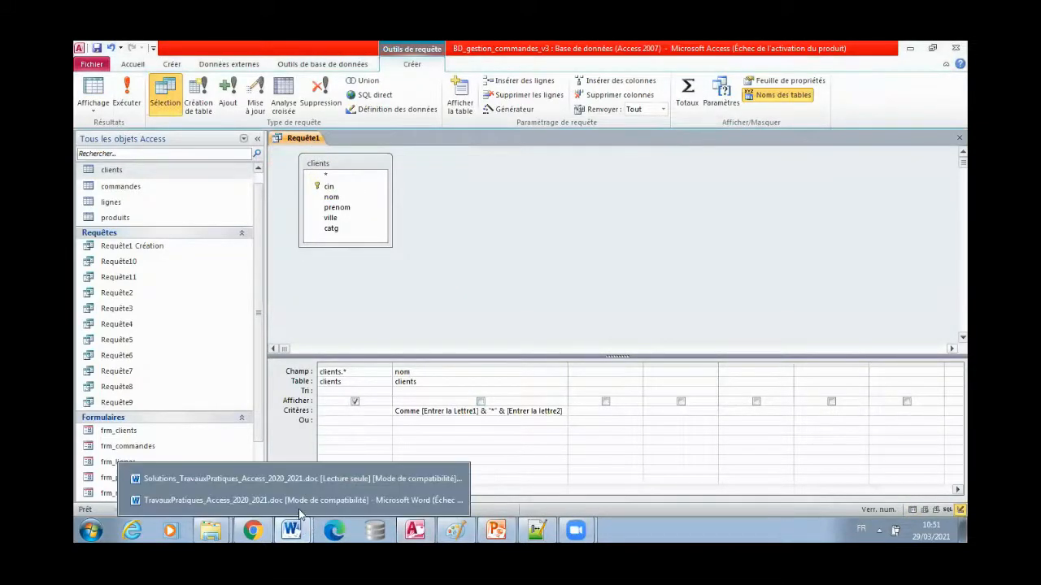
pyautogui.click(300, 500)
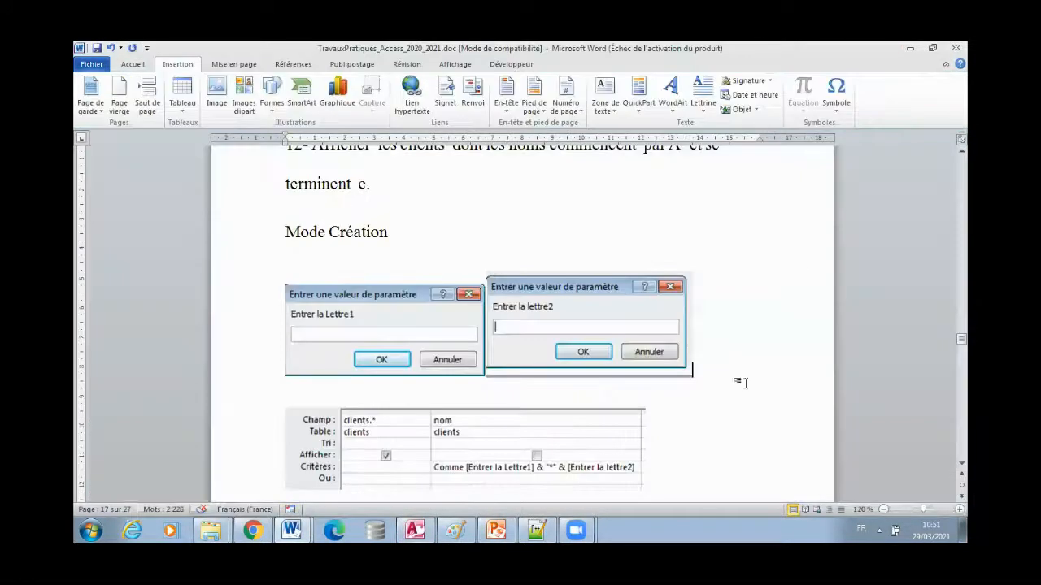
# - Draw an arrow from the Lettre1 prompt image to [Entrer la Lettre1] in the criteria row of the query grid image
pyautogui.click(535, 330)
pyautogui.click(535, 382)
pyautogui.click(275, 114)
pyautogui.click(273, 135)
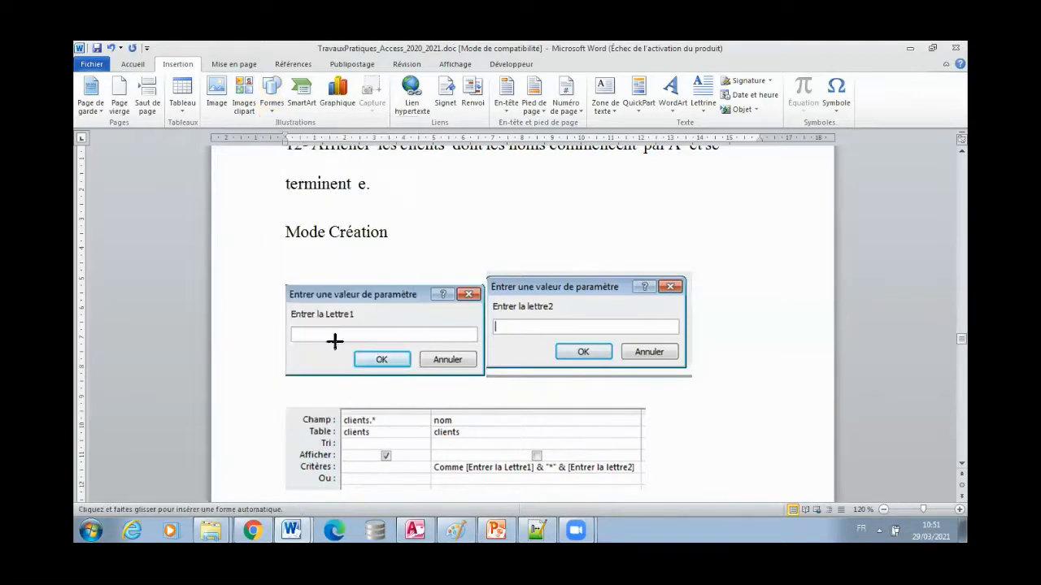
pyautogui.moveTo(311, 335)
pyautogui.mouseDown()
pyautogui.moveTo(474, 476)
pyautogui.moveTo(494, 460)
pyautogui.mouseUp()
# - Duplicate the arrow and make the copy run from the lettre2 prompt image to [Entrer la lettre2] in the criteria row
pyautogui.hotkey('ctrl', 'c')
pyautogui.hotkey('ctrl', 'v')
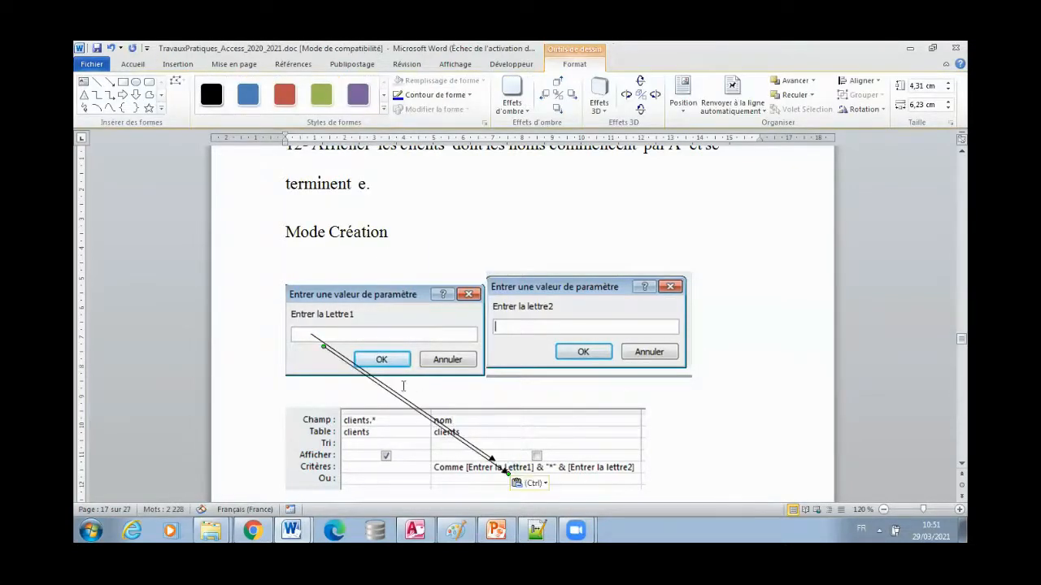
pyautogui.moveTo(404, 406); pyautogui.dragTo(587, 374)
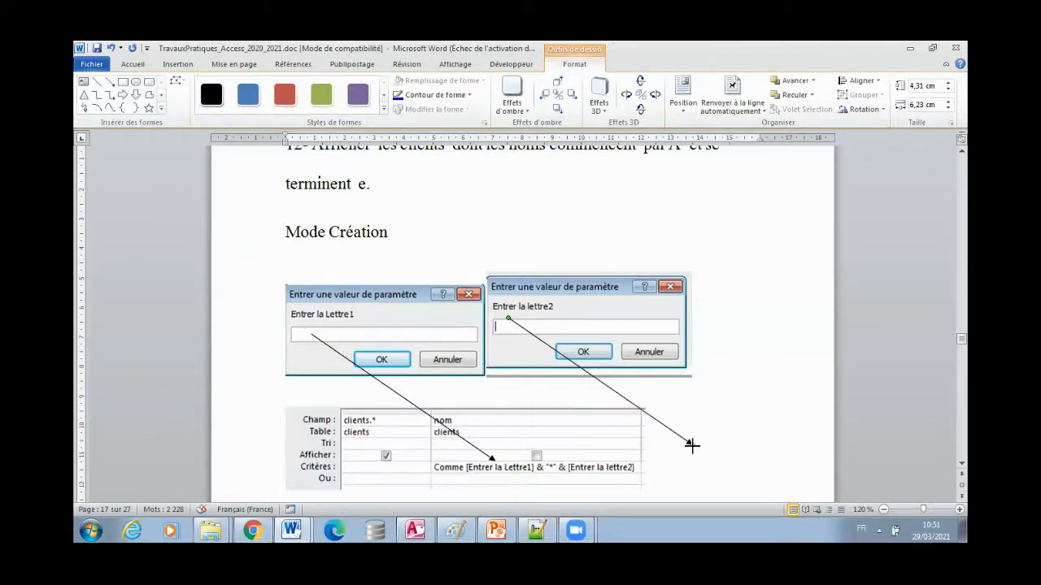
pyautogui.moveTo(691, 443); pyautogui.dragTo(596, 460)
pyautogui.click(661, 466)
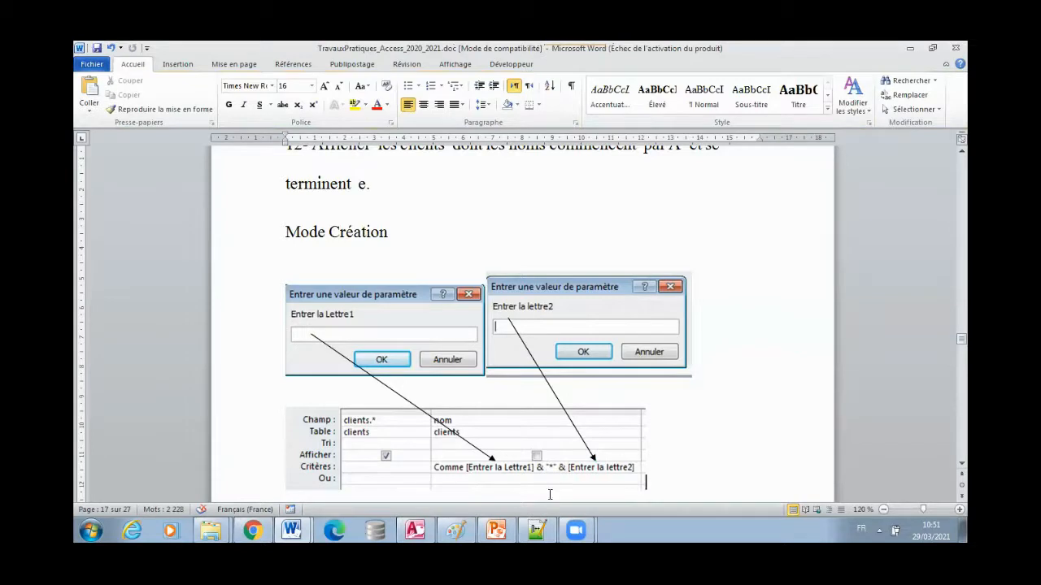
# - Switch to Notepad++ and change the first query's Like pattern to "A*e"
pyautogui.click(537, 529)
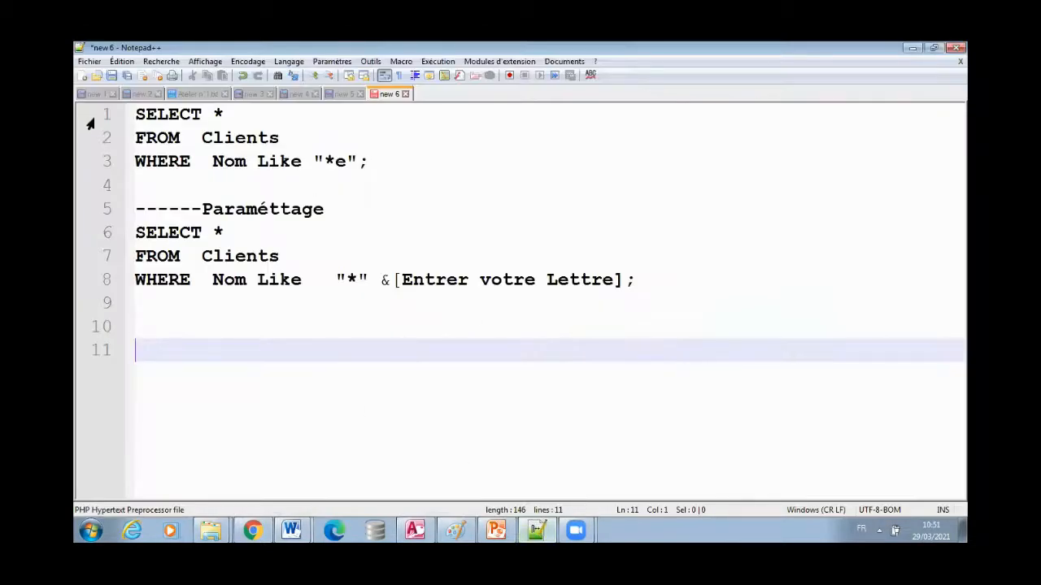
pyautogui.click(327, 161)
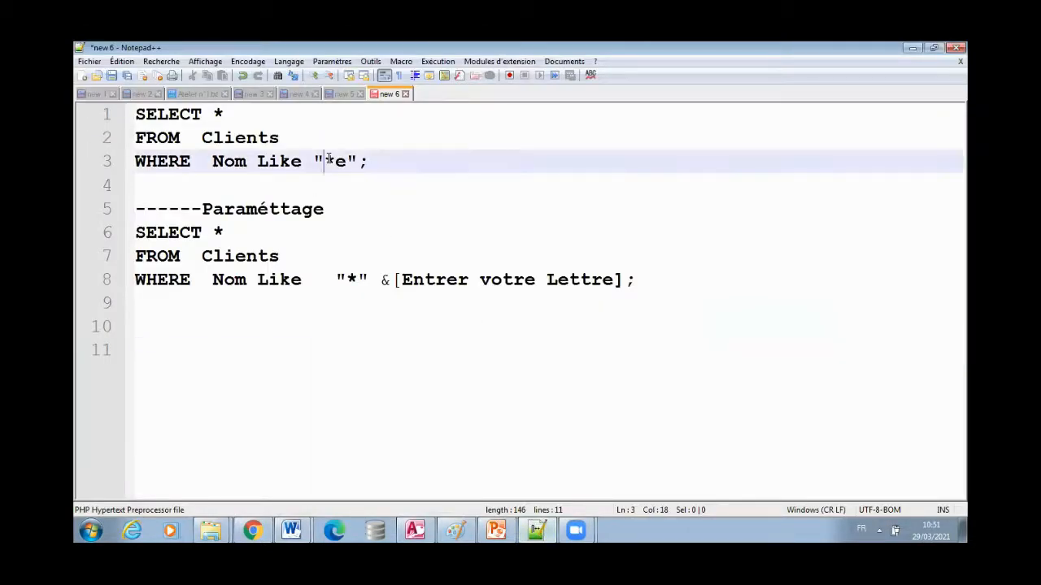
pyautogui.write('A')
pyautogui.click(351, 229)
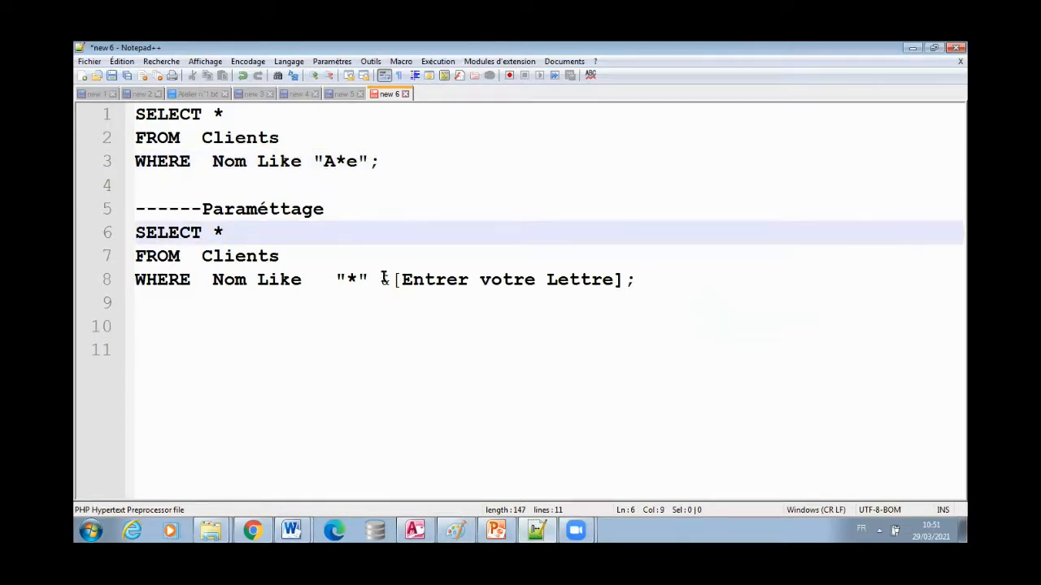
# - Rewrite the parameterized query's condition as WHERE Nom Like [Entrer votre Lettre1] &"*" &[Entrer votre Lettre2]; with a blank line below it
pyautogui.moveTo(394, 279); pyautogui.dragTo(623, 278)
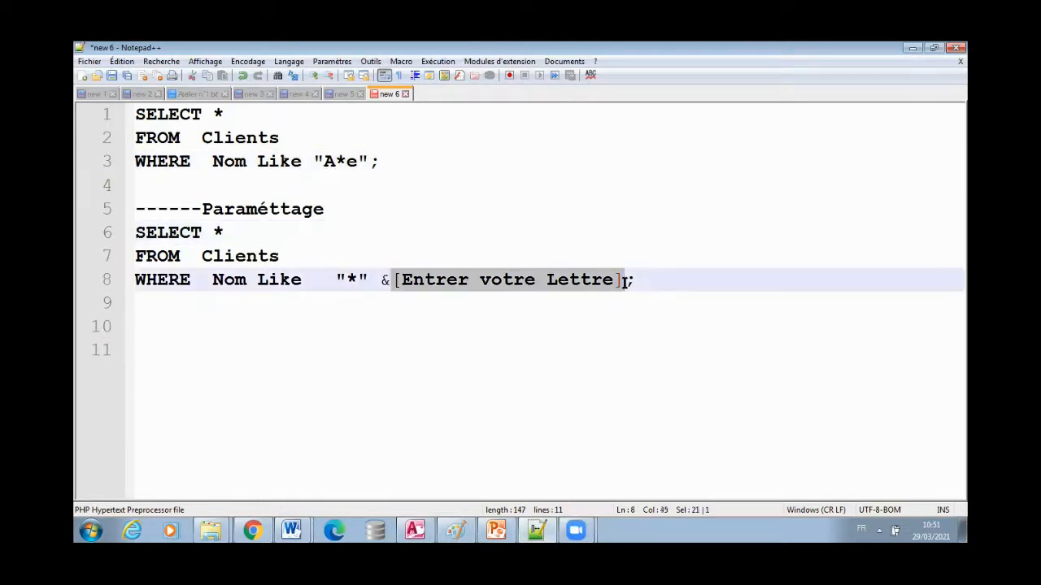
pyautogui.click(324, 280)
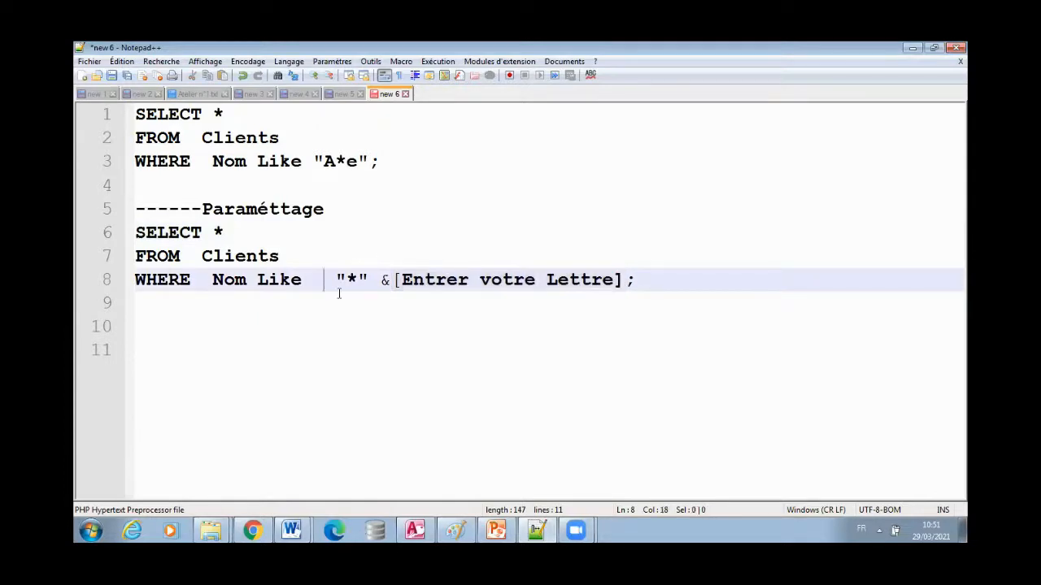
pyautogui.hotkey('ctrl', 'v')
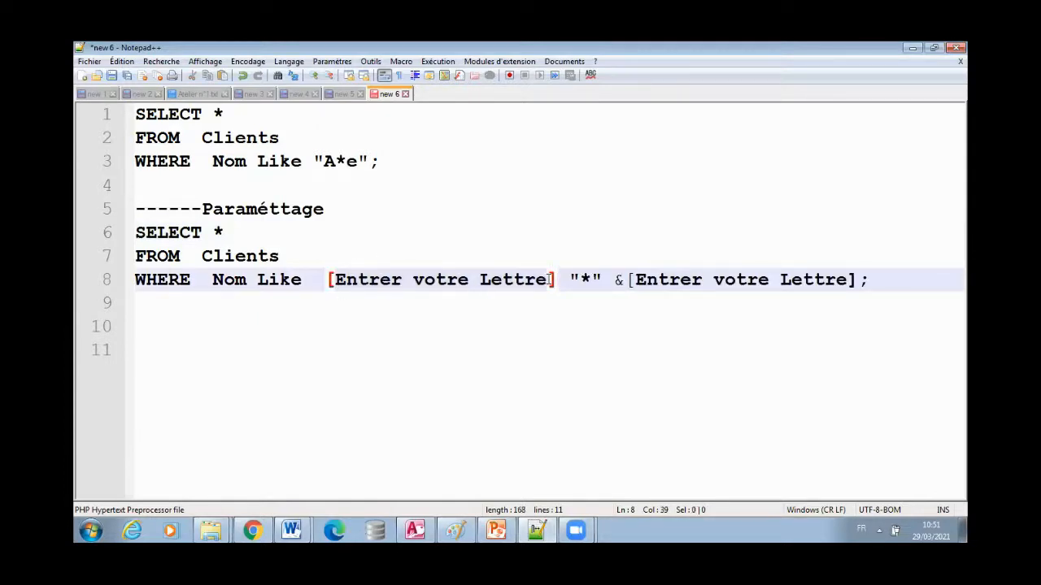
pyautogui.write('1')
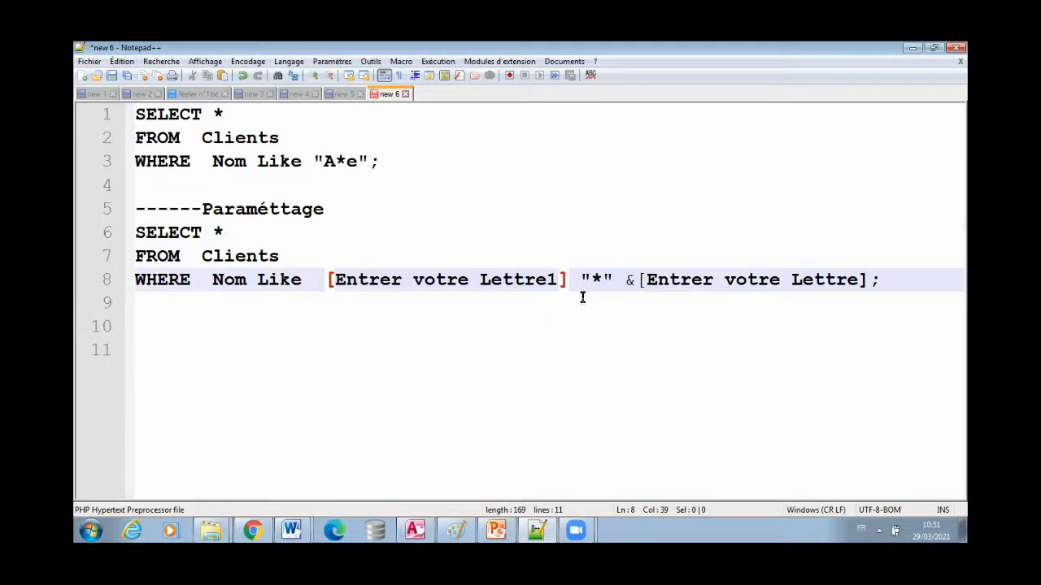
pyautogui.click(578, 283)
pyautogui.write('&')
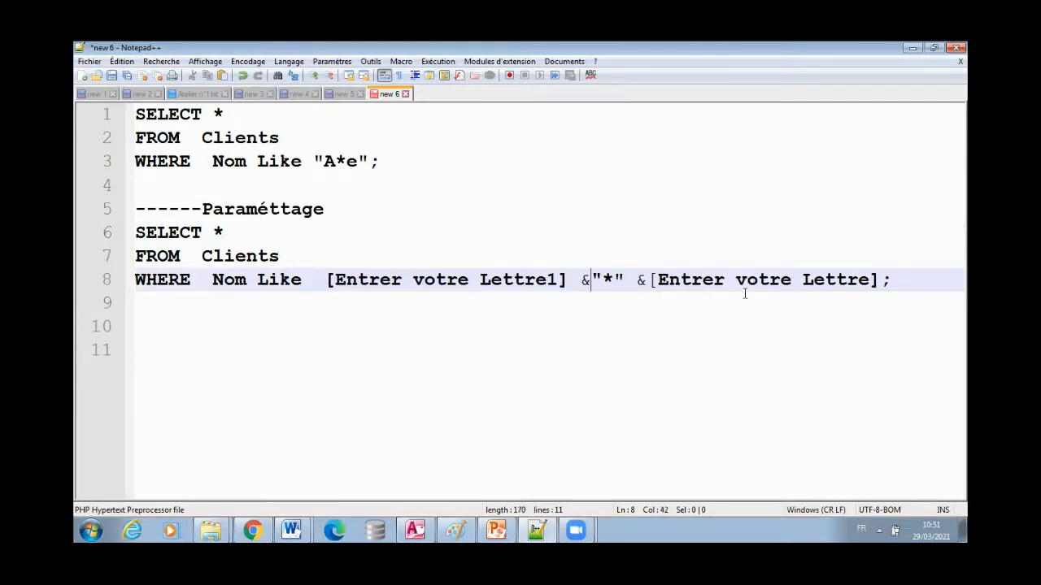
pyautogui.click(869, 279)
pyautogui.write('2')
pyautogui.click(907, 281)
pyautogui.press('Return')
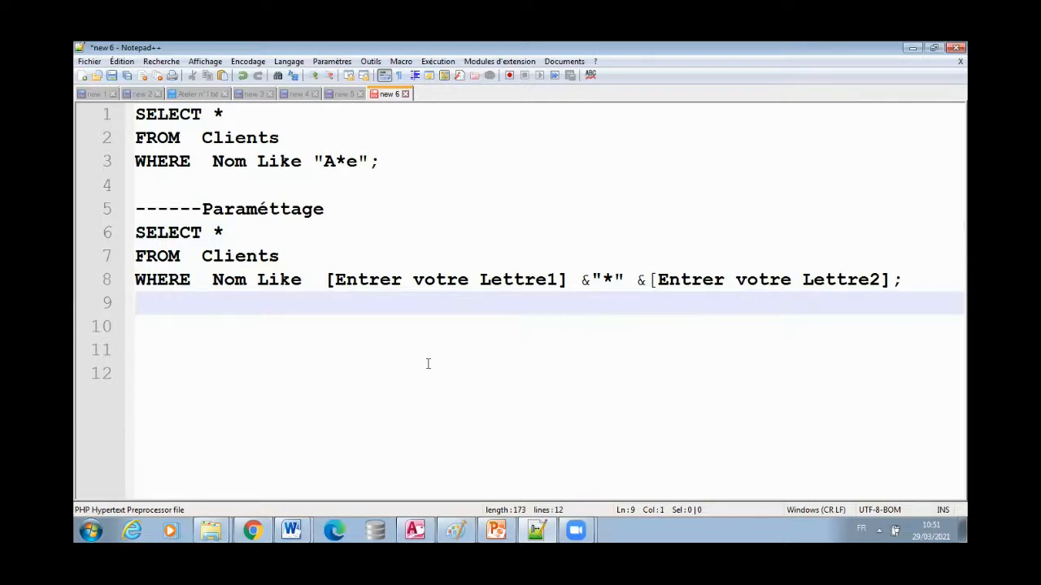
# - Copy both SQL queries from a screen capture in Paint and insert the image under question 12's Mode SQL heading in Word
pyautogui.click(452, 530)
pyautogui.click(452, 530)
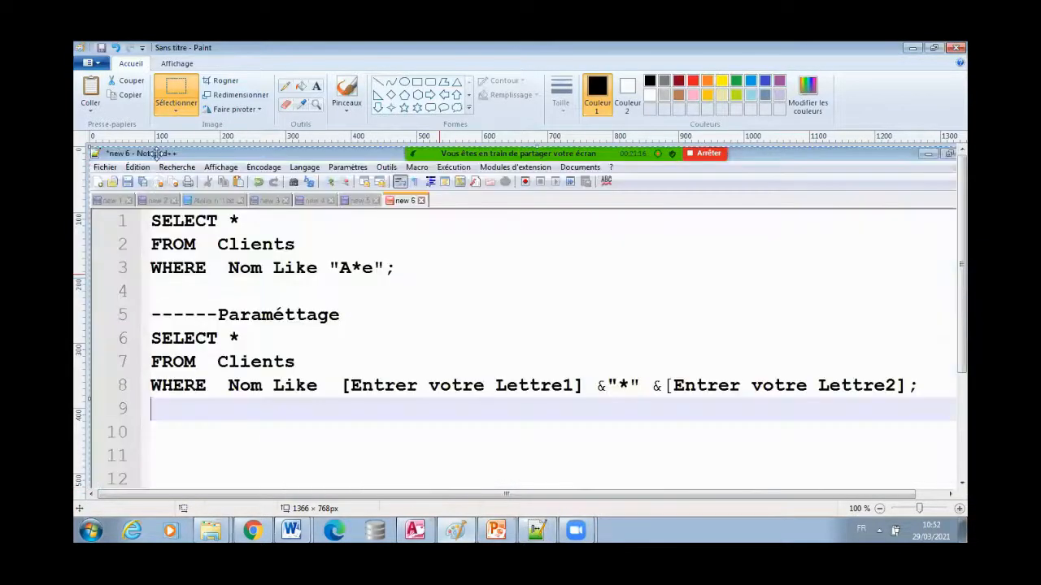
pyautogui.moveTo(140, 210)
pyautogui.mouseDown()
pyautogui.moveTo(271, 428)
pyautogui.moveTo(883, 421)
pyautogui.moveTo(927, 409)
pyautogui.mouseUp()
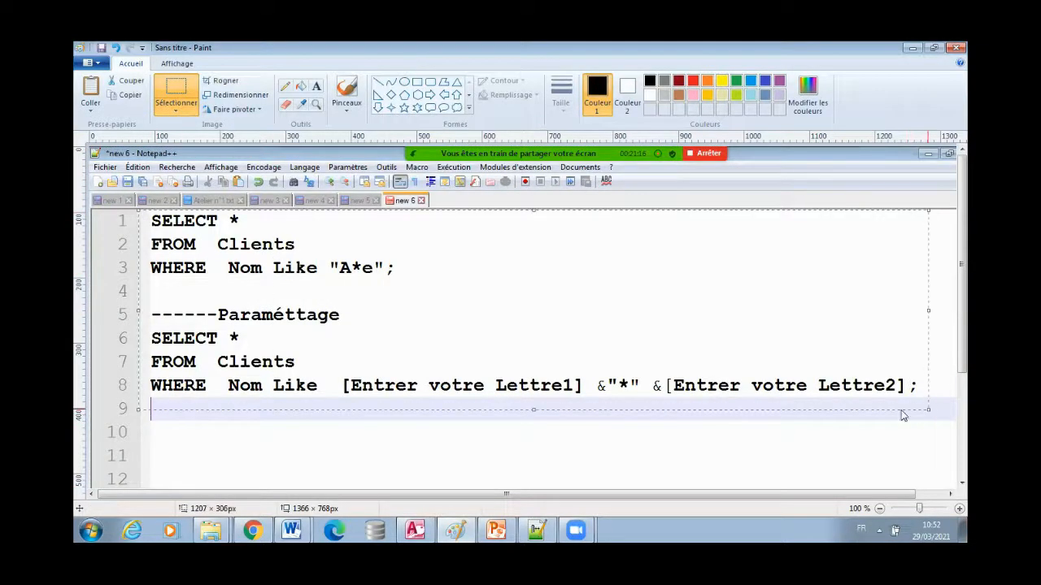
pyautogui.moveTo(292, 528)
pyautogui.click(292, 500)
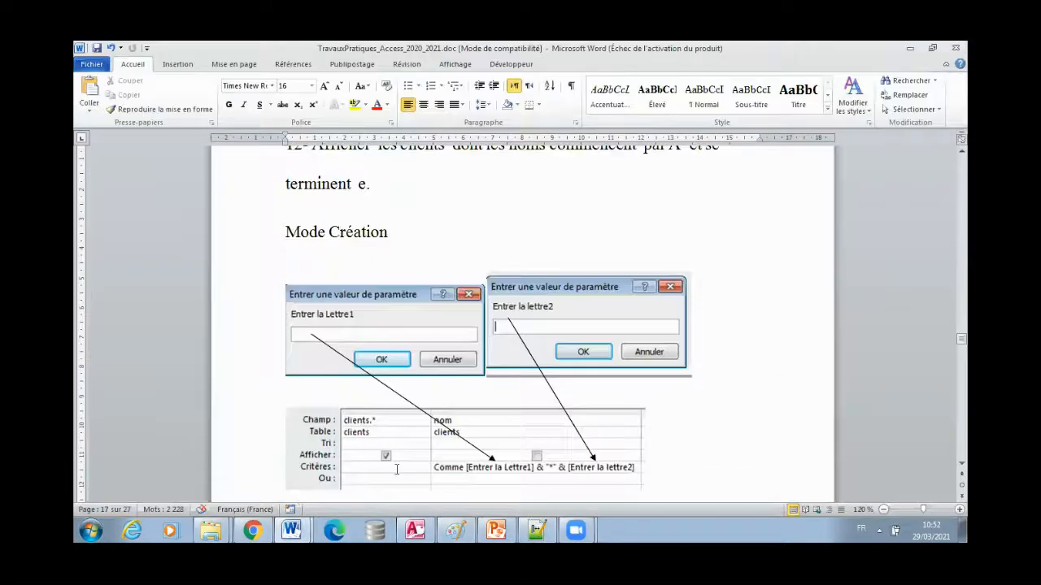
pyautogui.click(394, 425)
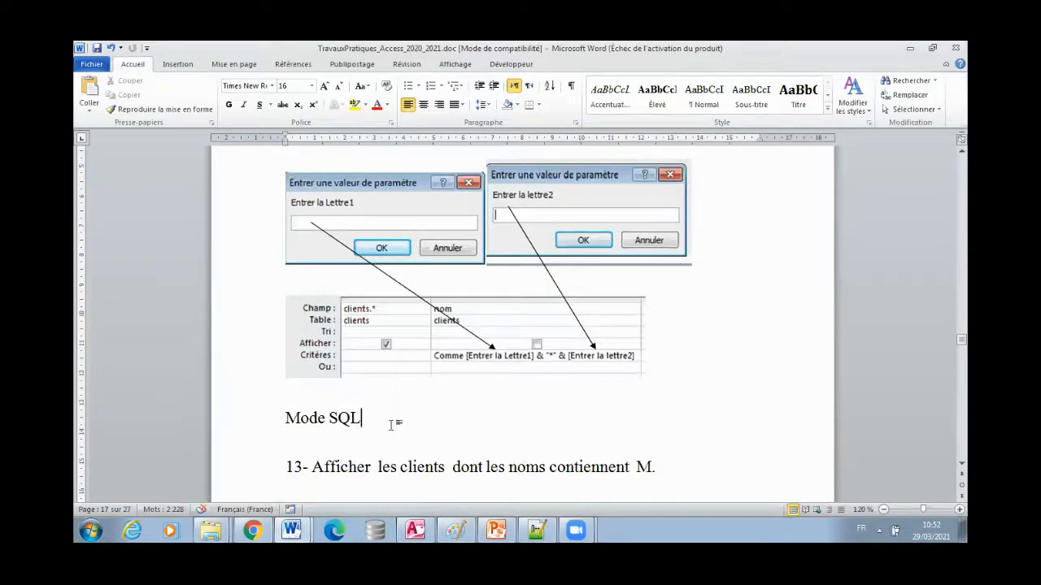
pyautogui.press('Return')
pyautogui.press('Return')
pyautogui.write('SELECT * FROM  Clients WHERE  Nom Like "A*e";  ------Paraméttage SELECT * FROM  Clients WHERE  Nom Like  [Entrer votre Lettre1] &"*" &[Entrer votre Lettre2];')
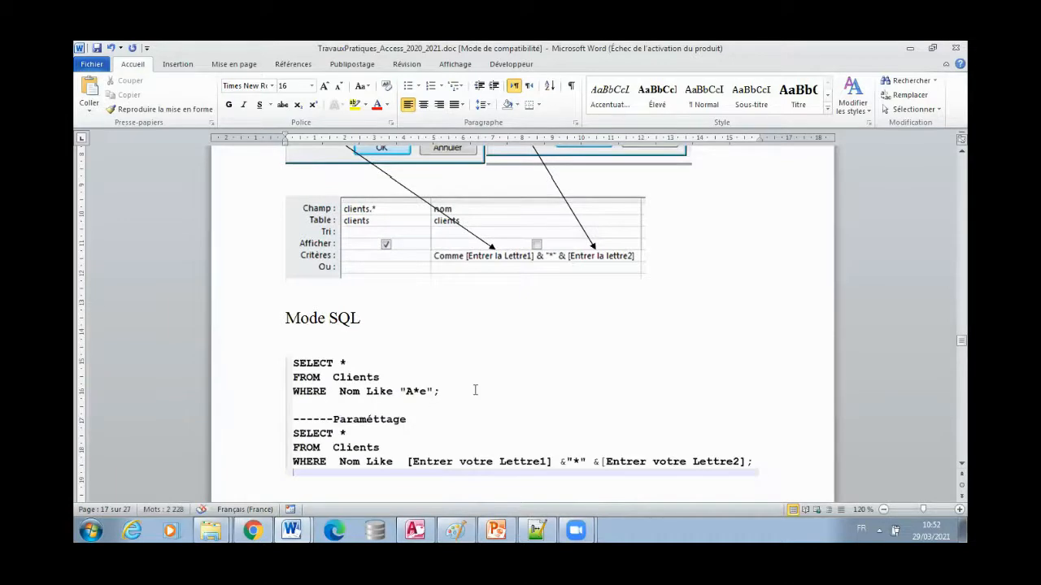
# - Add an empty line below question 13 for its answer
pyautogui.scroll(-3, 474, 390)
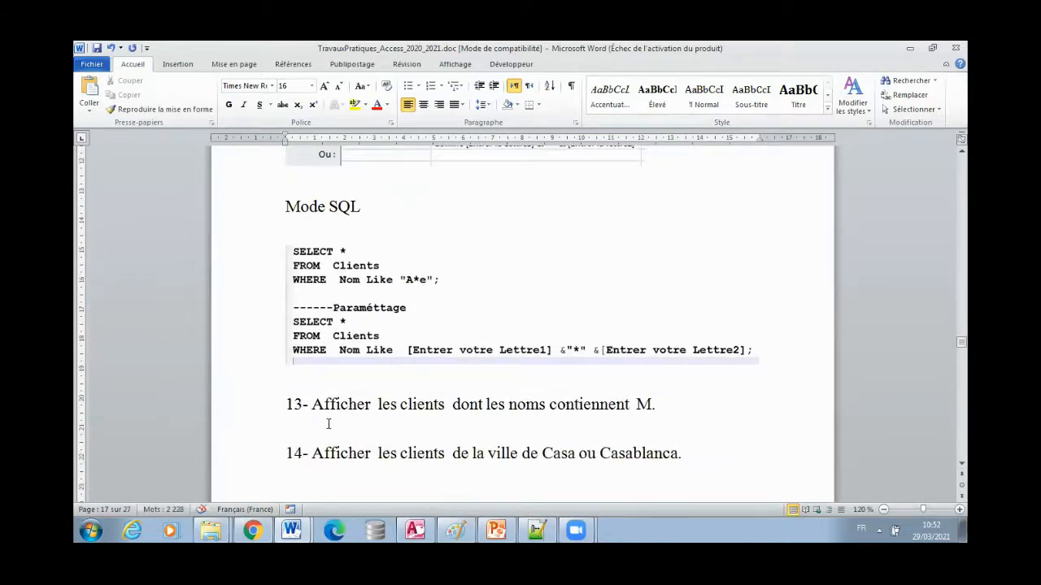
pyautogui.click(675, 401)
pyautogui.press('Return')
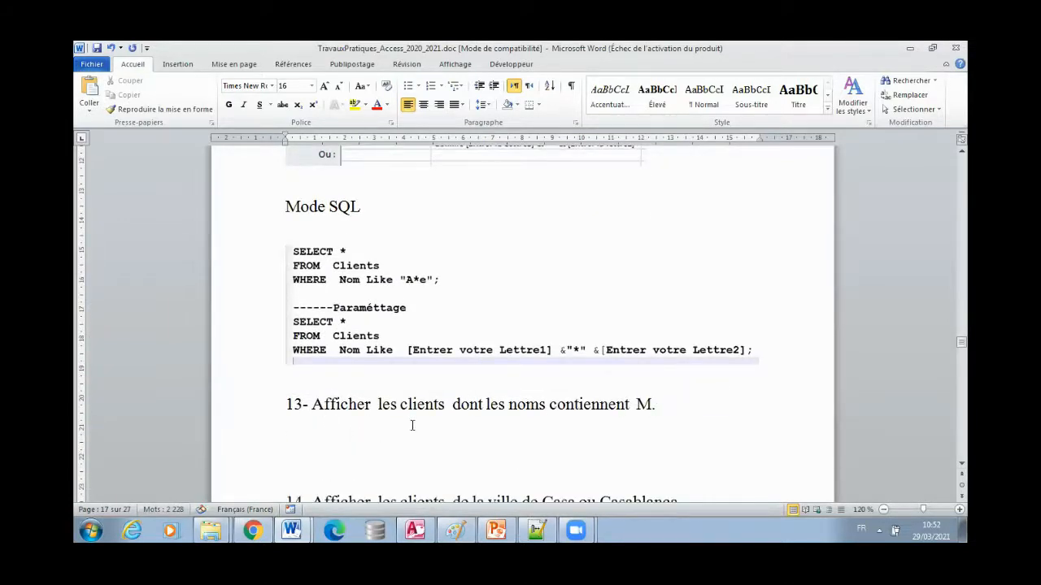
pyautogui.scroll(-2, 395, 428)
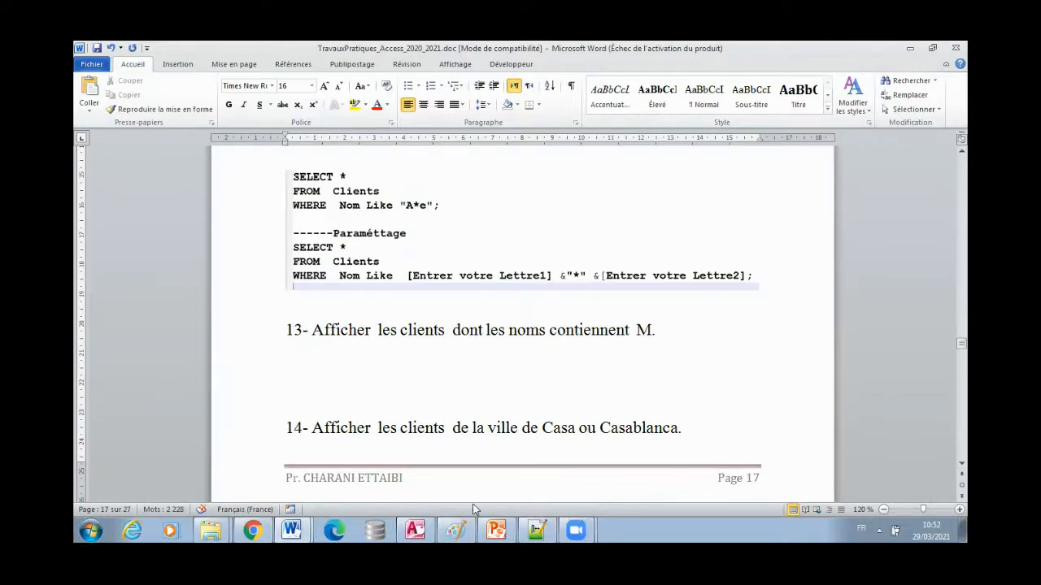
# - Switch to Access, close the two-letter query and save it as Requête12
pyautogui.click(412, 529)
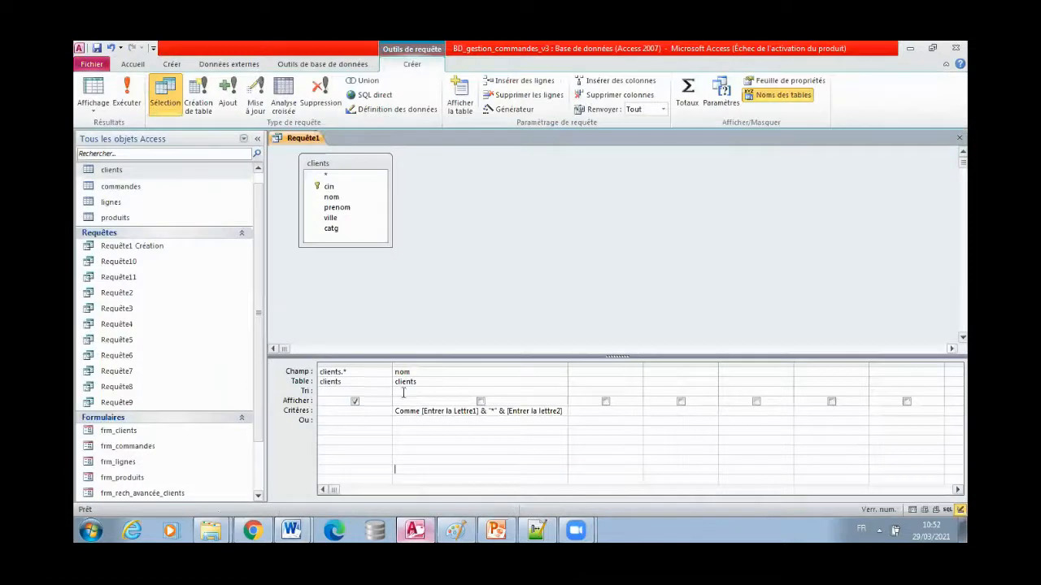
pyautogui.click(959, 138)
pyautogui.click(451, 321)
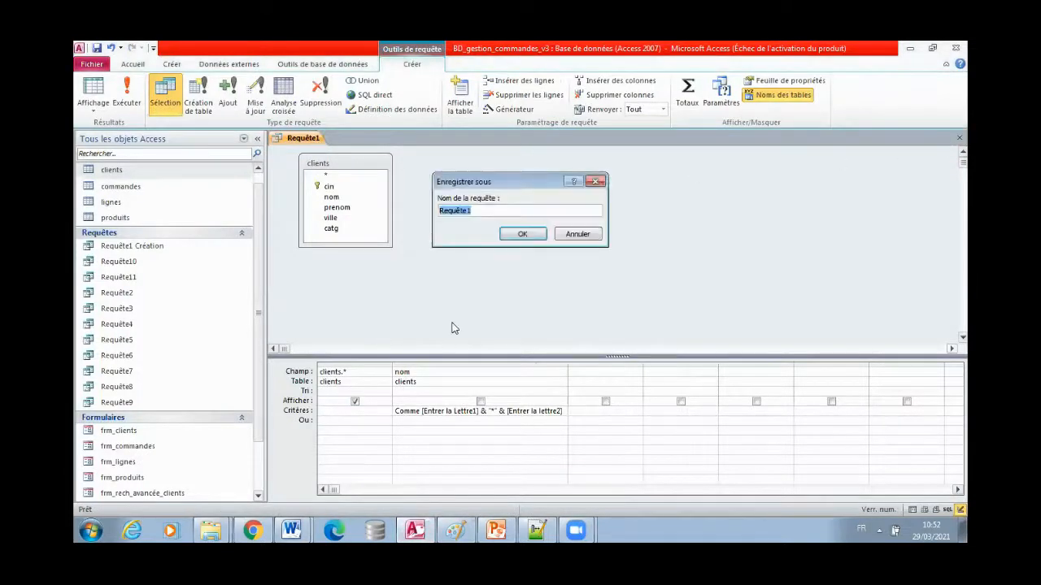
pyautogui.click(478, 210)
pyautogui.click(520, 234)
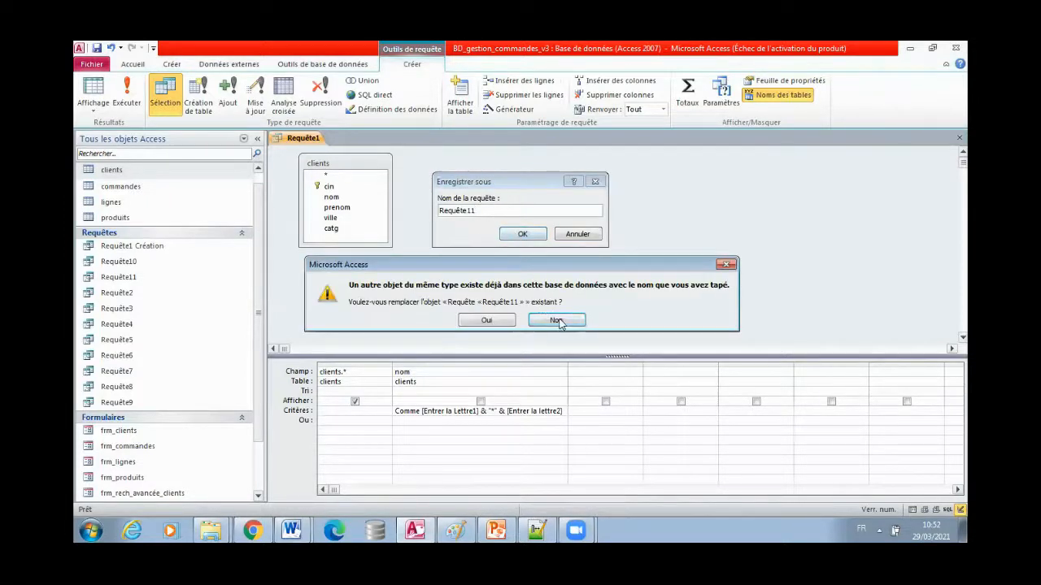
pyautogui.click(558, 321)
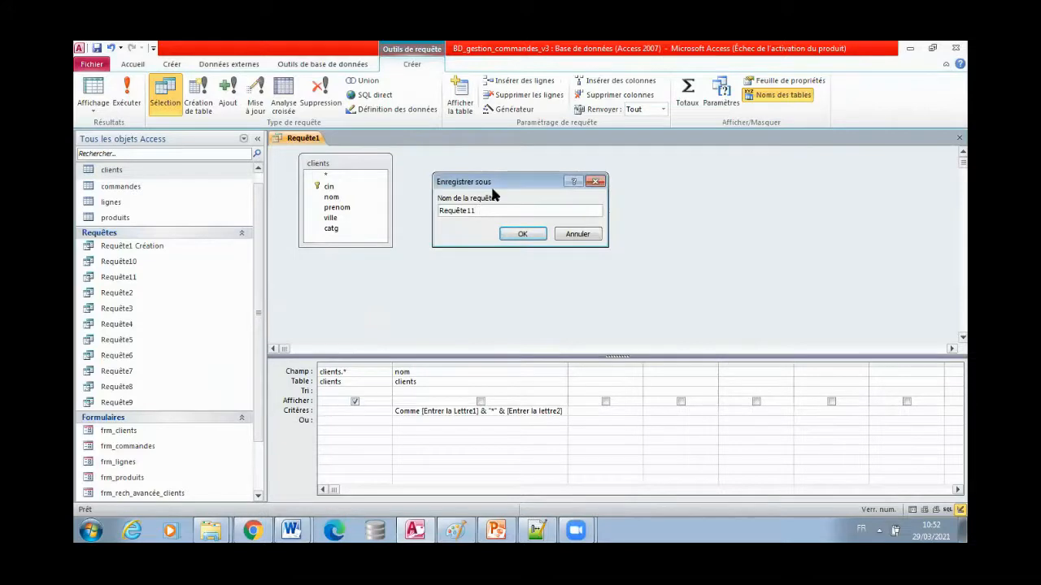
pyautogui.press('BackSpace')
pyautogui.write('2')
pyautogui.click(522, 234)
# - Check question 13 in Word, and create a new query design in Access with the clients table
pyautogui.click(291, 530)
pyautogui.click(325, 494)
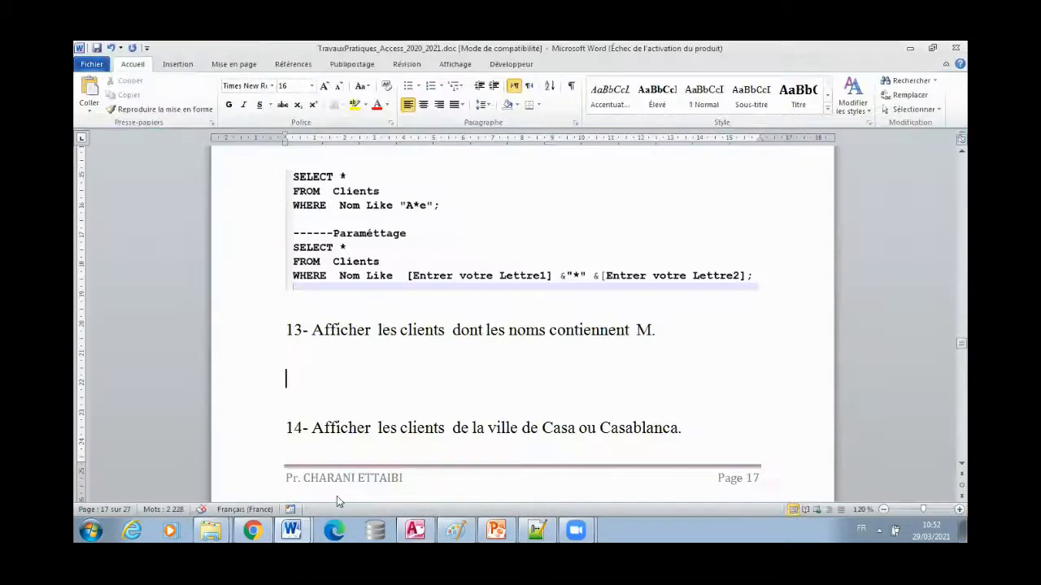
pyautogui.click(415, 530)
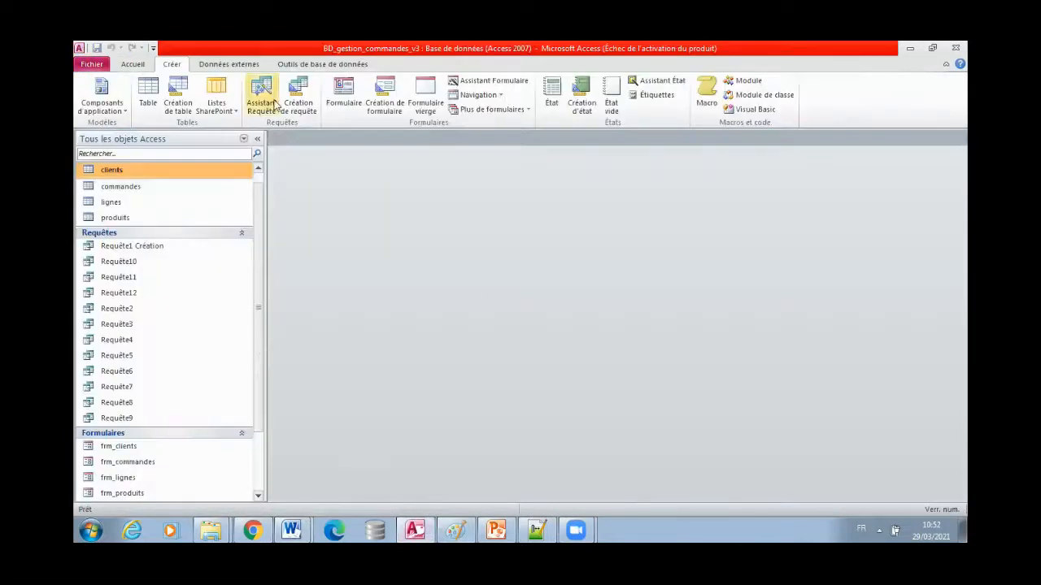
pyautogui.click(298, 105)
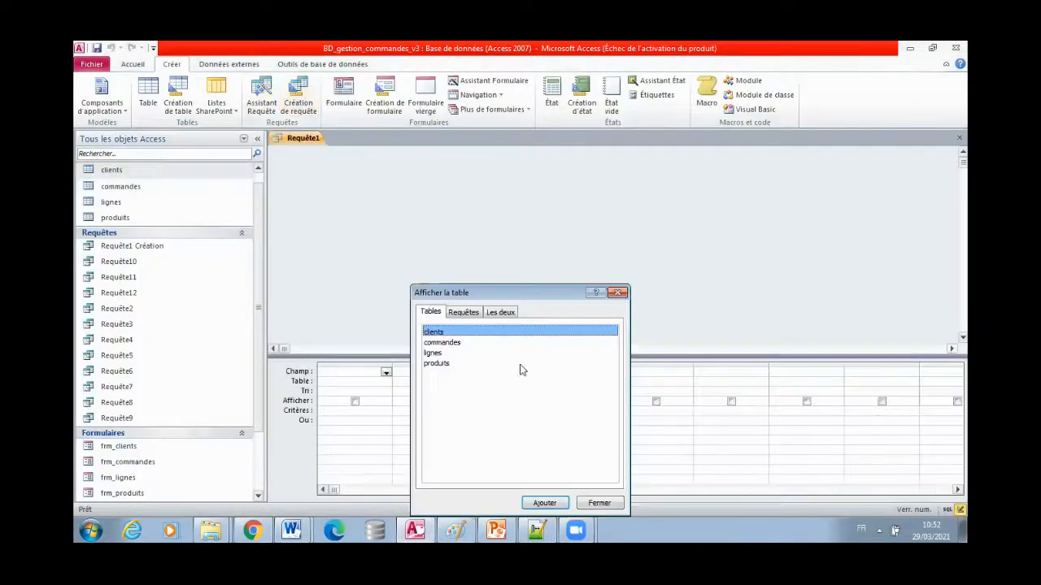
pyautogui.doubleClick(433, 332)
pyautogui.click(601, 503)
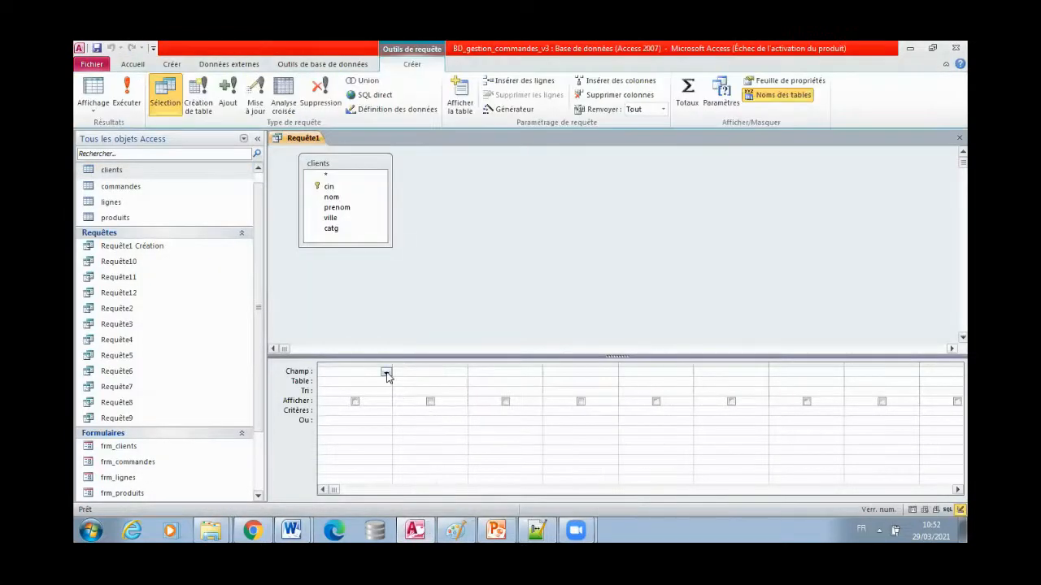
# - Add clients.* and nom as the query's two fields
pyautogui.click(386, 372)
pyautogui.click(349, 381)
pyautogui.click(461, 373)
pyautogui.click(405, 399)
# - Set the nom criterion to Comme "*" & [Entrer la Lettre] & "*" and widen the nom column to fit it
pyautogui.click(405, 410)
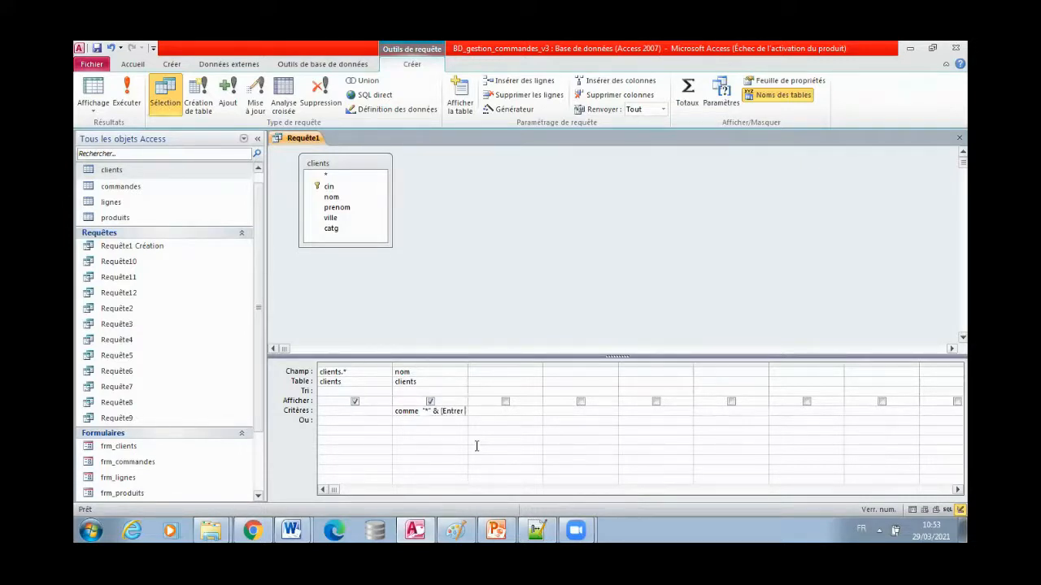
pyautogui.write('ma')
pyautogui.write('re')
pyautogui.click(434, 448)
pyautogui.moveTo(468, 365); pyautogui.dragTo(544, 364)
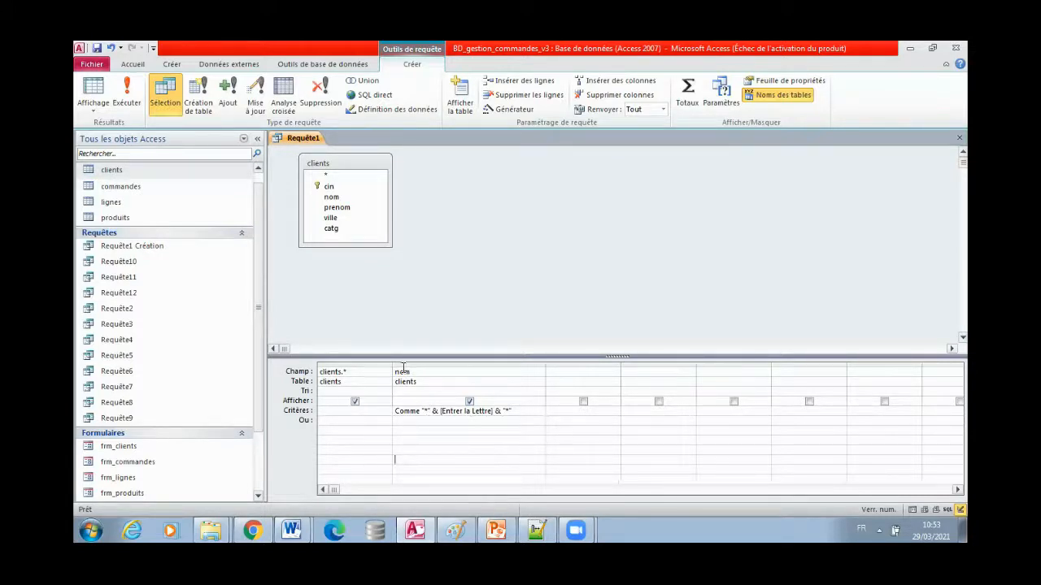
# - Run the query, switch to Paint, paste the screen capture and select the region with the parameter prompt and the design grid's filled columns
pyautogui.click(124, 94)
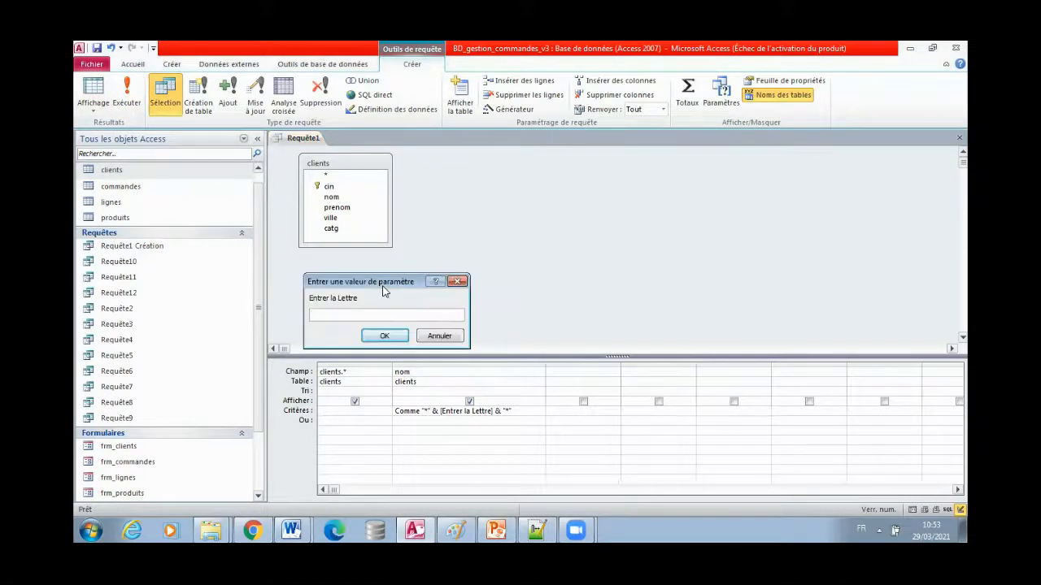
pyautogui.click(457, 531)
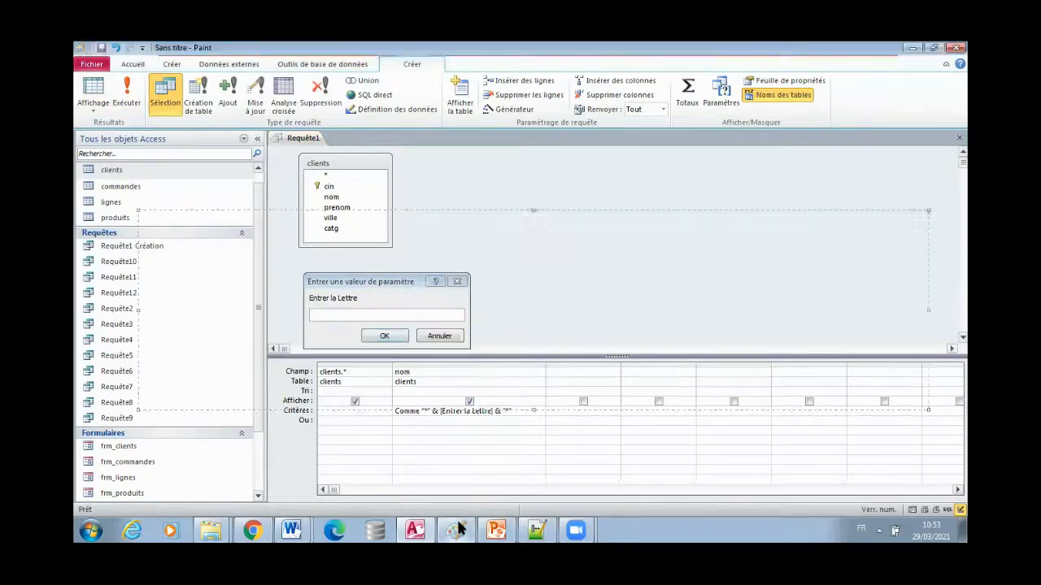
pyautogui.hotkey('ctrl', 'v')
pyautogui.moveTo(280, 400)
pyautogui.mouseDown()
pyautogui.moveTo(183, 265)
pyautogui.moveTo(543, 350)
pyautogui.moveTo(497, 398)
pyautogui.moveTo(494, 419)
pyautogui.mouseUp()
pyautogui.click(170, 89)
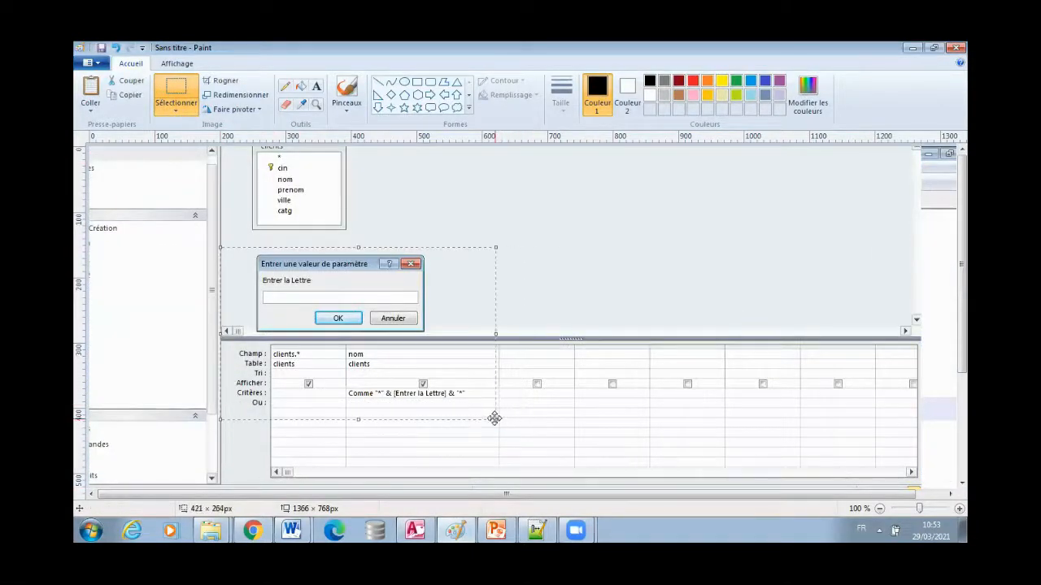
# - Switch to Word, paste the cropped capture under question 13 and insert a page break before that question's line
pyautogui.moveTo(292, 530)
pyautogui.click(325, 492)
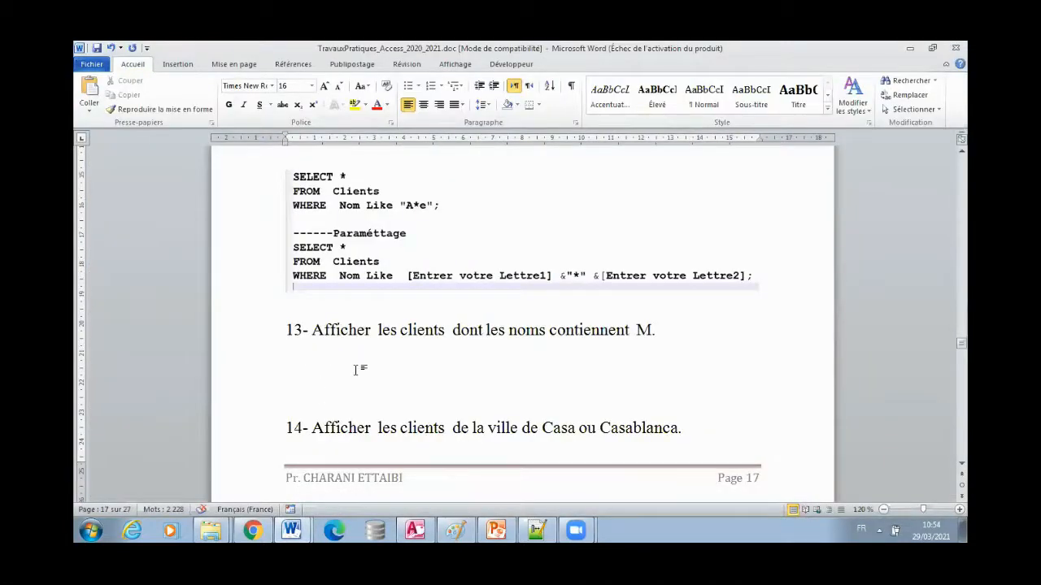
pyautogui.scroll(5, 358, 370)
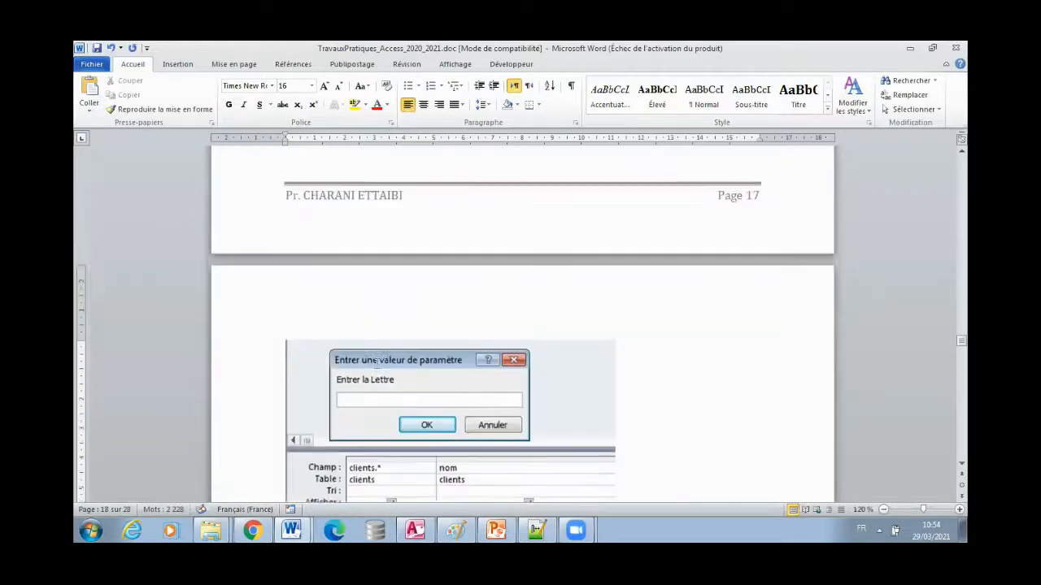
pyautogui.click(285, 233)
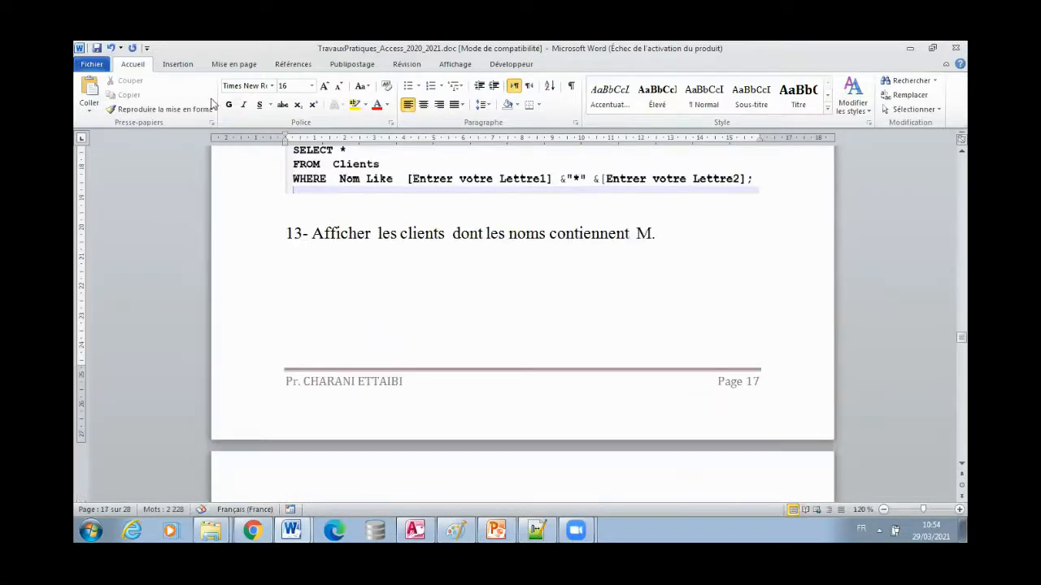
pyautogui.click(178, 64)
pyautogui.click(147, 96)
pyautogui.scroll(-4, 451, 321)
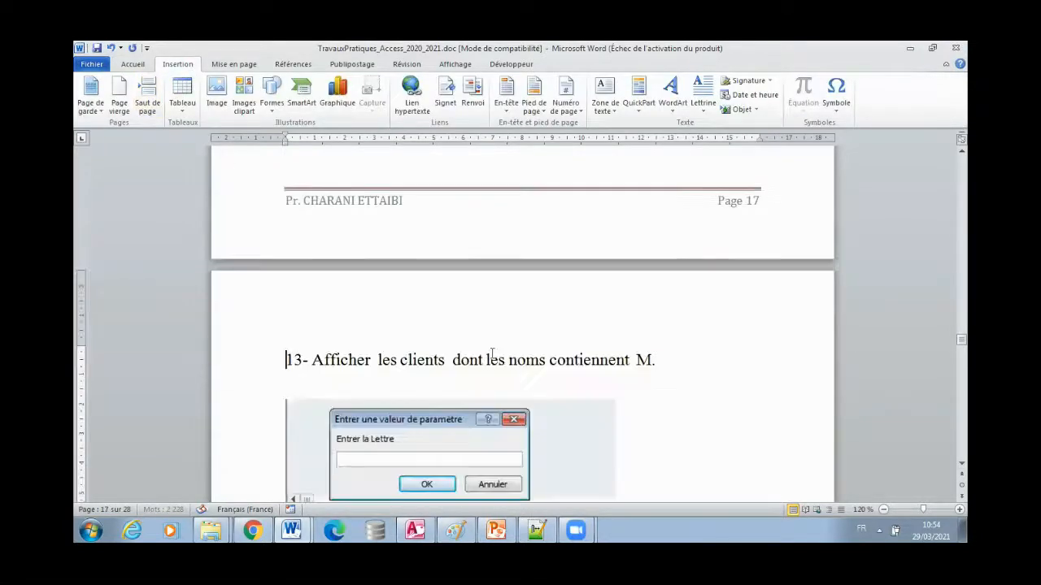
# - Add the line "Mode Création :" between question 13 and its pasted capture
pyautogui.click(684, 244)
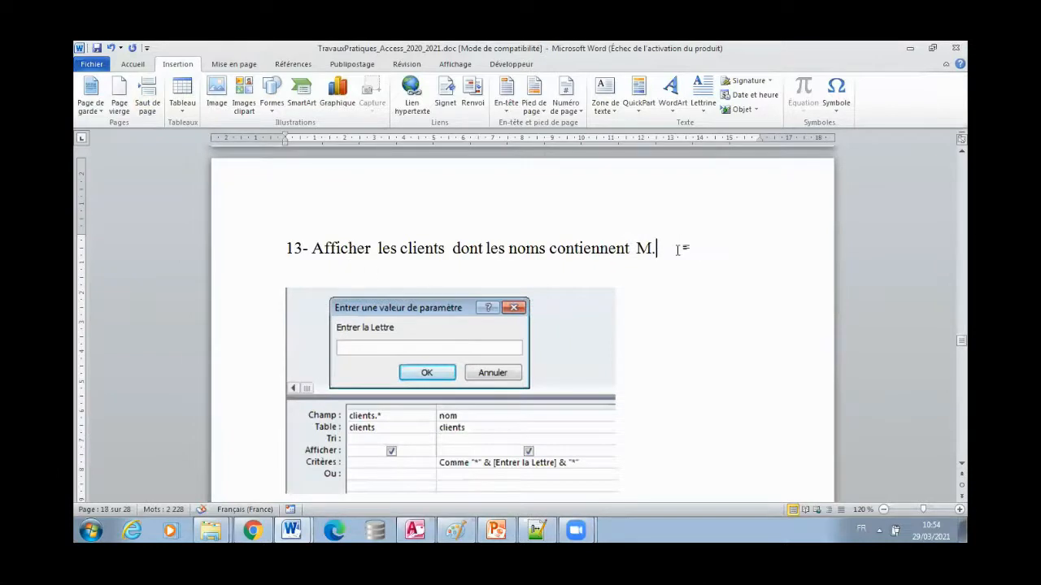
pyautogui.press('Return')
pyautogui.write('Mode ')
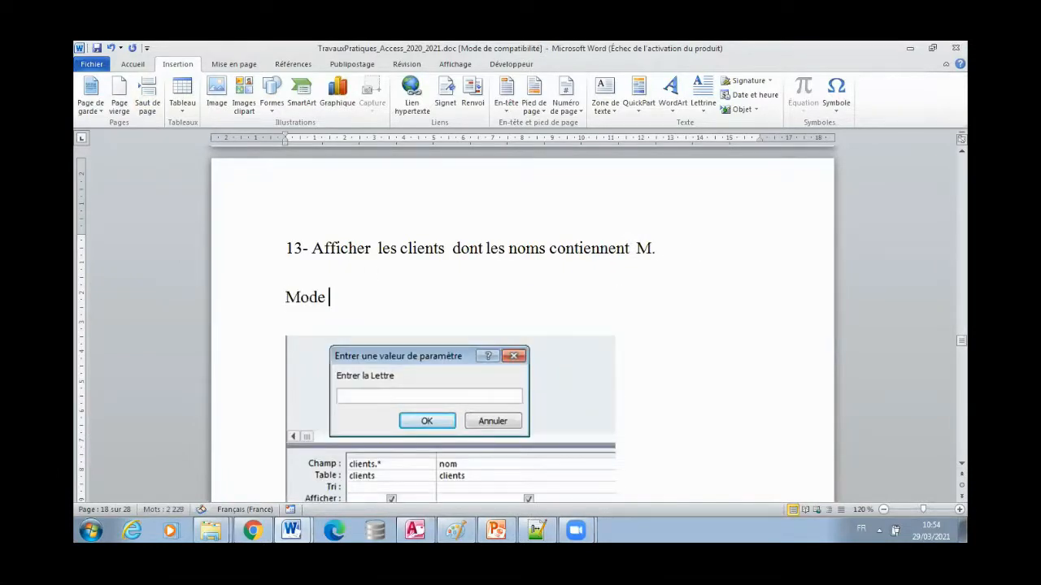
pyautogui.write('Création :')
pyautogui.scroll(-4, 661, 352)
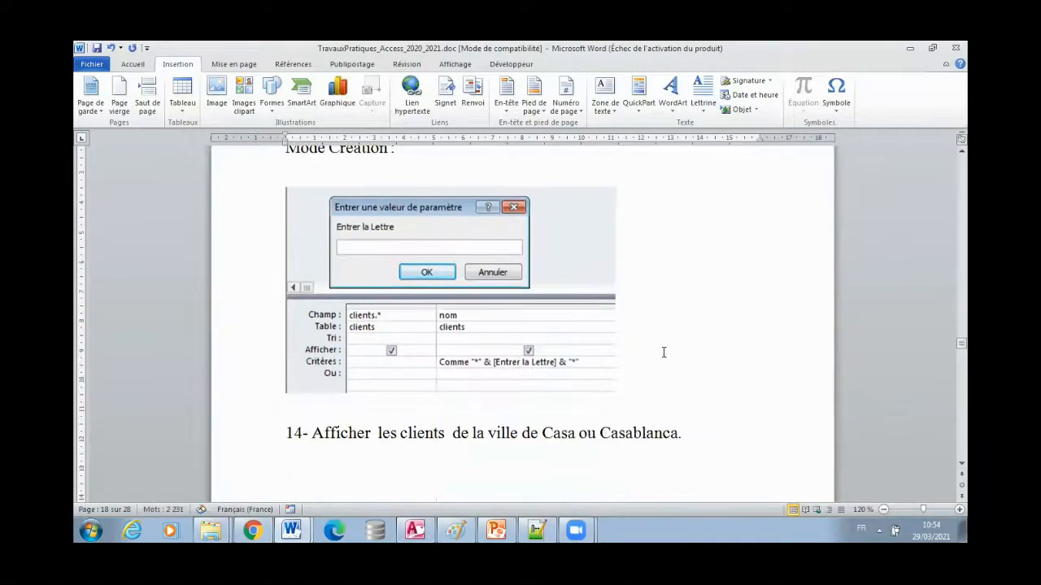
# - Switch to Access, run the query with the letter M as parameter, check the results and return to the query's design
pyautogui.click(415, 530)
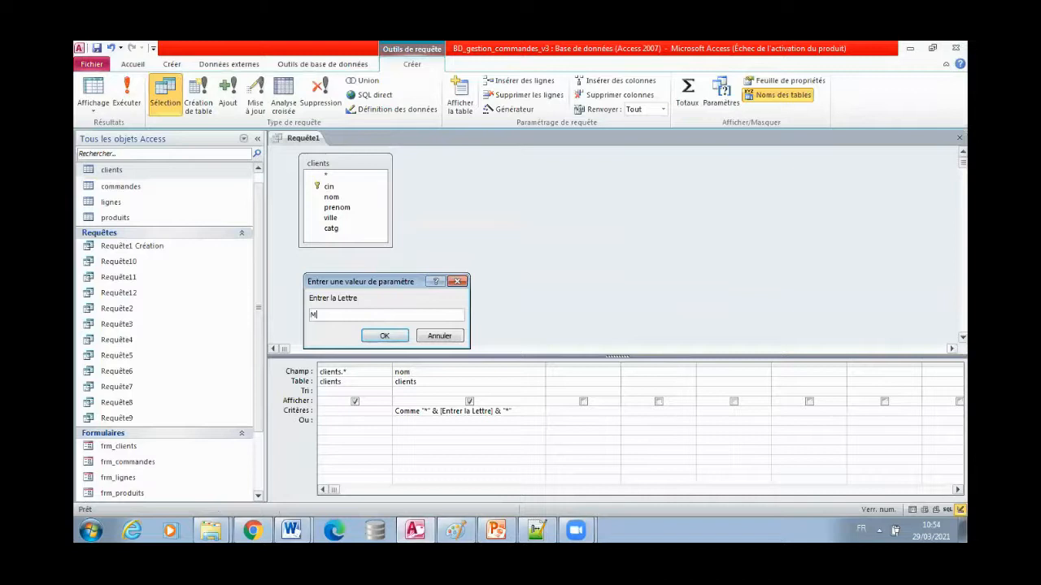
pyautogui.click(385, 335)
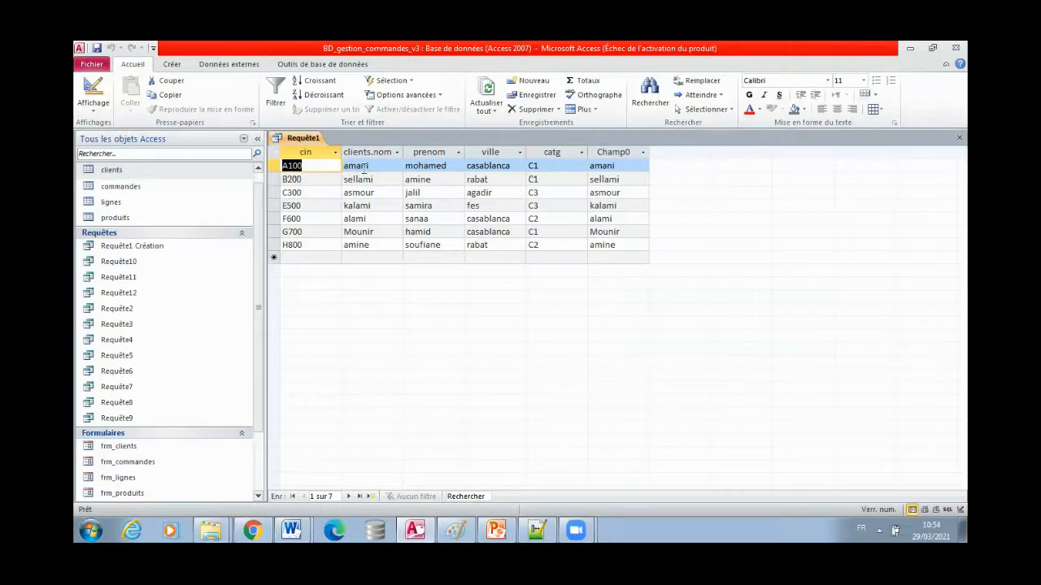
pyautogui.rightClick(292, 138)
pyautogui.click(347, 193)
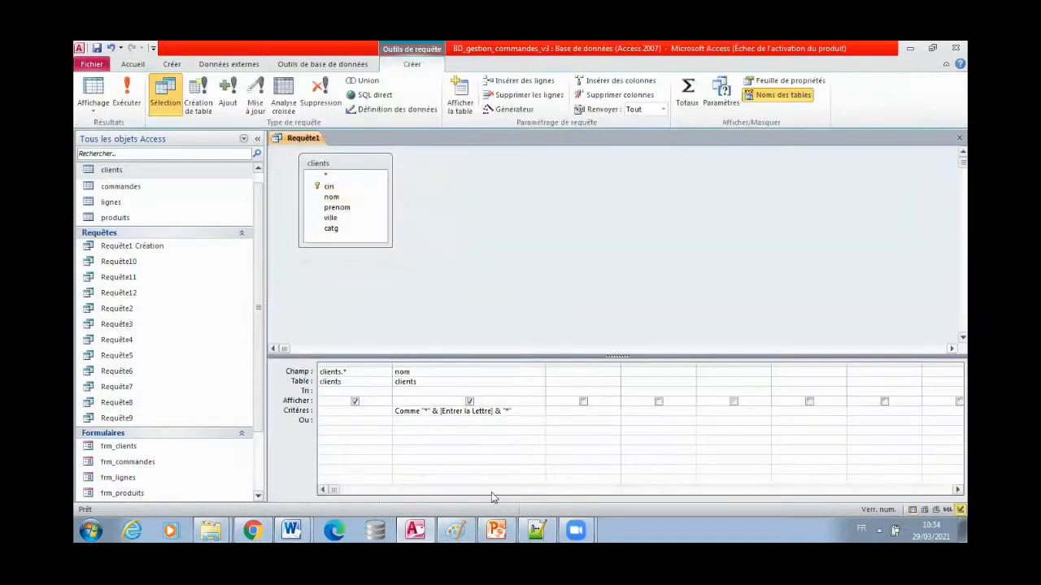
# - Switch to Notepad++ and change the first SQL query's Like pattern to "*M*"
pyautogui.click(534, 530)
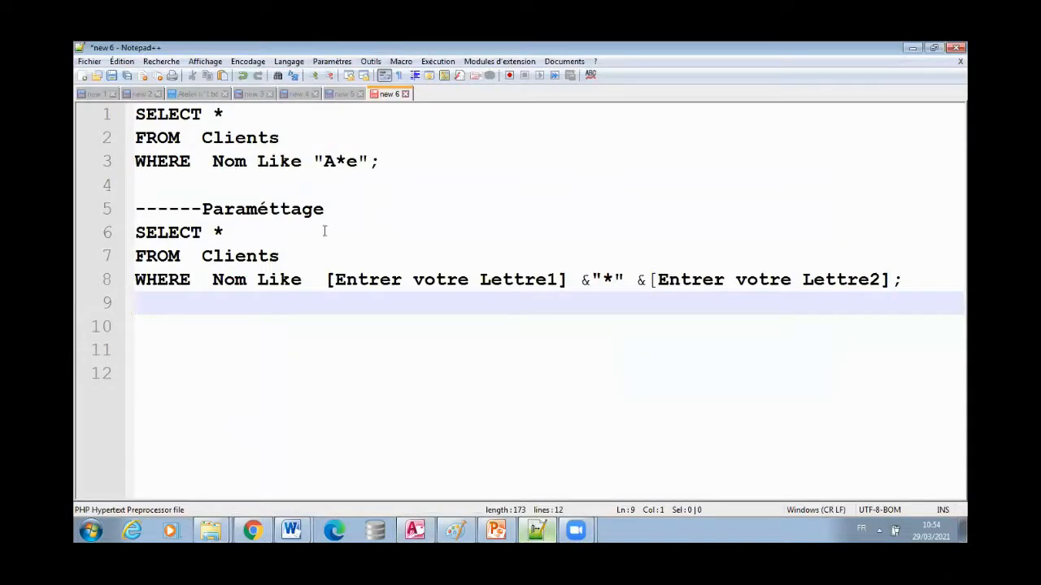
pyautogui.moveTo(324, 161); pyautogui.dragTo(335, 161)
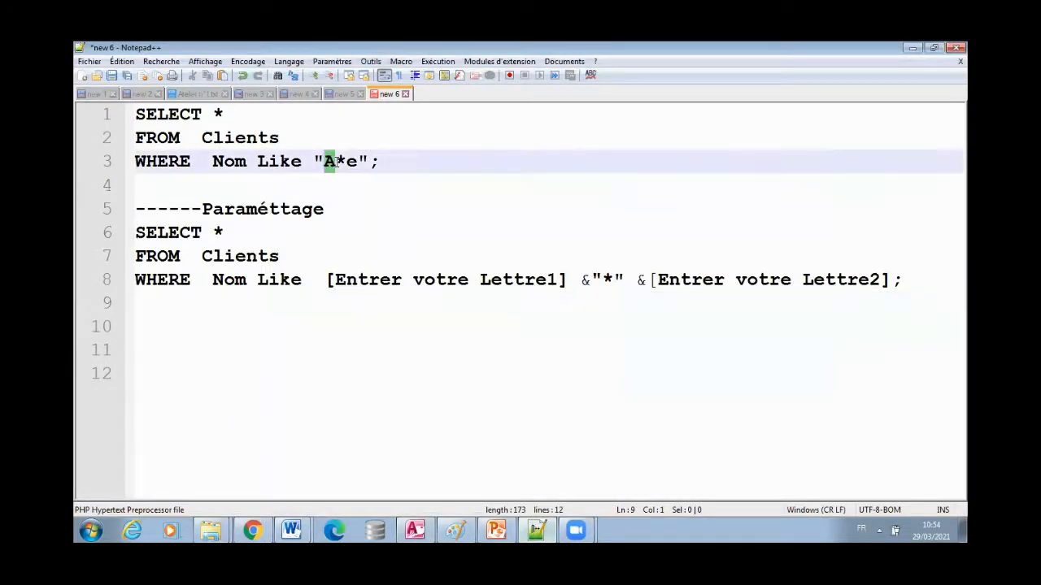
pyautogui.write('*')
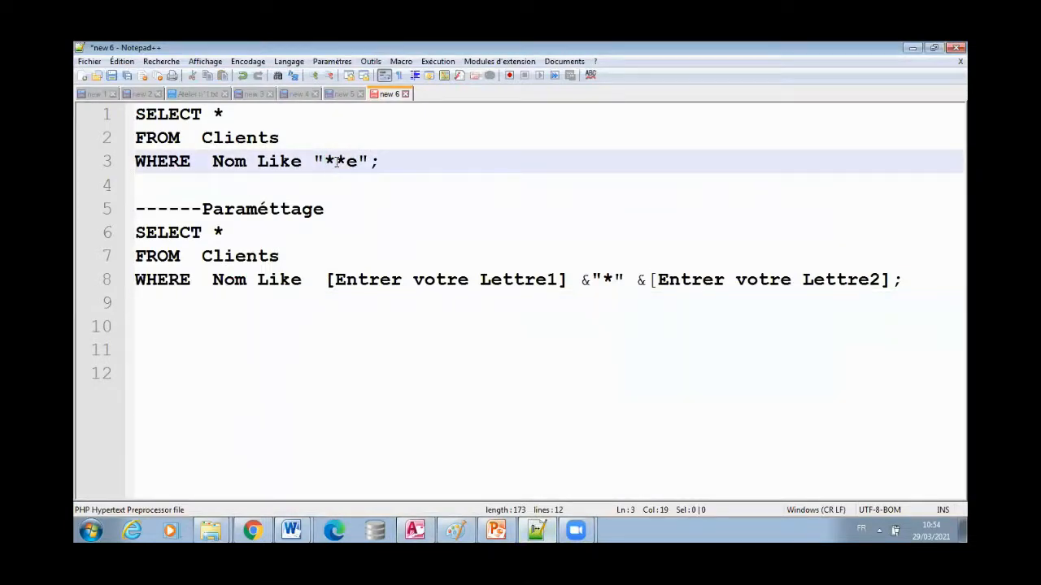
pyautogui.write('M*')
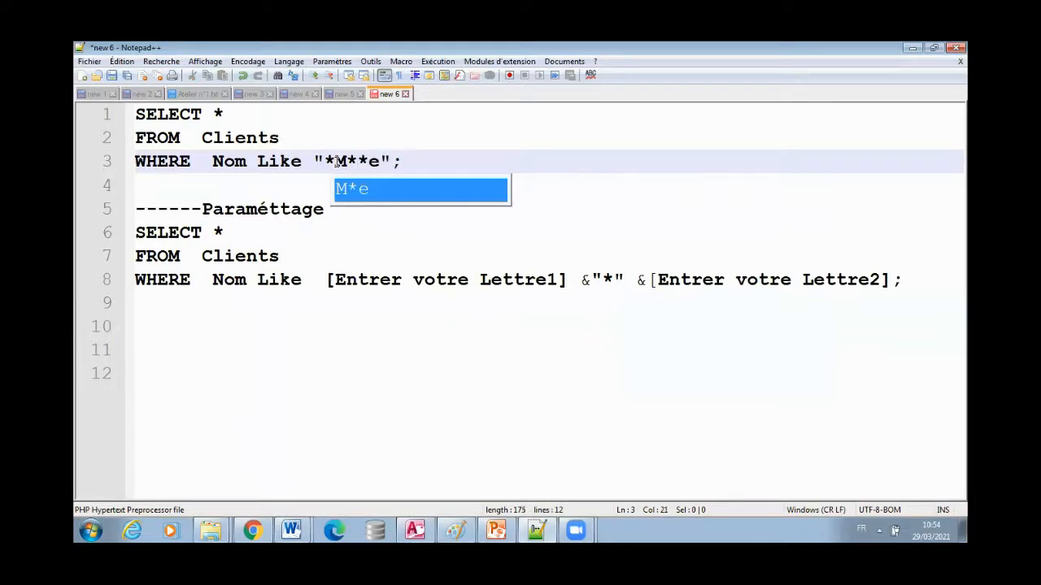
pyautogui.press('Delete')
pyautogui.press('Delete')
pyautogui.click(433, 227)
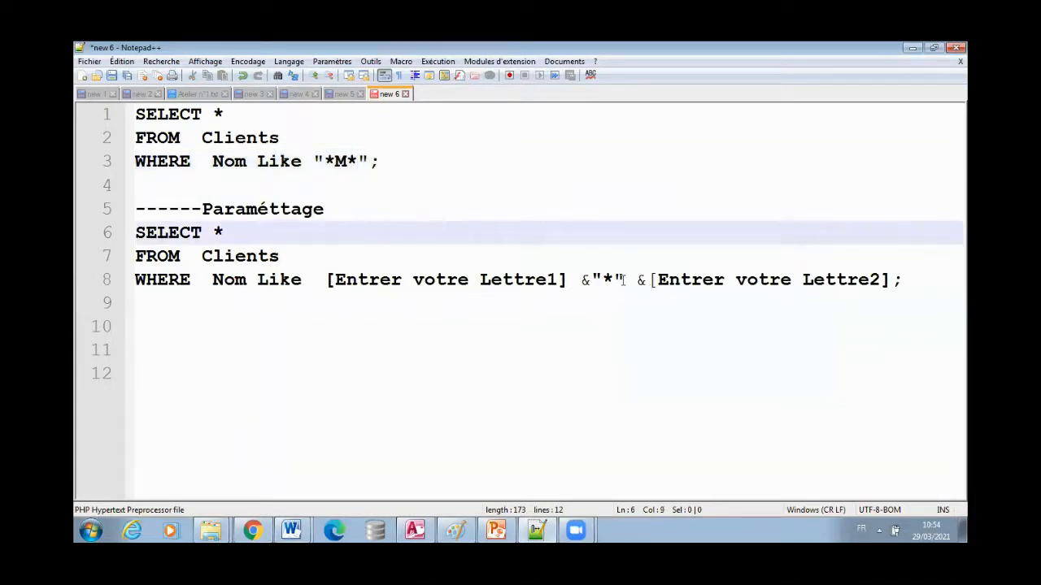
# - Rewrite the parameter query's Like condition as "*"&[Entrer votre Lettre] &"*", removing the second letter parameter
pyautogui.moveTo(641, 279); pyautogui.dragTo(884, 291)
pyautogui.press('Delete')
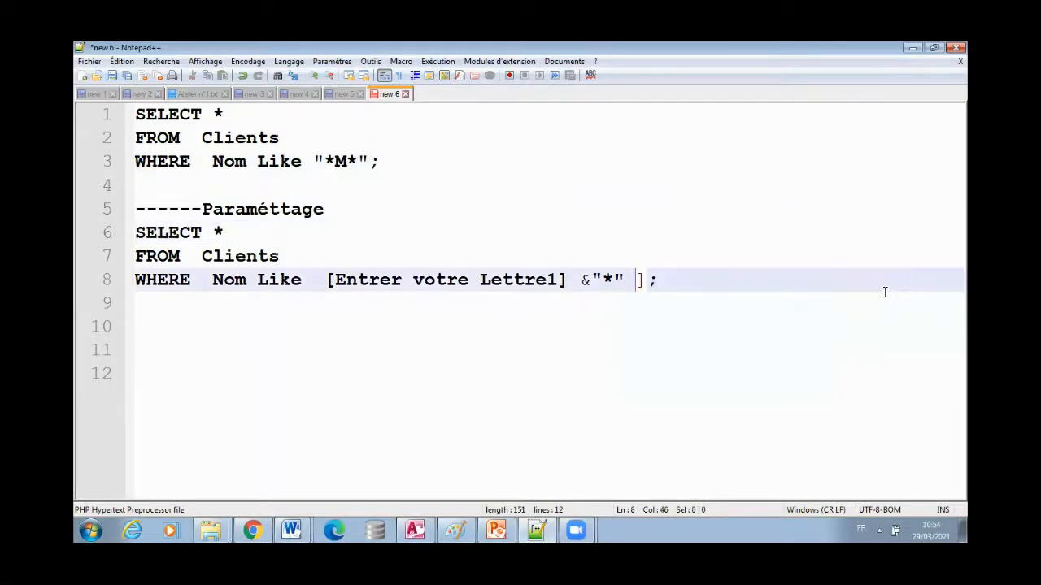
pyautogui.press('Delete')
pyautogui.click(329, 280)
pyautogui.write('"')
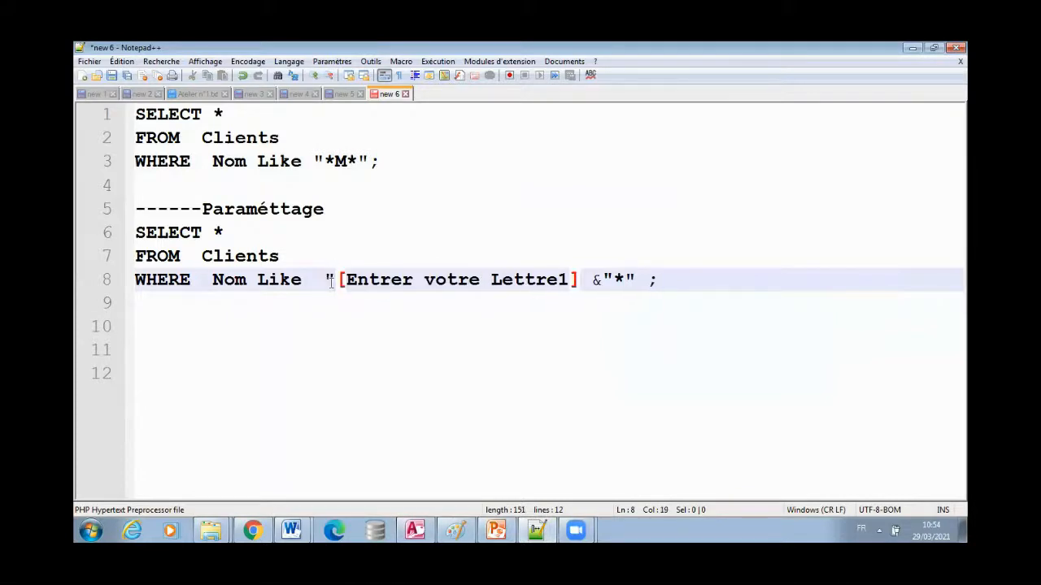
pyautogui.write('*"&')
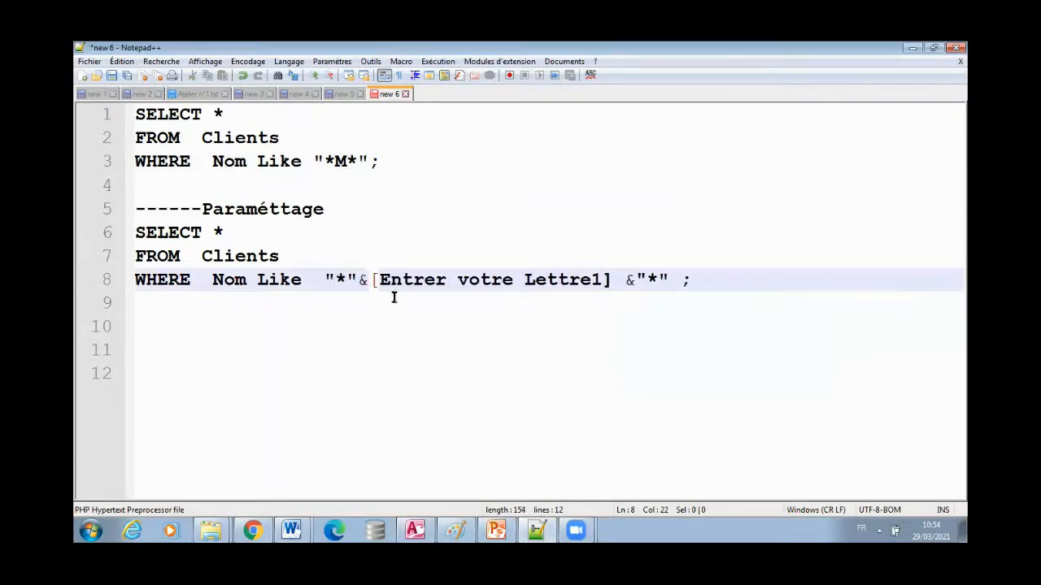
pyautogui.click(528, 313)
pyautogui.click(589, 281)
pyautogui.press('Delete')
pyautogui.click(509, 371)
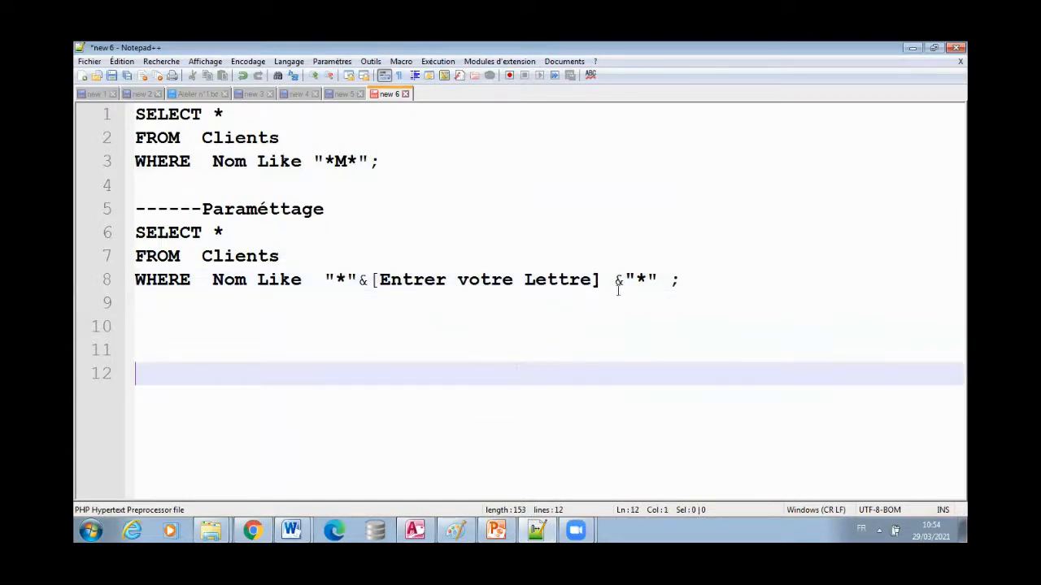
pyautogui.moveTo(625, 282); pyautogui.dragTo(614, 285)
pyautogui.click(645, 281)
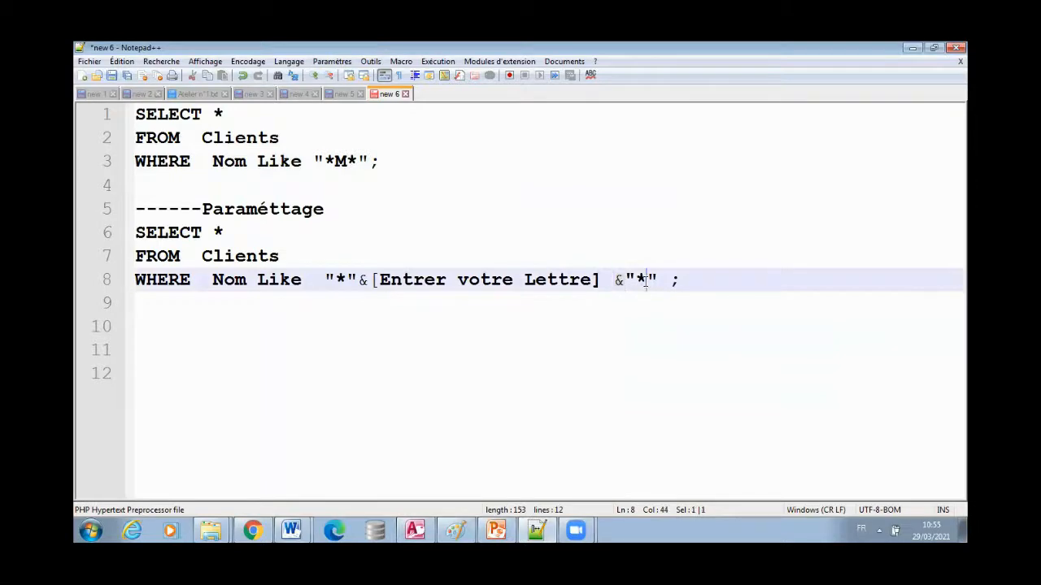
pyautogui.click(641, 321)
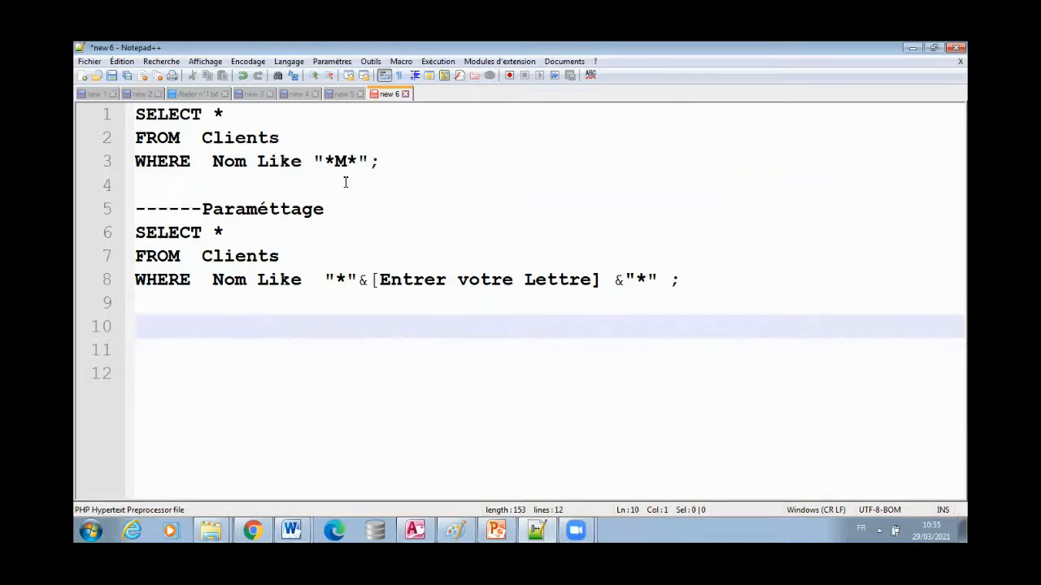
pyautogui.click(344, 372)
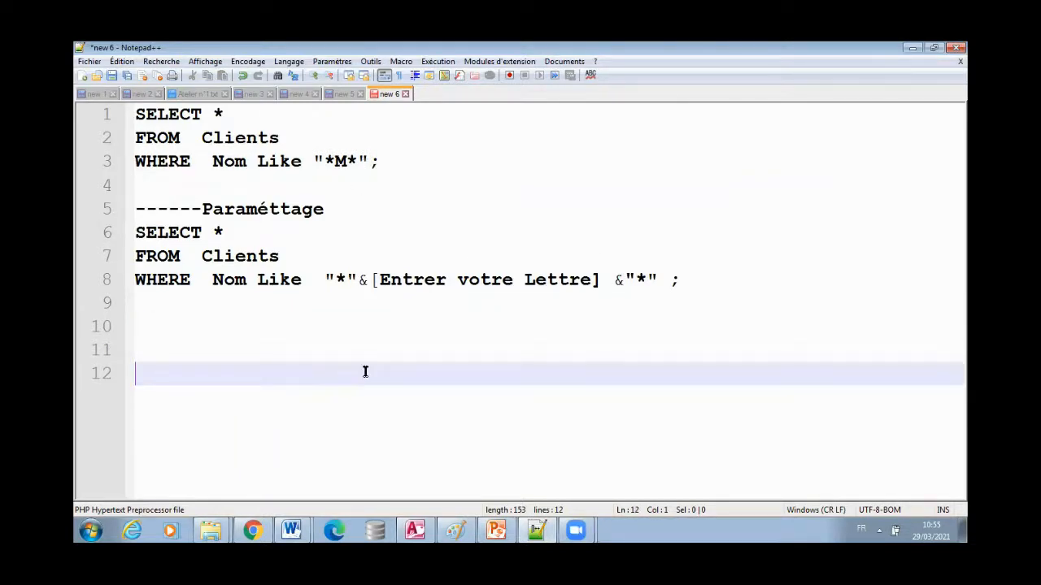
# - Switch to Paint, paste the capture of the SQL text and select the region containing both queries
pyautogui.click(455, 530)
pyautogui.hotkey('ctrl', 'v')
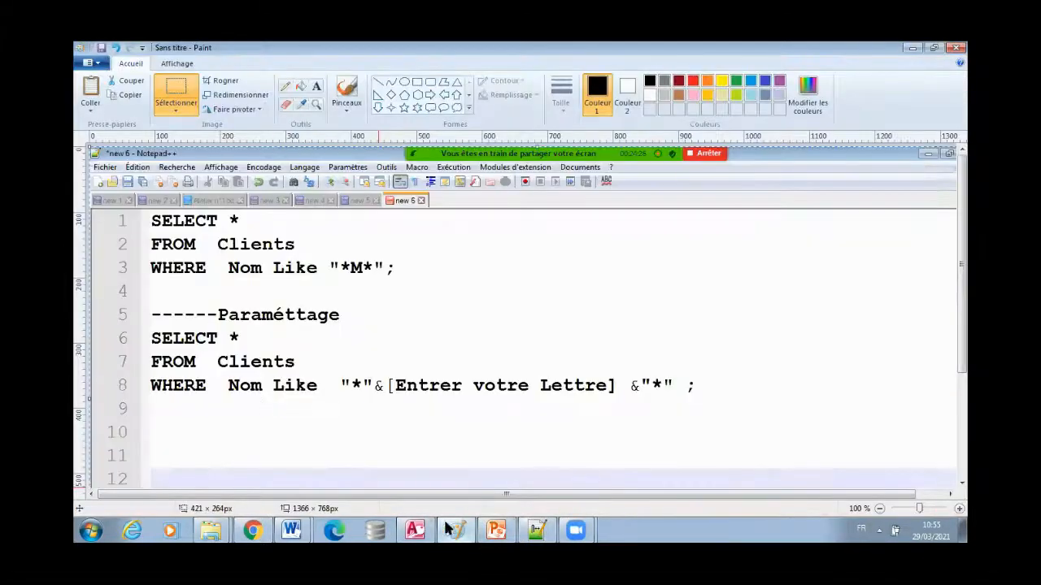
pyautogui.click(179, 93)
pyautogui.moveTo(139, 211)
pyautogui.mouseDown()
pyautogui.moveTo(659, 404)
pyautogui.moveTo(707, 405)
pyautogui.mouseUp()
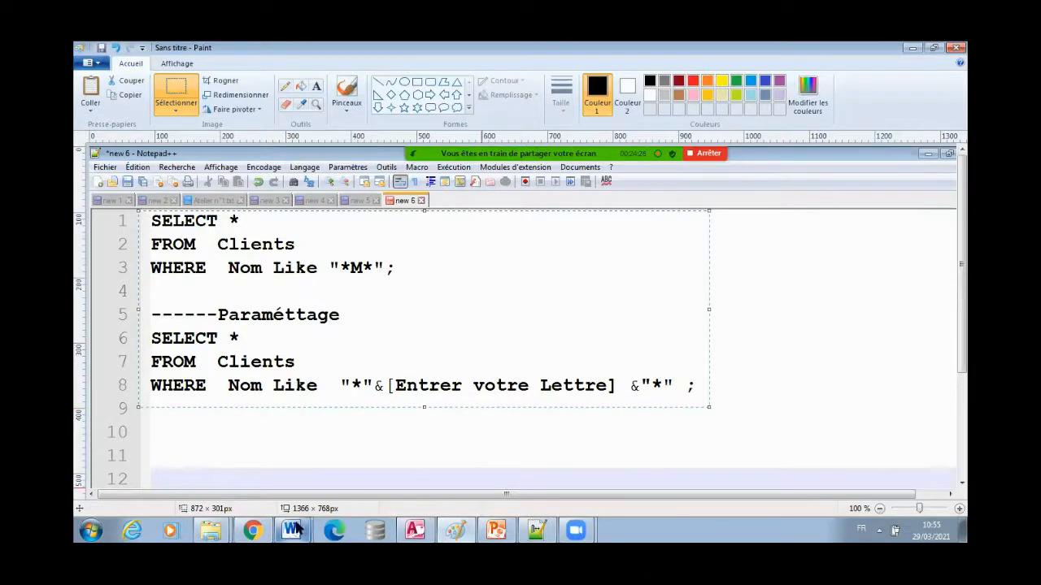